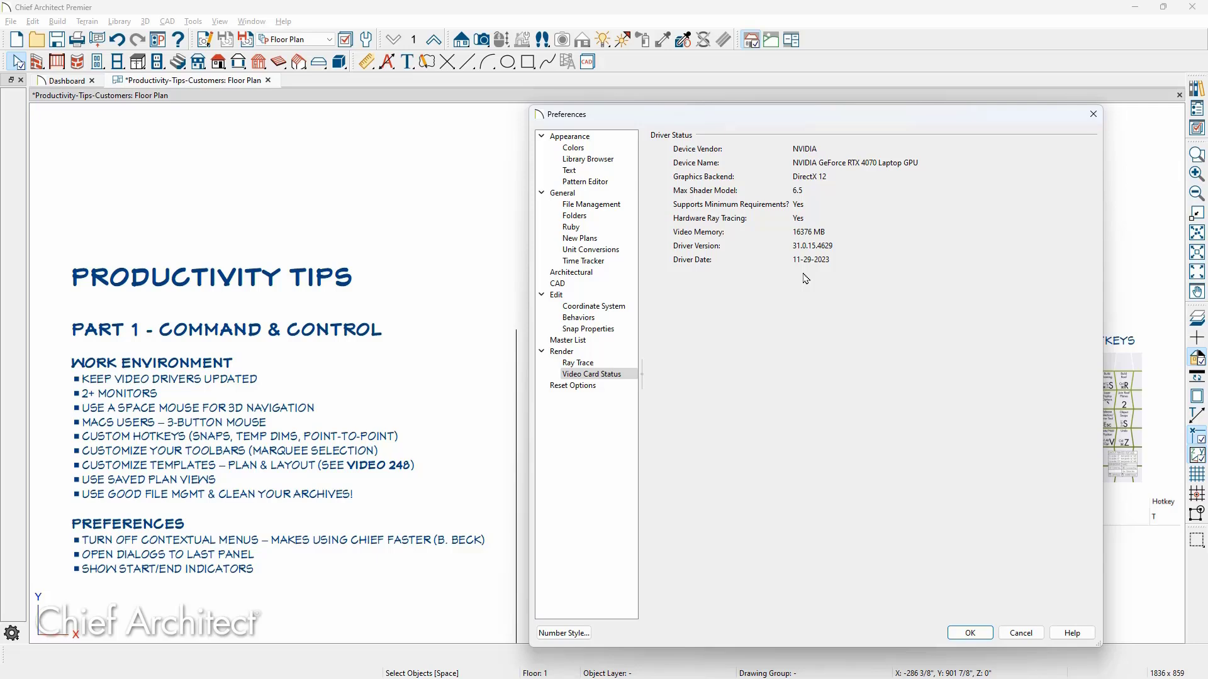
Step: Close the preferences, filter the hotkey customization by "temp", and check the T hotkey assigned to Temporary Dimensions
key("Escape")
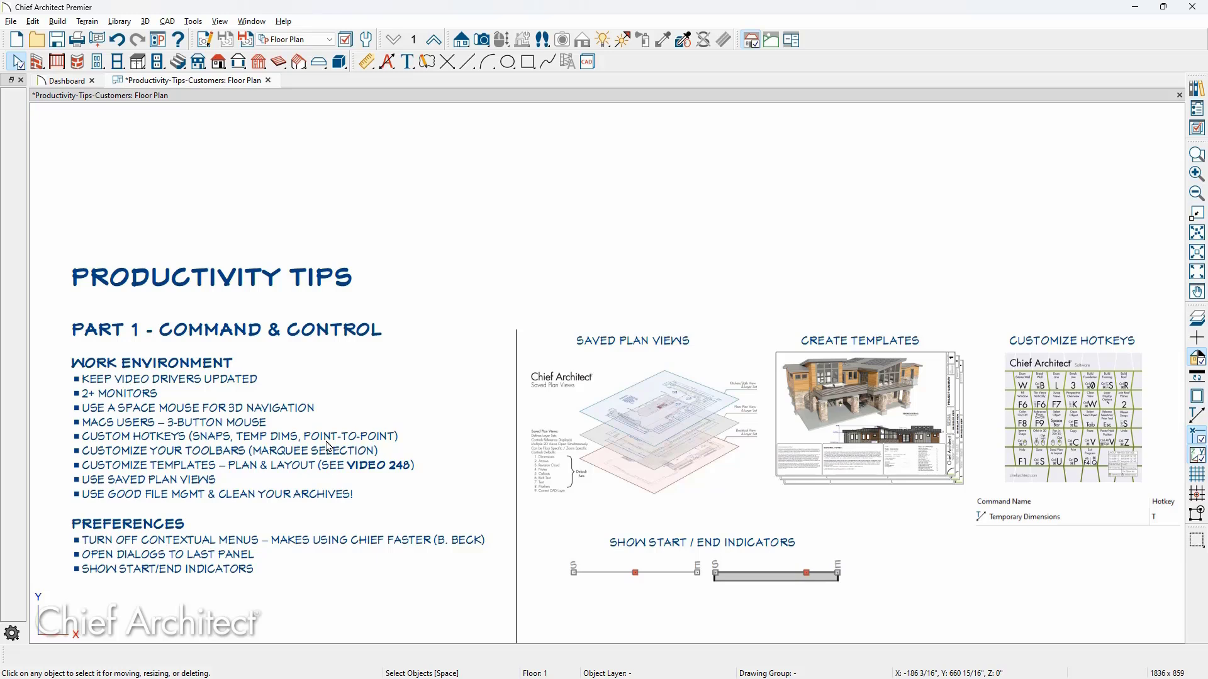
left_click(193, 21)
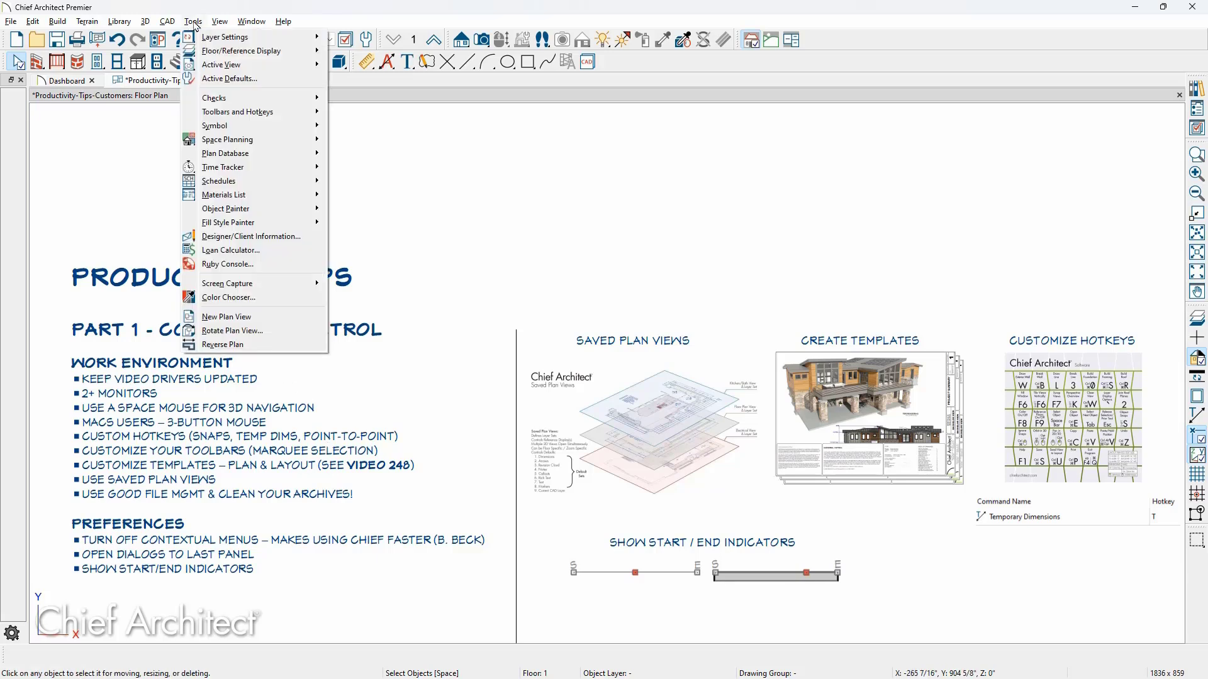
mouse_move(262, 111)
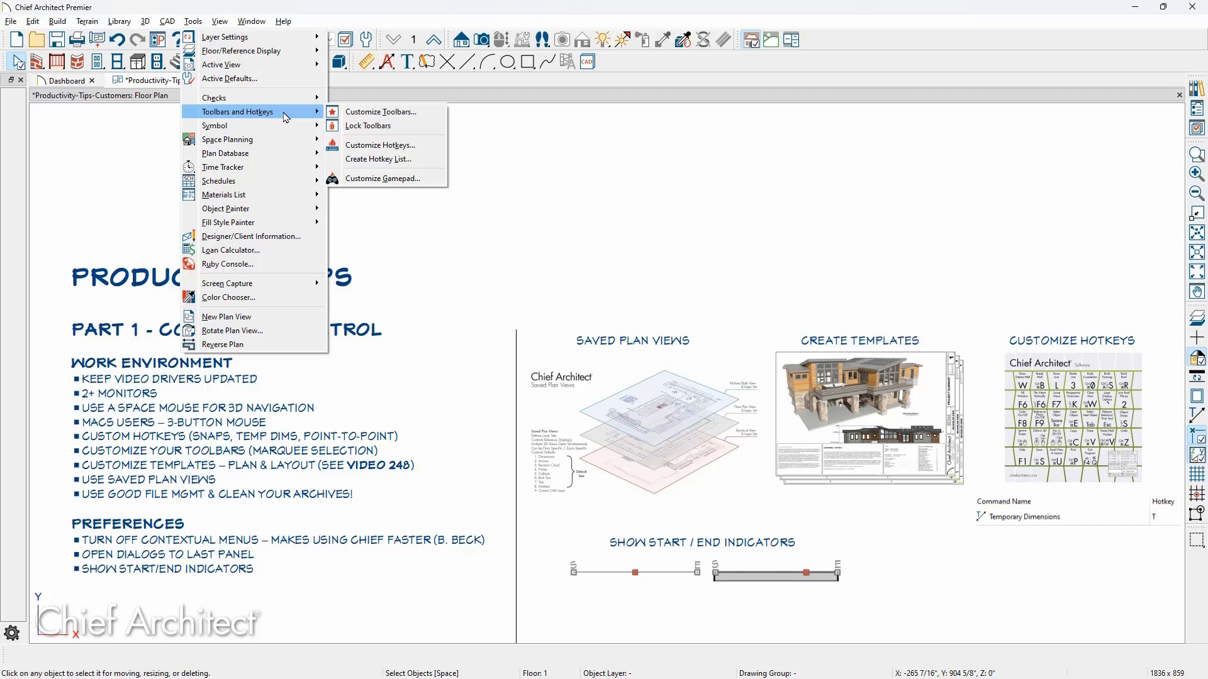
left_click(413, 149)
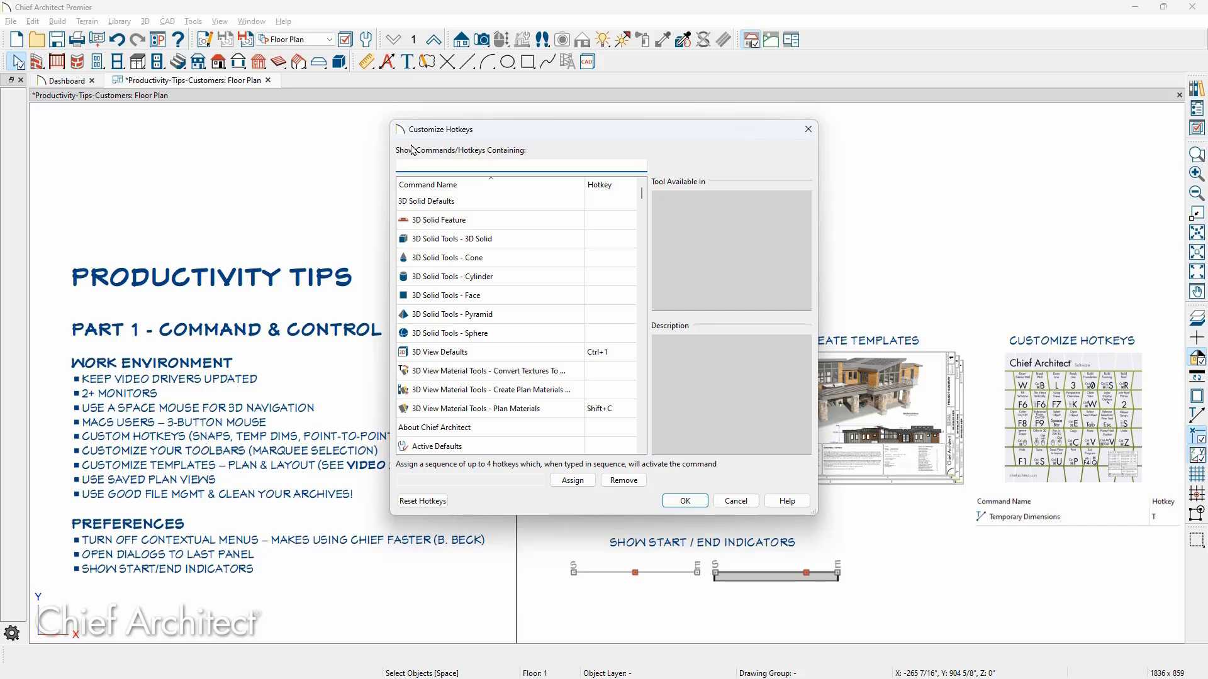
type("temp")
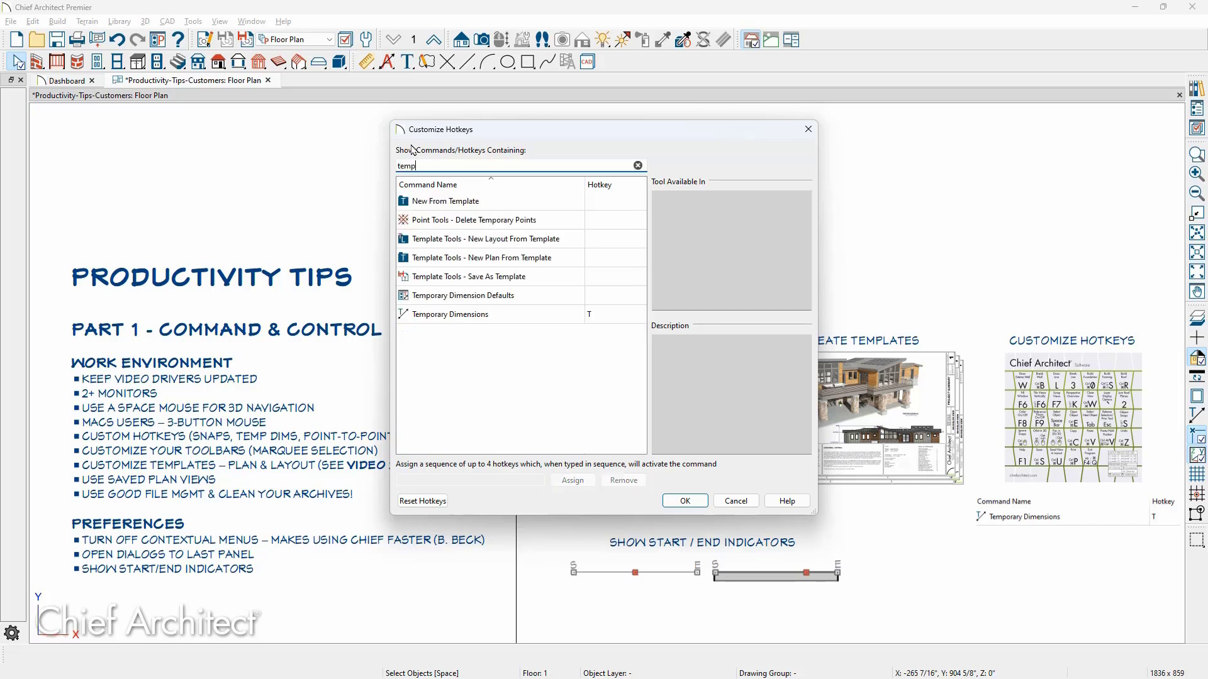
left_click(599, 318)
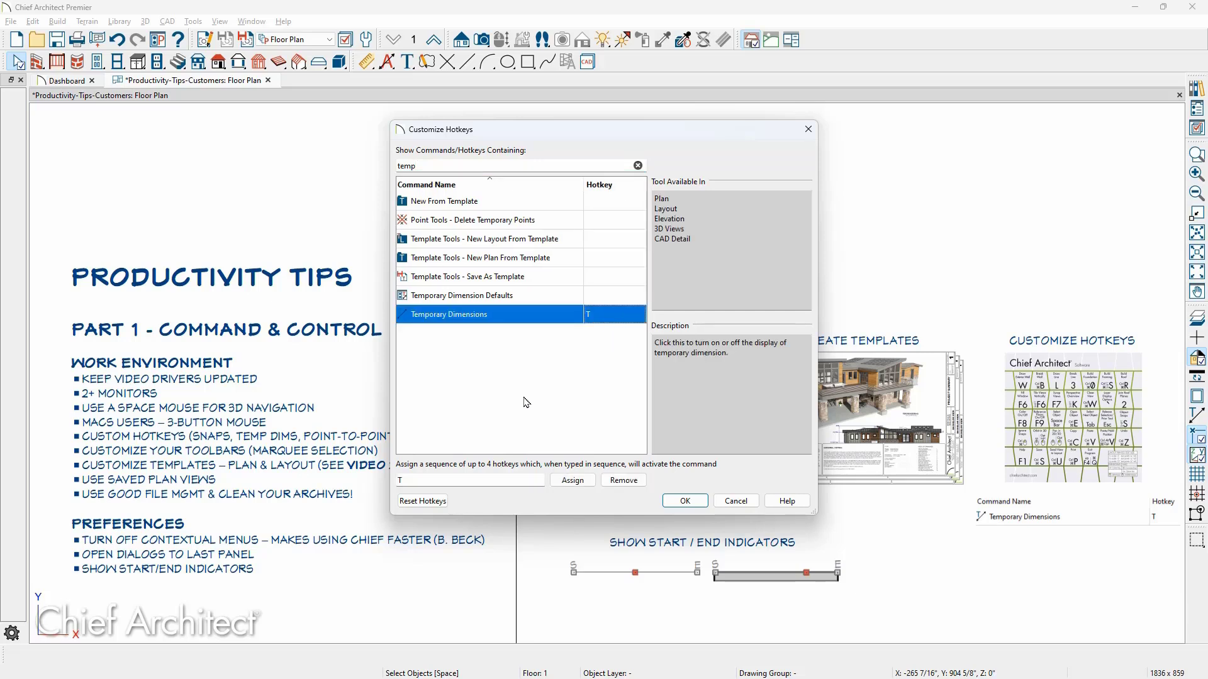
left_click(442, 482)
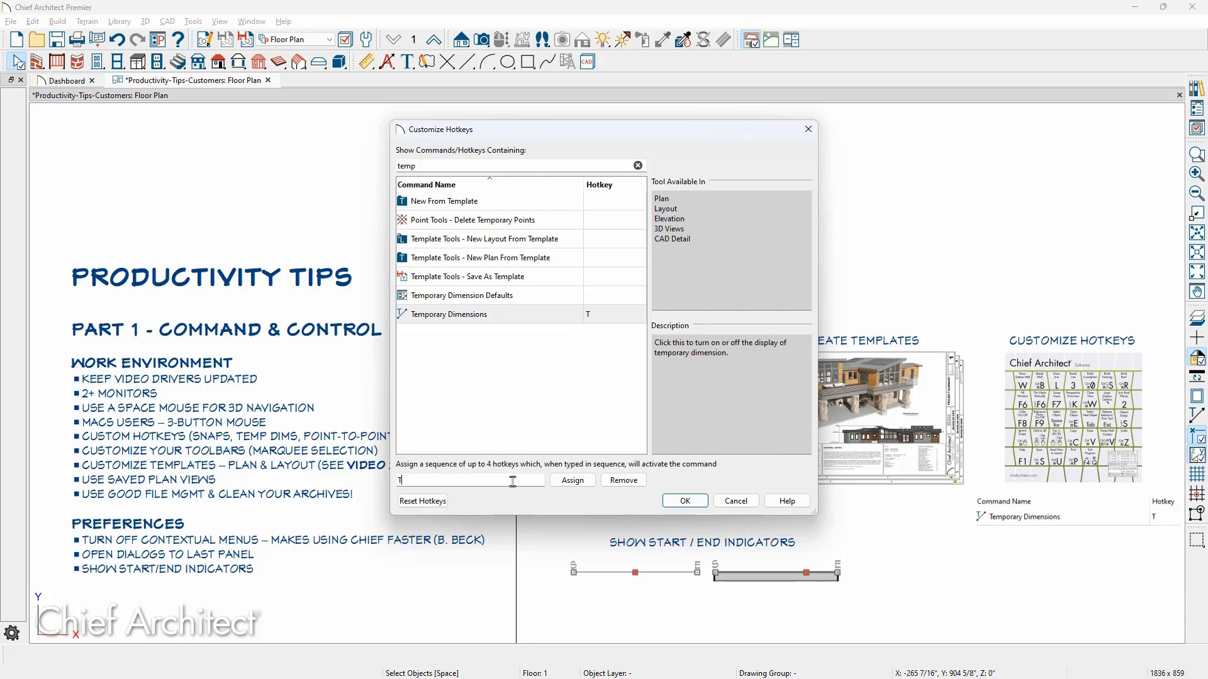
left_click_drag(507, 132, 557, 135)
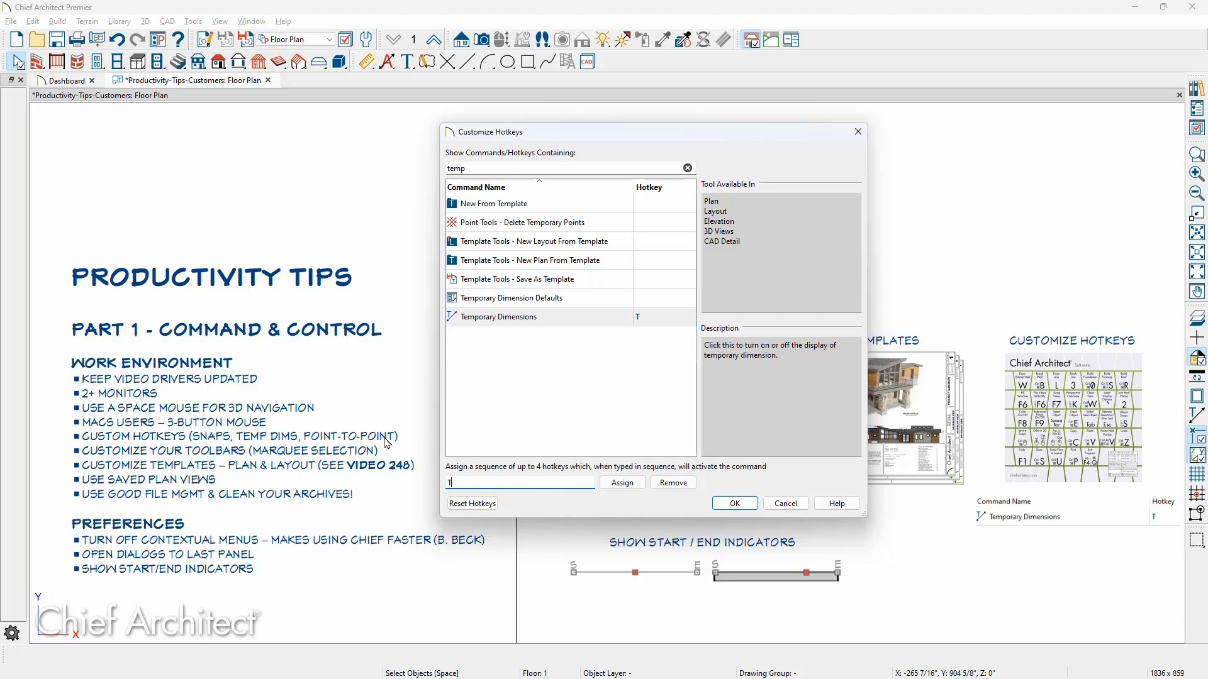
key("Return")
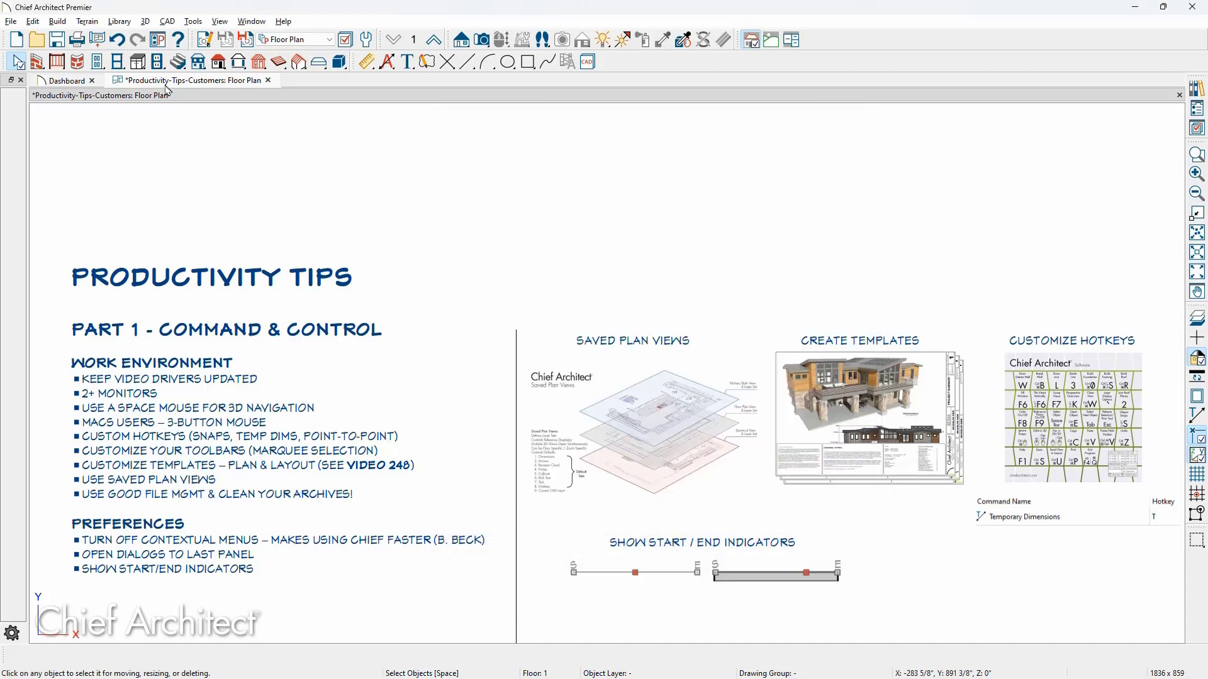
Step: Open the toolbar customization and check the available view types, keeping Plan
left_click(192, 23)
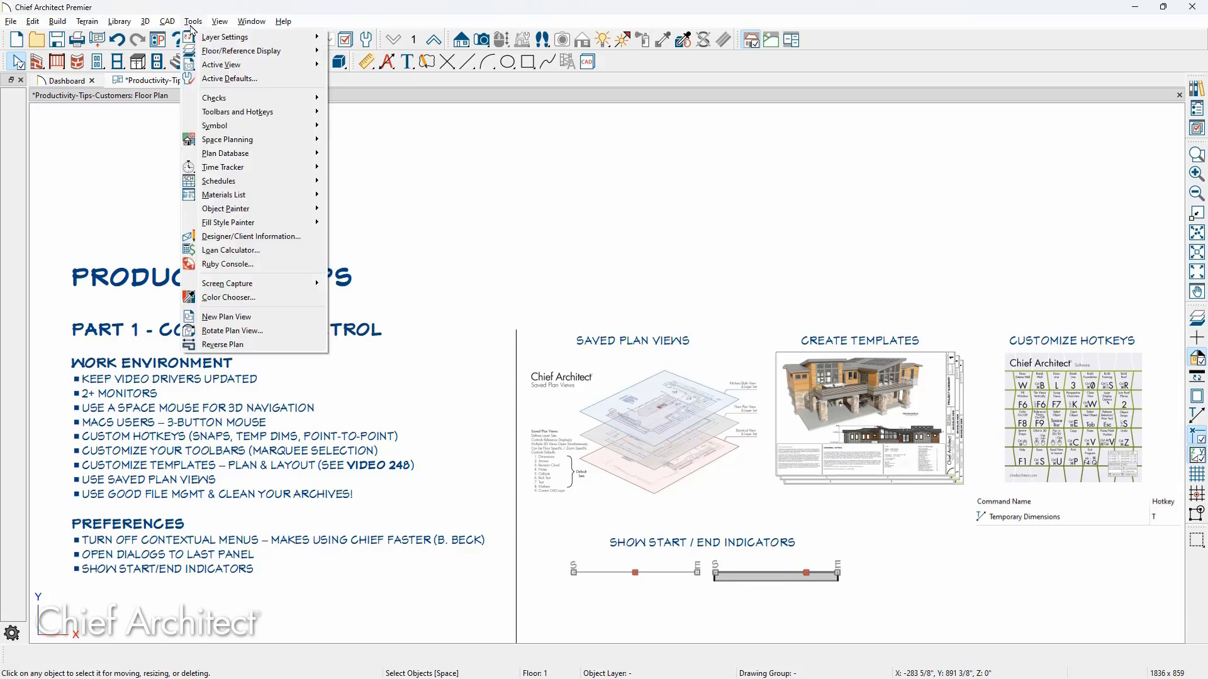
mouse_move(277, 112)
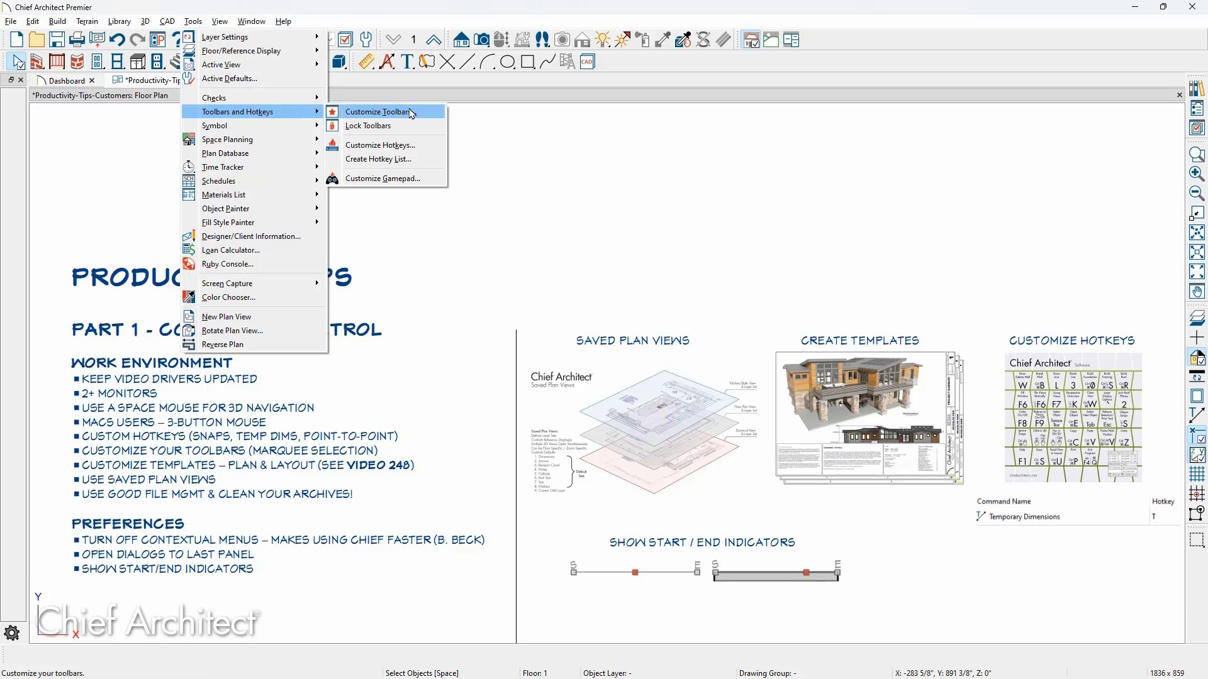
left_click(380, 112)
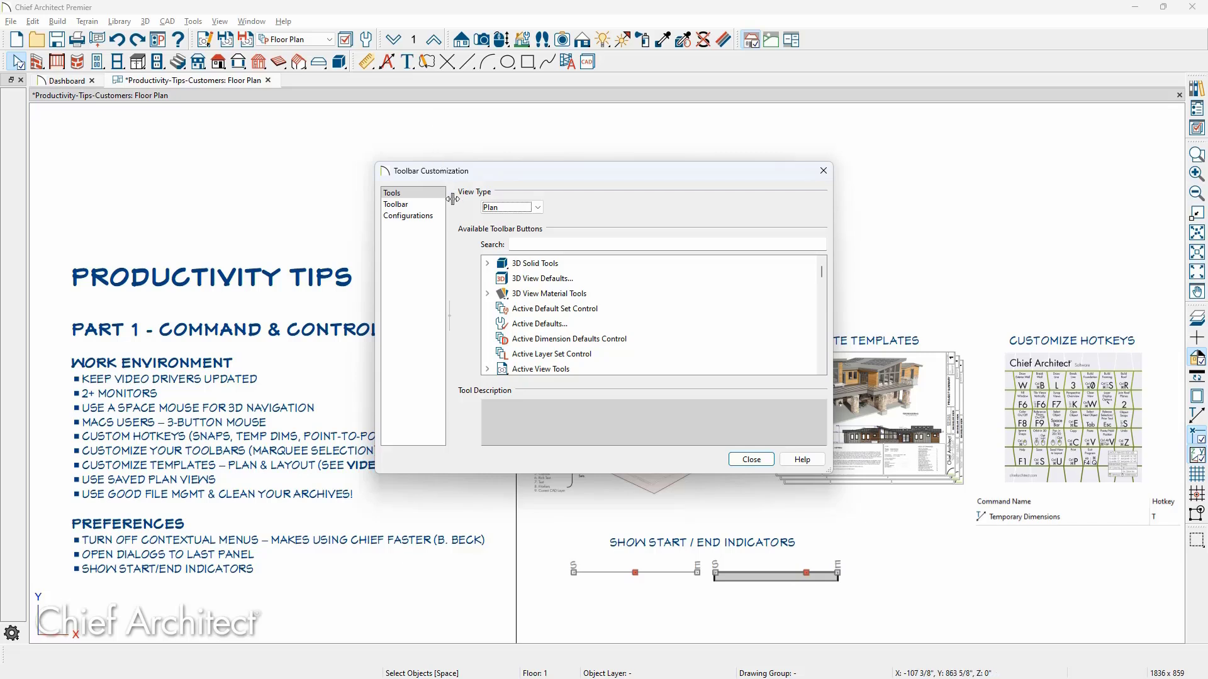
left_click(537, 208)
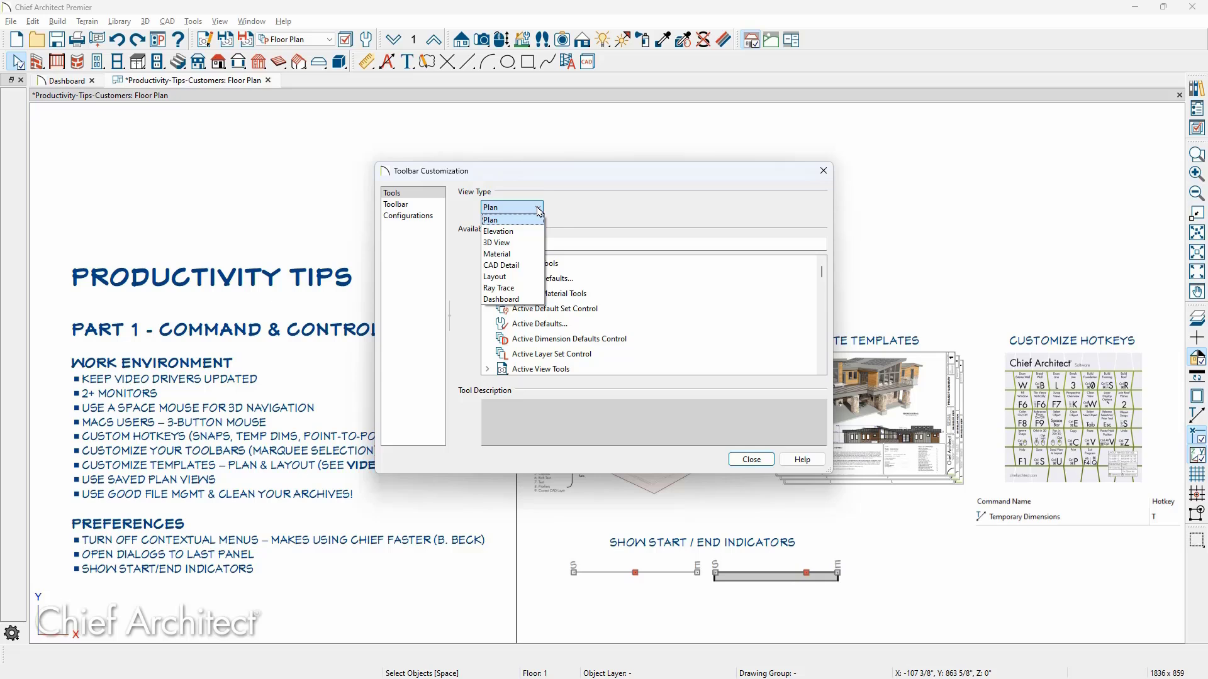
left_click(594, 206)
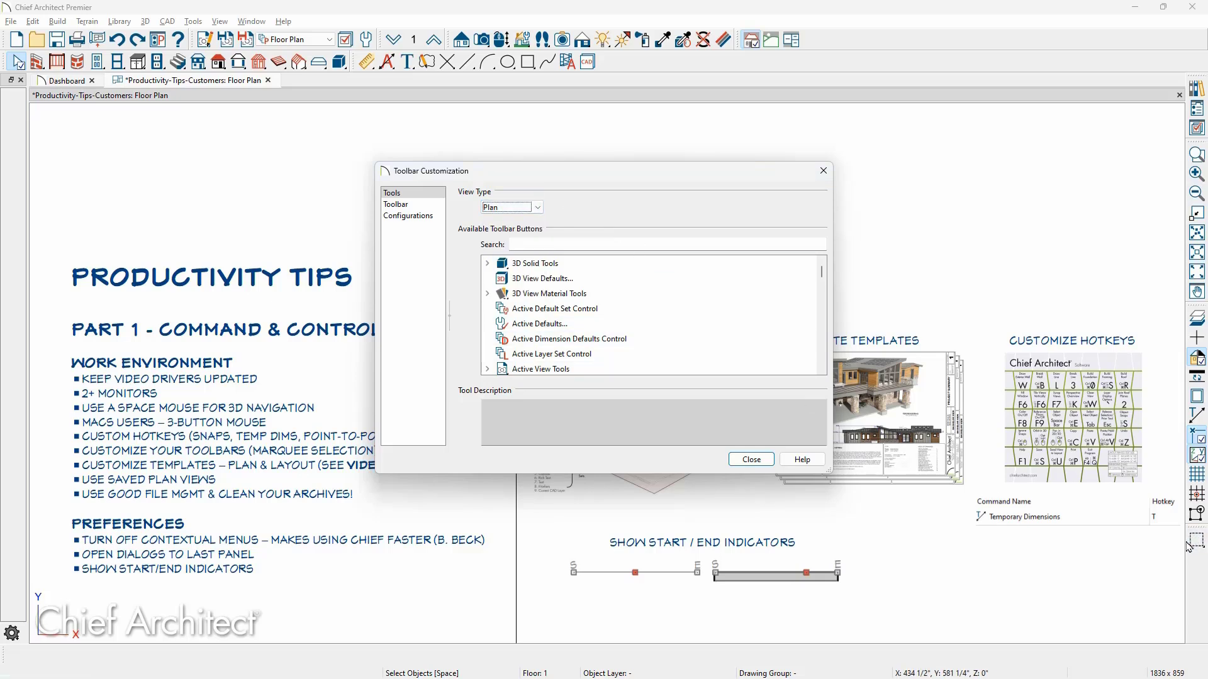
Step: Search the available toolbar buttons for "marq" and add a second Selection Modes button at the end of the vertical toolbar
left_click(588, 245)
type("ma")
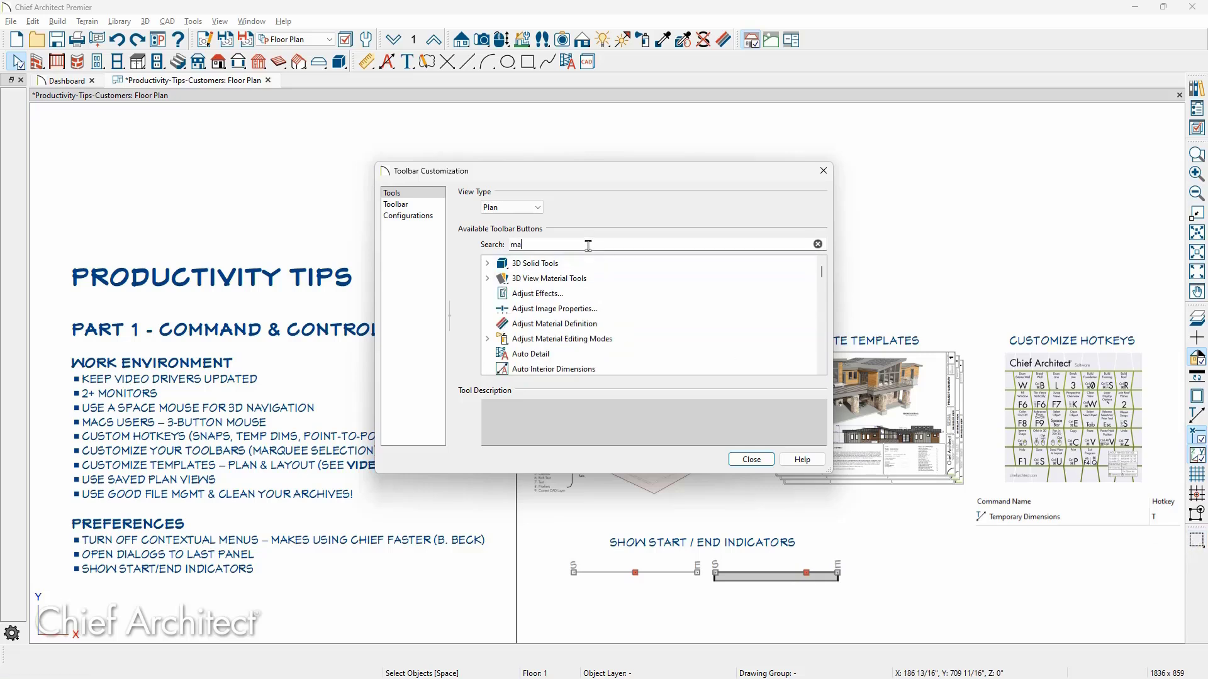
type("rq")
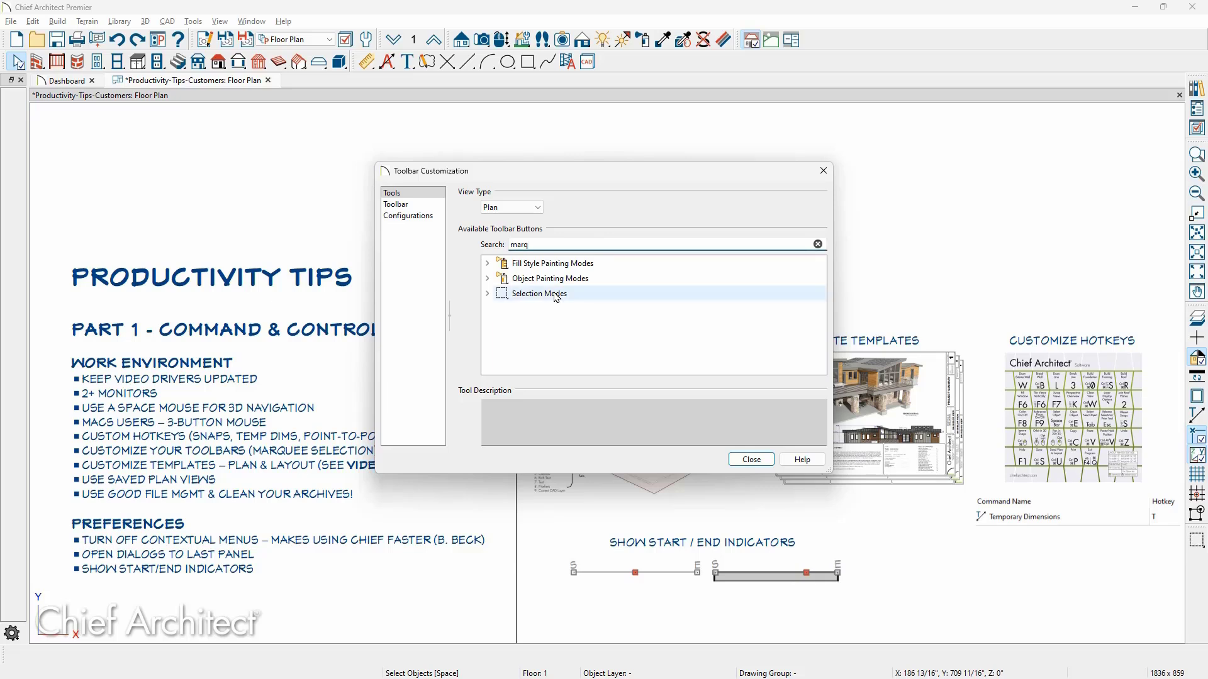
left_click(488, 295)
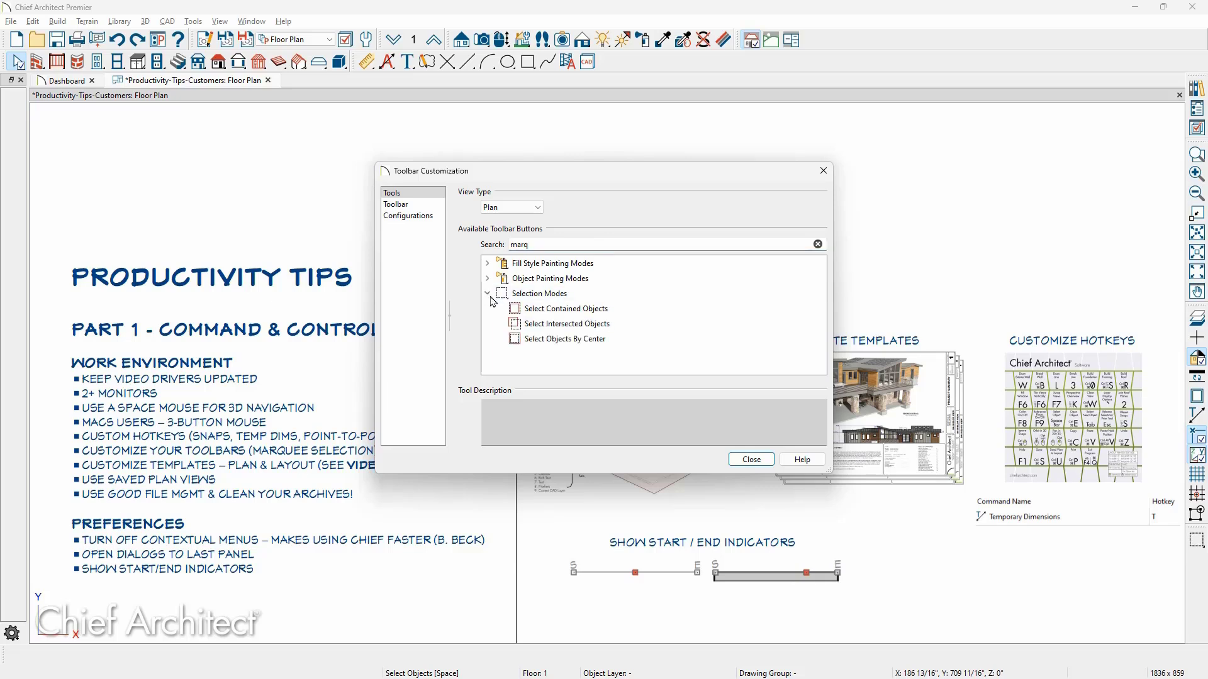
left_click(541, 296)
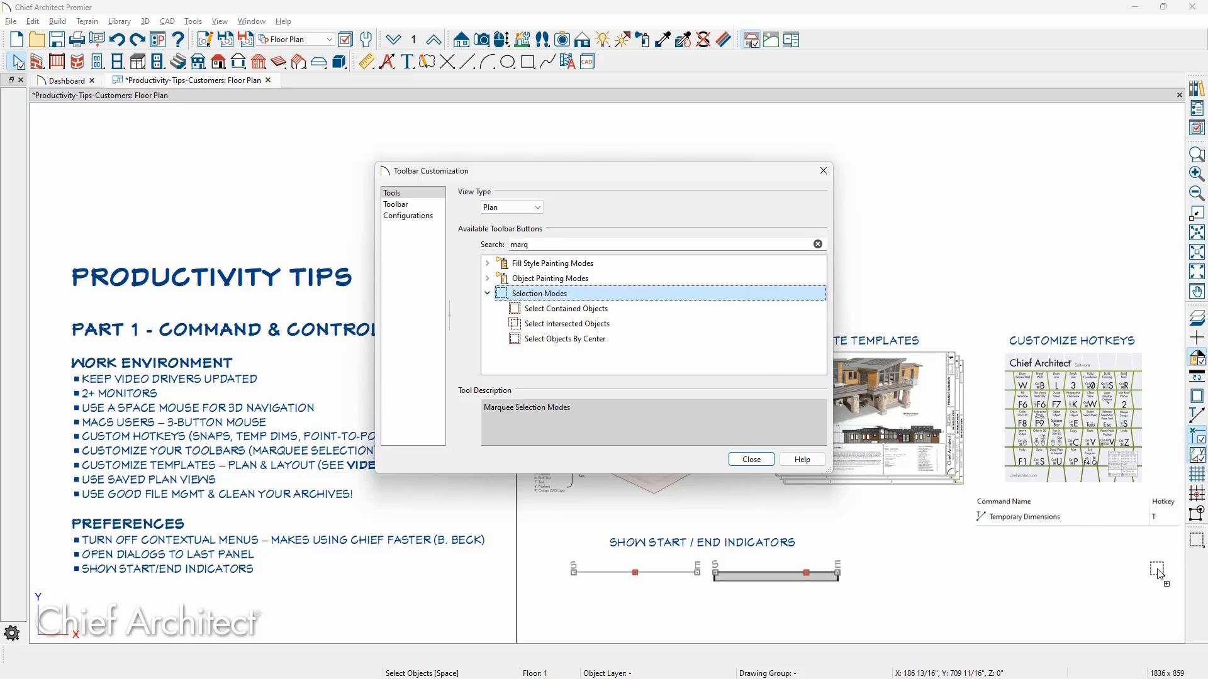
left_click_drag(1204, 568, 1198, 569)
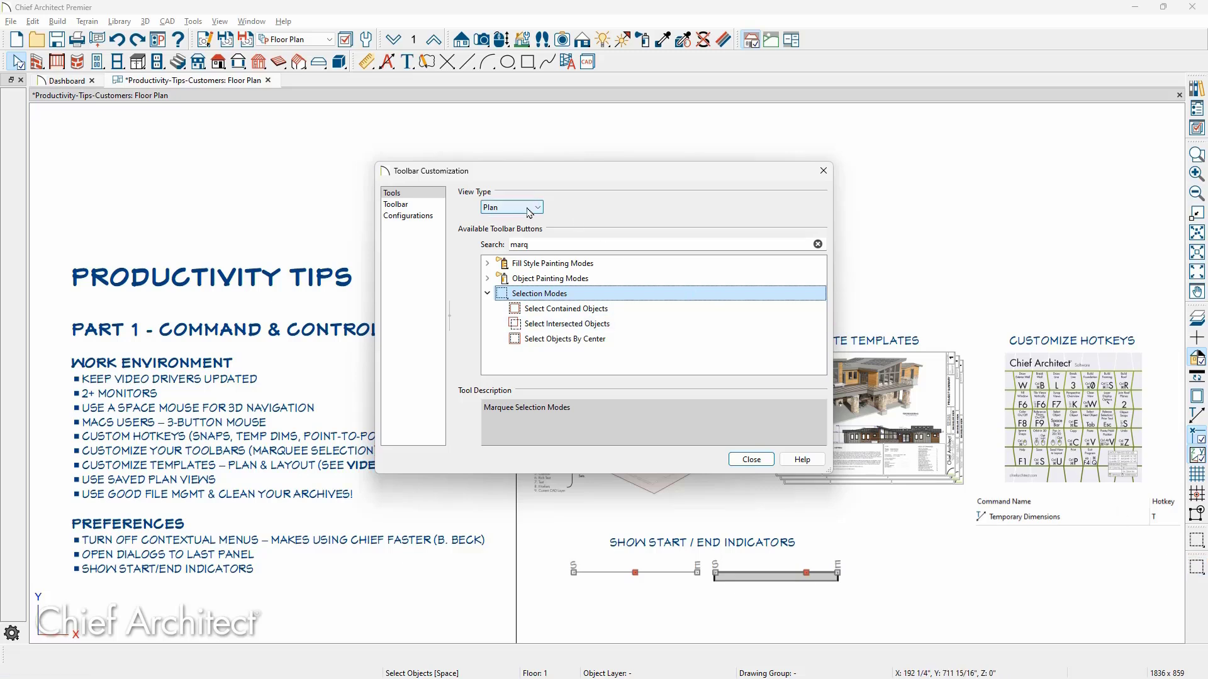
Step: Remove the duplicate Selection Modes button and the Undo Zoom button from the vertical toolbar, and close the toolbar customization
left_click(1197, 568)
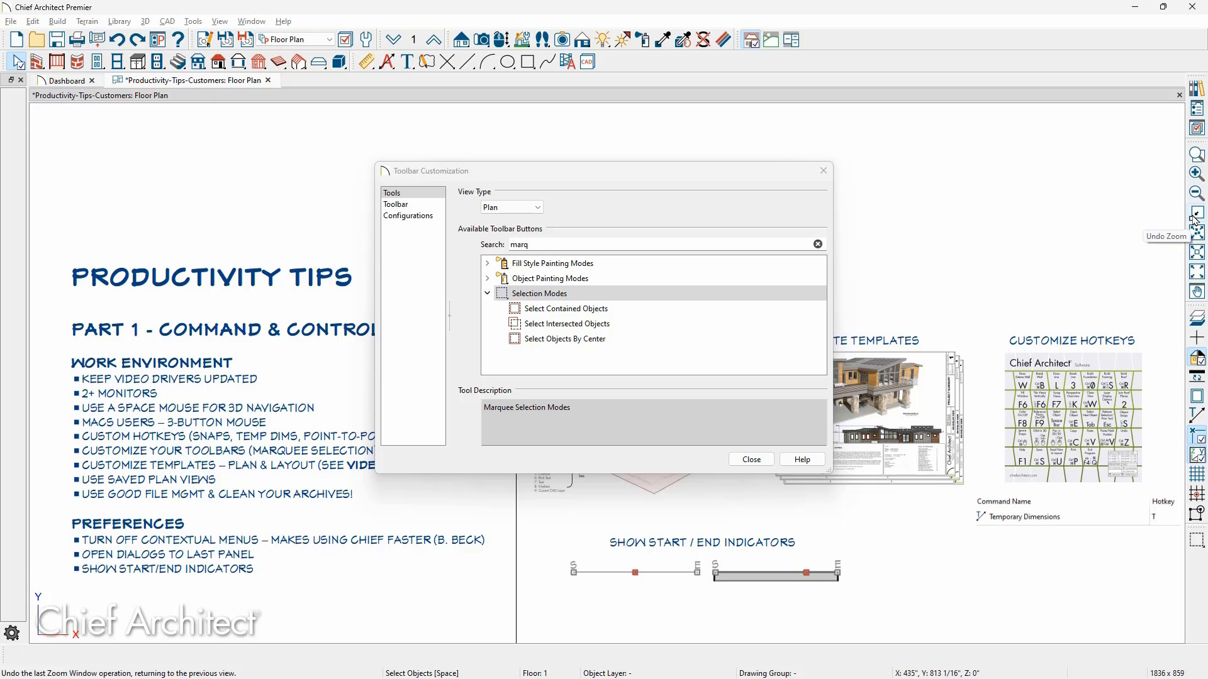
left_click_drag(1195, 215, 1123, 225)
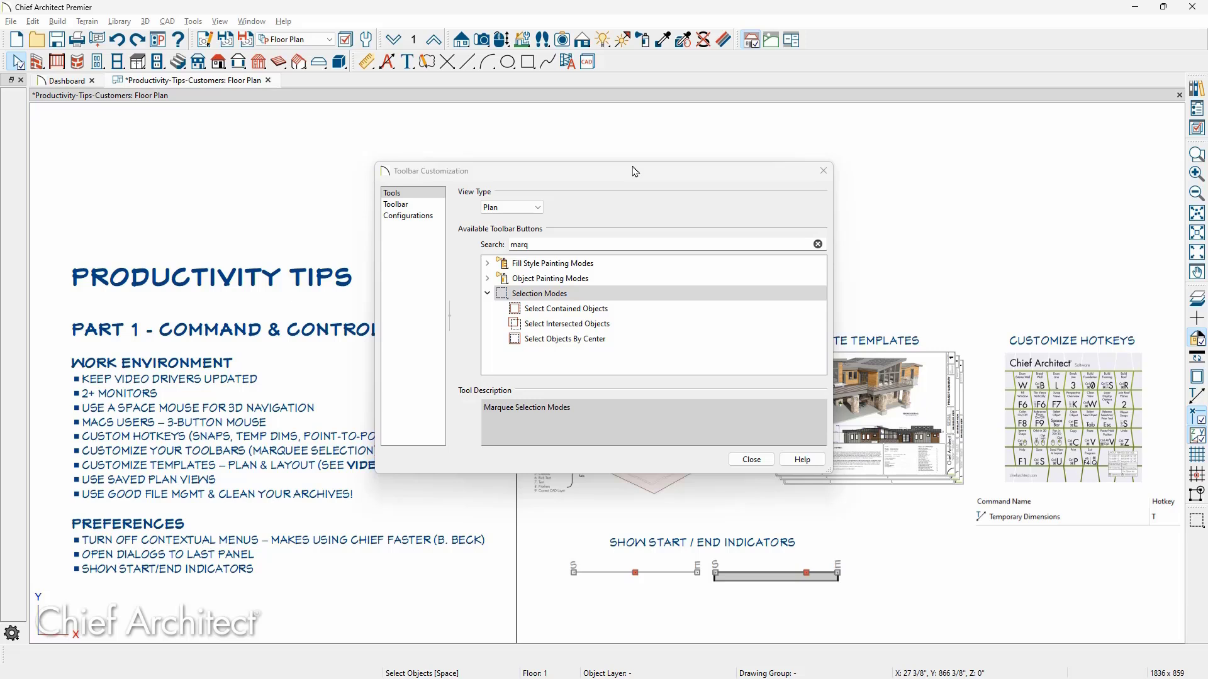
left_click(750, 460)
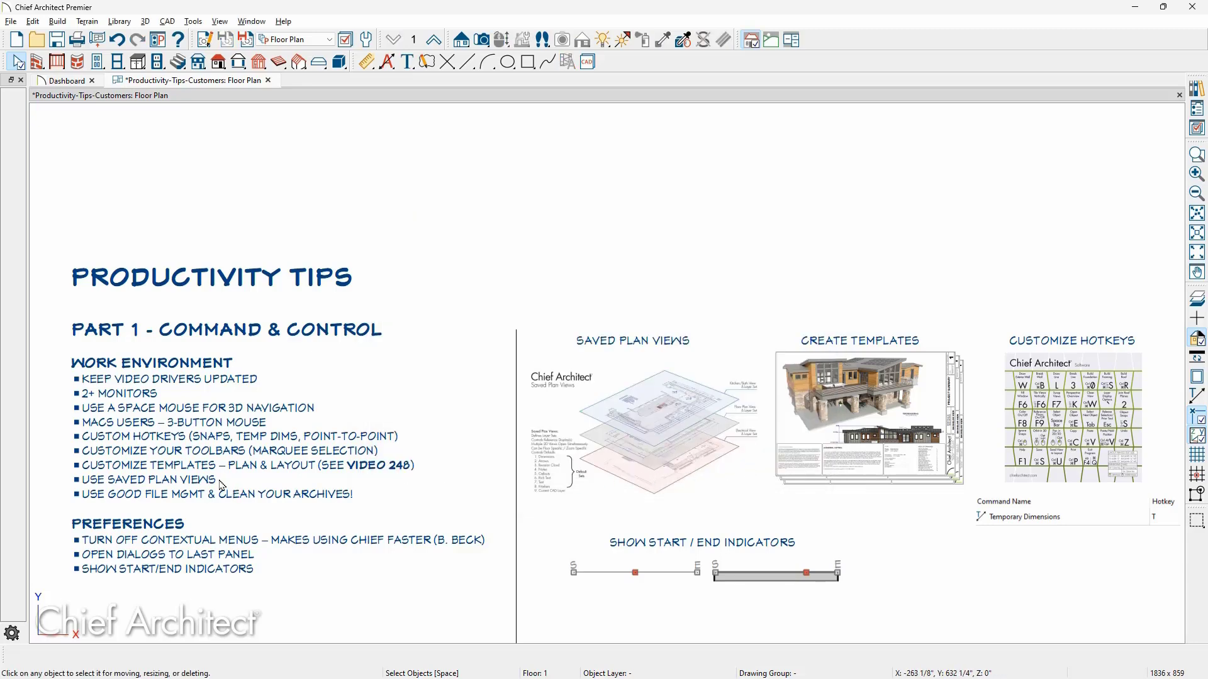
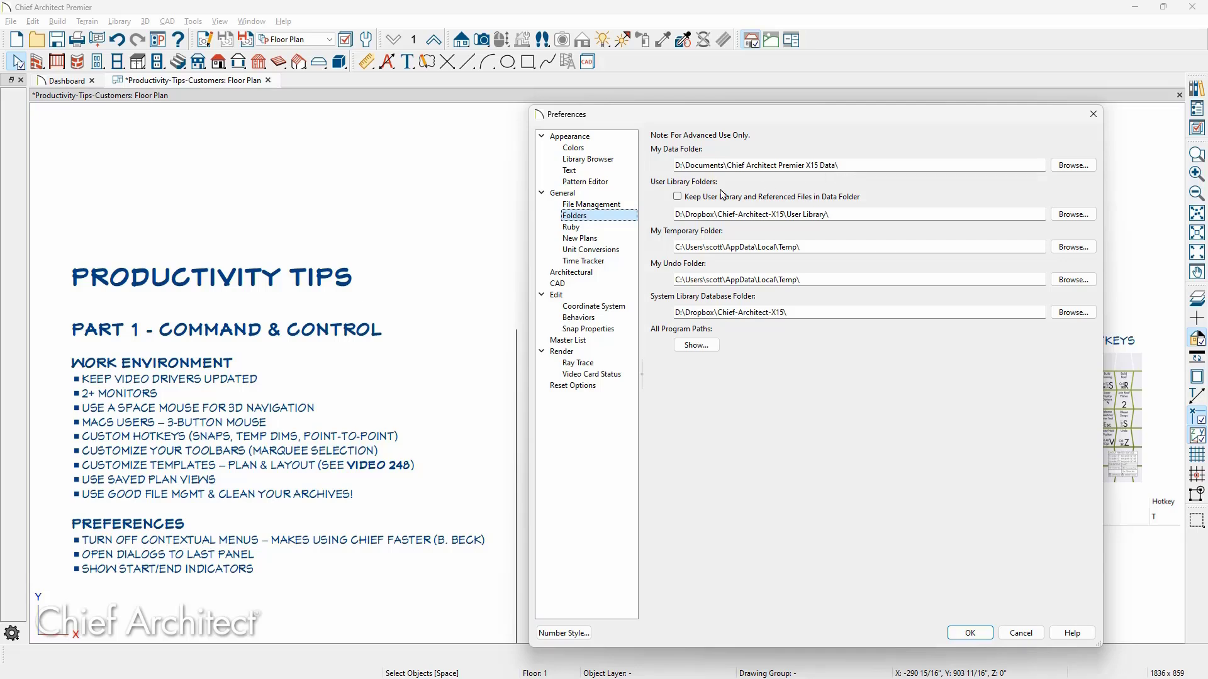
Step: Review the auto-archive preferences under File Management and browse from My Data Folder into the Archives folder to examine the archived projects
left_click(580, 206)
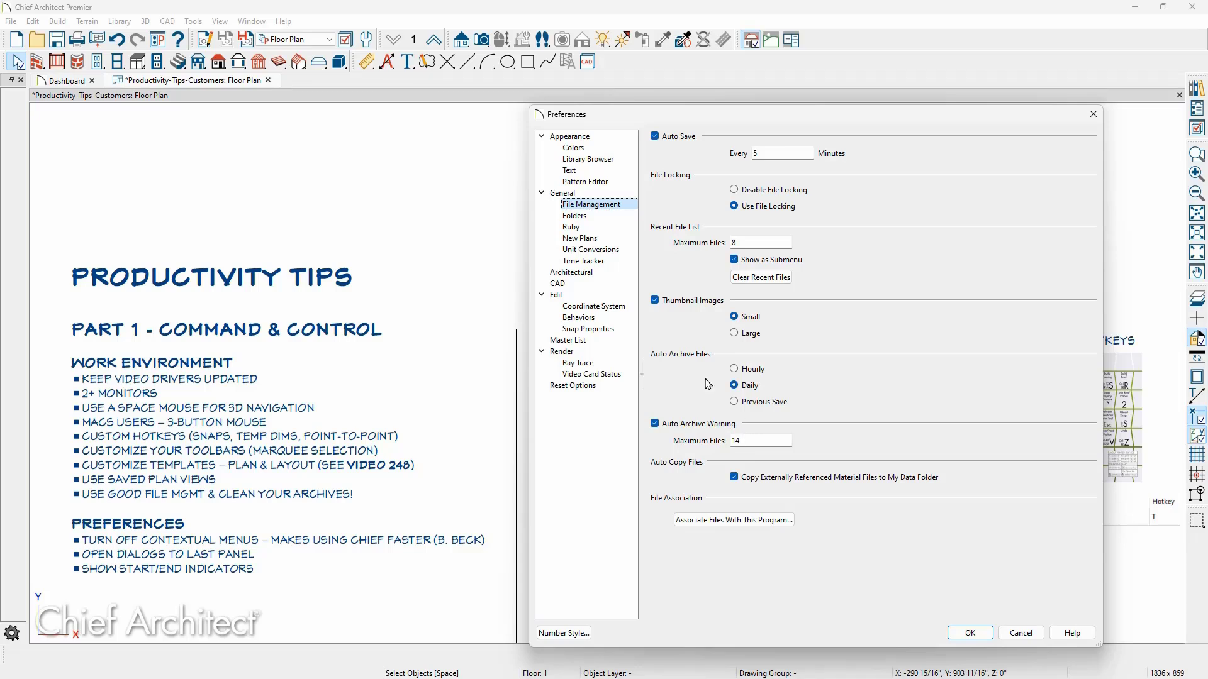
left_click(601, 217)
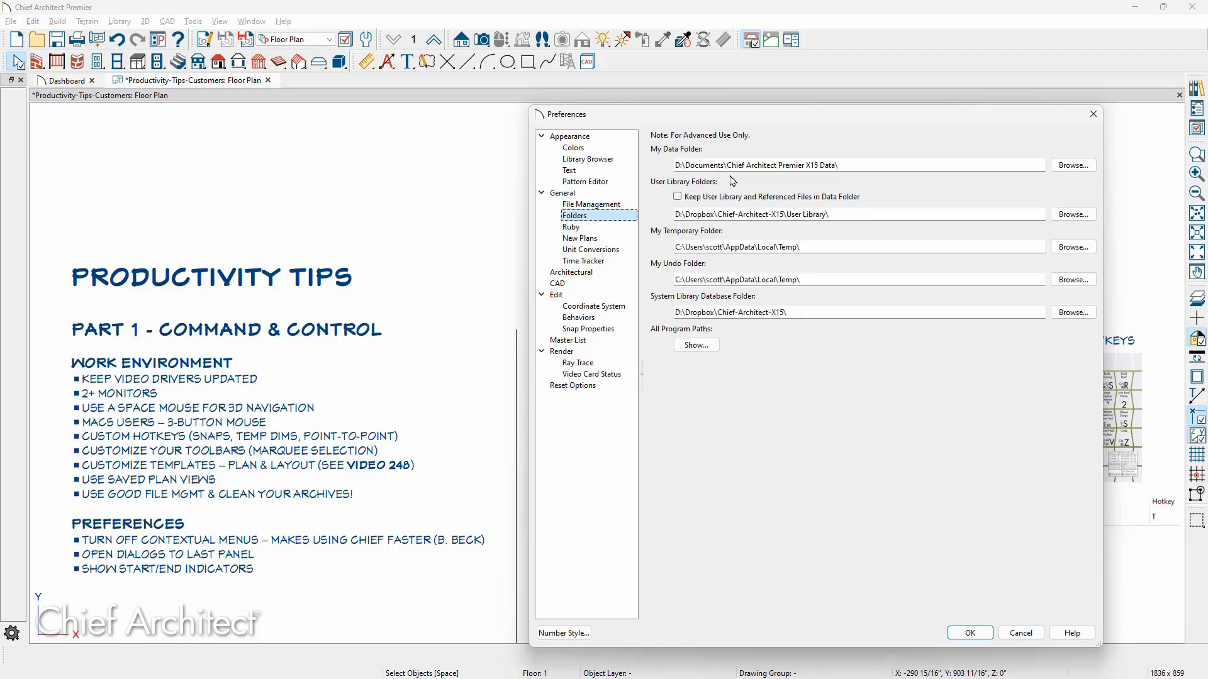
left_click(1072, 166)
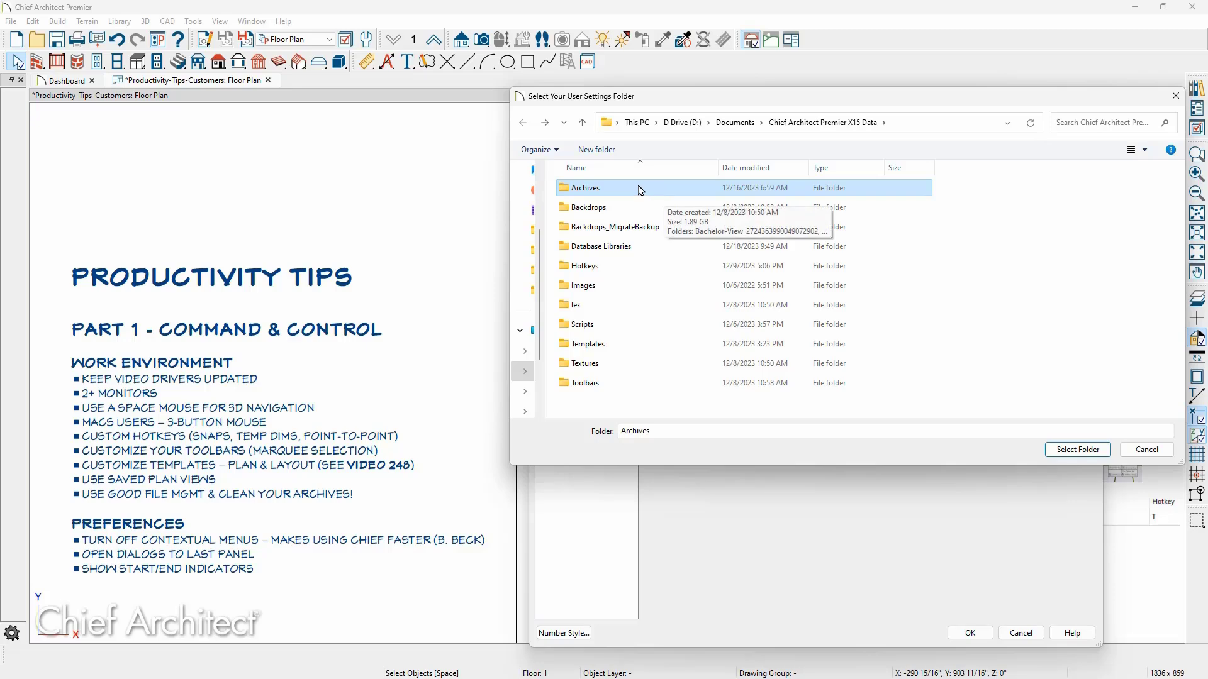
double_click(615, 191)
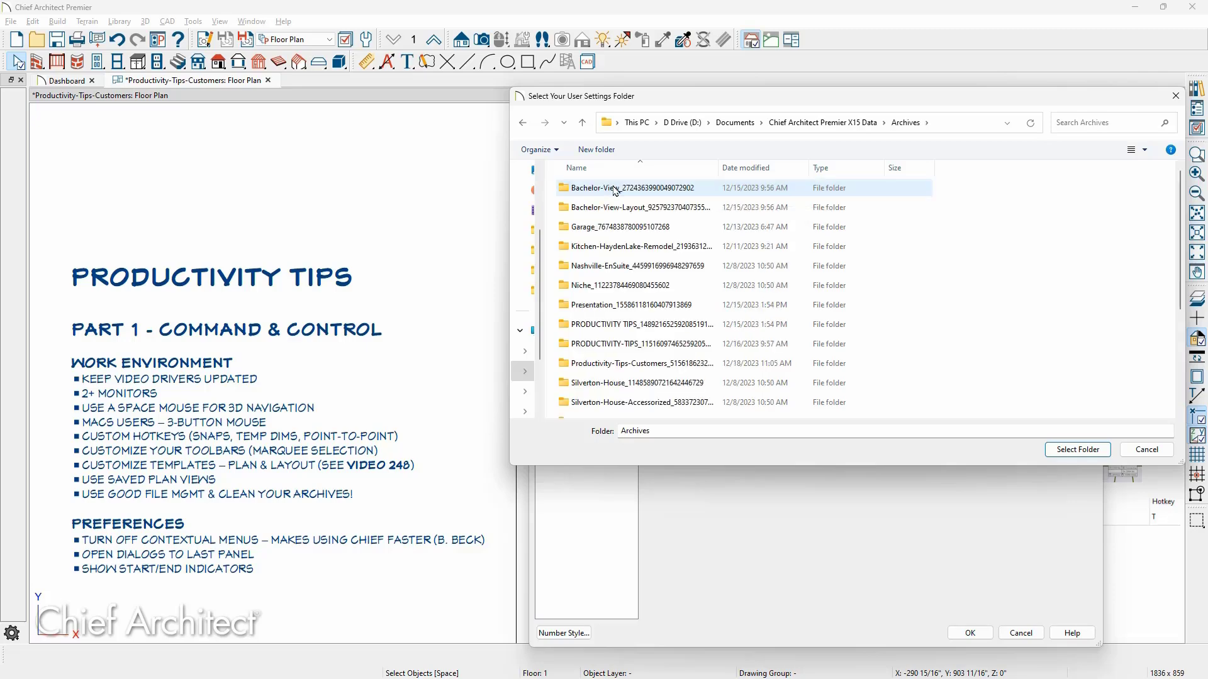
scroll(691, 352, "down", 2)
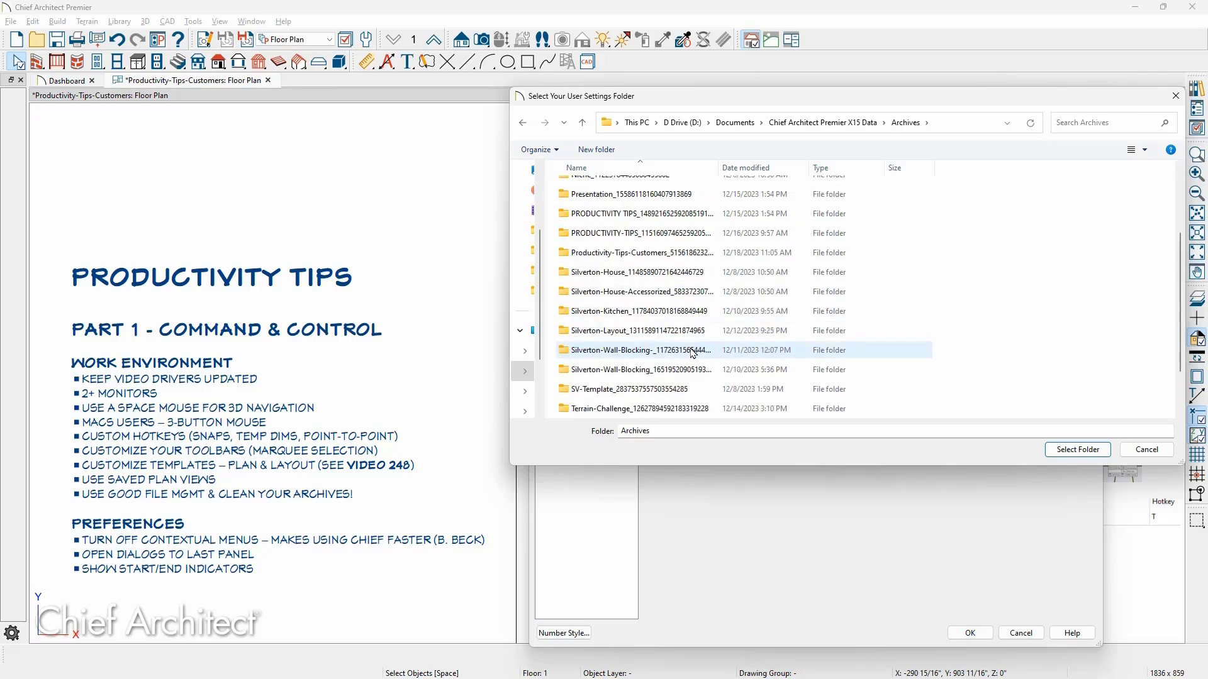
scroll(692, 353, "up", 1)
scroll(692, 353, "up", 1)
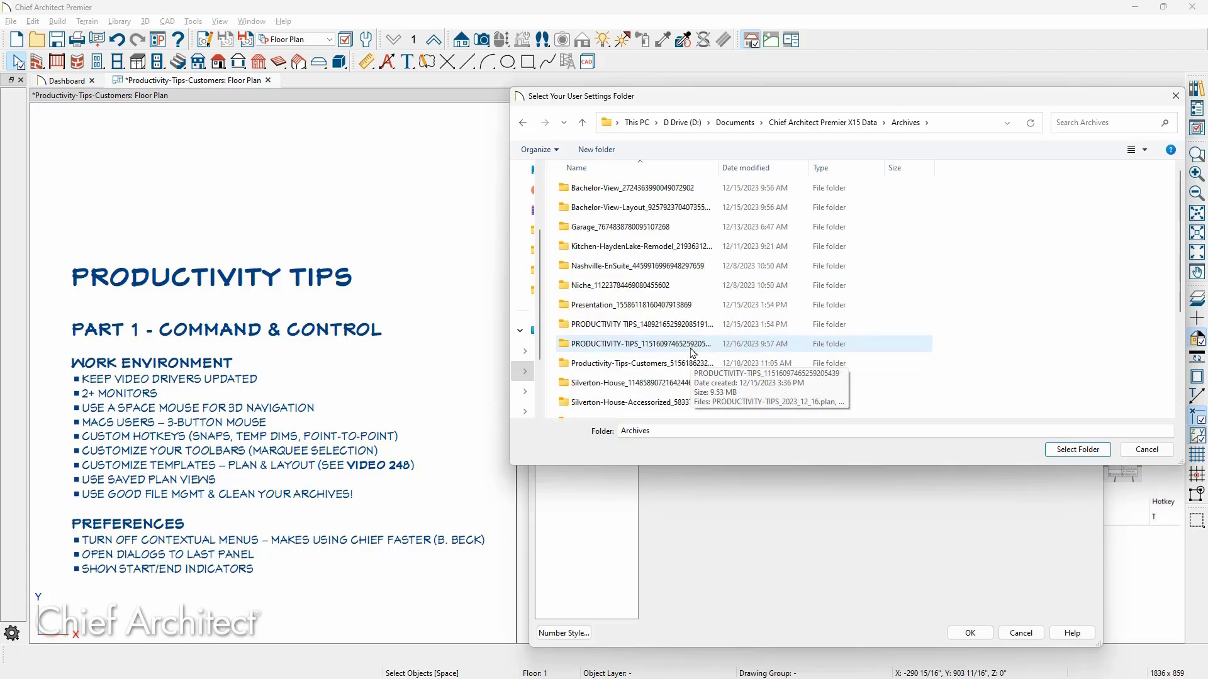
Step: Inspect the dated plan files in the Bachelor-View archive folder and close the folder windows without choosing a folder
double_click(654, 191)
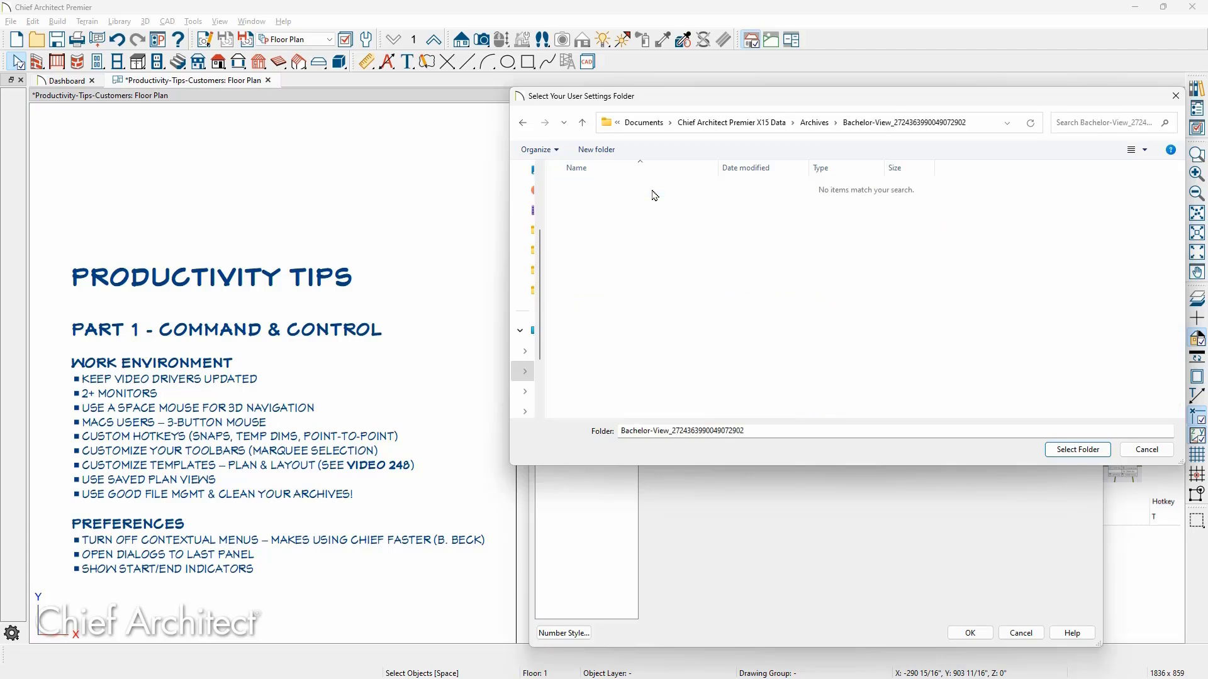
key("alt+Left")
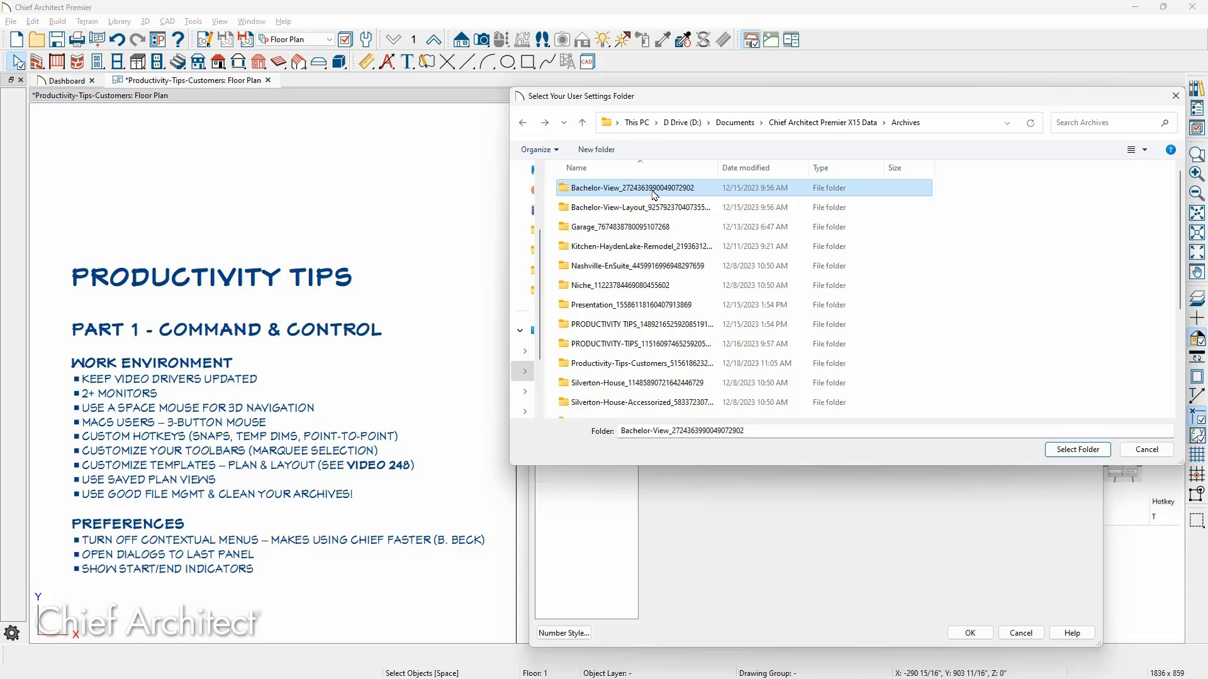
key("Delete")
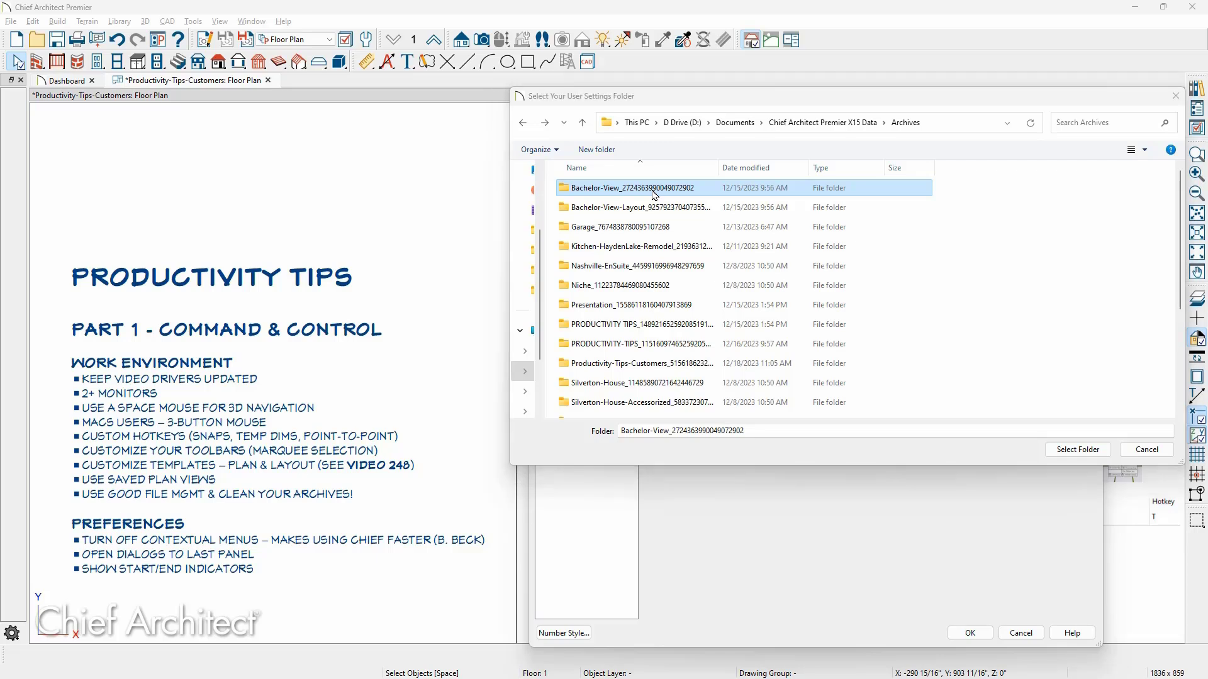
double_click(654, 192)
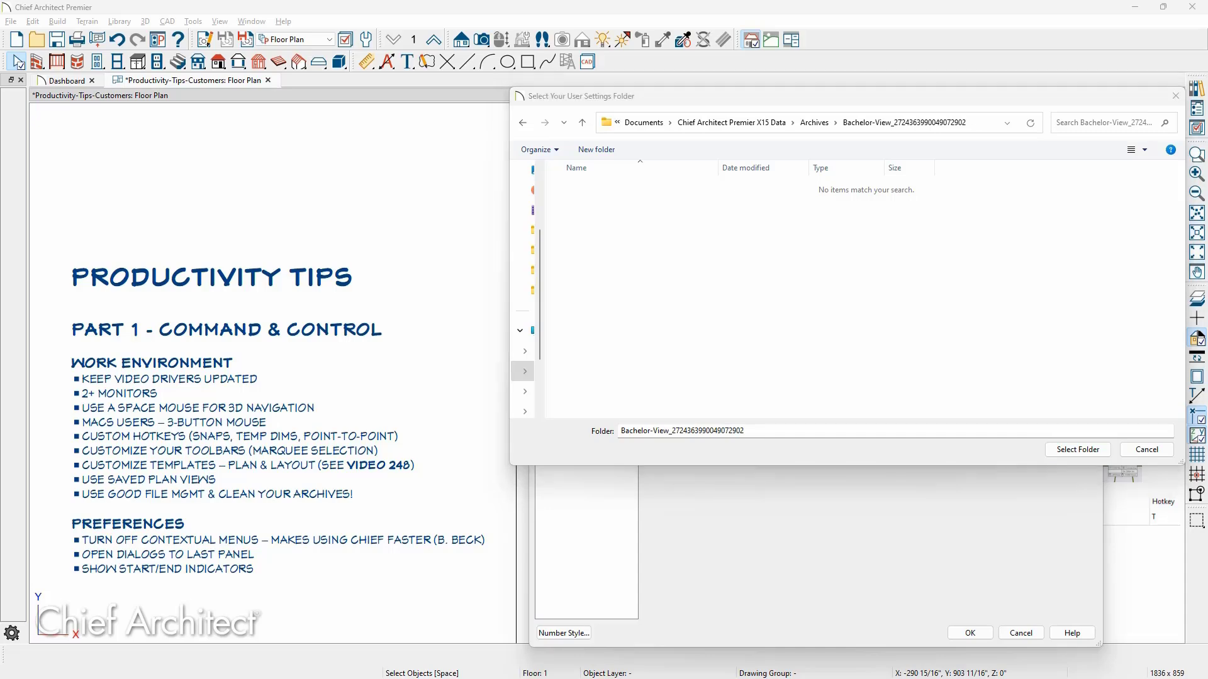
left_click_drag(0, 208, 791, 261)
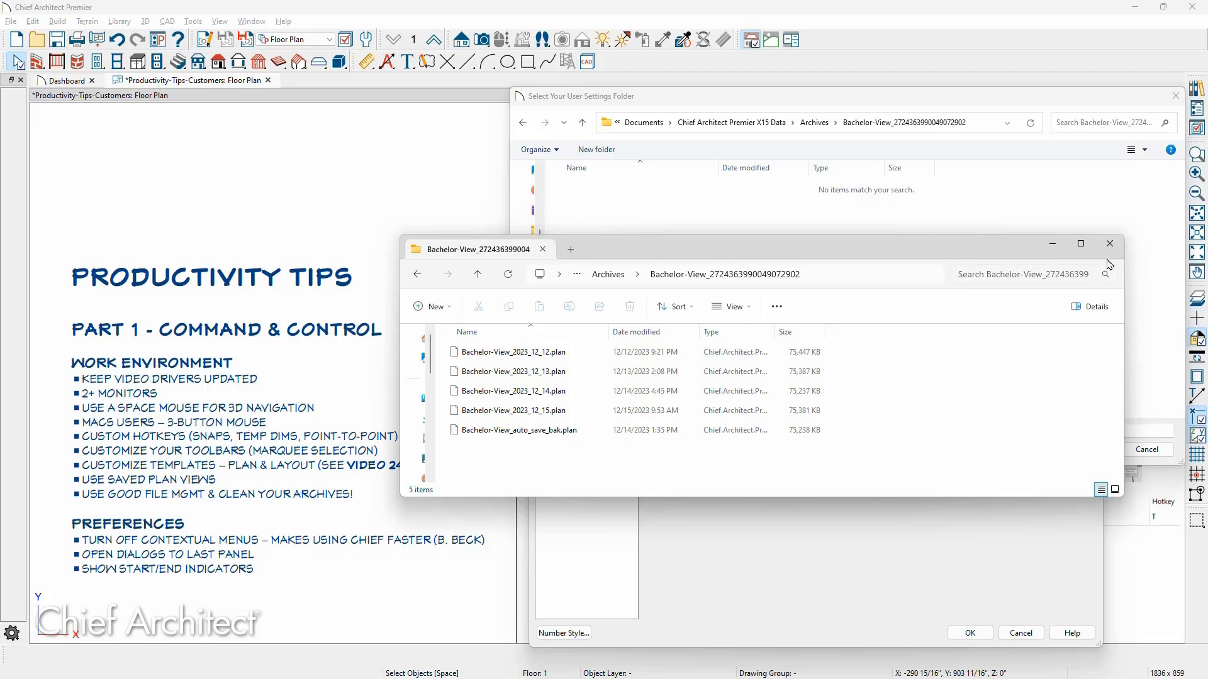
left_click(1112, 221)
left_click(1182, 95)
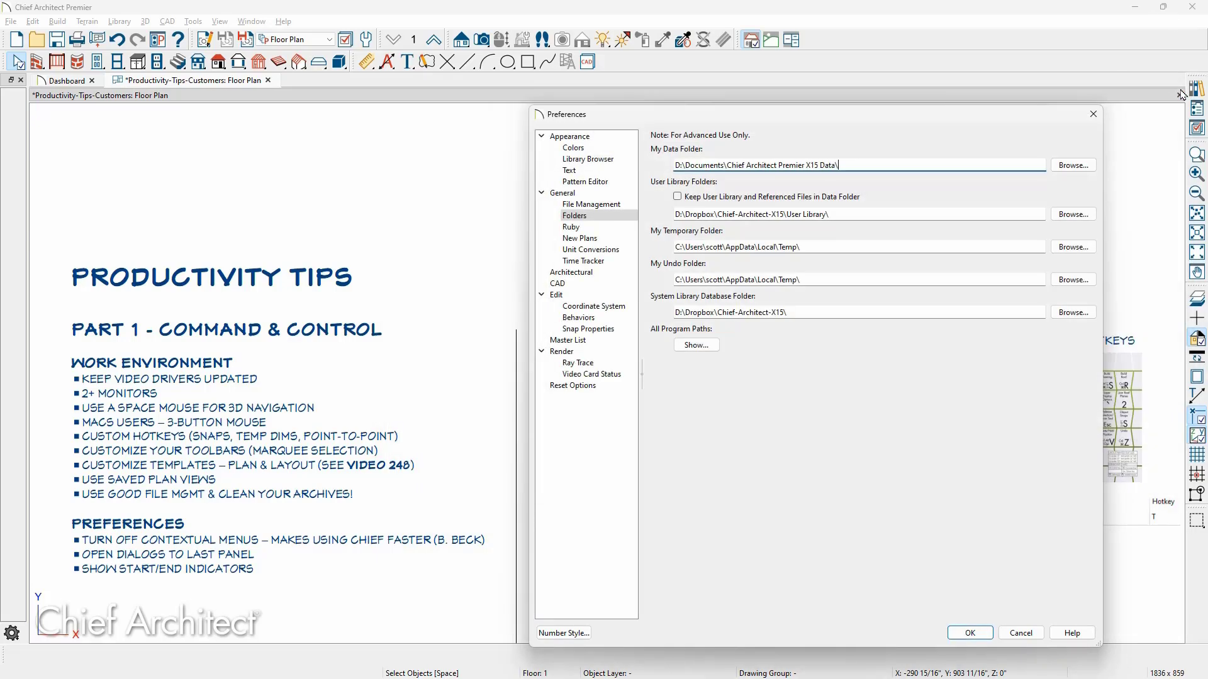
Step: Review the File Management auto-archive settings, the Appearance contextual menus option and the General option for opening dialogs to the last panel visited
left_click(615, 204)
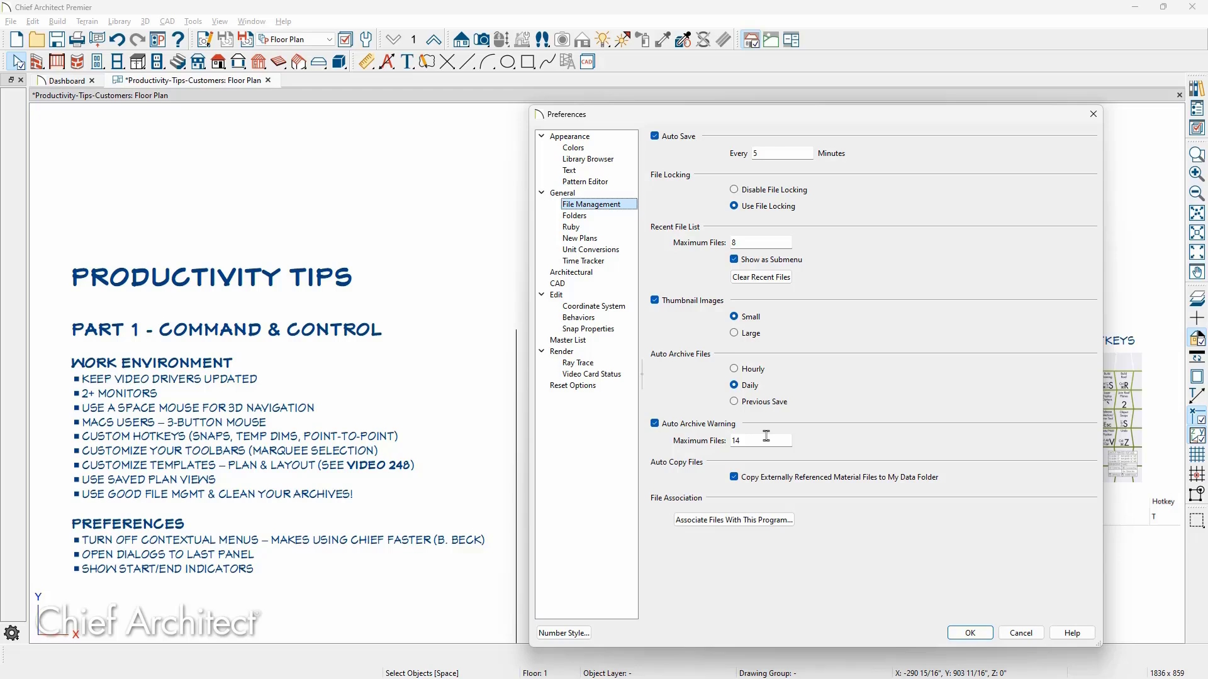
key("Tab")
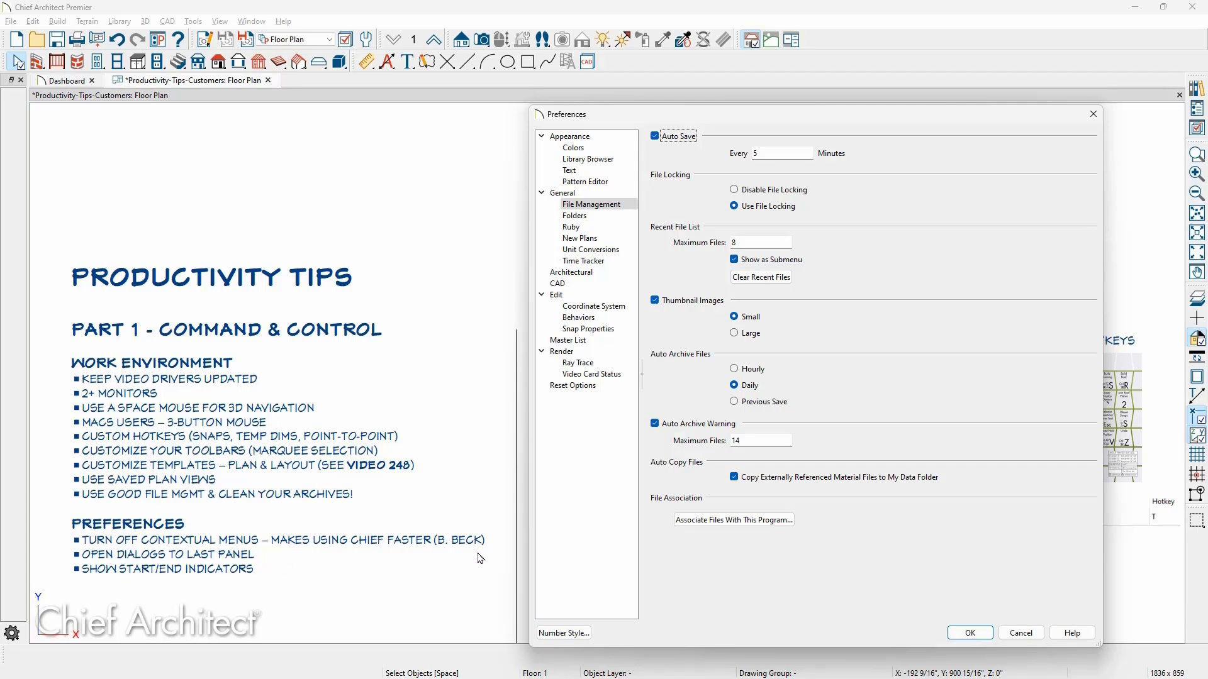
left_click(592, 138)
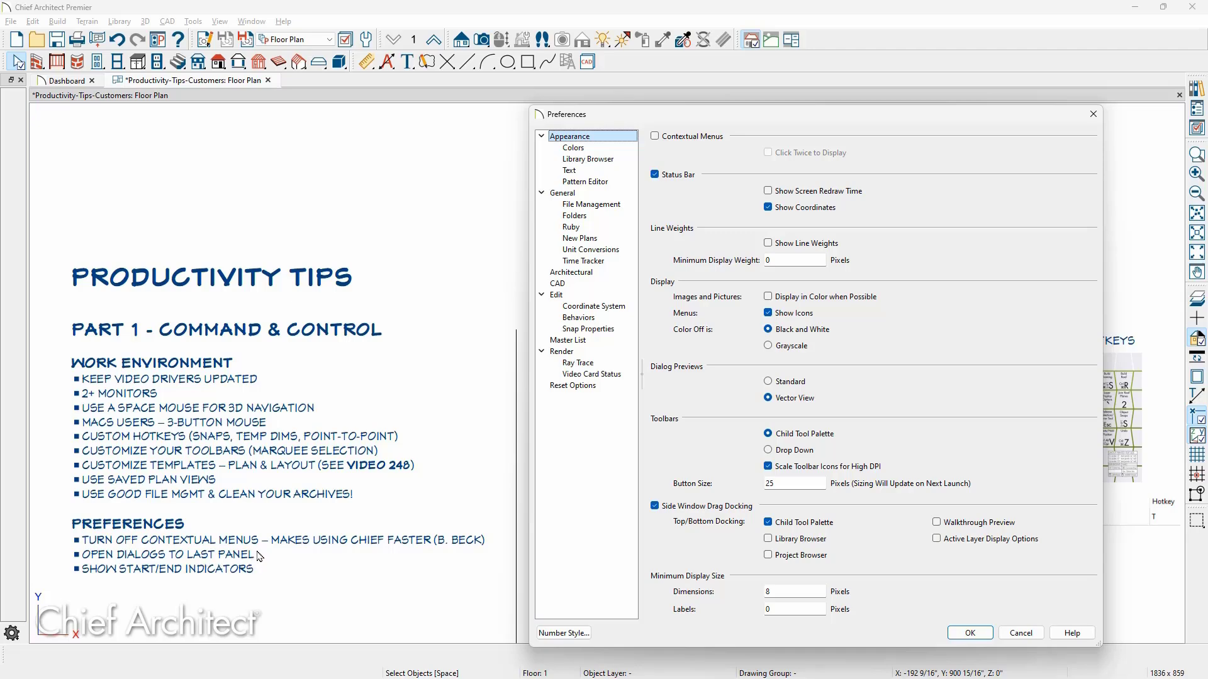
left_click(566, 194)
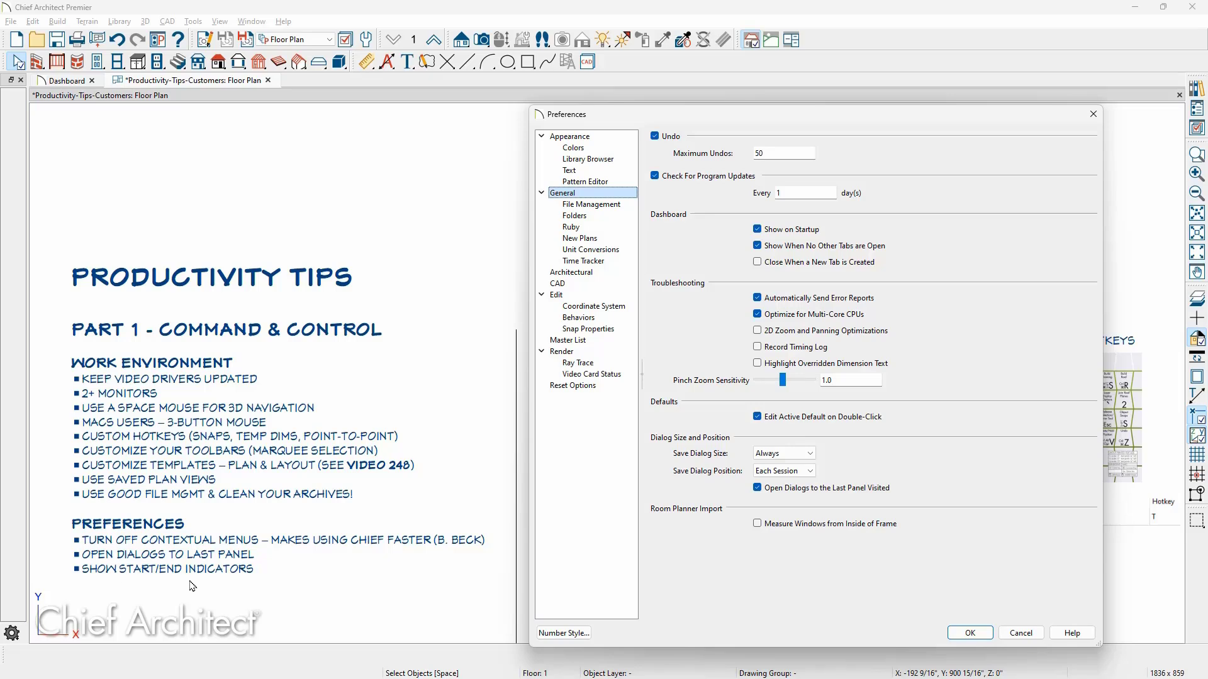
Step: Move the Preferences dialog aside, check the Edit option for showing start and end indicators, and close the dialog
left_click_drag(904, 122, 344, 131)
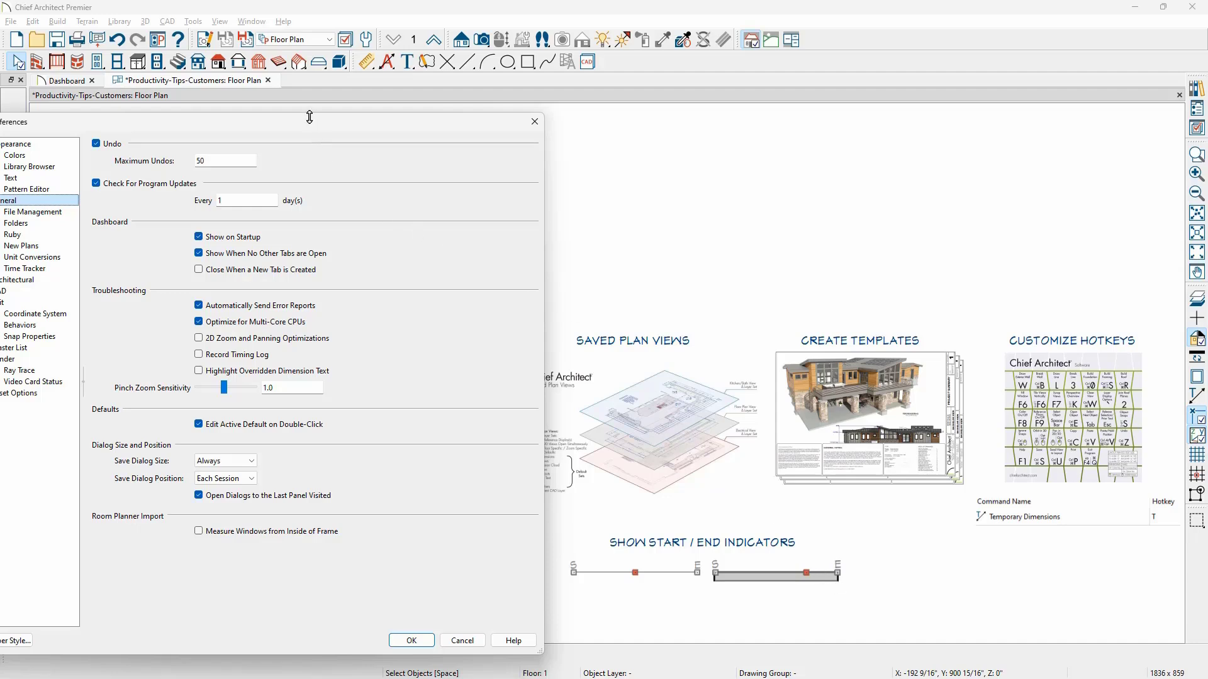
left_click_drag(316, 128, 445, 124)
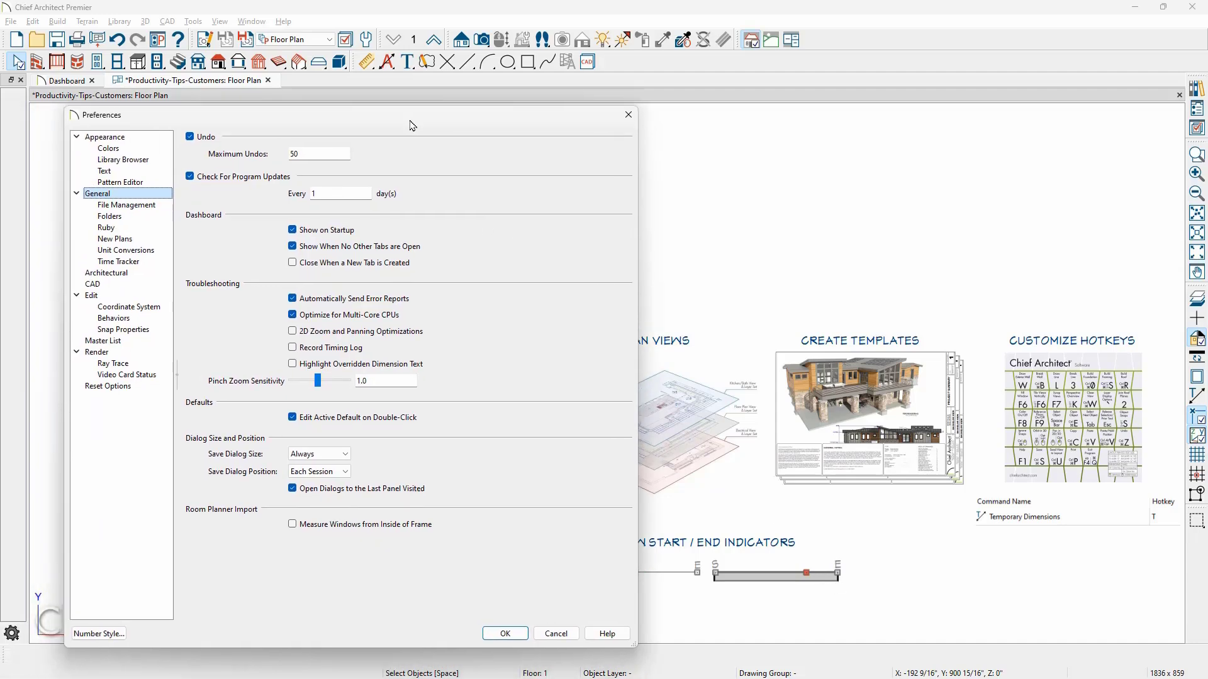
left_click(143, 296)
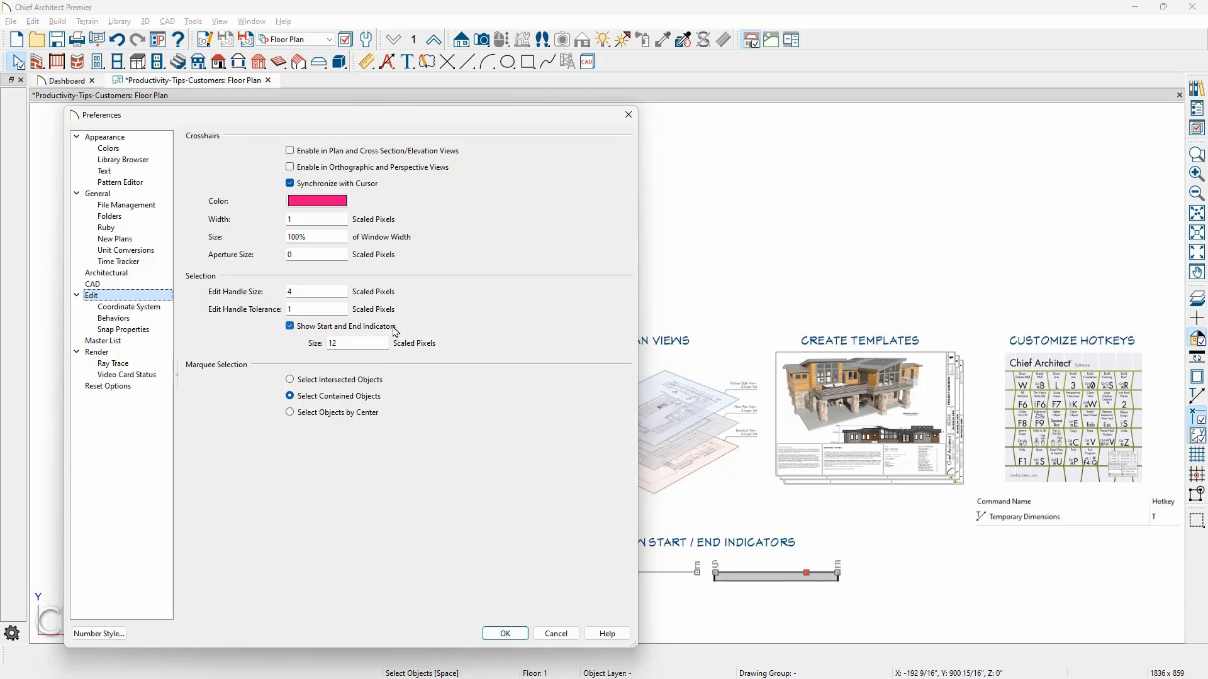
left_click(627, 115)
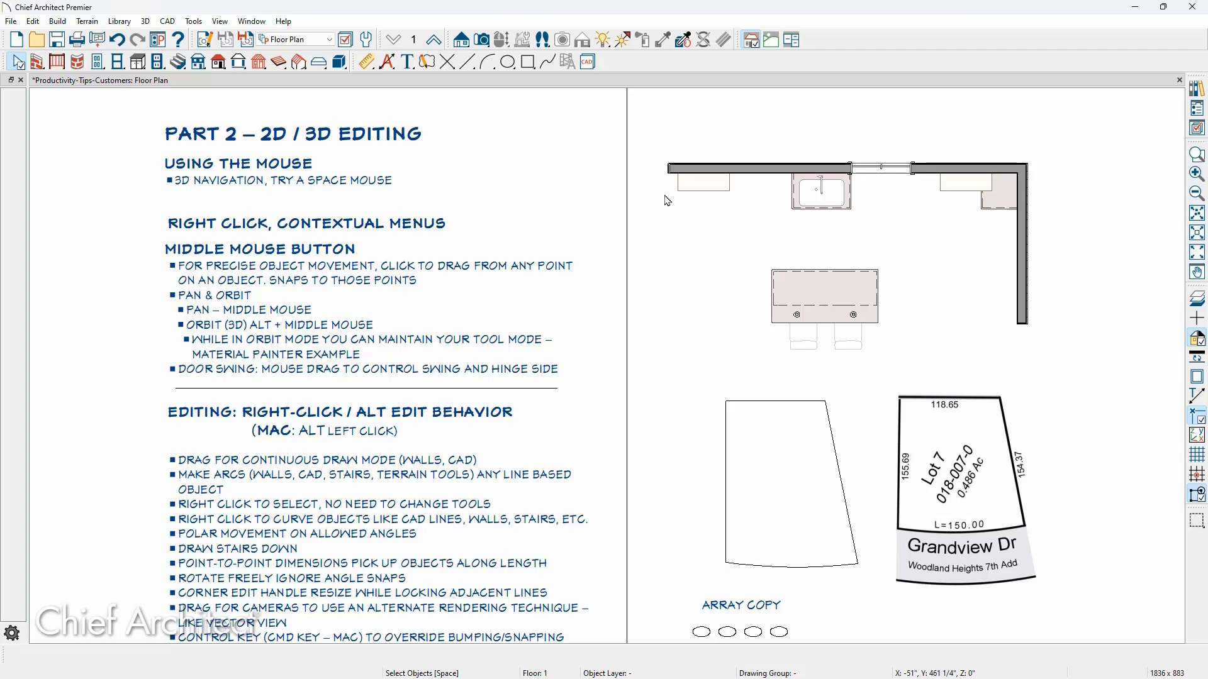
Step: Display the horizontal wall's contextual menu, and turn off Contextual Menus in the Appearance preferences
right_click(757, 169)
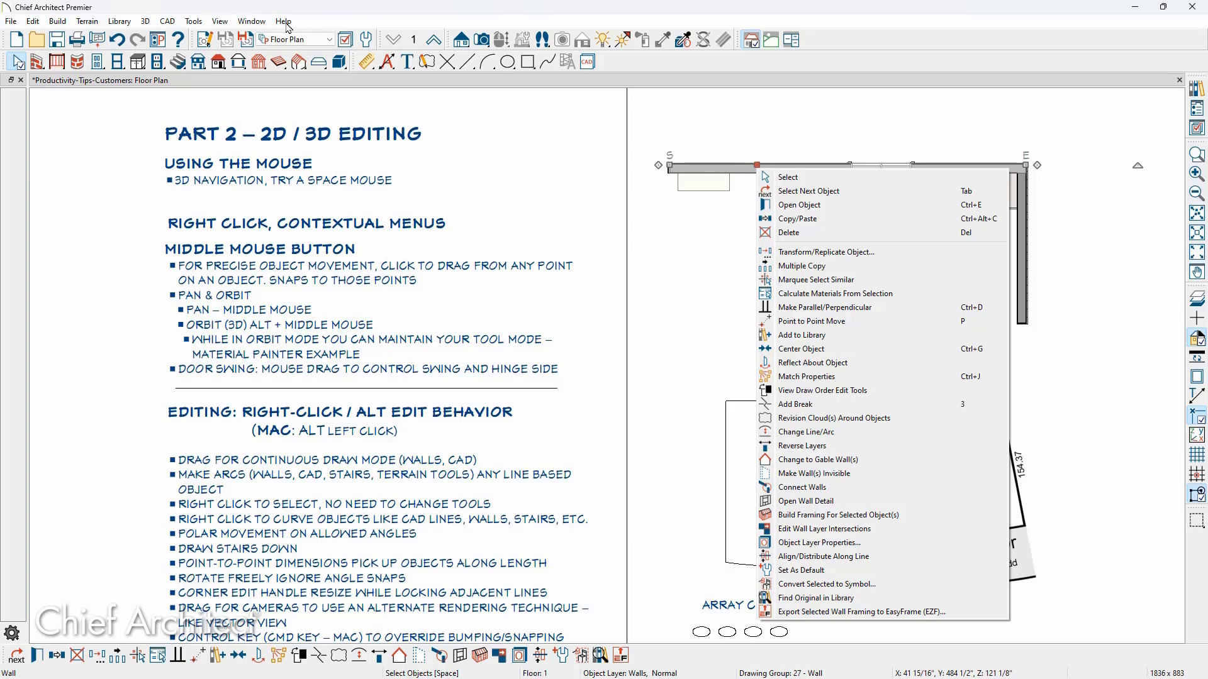
left_click(160, 40)
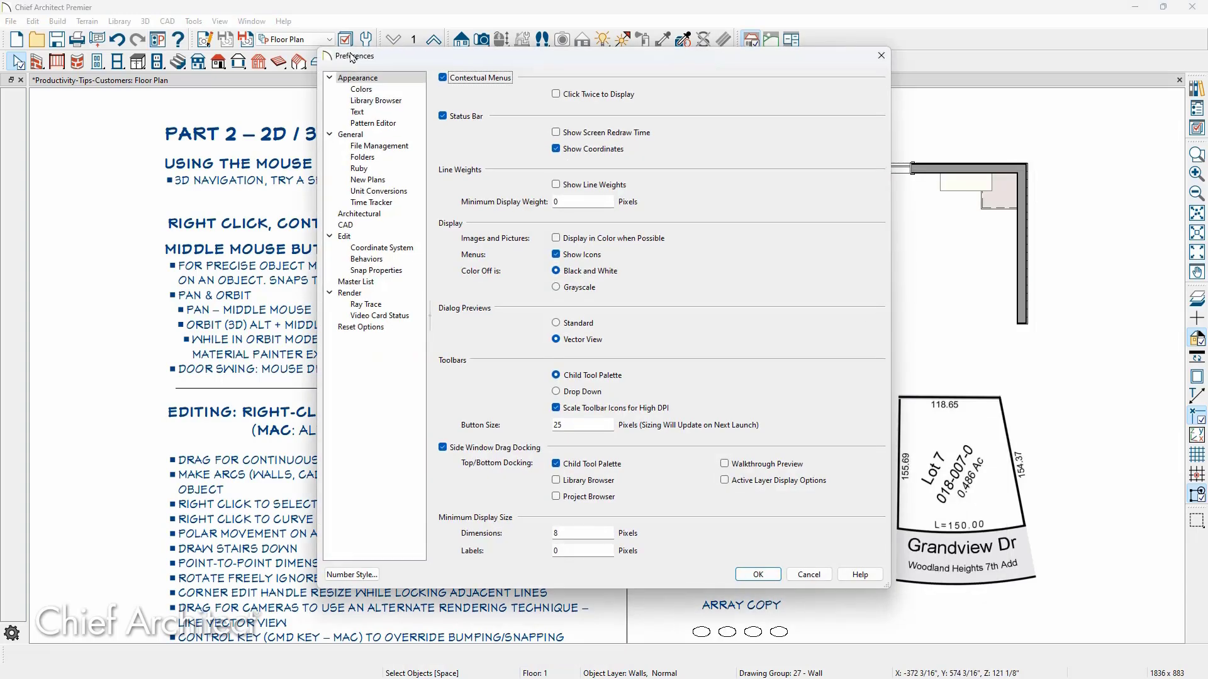
left_click(443, 77)
left_click(756, 575)
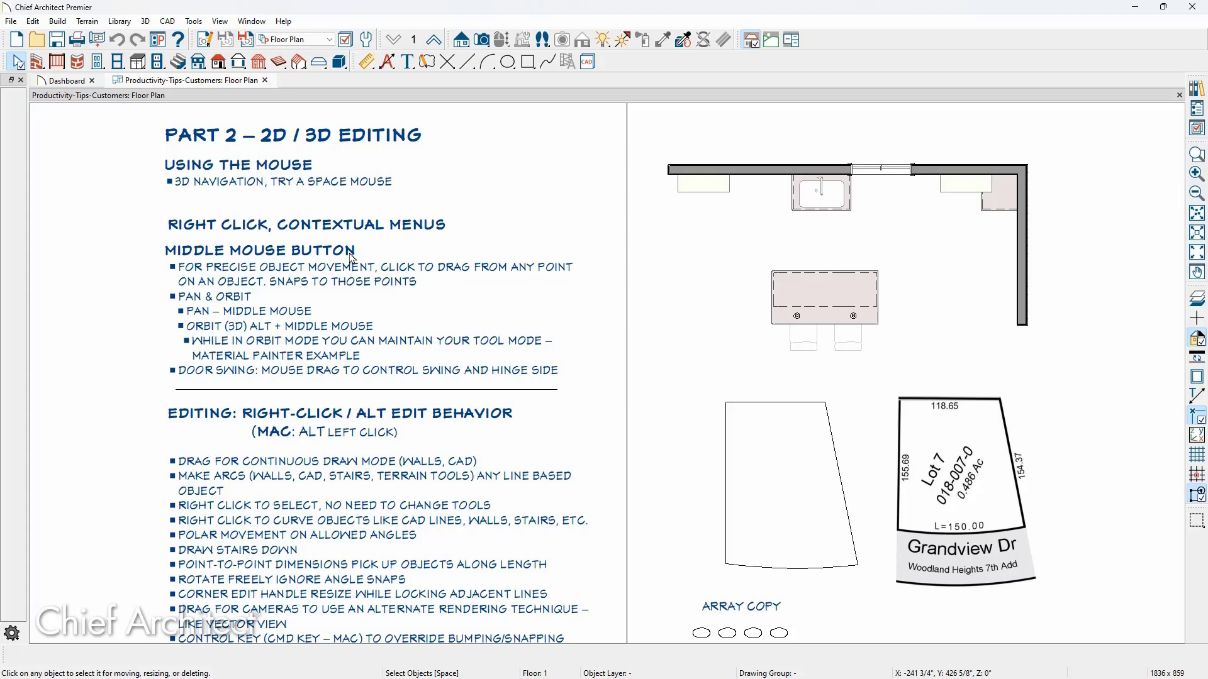
Step: Examine the orbit and pan mouse shortcuts on the Customize Hotkeys chart in the Part 1 section
scroll(836, 258, "up", 10)
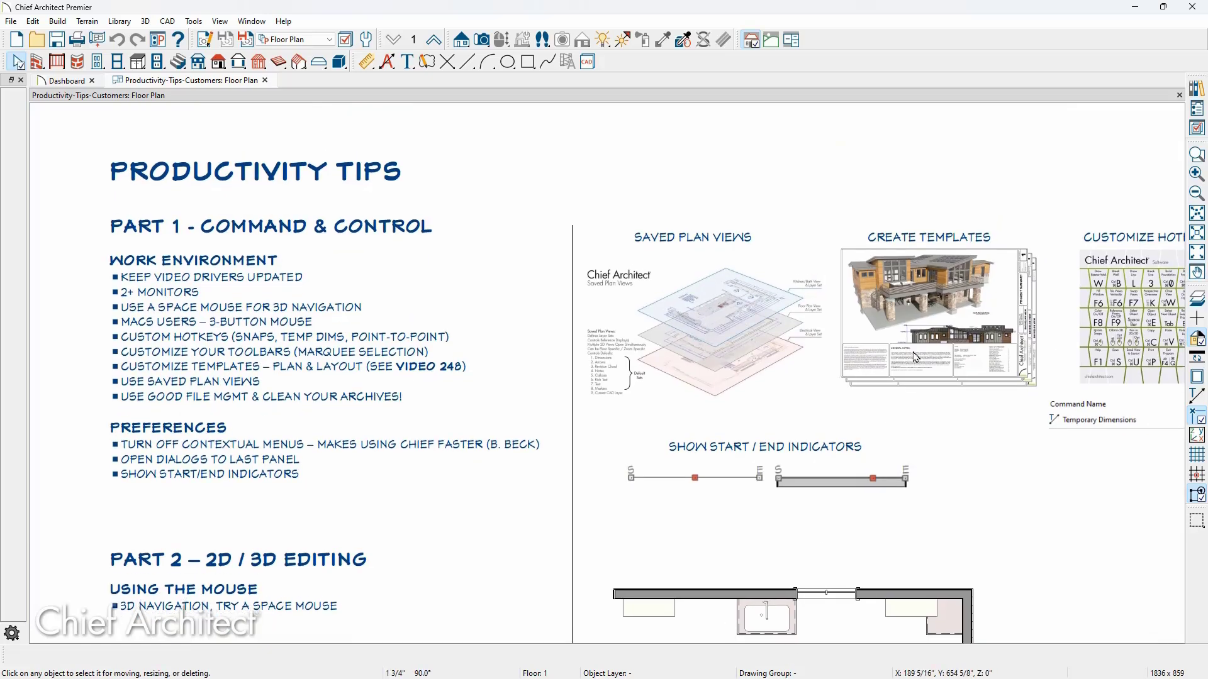
middle_click_drag(916, 358, 596, 353)
scroll(913, 281, "up", 2)
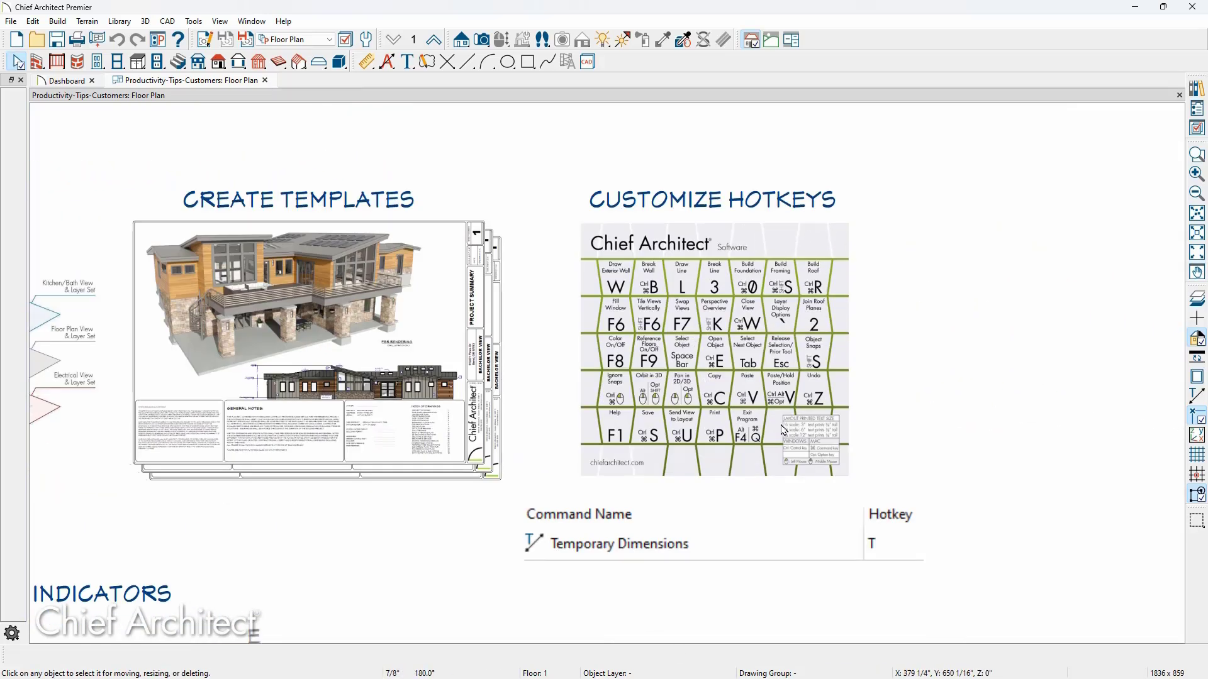
scroll(691, 396, "up", 3)
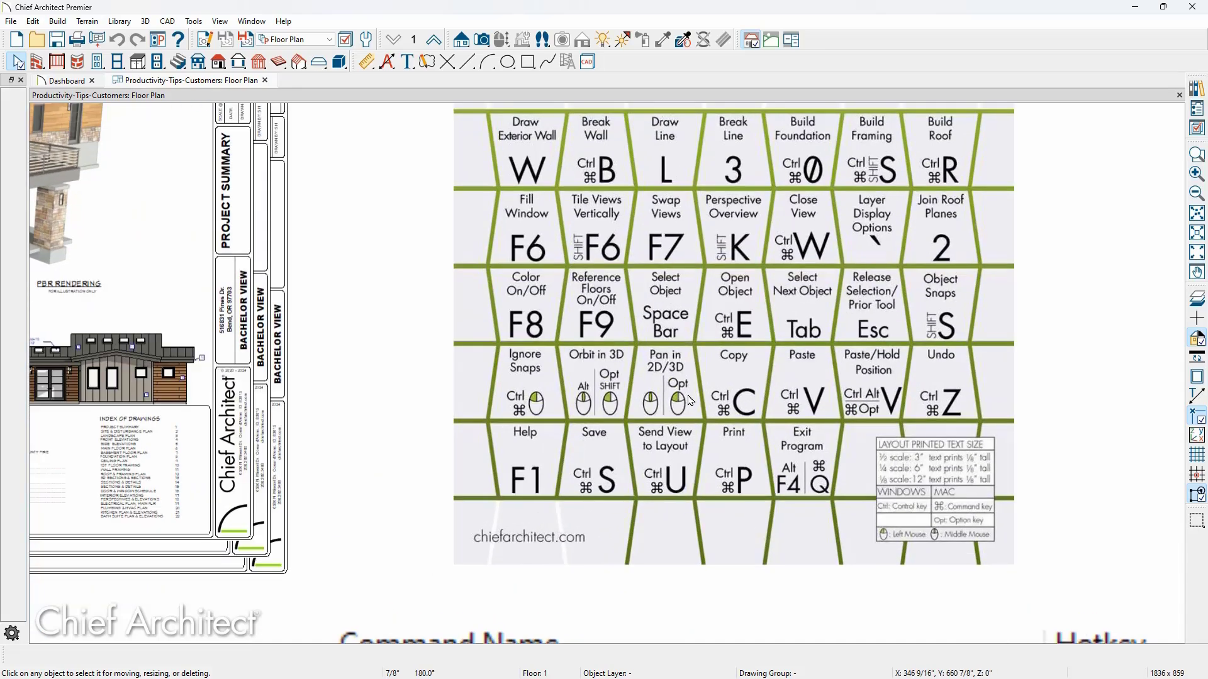
scroll(687, 395, "up", 1)
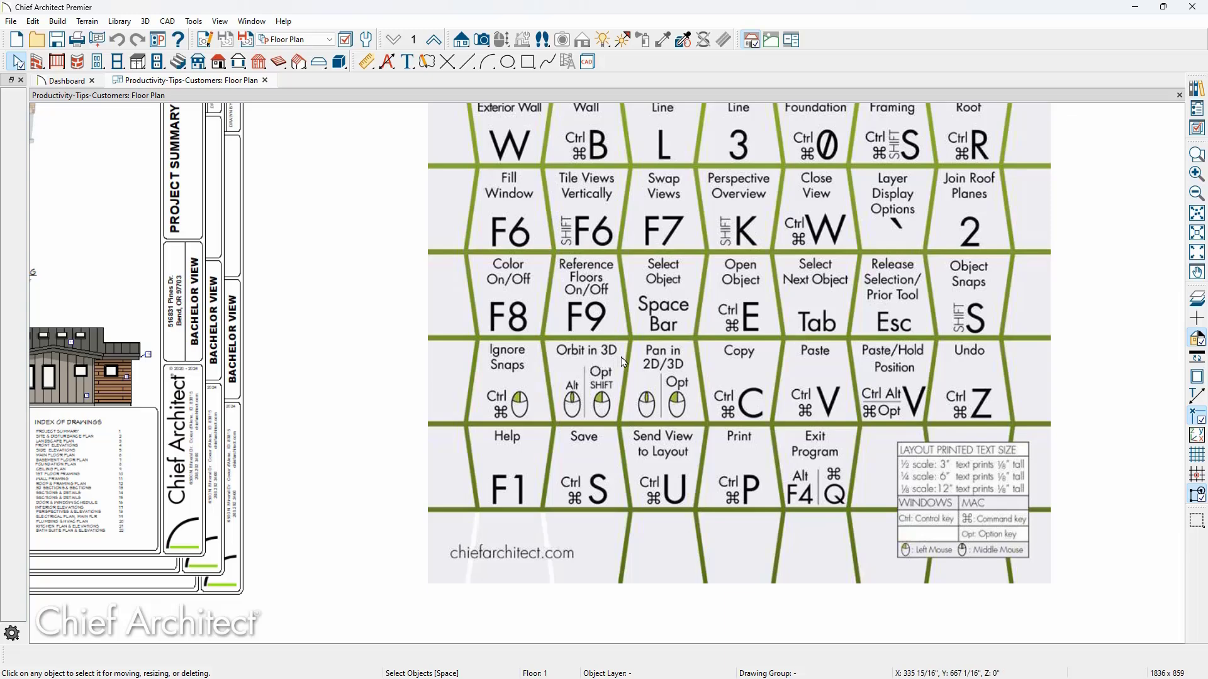
scroll(623, 362, "down", 4)
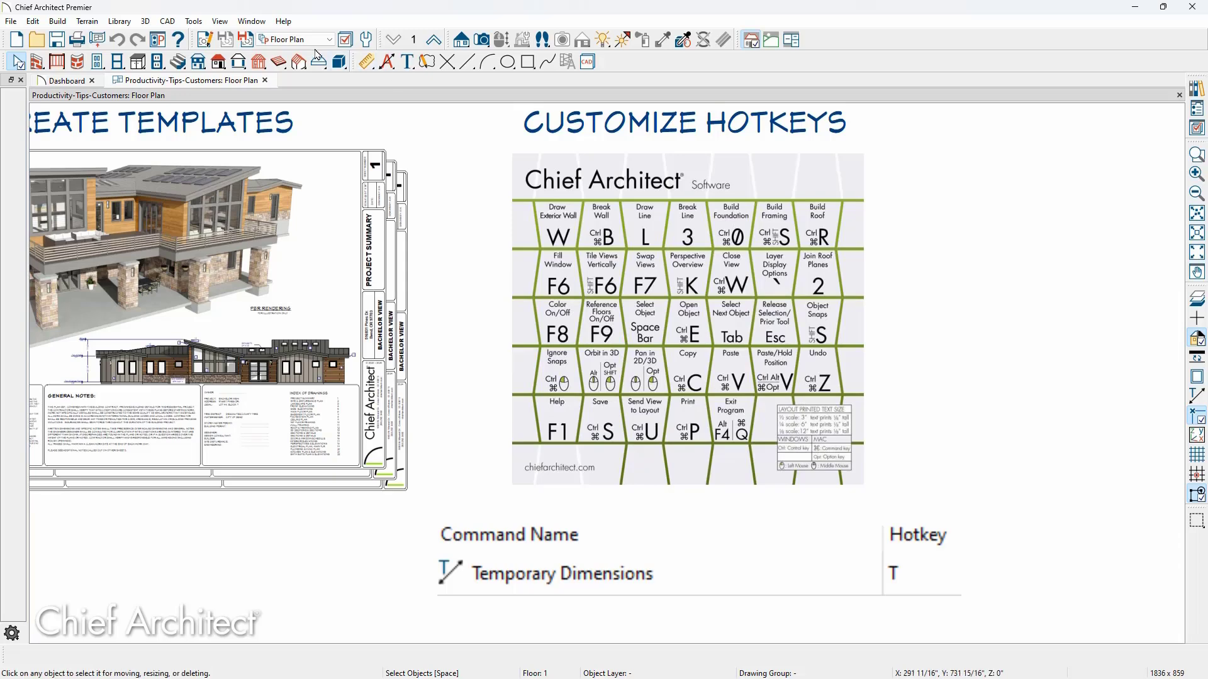
Step: Locate the Create Hotkey List command among the toolbar and hotkey tools without running it
left_click(194, 22)
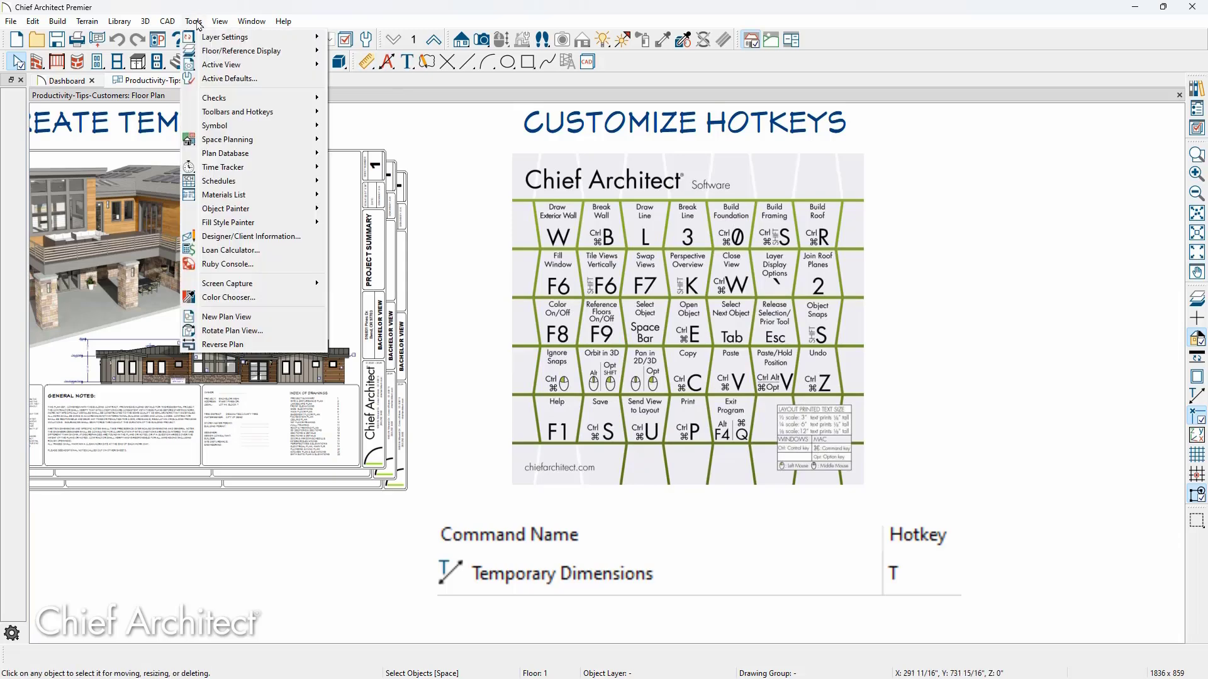
mouse_move(296, 112)
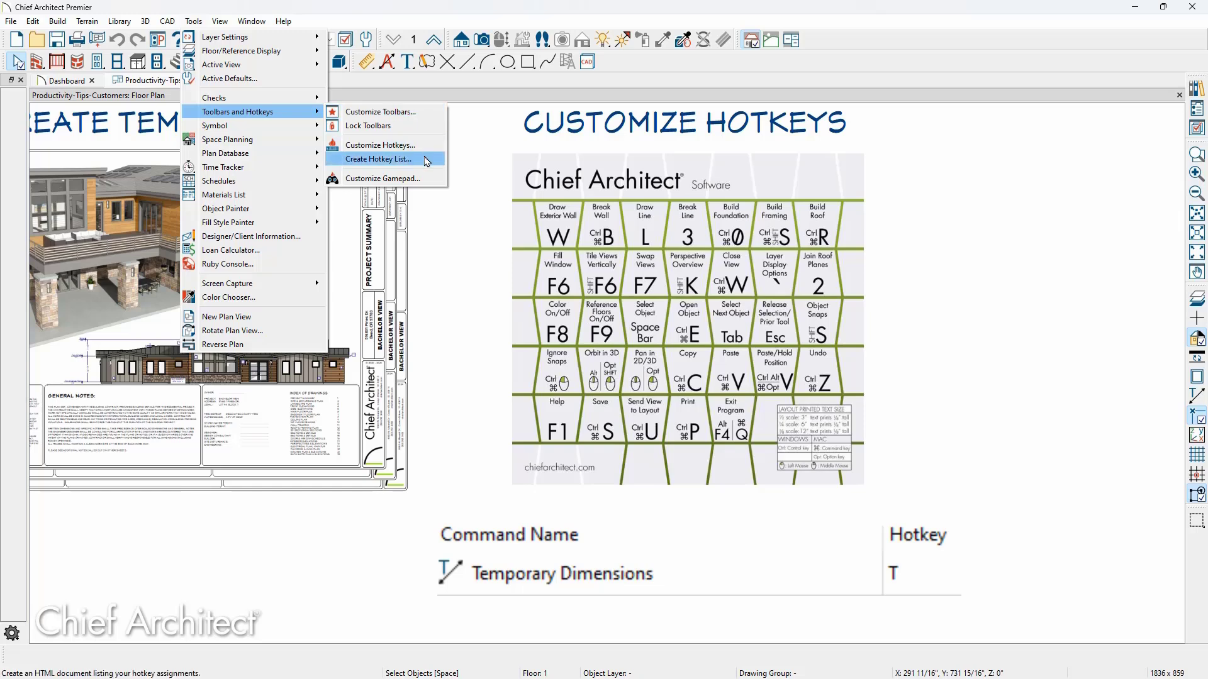
key("Escape")
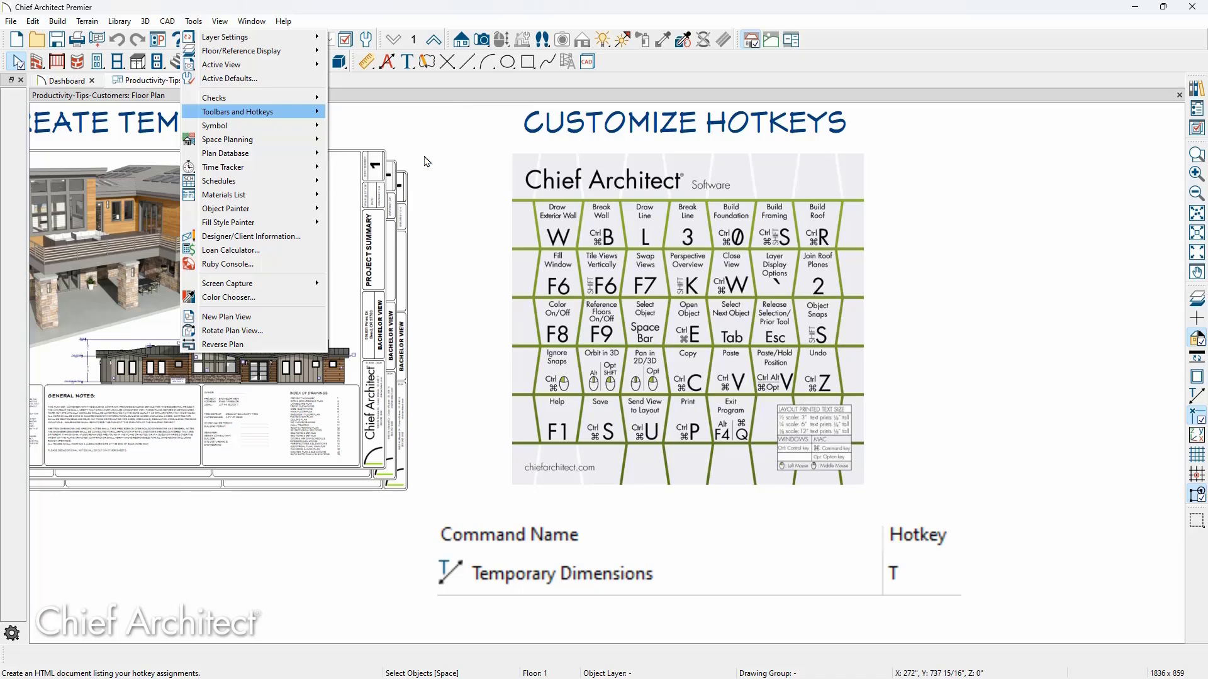
key("Escape")
Step: In the Part 2 kitchen plan, move the left wall cabinet by its corner to the island's corner and back against the wall beside the sink
scroll(653, 269, "down", 5)
scroll(577, 338, "down", 4)
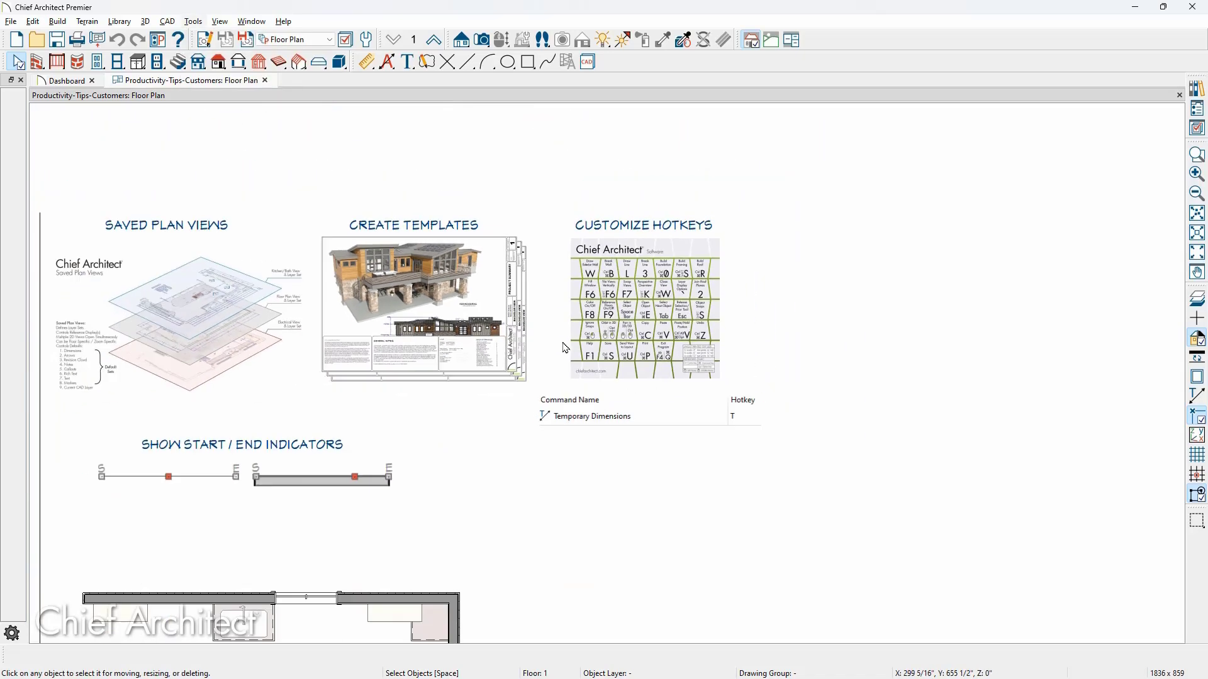
middle_click_drag(739, 291, 1136, 17)
middle_click_drag(551, 319, 577, 242)
scroll(577, 242, "up", 4)
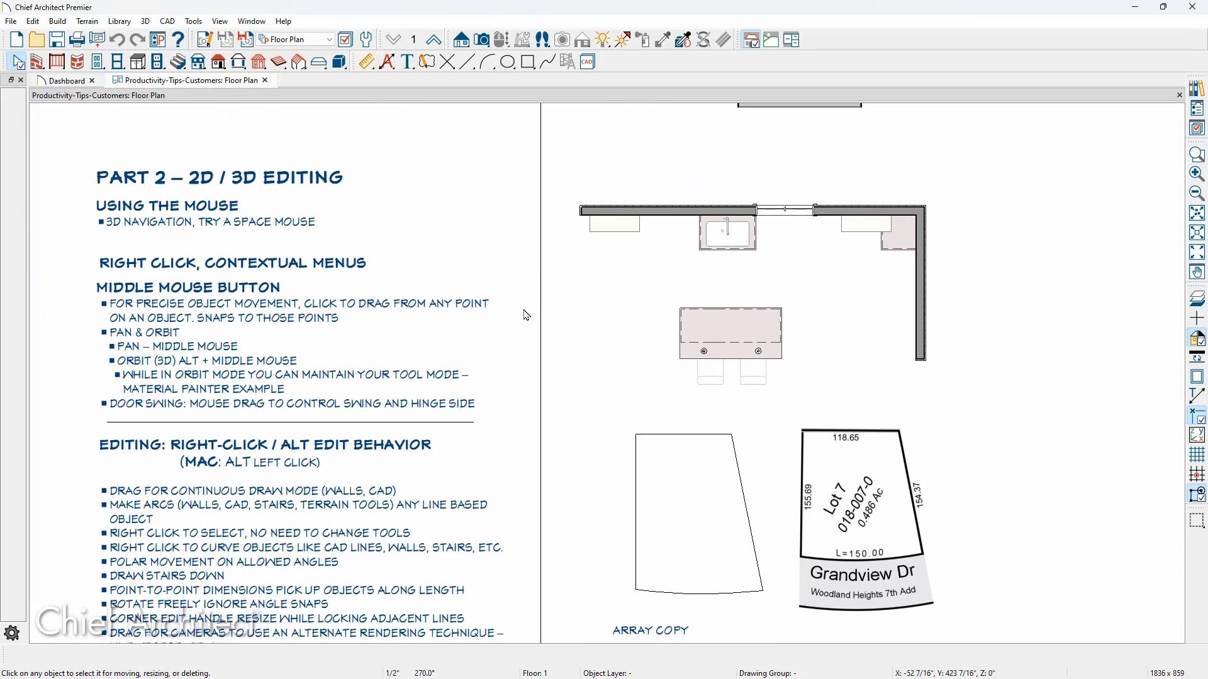
scroll(682, 299, "down", 1)
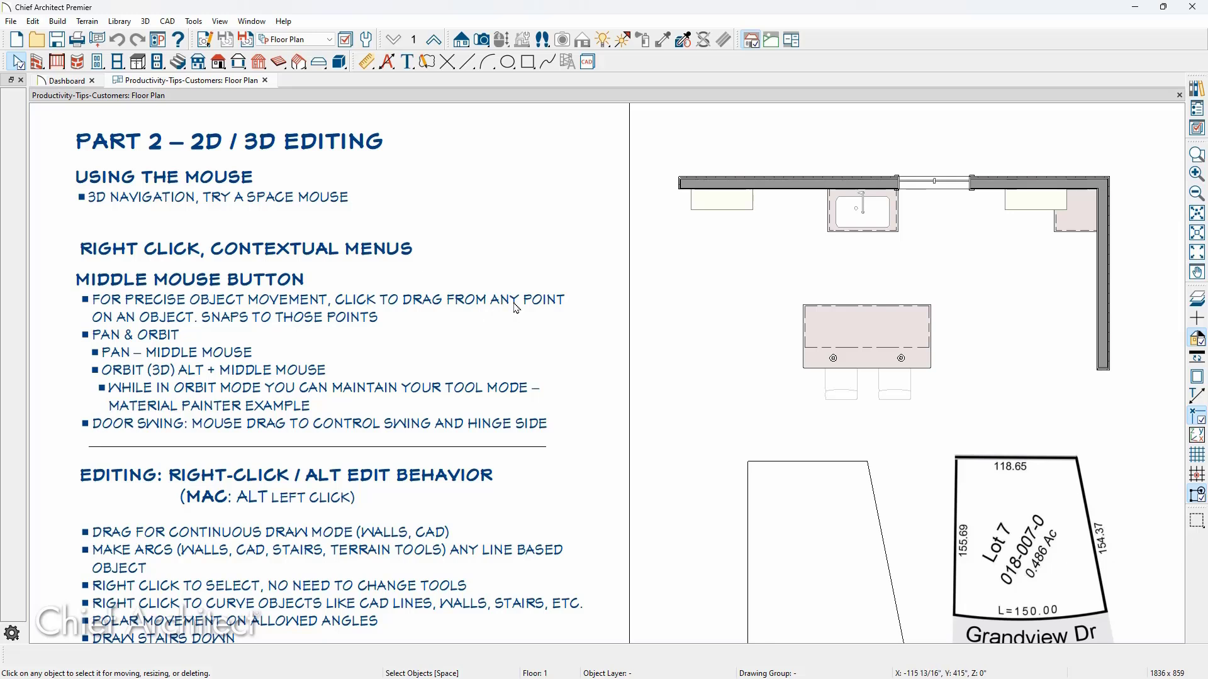
left_click(735, 206)
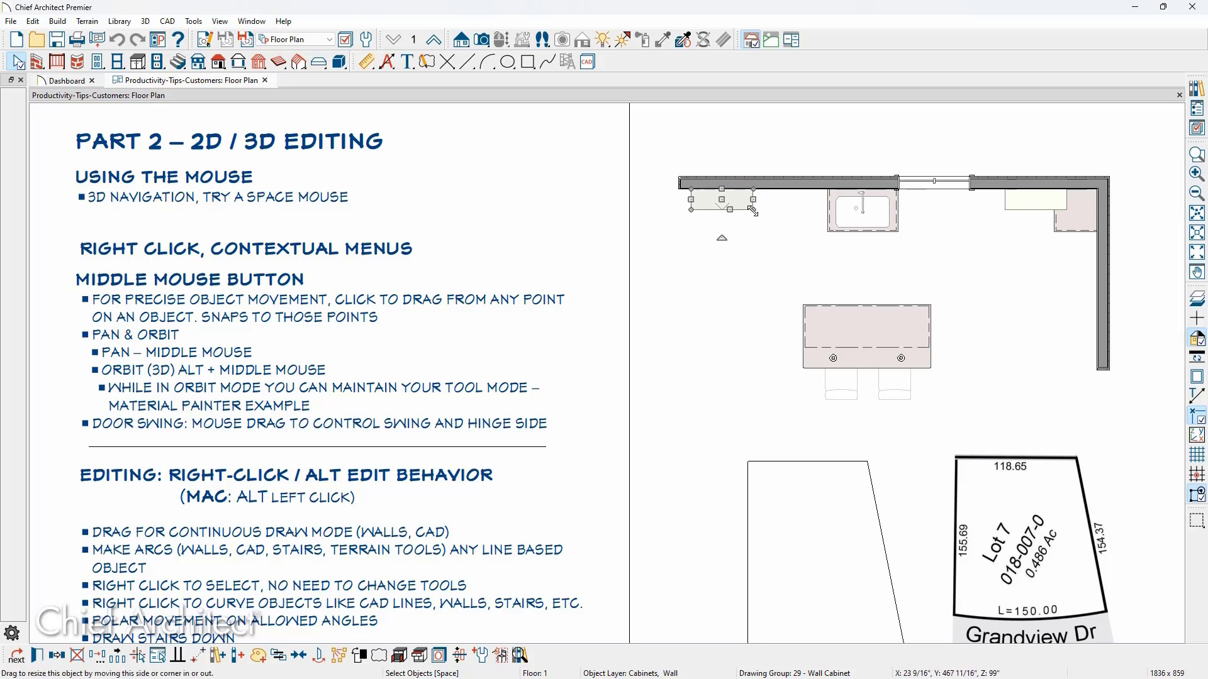
middle_click_drag(753, 210, 805, 319)
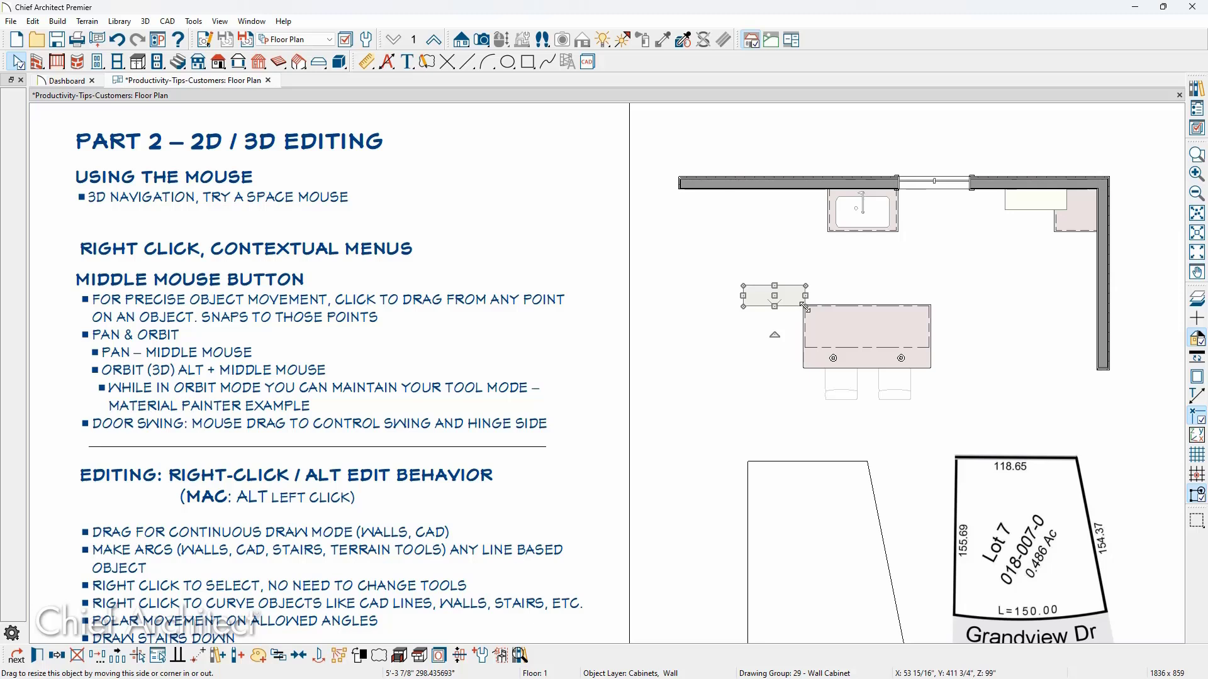
middle_click_drag(808, 302, 773, 219)
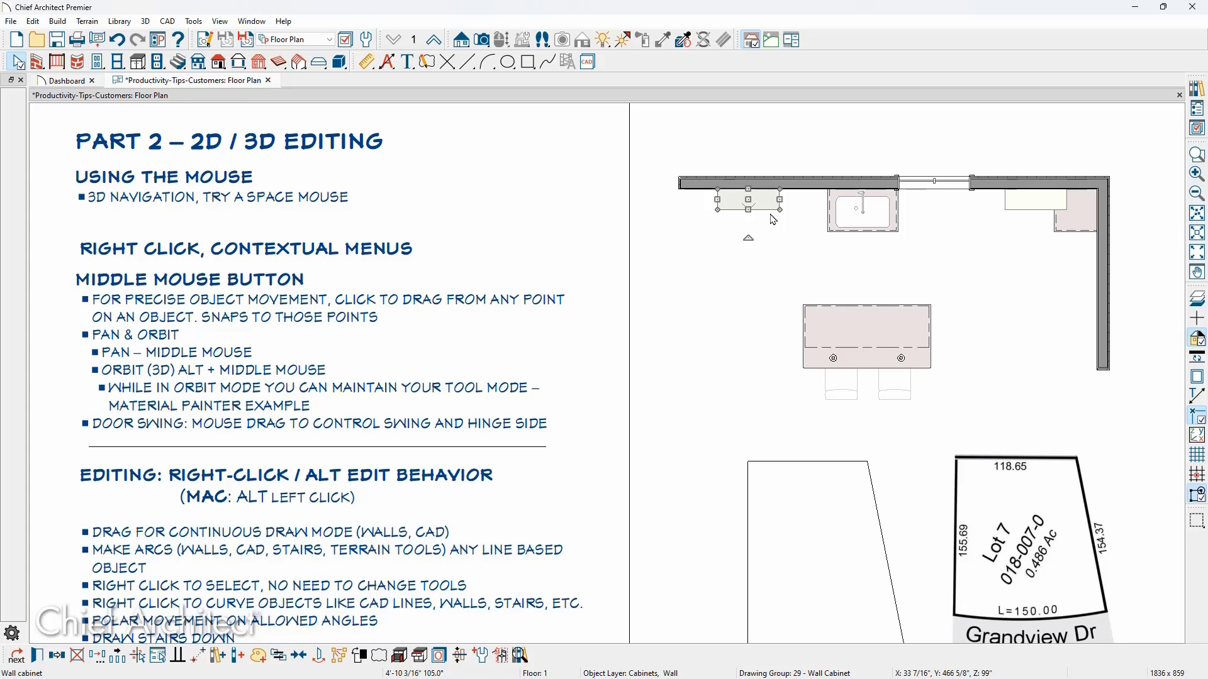
Step: Create a full camera view of the kitchen looking past the island toward the window wall
middle_click_drag(773, 219, 831, 267)
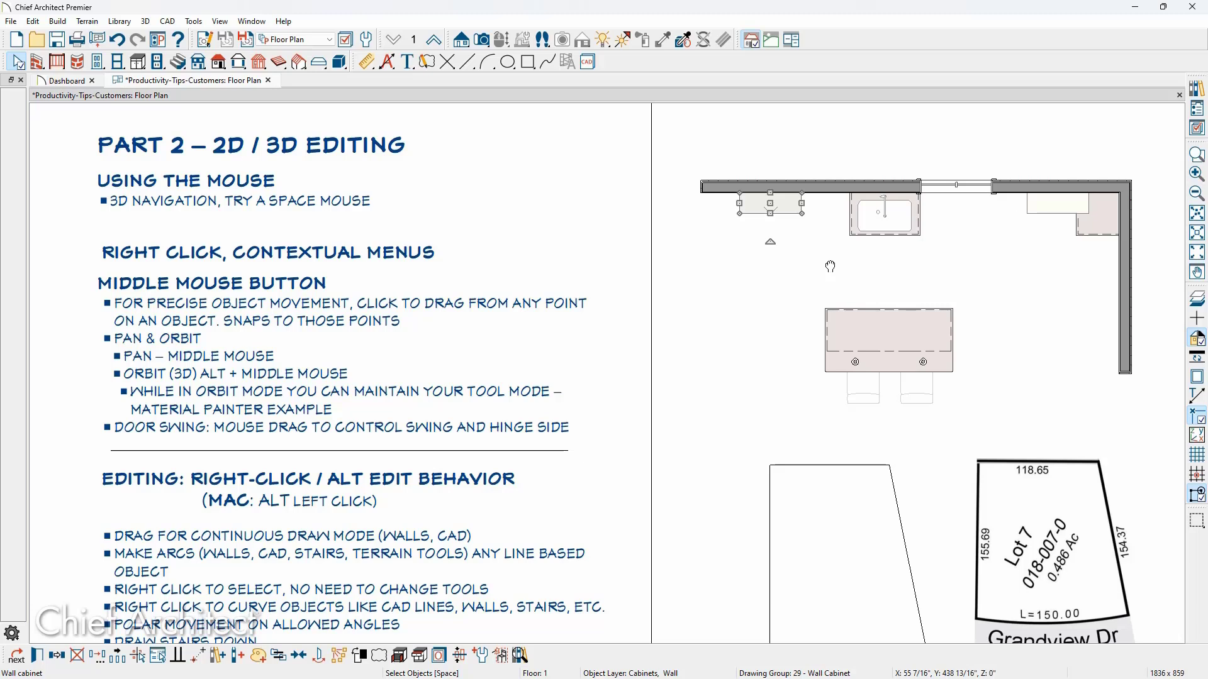
left_click(482, 39)
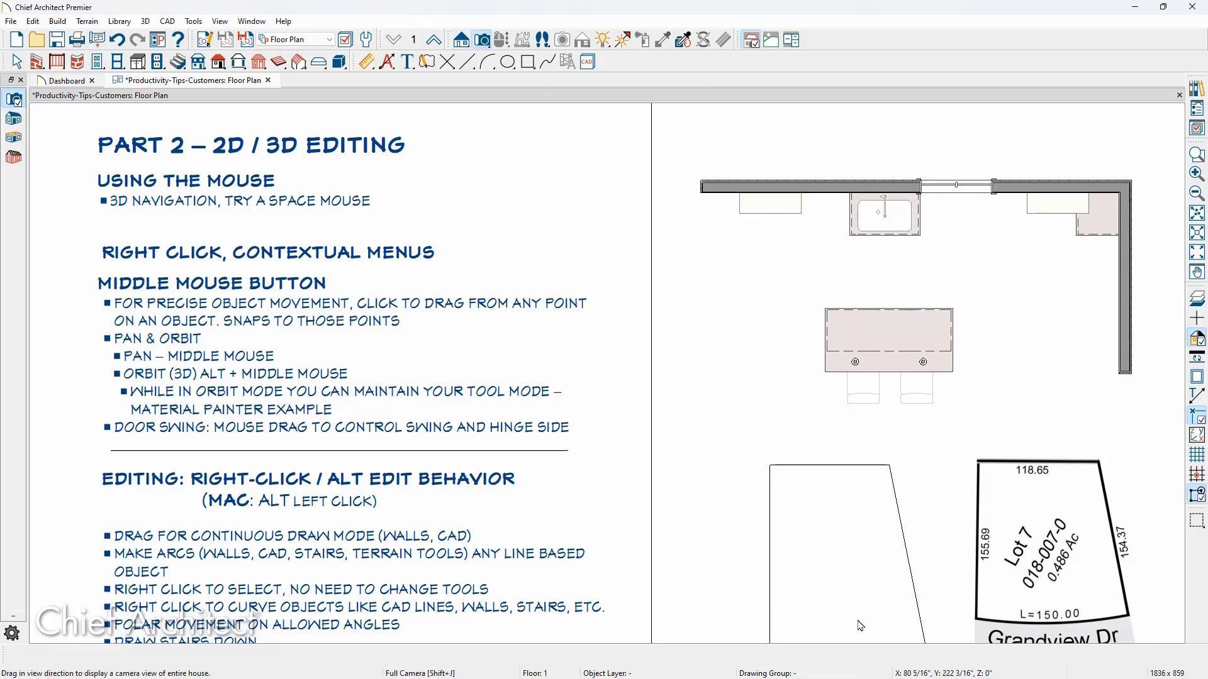
left_click_drag(854, 623, 890, 383)
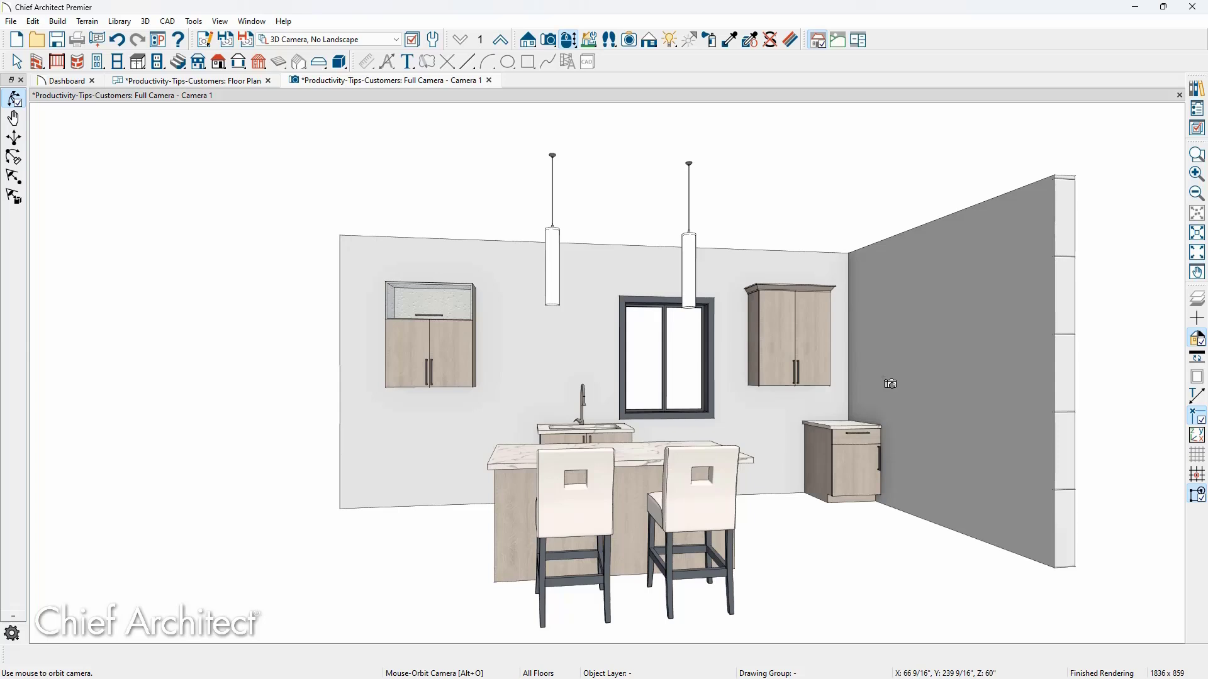
Step: Orbit and pan the kitchen camera view, first with Mouse-Orbit Camera and again with Select Objects active
left_click_drag(879, 375, 889, 380)
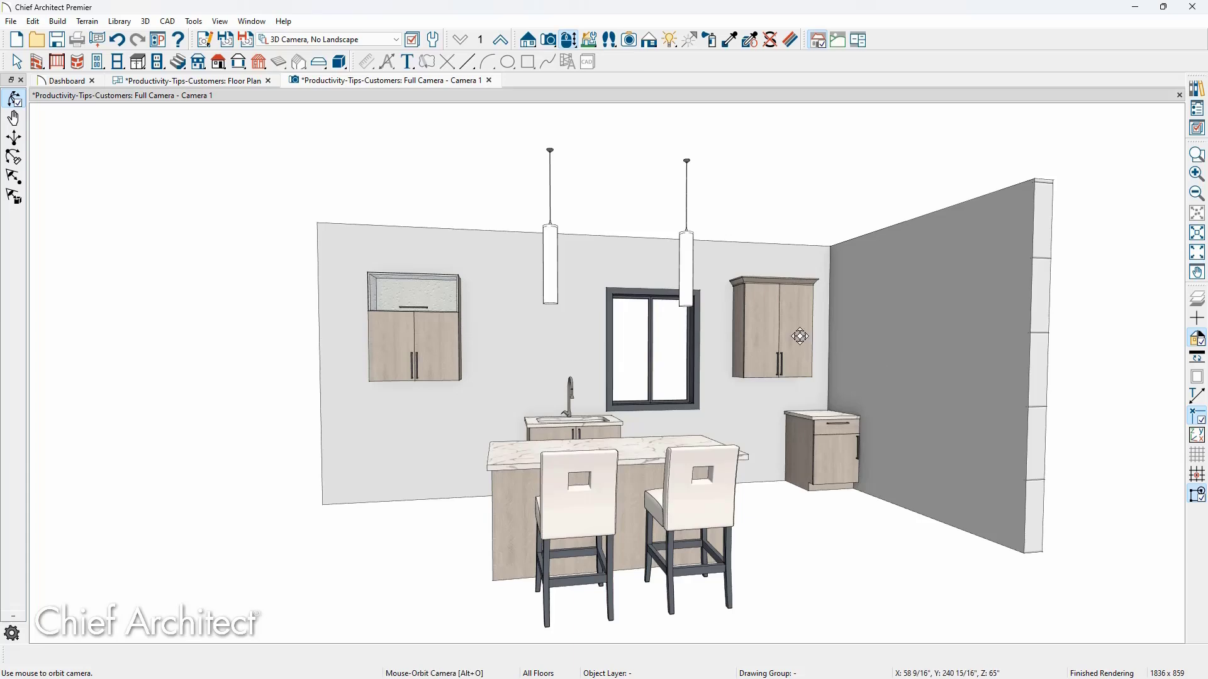
mouse_move(797, 335)
middle_mouse_down()
mouse_move(728, 332)
mouse_move(793, 337)
middle_mouse_up()
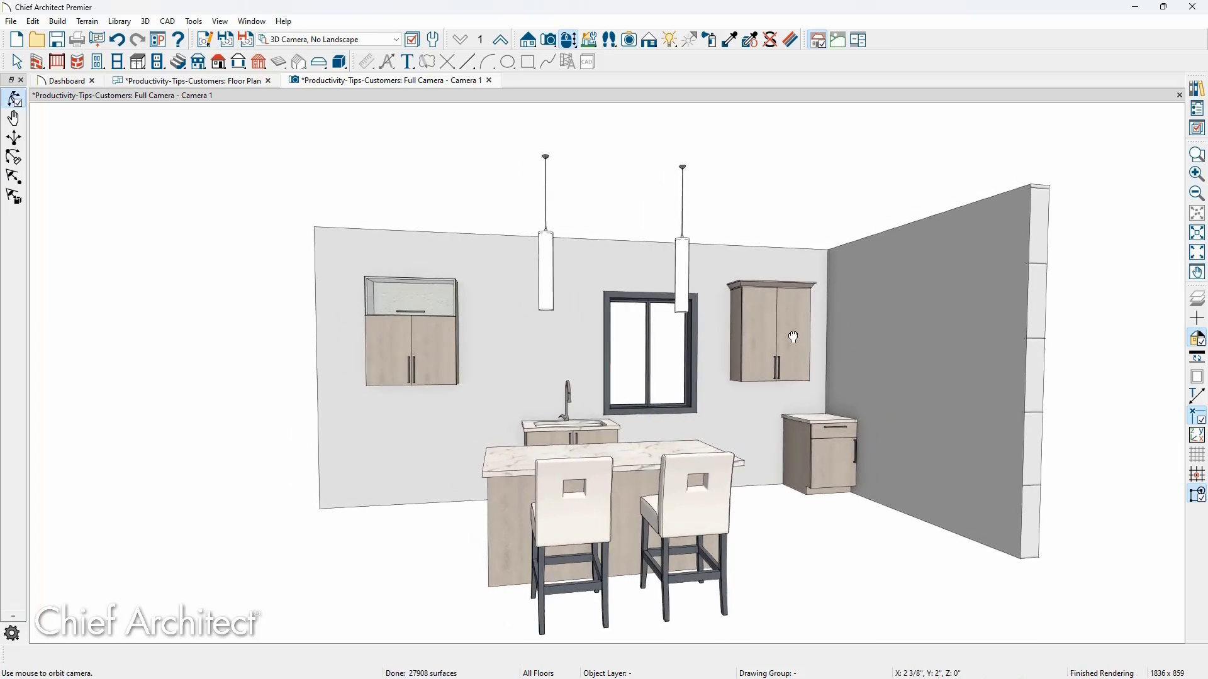
key("space")
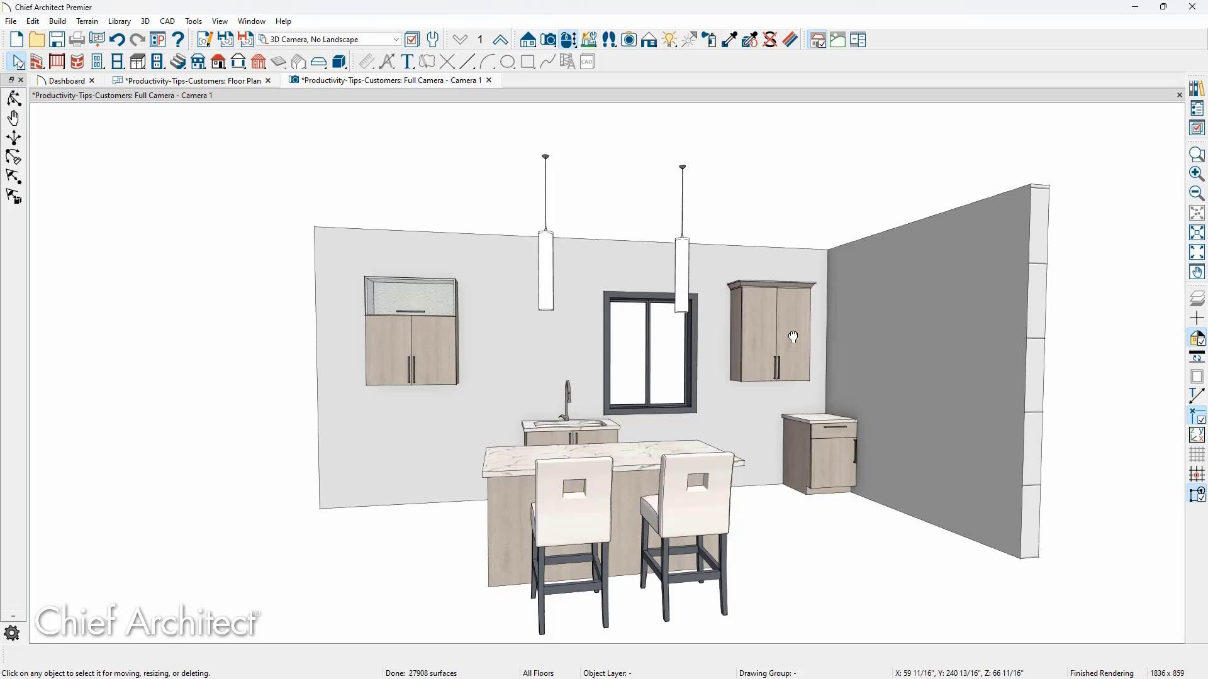
middle_click_drag(793, 339, 794, 340, "alt")
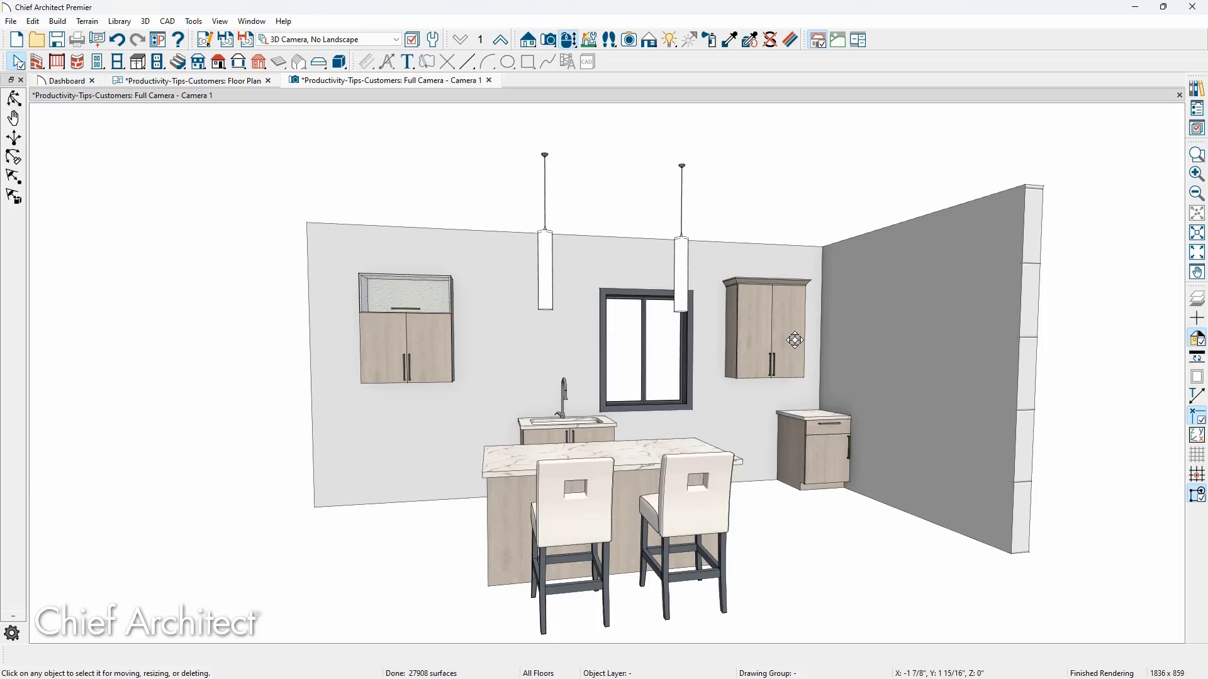
Step: Pick the 2126-30 anchor gray material from the interior window casing and paint it onto the window's exterior casing, orbiting with the material tool active
left_click(727, 42)
left_click(657, 286)
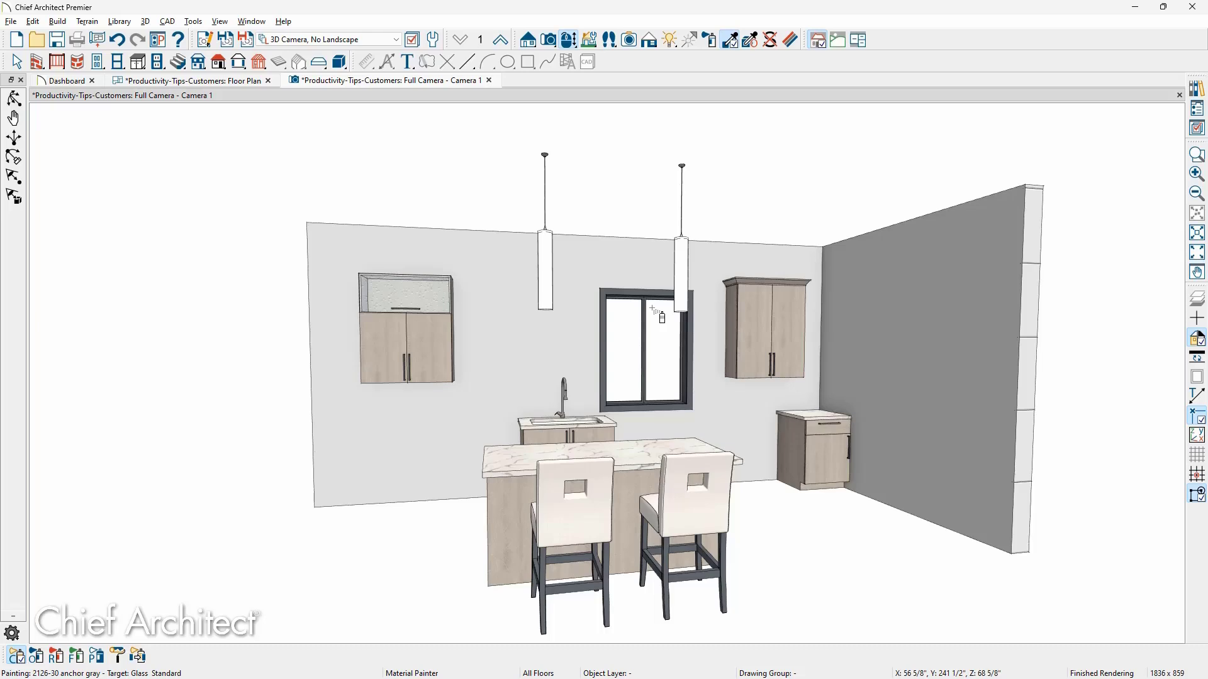
middle_click_drag(387, 328, 744, 334)
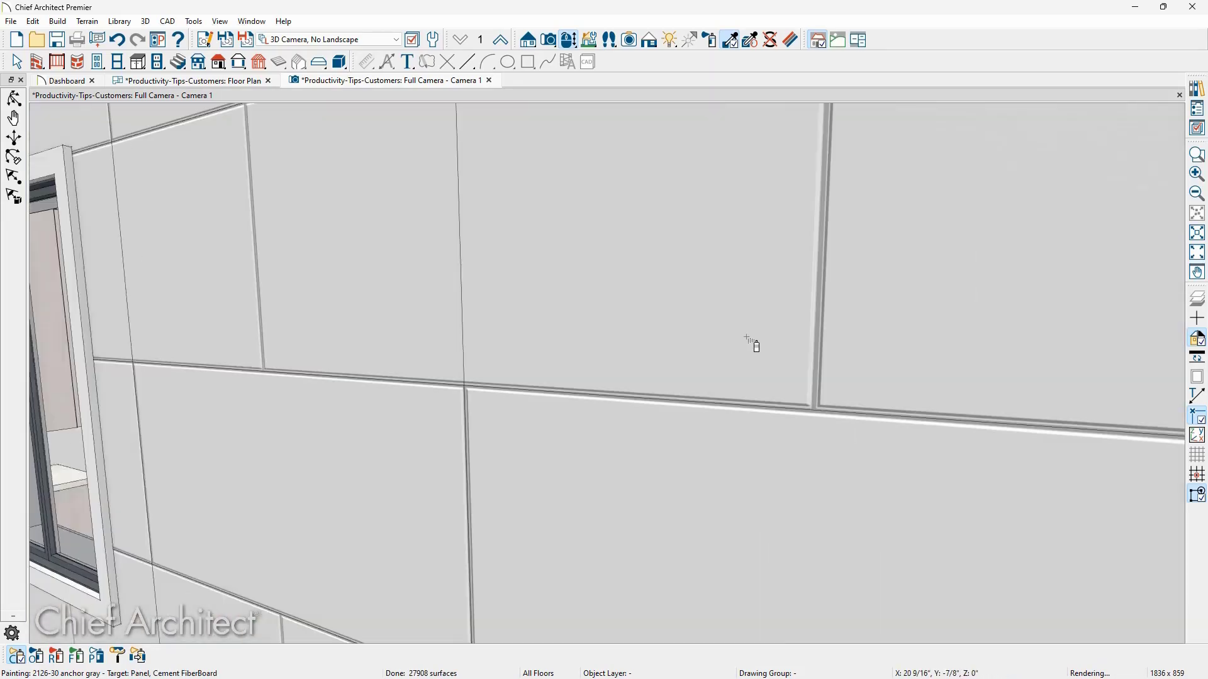
scroll(747, 337, "down", 4)
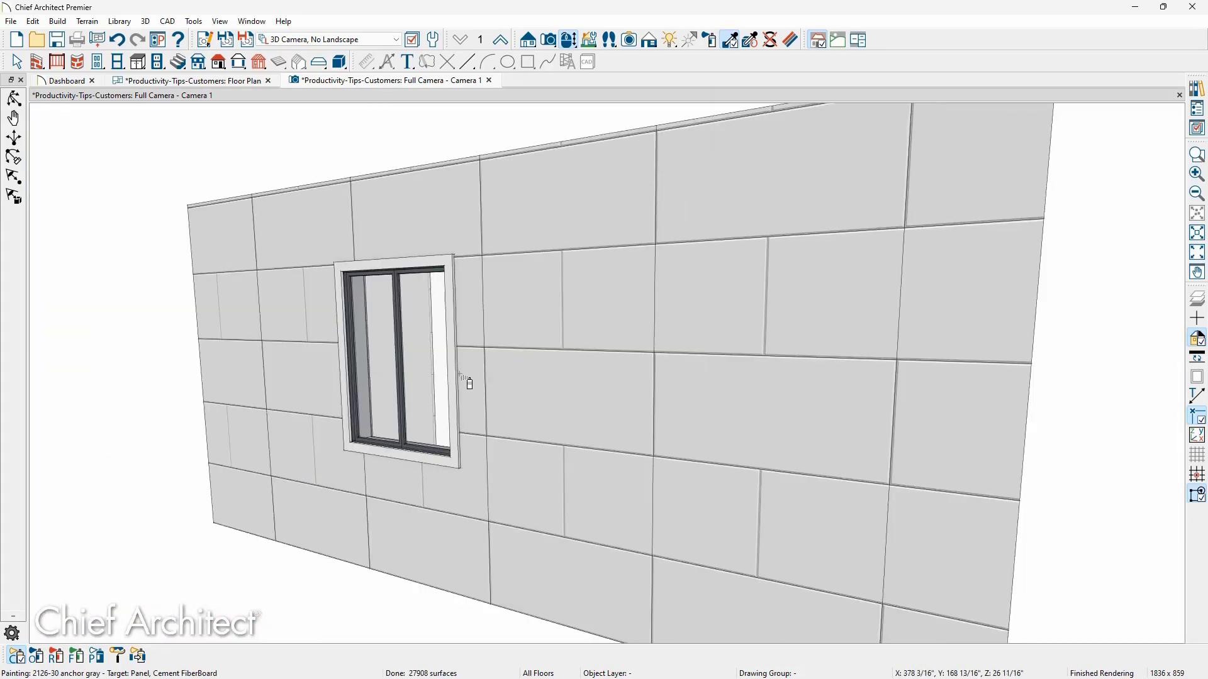
left_click(459, 379)
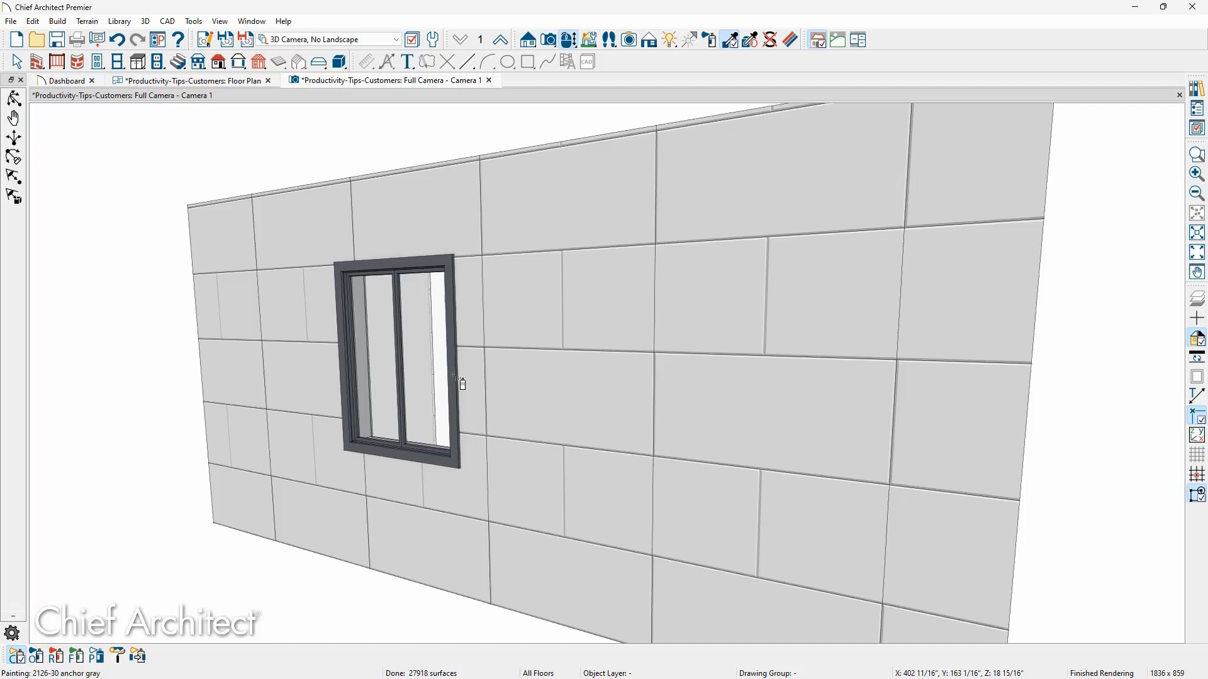
scroll(453, 376, "down", 2)
middle_click_drag(451, 378, 174, 395)
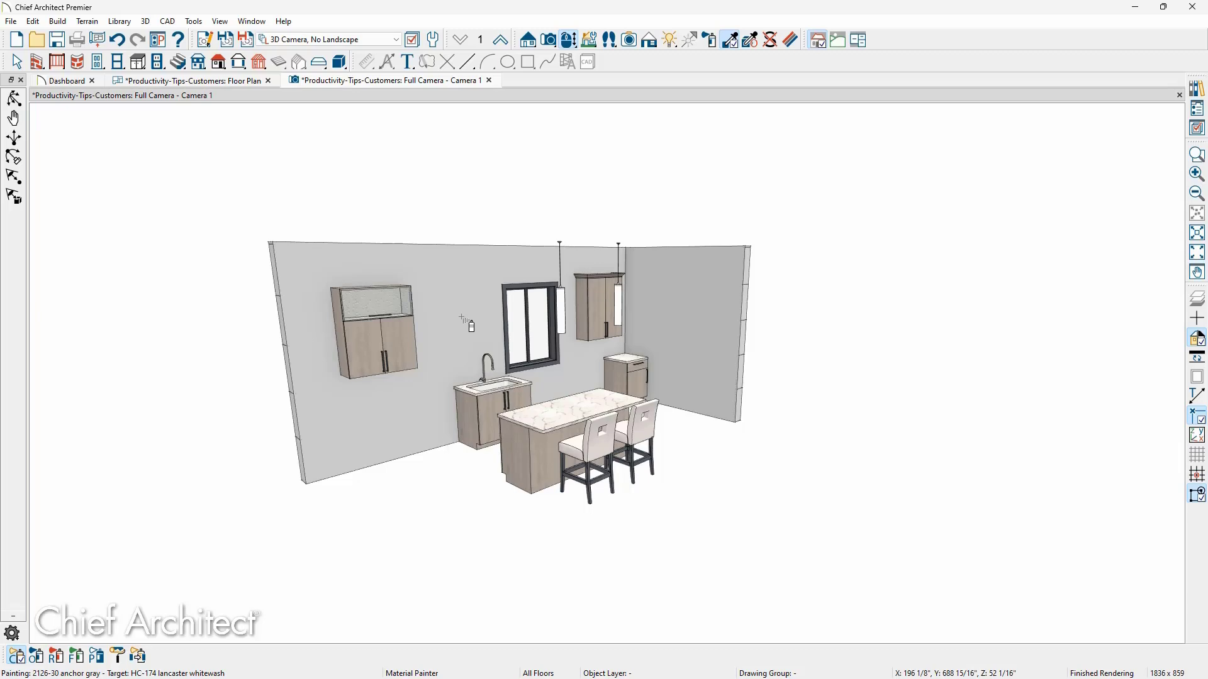
Step: In the floor plan, place a hinged door in the kitchen's right wall, swinging outward and hinged at its upper end, and select it
left_click(238, 87)
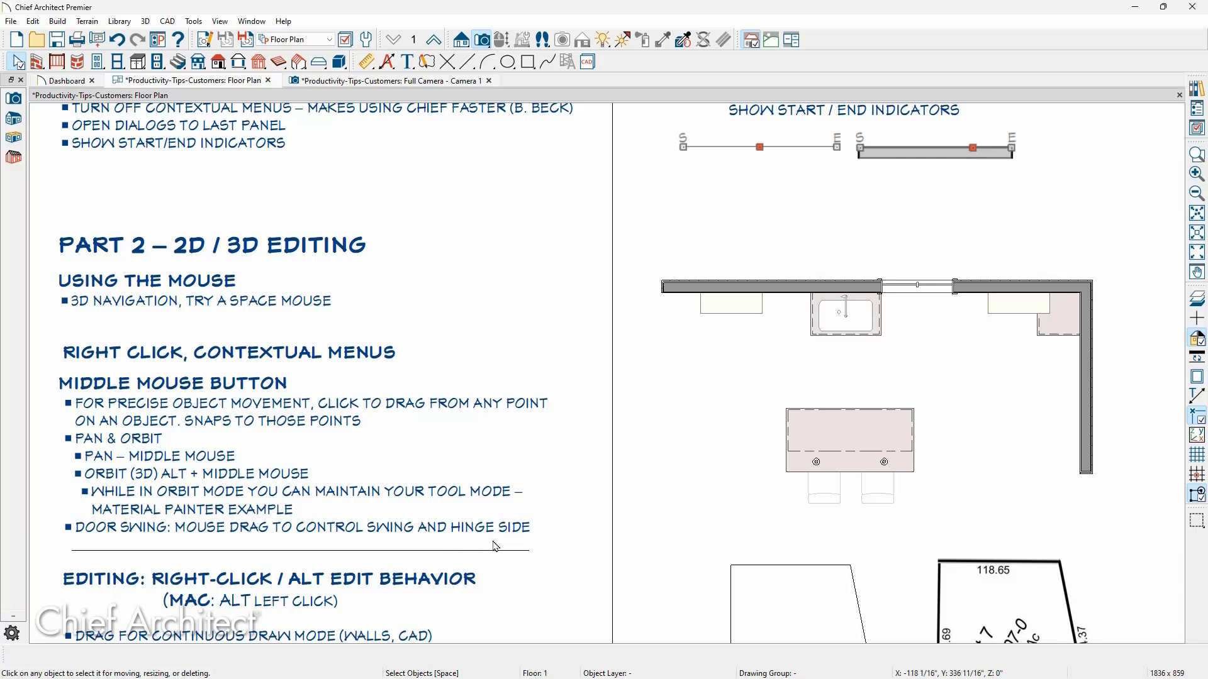
left_click(104, 65)
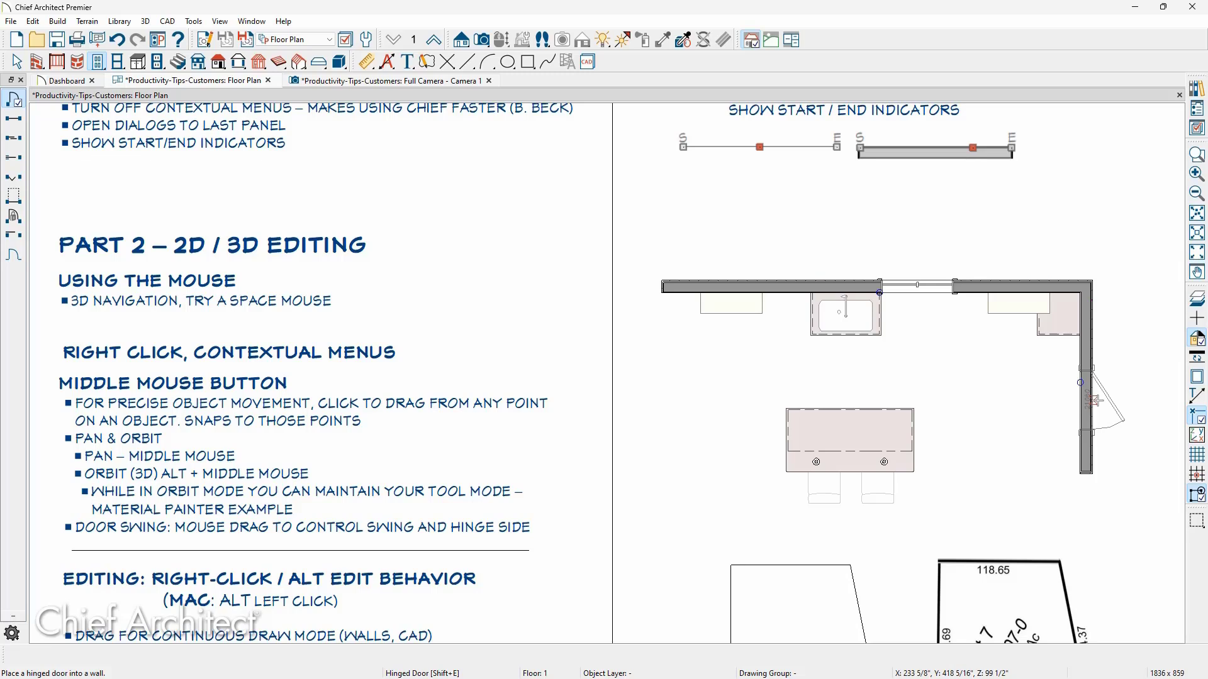
left_click_drag(1093, 400, 1108, 378)
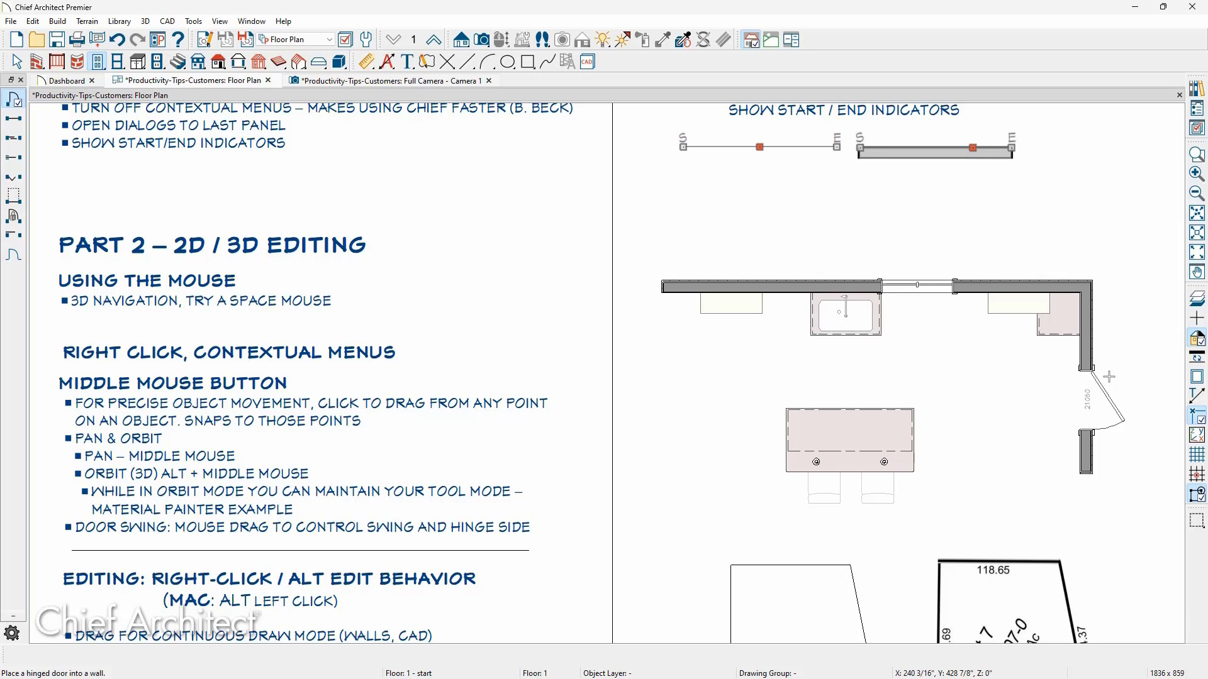
key("space")
left_click(1093, 420)
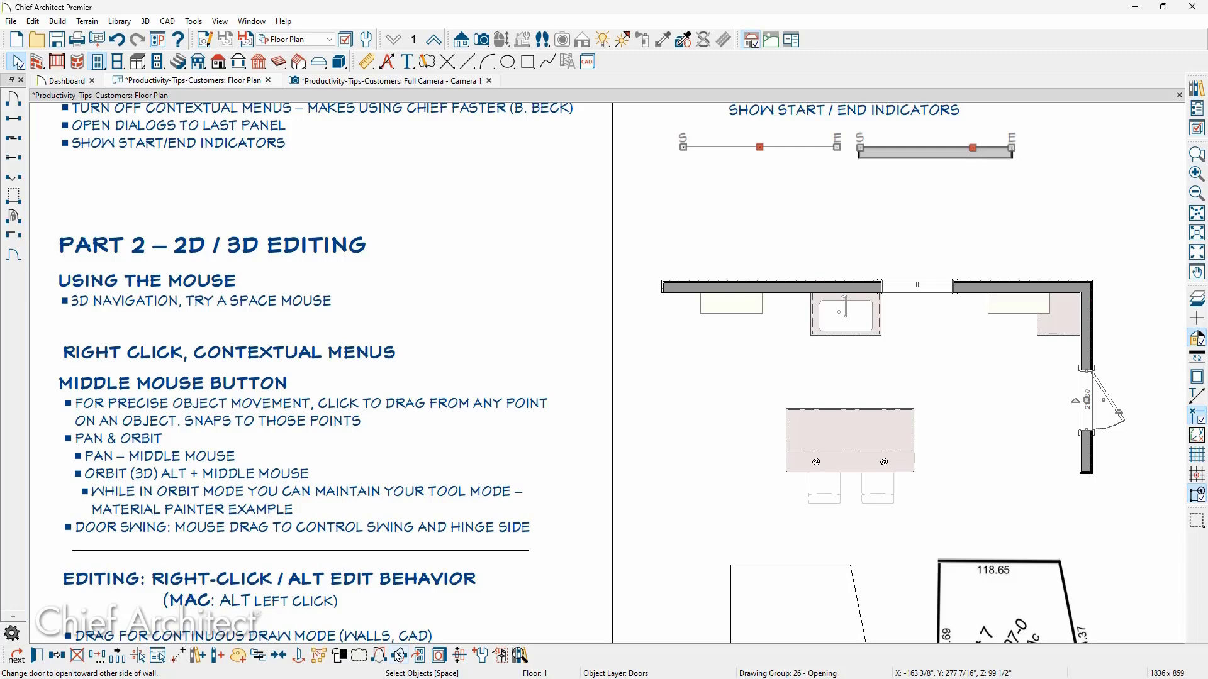
Step: Draw four connected exterior walls in a stepped shape beside the Lot 7 plat, the first about 11'-1" long, using continuous draw mode
middle_click_drag(449, 577, 428, 181)
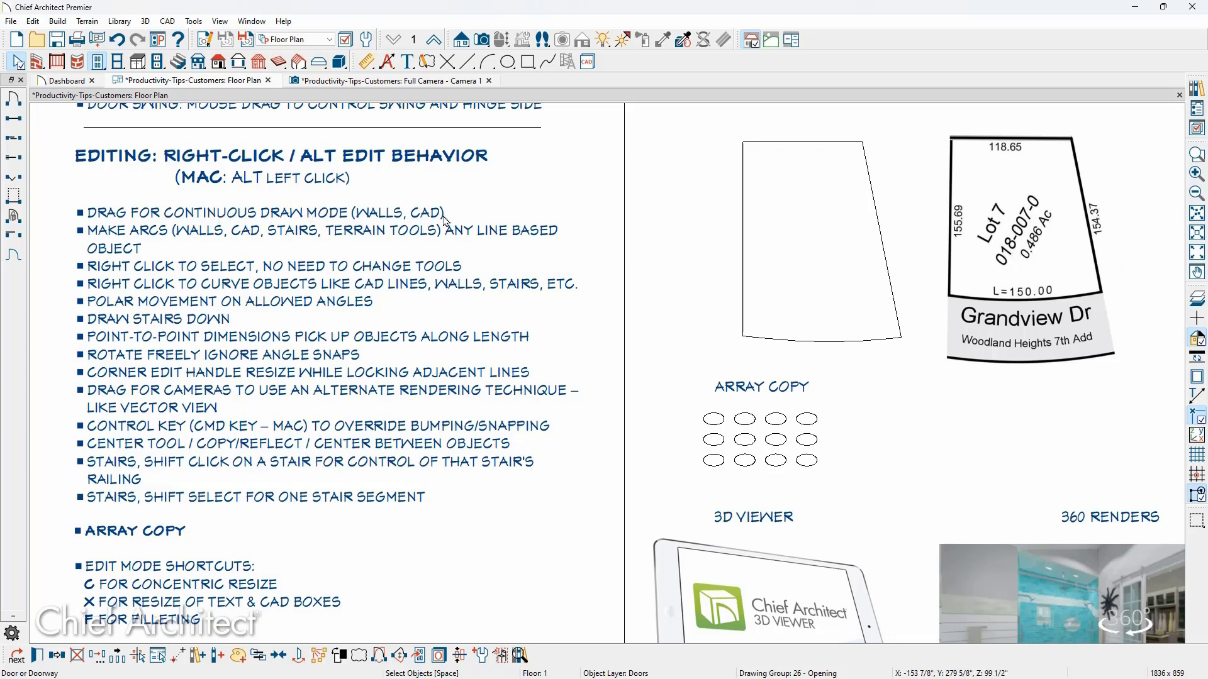
middle_click_drag(514, 219, 369, 310)
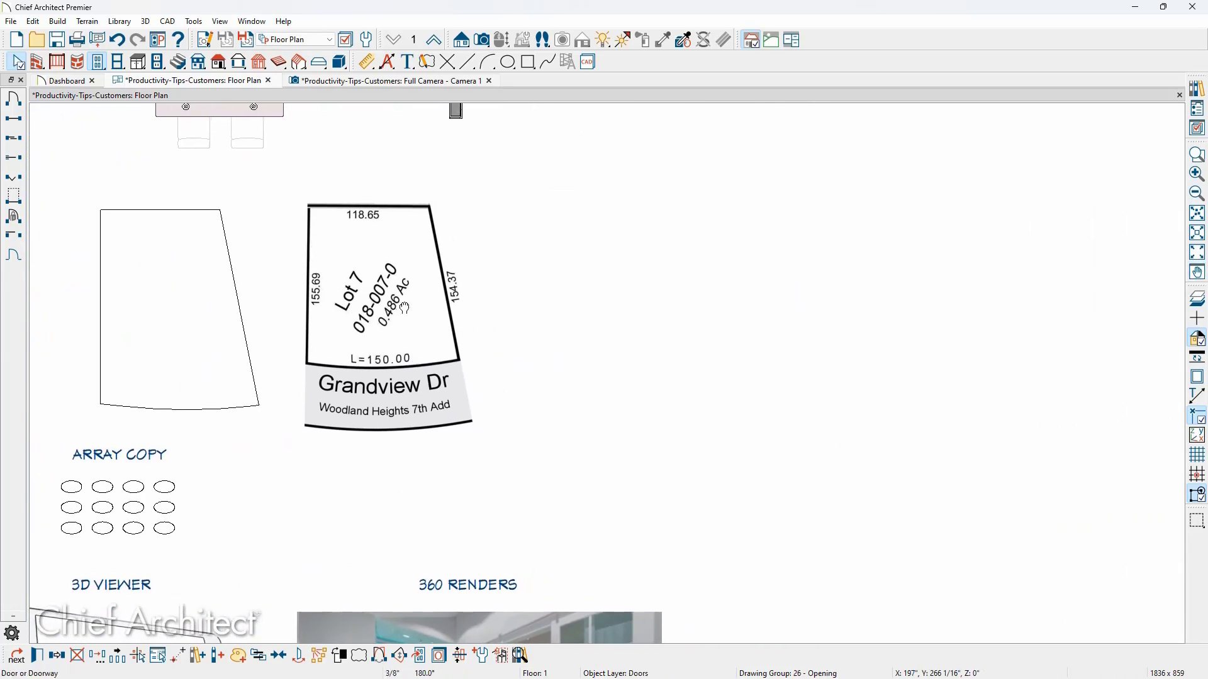
left_click(38, 63)
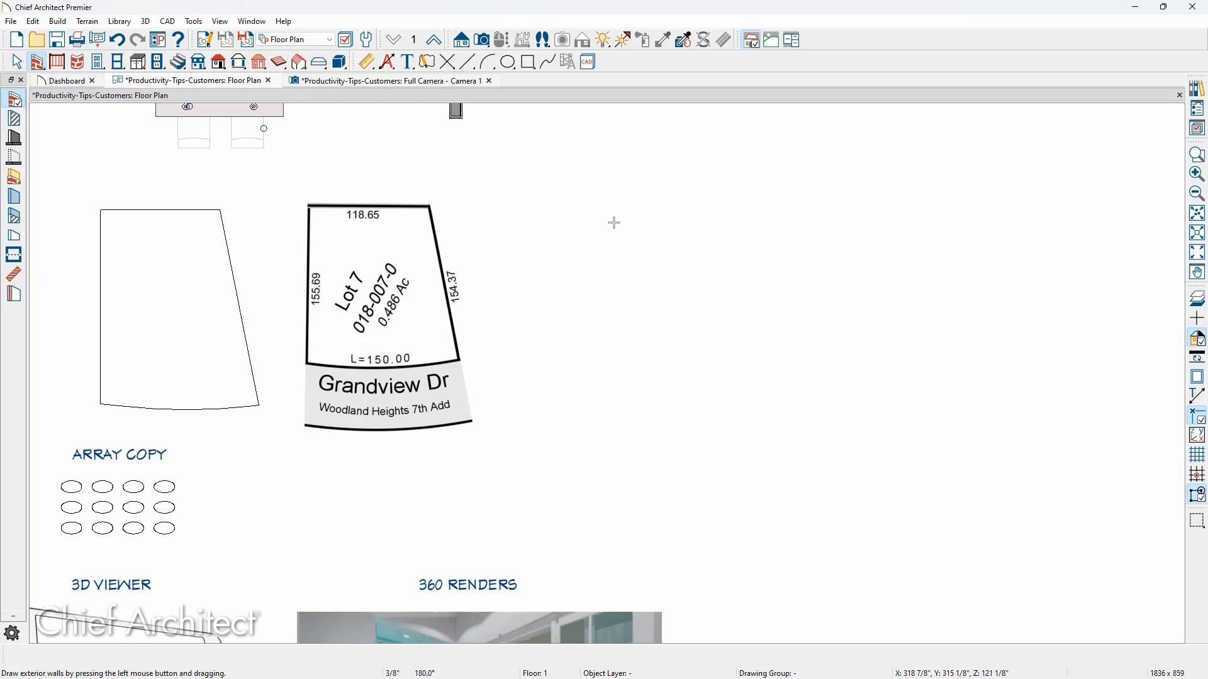
left_click_drag(614, 223, 845, 226)
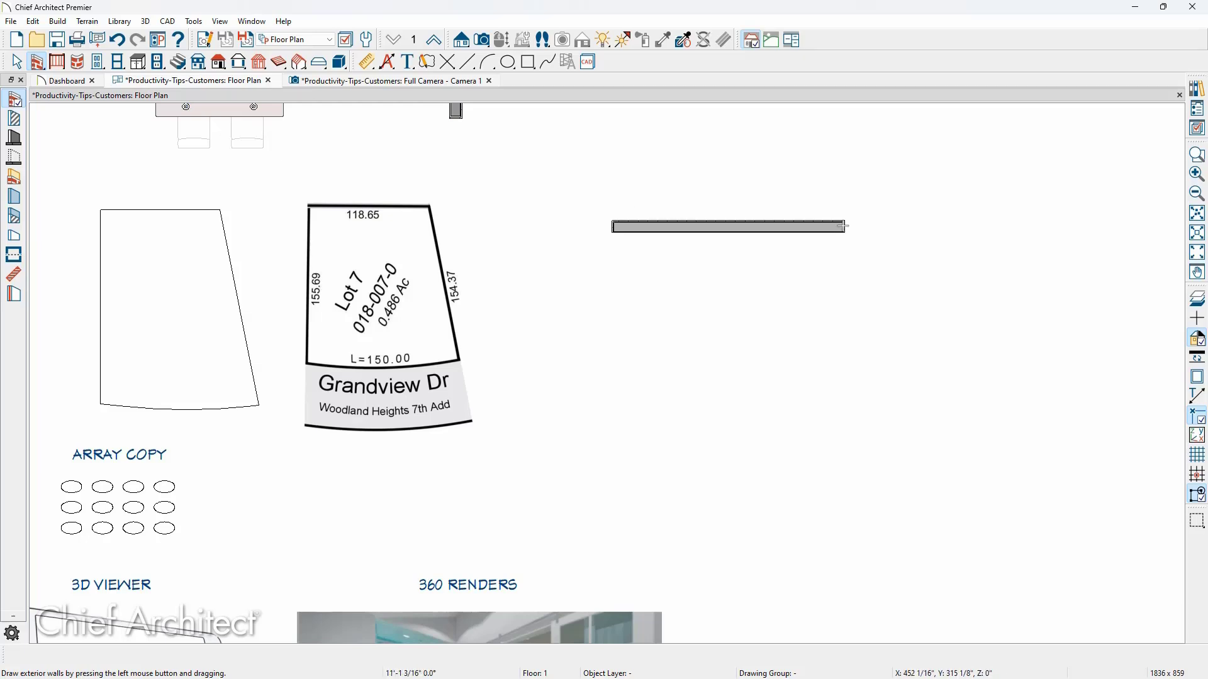
mouse_move(843, 226)
left_mouse_down()
mouse_move(838, 370)
mouse_move(742, 369)
mouse_move(740, 433)
mouse_move(799, 427)
left_mouse_up()
key("space")
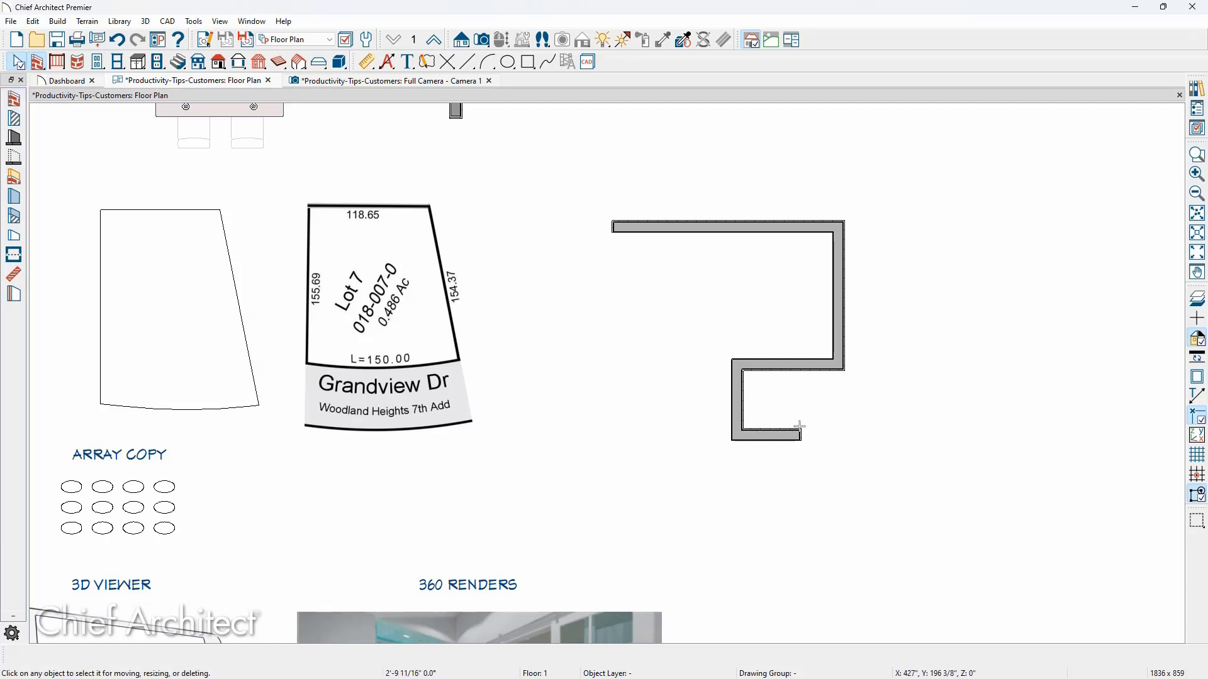
Step: Draw a stepped chain of connected CAD lines beside the new walls, ending with a horizontal segment about 2'-3" long
left_click(466, 61)
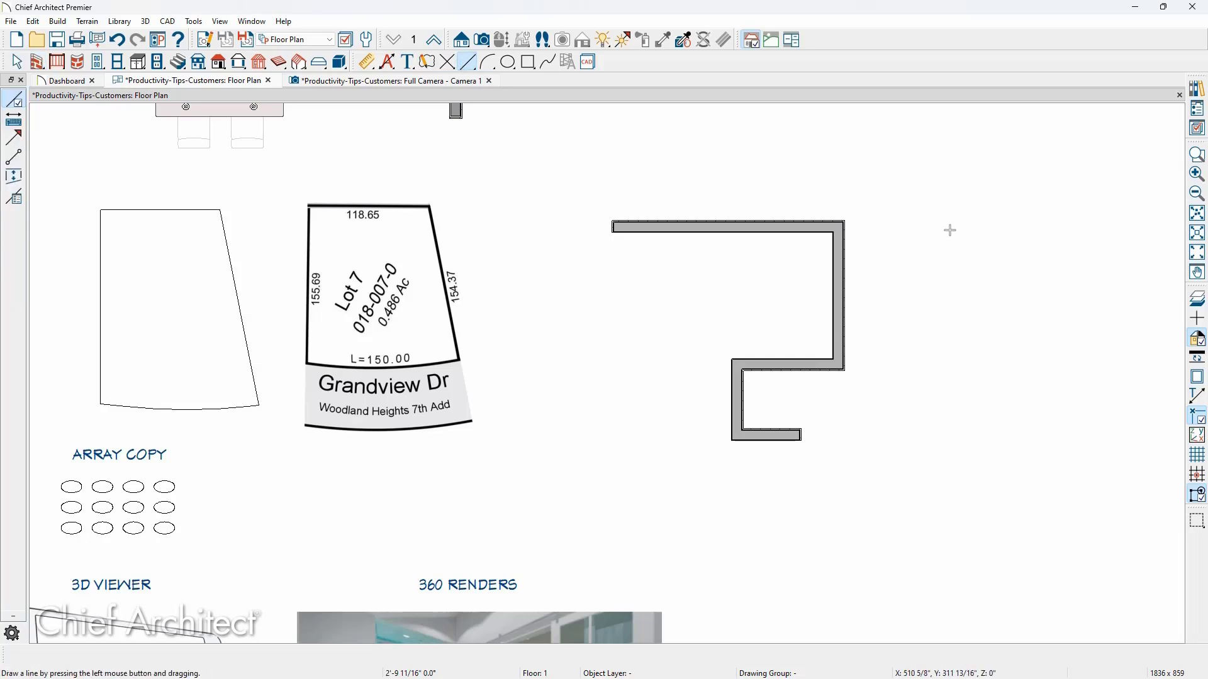
mouse_move(879, 222)
left_mouse_down()
mouse_move(976, 218)
mouse_move(977, 291)
mouse_move(928, 291)
mouse_move(928, 367)
left_mouse_up()
left_click_drag(927, 366, 975, 367)
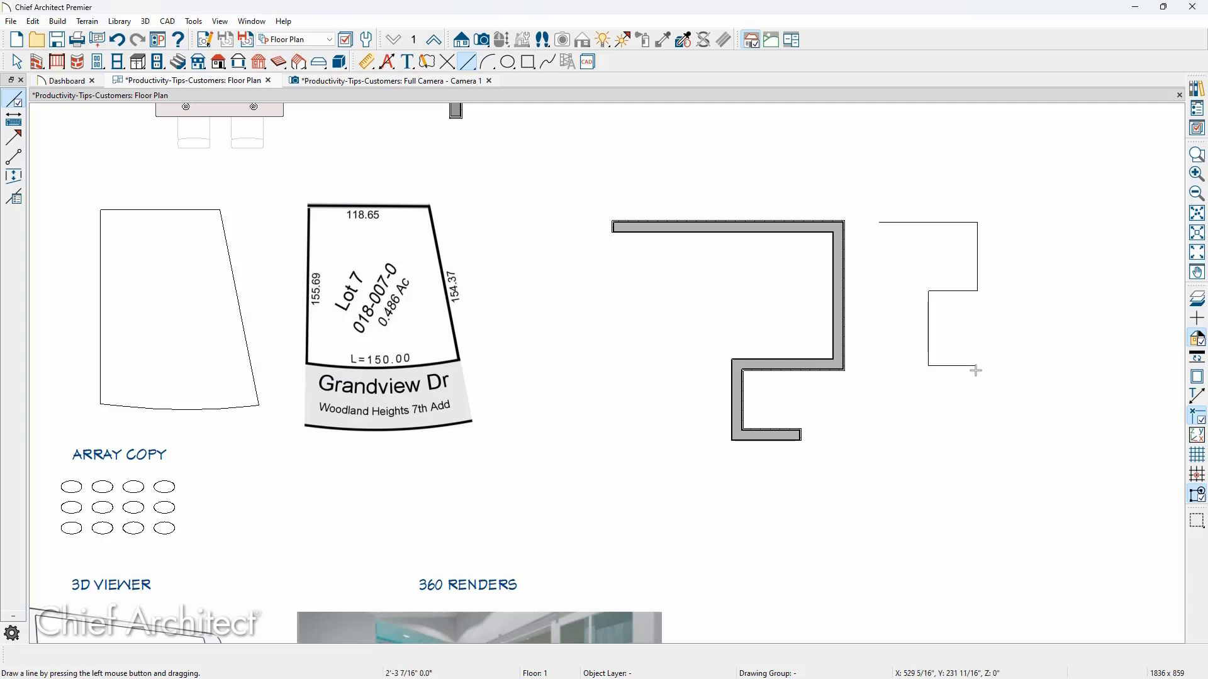
key("space")
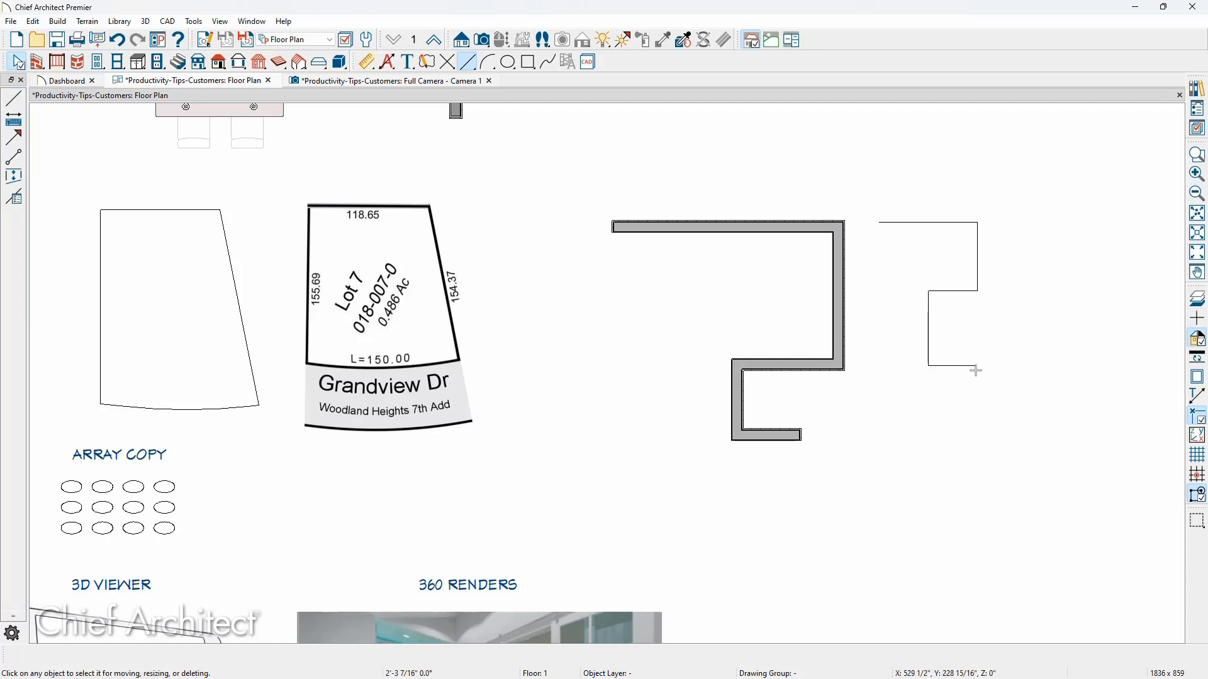
Step: Delete the stepped walls and CAD lines together and return to the right-click / Alt edit behavior notes
left_click_drag(547, 173, 1095, 497)
key("Delete")
scroll(1002, 427, "down", 1)
scroll(1000, 422, "down", 1)
middle_click_drag(463, 452, 884, 415)
scroll(884, 416, "up", 1)
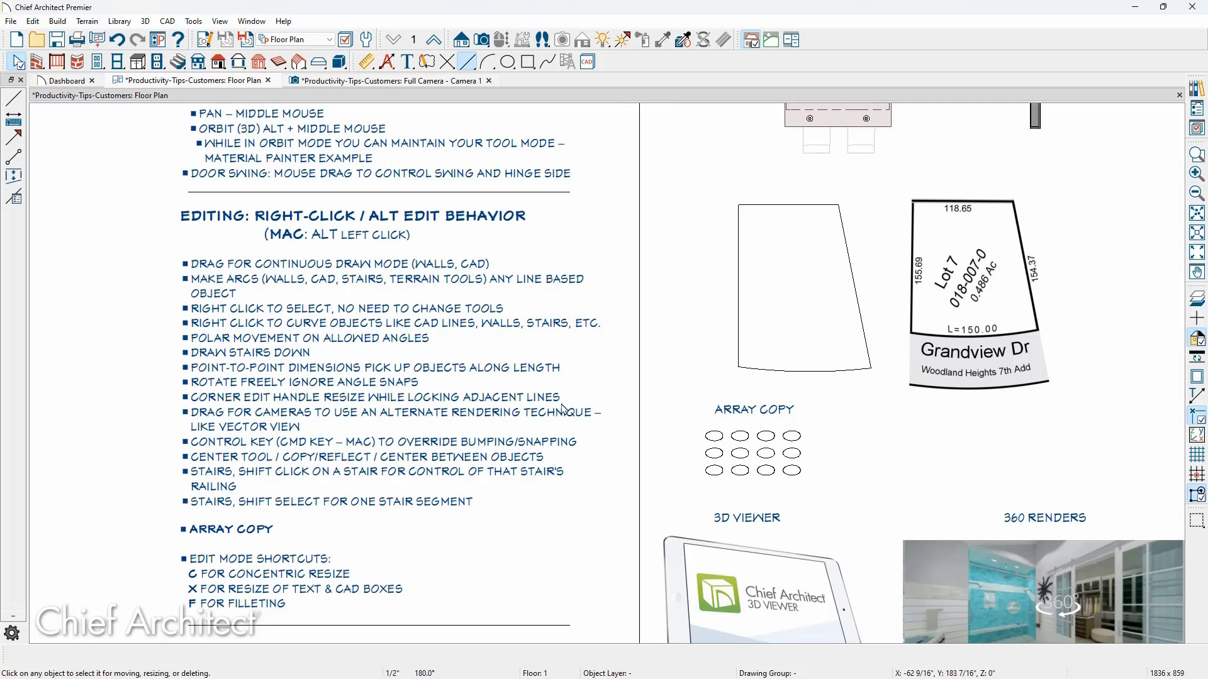
scroll(360, 409, "up", 1)
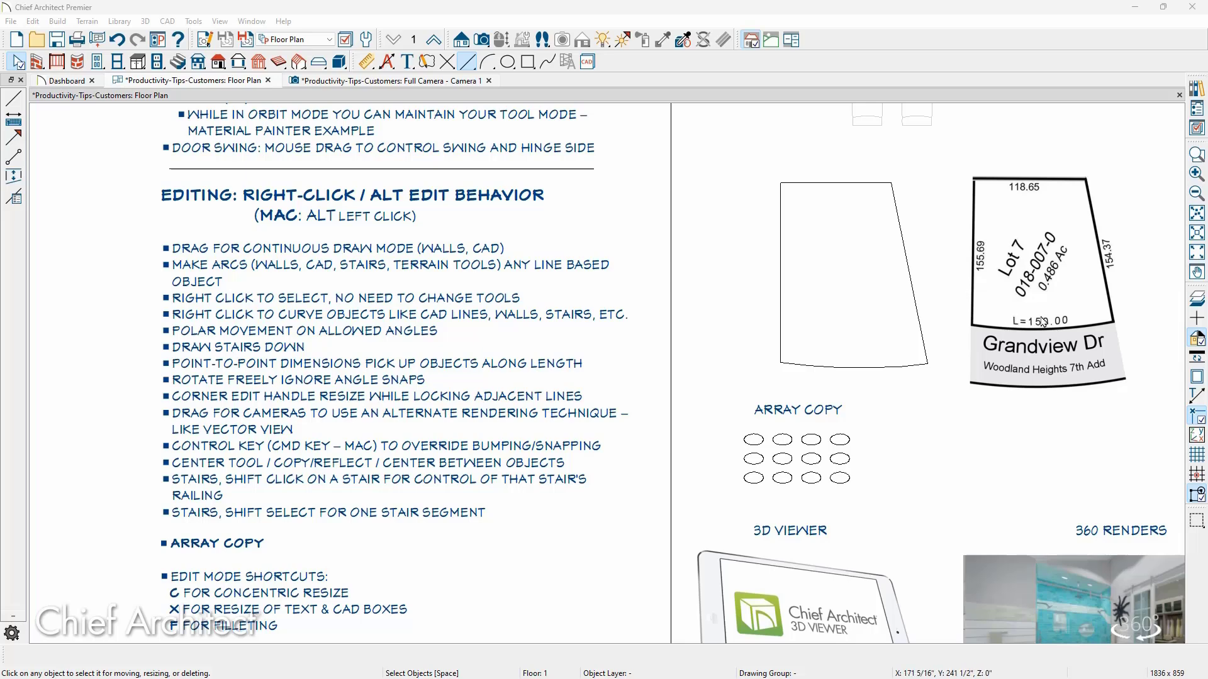
Step: Draw a horizontal CAD line about 7'-11 1/2" long beside the Lot 7 plat and try curving it into an arc from its end
middle_click_drag(1017, 320, 493, 262)
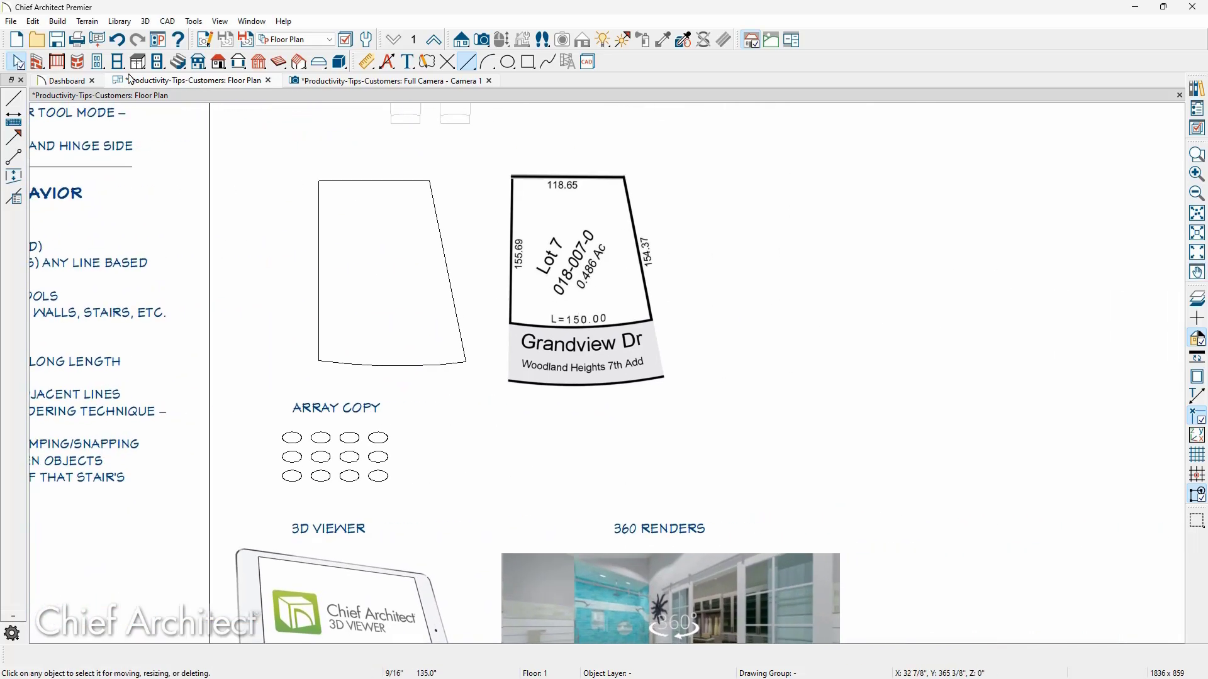
left_click(13, 99)
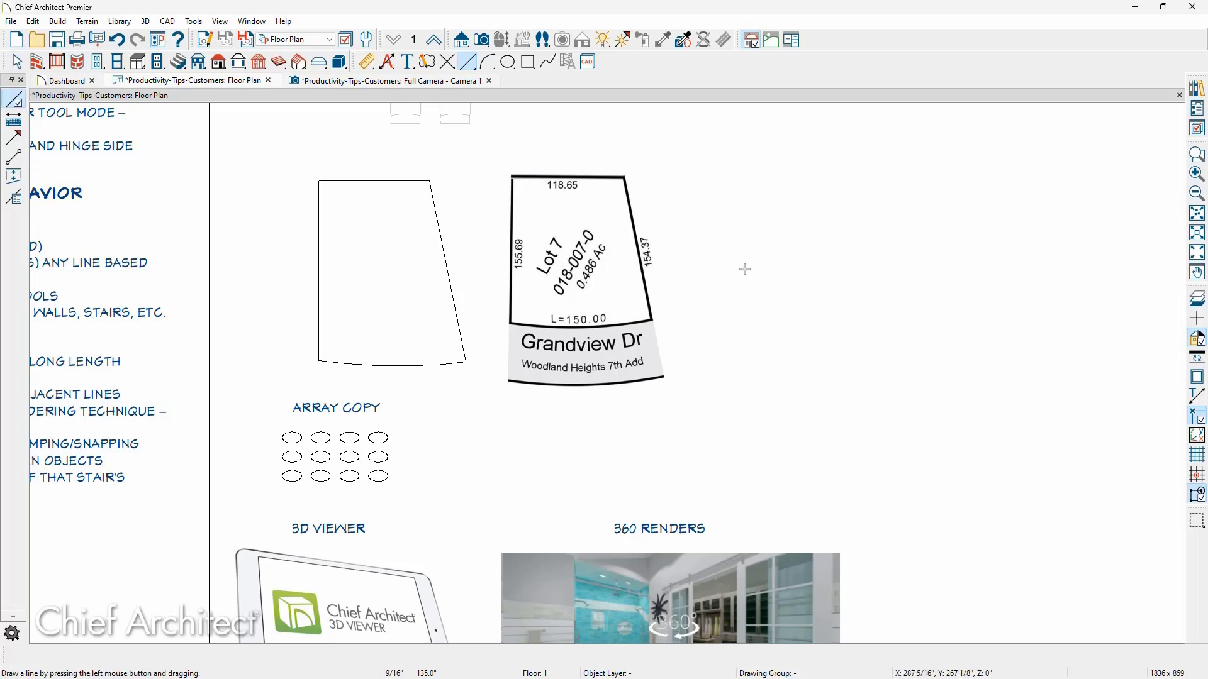
left_click_drag(745, 270, 894, 269)
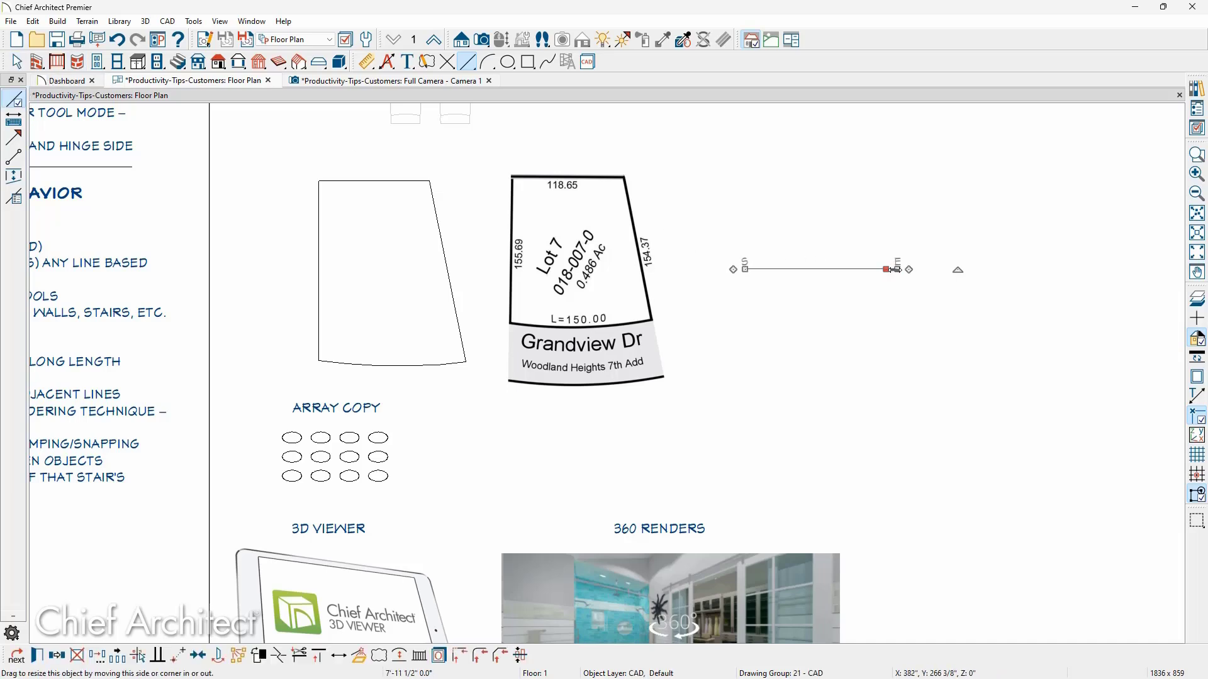
key("space")
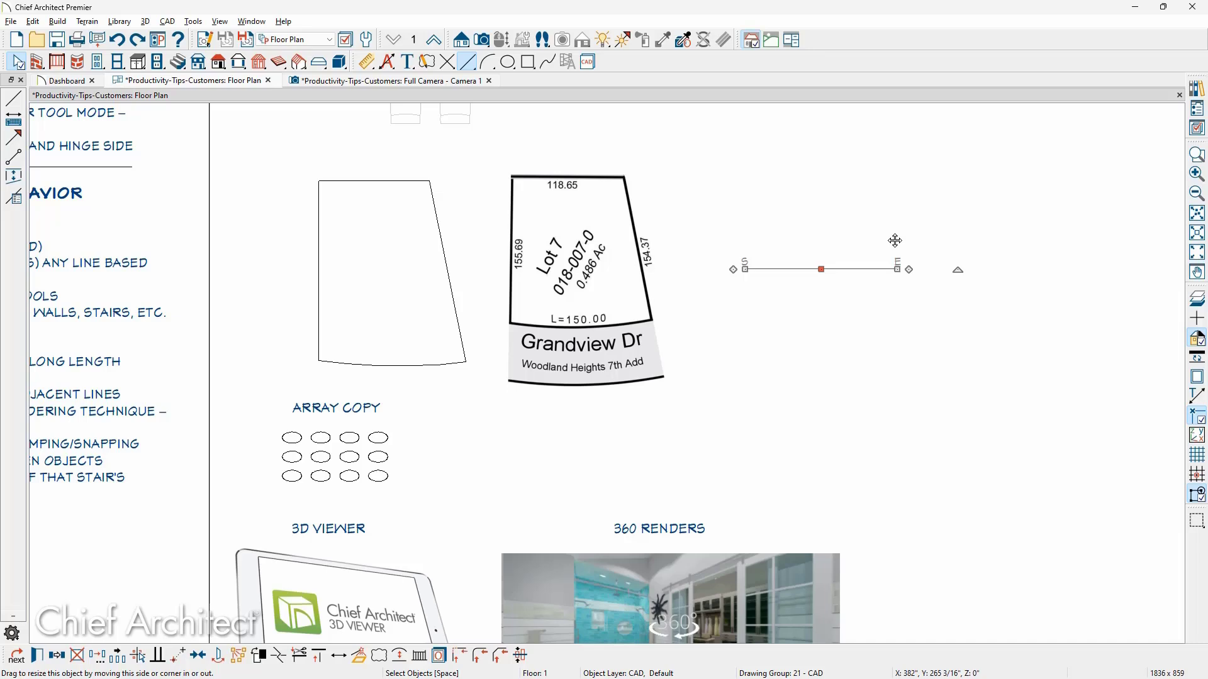
left_click_drag(897, 269, 921, 295)
key("Escape")
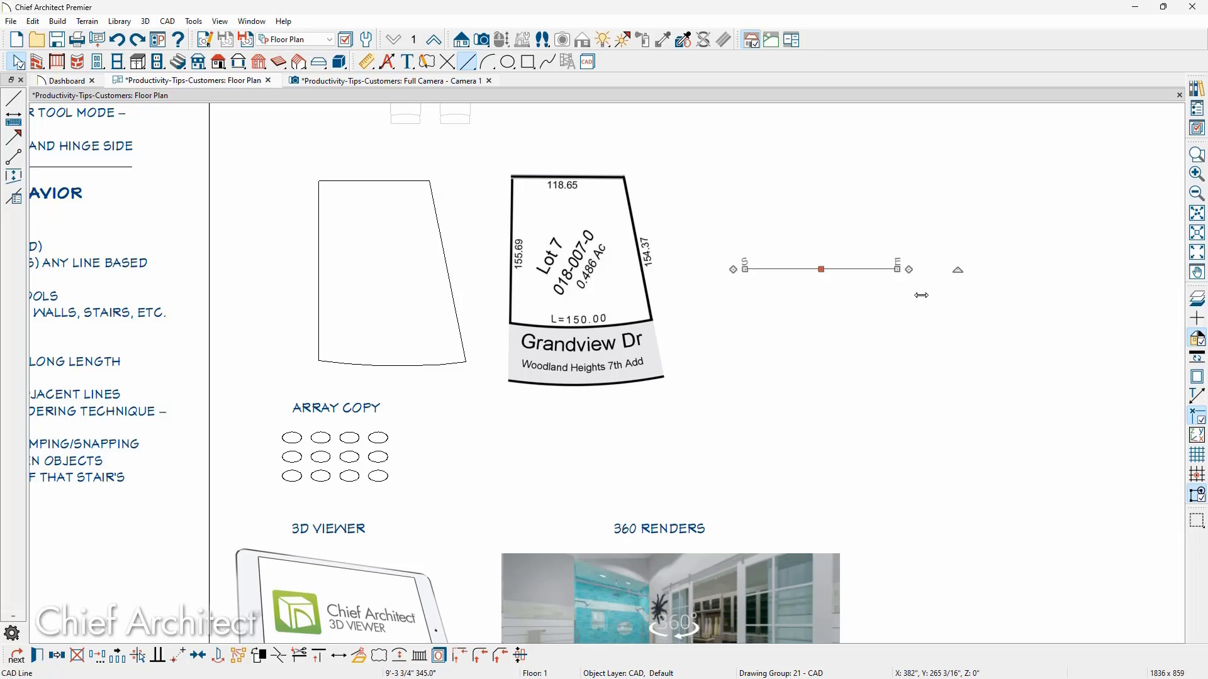
Step: Below the CAD line, draw a straight wall about 9'-5" long and a straight staircase about 8'-6 1/2" long
left_click(37, 62)
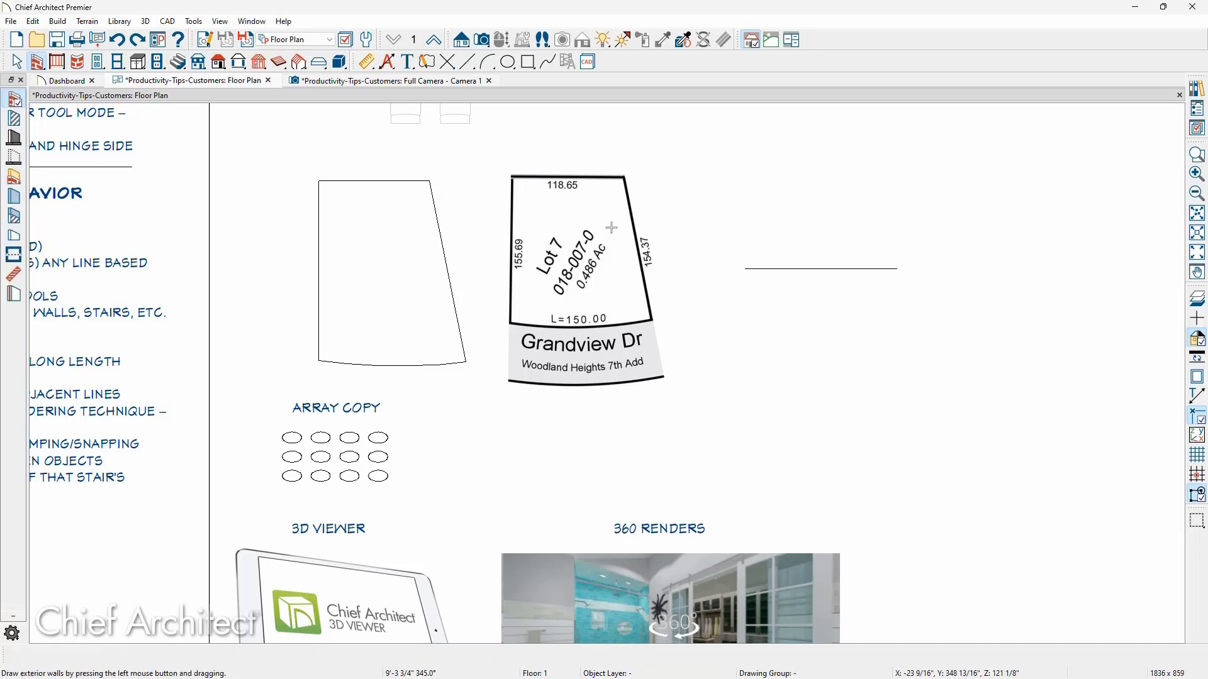
left_click_drag(743, 310, 924, 310)
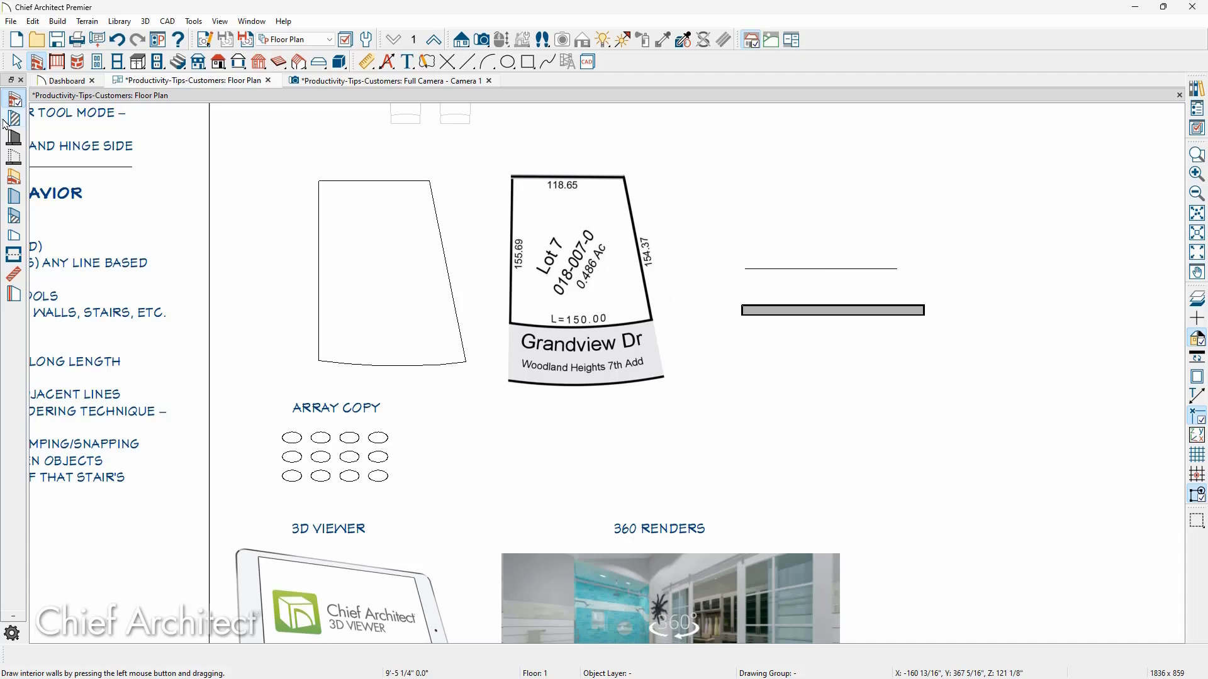
left_click(178, 61)
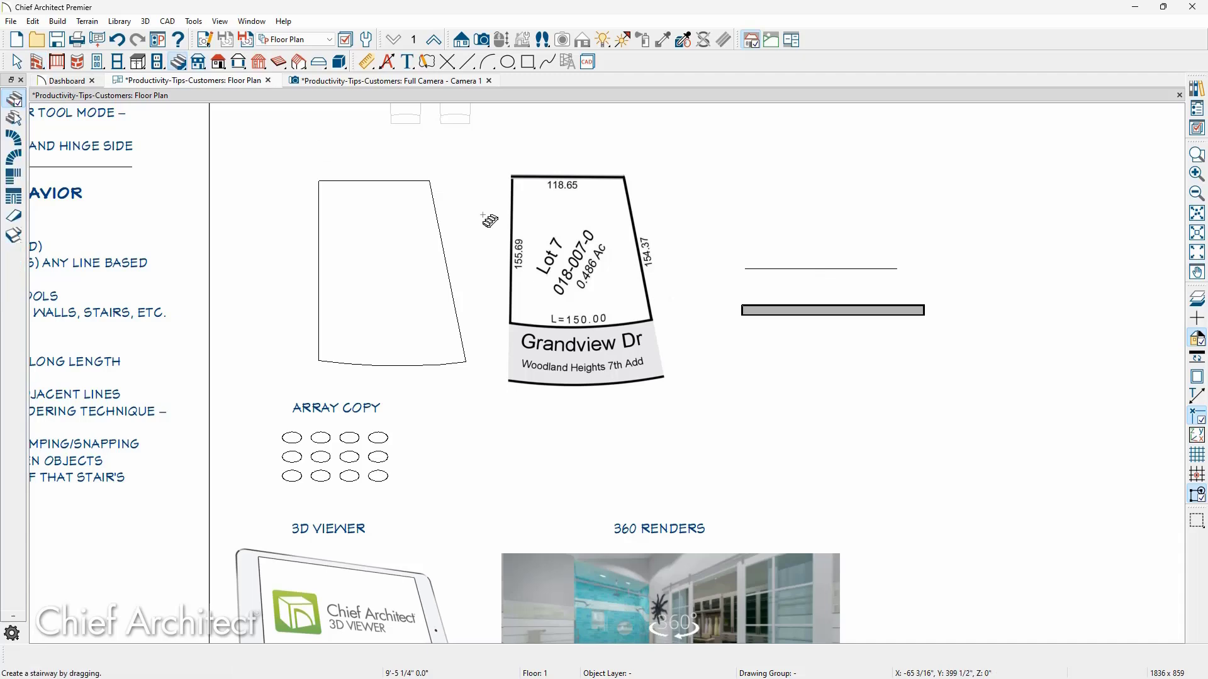
left_click_drag(739, 390, 903, 391)
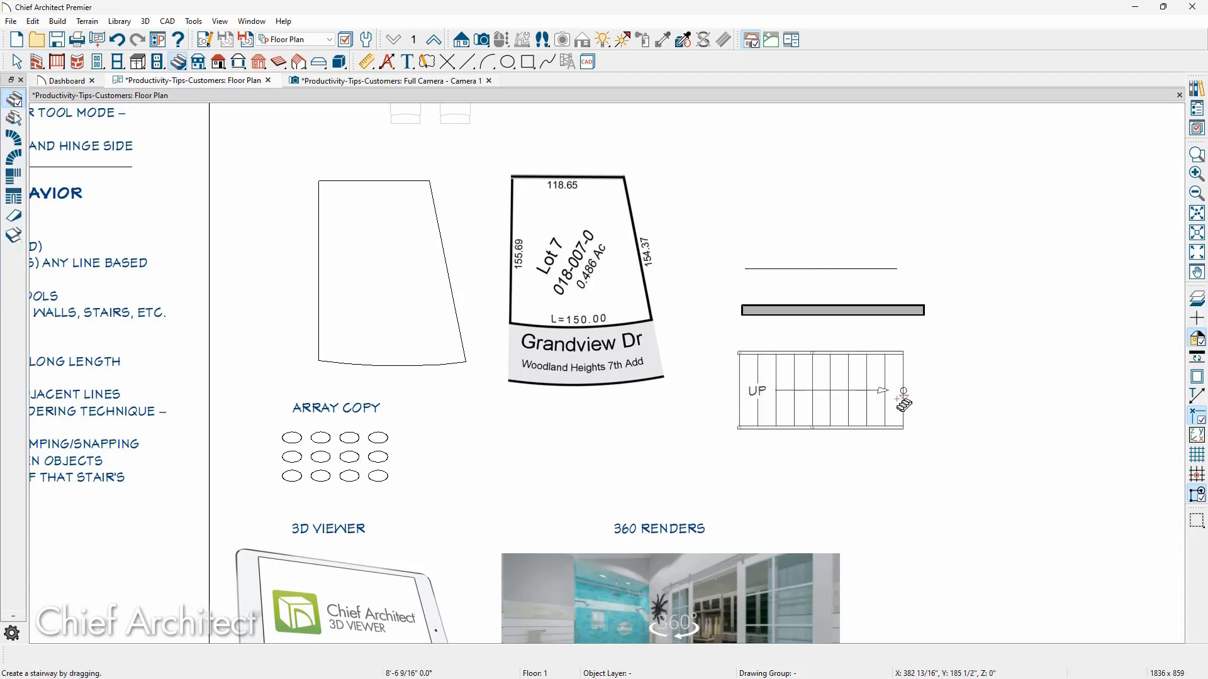
Step: Curve the staircase from its upper end and restore it to straight, and try curving the wall above it while the stair tool is active
left_click(899, 405)
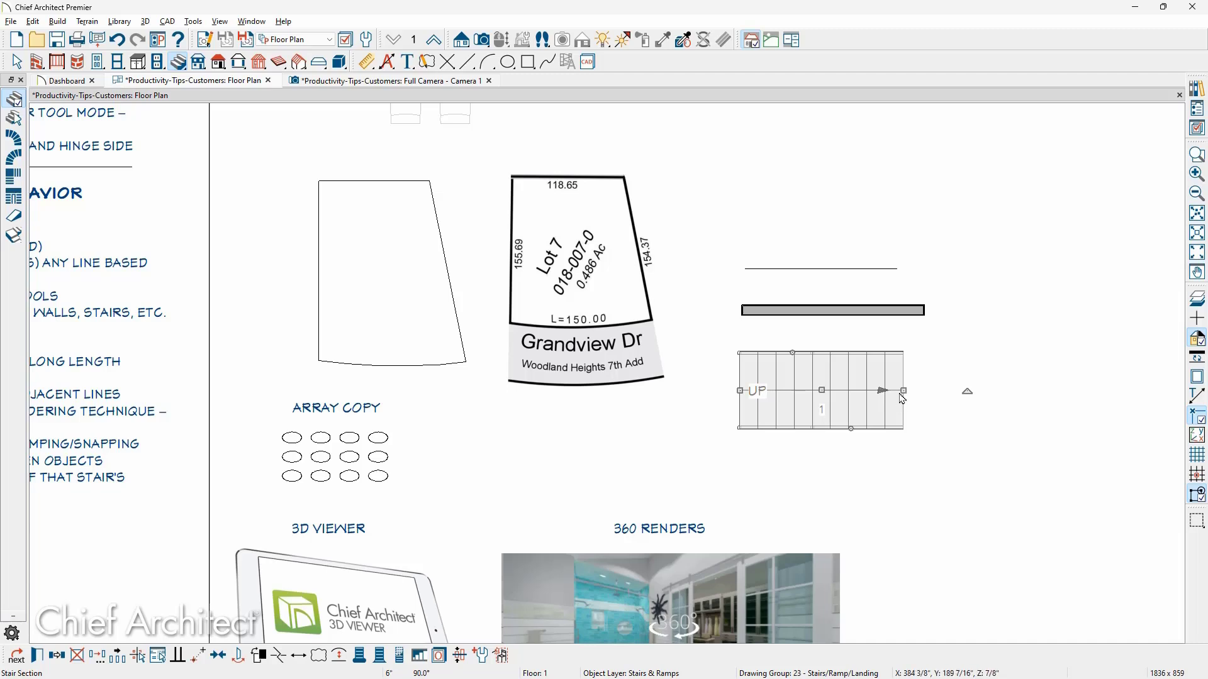
left_click_drag(901, 390, 876, 471)
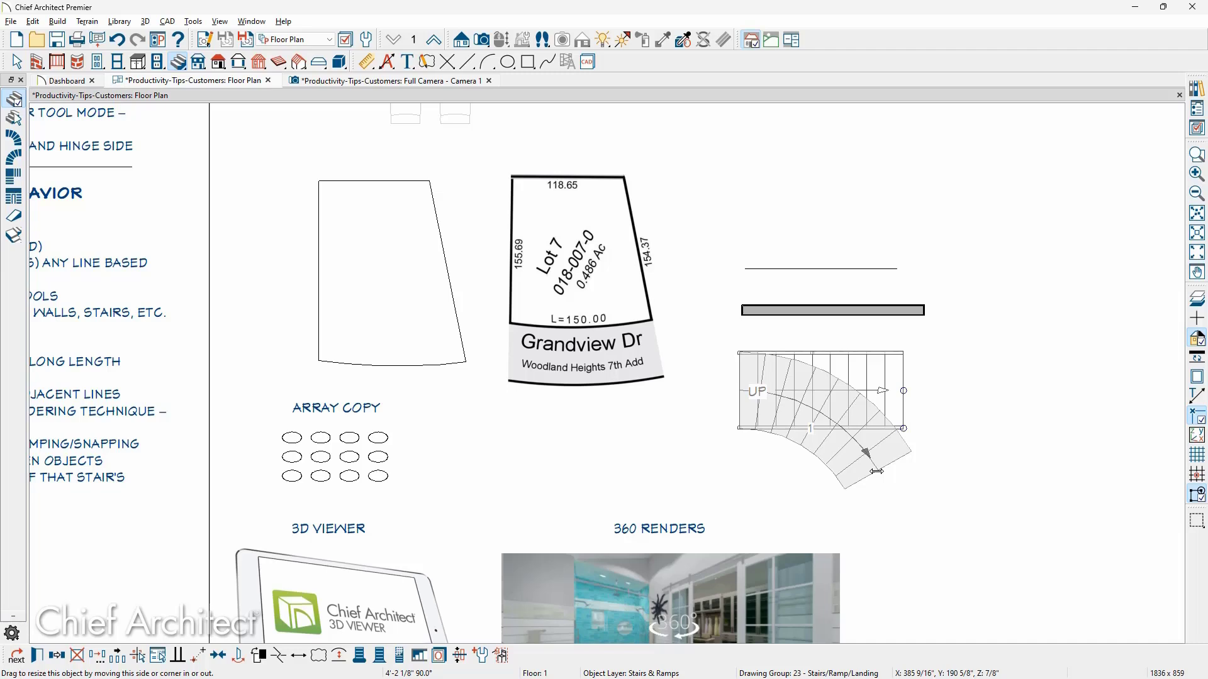
left_click_drag(876, 471, 863, 391)
left_click(870, 310)
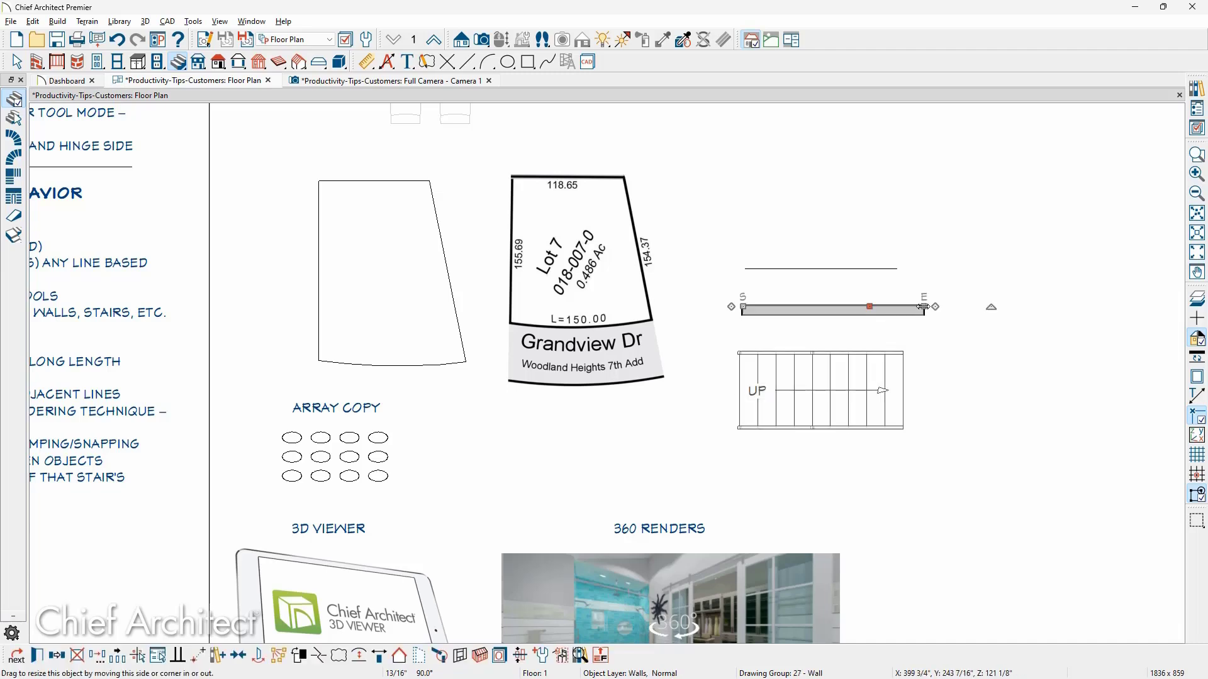
mouse_move(924, 307)
left_mouse_down()
mouse_move(899, 232)
mouse_move(784, 195)
mouse_move(842, 209)
mouse_move(911, 270)
mouse_move(916, 292)
left_mouse_up()
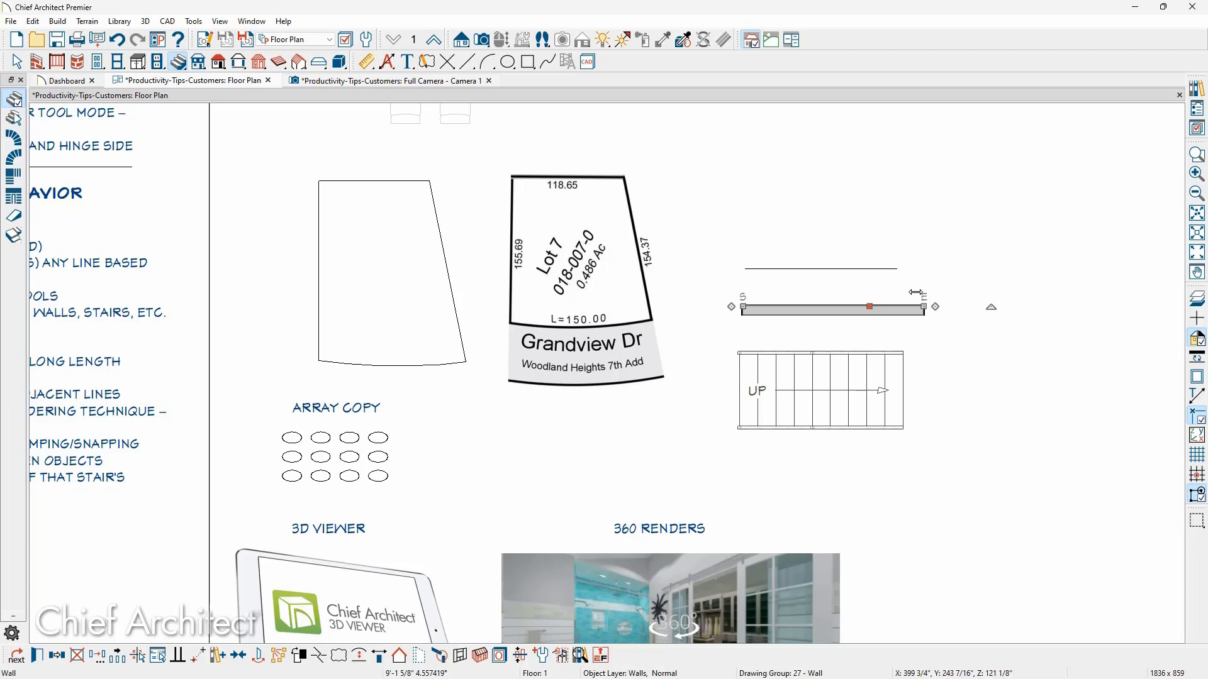
key("space")
Step: With the Base Cabinet tool active, select the lot-shaped polyline beside the editing notes without changing tools
middle_click_drag(553, 379, 1139, 380)
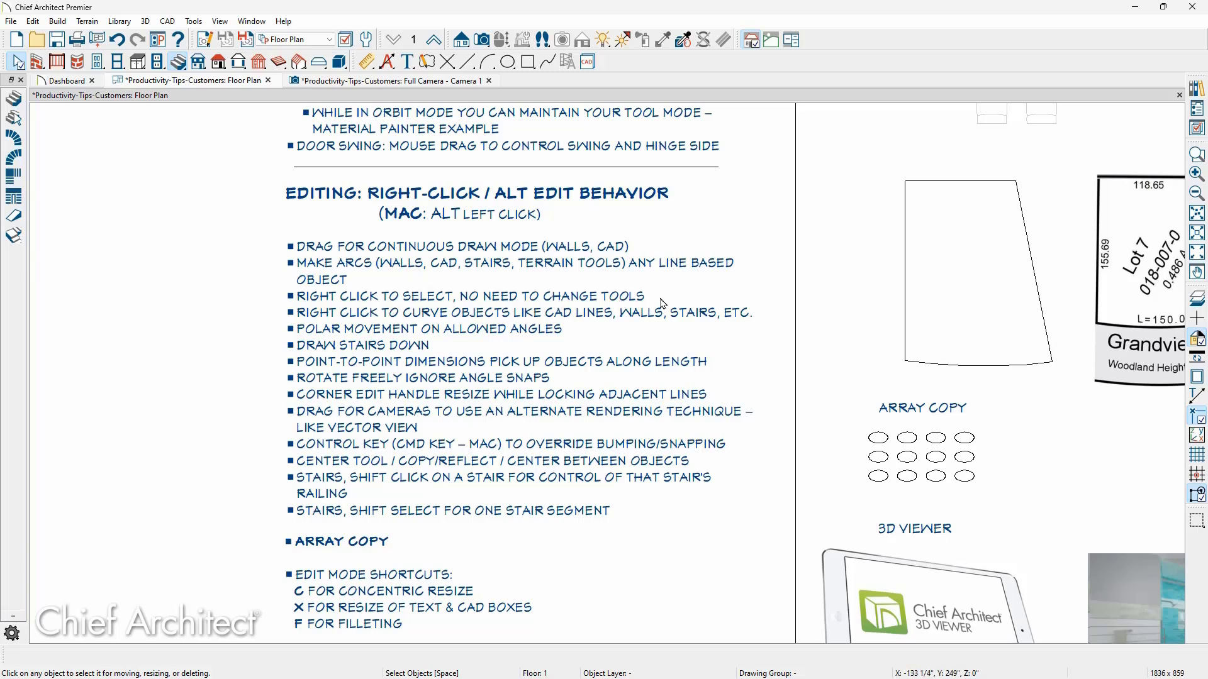
left_click(140, 63)
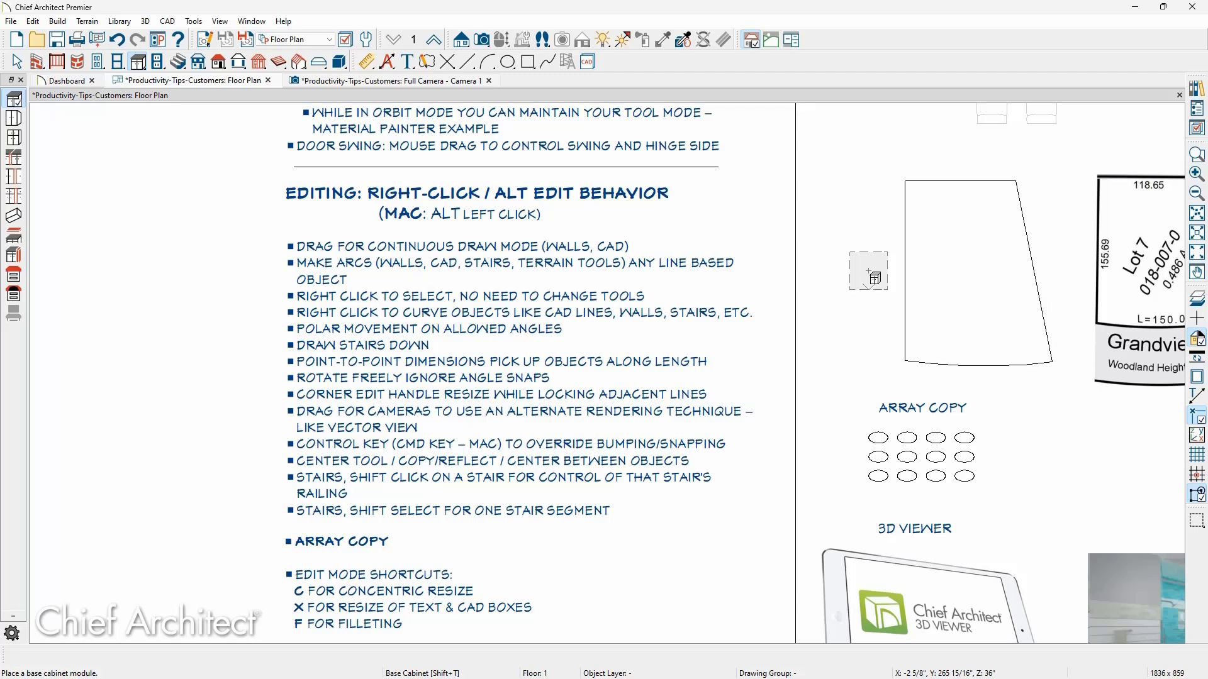
right_click(906, 275)
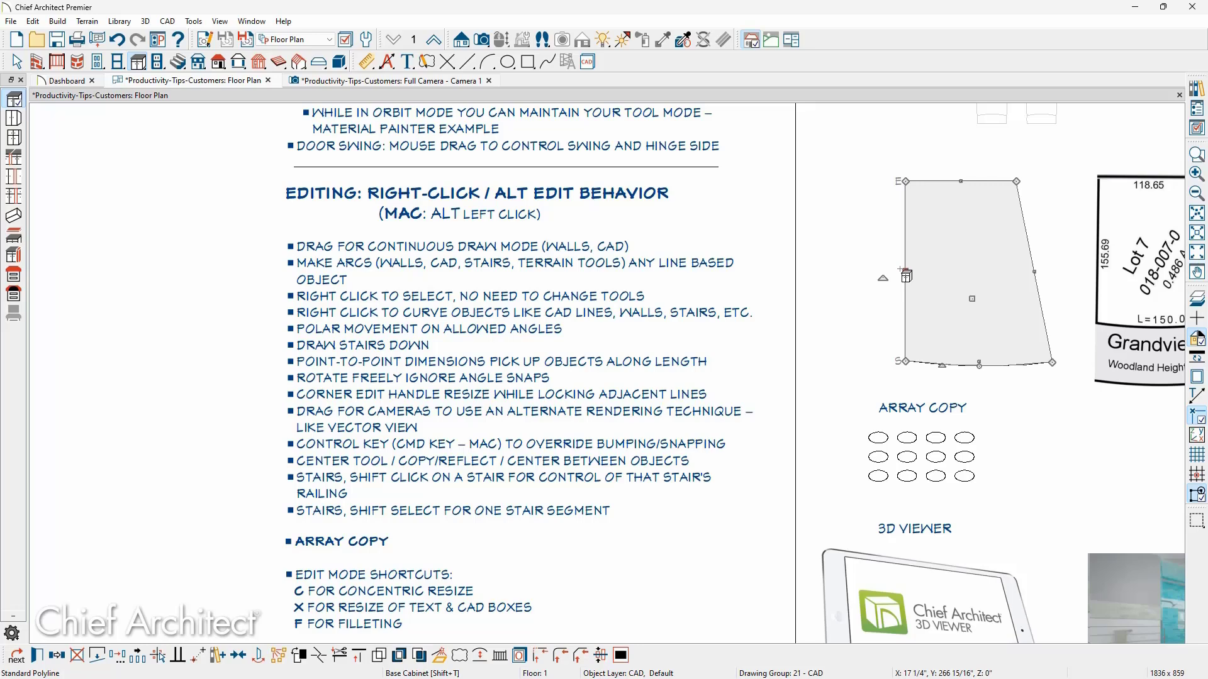
Step: Try moving the selected lot-shaped polyline by its center handle, both freely and restricted to allowed polar angles
key("space")
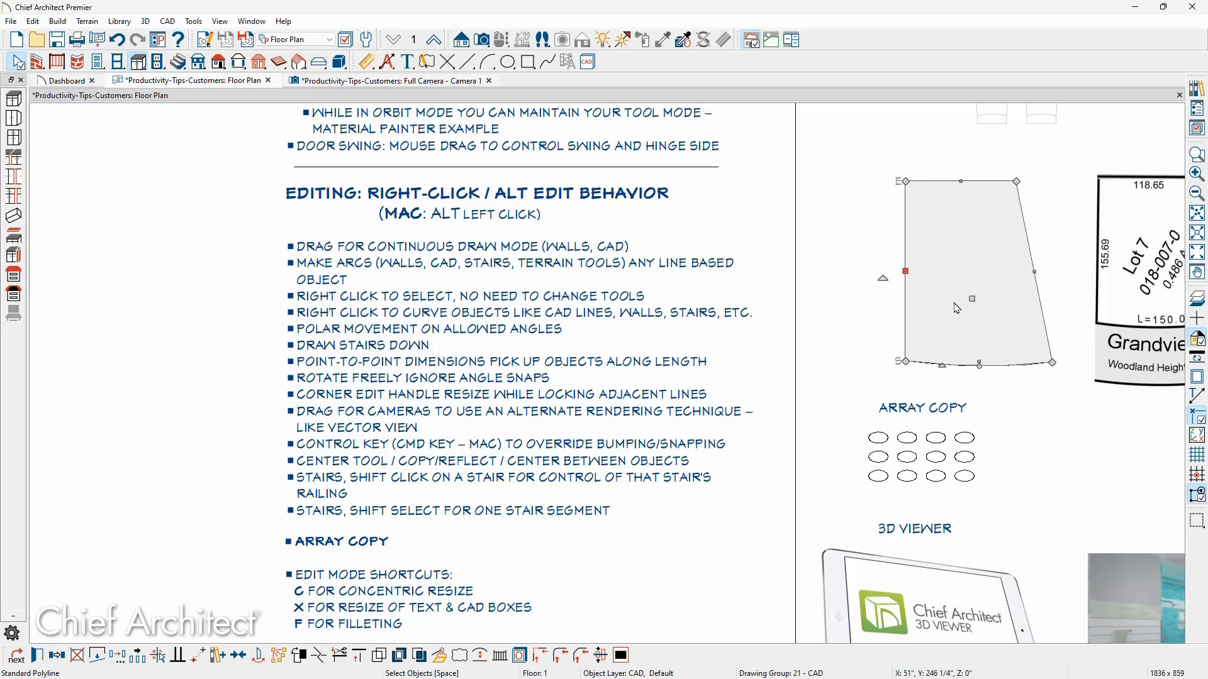
left_click_drag(973, 299, 934, 283)
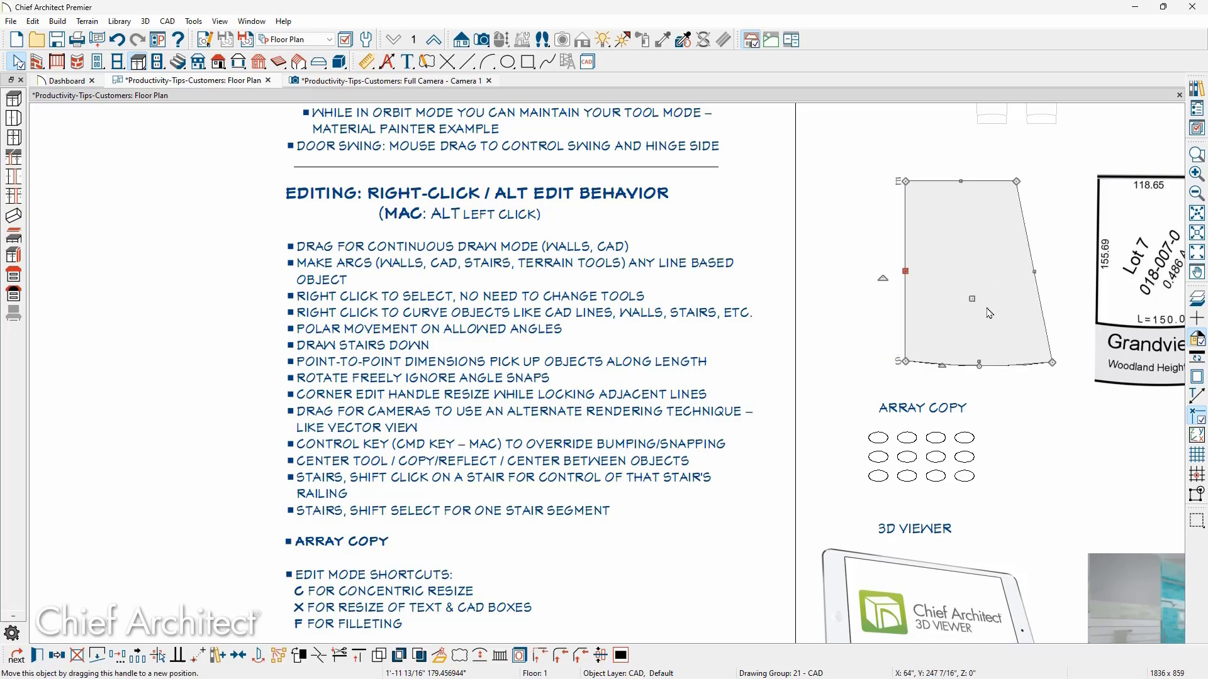
mouse_move(971, 300)
right_mouse_down()
mouse_move(974, 315)
mouse_move(847, 383)
mouse_move(780, 297)
mouse_move(805, 224)
mouse_move(981, 195)
mouse_move(1016, 251)
mouse_move(982, 339)
mouse_move(829, 299)
mouse_move(836, 195)
mouse_move(899, 185)
mouse_move(950, 252)
mouse_move(959, 295)
right_mouse_up()
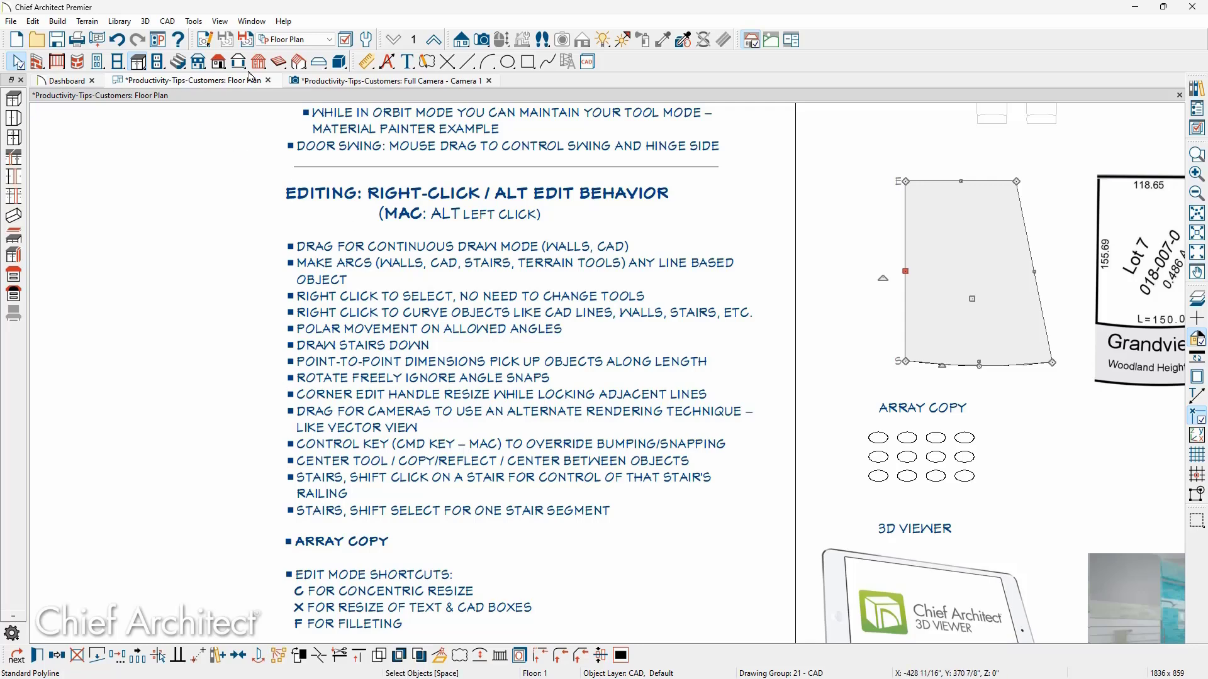
Step: Beside the editing notes, draw an upward staircase about 7'-7 1/8" long and two downward staircases, the lower about 6'-8 1/2" long
left_click(181, 63)
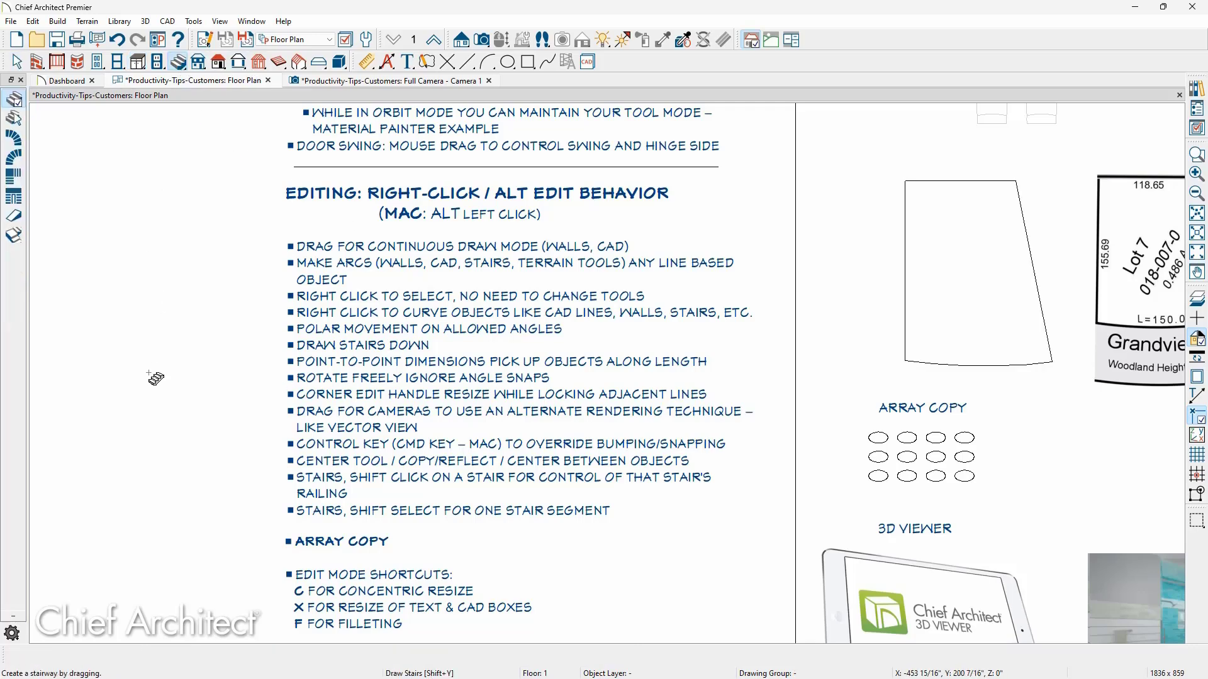
left_click_drag(151, 377, 167, 228)
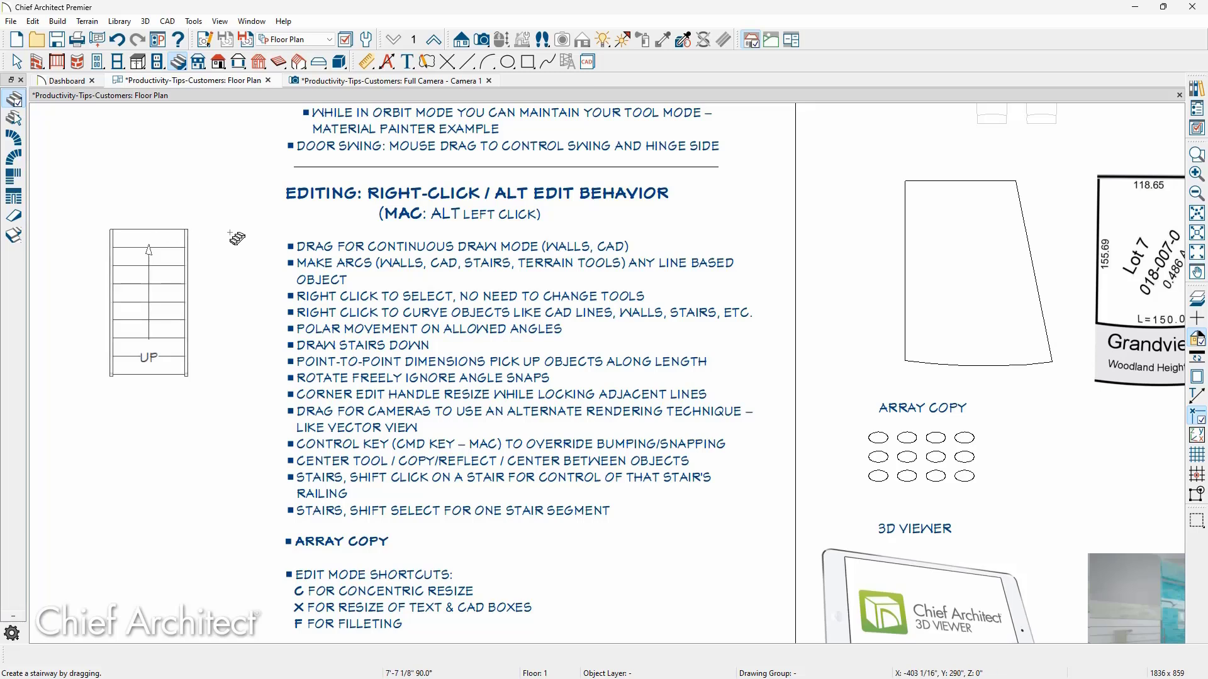
left_click_drag(230, 233, 219, 494)
Step: Delete the upward staircase and both downward staircases beside the editing notes
key("space")
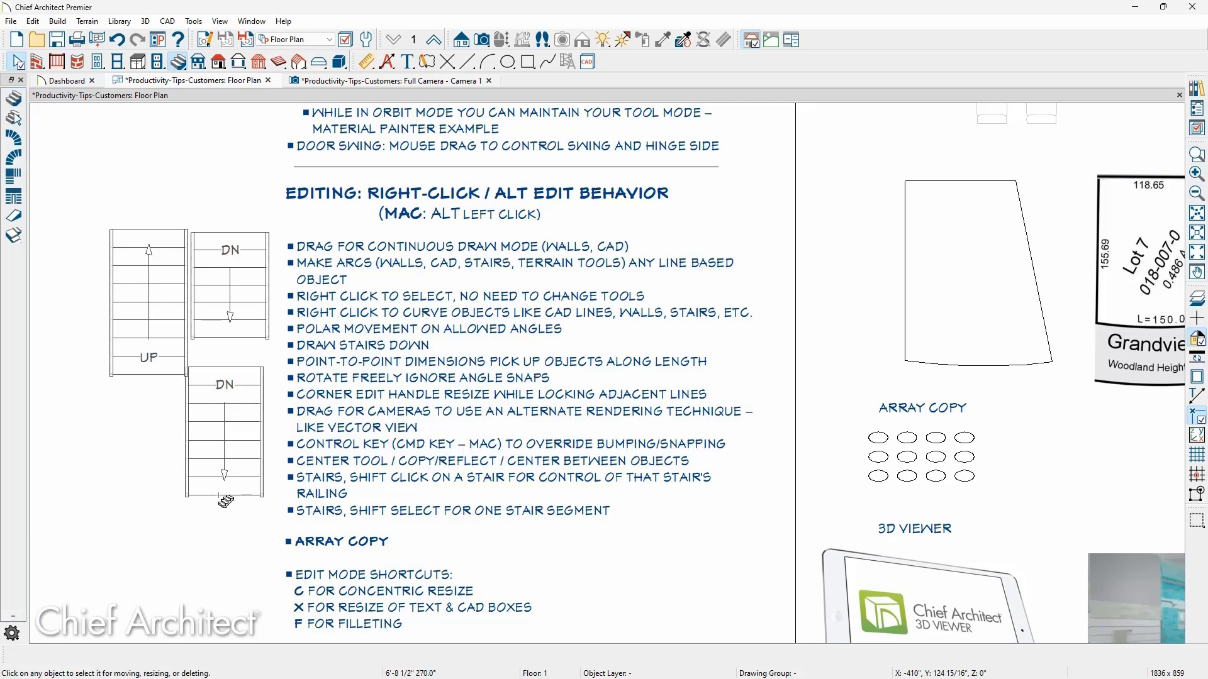
left_click_drag(81, 183, 278, 523)
key("Delete")
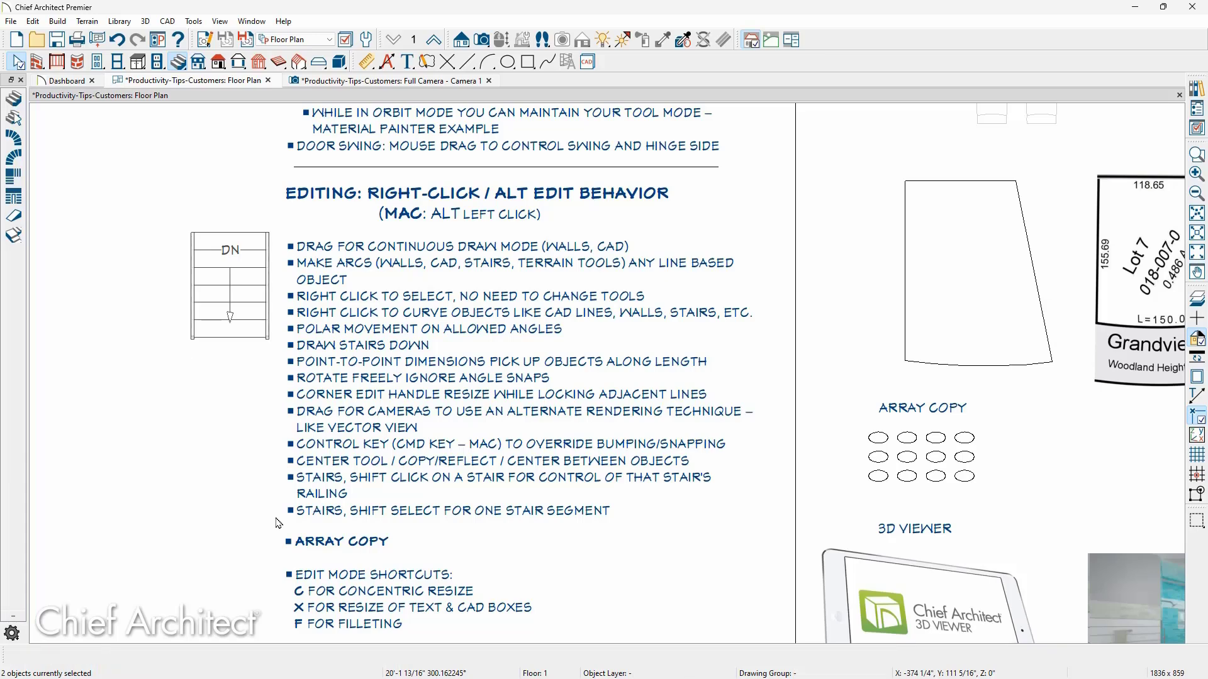
left_click(250, 332)
key("Delete")
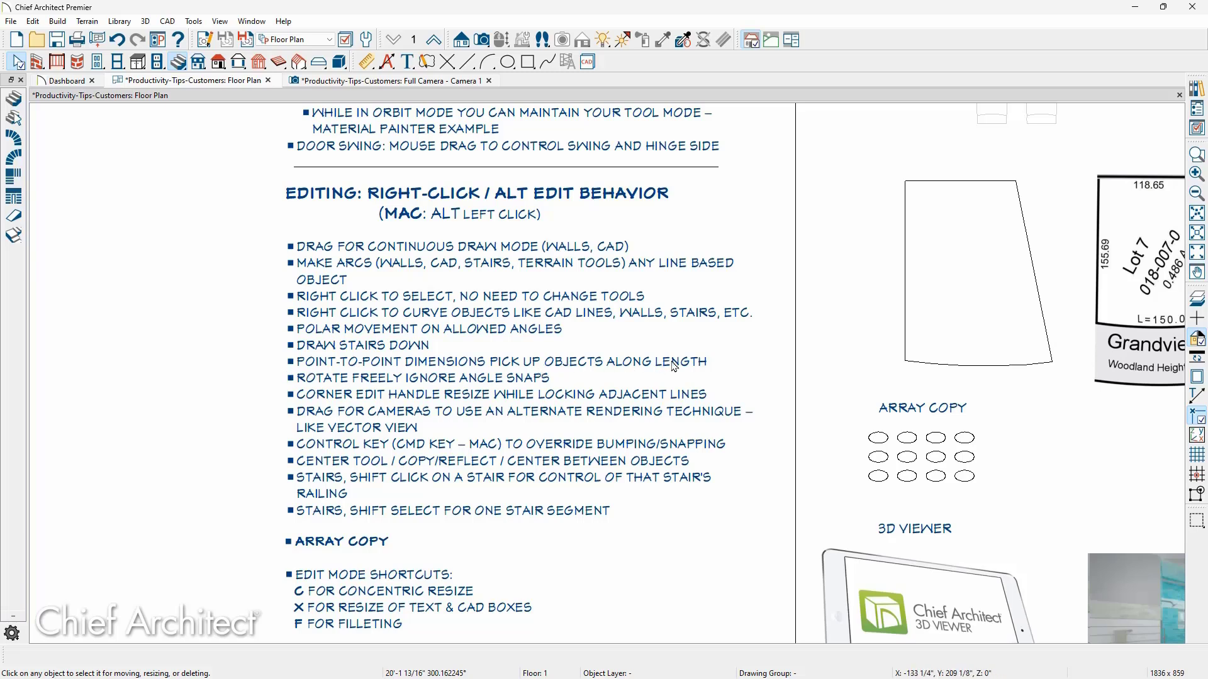
Step: Draw a point-to-point dimension about 3'-9" long beside the kitchen island, and another from the door wall across the island picking up intermediate objects
middle_click_drag(746, 361, 406, 395)
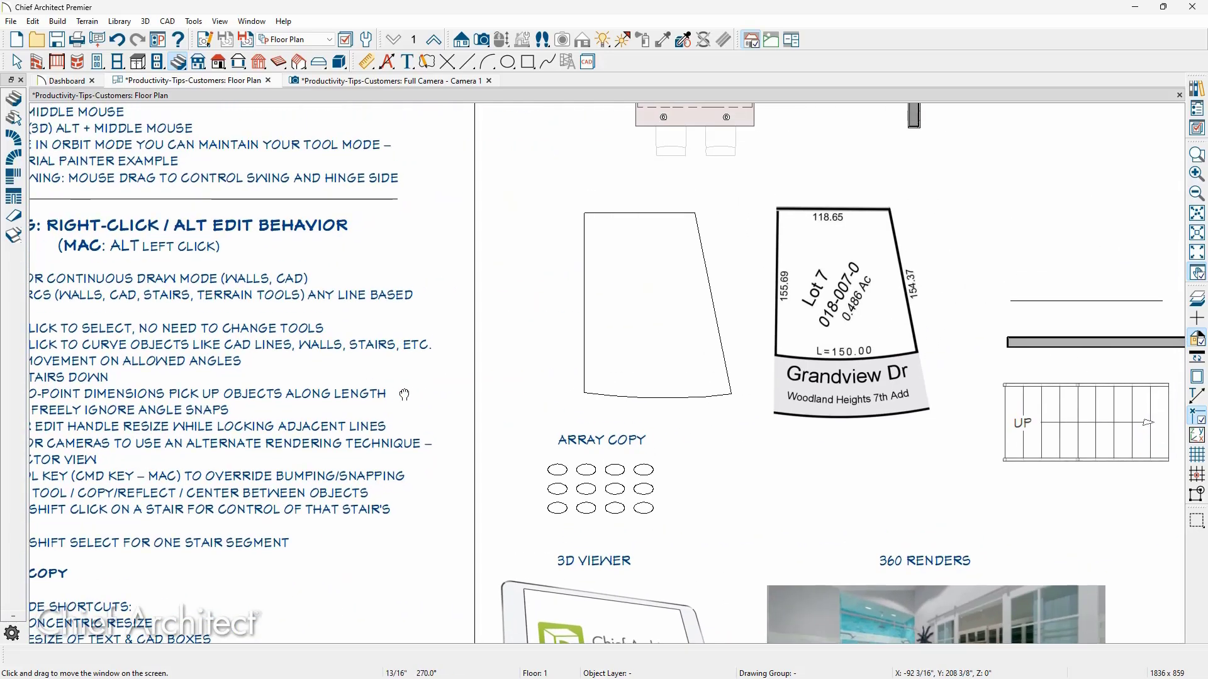
scroll(406, 395, "down", 2)
middle_click_drag(471, 301, 546, 456)
scroll(665, 350, "up", 4)
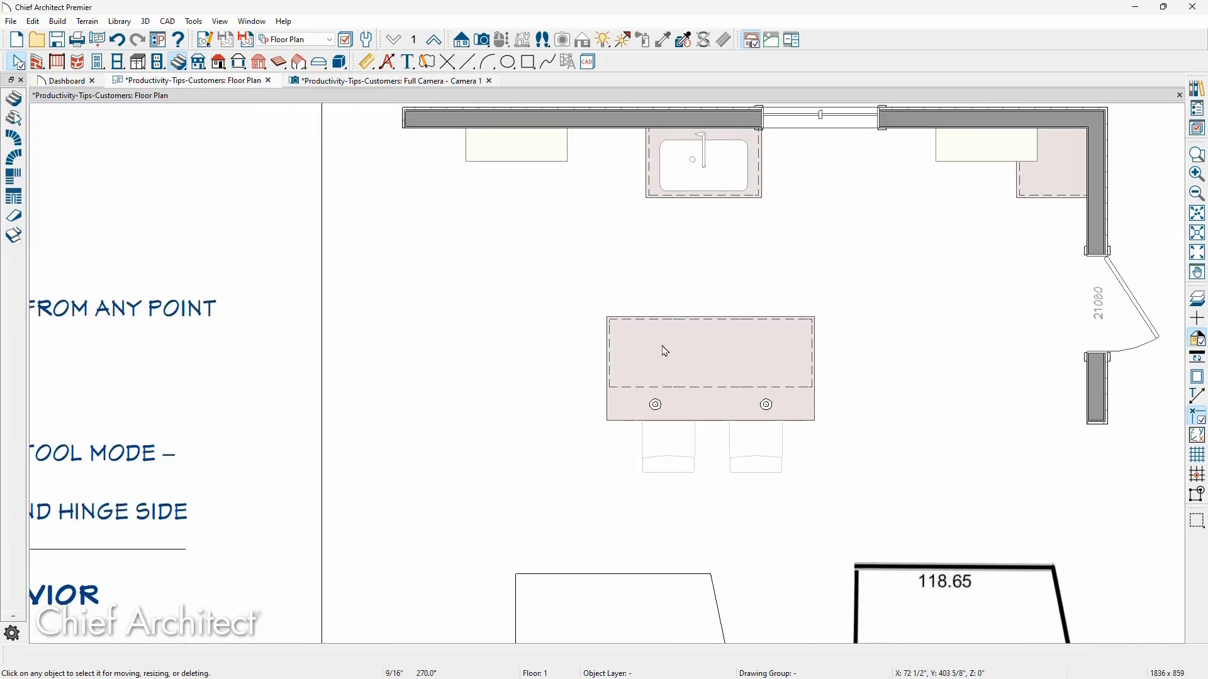
left_click(367, 61)
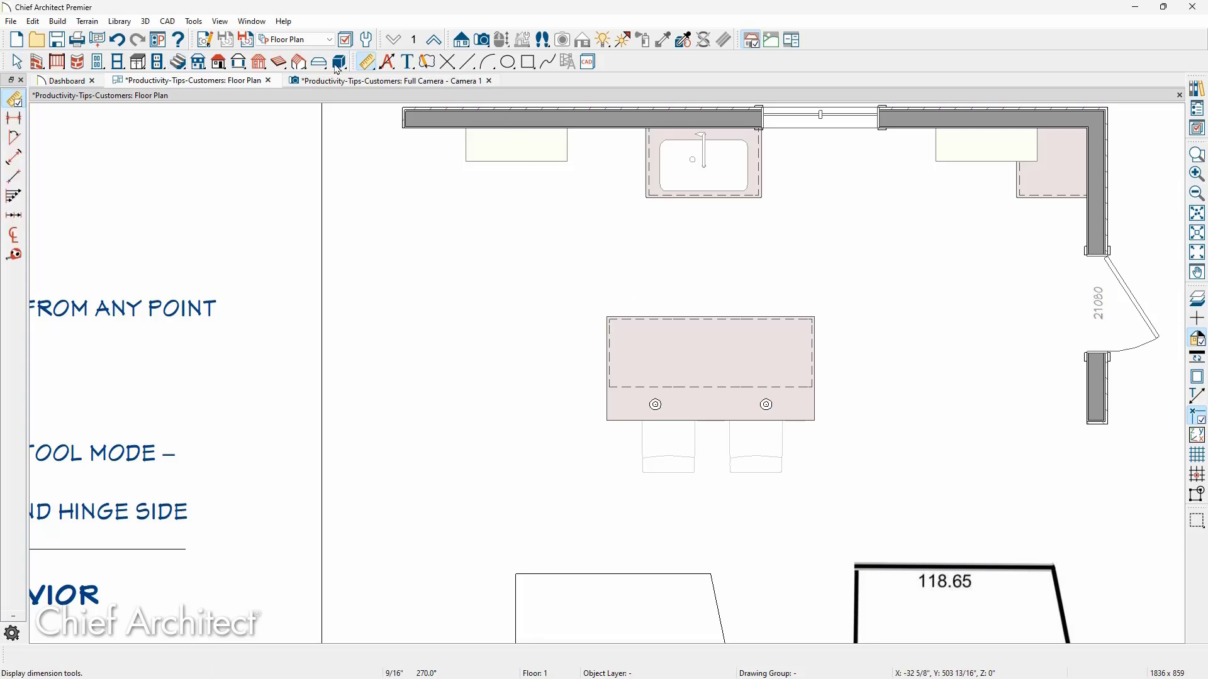
left_click(13, 177)
left_click_drag(1047, 393, 922, 399)
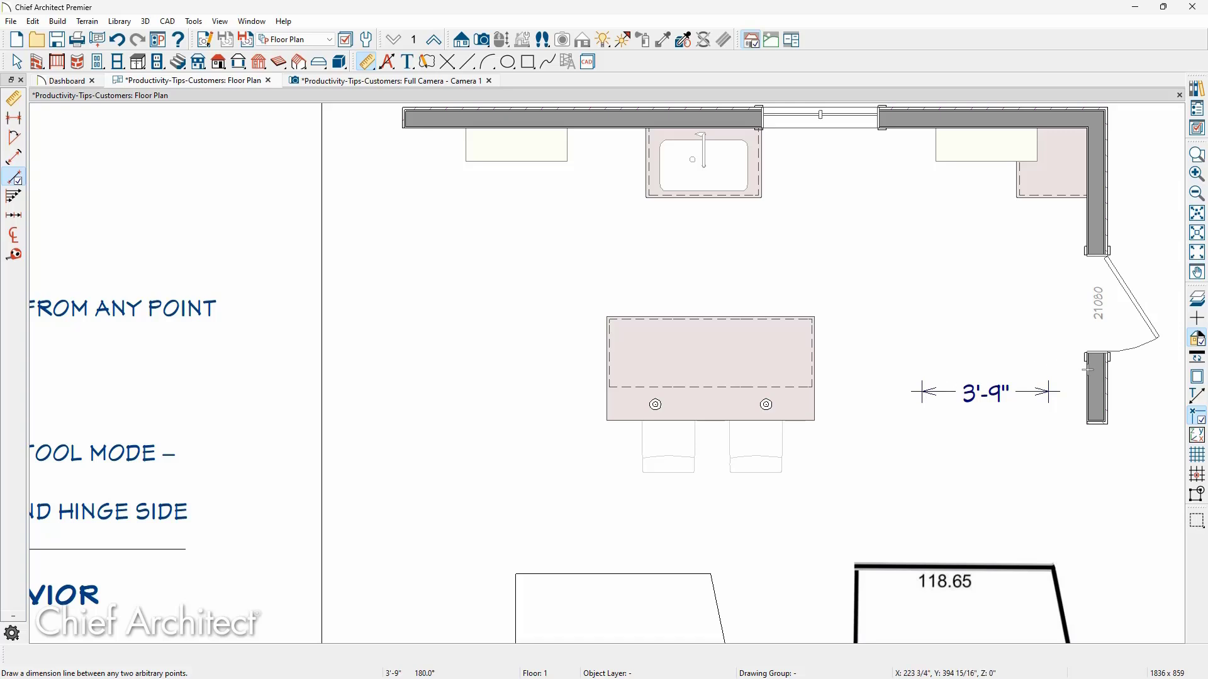
left_click_drag(1087, 369, 600, 372)
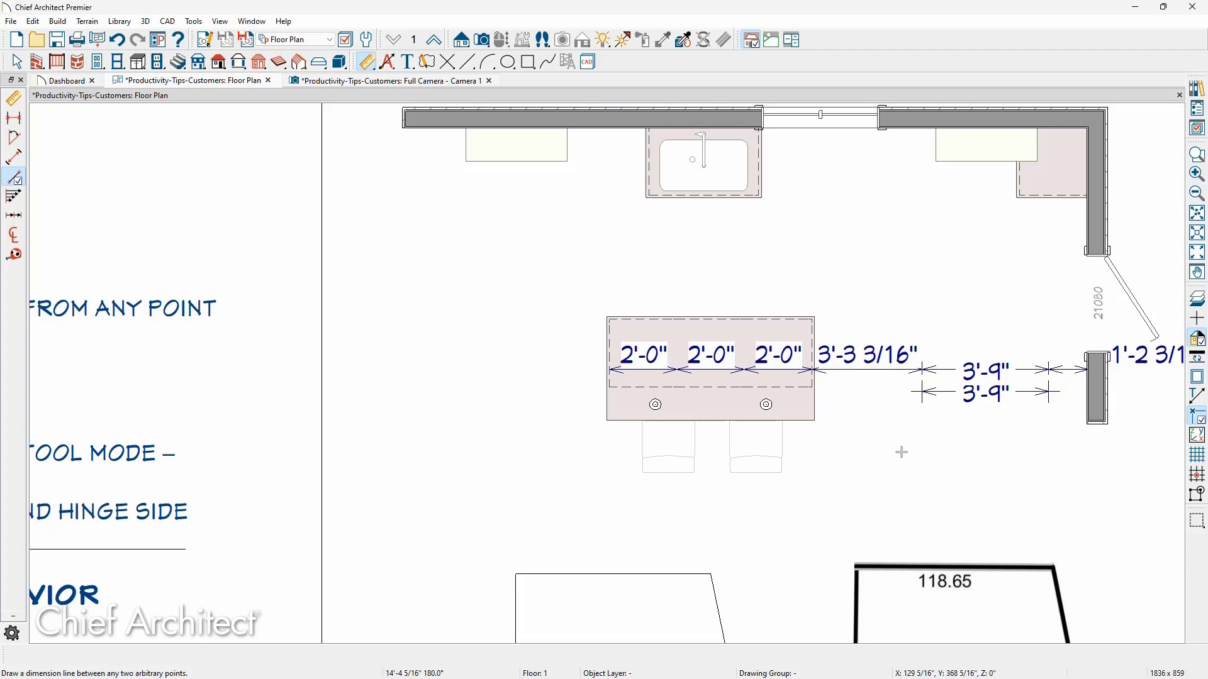
Step: Delete the dimension string across the island and the single point-to-point dimension below it
key("space")
left_click(880, 370)
key("Delete")
left_click(962, 394)
key("Delete")
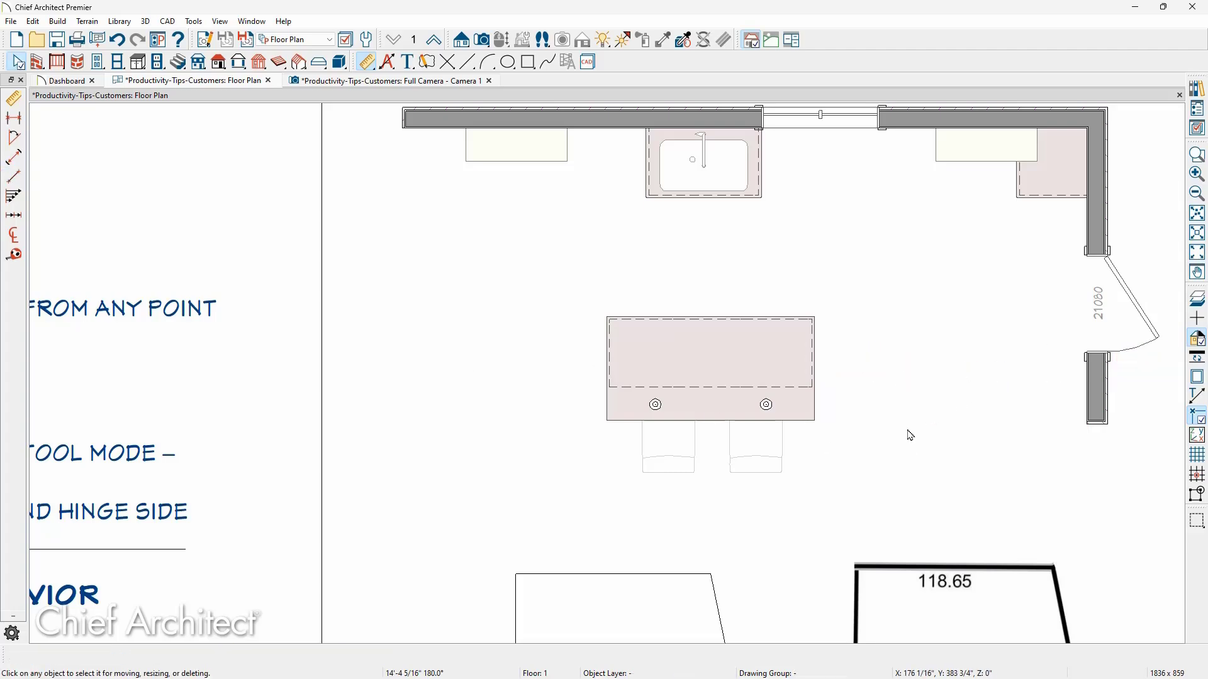
Step: Try moving the lot-shaped polyline about 1'-4 15/16" along the 150° angle, and undo the move
middle_click_drag(644, 389, 1006, 214)
middle_click_drag(764, 292, 1162, 141)
scroll(1112, 188, "down", 1)
scroll(1115, 194, "down", 1)
middle_click_drag(1038, 456, 768, 236)
key("space")
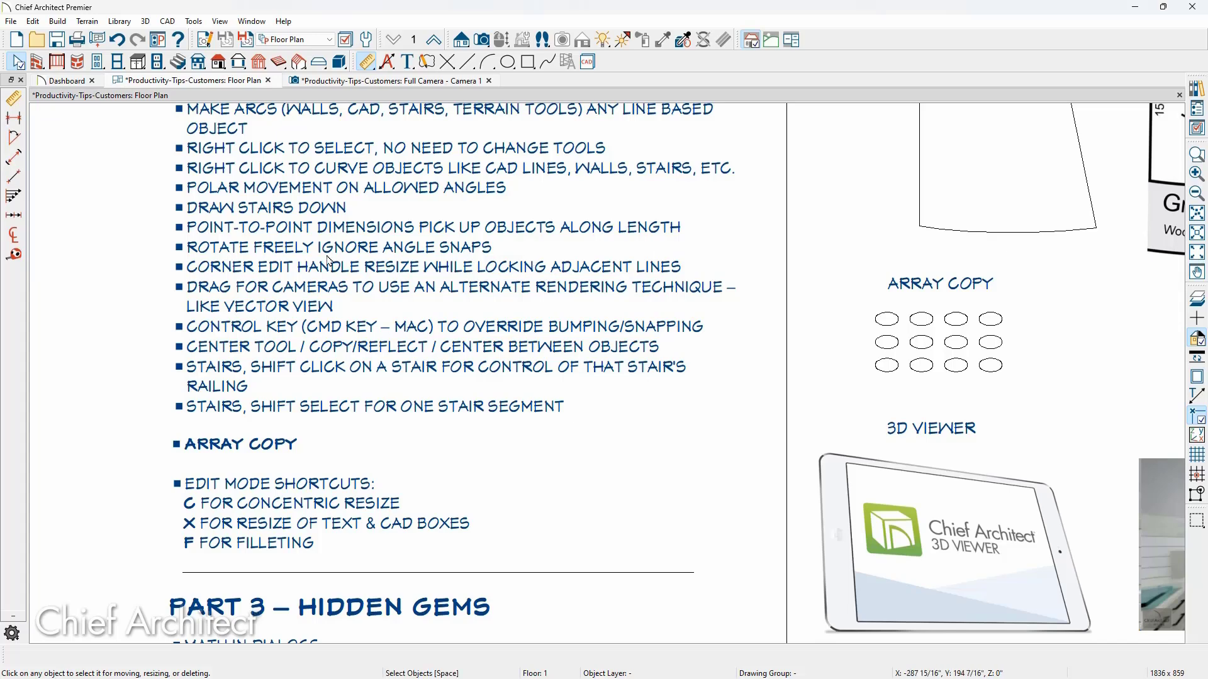
scroll(733, 272, "down", 2)
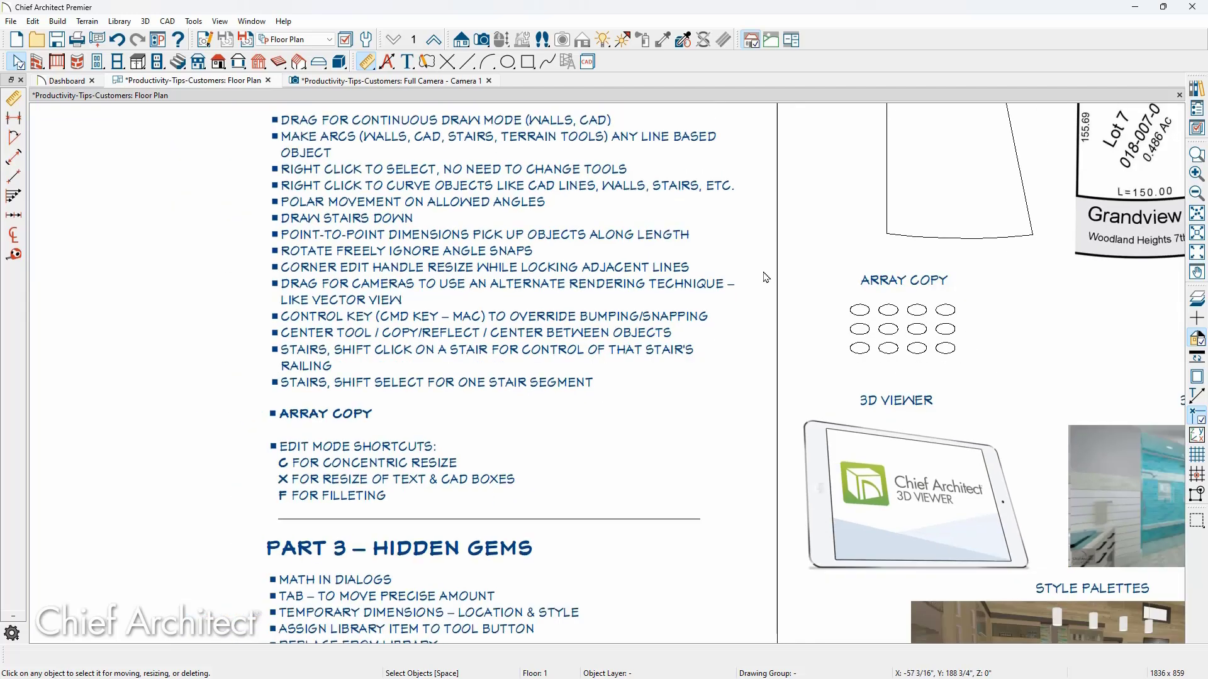
left_click(883, 266)
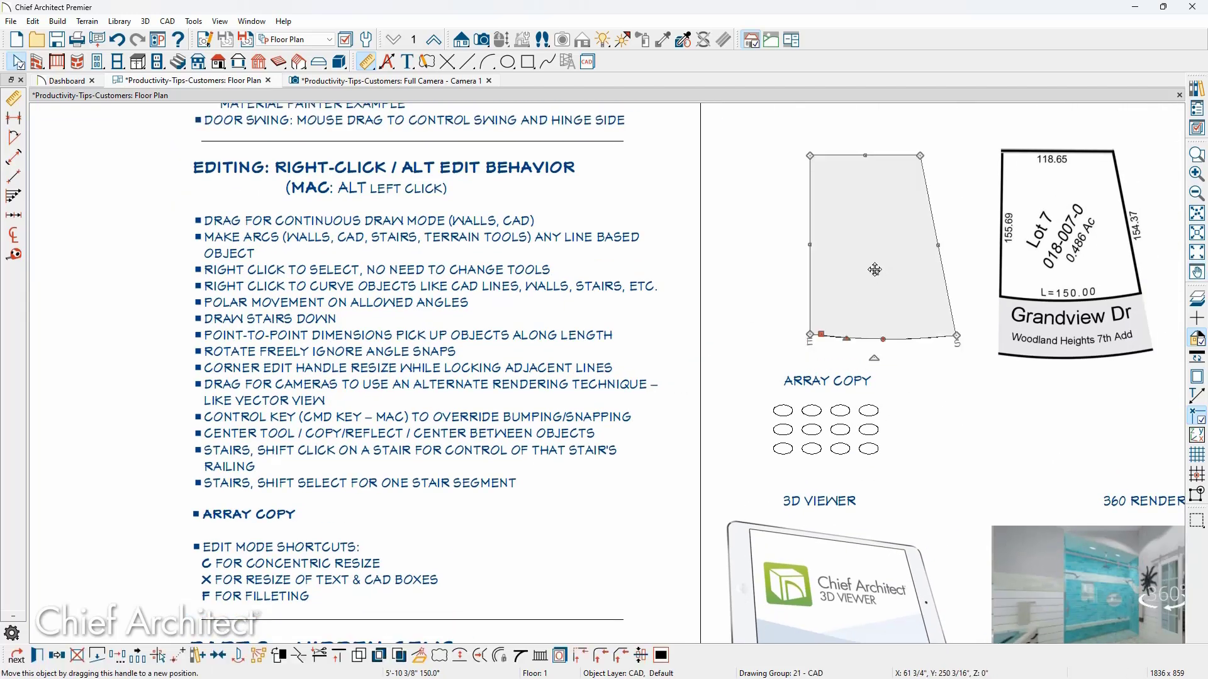
left_click_drag(876, 273, 853, 257)
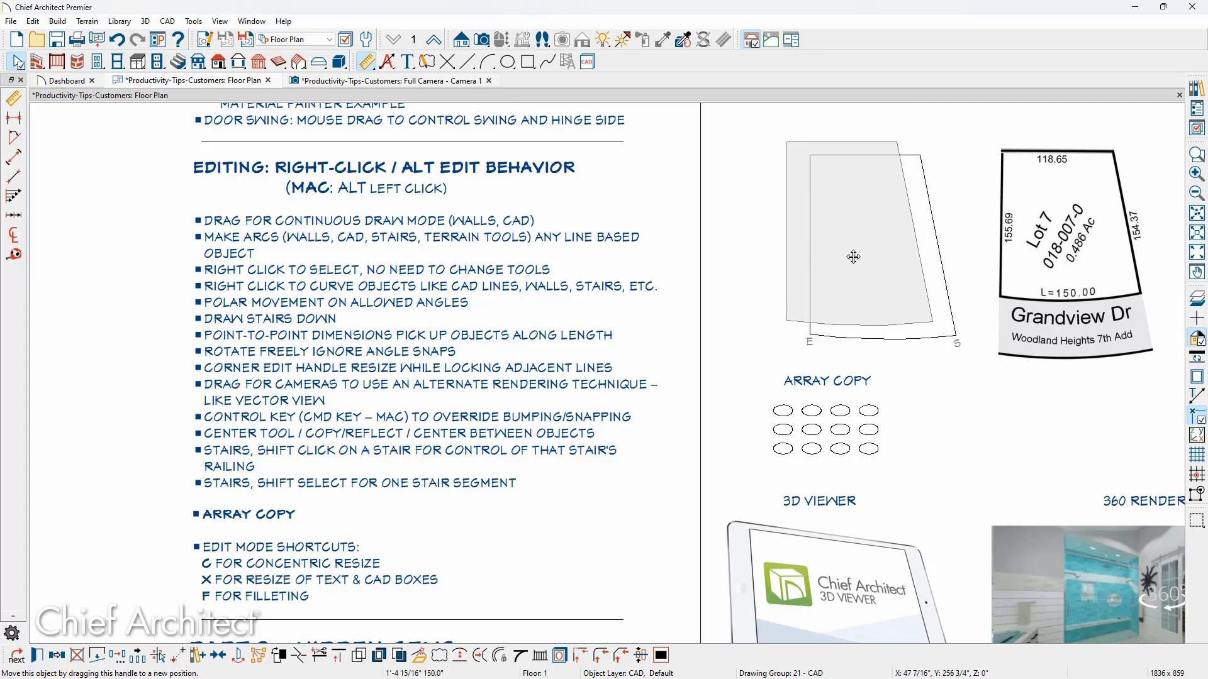
key("ctrl+z")
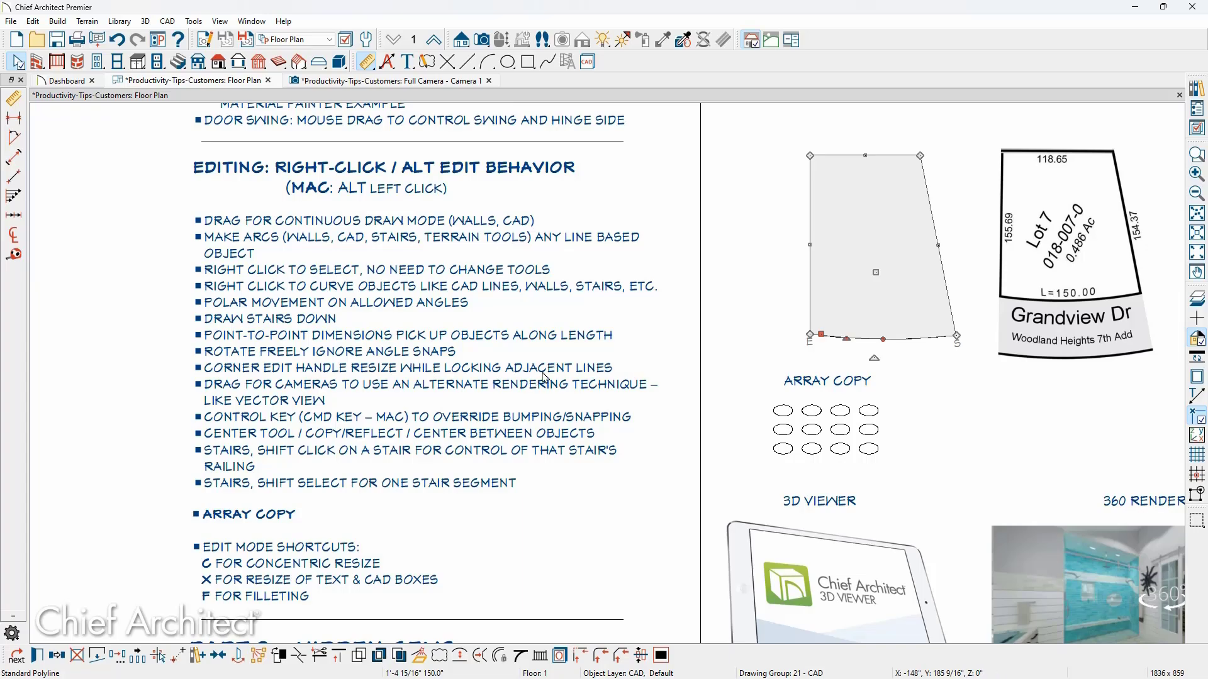
Step: Enlarge the base cabinet in the kitchen corner in both directions from its free front corner, keeping the wall sides fixed
scroll(723, 317, "down", 2)
middle_click_drag(881, 253, 851, 458)
scroll(979, 221, "up", 5)
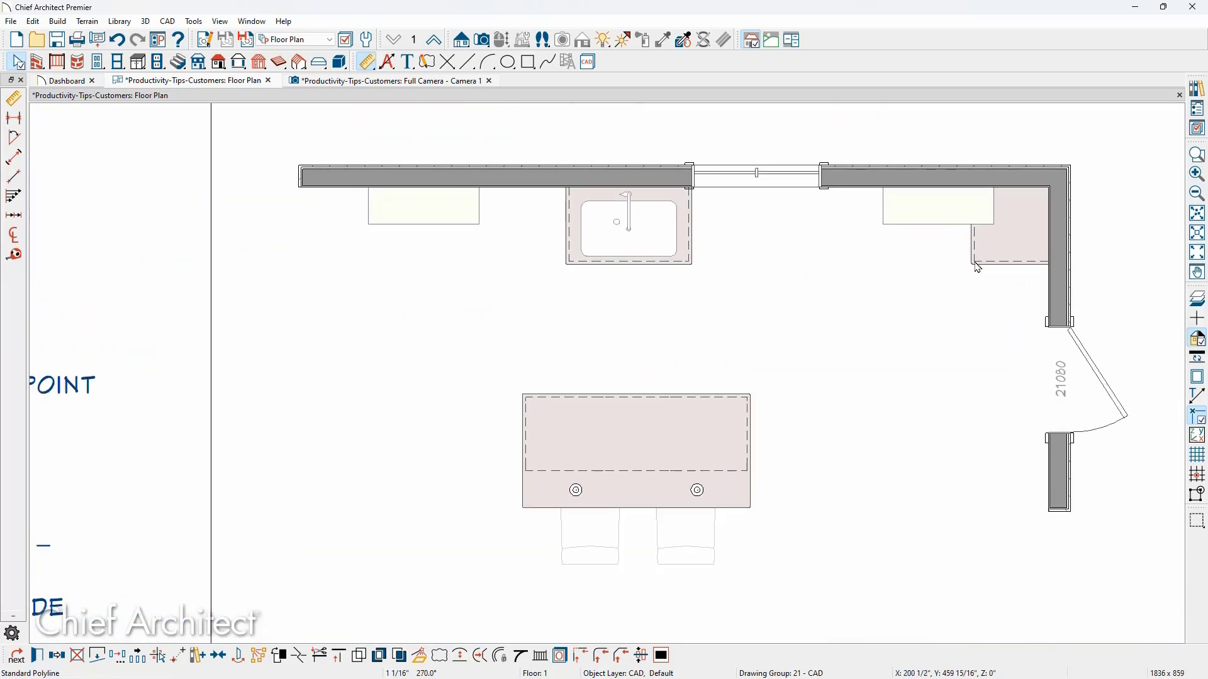
left_click(988, 260)
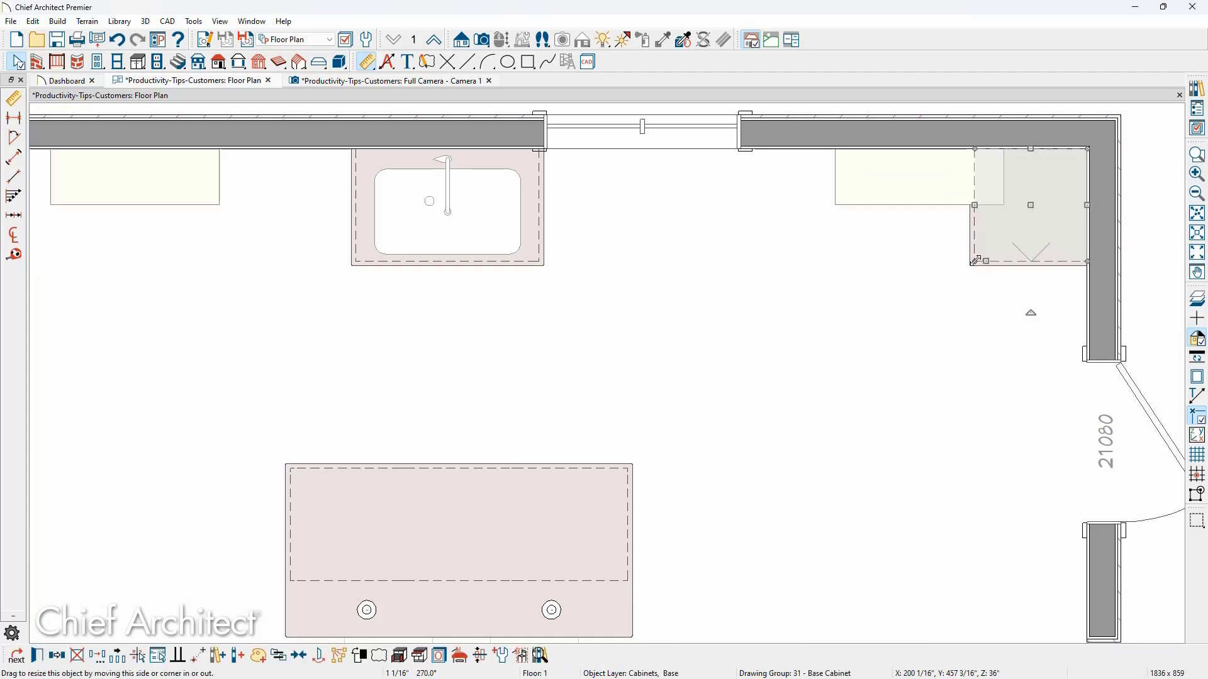
left_click_drag(976, 260, 951, 268)
scroll(968, 272, "down", 9)
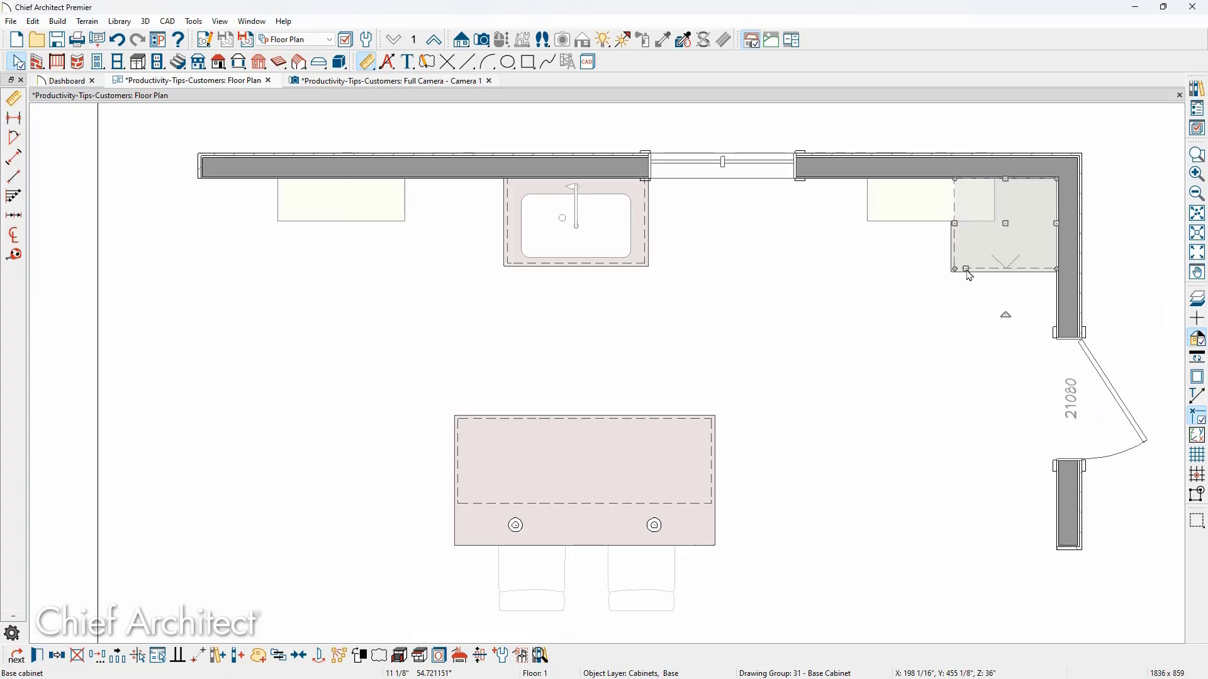
Step: Create a full camera view looking across the kitchen island, and replace it with a similar view in the alternate Vector View rendering
middle_click_drag(816, 359, 1049, 231)
middle_click_drag(745, 553, 878, 248)
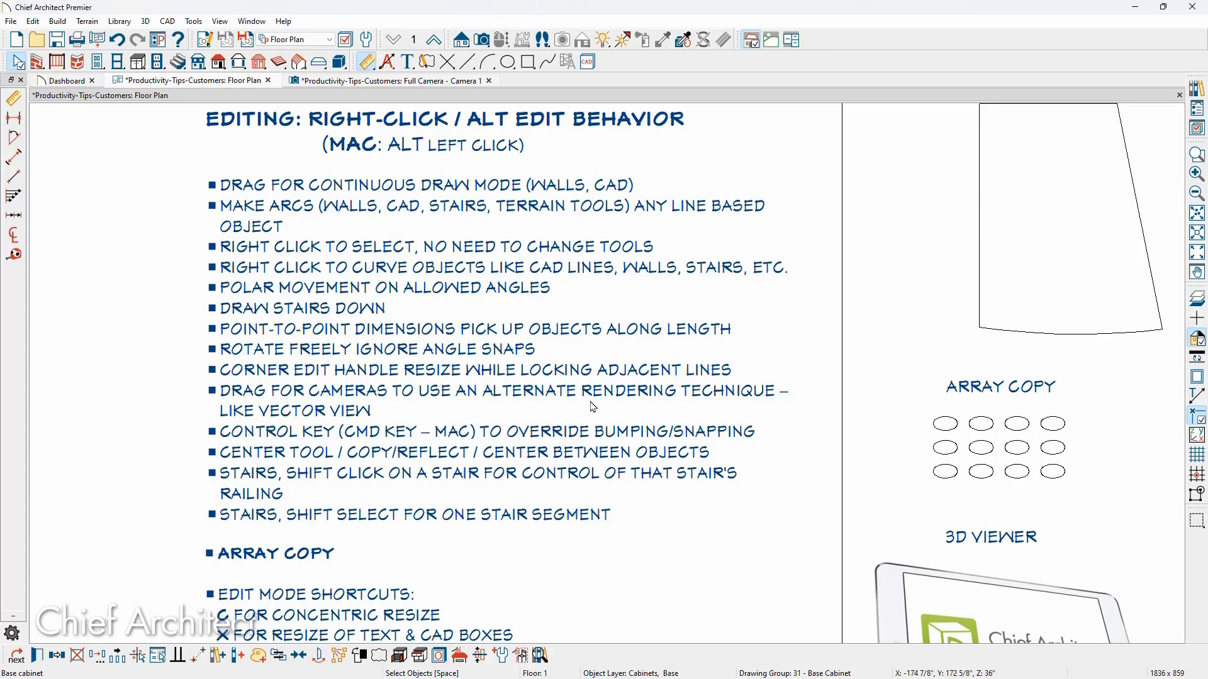
scroll(593, 406, "down", 2)
middle_click_drag(903, 231, 553, 426)
middle_click_drag(583, 377, 557, 491)
left_click(480, 40)
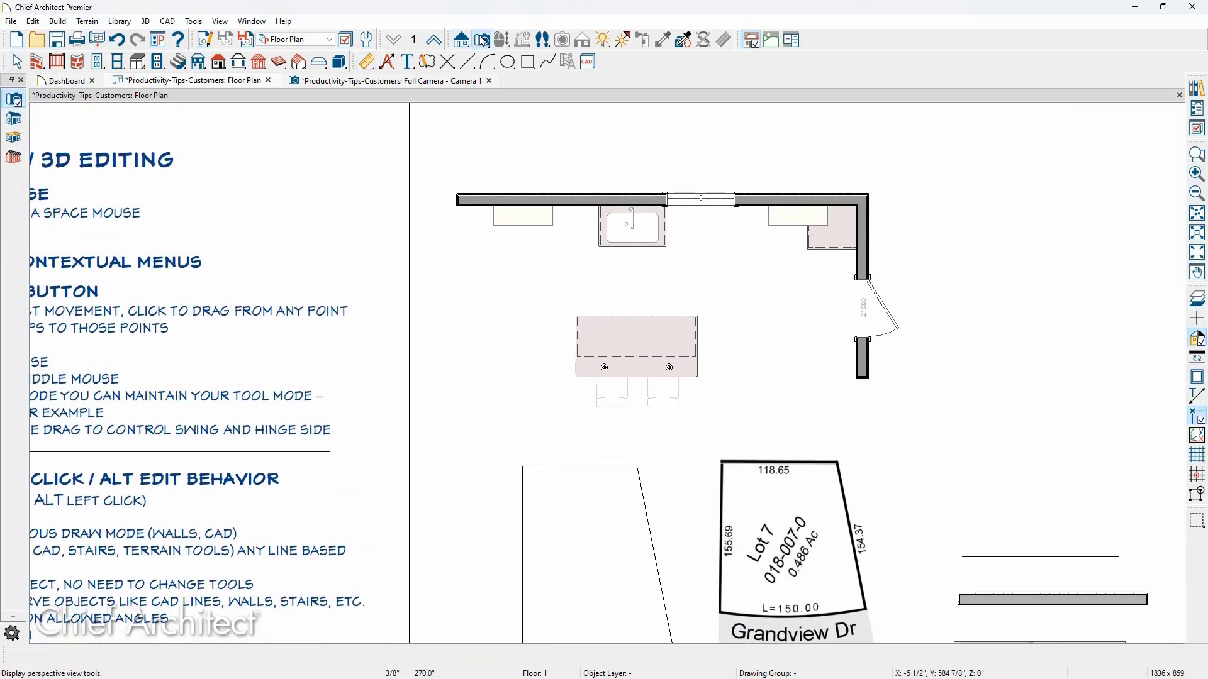
left_click_drag(493, 413, 619, 329)
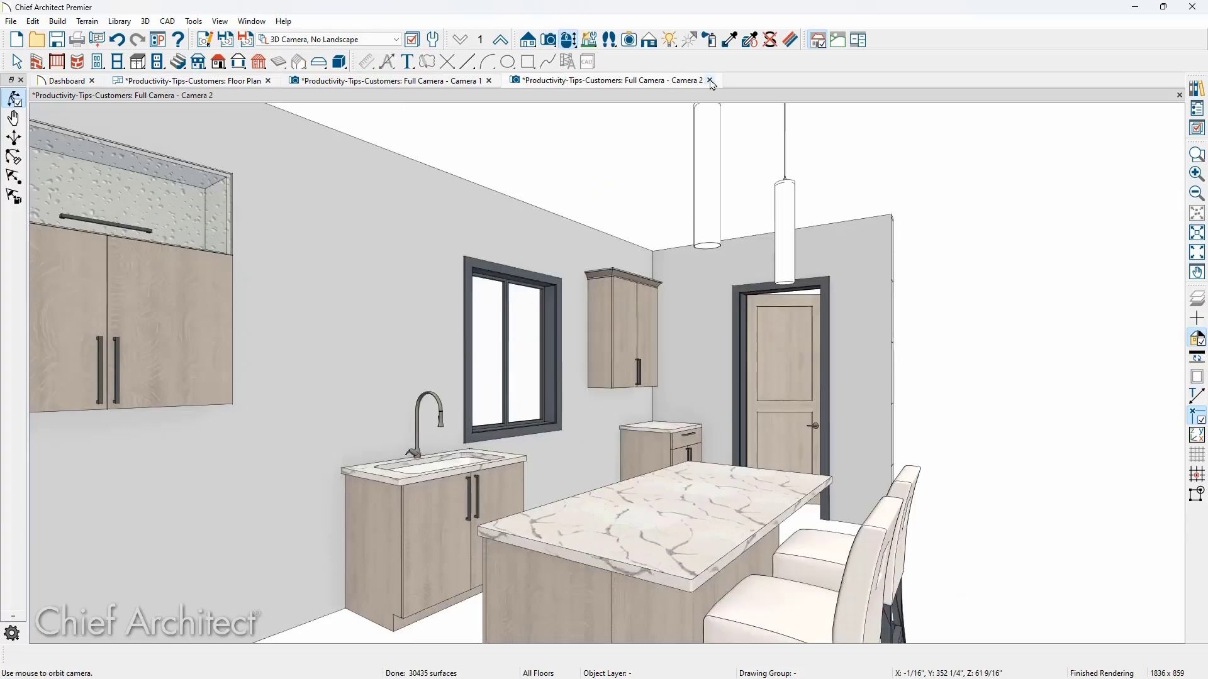
left_click(709, 81)
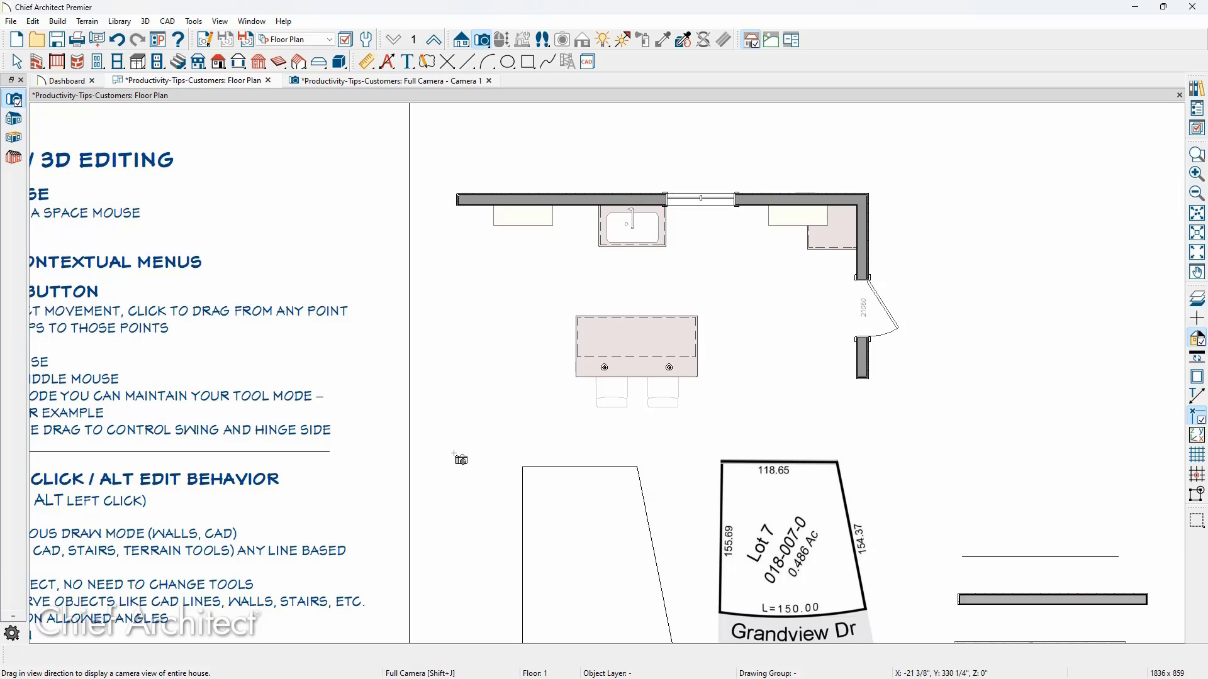
left_click_drag(454, 454, 603, 348)
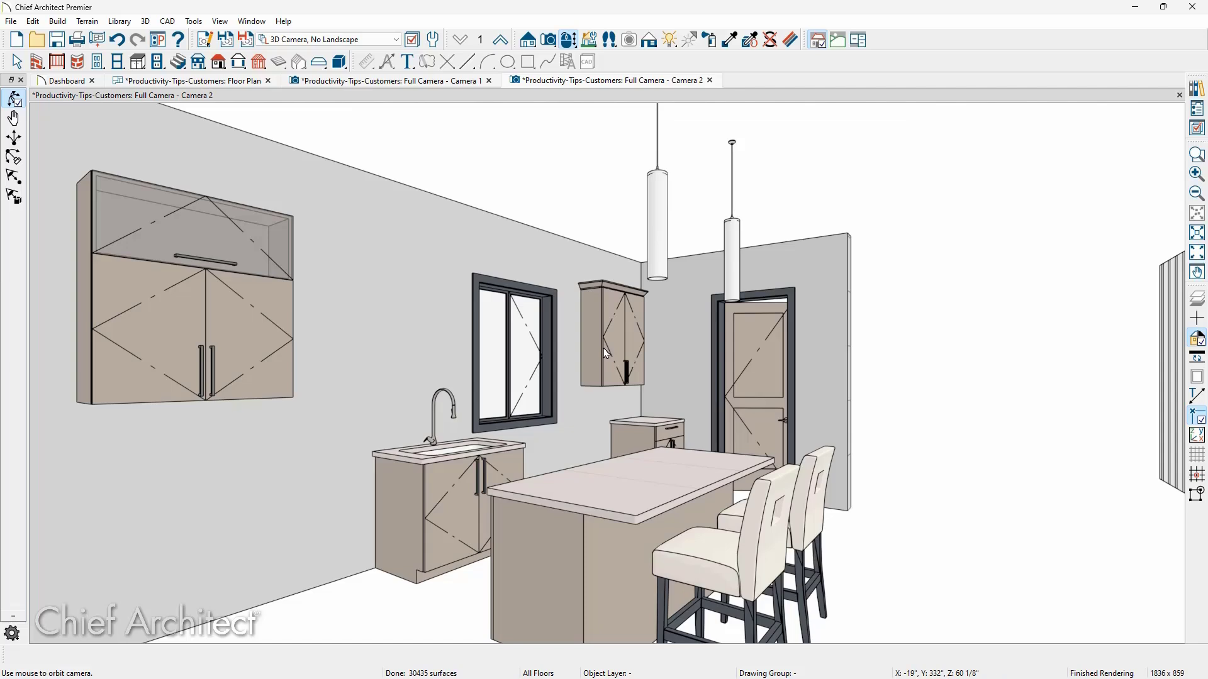
Step: Review the Alternate Rendering Technique options in the Full Camera default settings
left_click(433, 40)
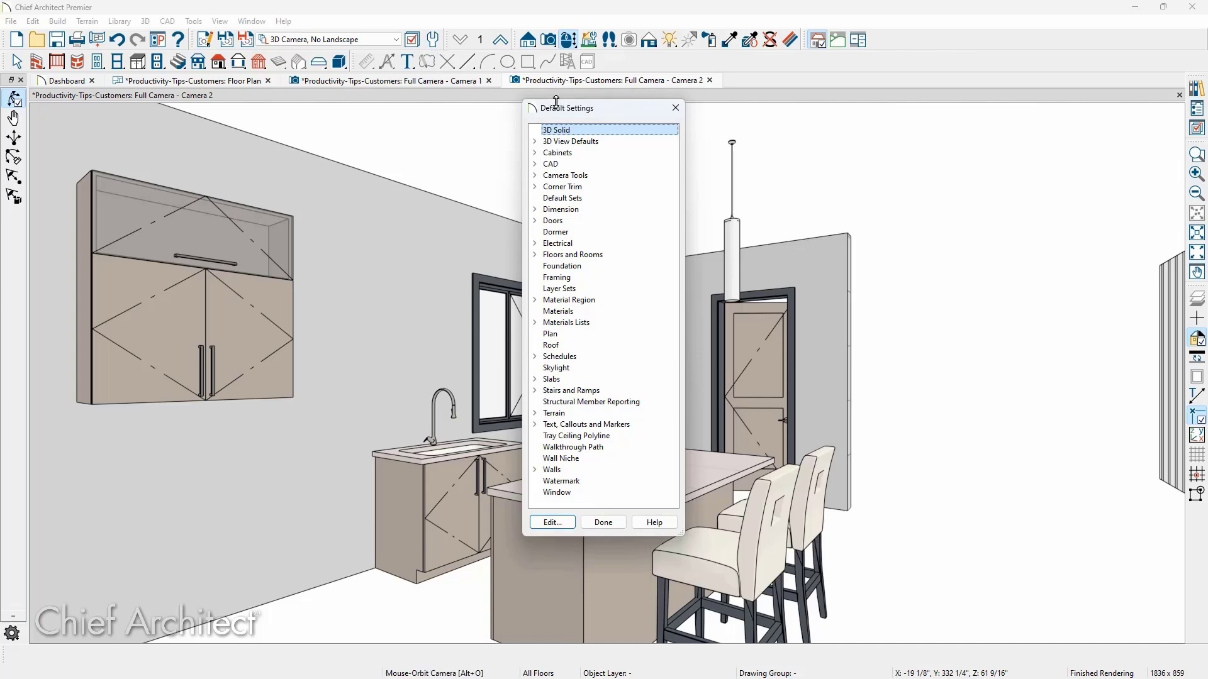
left_click_drag(568, 117, 71, 94)
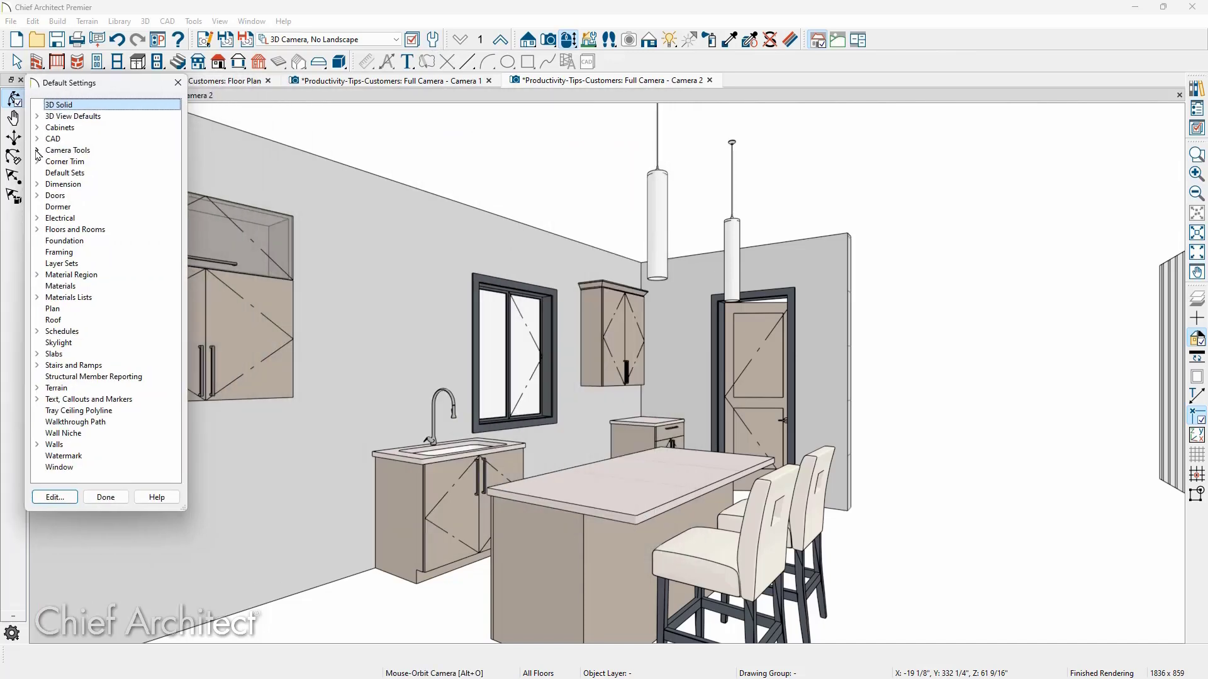
left_click(36, 150)
double_click(84, 163)
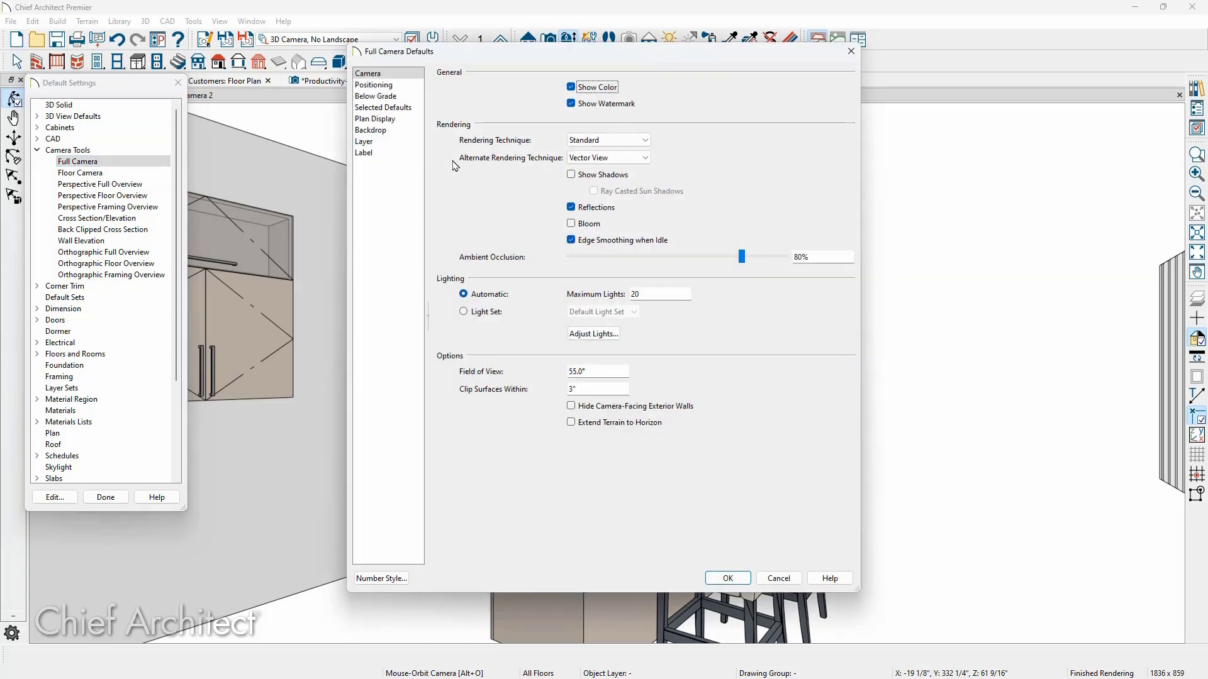
left_click(595, 160)
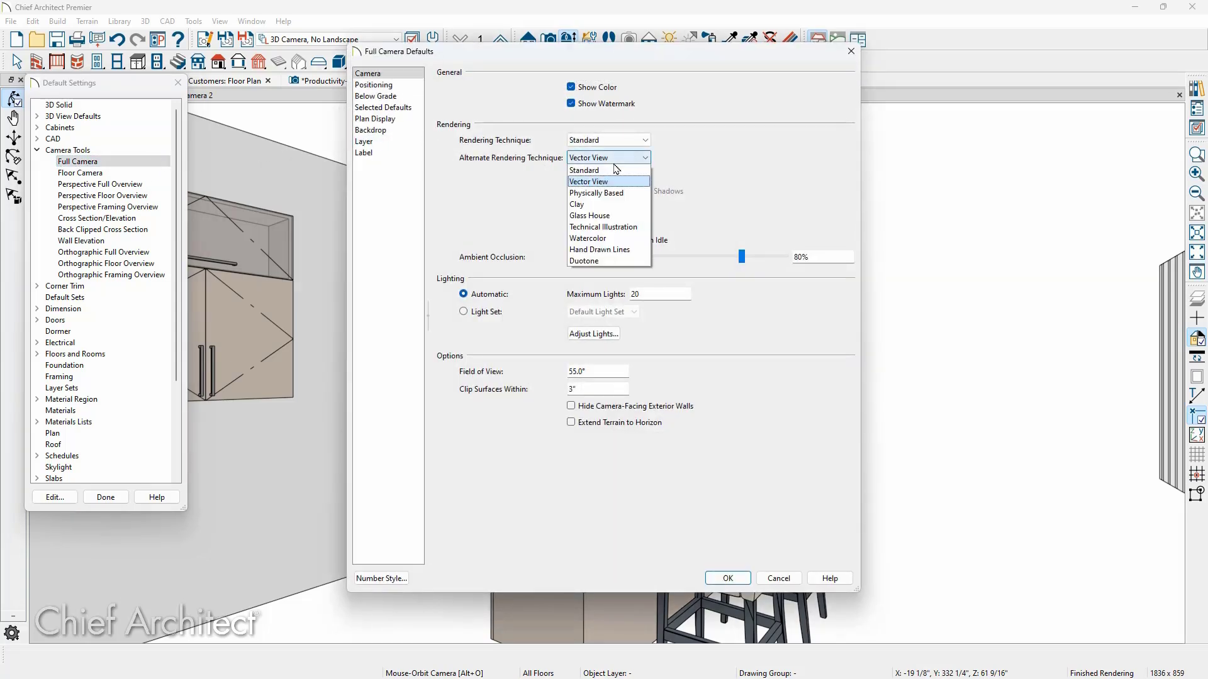
left_click(614, 164)
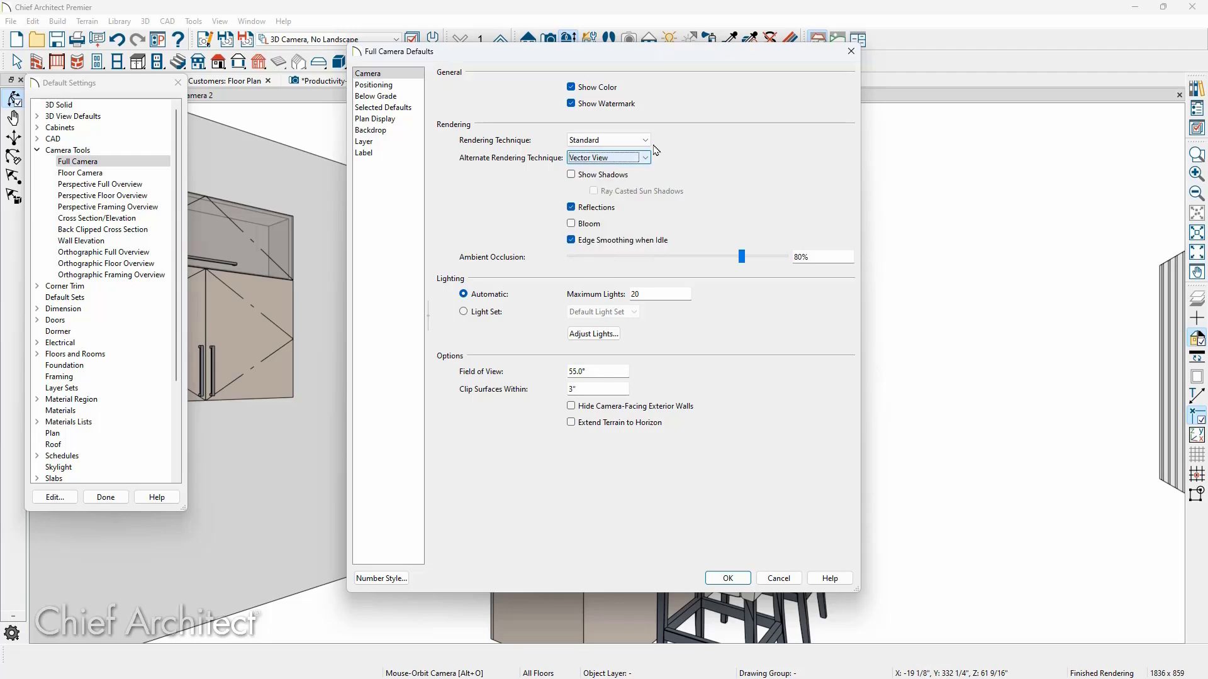
left_click(851, 51)
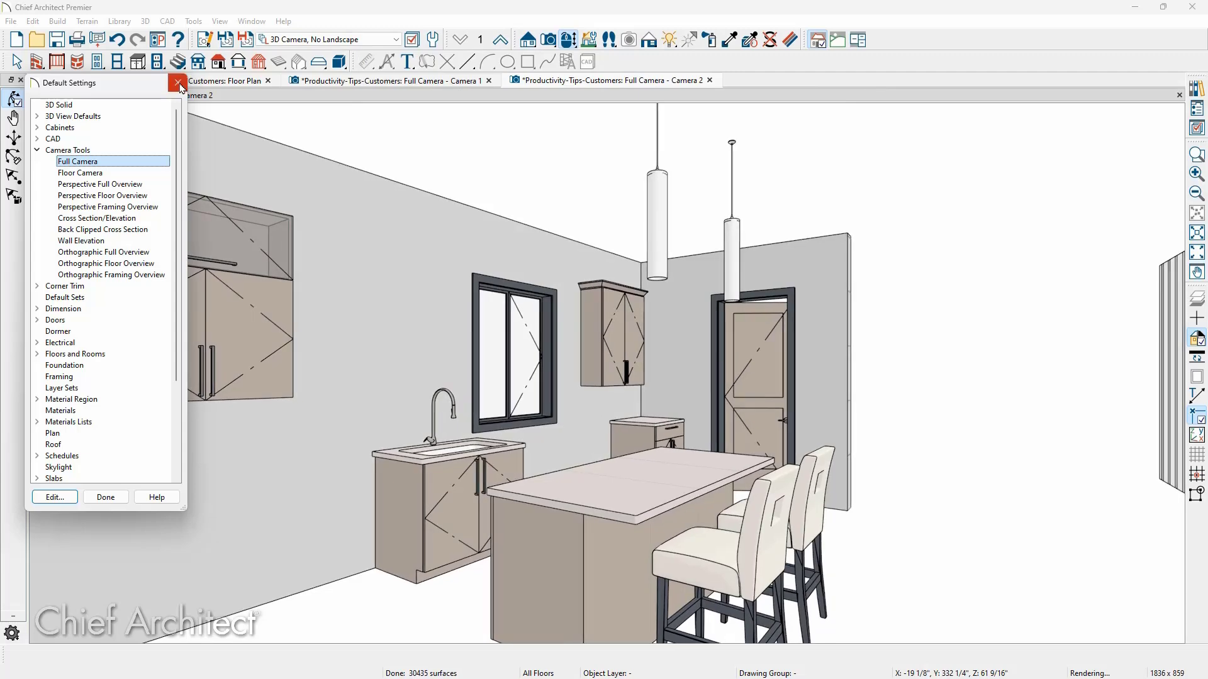
left_click(178, 83)
Step: Close the second camera view and bring the right-click editing notes in the floor plan into view
left_click(708, 81)
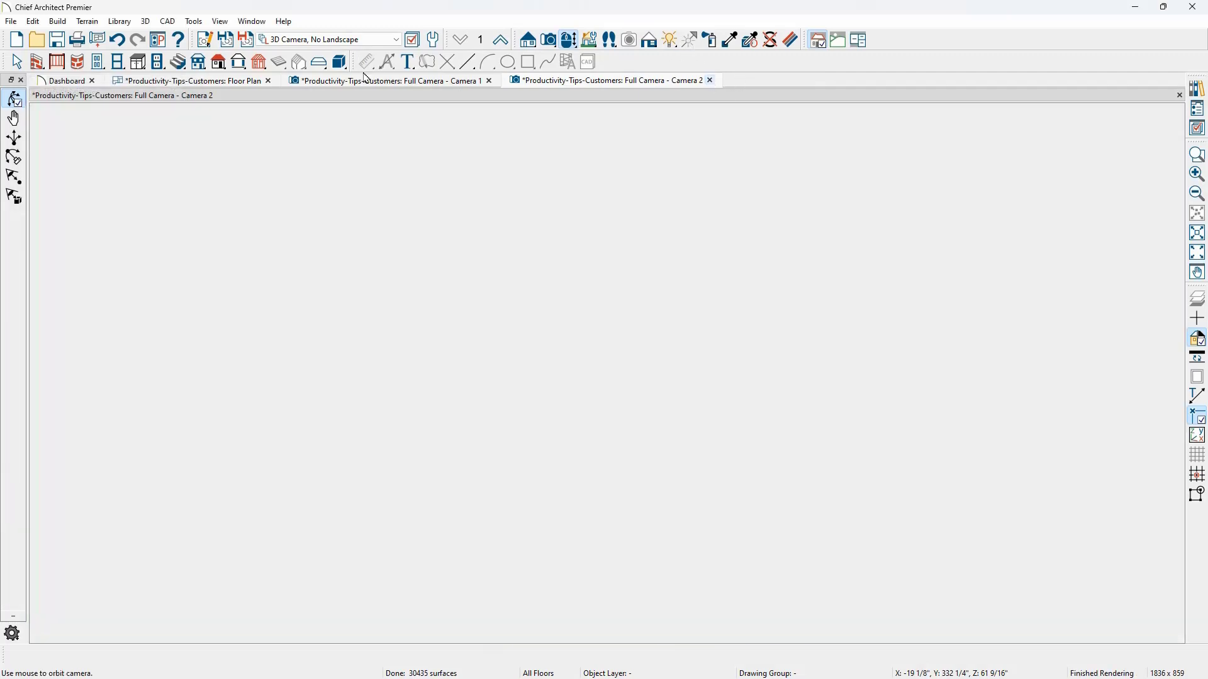
middle_click_drag(431, 344, 531, 176)
middle_click_drag(479, 487, 478, 347)
middle_click_drag(466, 512, 476, 464)
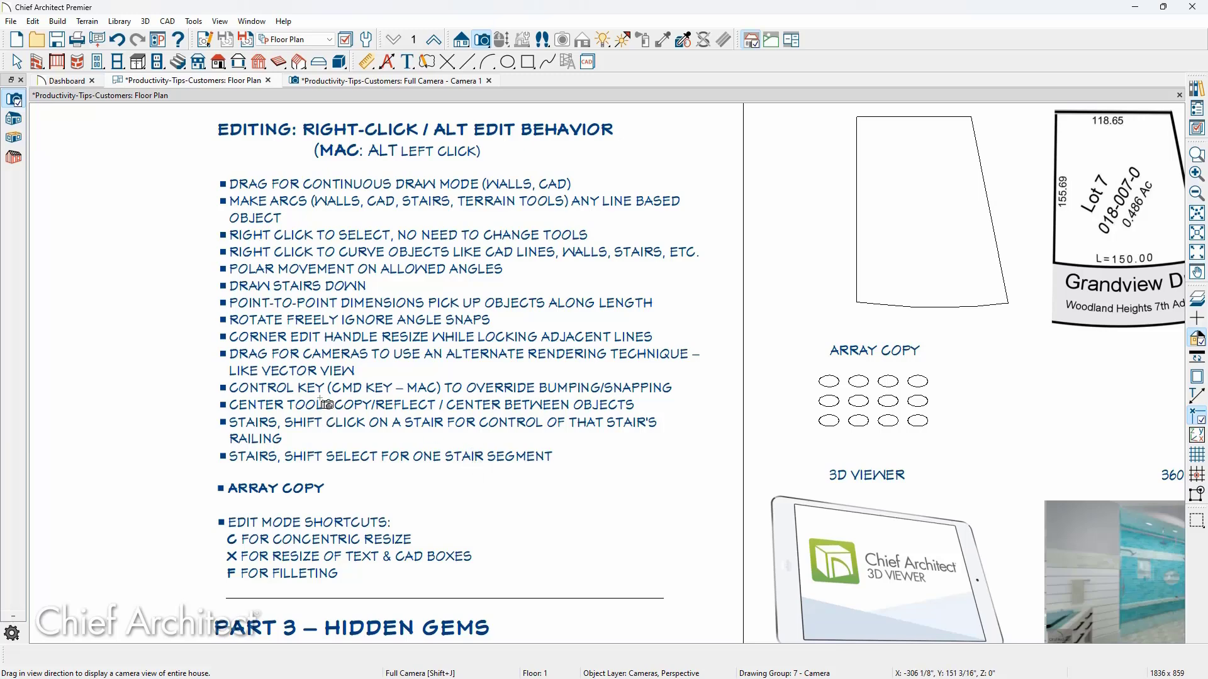
Step: Move the closed lot outline polyline about 10 5/8 inches diagonally down and to the left, overriding snapping
key("space")
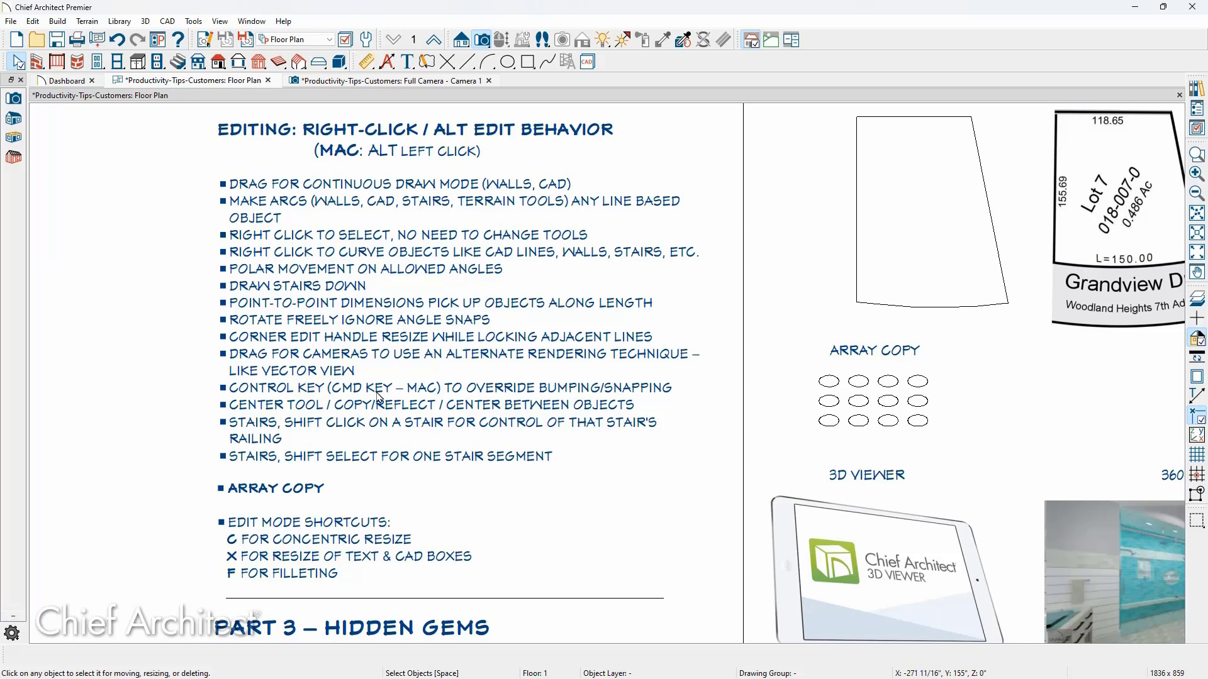
left_click(990, 212)
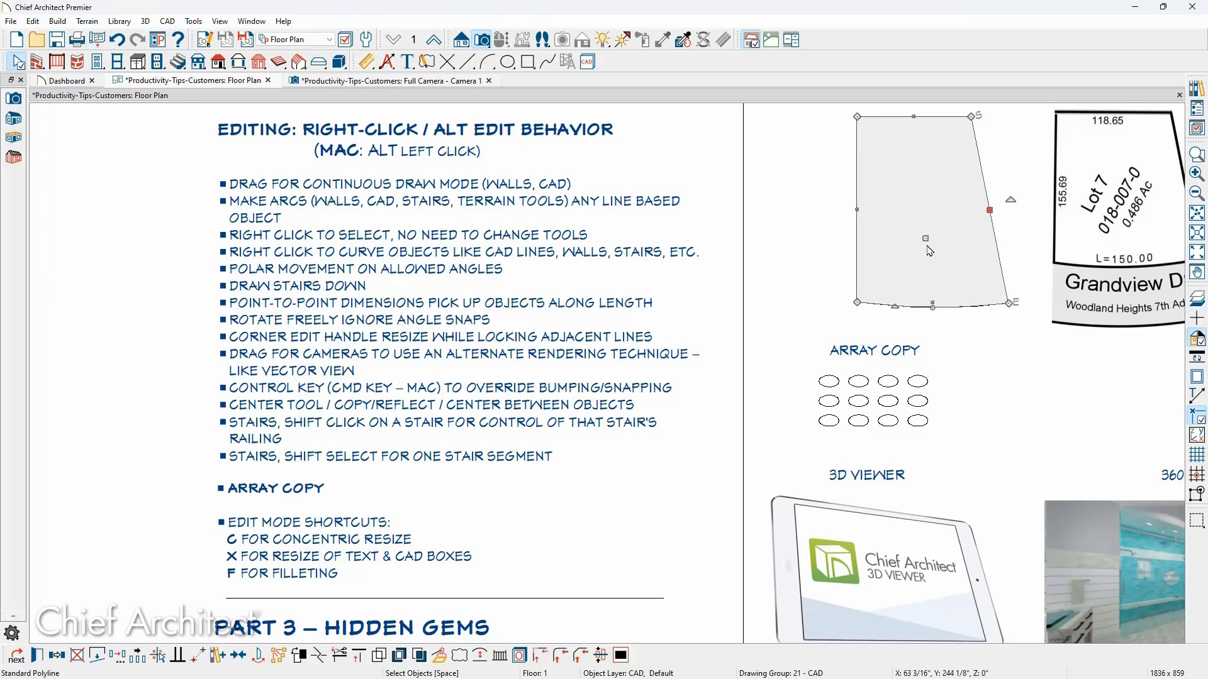
mouse_move(925, 239)
left_mouse_down()
mouse_move(904, 255)
mouse_move(907, 274)
mouse_move(943, 261)
mouse_move(877, 251)
mouse_move(908, 246)
left_mouse_up()
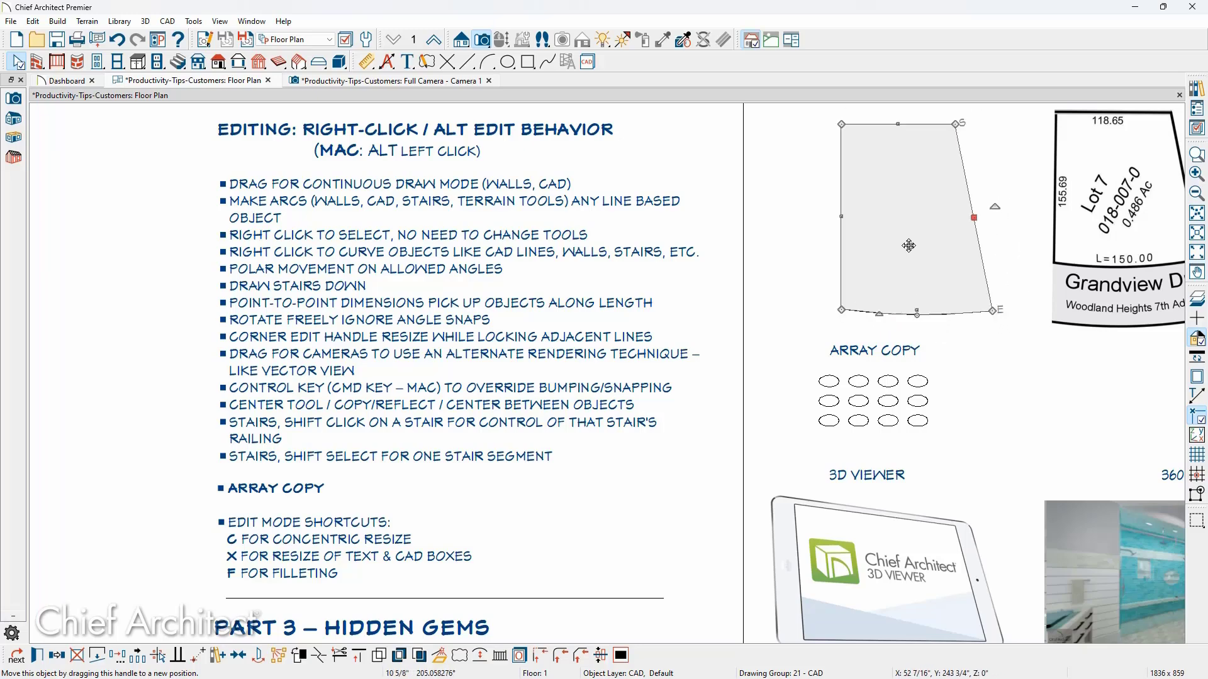
key("Escape")
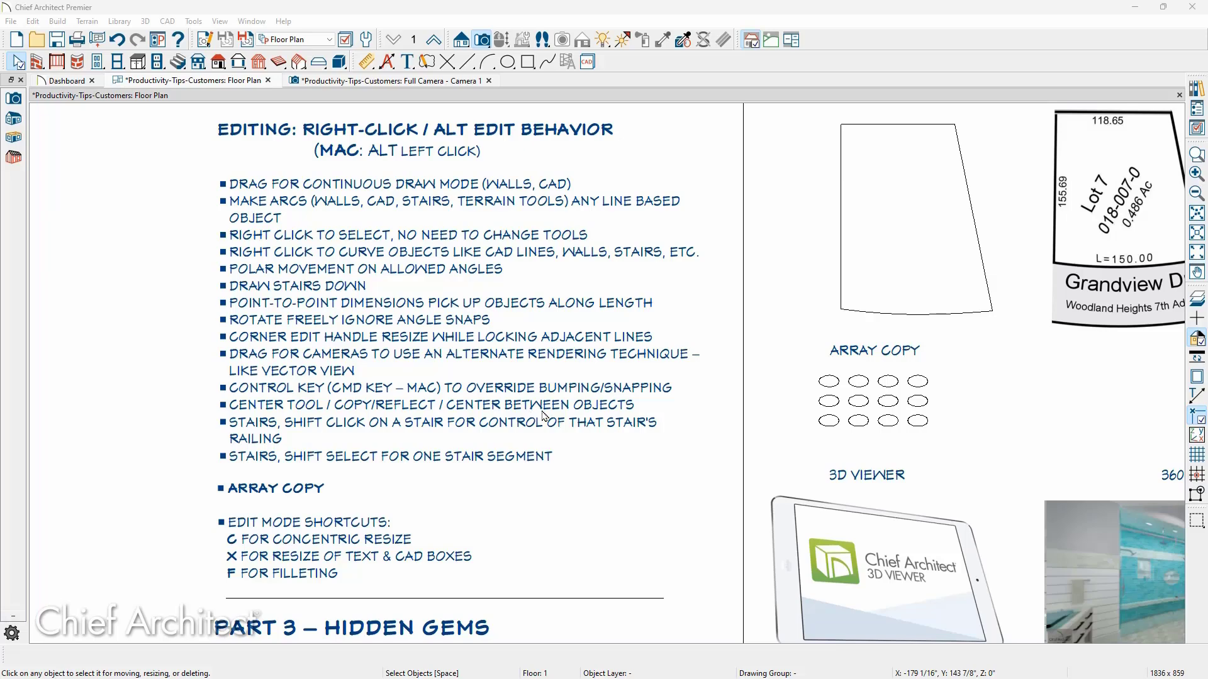
Step: Slide the wall cabinet near the kitchen corner about 7 1/2 inches along the wall toward the window, overlapping the corner base cabinet
scroll(704, 377, "down", 2)
middle_click_drag(918, 228, 761, 496)
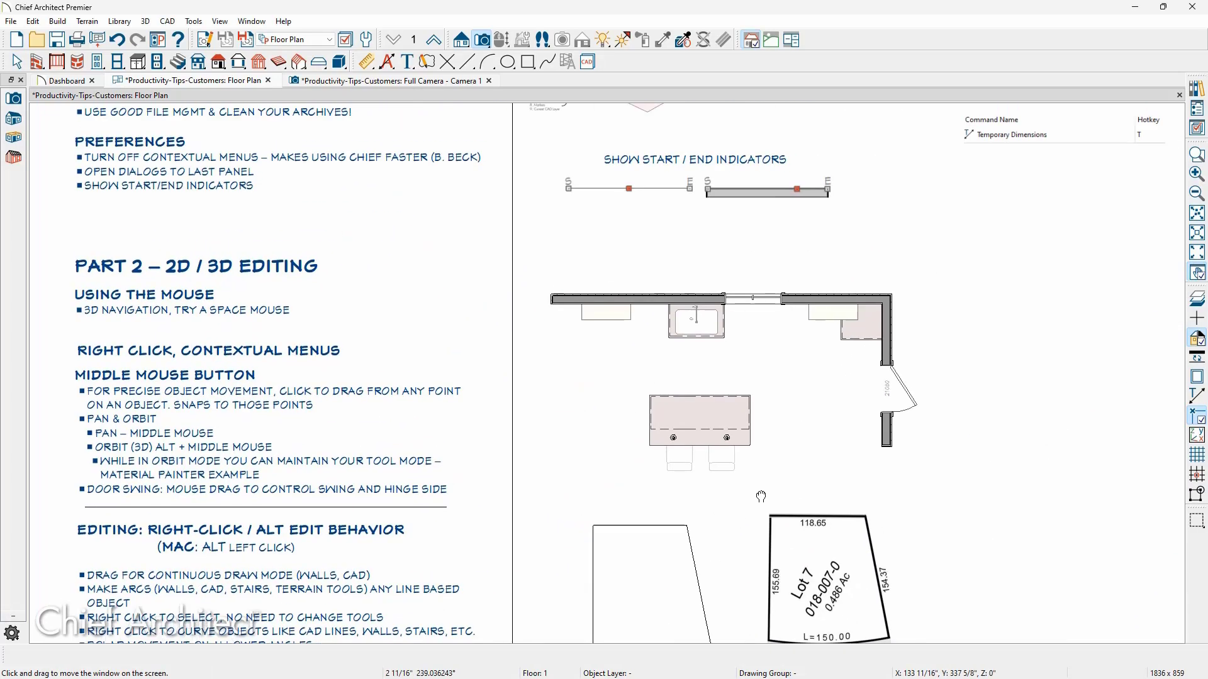
scroll(679, 319, "up", 3)
scroll(679, 316, "up", 2)
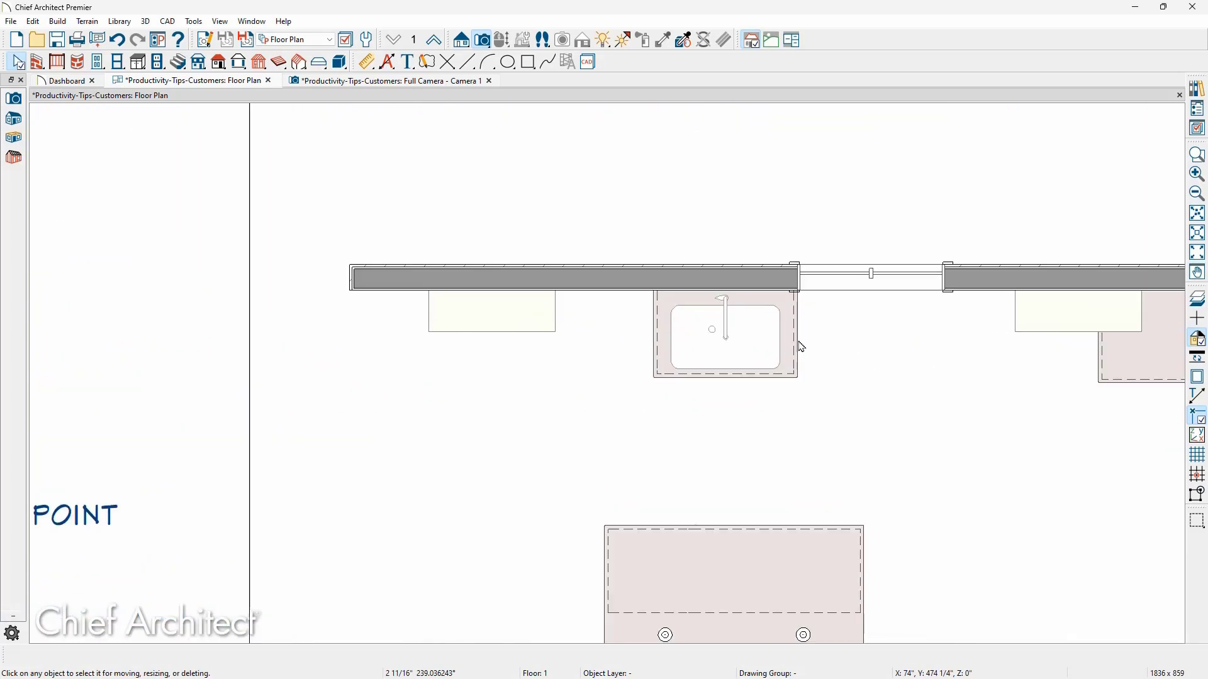
middle_click_drag(777, 357, 533, 395)
scroll(840, 350, "up", 1)
left_click(855, 351)
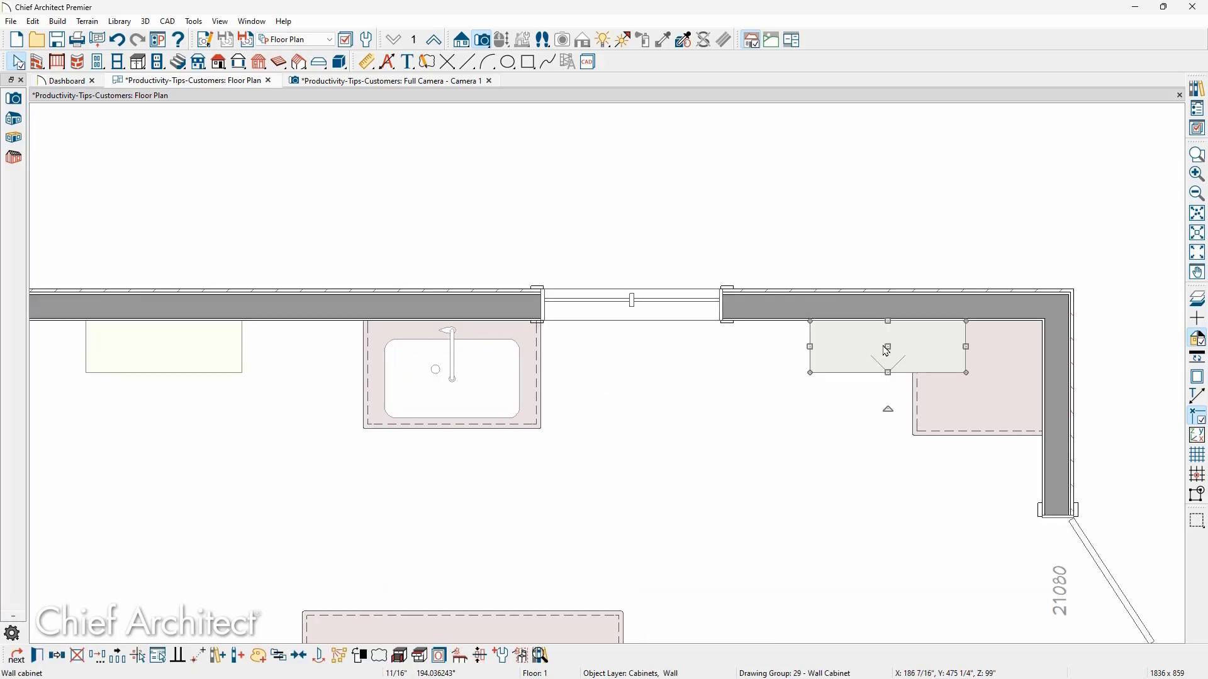
left_click_drag(887, 347, 863, 359)
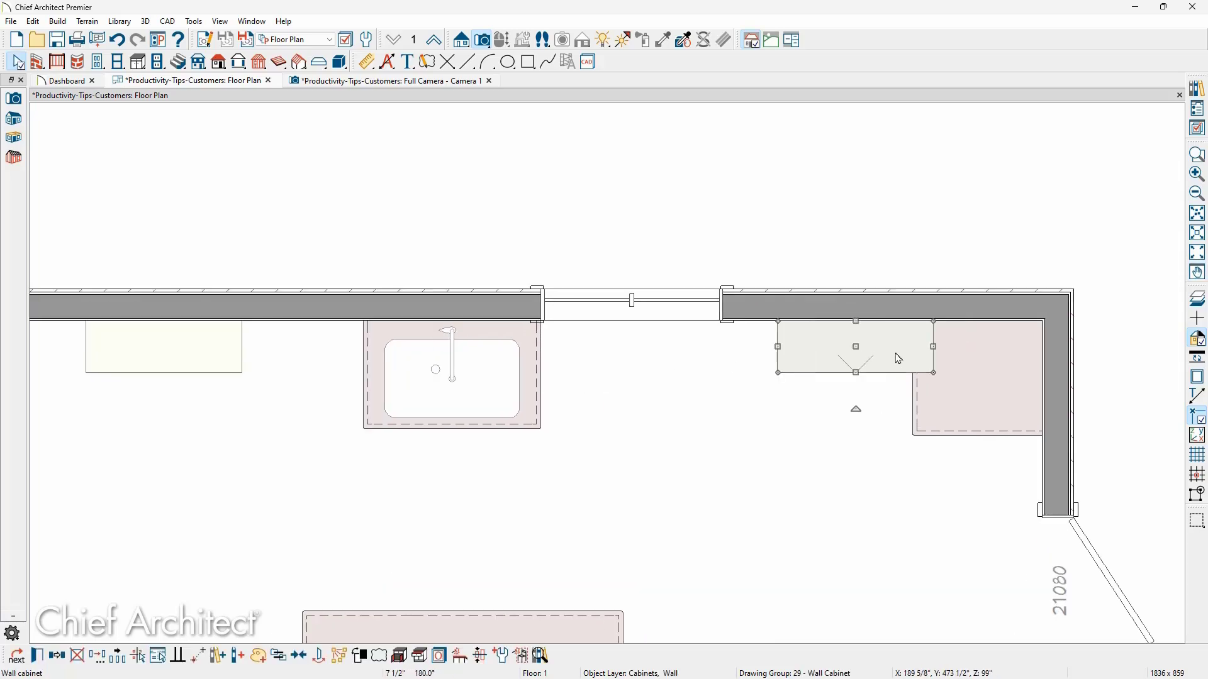
key("Escape")
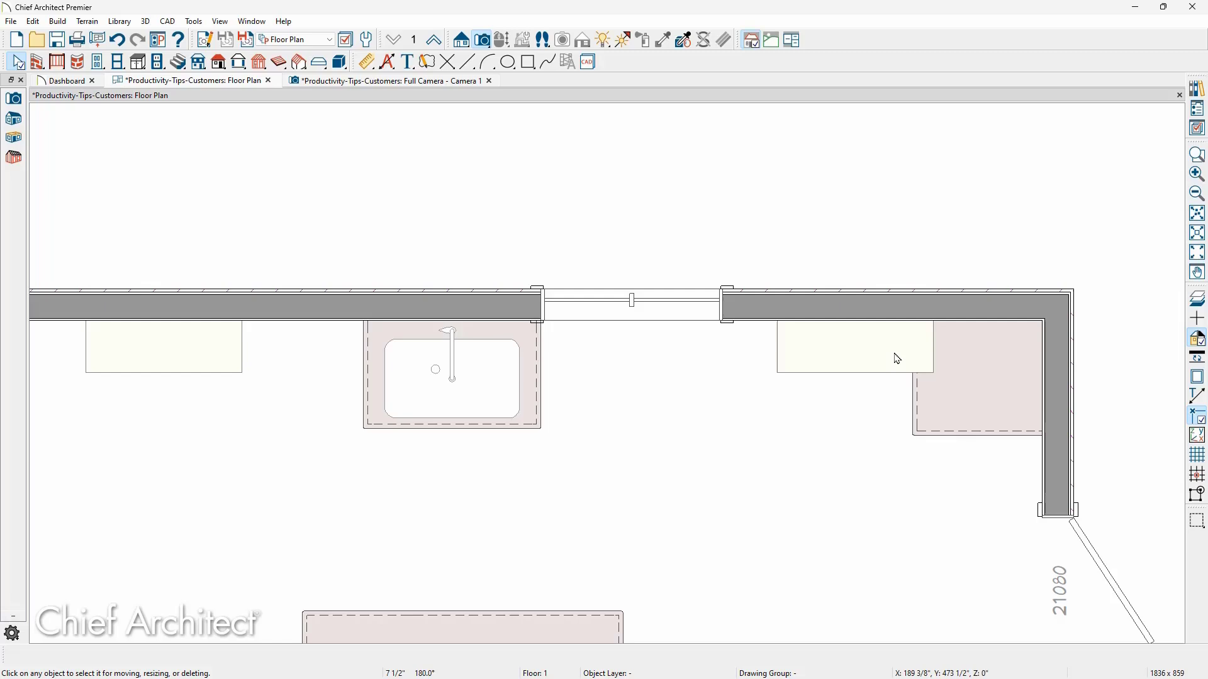
Step: Delete the base cabinet in the kitchen corner
scroll(898, 359, "up", 3)
scroll(898, 358, "up", 1)
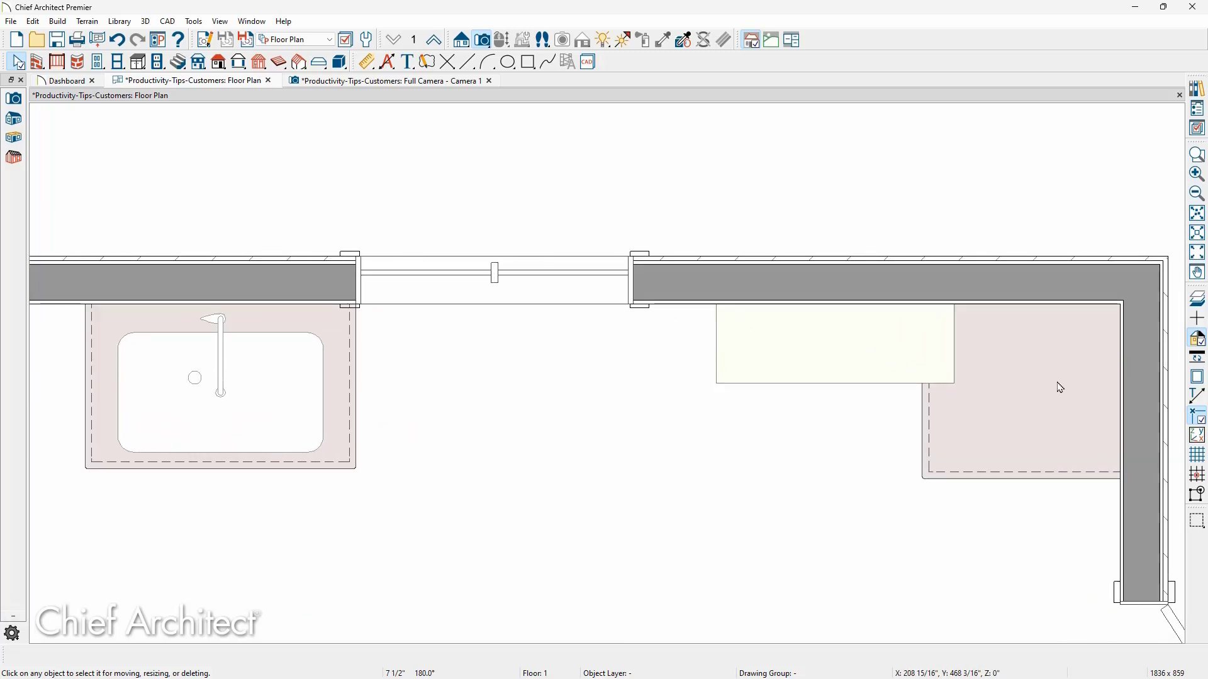
left_click(1038, 405)
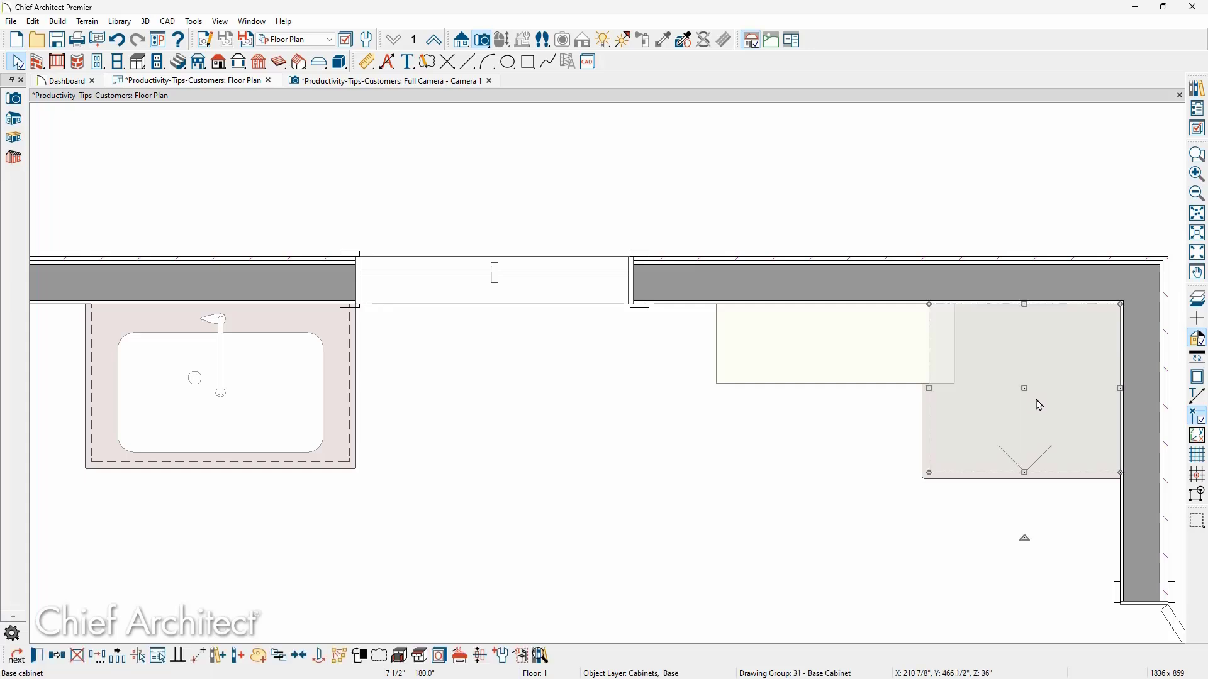
key("Delete")
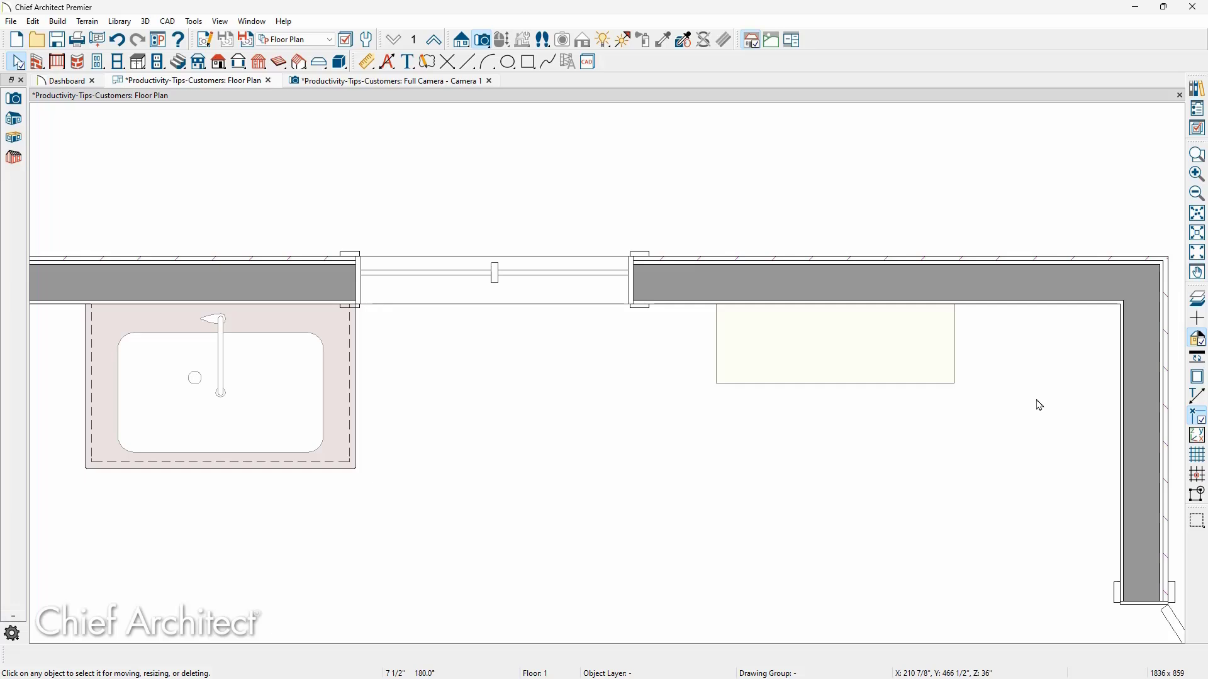
Step: Center the wall cabinet between two points, the window casing's outer edge and the inside corner of the walls
left_click(878, 377)
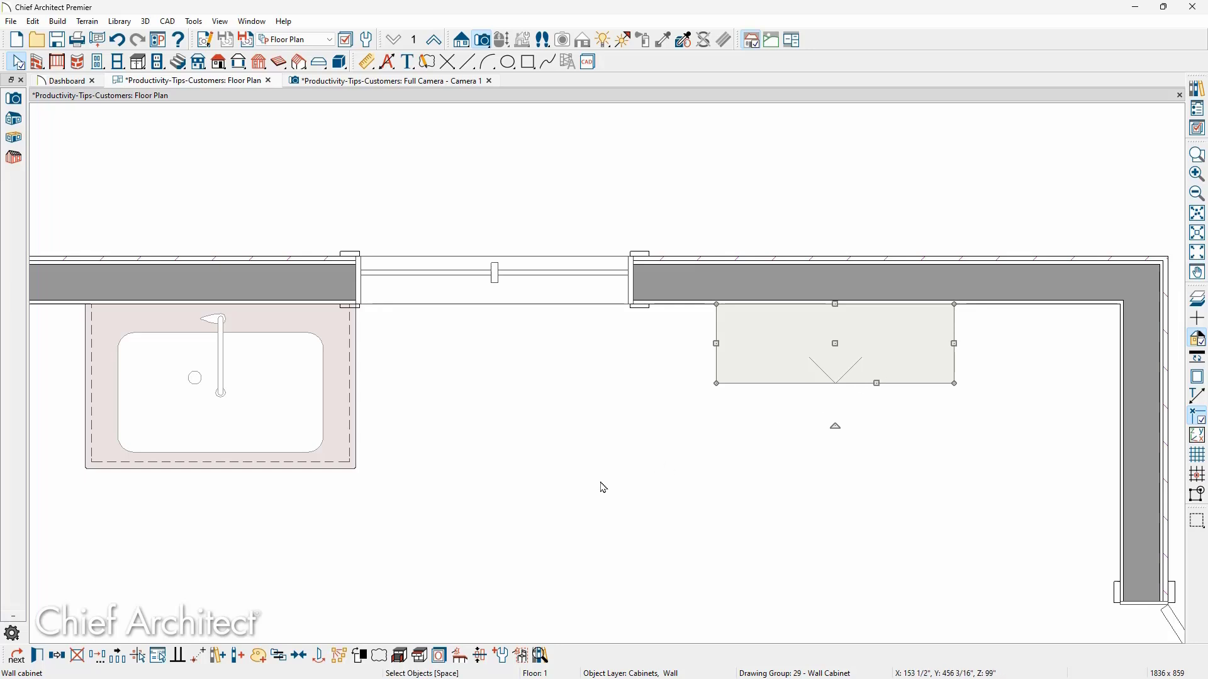
left_click(302, 655)
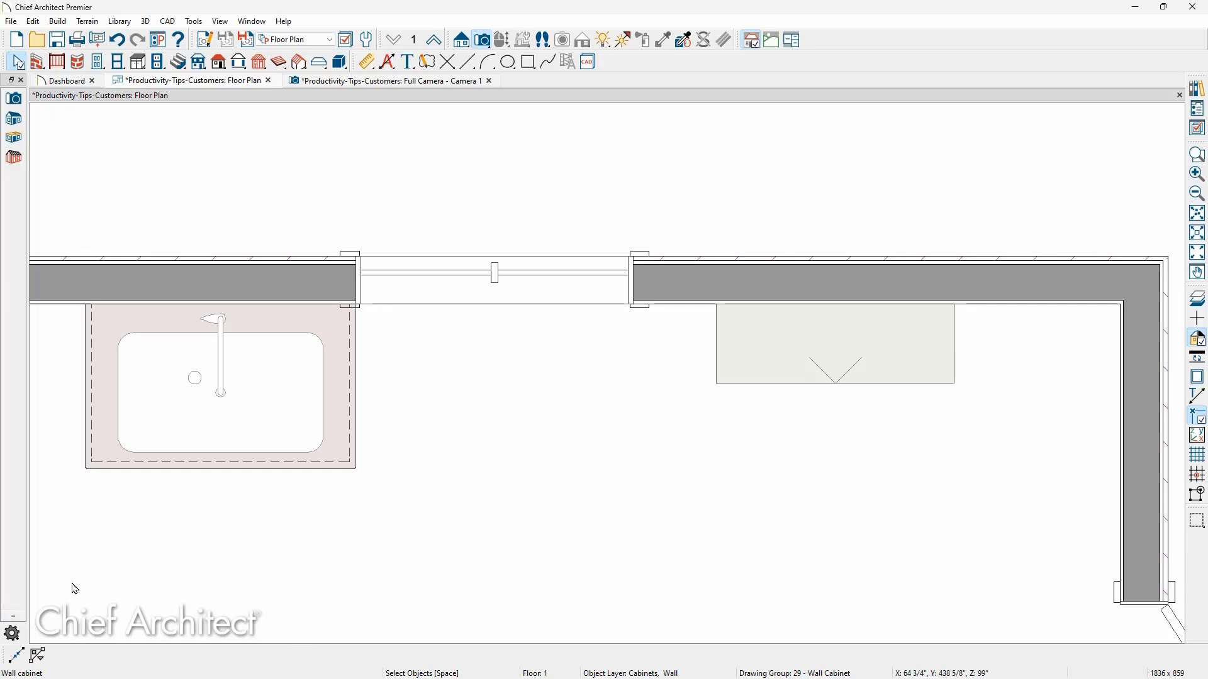
left_click(18, 655)
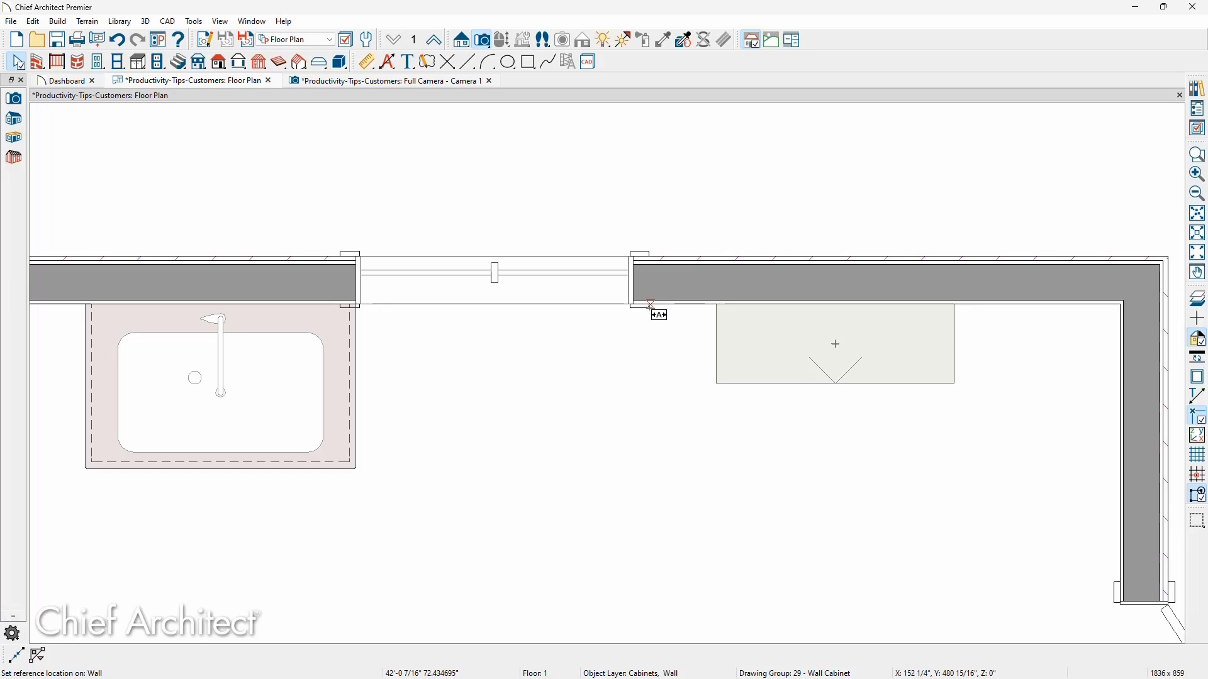
left_click(651, 306)
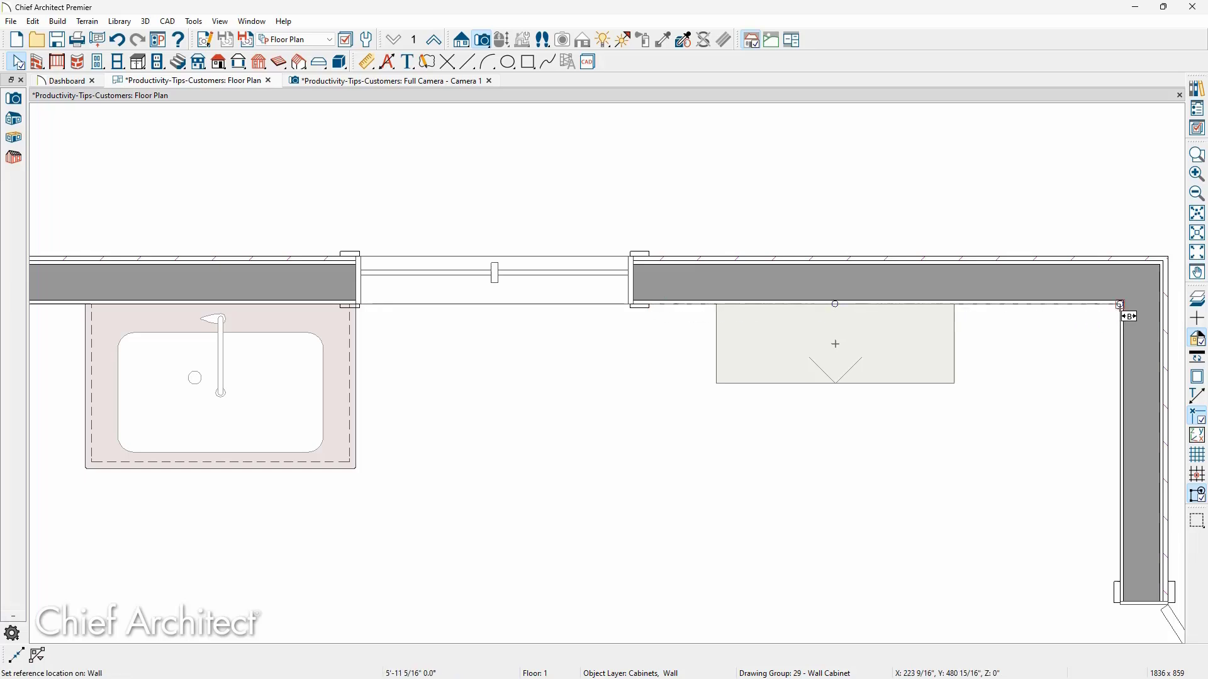
left_click(1120, 305)
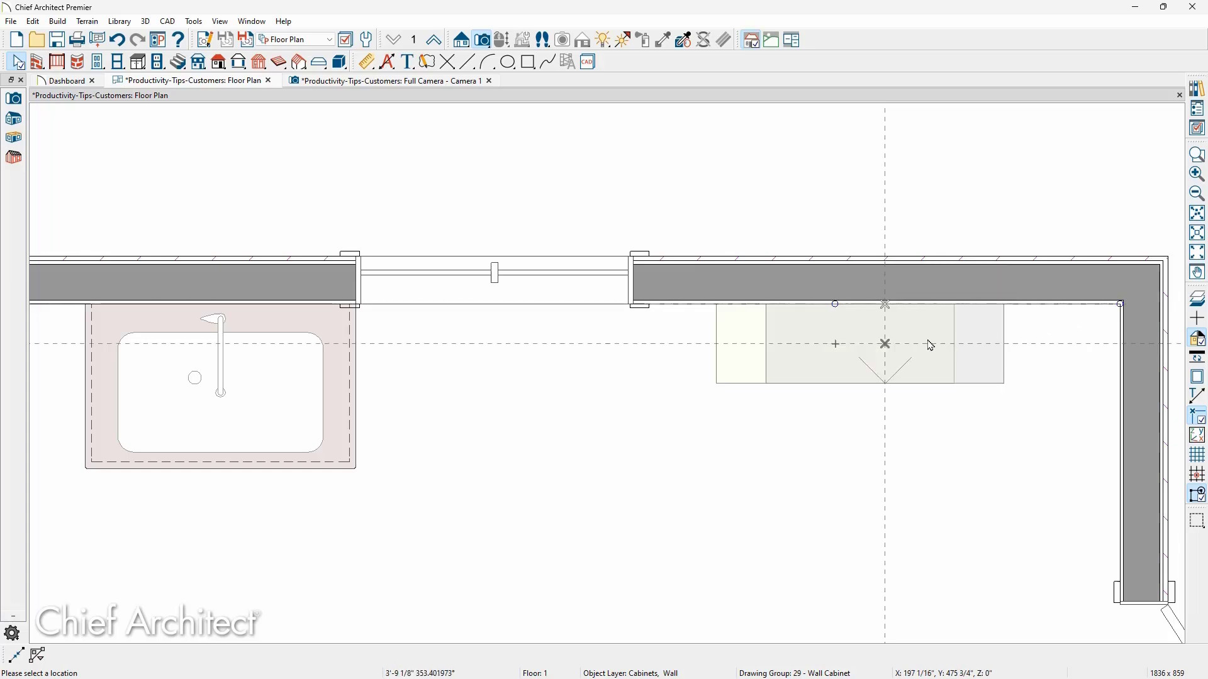
left_click(888, 351)
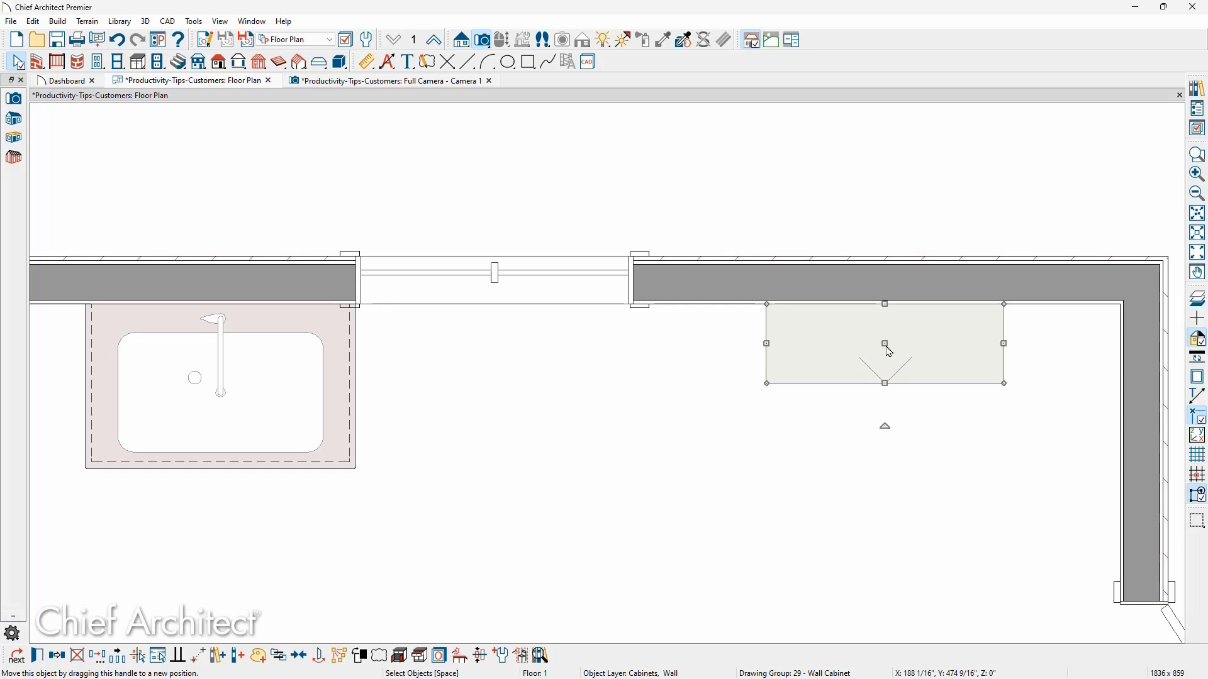
Step: Delete the wall cabinet on the far side of the sink base cabinet
scroll(925, 343, "down", 4)
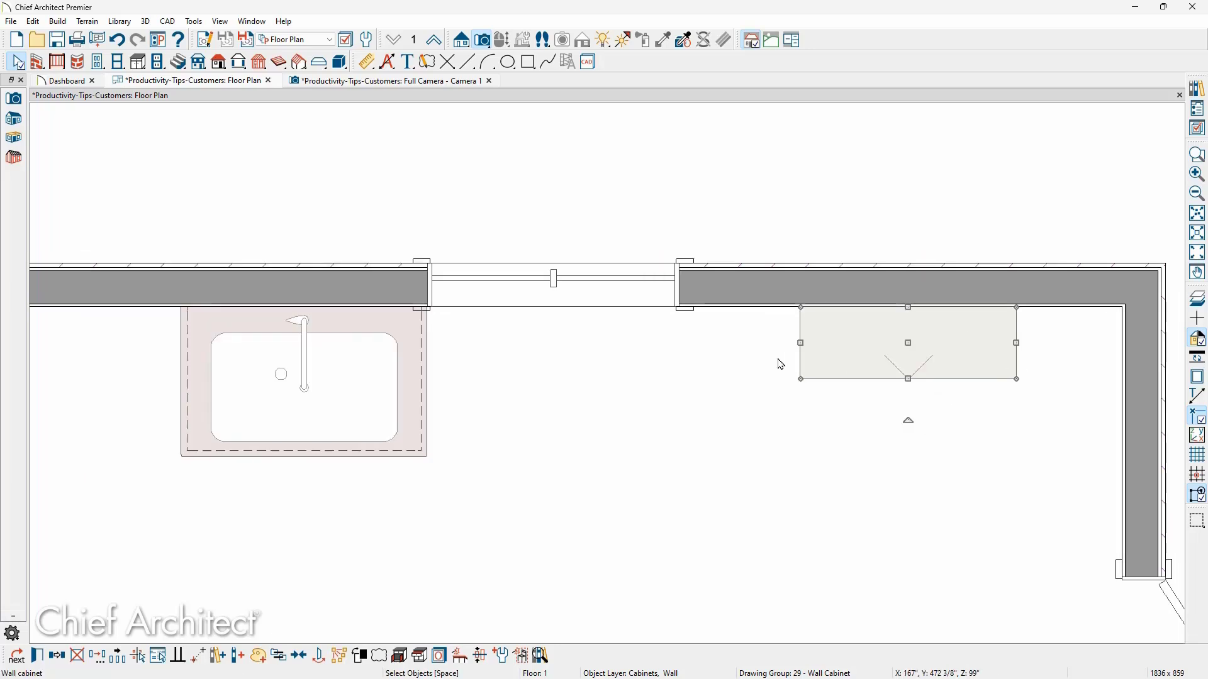
key("space")
left_click(314, 354)
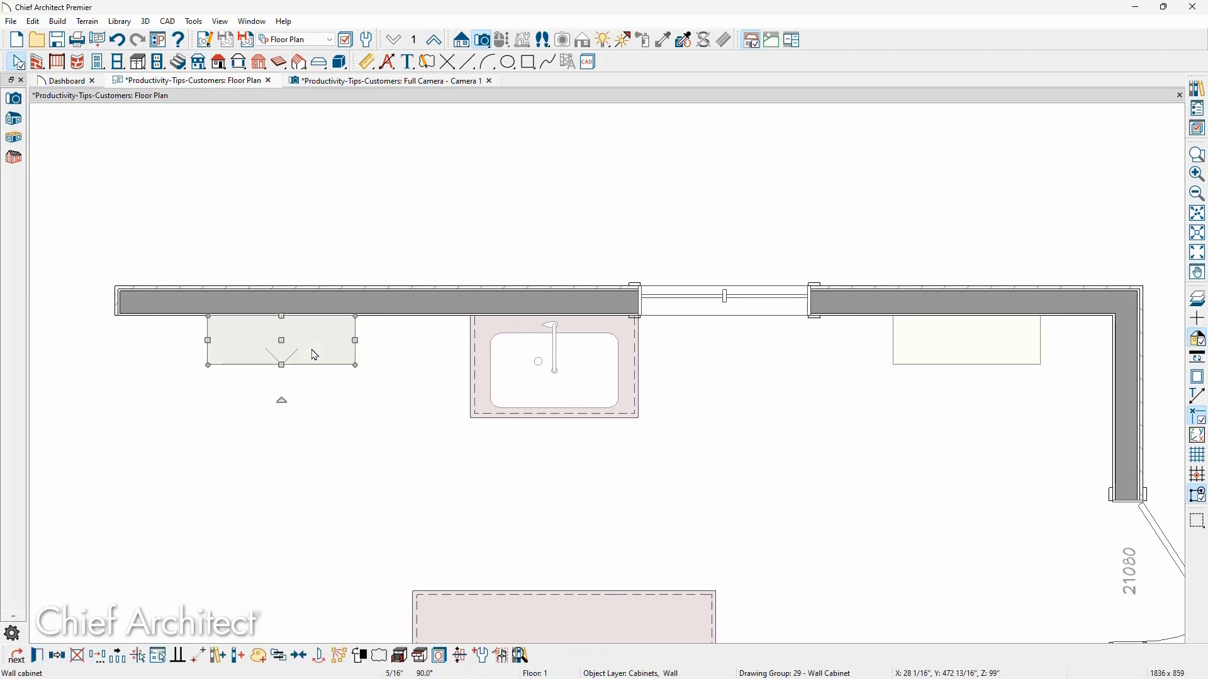
key("Escape")
Step: Create a reflected copy of the remaining wall cabinet about the window's centerline
left_click(928, 354)
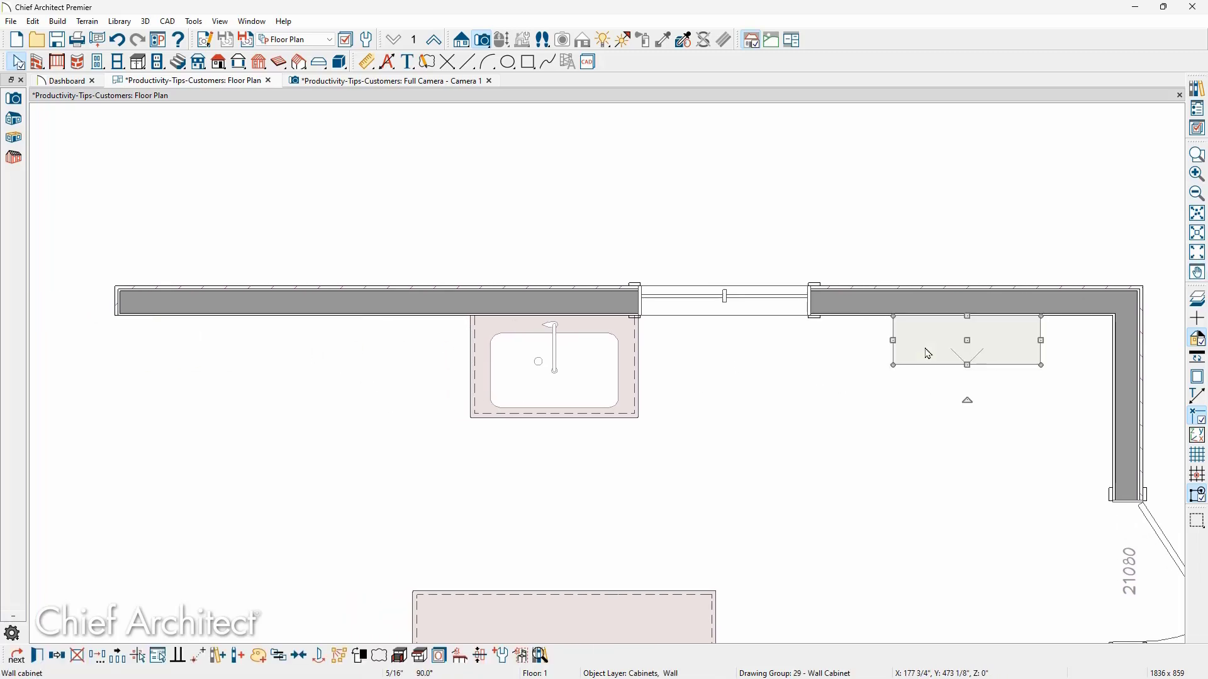
left_click(56, 656)
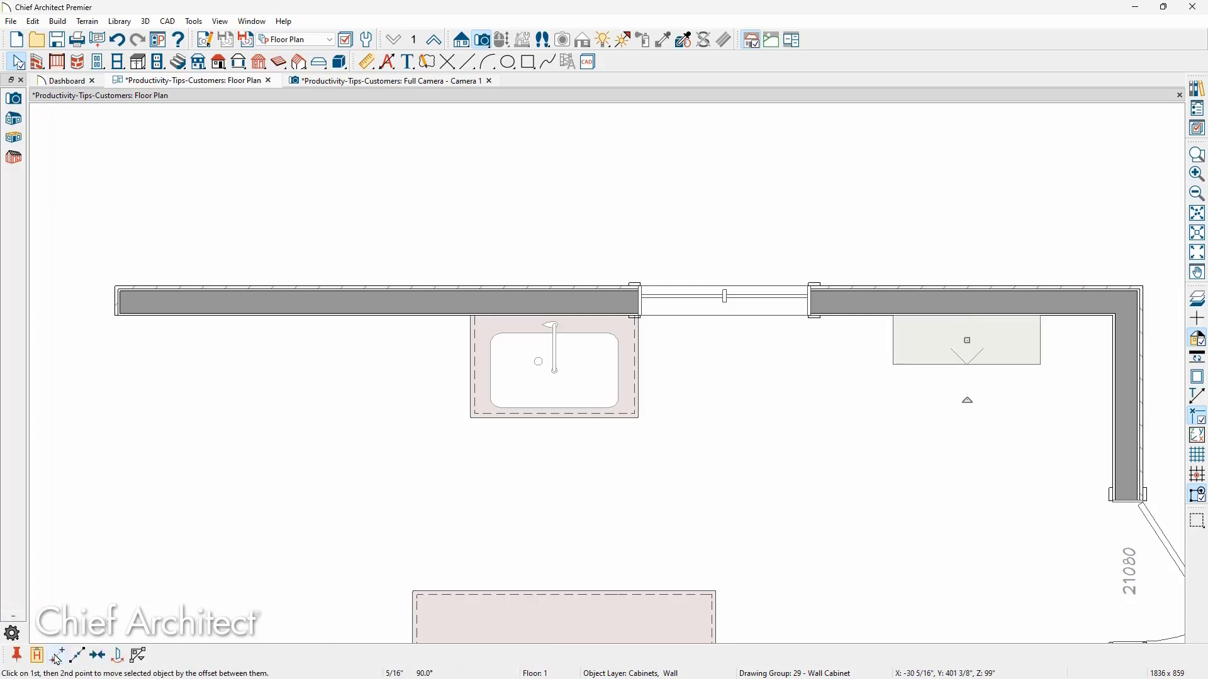
left_click(116, 661)
left_click(612, 346)
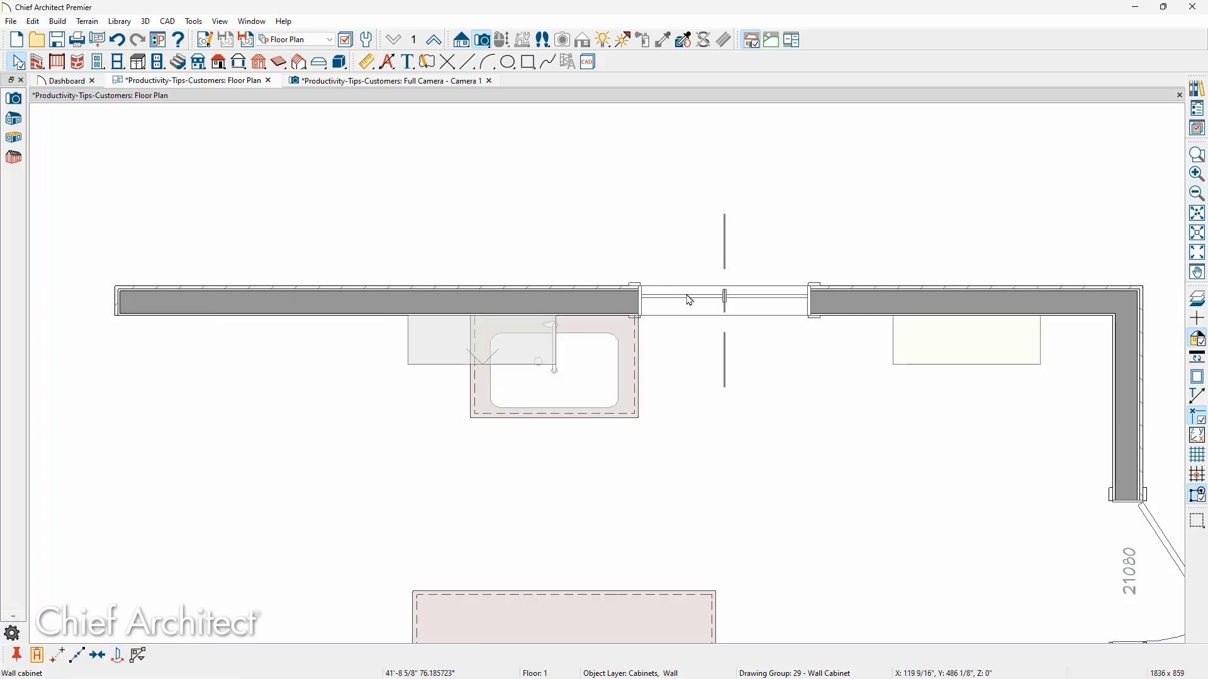
key("Escape")
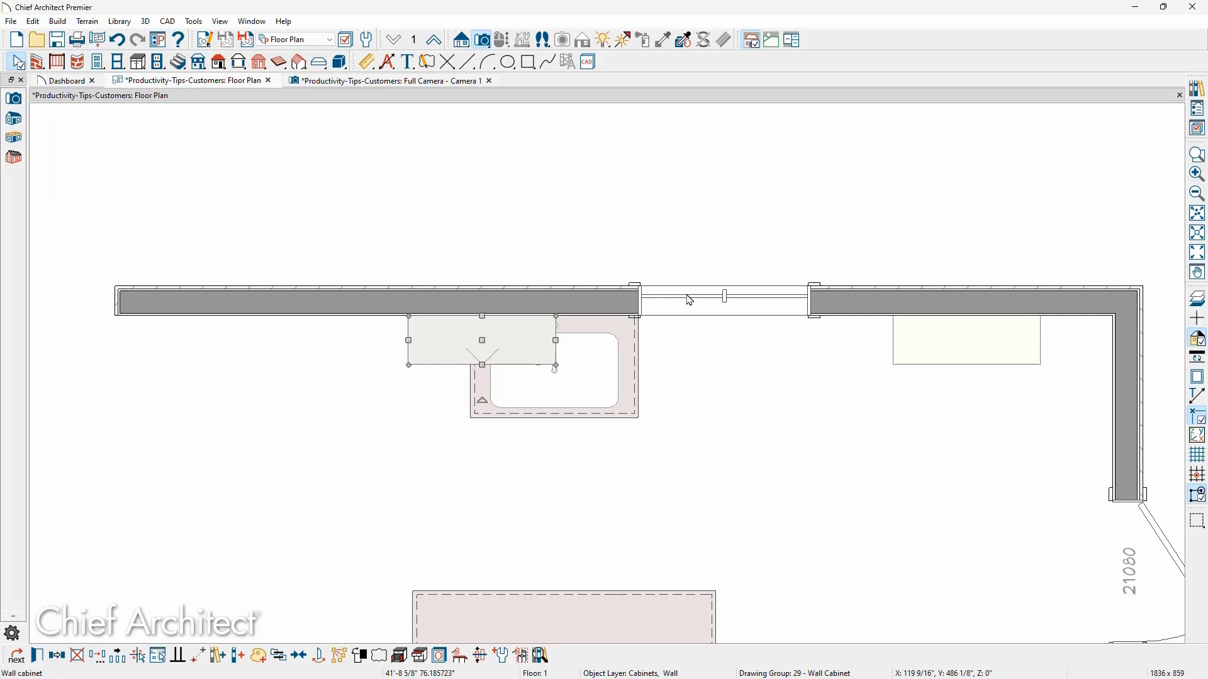
left_click(661, 366)
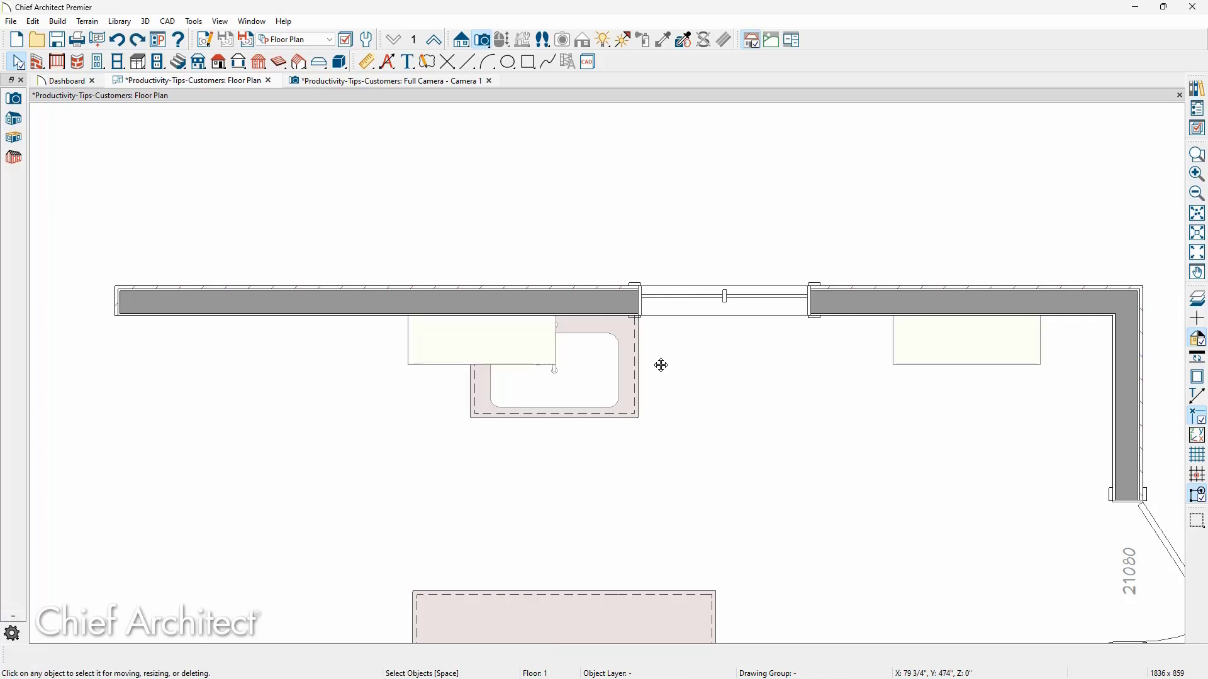
Step: Center the sink base cabinet on the kitchen window
left_click(553, 364)
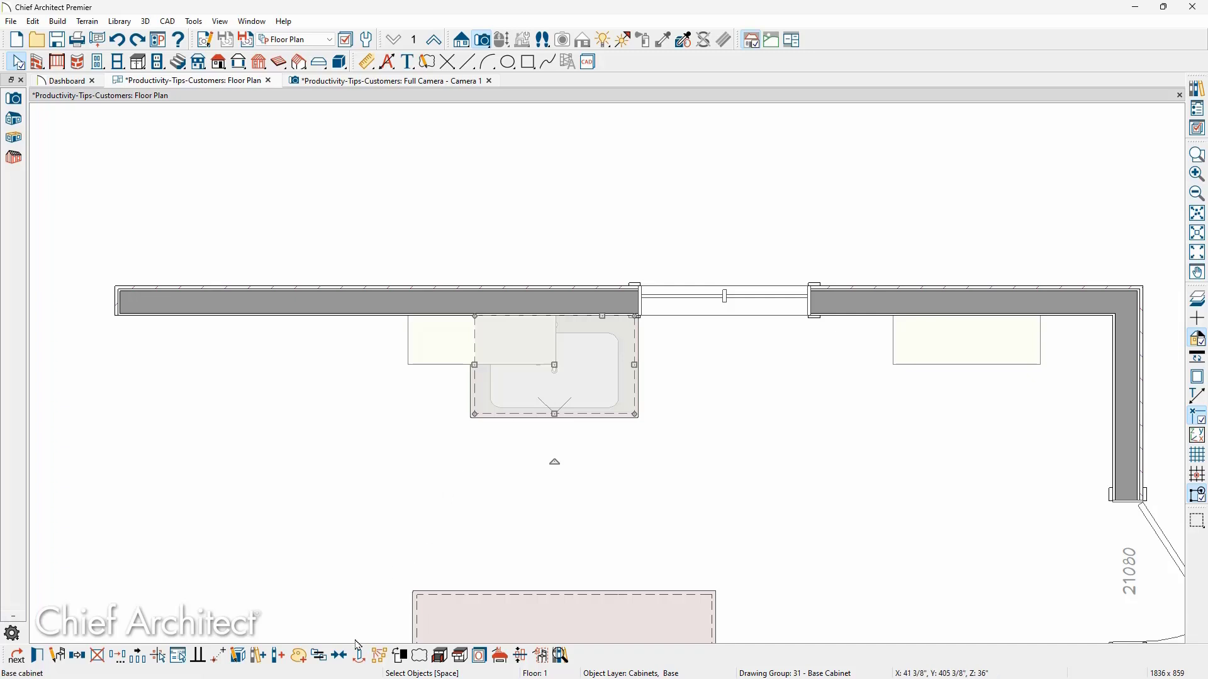
left_click_drag(553, 364, 724, 318)
key("Escape")
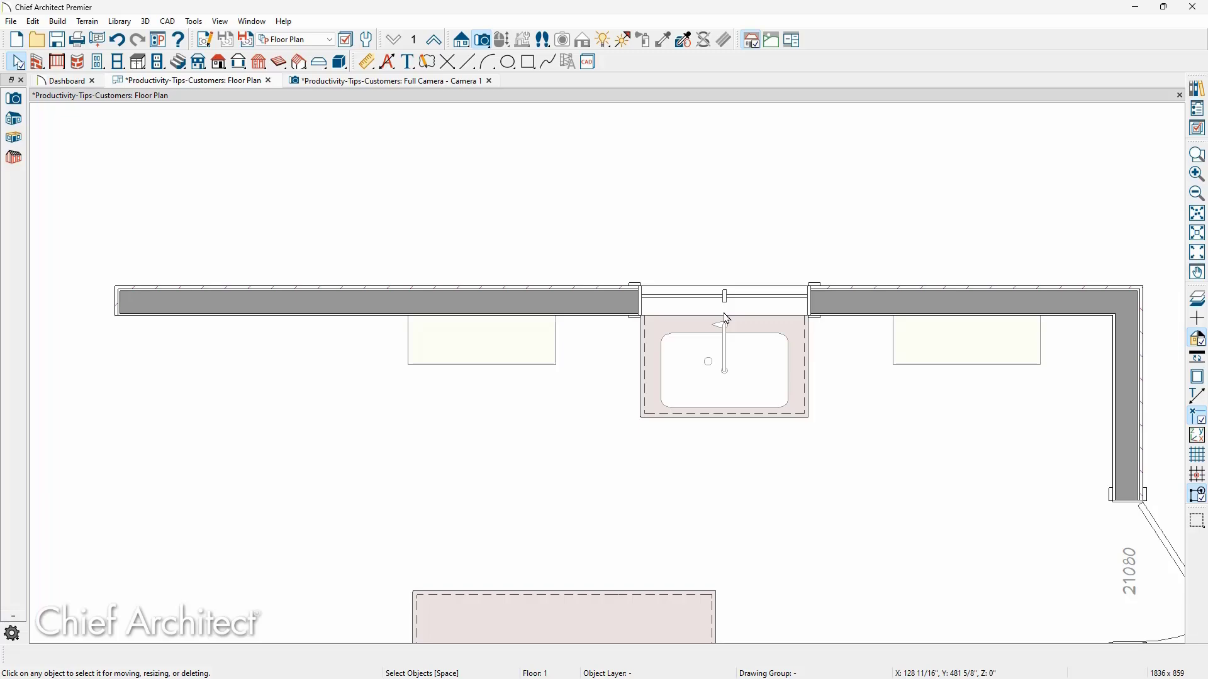
Step: Examine the right-click editing notes on the Center tool and on controlling the railing of an individual stair section
scroll(412, 521, "down", 1)
middle_click_drag(412, 521, 658, 297)
scroll(657, 296, "down", 4)
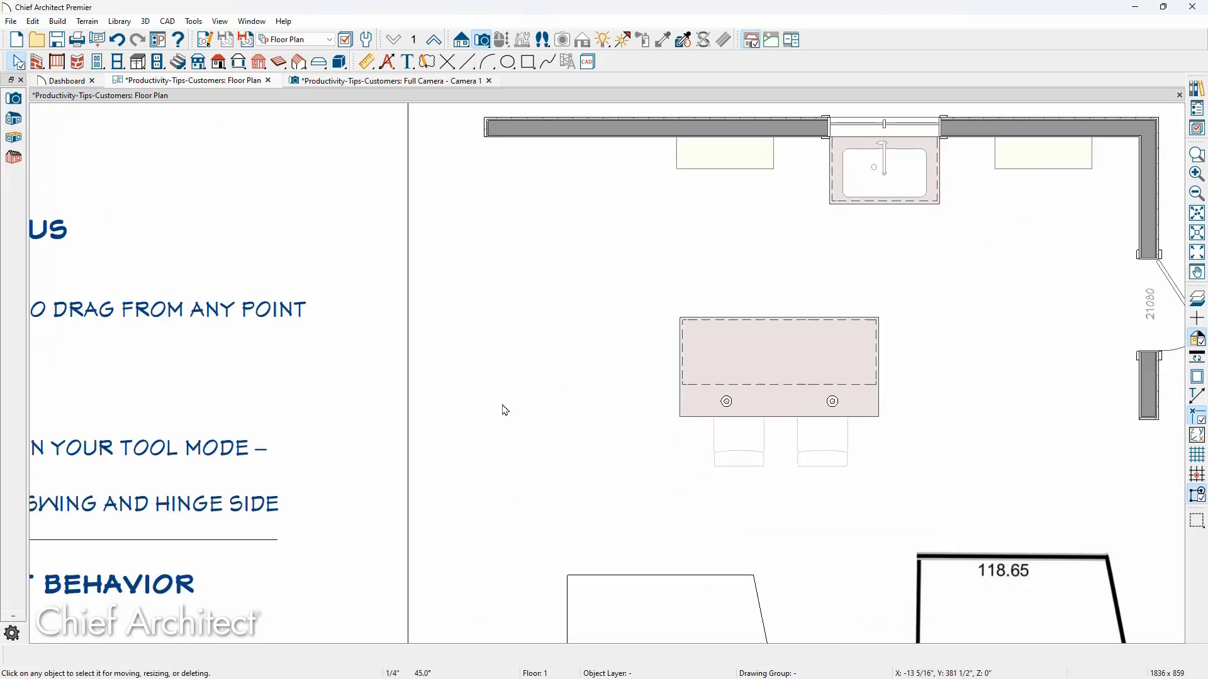
scroll(505, 410, "down", 2)
middle_click_drag(450, 387, 794, 28)
middle_click_drag(596, 374, 602, 342)
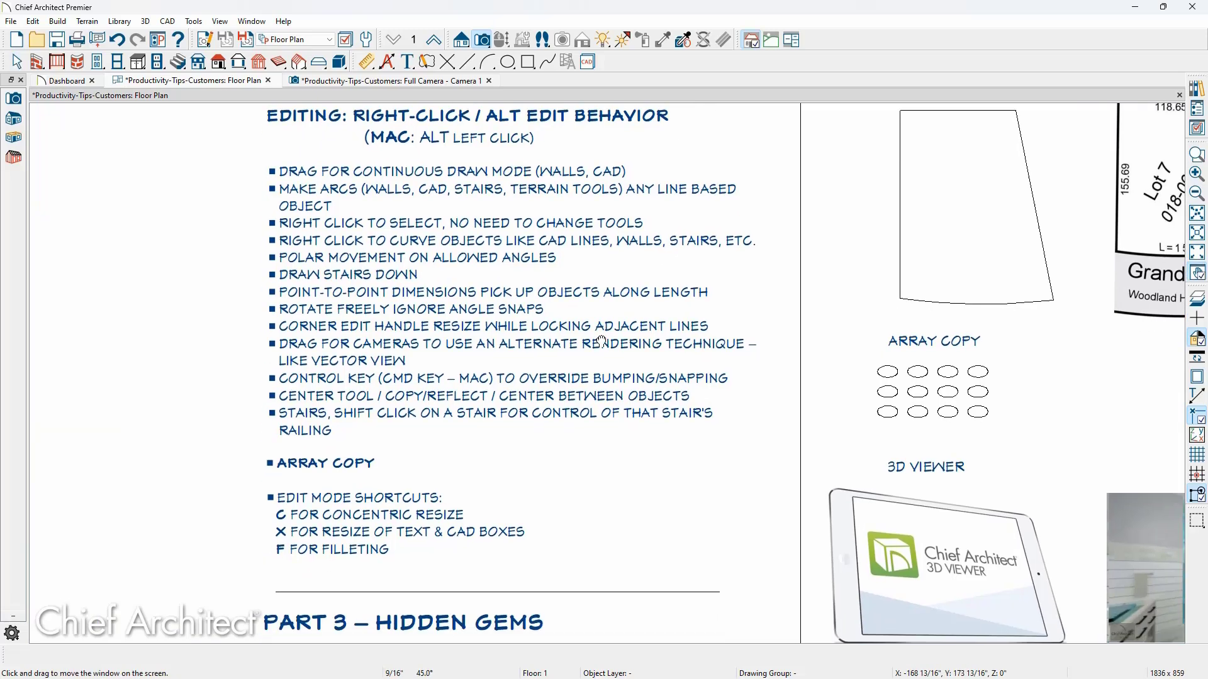
scroll(412, 409, "up", 4)
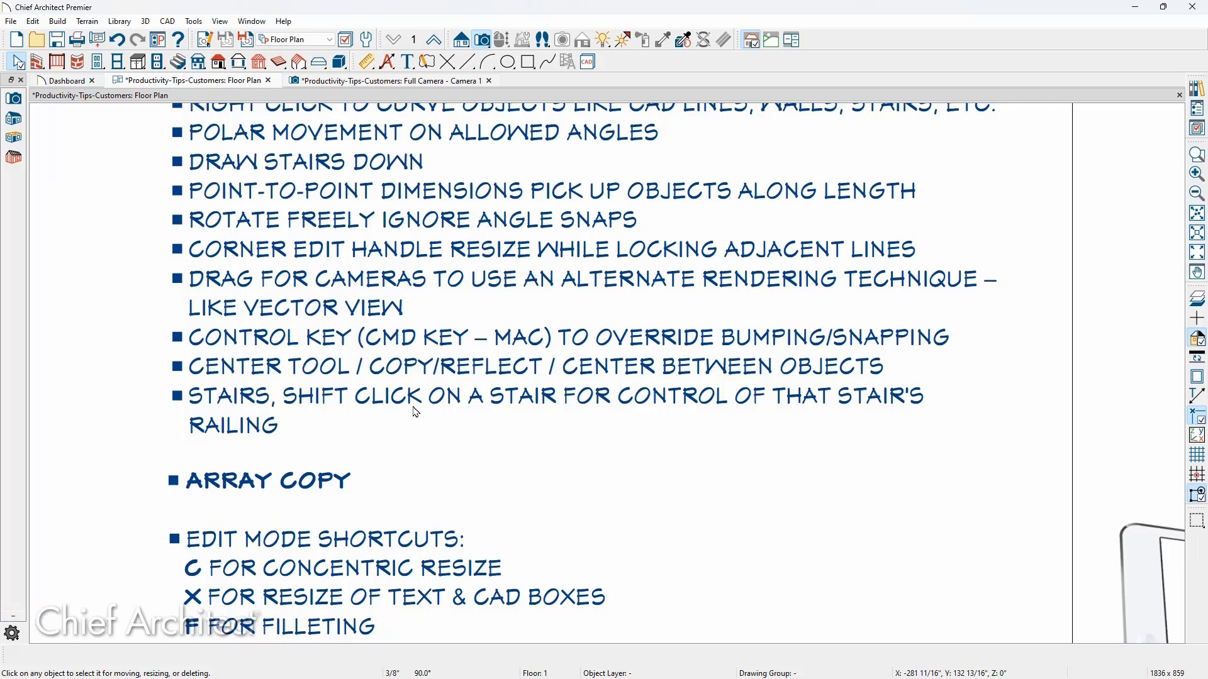
key("space")
scroll(290, 428, "down", 3)
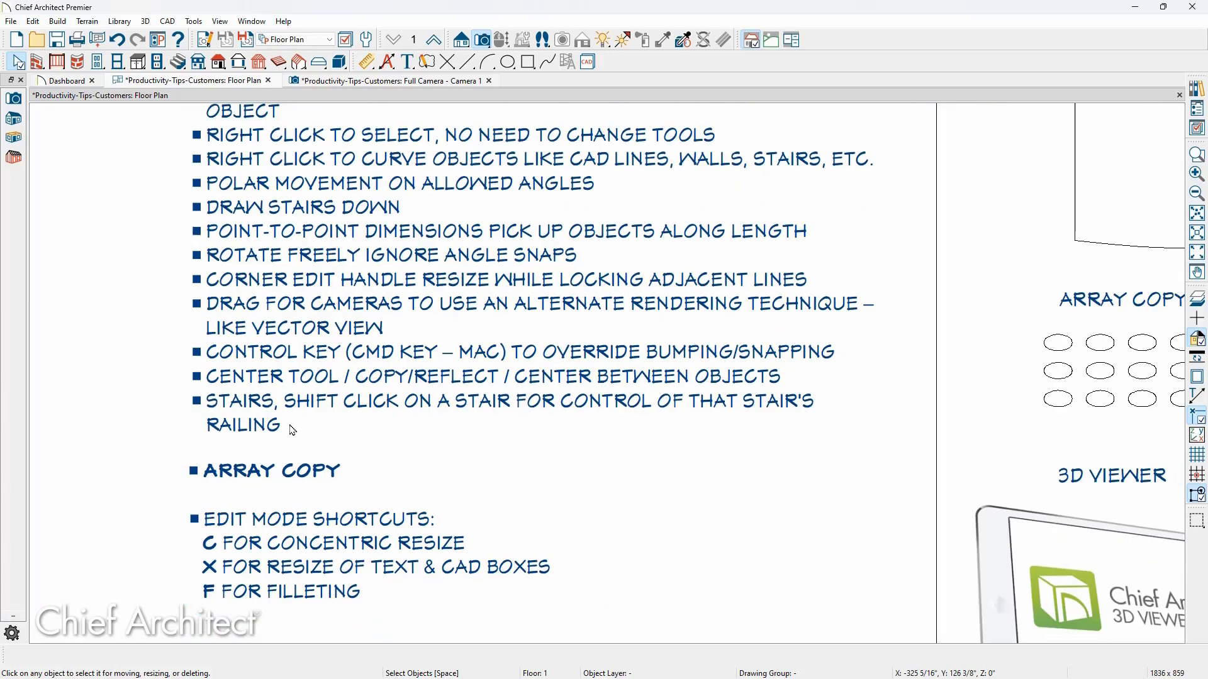
Step: Turn off the right-side railing on only the upper section of the L-shaped exterior staircase
middle_click_drag(585, 410, 35, 448)
middle_click_drag(652, 403, 209, 602)
left_click_drag(624, 332, 525, 425)
key("space")
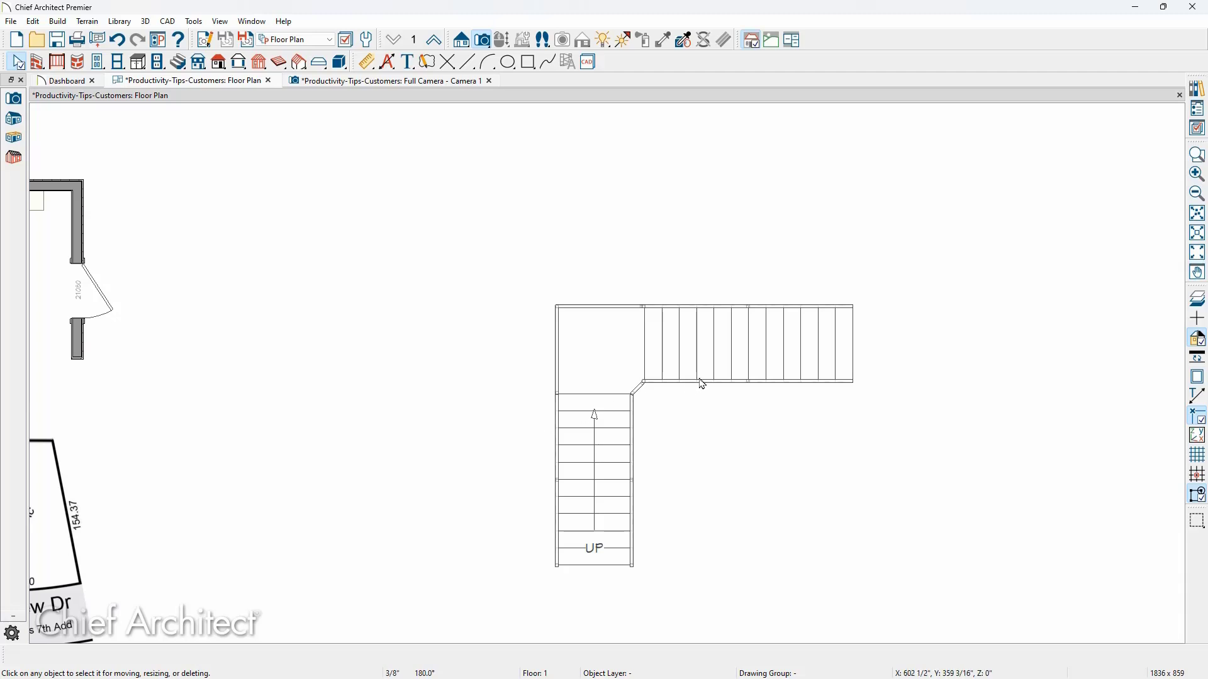
left_click(730, 365)
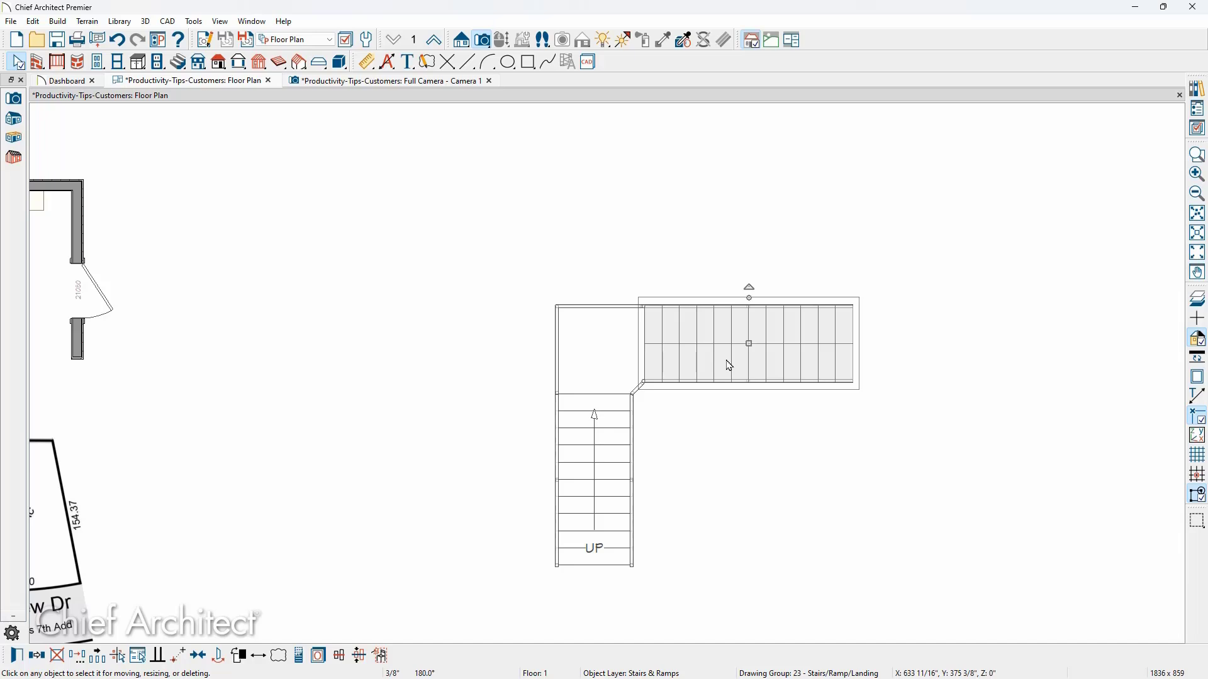
double_click(730, 366)
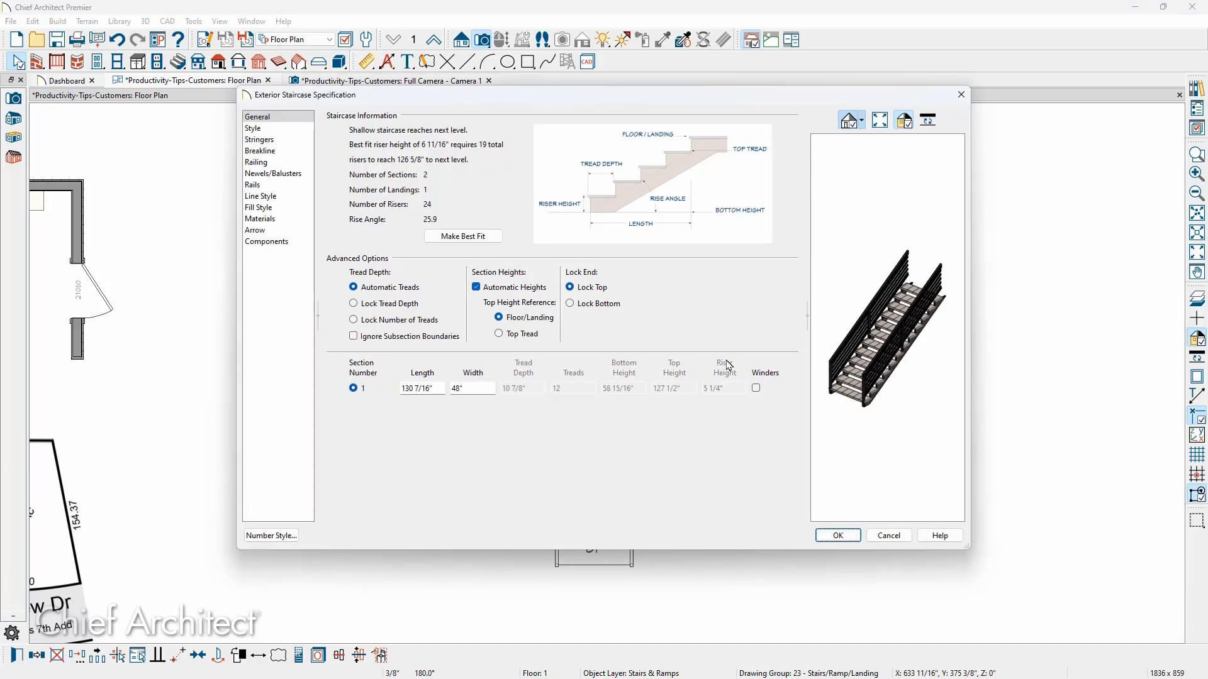
left_click(302, 163)
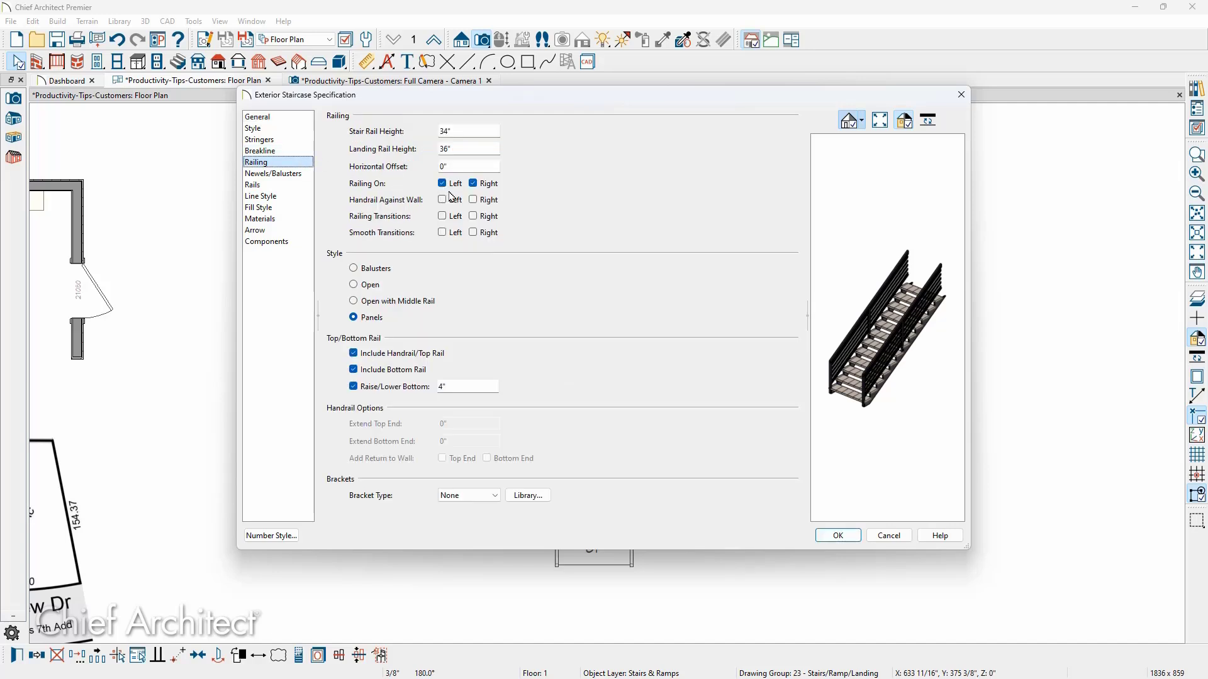
left_click(482, 187)
left_click(838, 536)
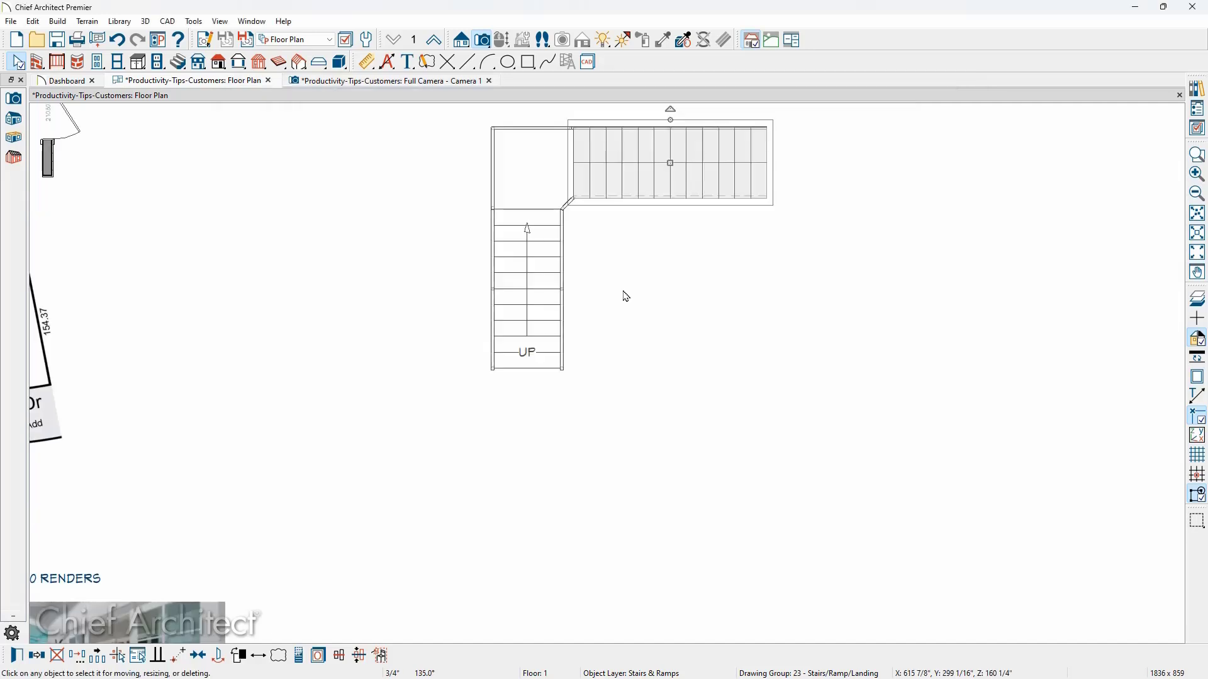
Step: Create a full camera view of the staircase to check its railings, and return to the floor plan
left_click(482, 40)
left_click_drag(844, 454, 687, 275)
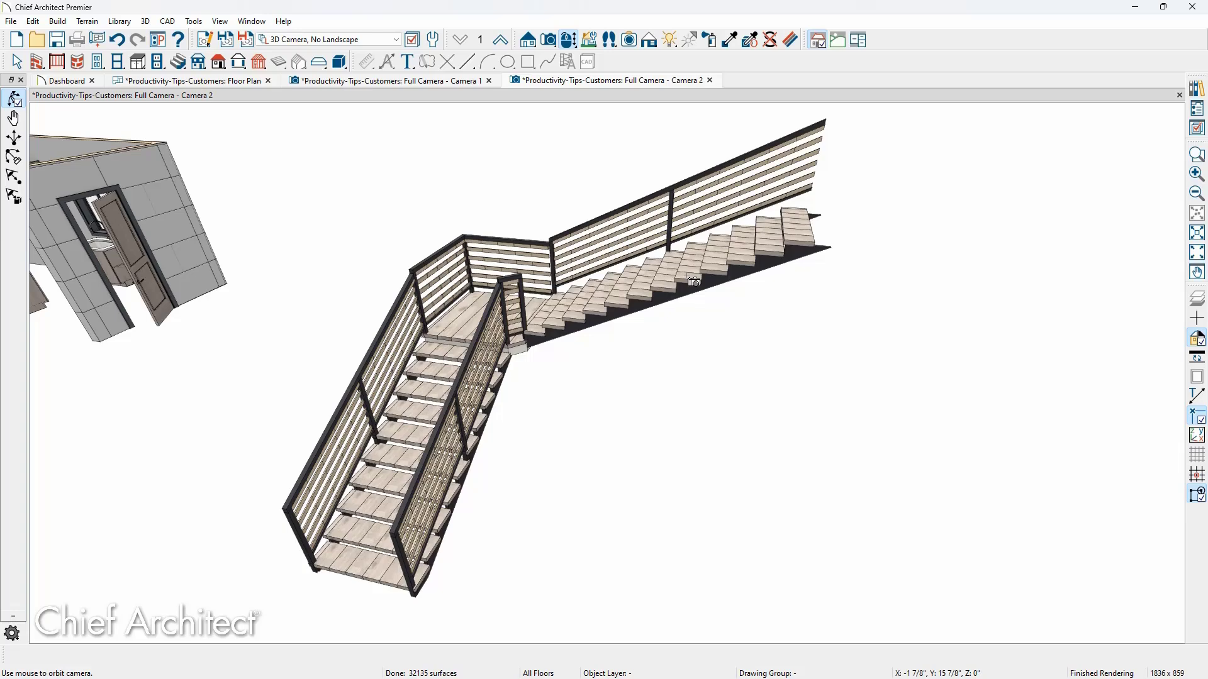
left_click(202, 82)
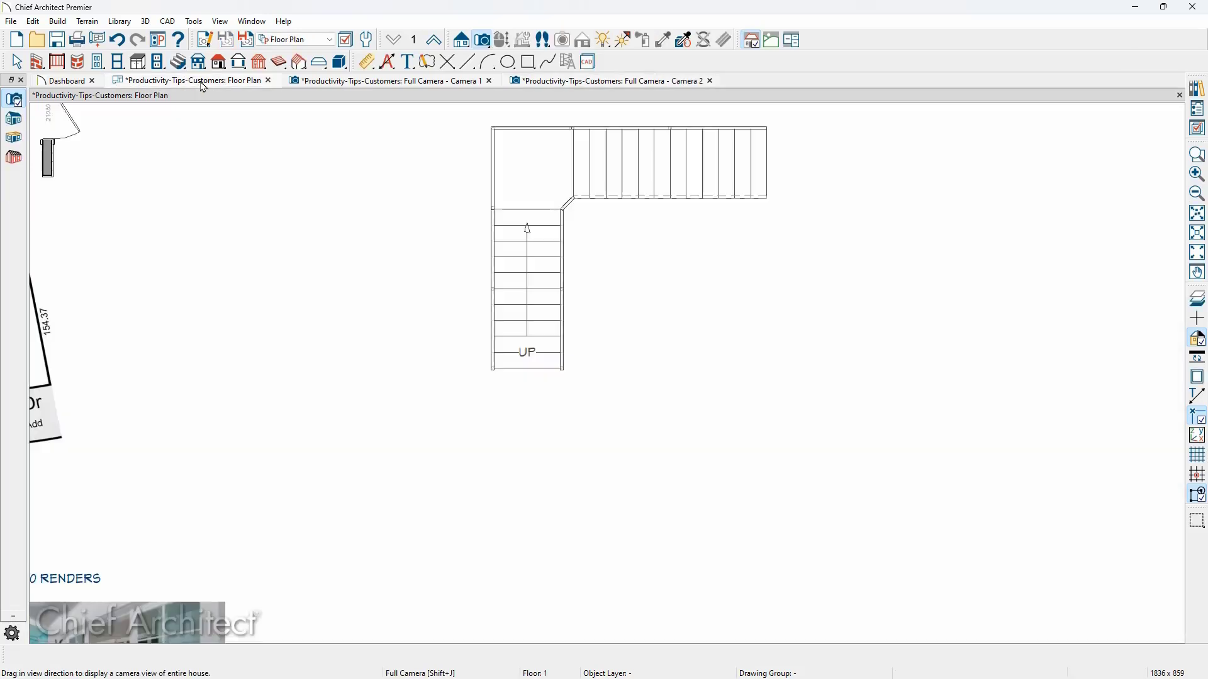
Step: Place a ceiling light fixture in the empty plan area below the staircase
scroll(461, 410, "down", 5)
middle_click_drag(489, 307, 604, 256)
middle_click_drag(676, 326, 693, 300)
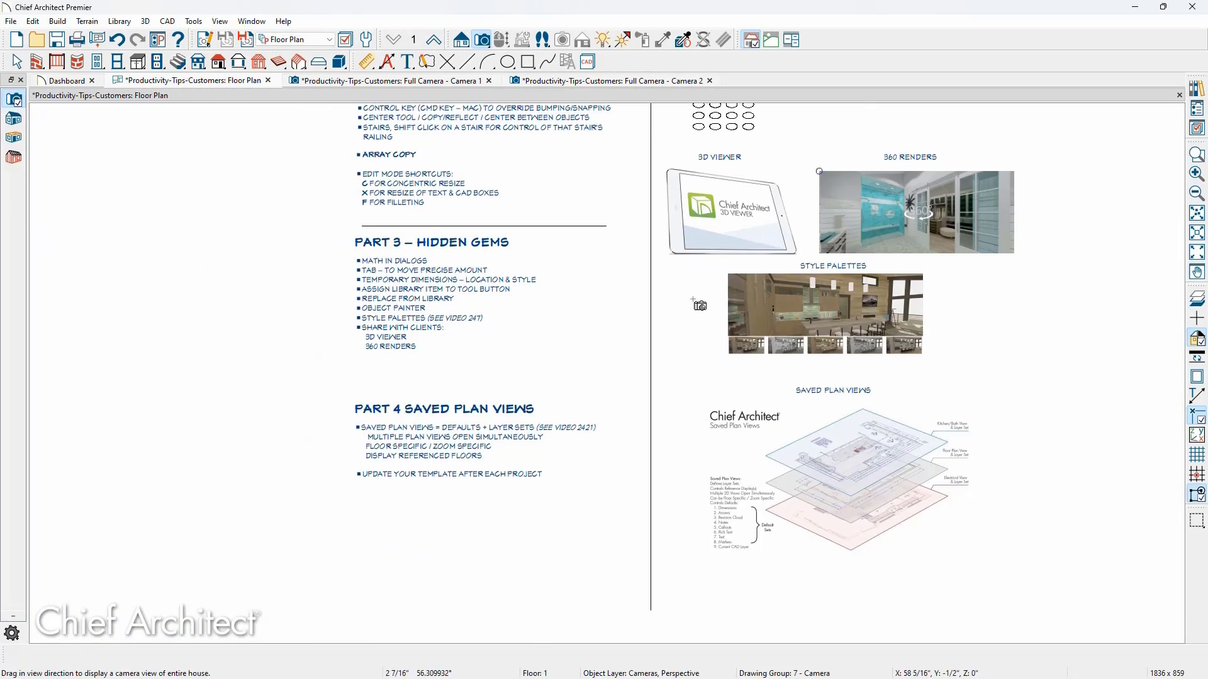
middle_click_drag(477, 238, 474, 400)
scroll(459, 268, "up", 3)
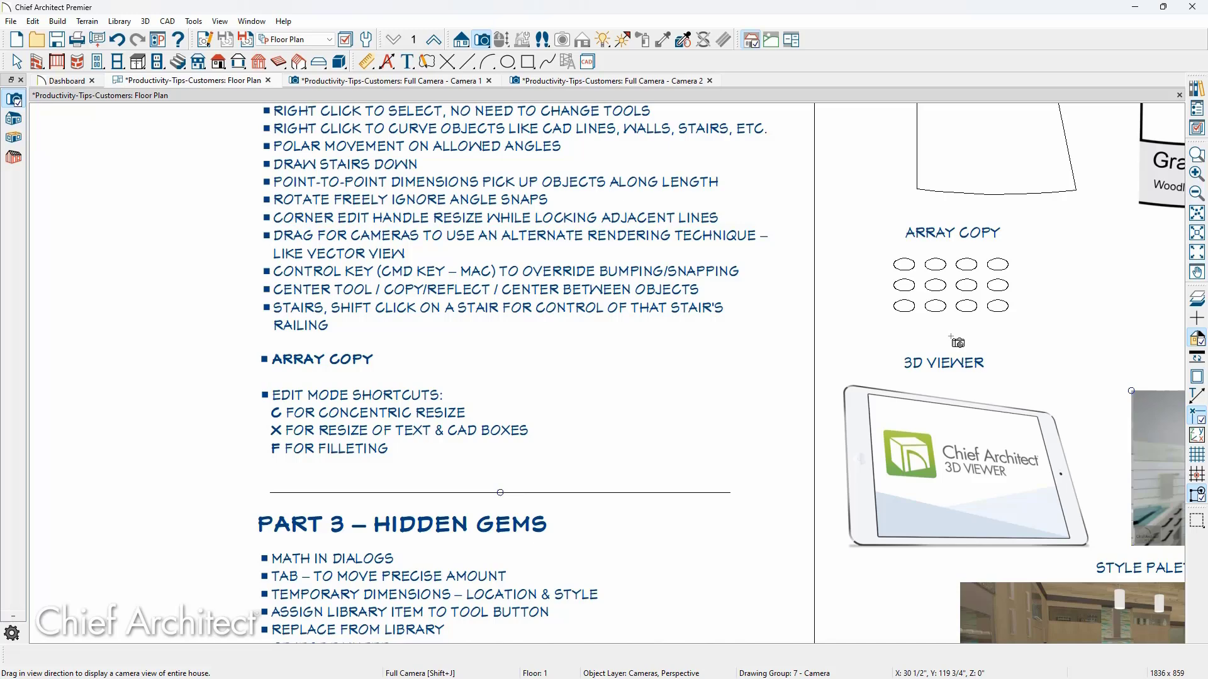
key("space")
middle_click_drag(1024, 341, 369, 368)
middle_click_drag(774, 343, 359, 358)
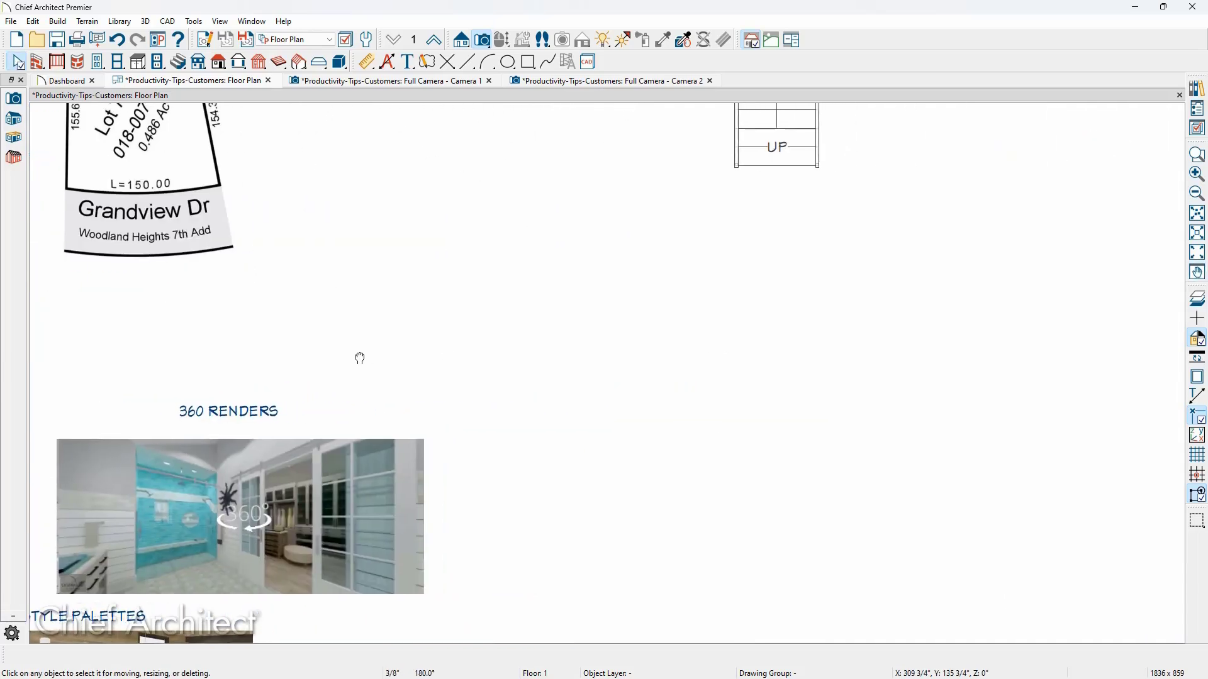
left_click(158, 61)
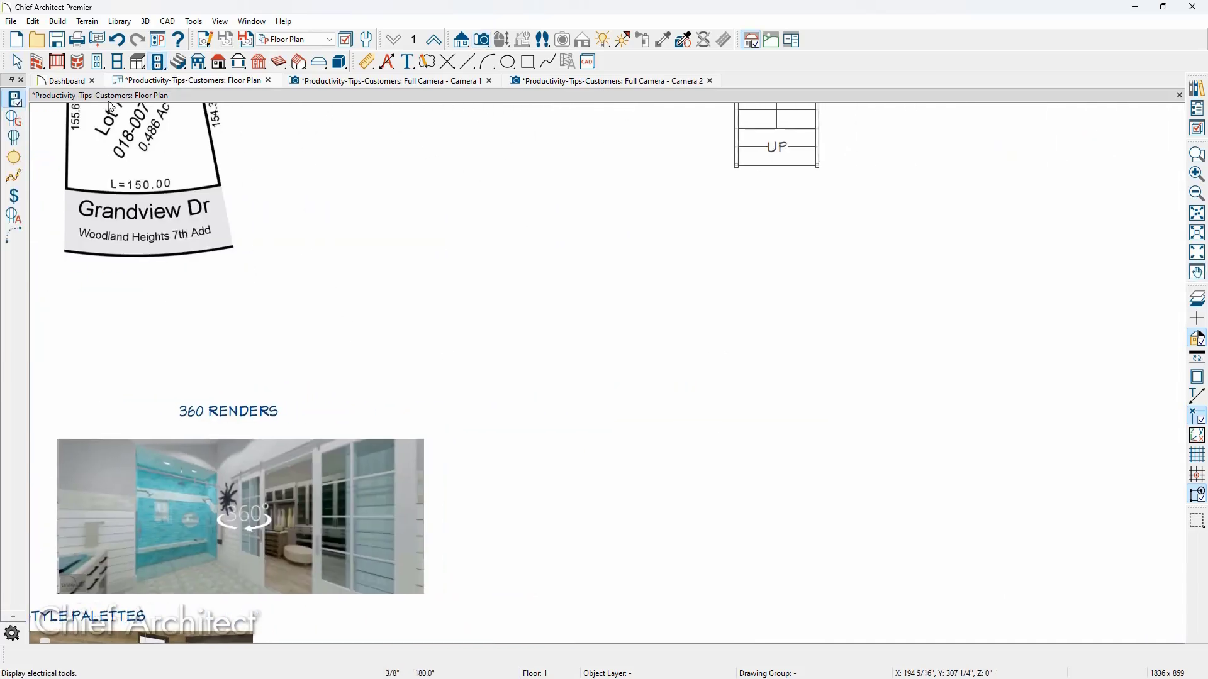
left_click(13, 157)
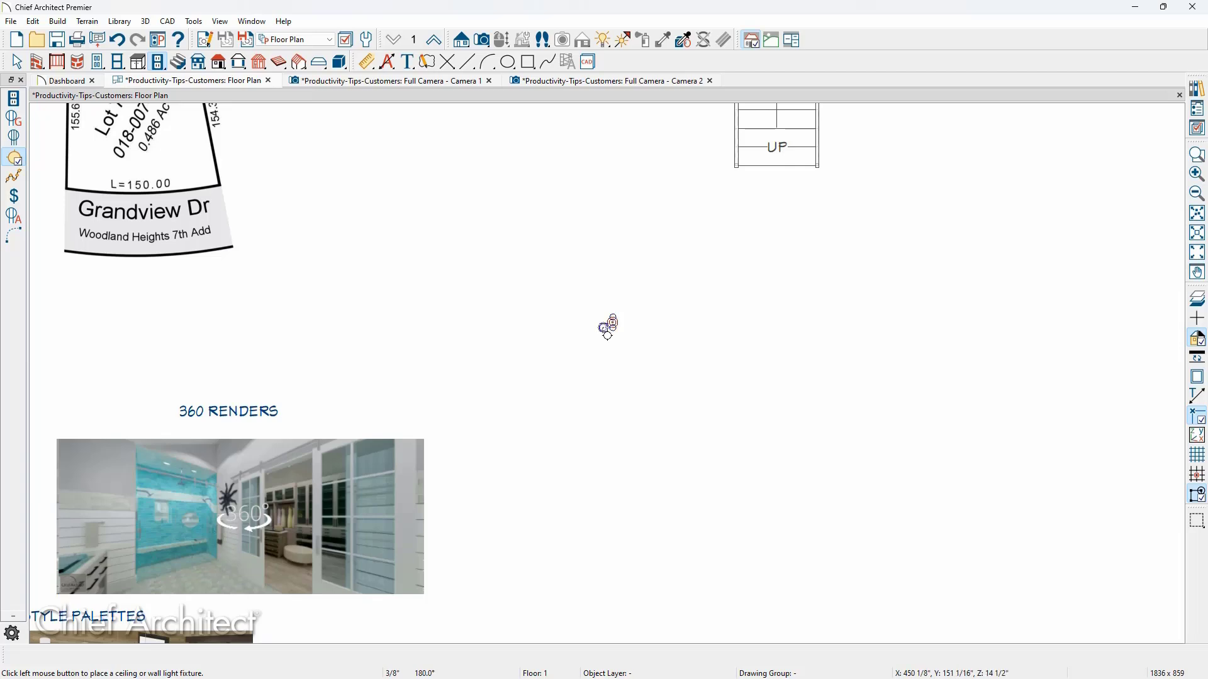
scroll(602, 332, "up", 6)
key("space")
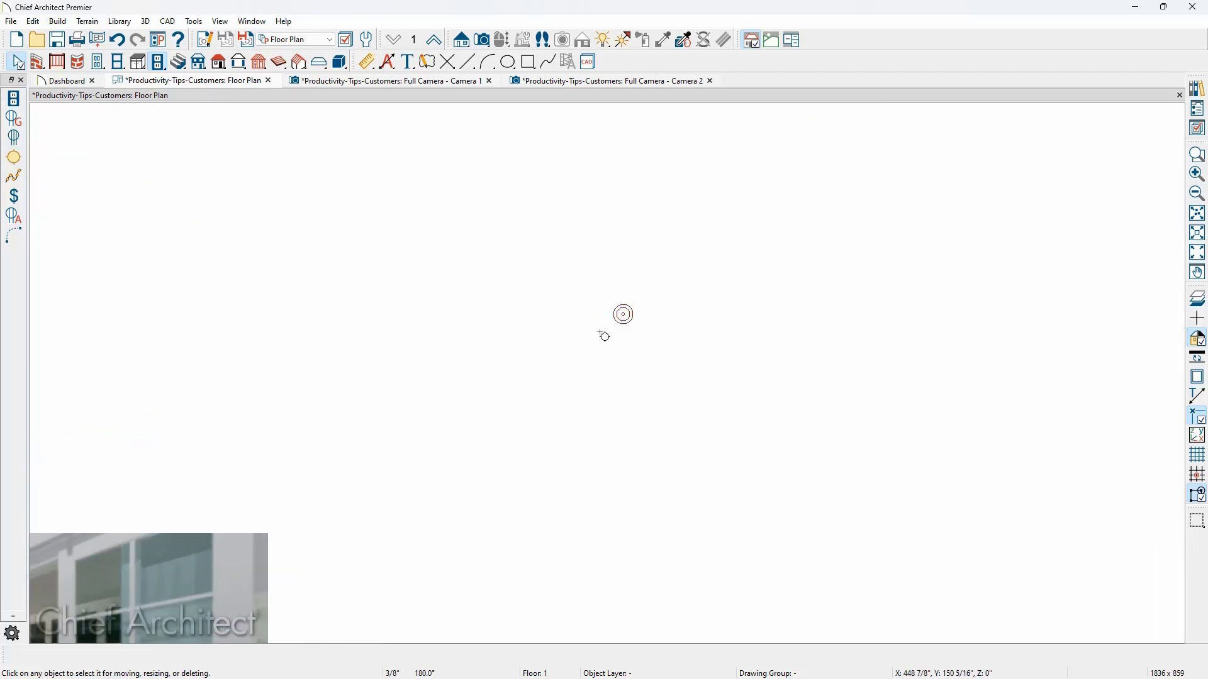
Step: Start a multiple copy of the light with general-object primary and secondary offsets both set to 36"
left_click(623, 315)
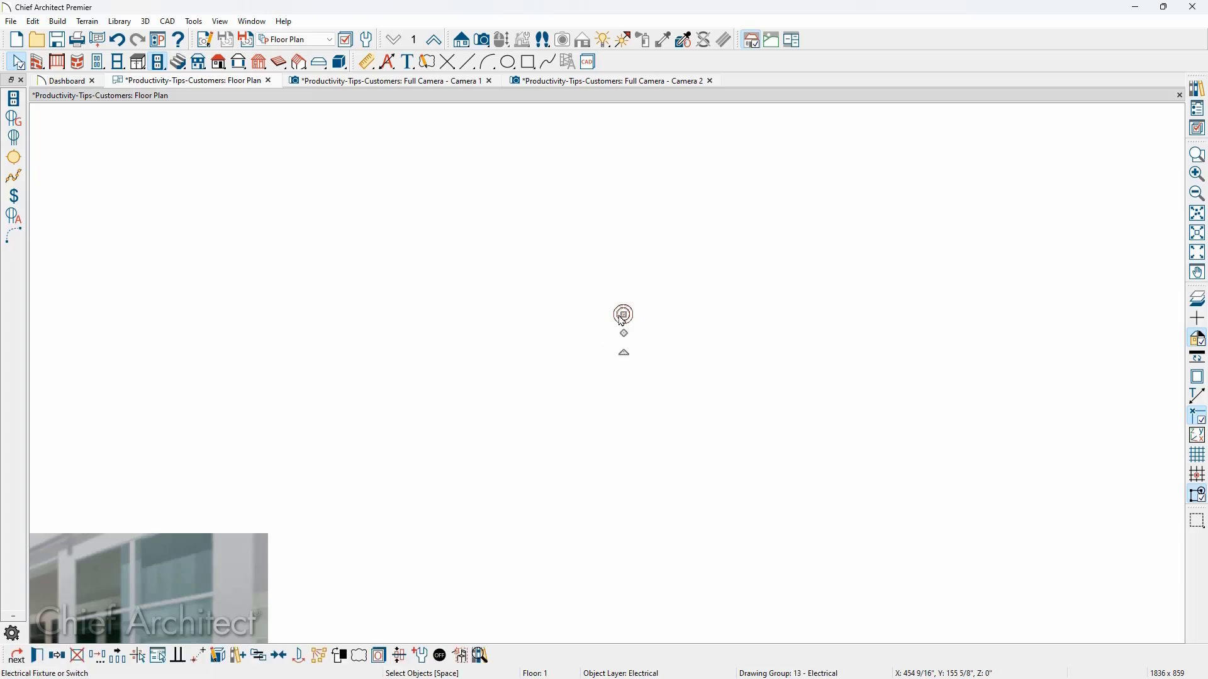
left_click(117, 656)
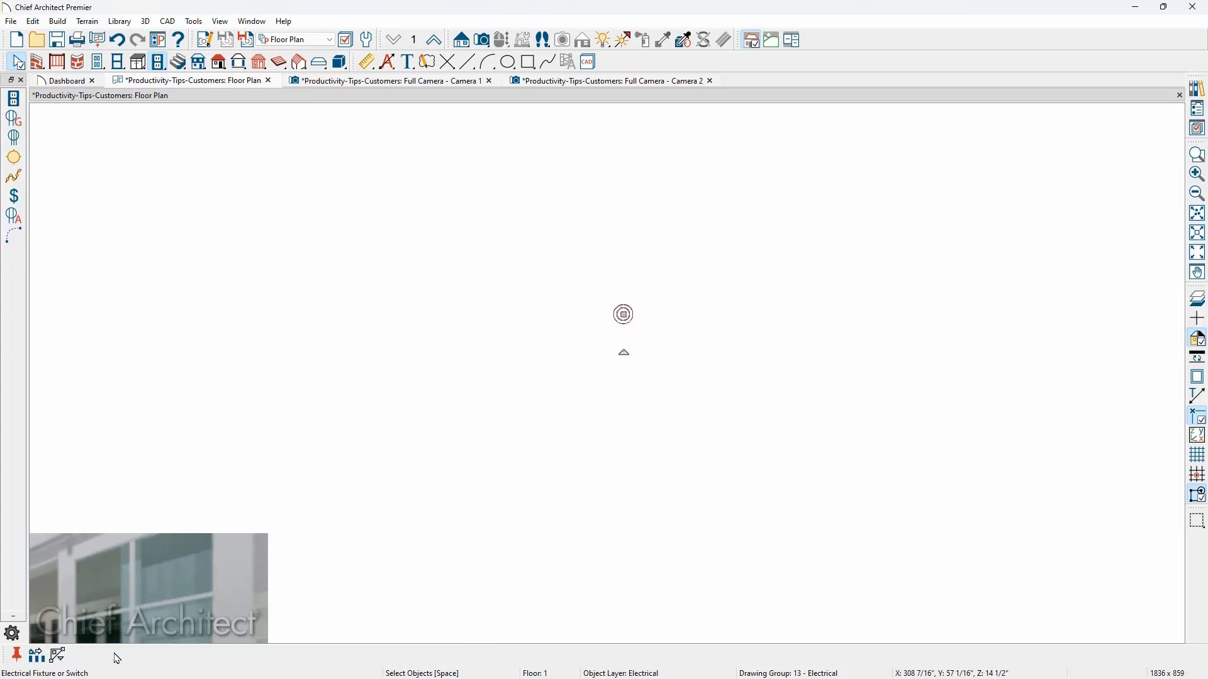
left_click(48, 657)
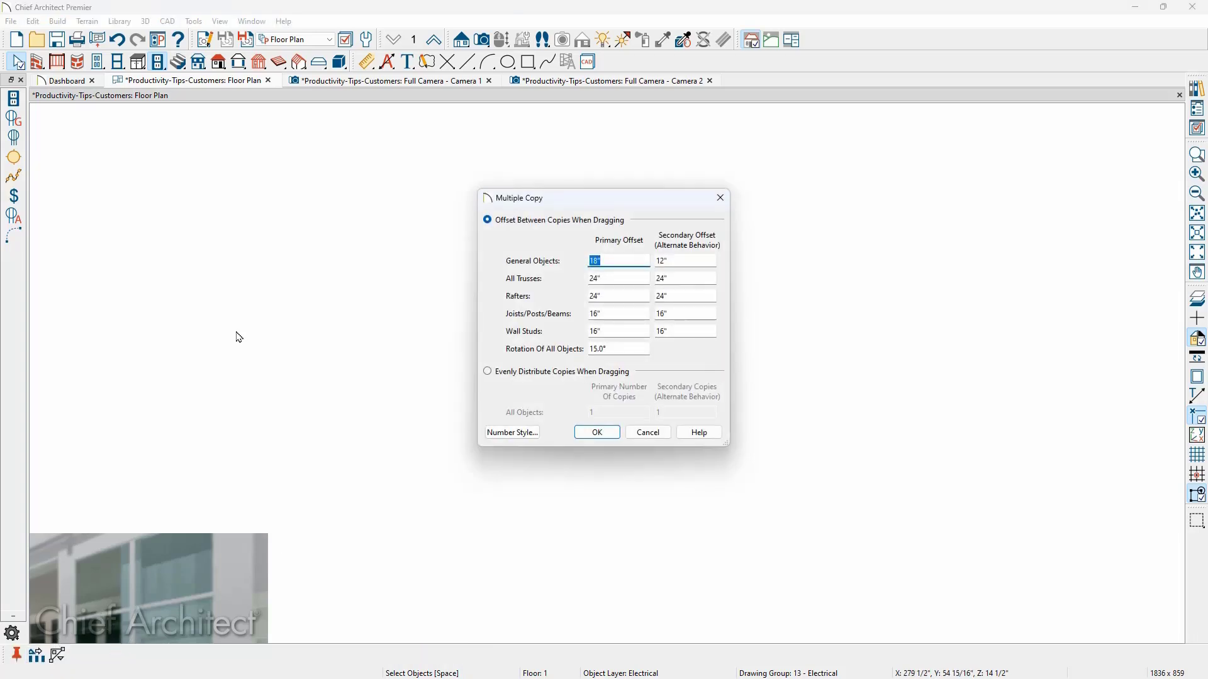
left_click_drag(598, 205, 442, 210)
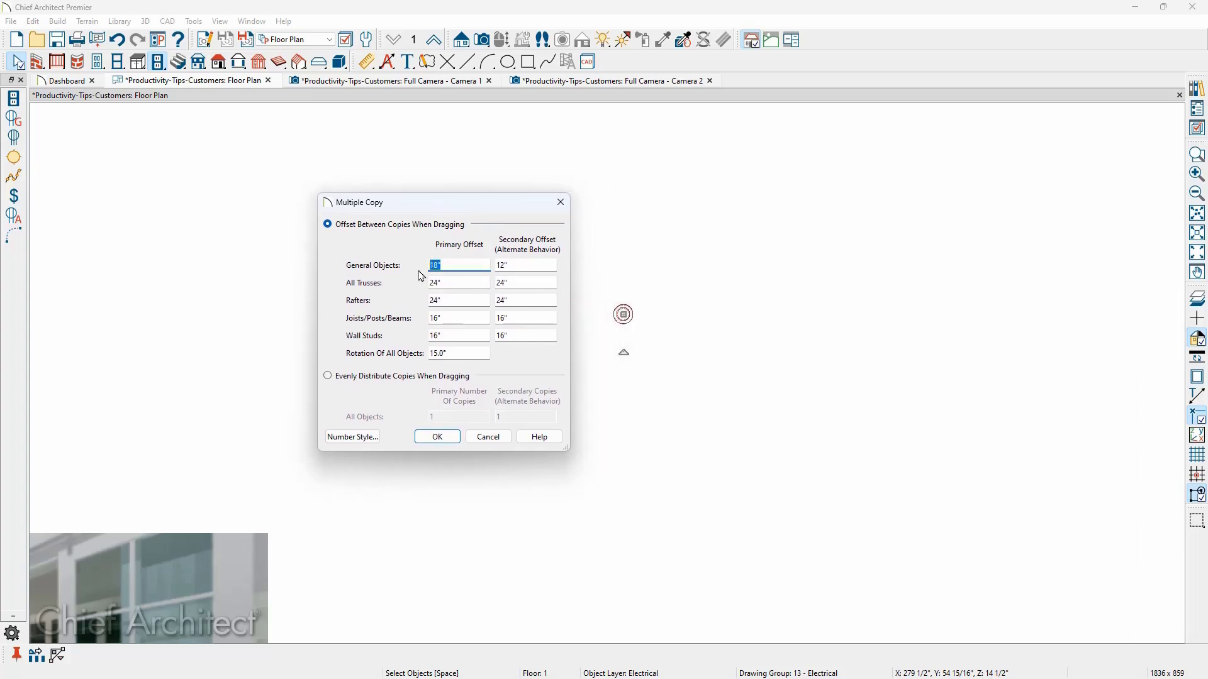
type("36")
key("Tab")
type("3")
left_click(439, 437)
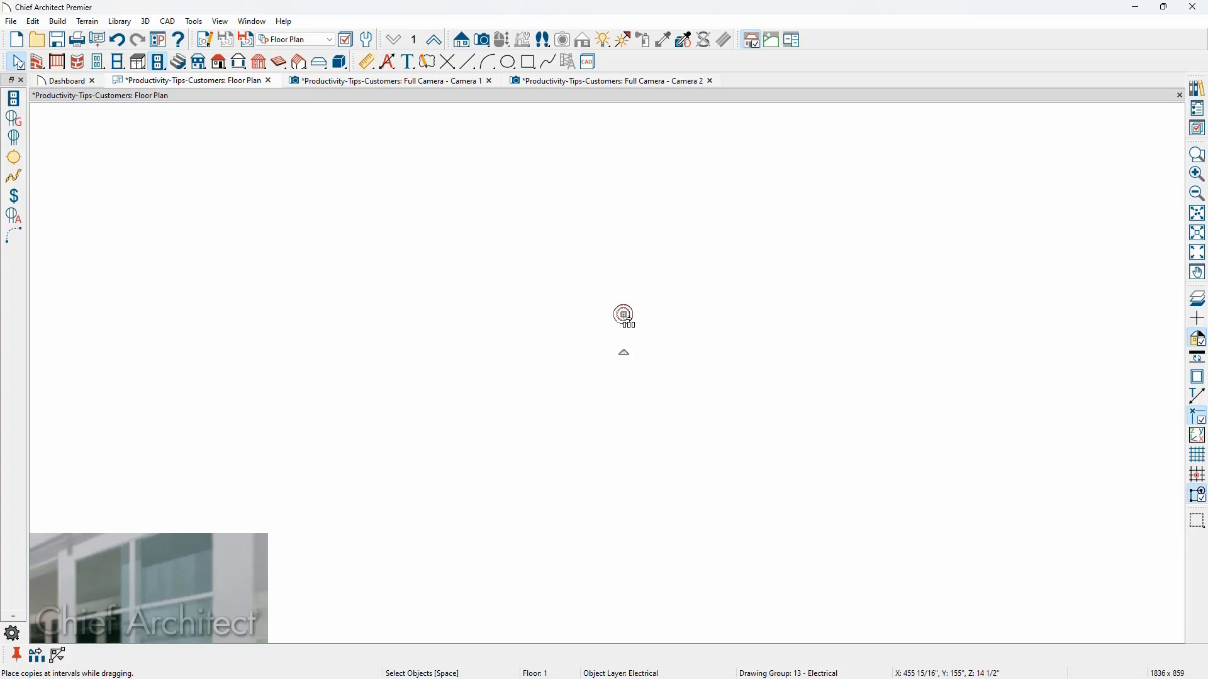
Step: Array-copy the light into a grid of three rows by four columns
left_click_drag(625, 316, 1037, 310)
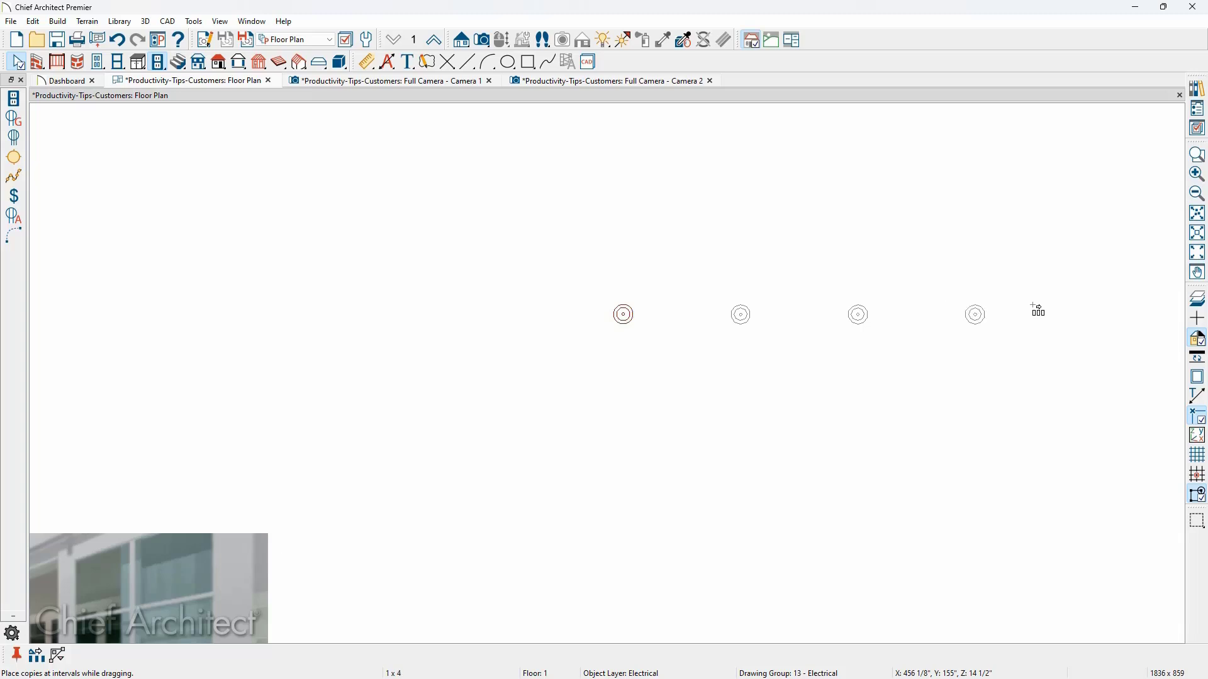
left_click_drag(1038, 311, 984, 579)
left_click(993, 583)
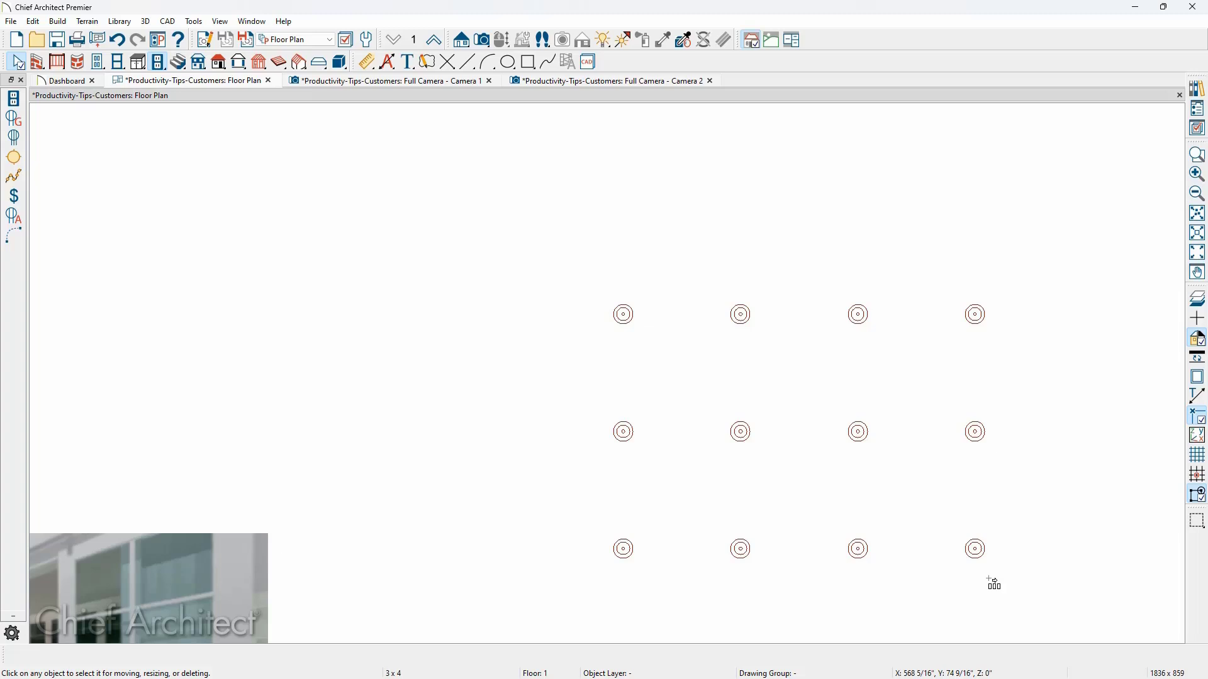
Step: Examine the notes on Array Copy and the edit mode shortcuts for concentric resize, text box resize and filleting
scroll(938, 413, "down", 4)
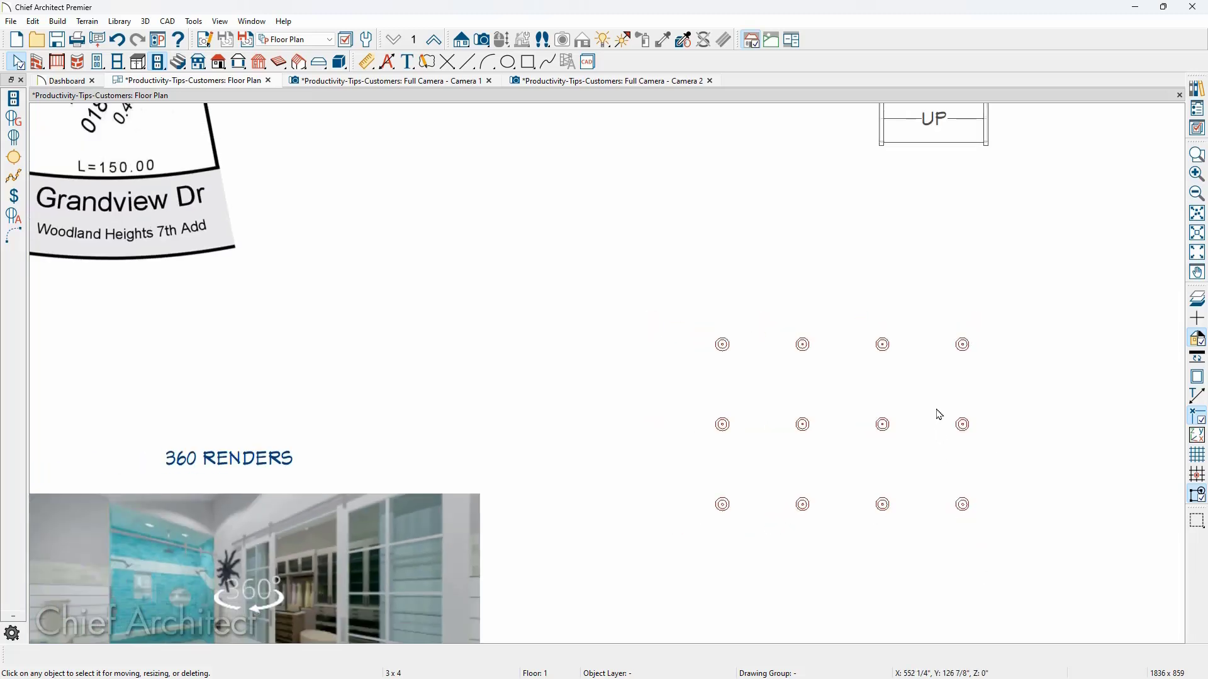
middle_click_drag(635, 550, 1036, 340)
scroll(1035, 340, "down", 2)
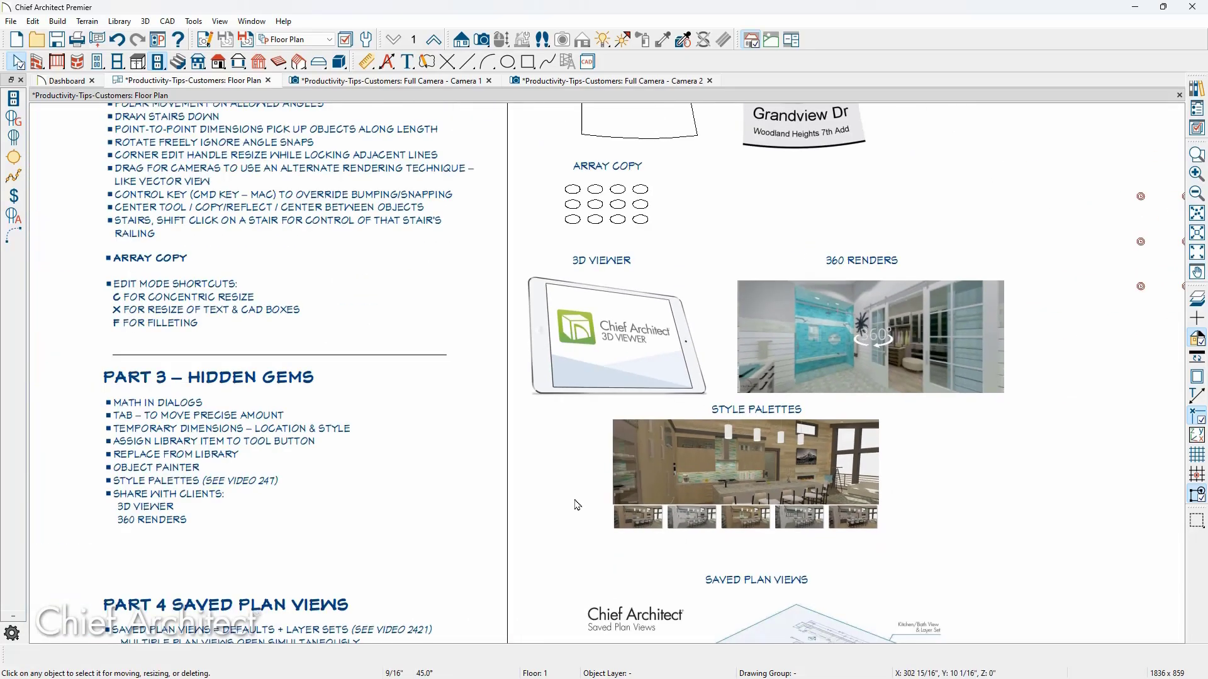
middle_click_drag(521, 567, 695, 617)
scroll(409, 289, "up", 2)
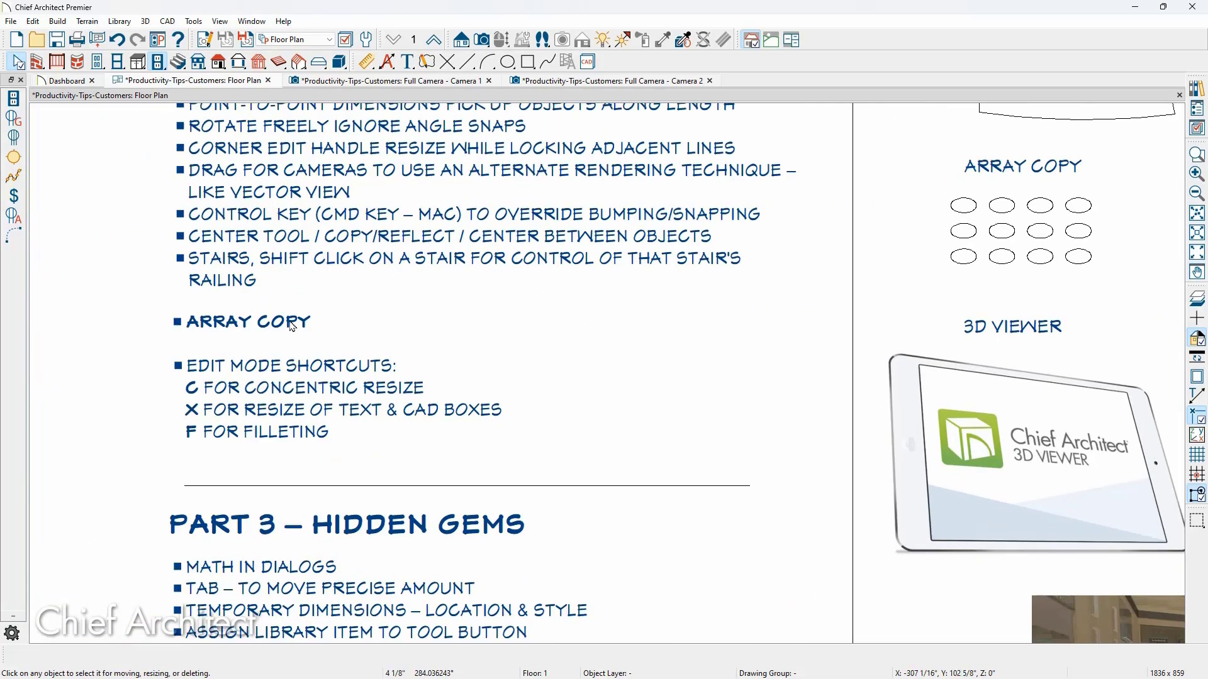
scroll(273, 298, "up", 2)
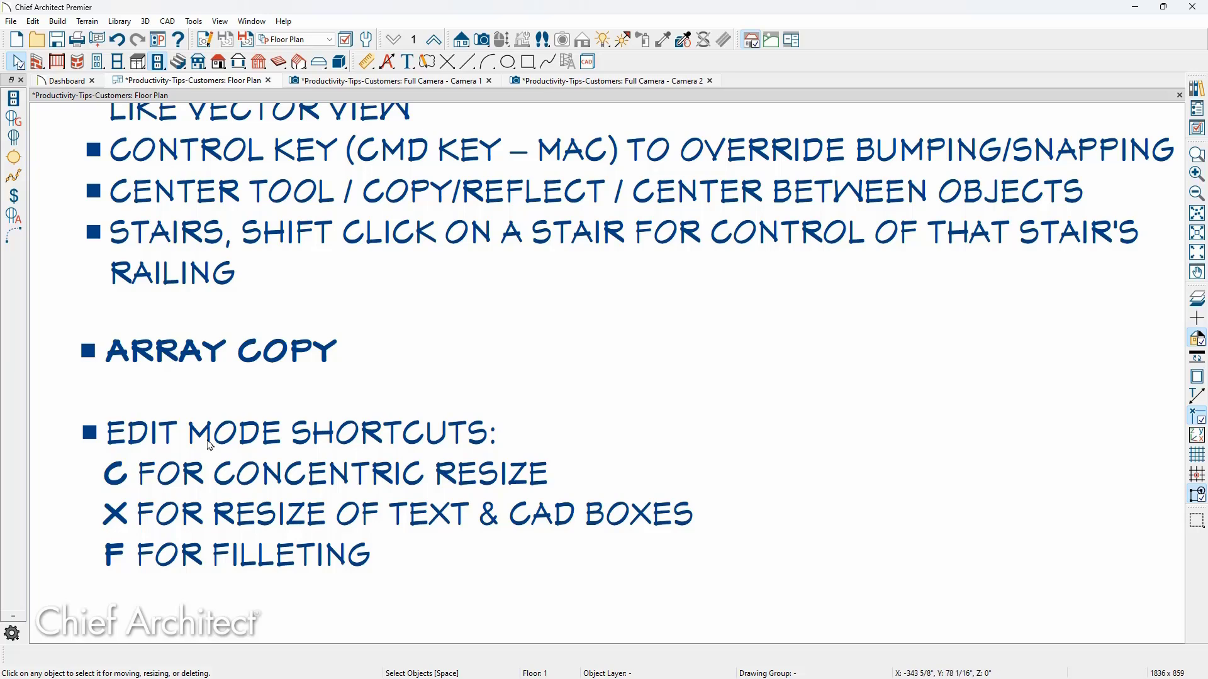
scroll(521, 312, "down", 3)
scroll(521, 312, "down", 1)
Step: Try resizing the lot-shaped CAD polyline inward and outward from its upper-left corner
middle_click_drag(739, 291, 315, 521)
middle_click_drag(644, 325, 572, 431)
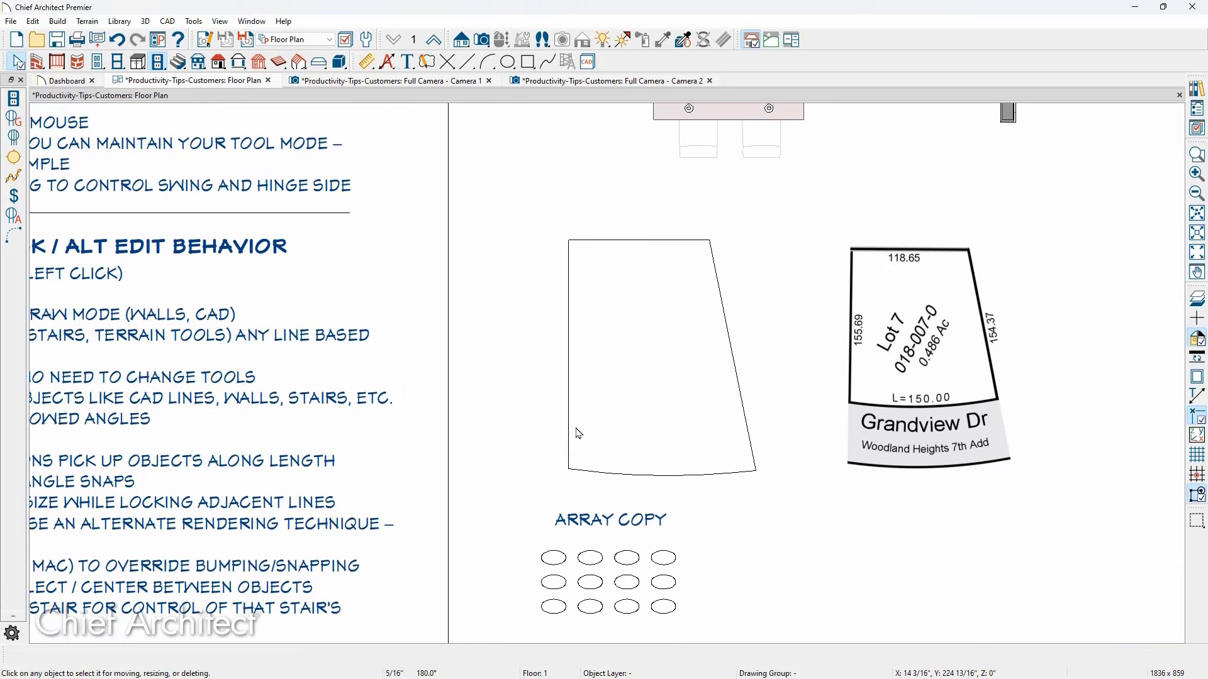
left_click(621, 258)
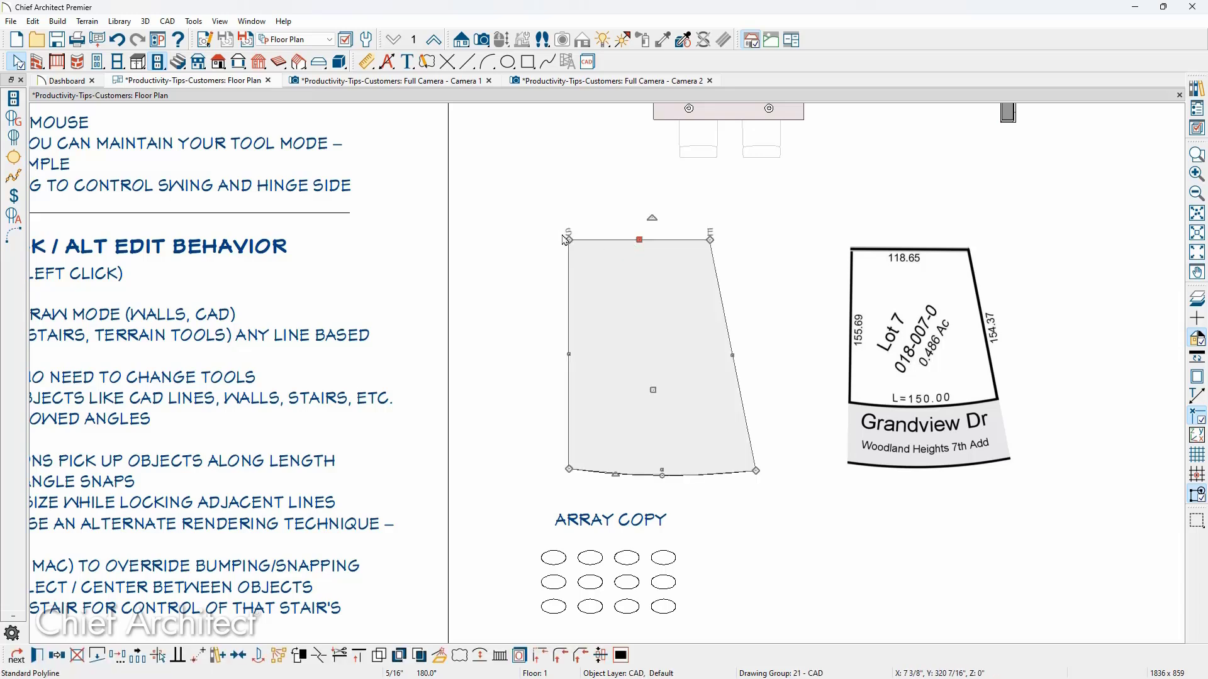
left_click_drag(569, 239, 592, 258)
key("Escape")
left_click_drag(569, 240, 553, 216)
key("Escape")
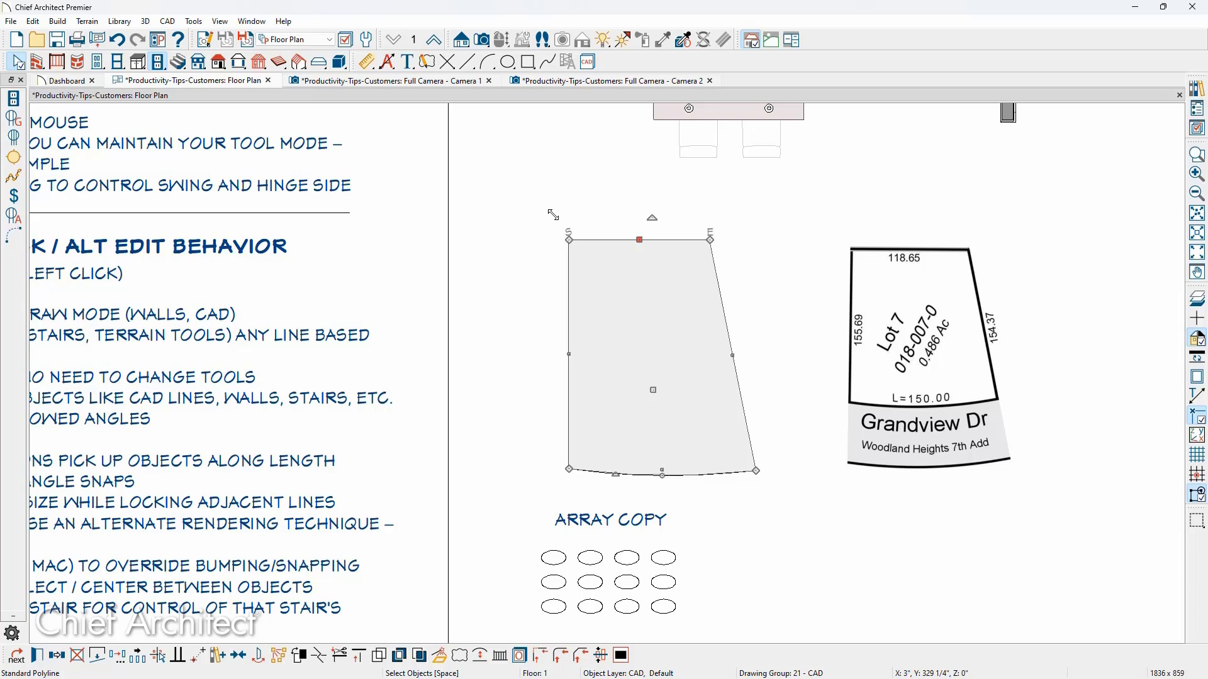
Step: Make a concentric copy of the lot-shaped polyline inset by 10", using relative corner coordinates X 10" and Y -10"
left_click(55, 656)
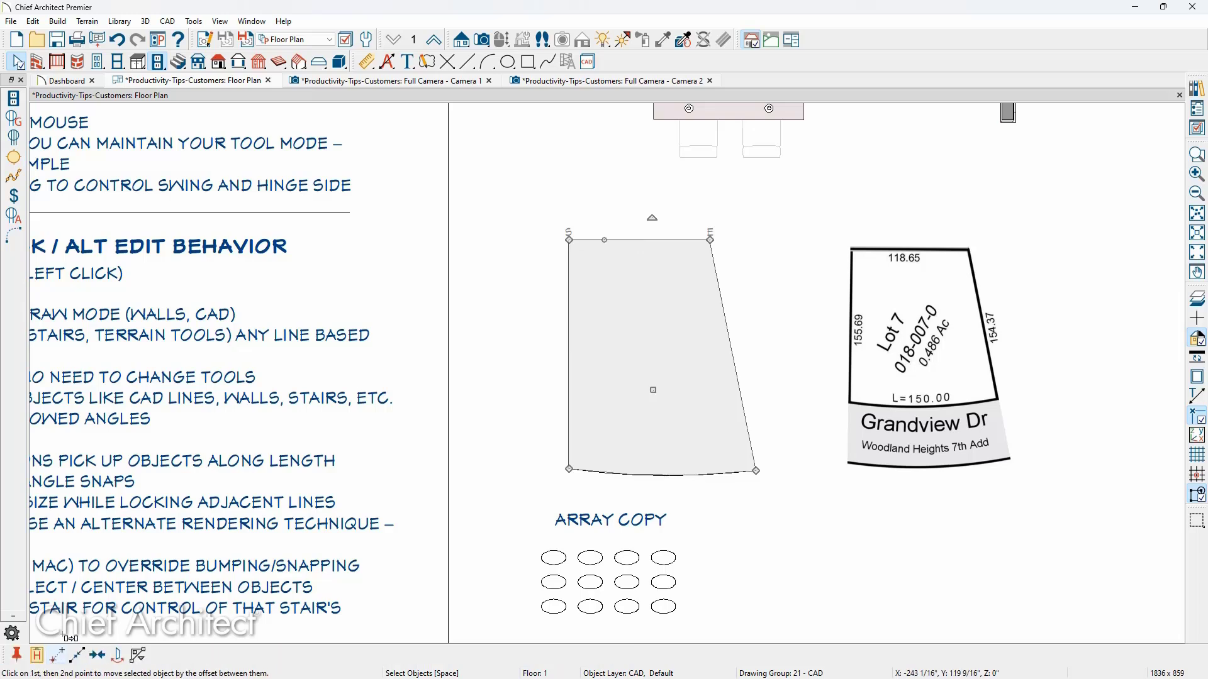
left_click(37, 656)
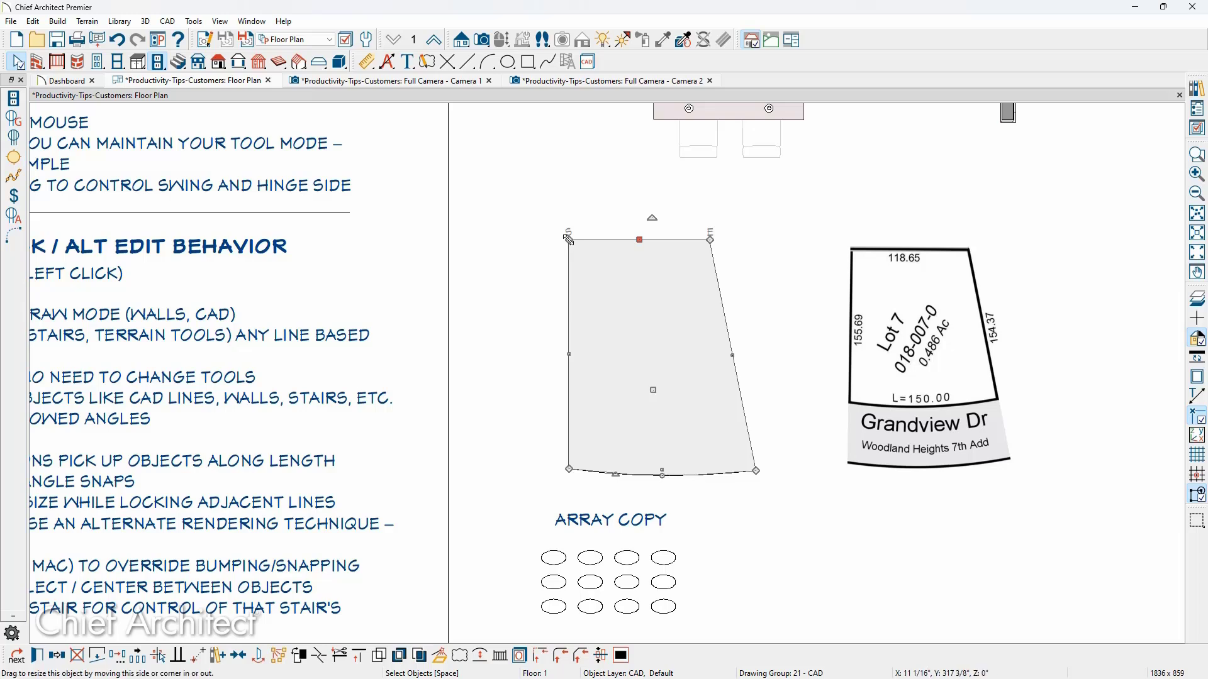
left_click_drag(568, 240, 592, 266)
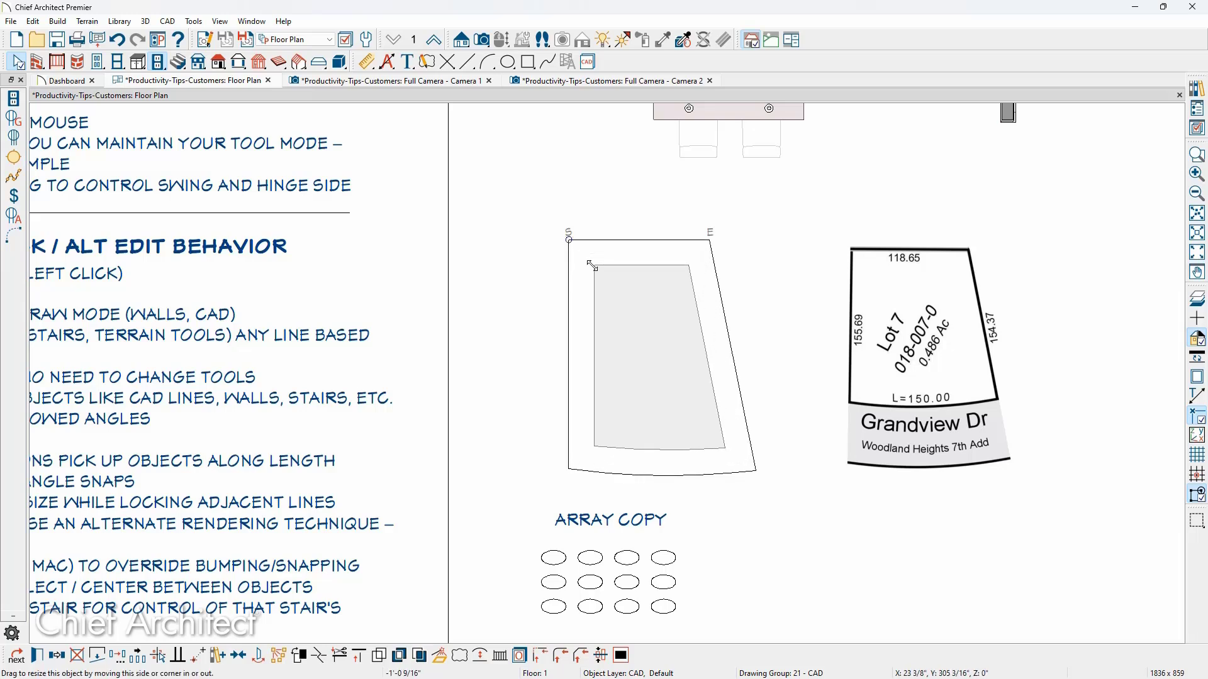
key("Tab")
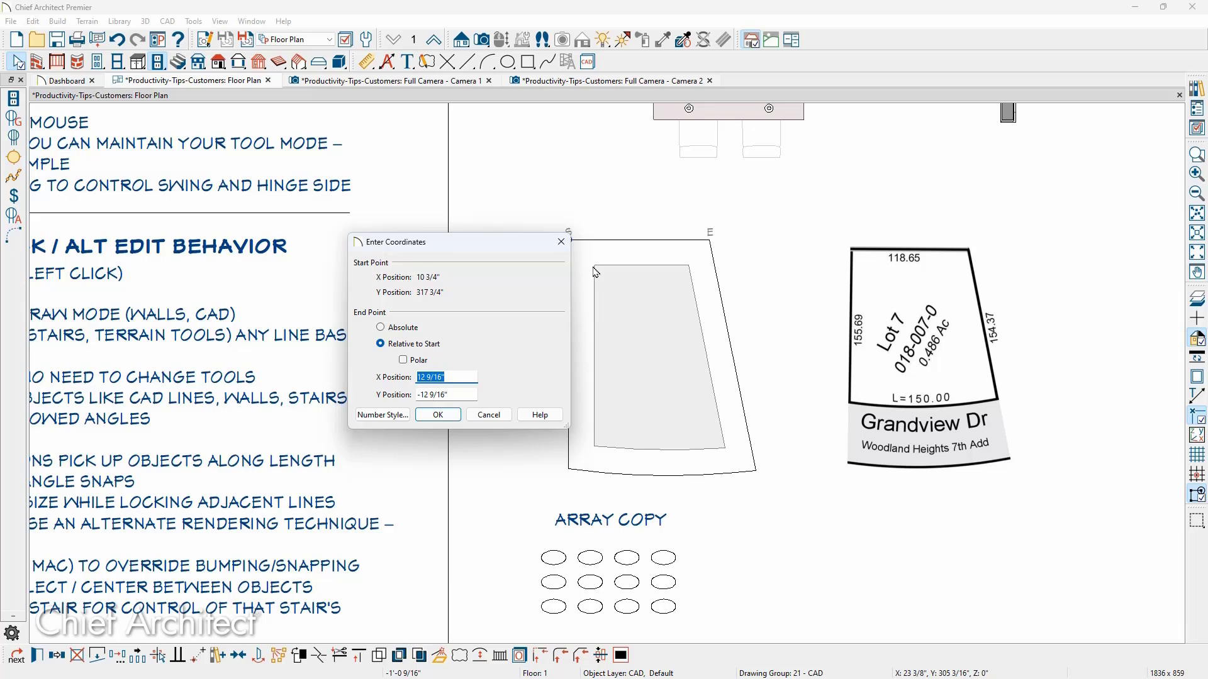
type("10")
key("Tab")
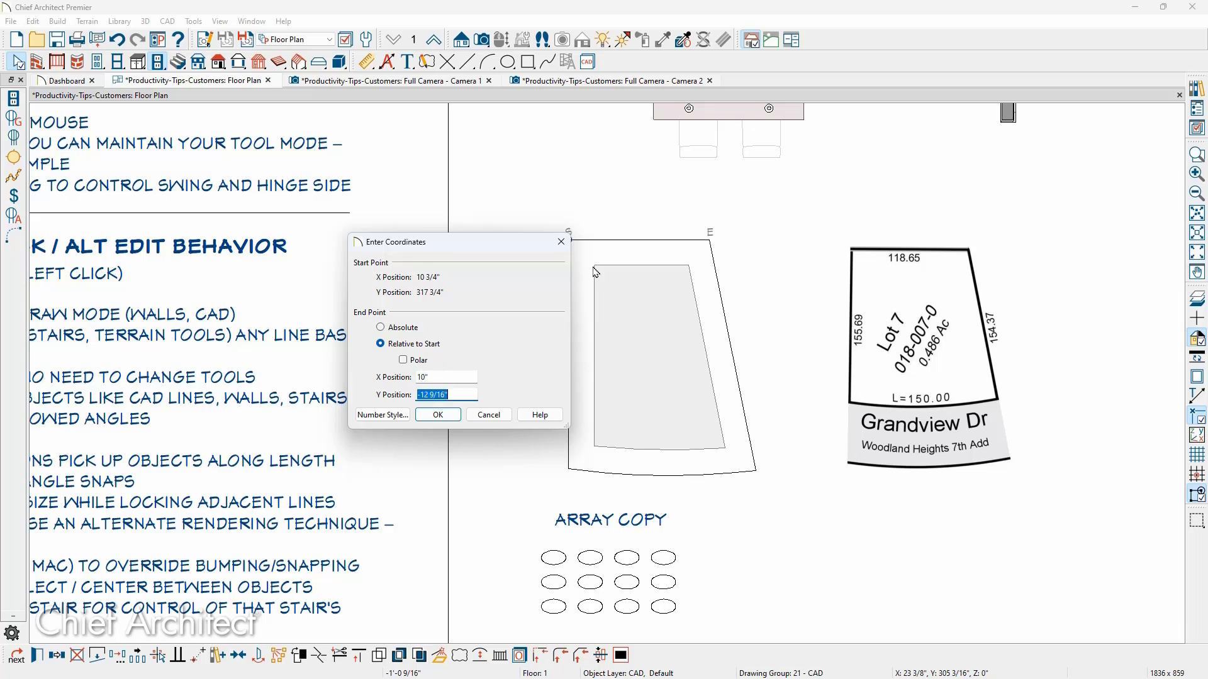
type("-10")
key("Return")
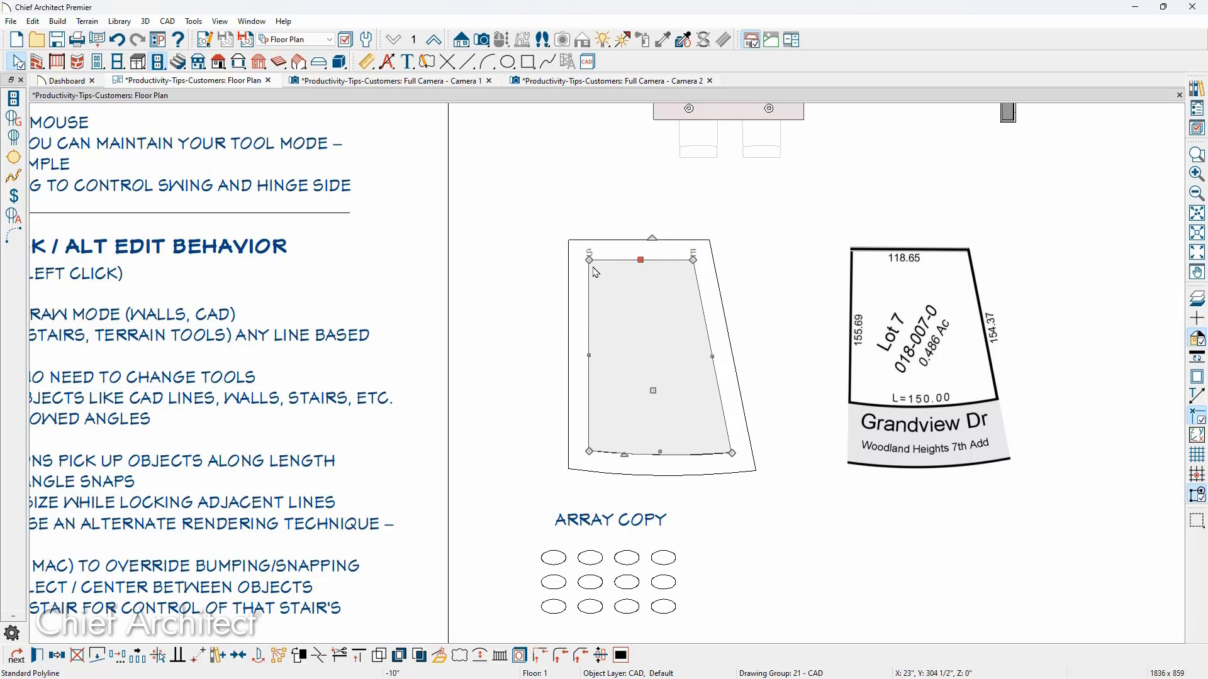
key("Escape")
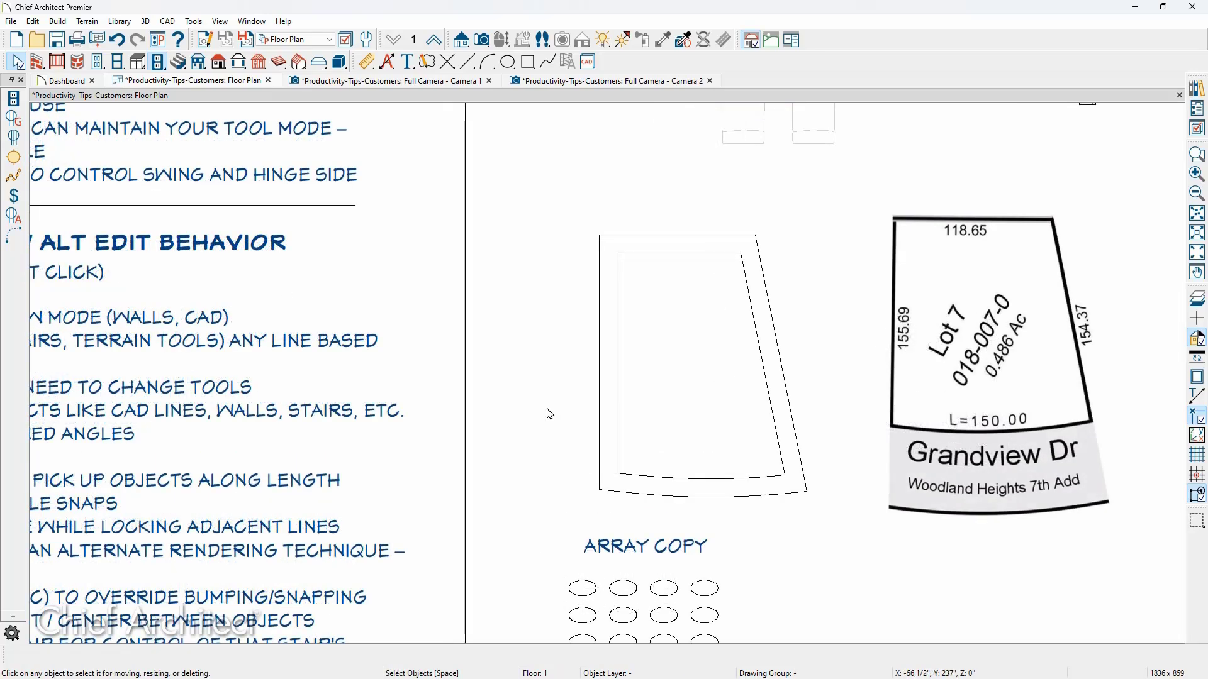
Step: Shrink the Lot 7 plat picture concentrically about its center from its upper-left corner
left_click(915, 367)
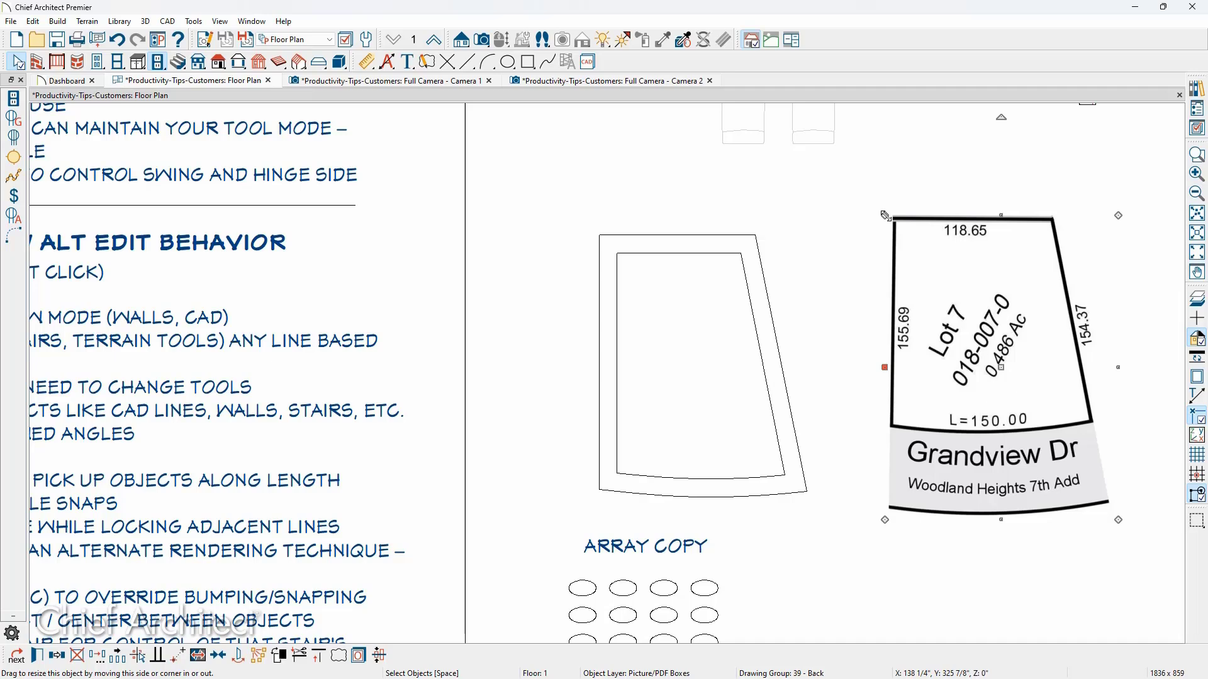
left_click_drag(885, 216, 908, 237)
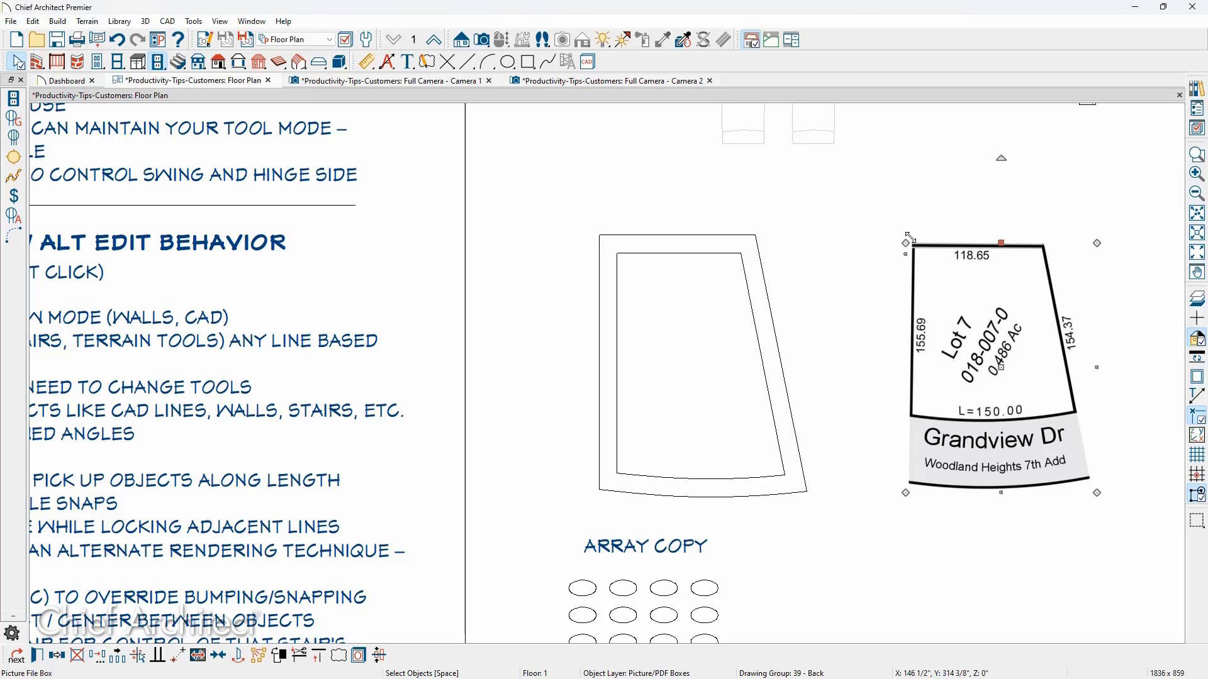
key("Escape")
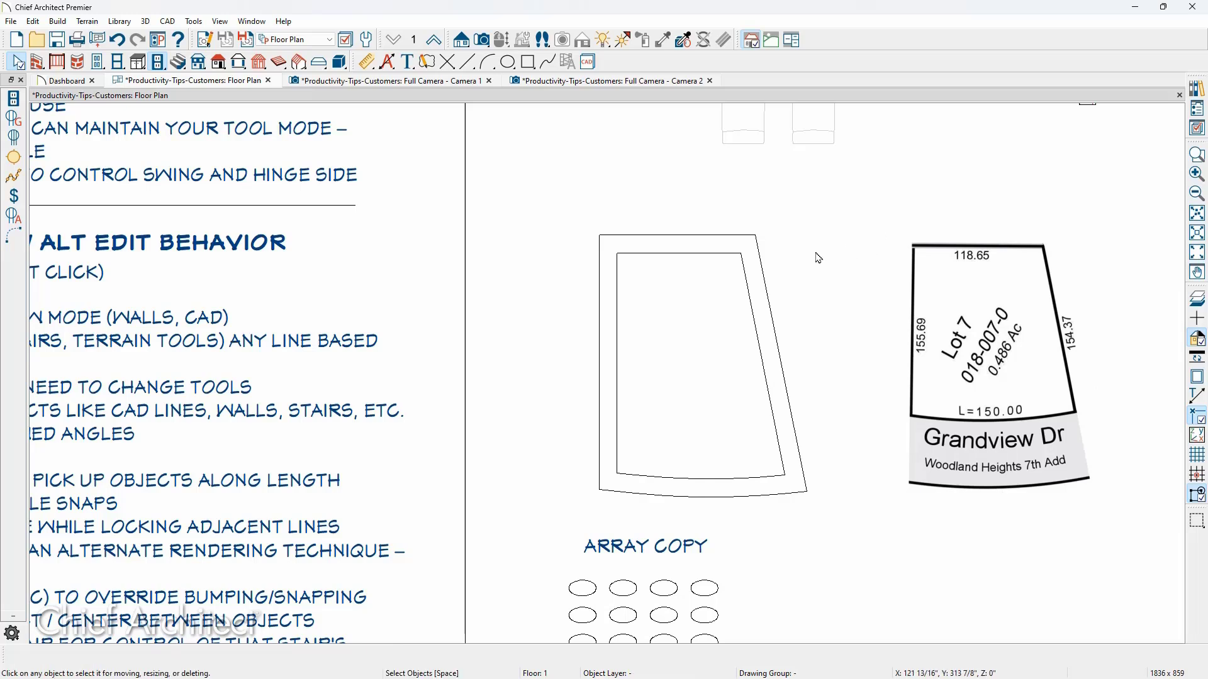
Step: Fillet the upper-right corner of the outer lot-shaped polyline with a small radius
left_click(765, 276)
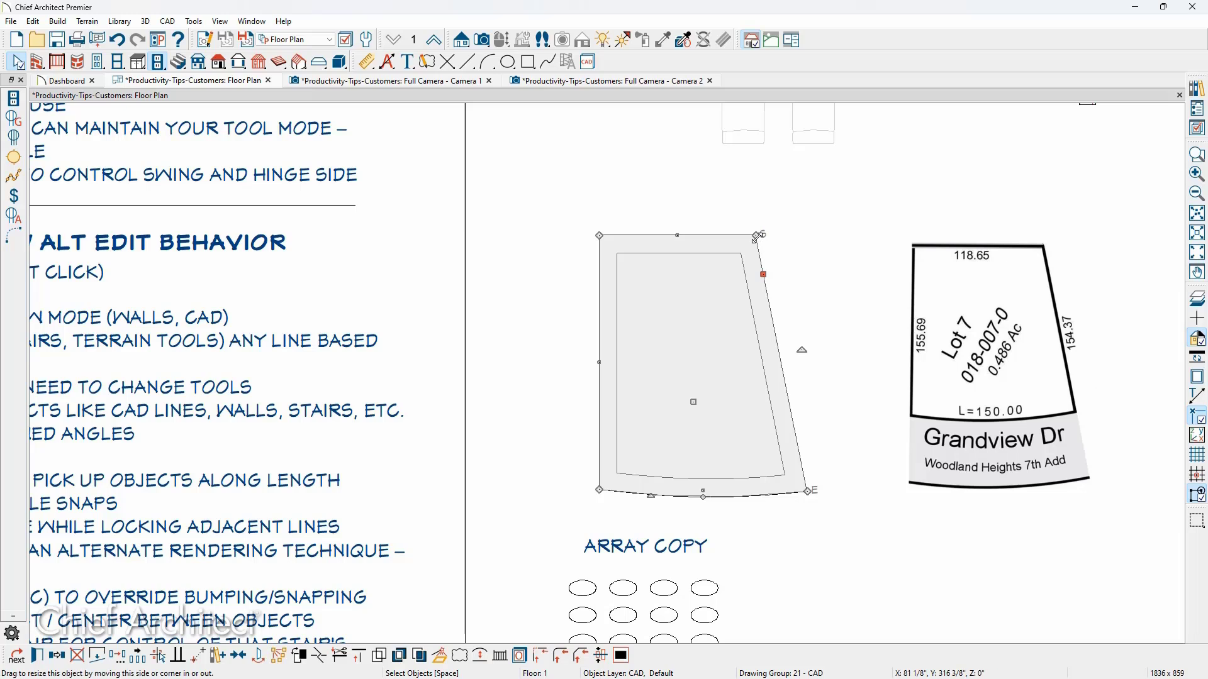
left_click_drag(757, 237, 753, 244)
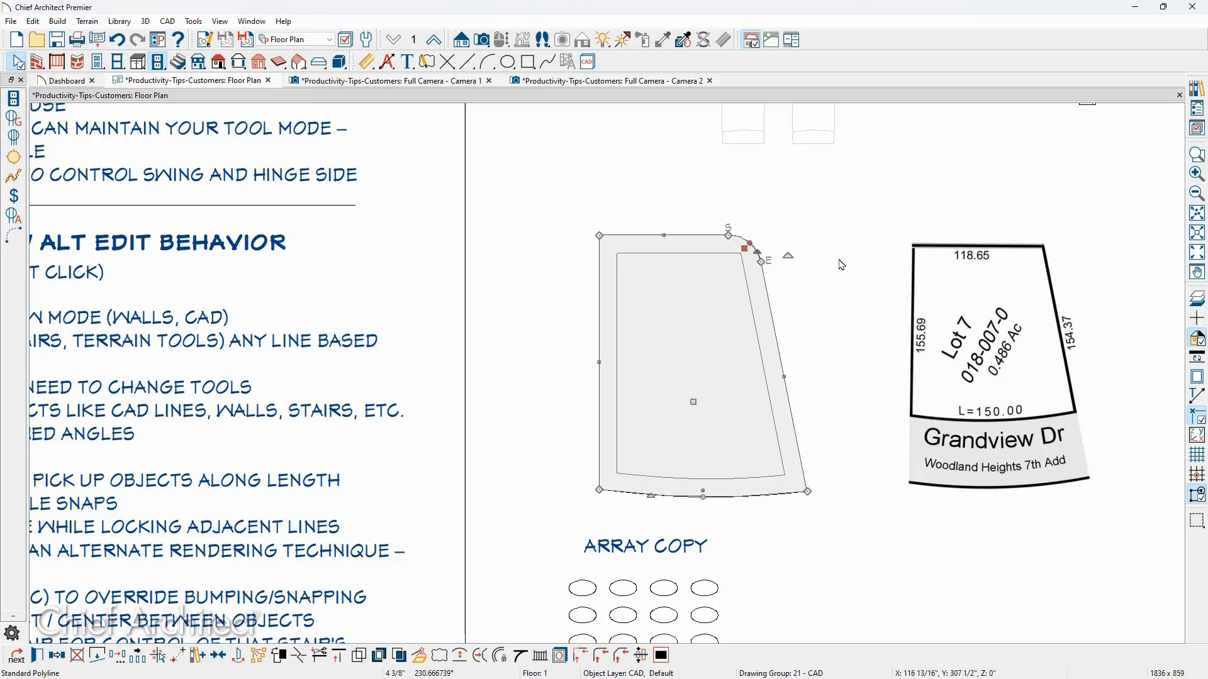
left_click(844, 266)
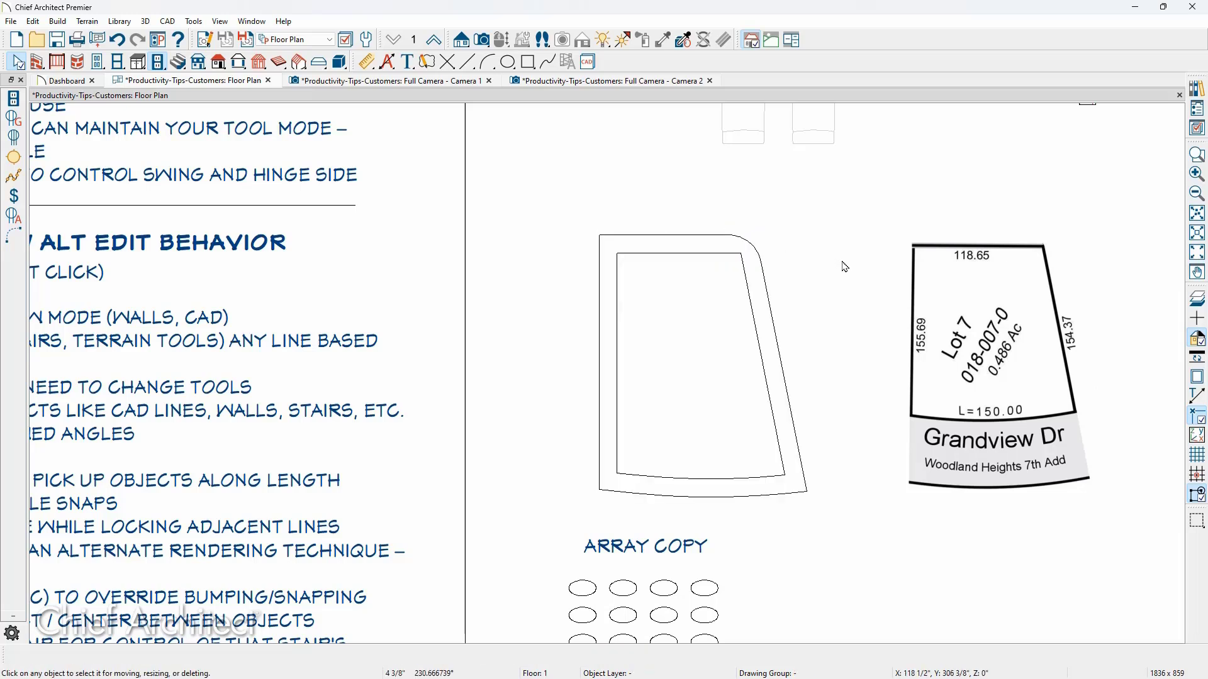
Step: Examine the Part 3 – Hidden Gems notes in the Kitchen & Bath plan view
scroll(194, 453, "down", 1)
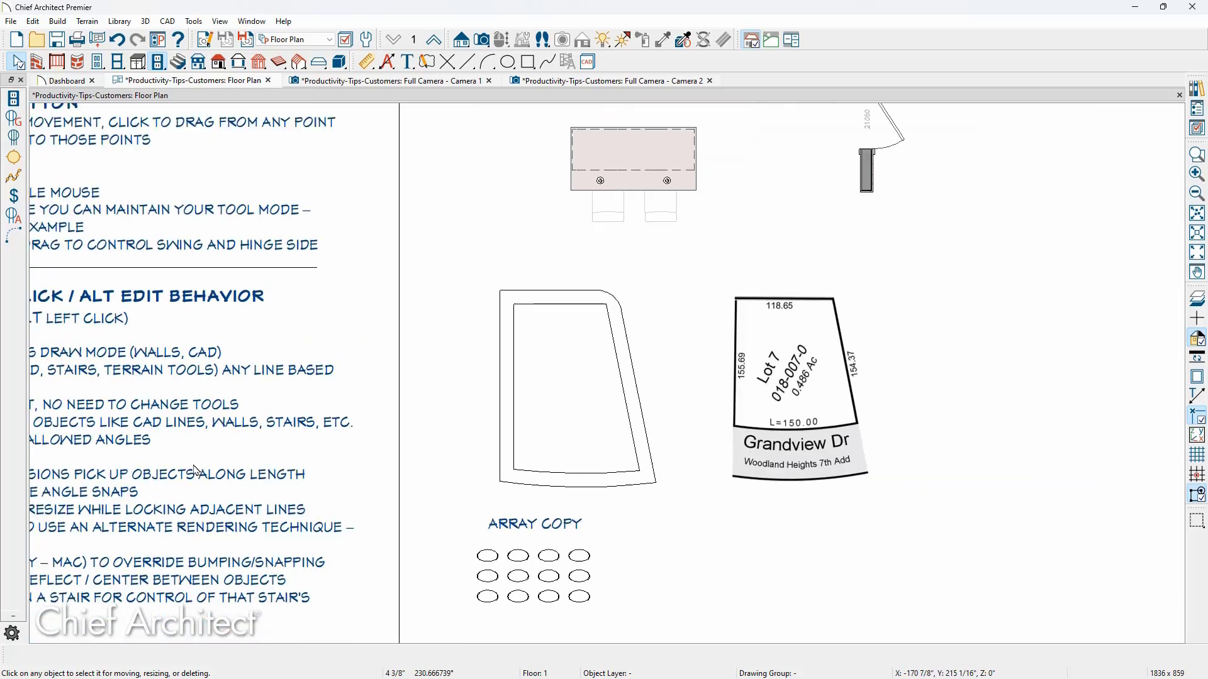
middle_click_drag(315, 427, 767, 258)
scroll(659, 371, "up", 1)
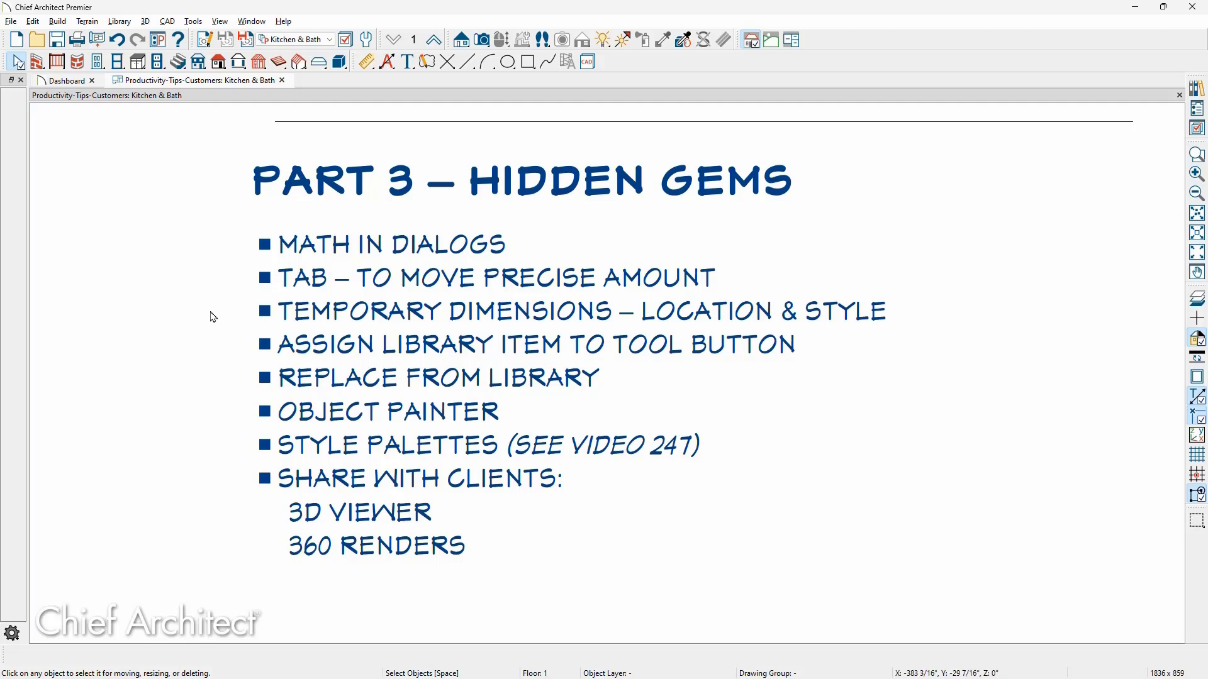
scroll(213, 317, "down", 2)
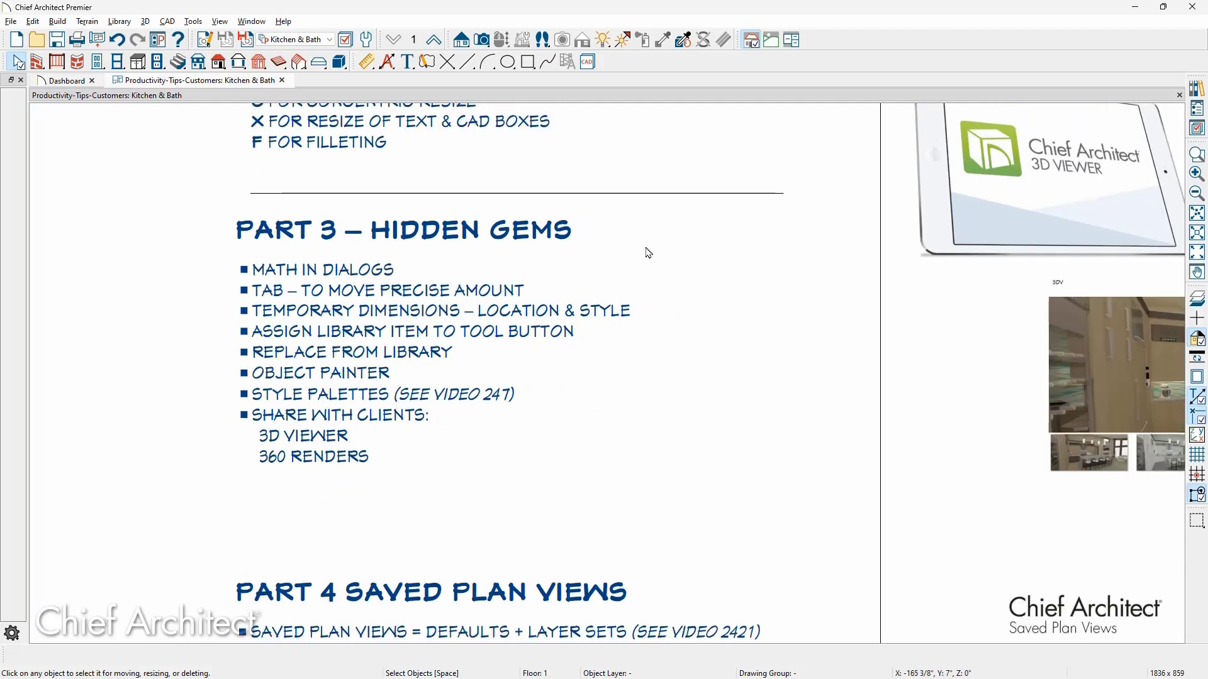
Step: Shorten the island countertop's seating overhang by entering 12"-3 in its temporary dimension
middle_click_drag(641, 253, 454, 670)
mouse_move(802, 143)
middle_mouse_down()
mouse_move(712, 277)
mouse_move(434, 621)
middle_mouse_up()
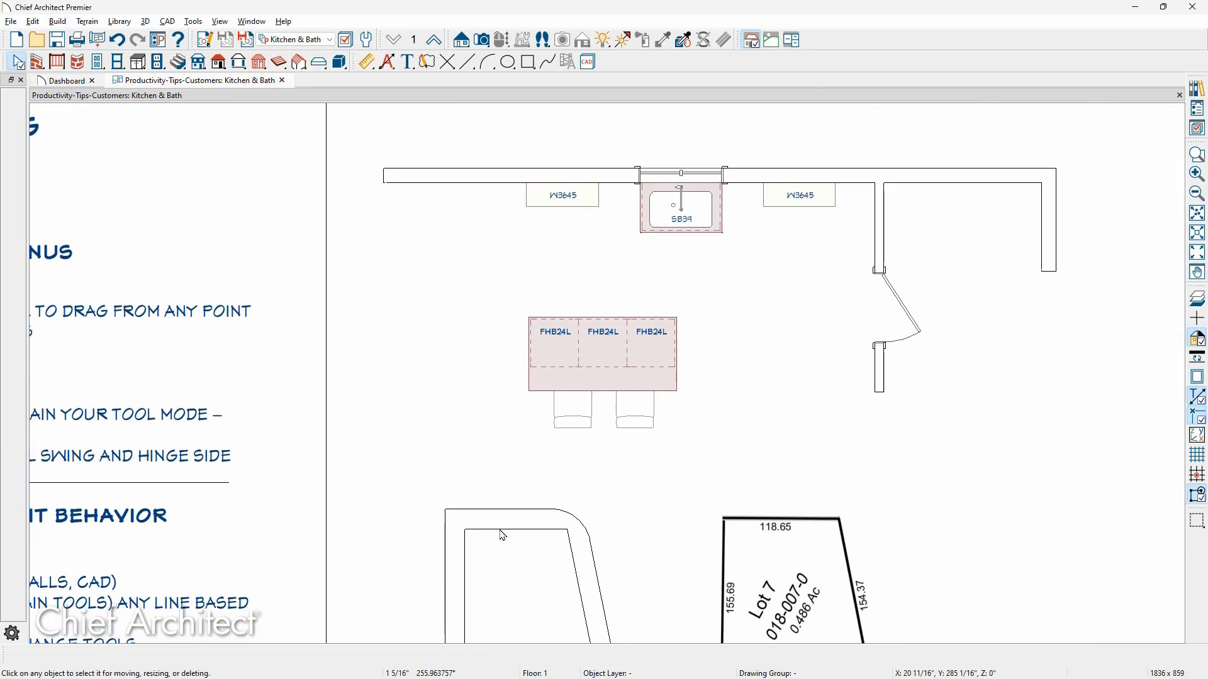
mouse_move(641, 360)
middle_mouse_down()
mouse_move(601, 487)
mouse_move(636, 396)
middle_mouse_up()
scroll(565, 509, "up", 2)
scroll(566, 507, "up", 1)
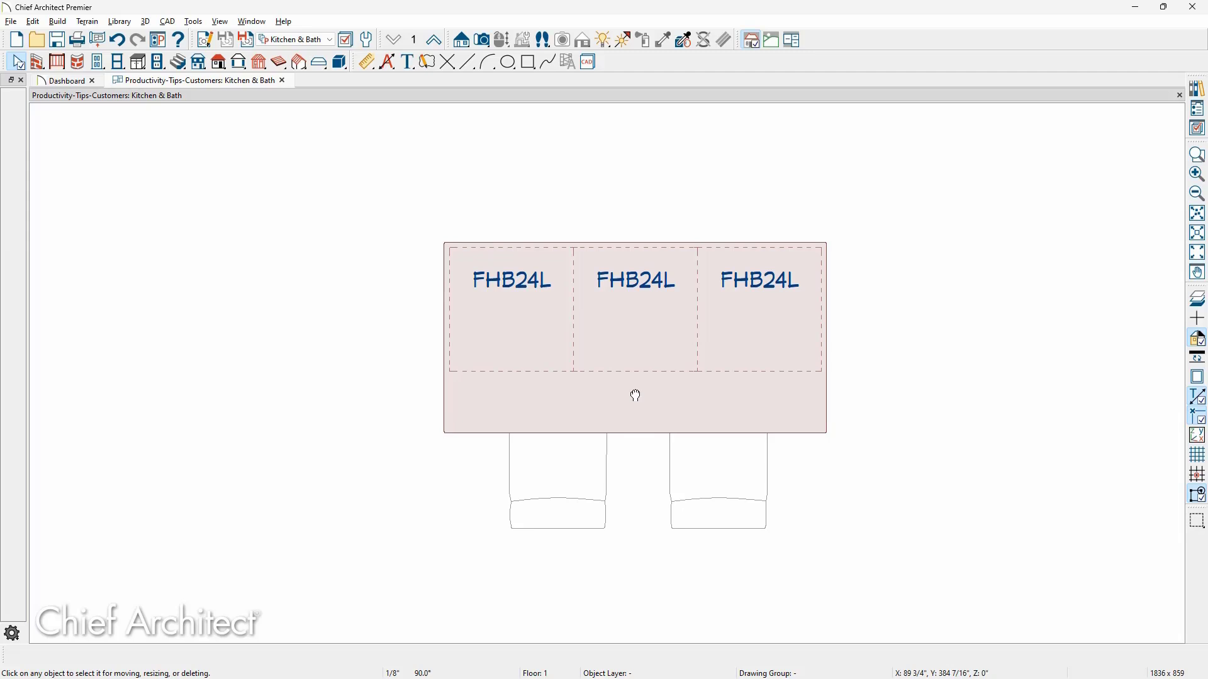
left_click(480, 435)
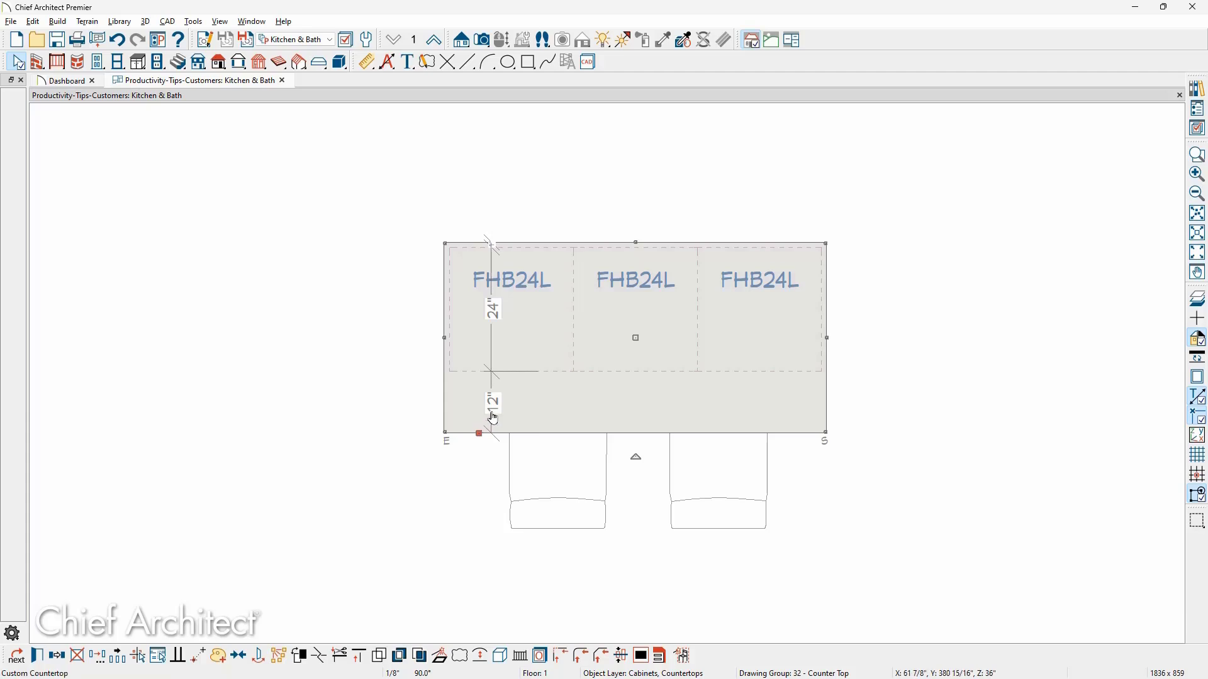
left_click(492, 412)
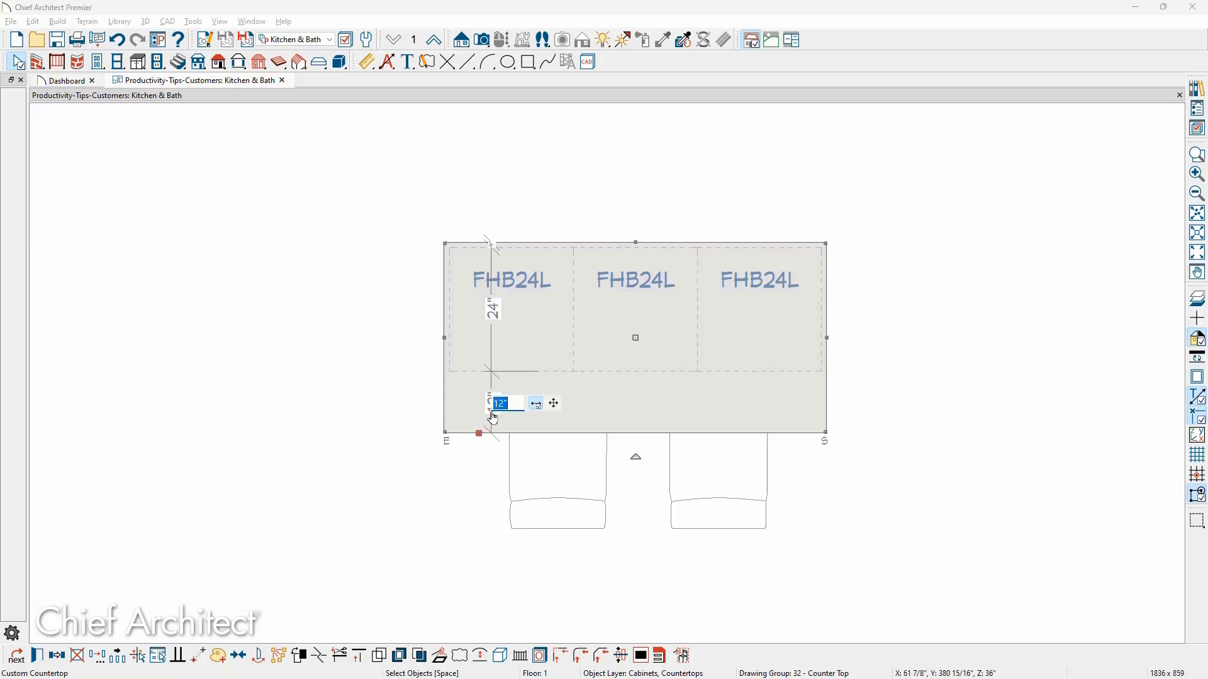
key("Right")
type("-3")
key("Return")
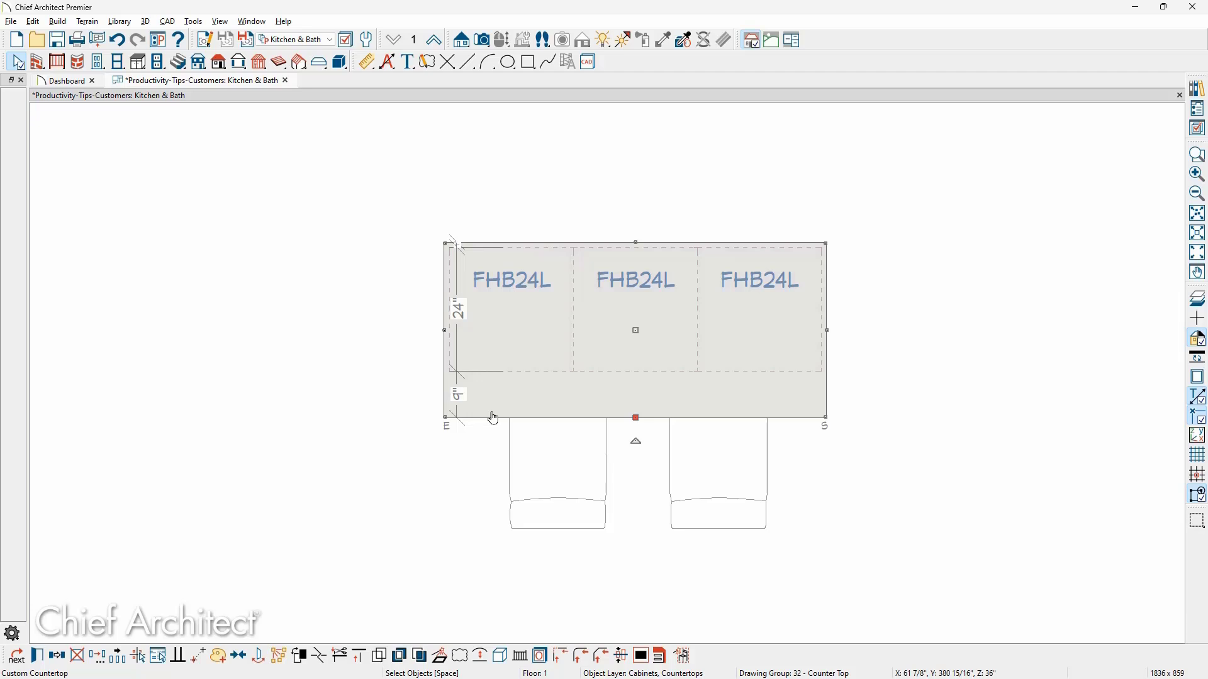
Step: Extend the countertop's seating edge outward by 3" using relative end coordinates X 0" and Y -3"
left_click_drag(635, 418, 629, 469)
key("Tab")
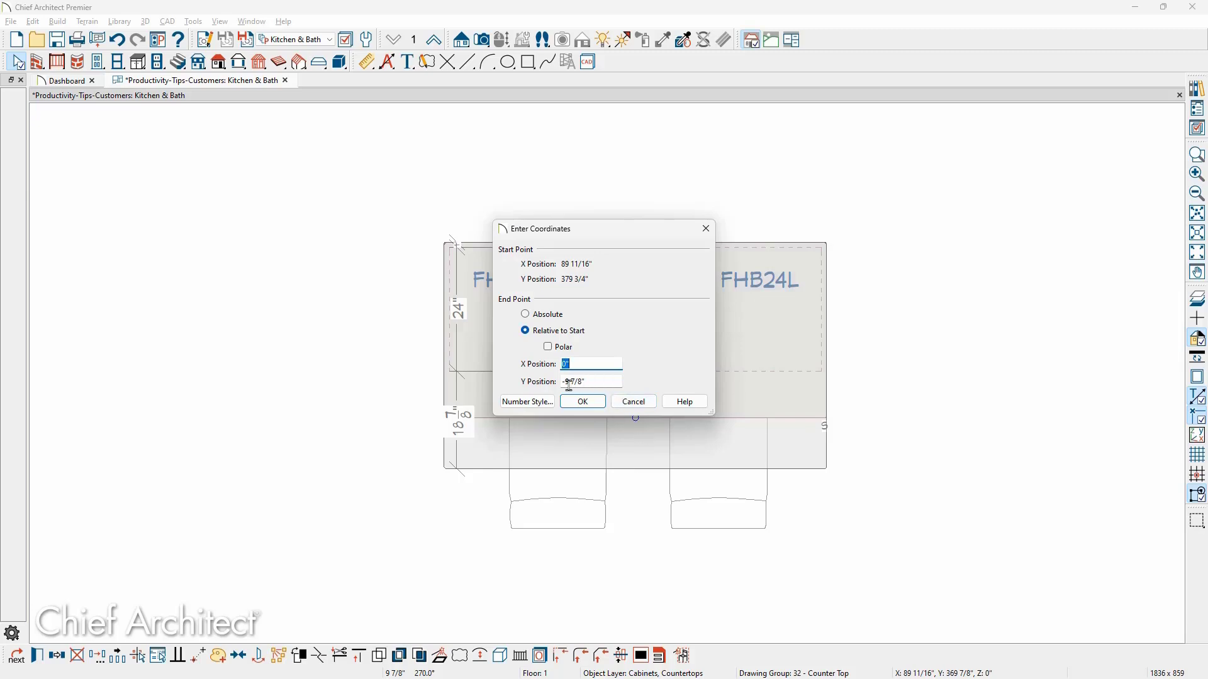
left_click_drag(565, 382, 589, 382)
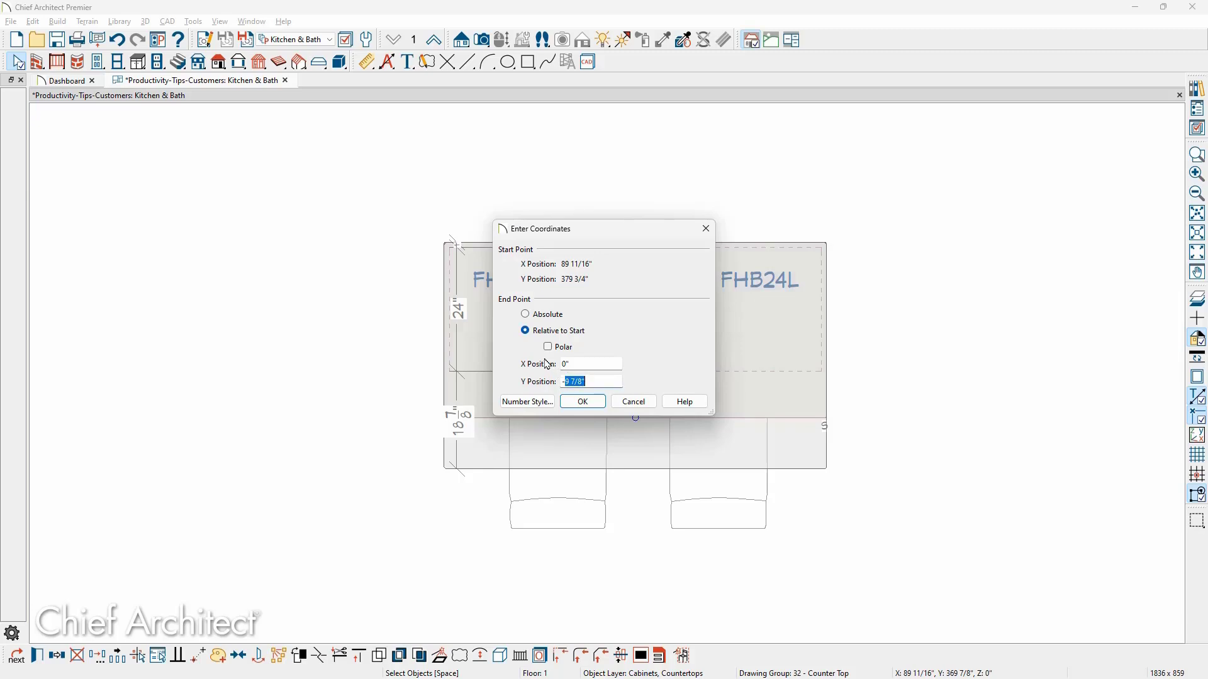
type("-3")
key("Return")
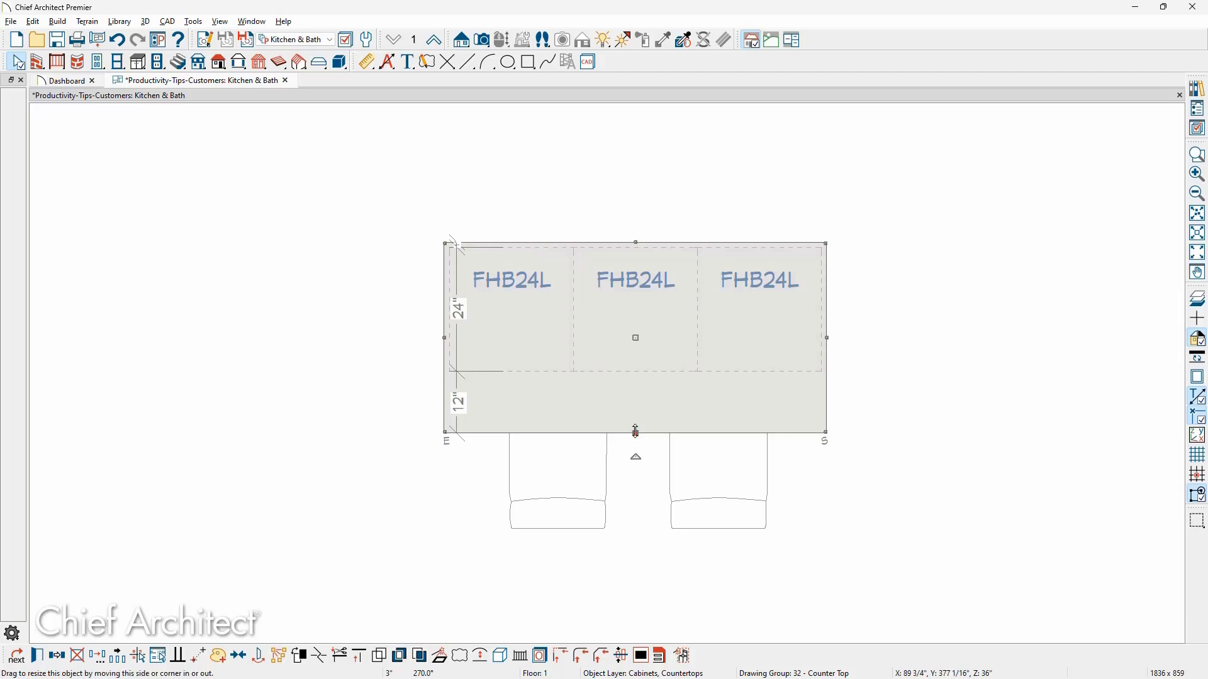
Step: Extend the countertop's seating edge outward using relative polar coordinates with a distance of 3" and an angle of -90°
left_click_drag(636, 433, 636, 451)
key("Tab")
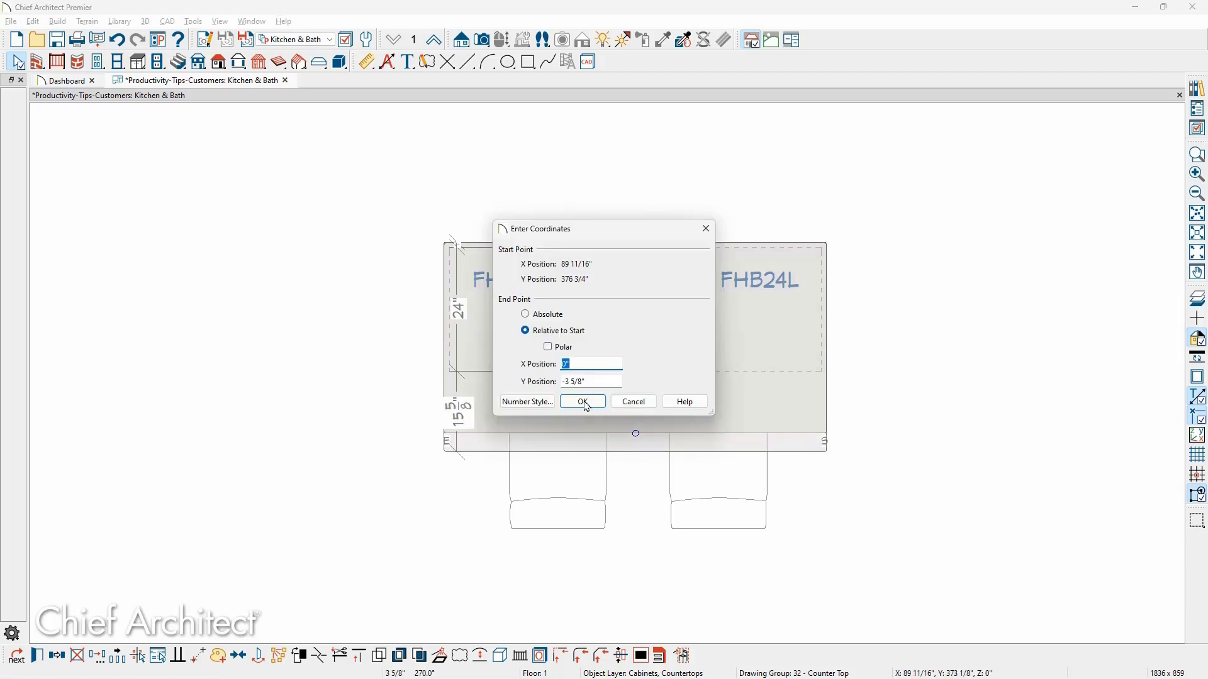
left_click(556, 349)
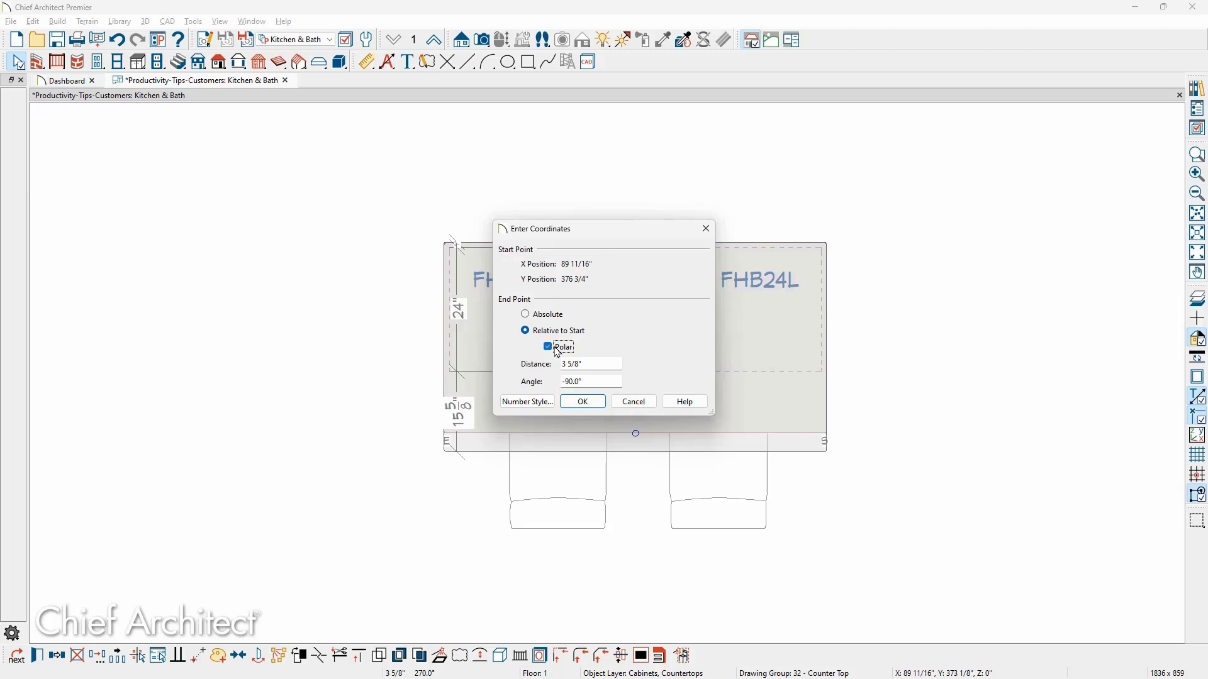
left_click_drag(607, 364, 557, 370)
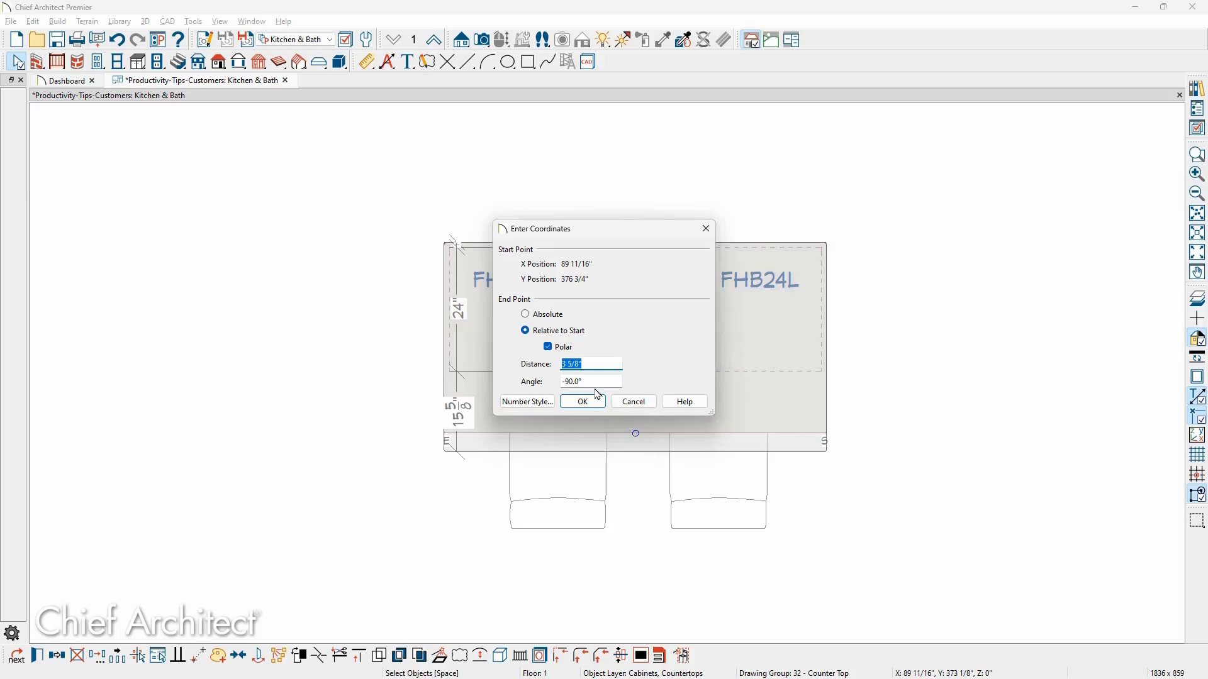
key("Return")
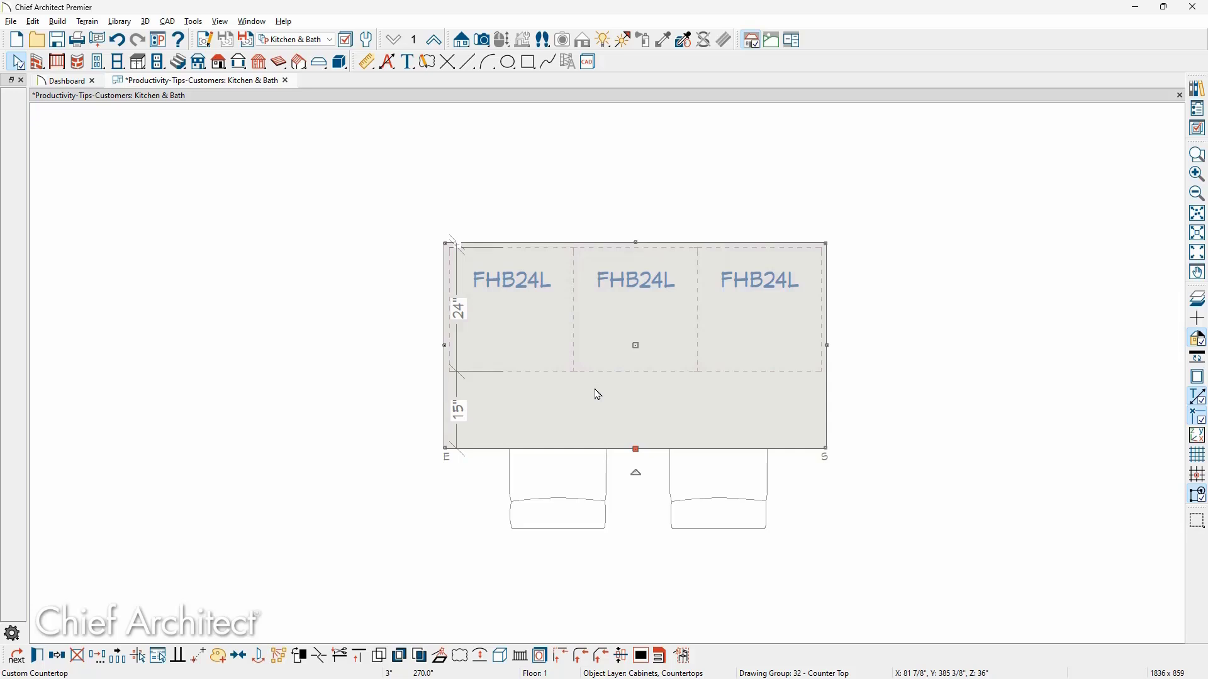
key("Escape")
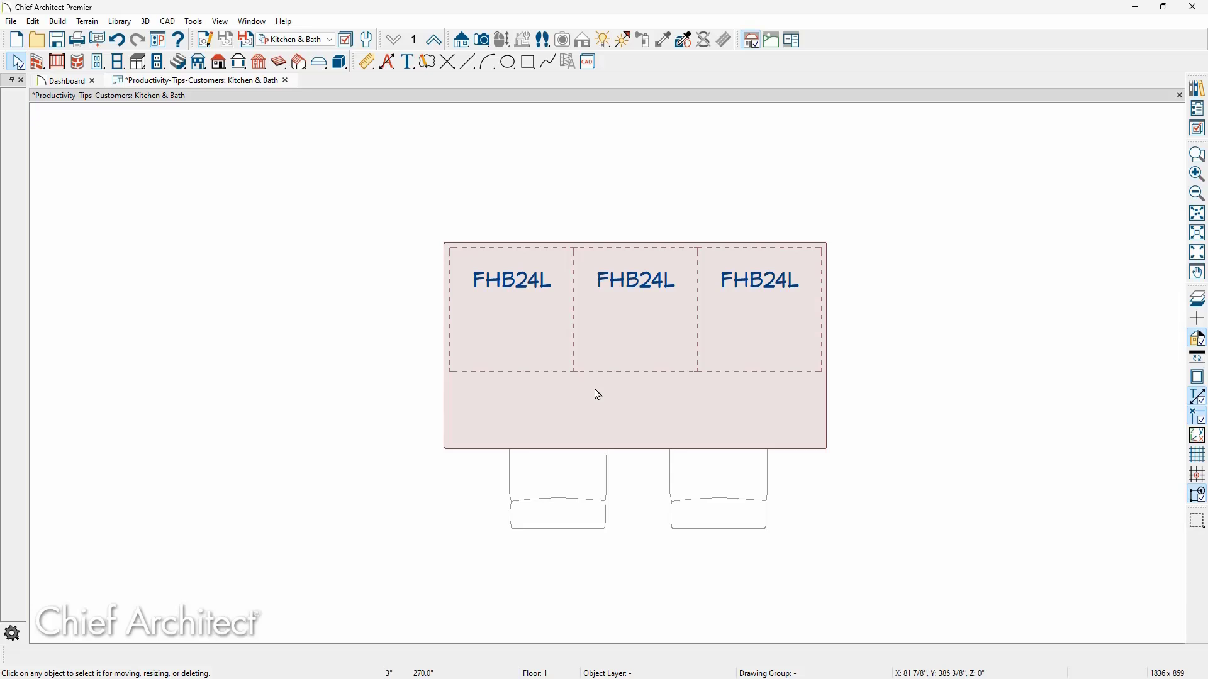
Step: Draw a vertical CAD line beside the island's left end with the polar distance 20 +5 and an angle of -90°
left_click(468, 61)
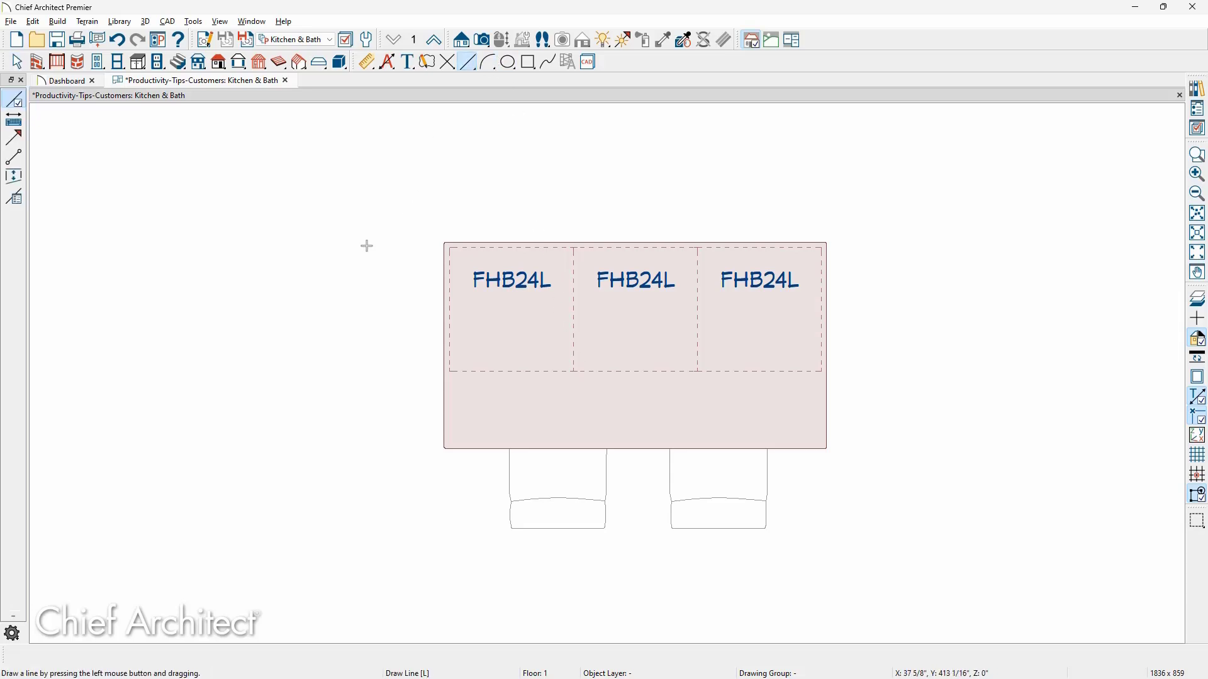
left_click_drag(366, 246, 363, 356)
key("Tab")
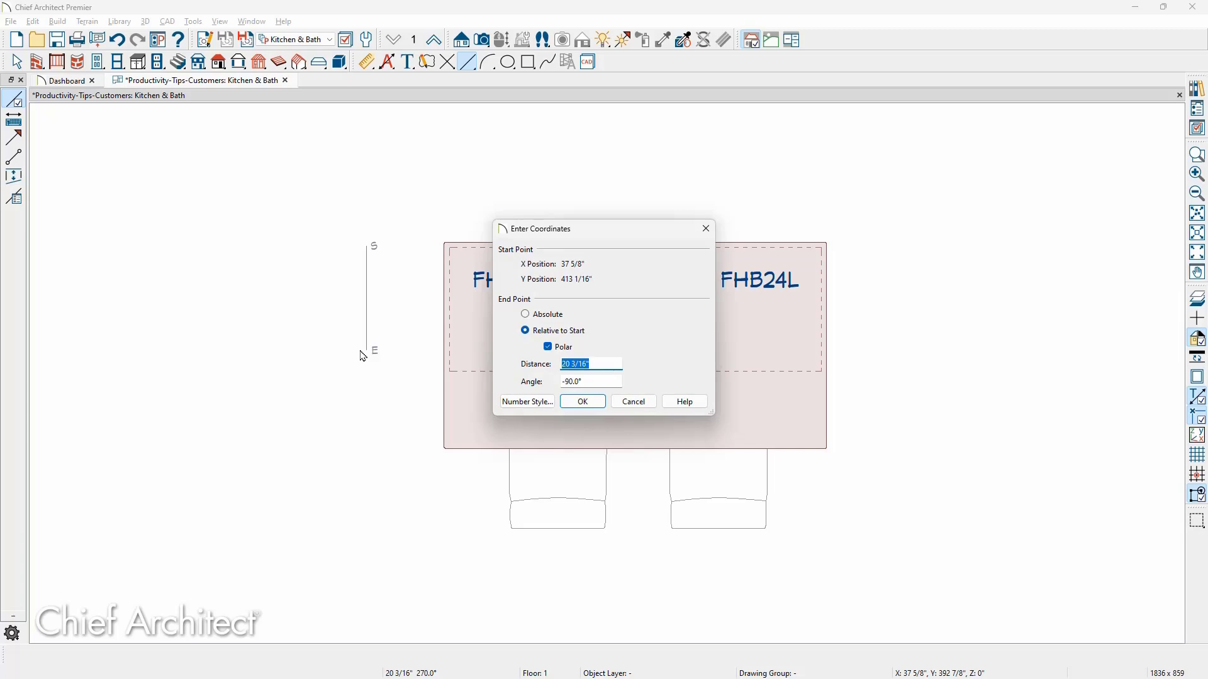
type("20 +5")
left_click(584, 402)
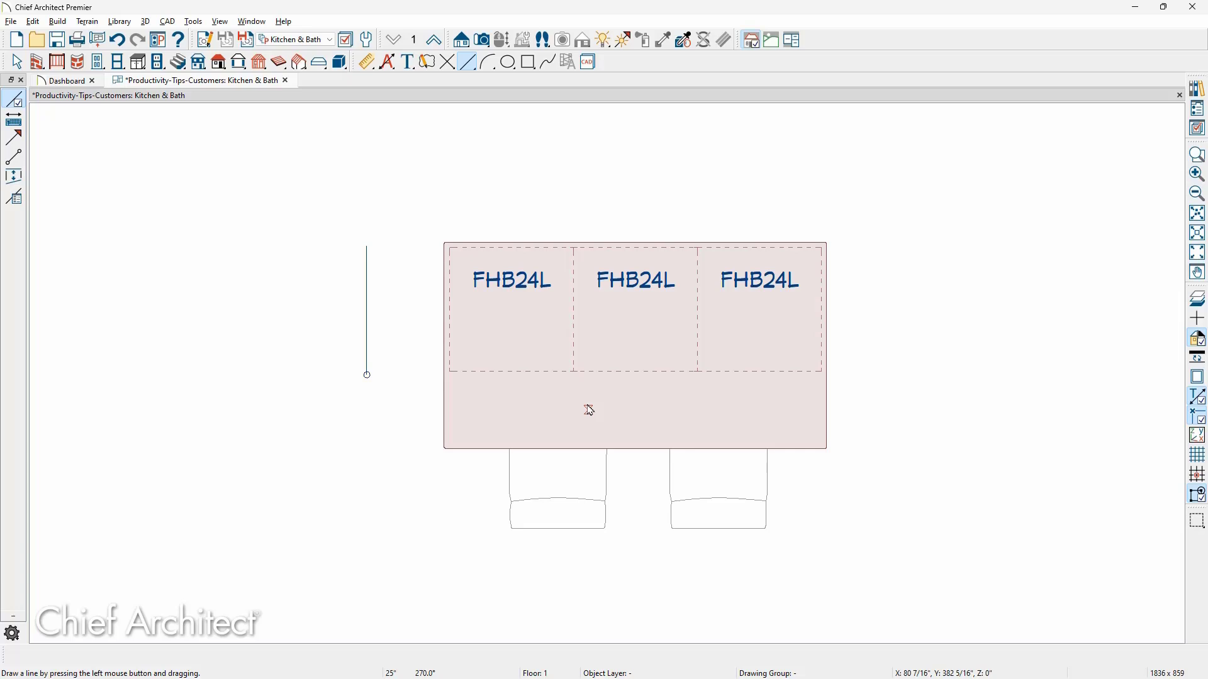
key("space")
Step: Toggle the temporary dimensions off and back on for the selected island countertop
left_click(636, 451)
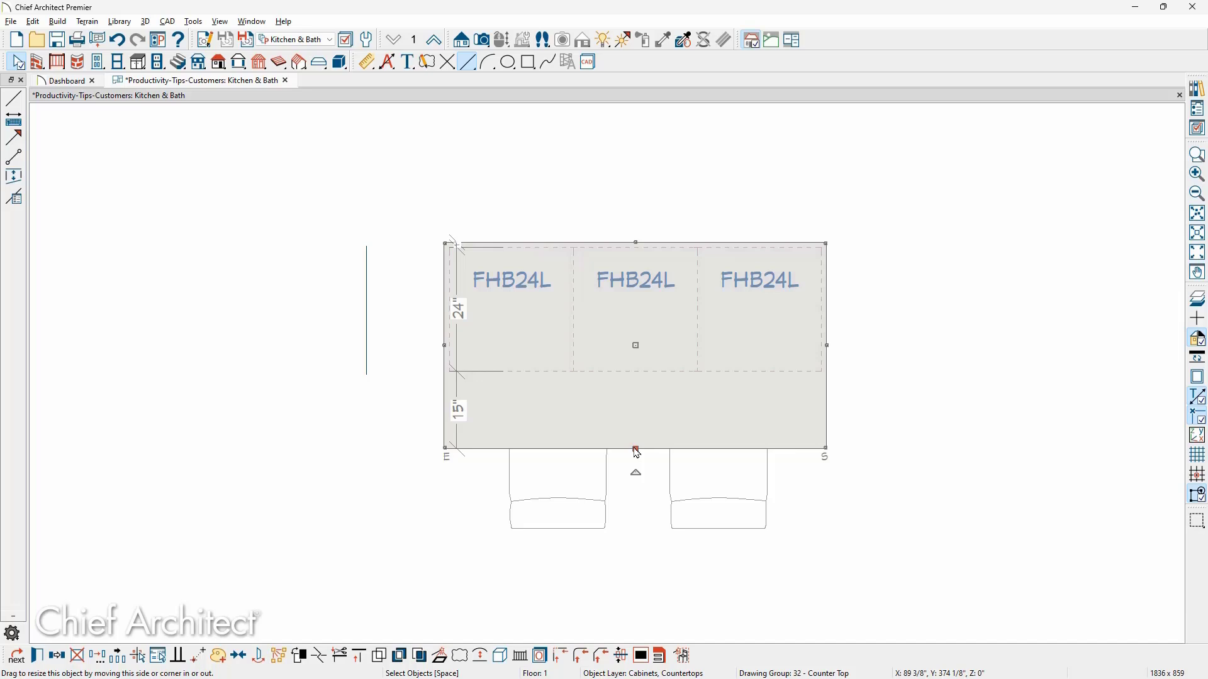
key("t")
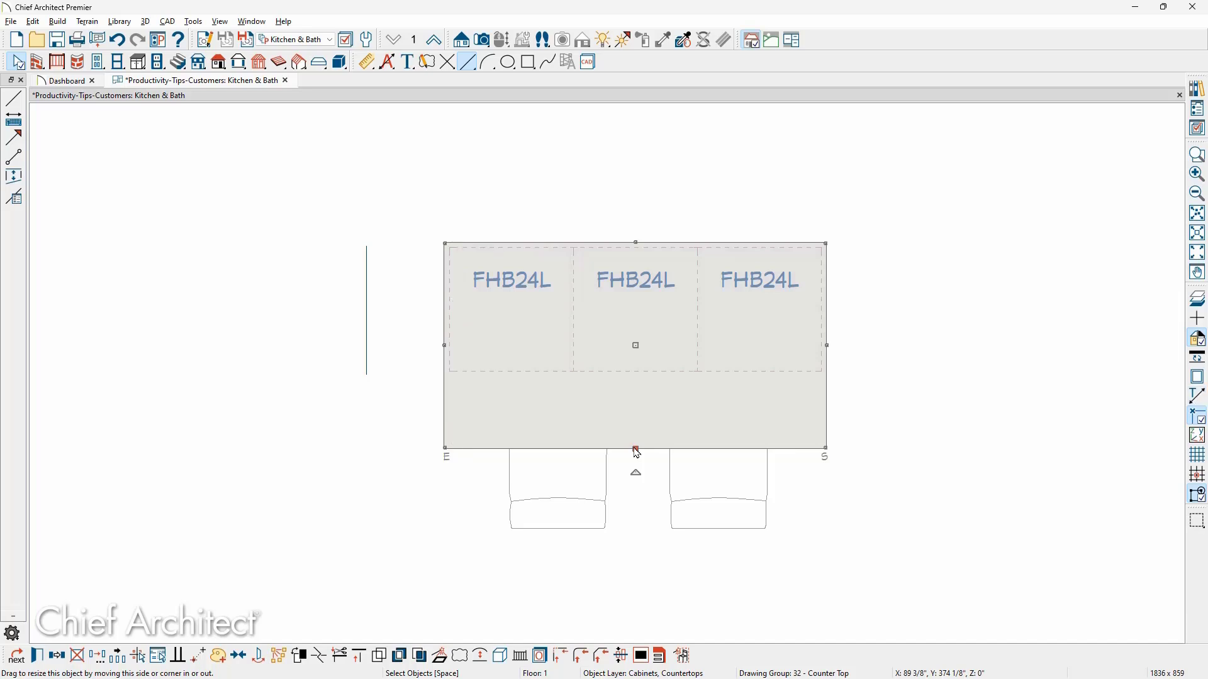
key("t")
key("t")
key("t")
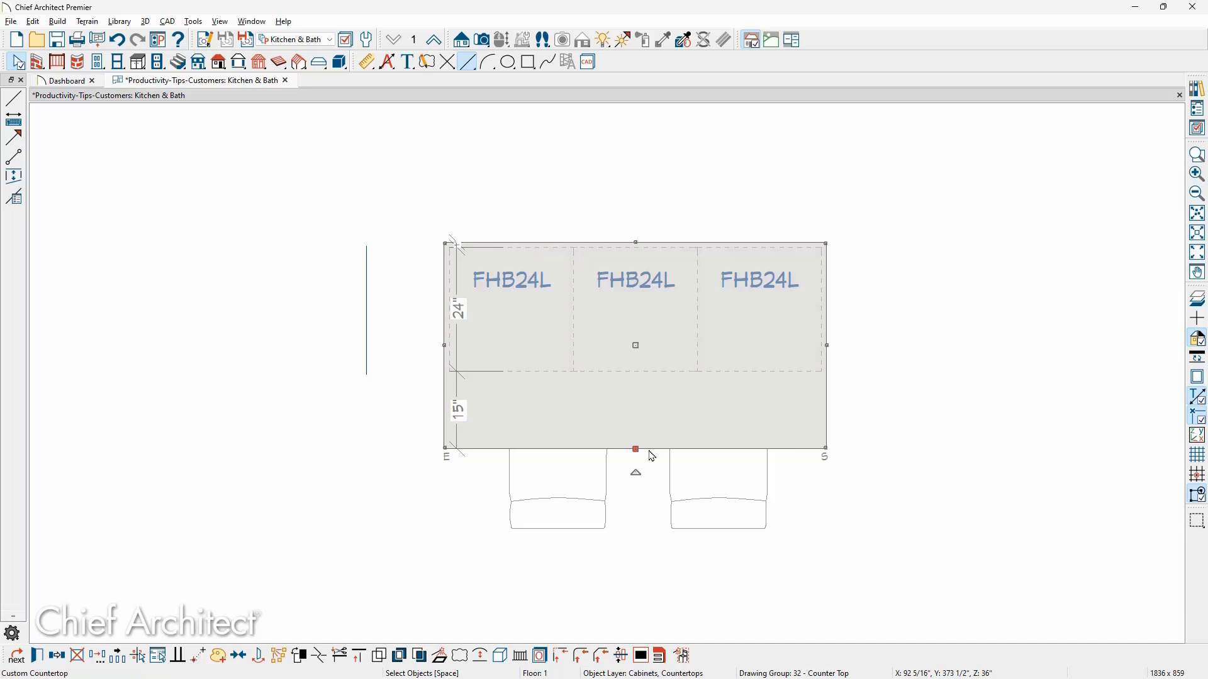
key("Escape")
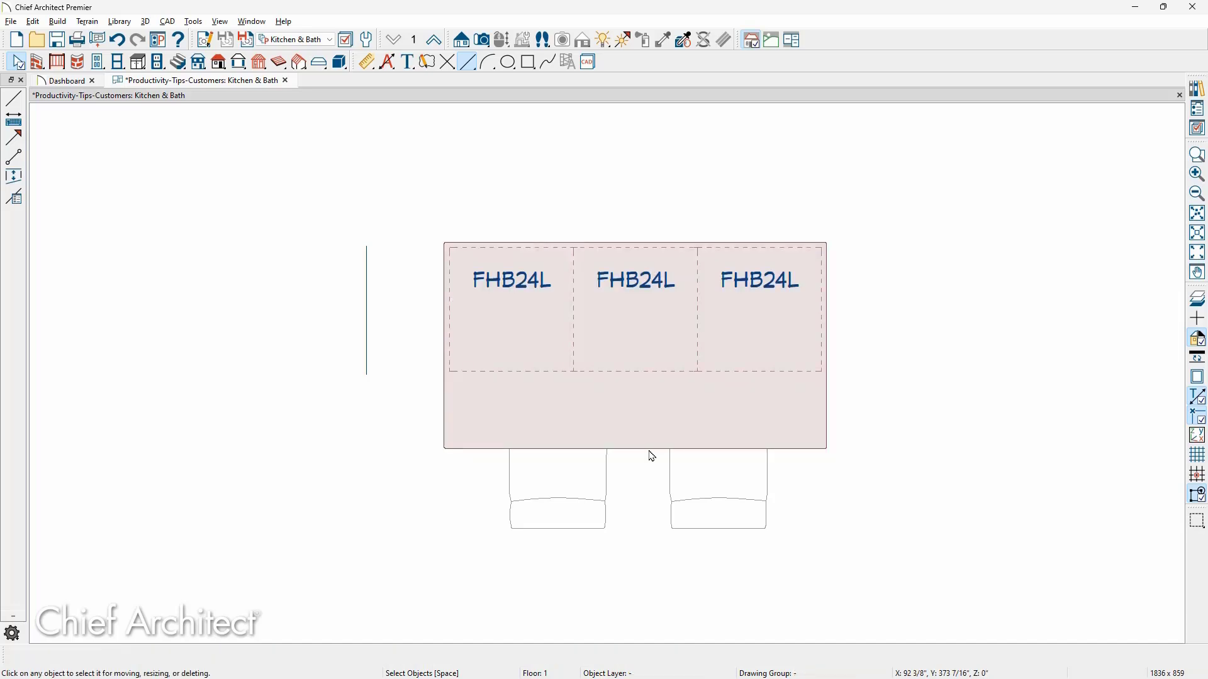
Step: Examine the primary format unit options in the Kitchen and Bath Dimensions defaults of the current saved plan view
left_click(653, 454)
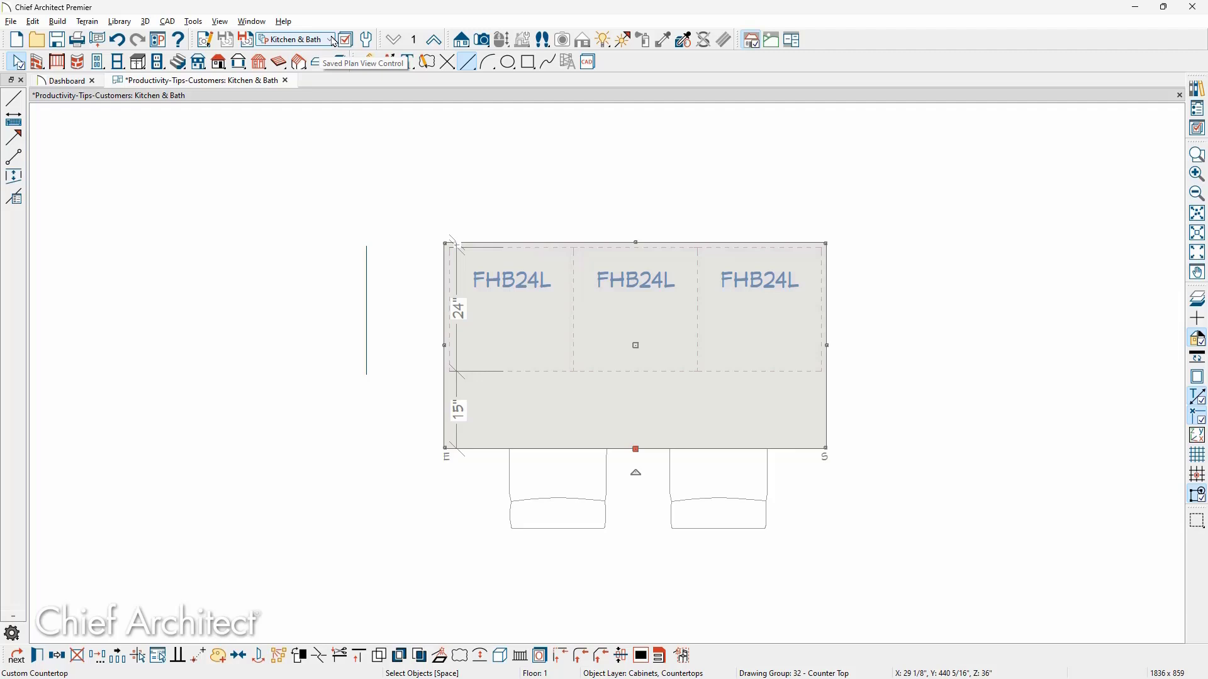
left_click(214, 40)
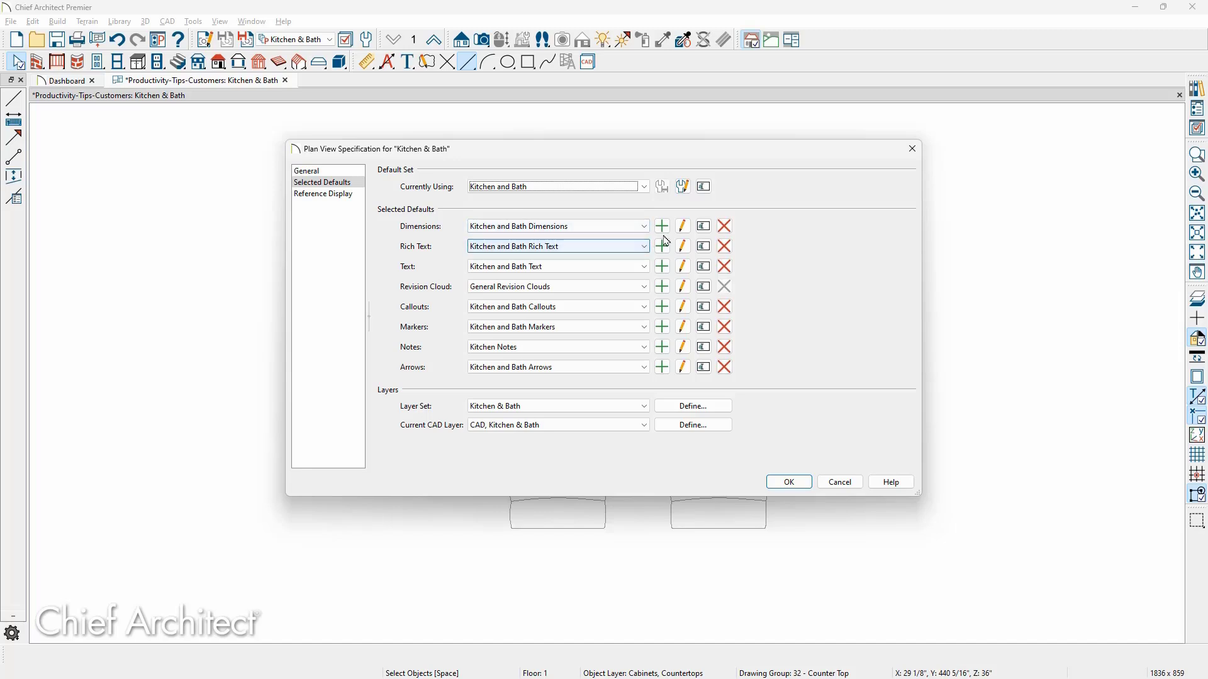
left_click(683, 228)
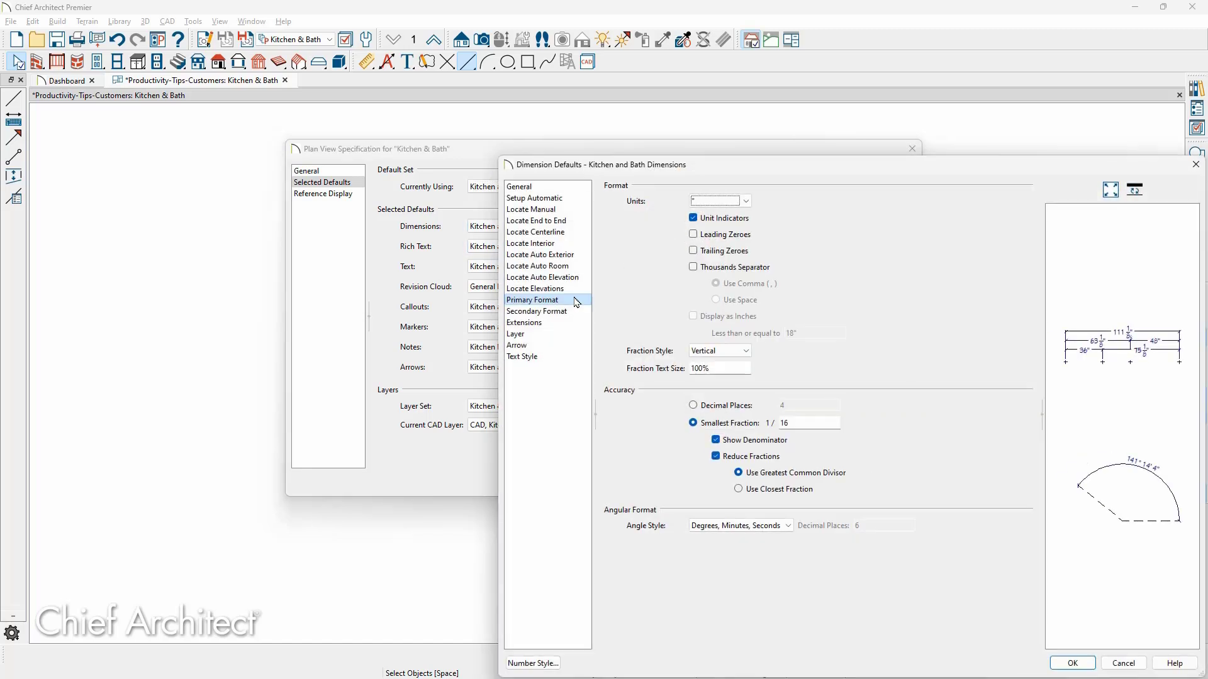
left_click(746, 200)
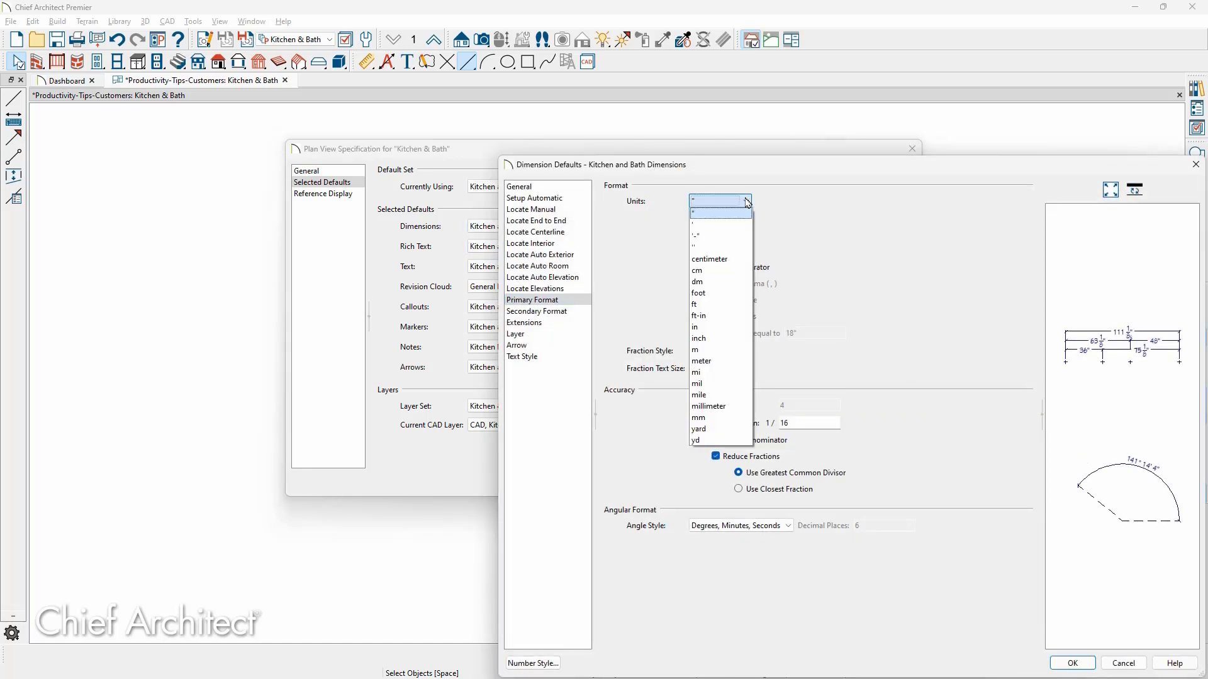
left_click(748, 201)
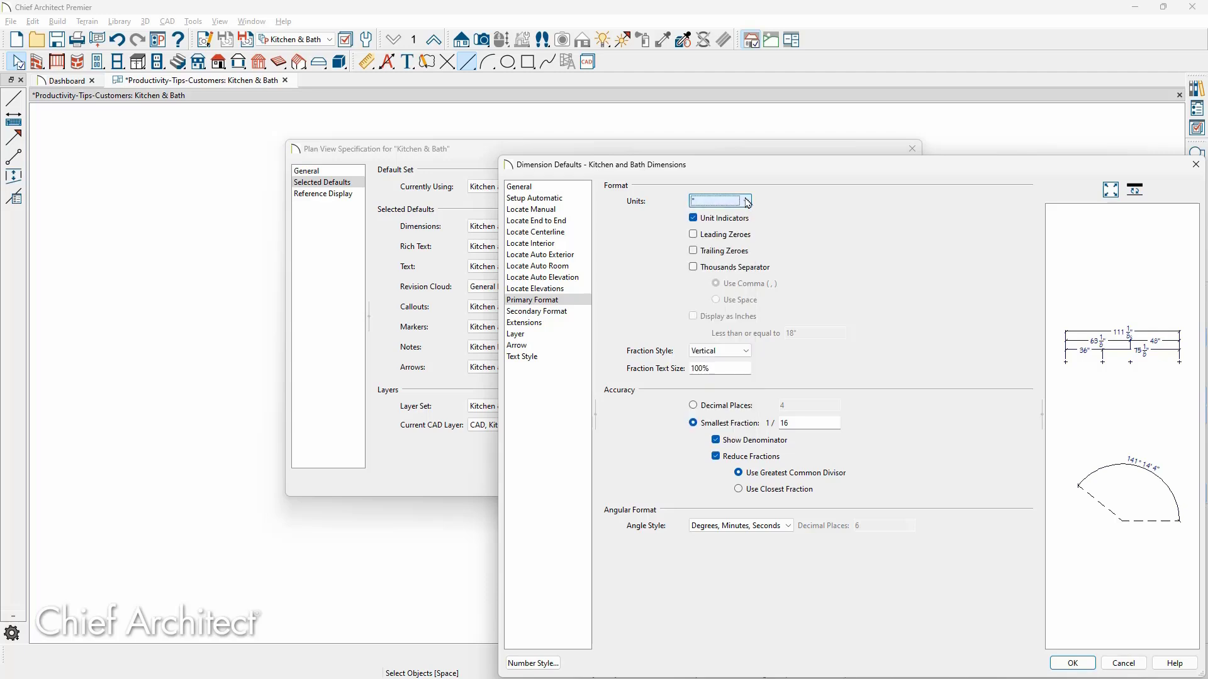
key("Escape")
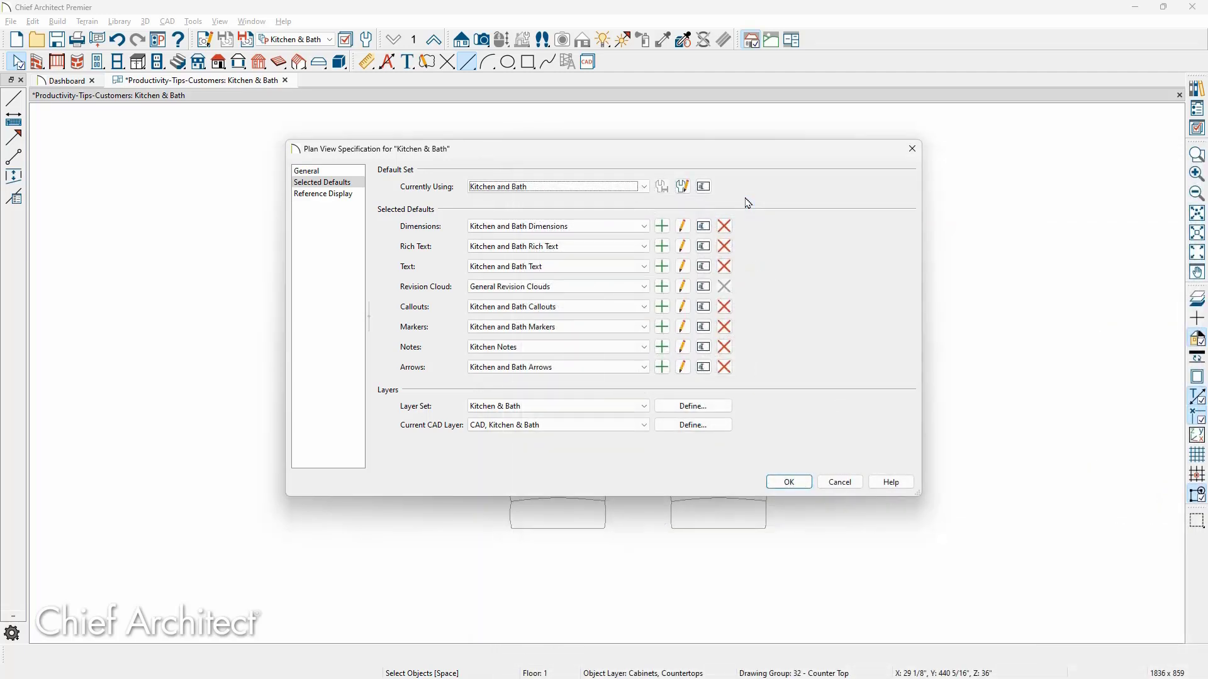
Step: Check the island countertop's temporary dimension format in the Floor Plan saved plan view, and return to the Kitchen & Bath view
left_click(912, 148)
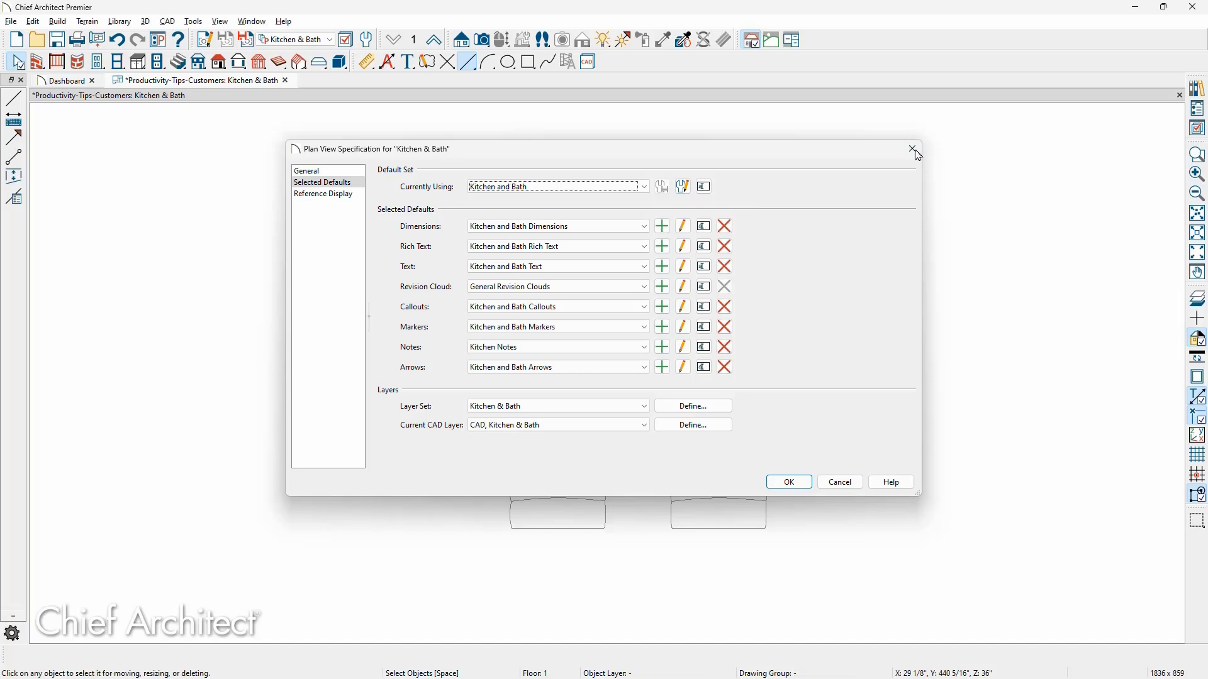
left_click(331, 42)
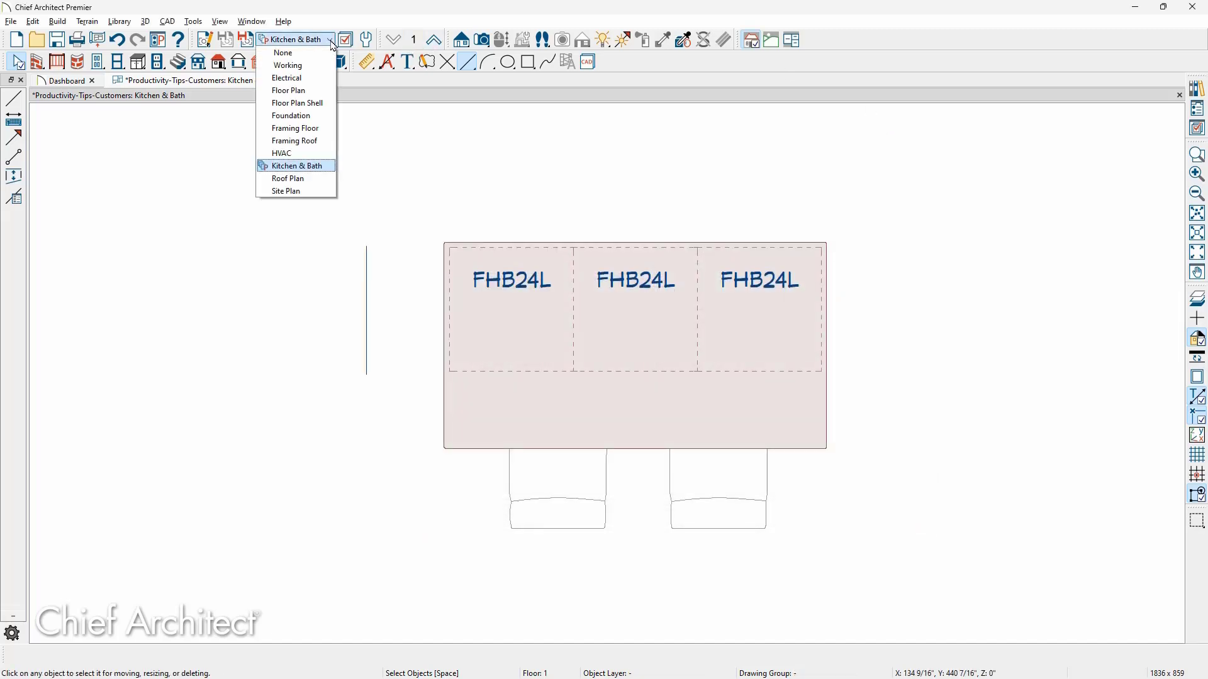
left_click(303, 94)
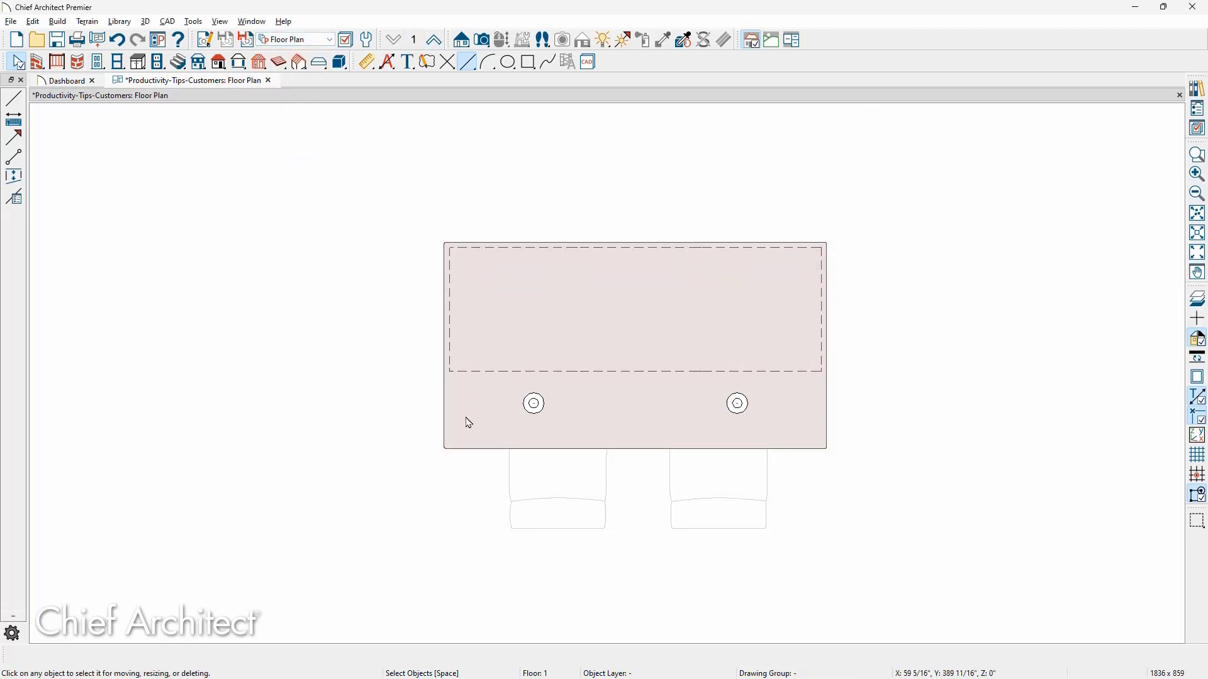
left_click(475, 449)
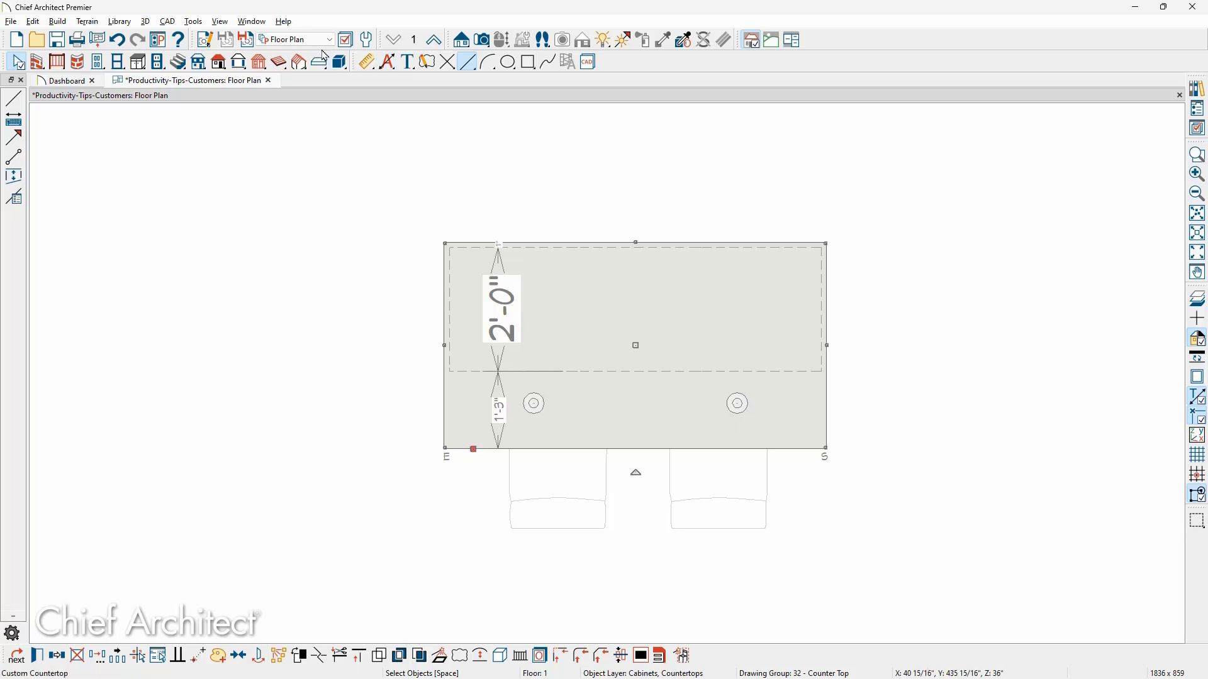
left_click(295, 39)
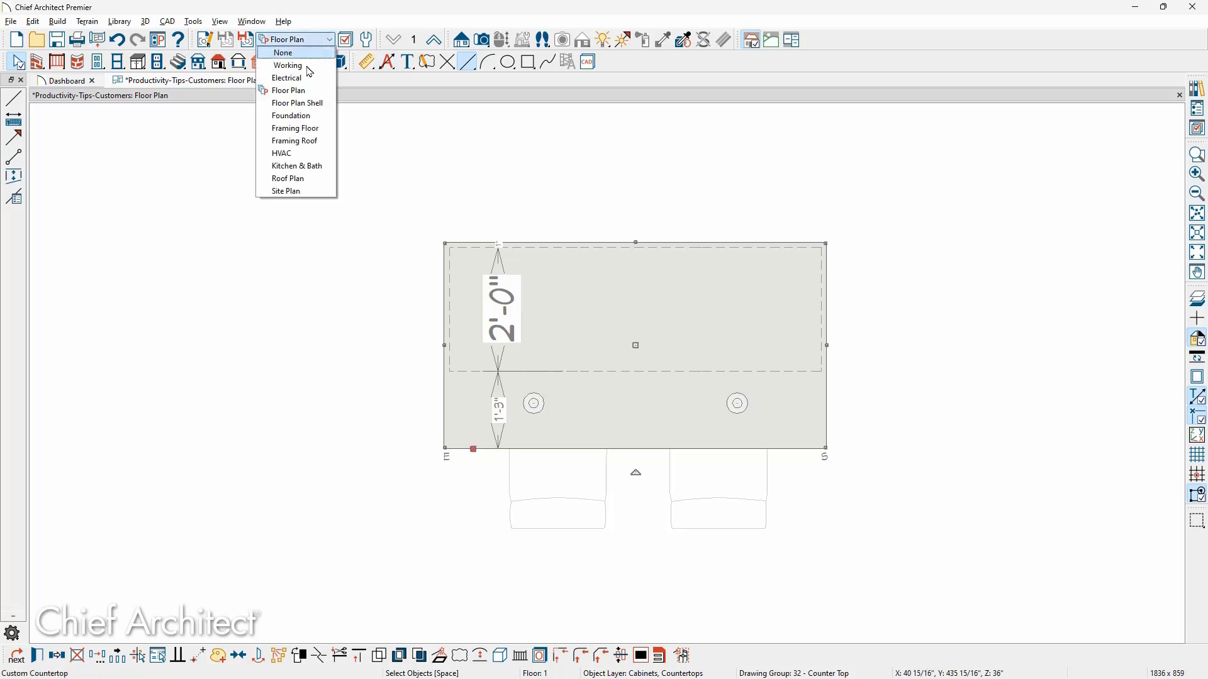
left_click(297, 166)
Step: Select the short exterior wall beyond the door and examine where its horizontal temporary dimension locates each wall
scroll(297, 164, "down", 2)
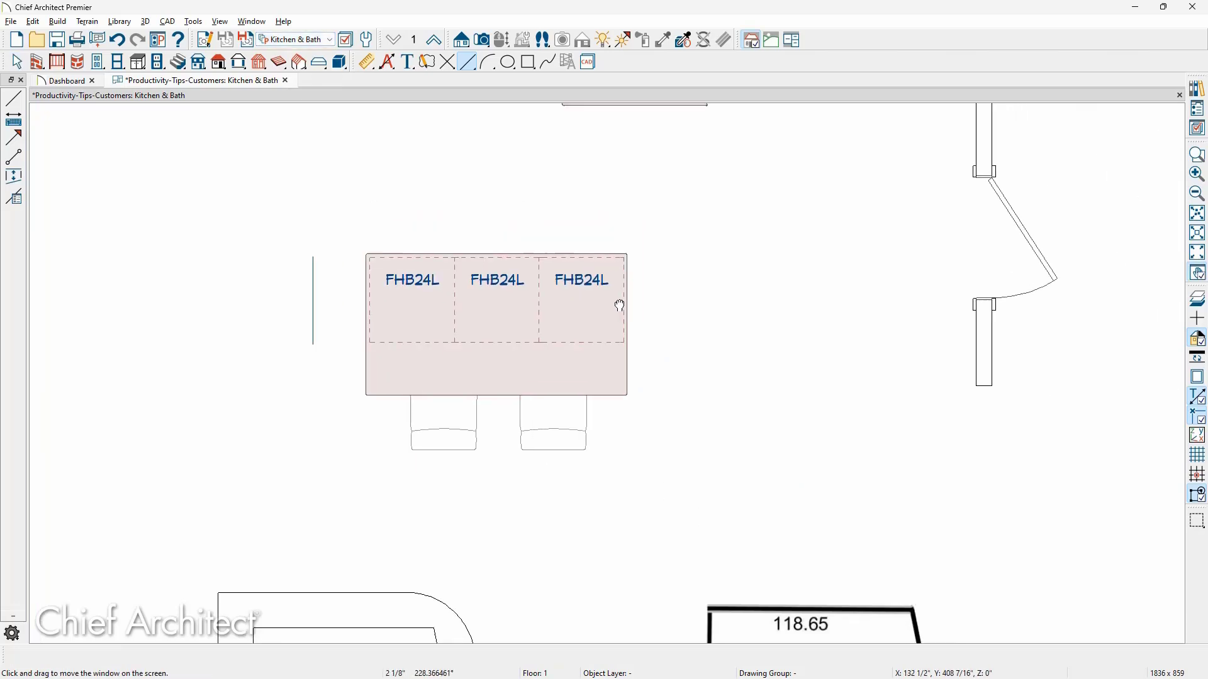
middle_click_drag(617, 304, 300, 488)
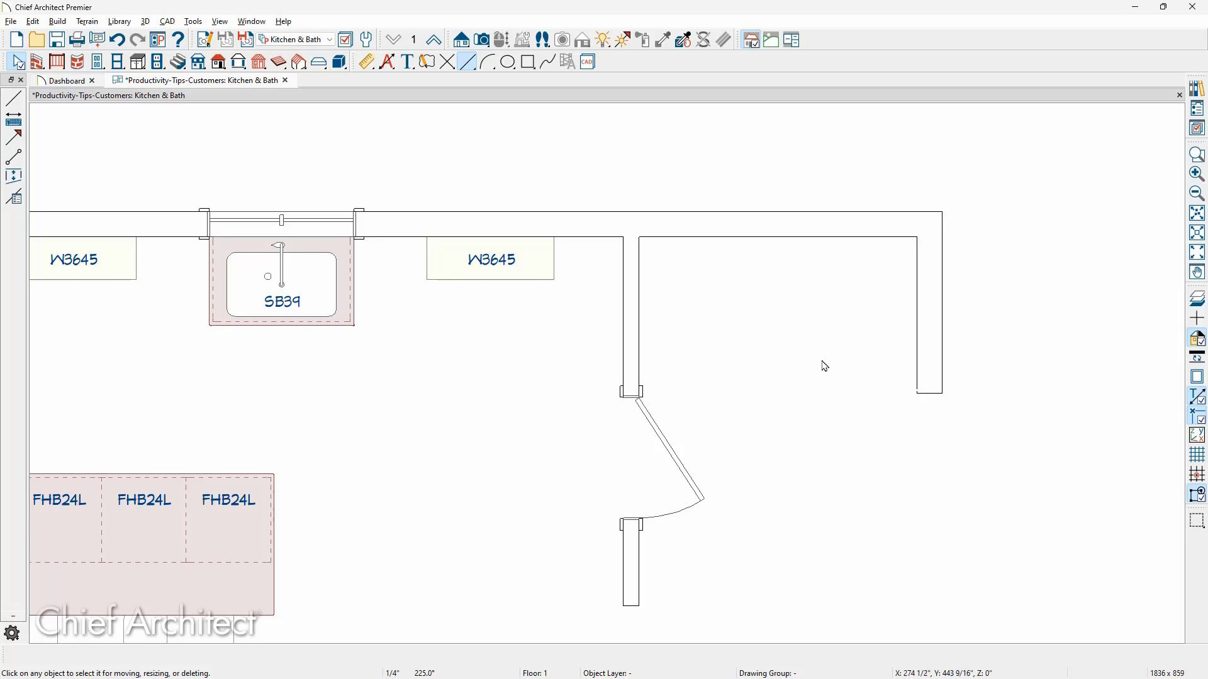
left_click(919, 316)
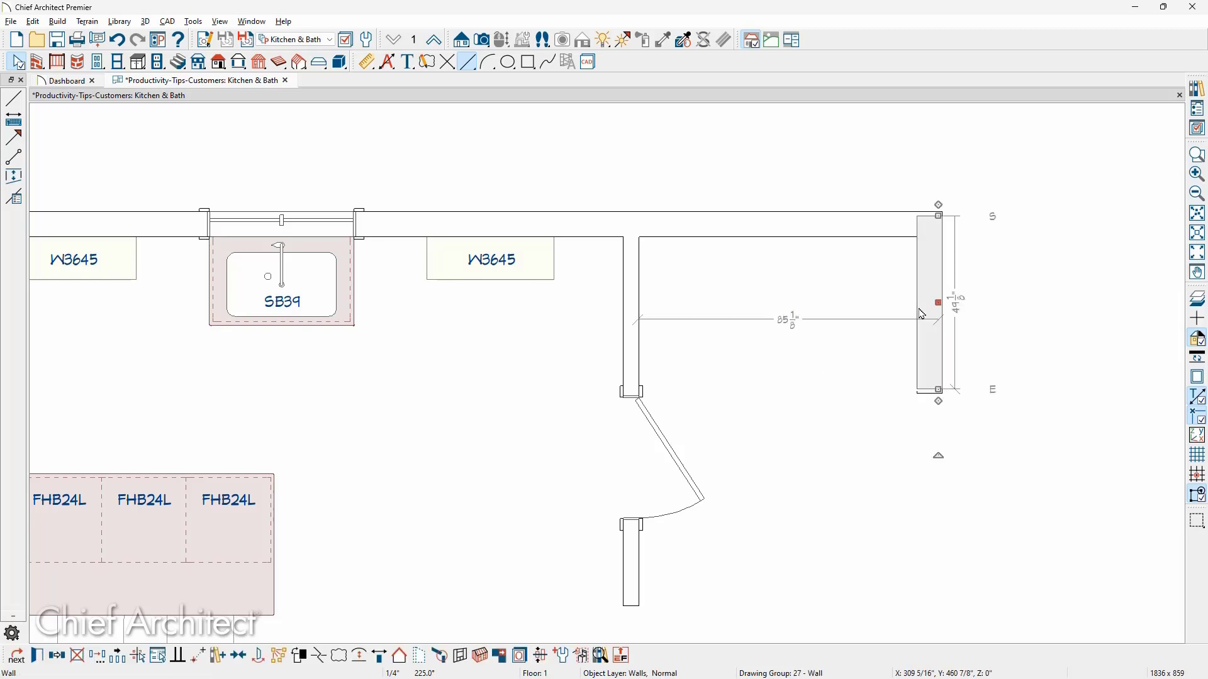
scroll(844, 340, "up", 3)
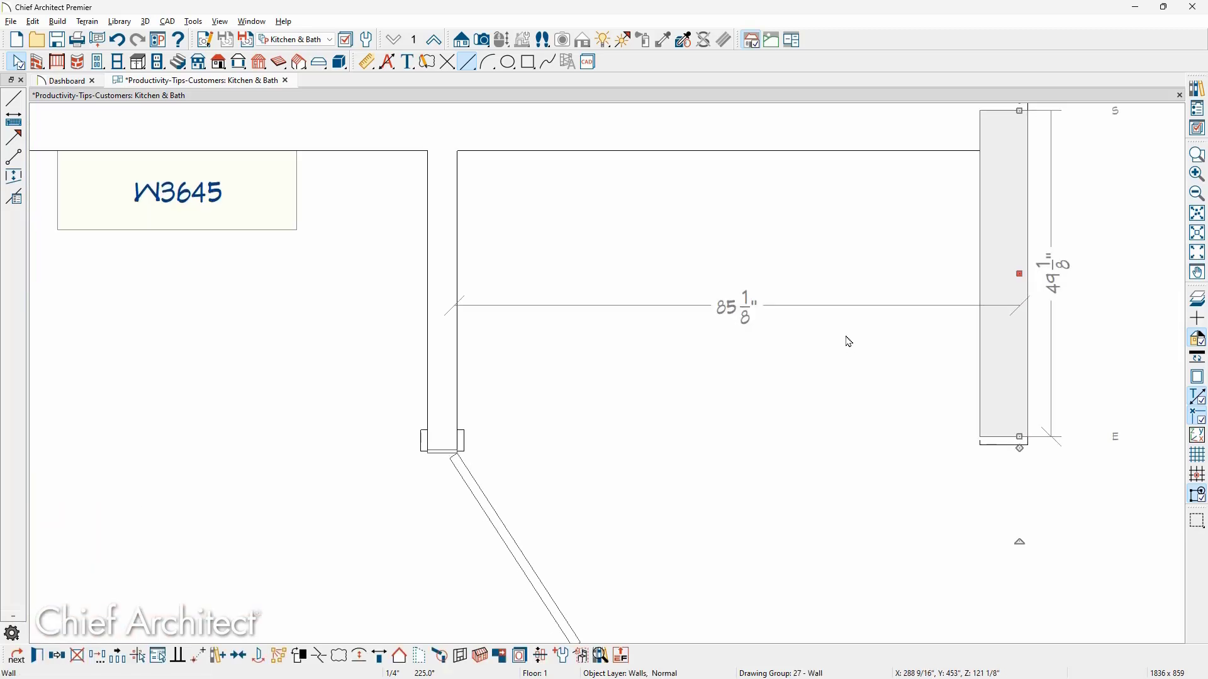
scroll(849, 341, "up", 1)
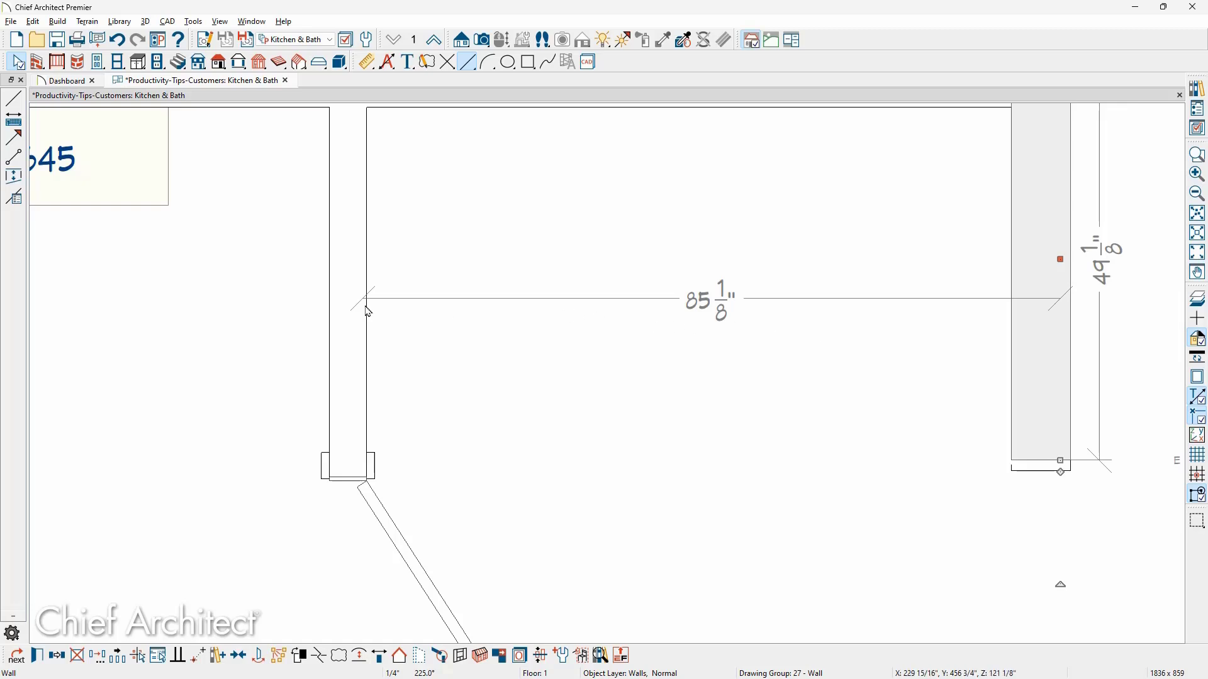
scroll(368, 311, "up", 3)
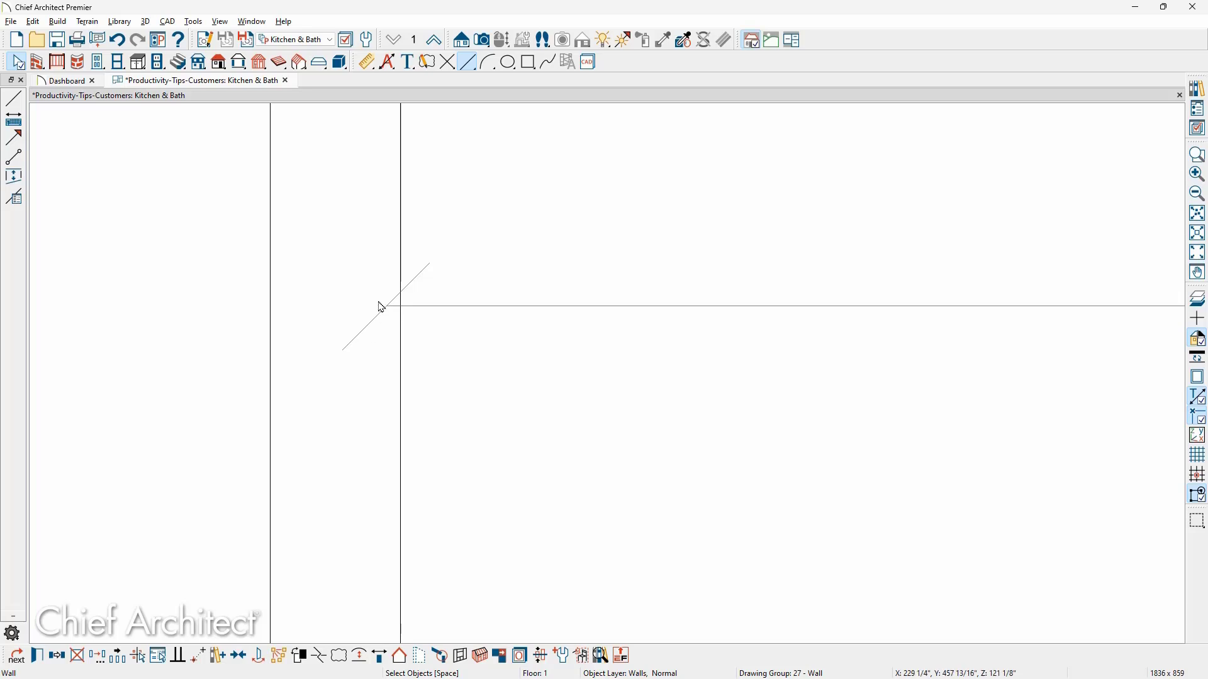
scroll(381, 307, "down", 5)
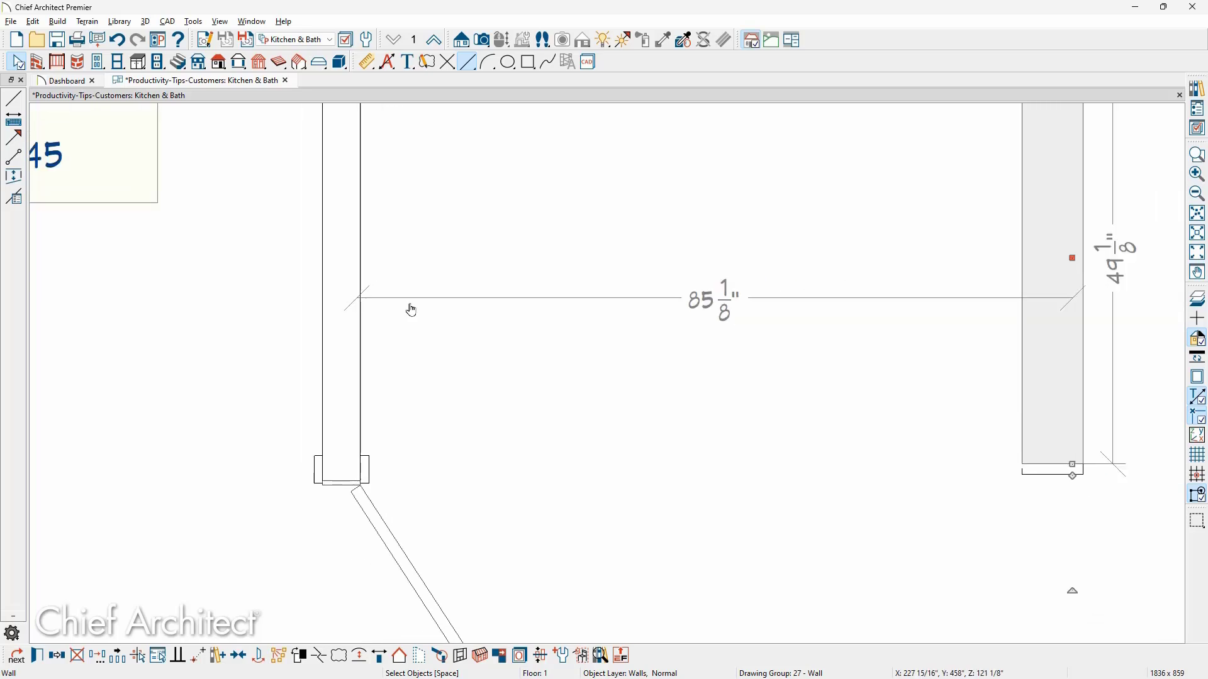
scroll(1078, 307, "up", 3)
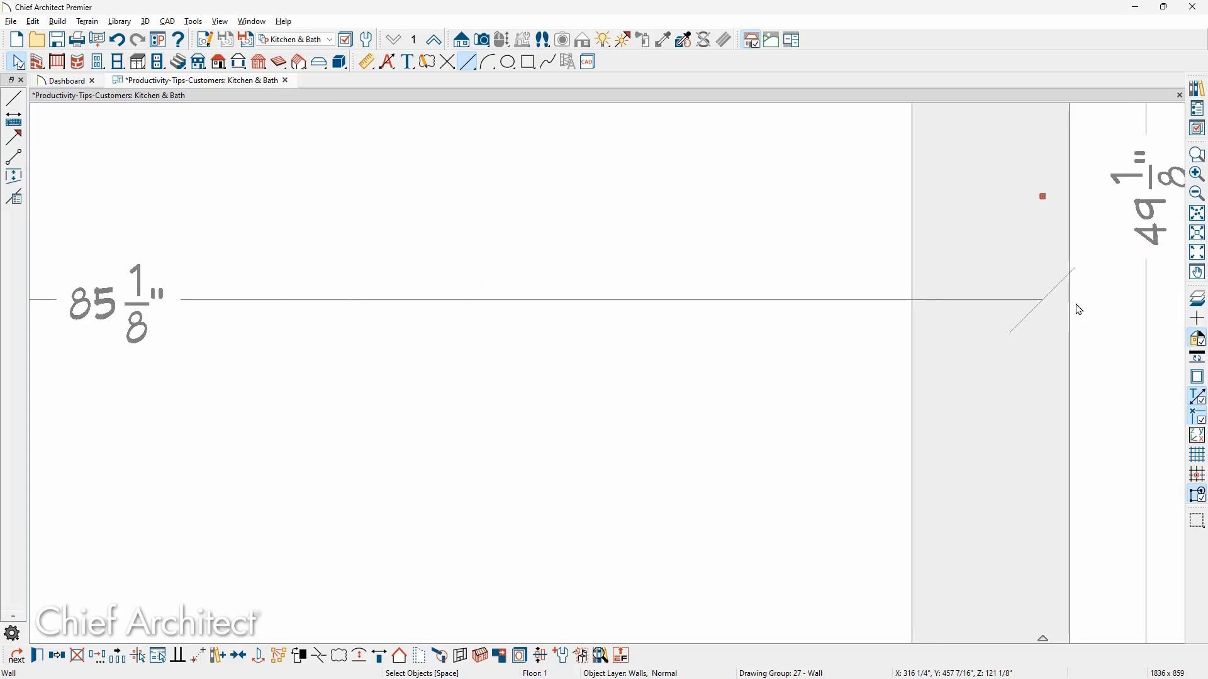
scroll(1100, 312, "down", 3)
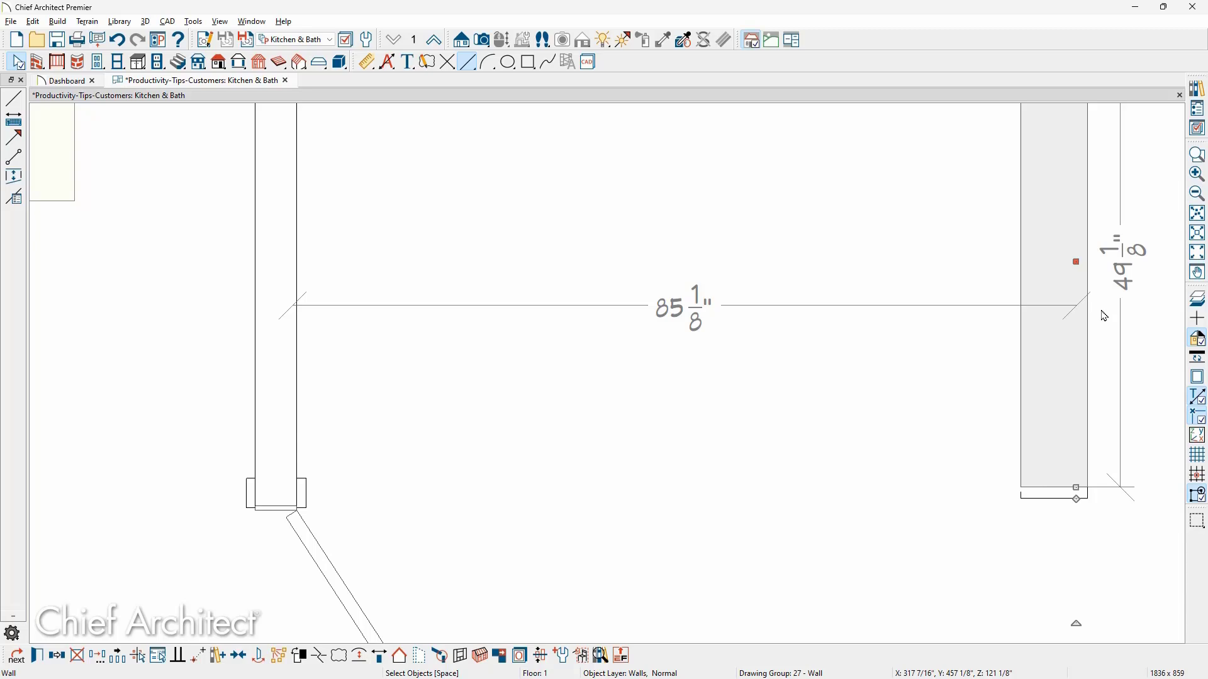
Step: Set the temporary dimension defaults to Locate Wall Surface and Locate Both Wall Sides for walls, and Locate Wall Surface for wall openings
left_click(368, 41)
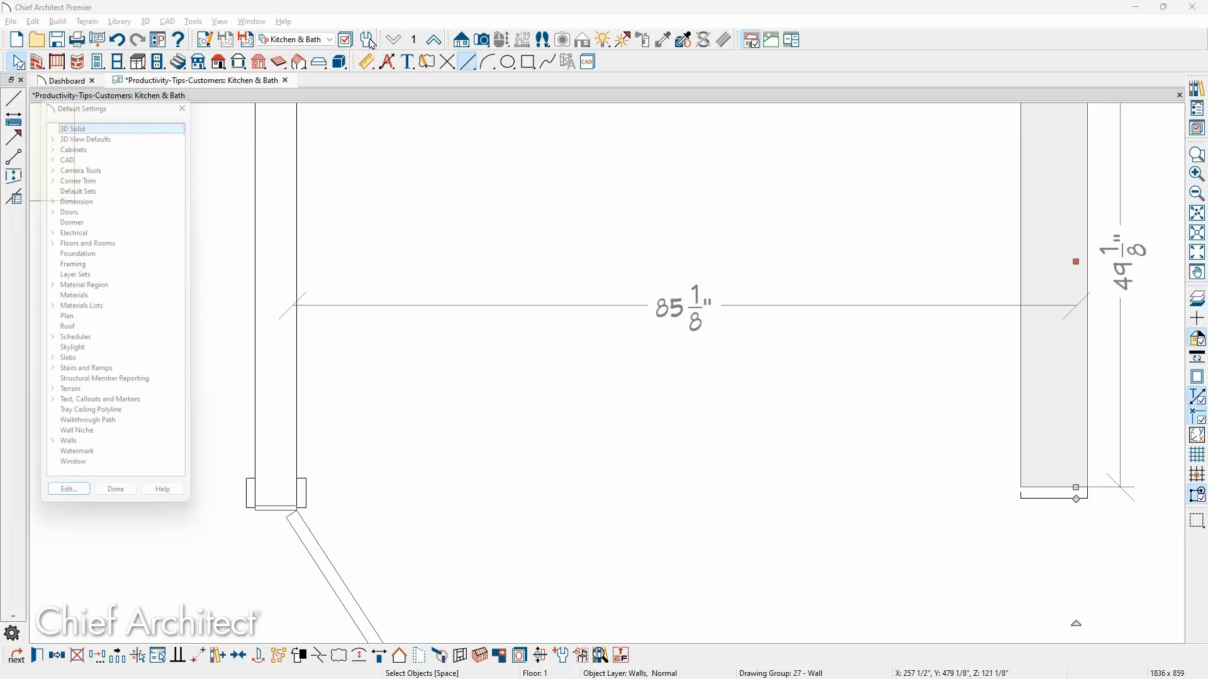
left_click(51, 196)
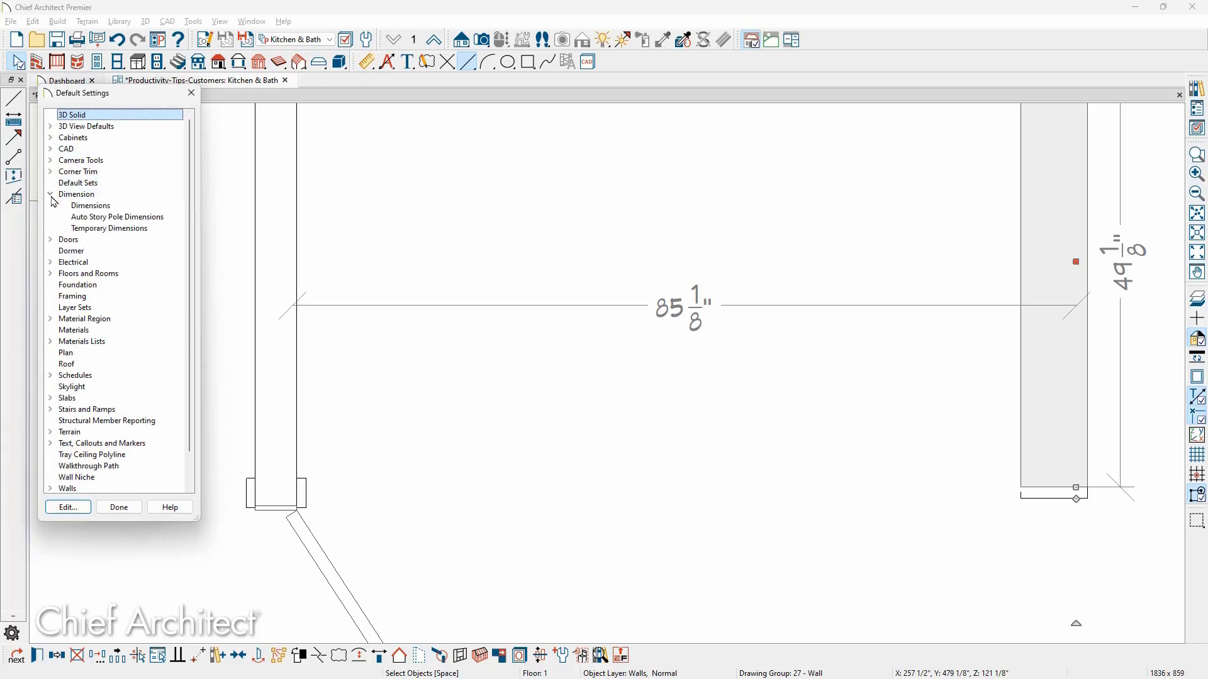
double_click(134, 229)
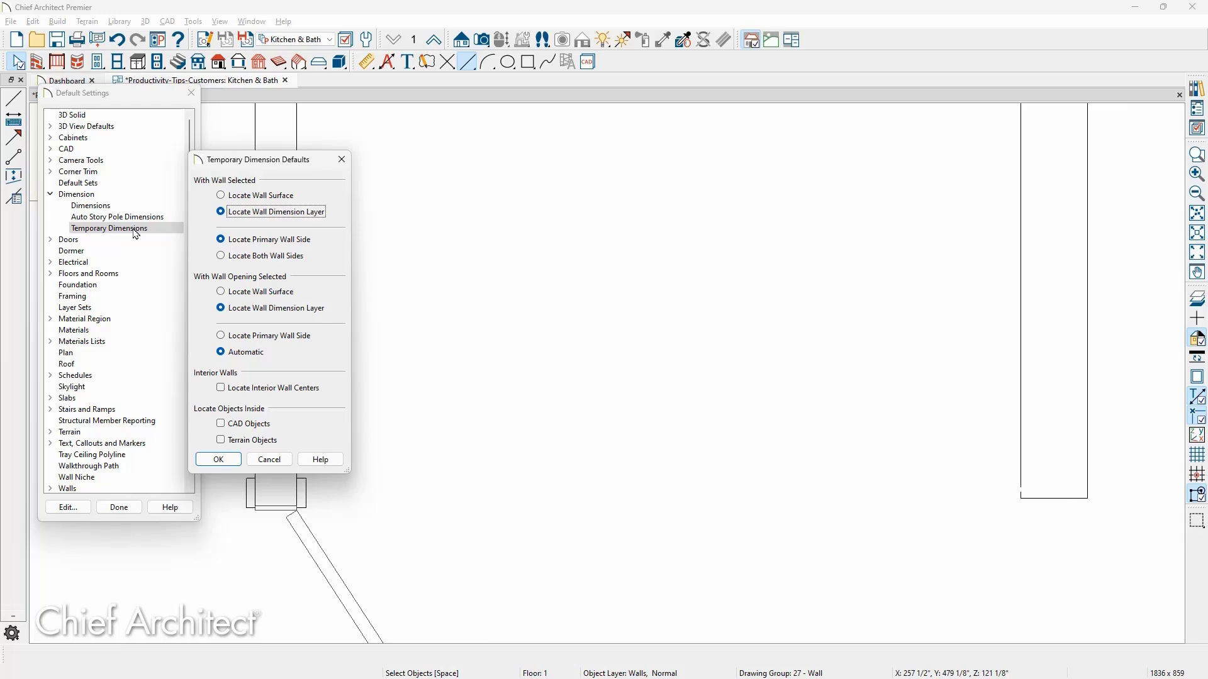
left_click(220, 196)
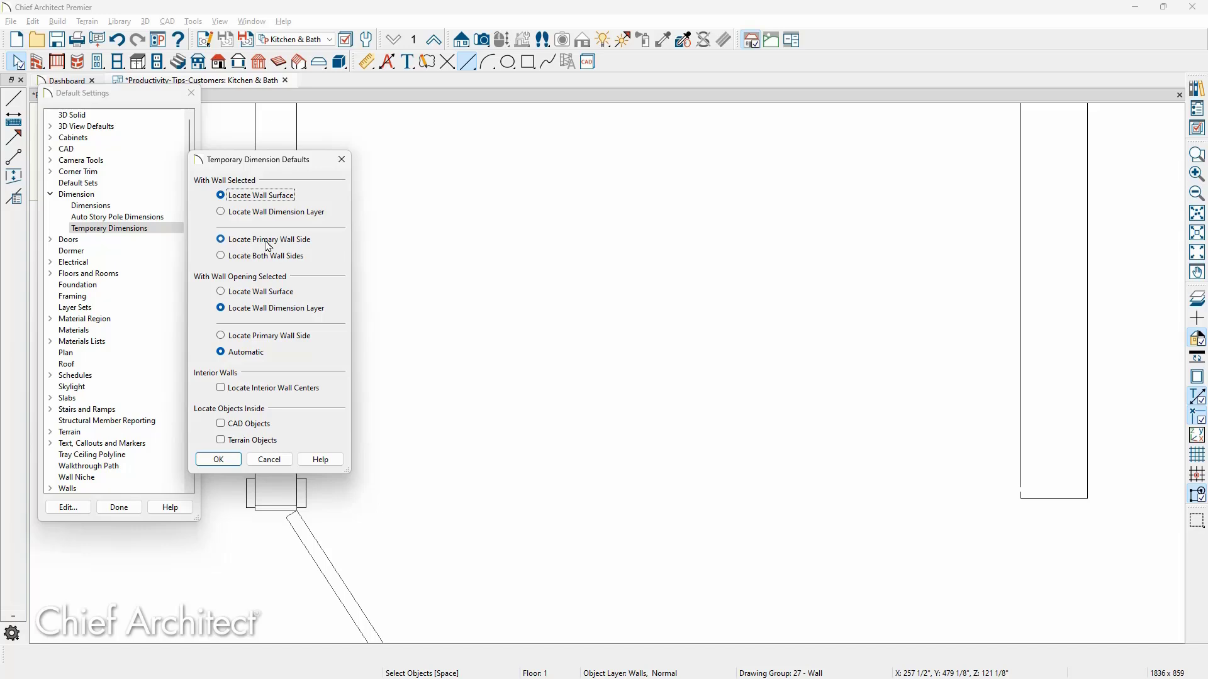
left_click(232, 258)
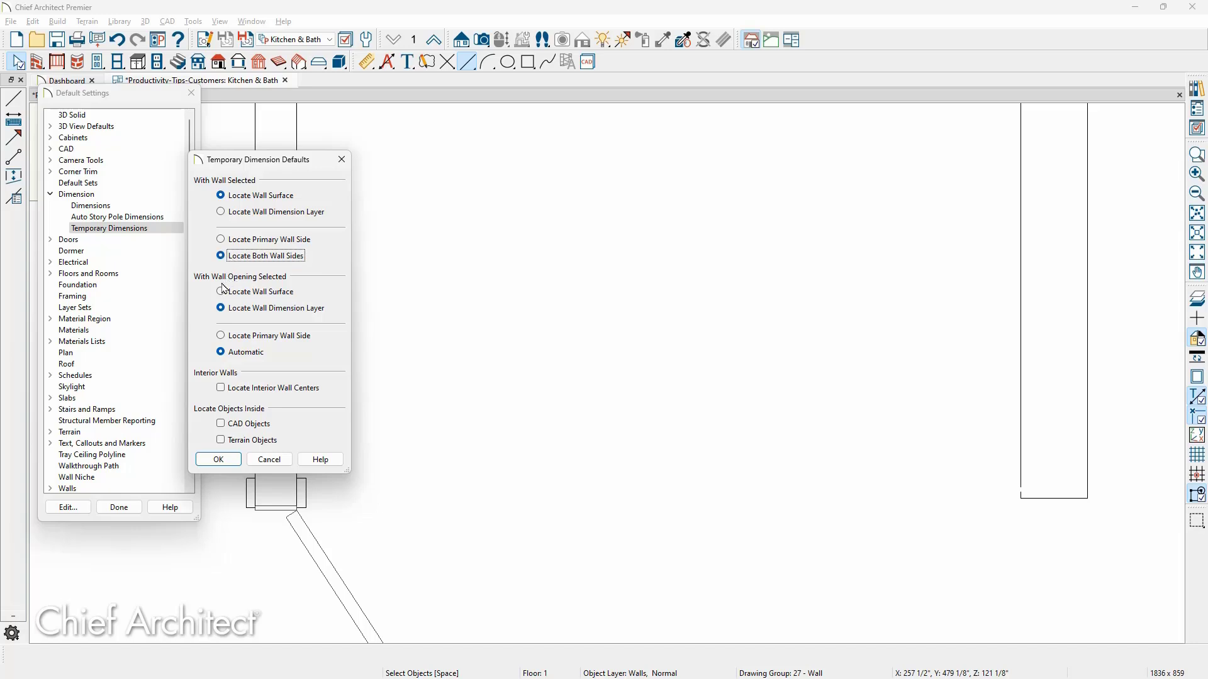
left_click(276, 300)
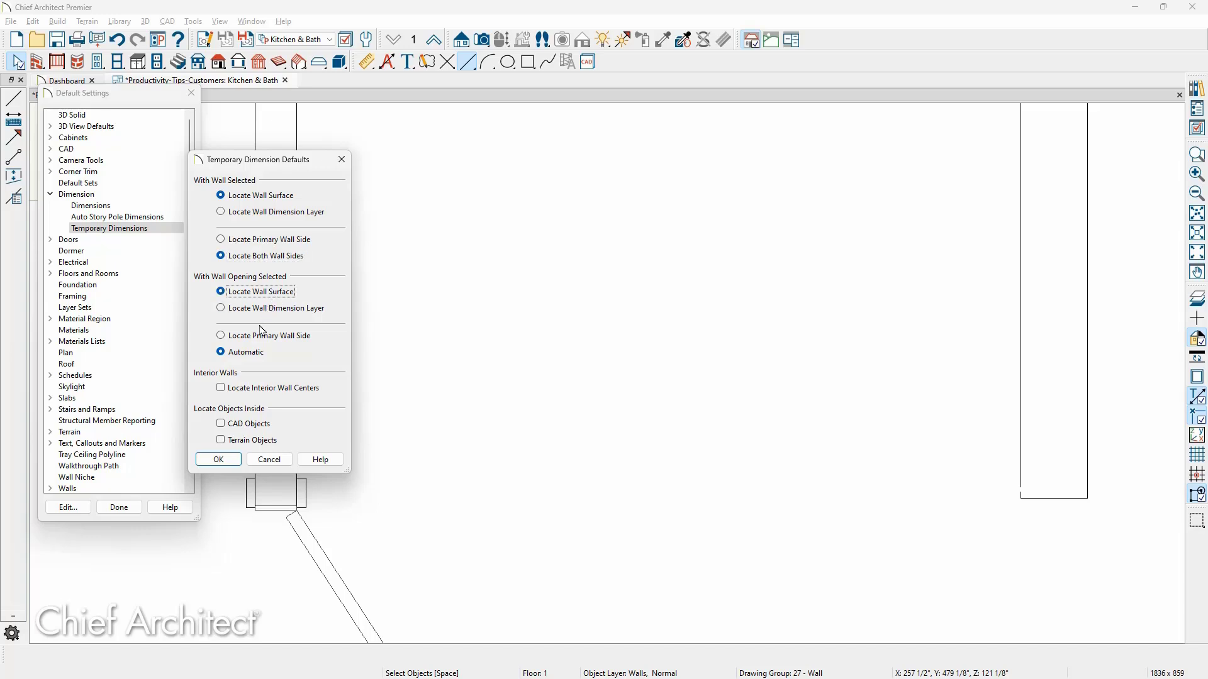
left_click(220, 459)
left_click(128, 506)
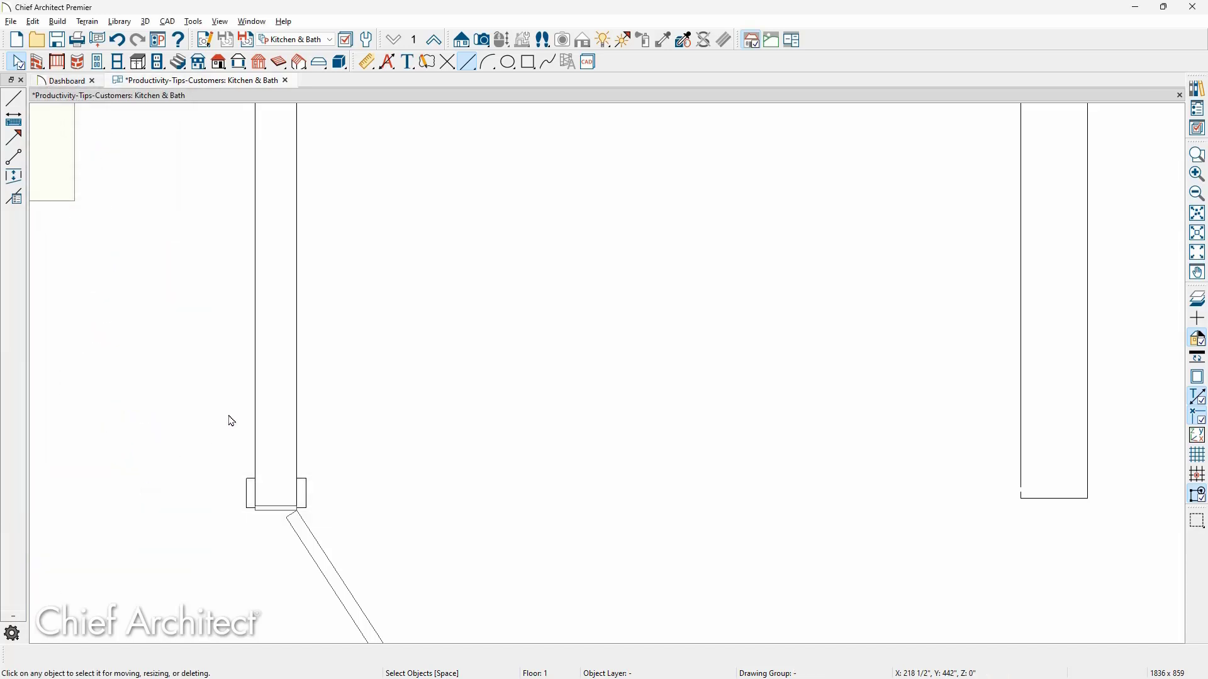
Step: Select the interior wall with the door and examine both ends of its horizontal temporary dimension
left_click(283, 312)
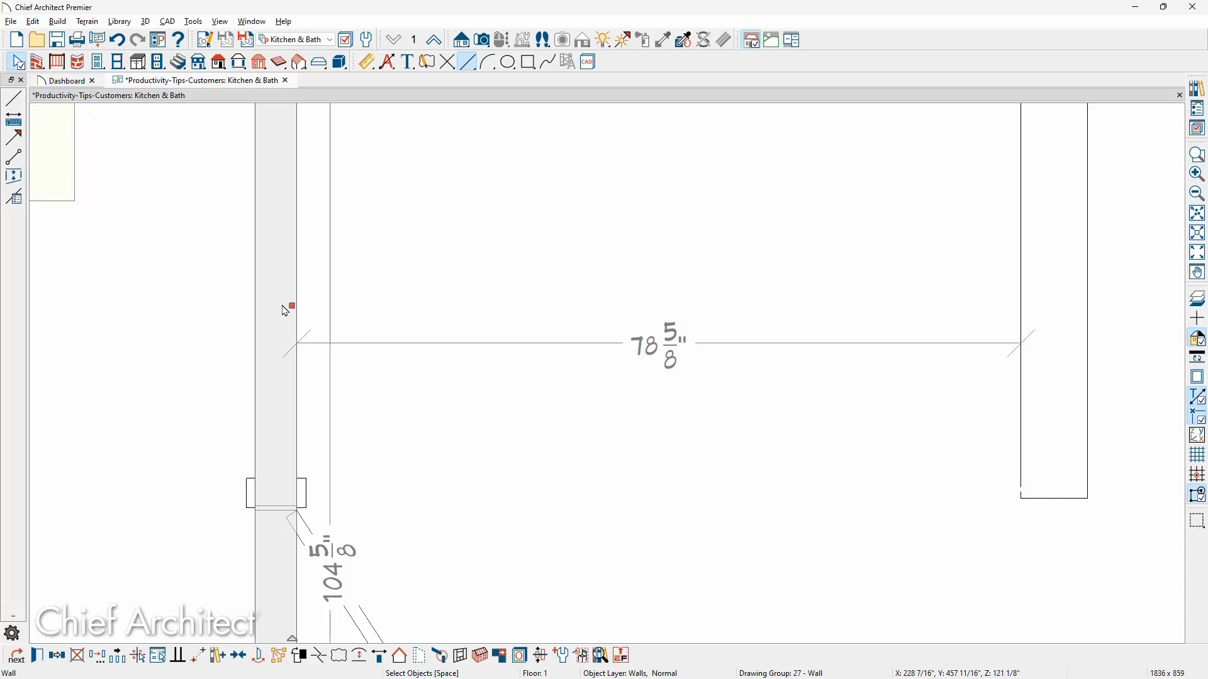
scroll(284, 311, "up", 3)
scroll(305, 368, "up", 2)
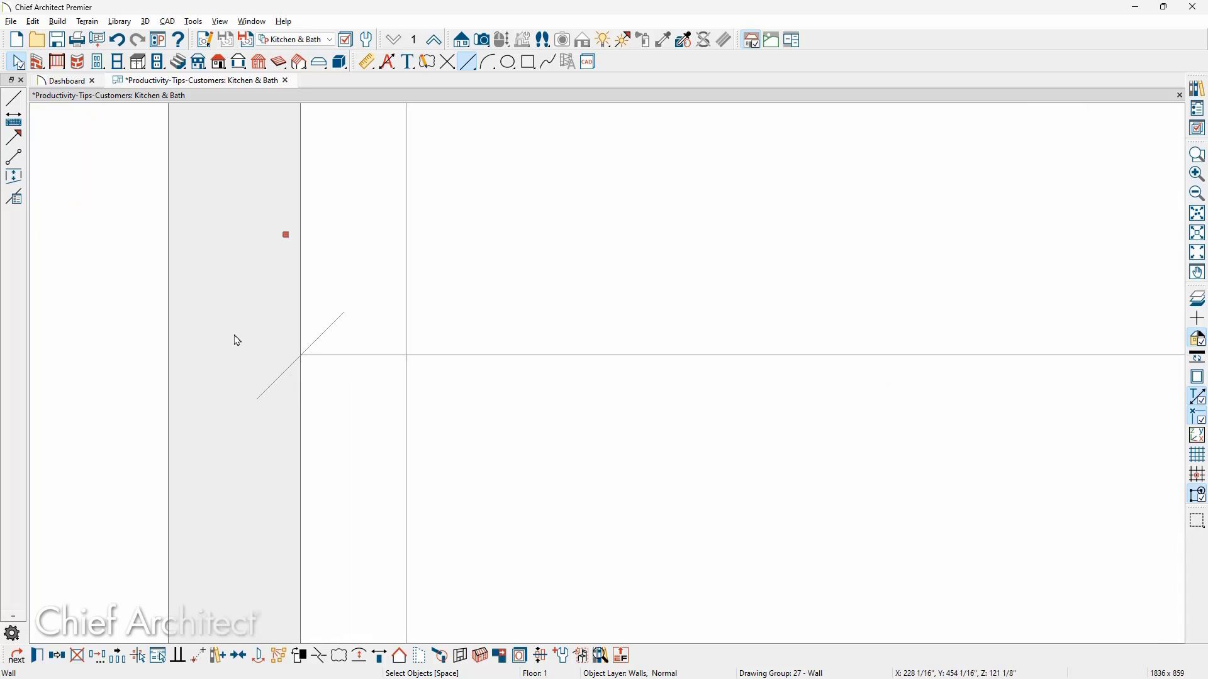
scroll(237, 341, "down", 3)
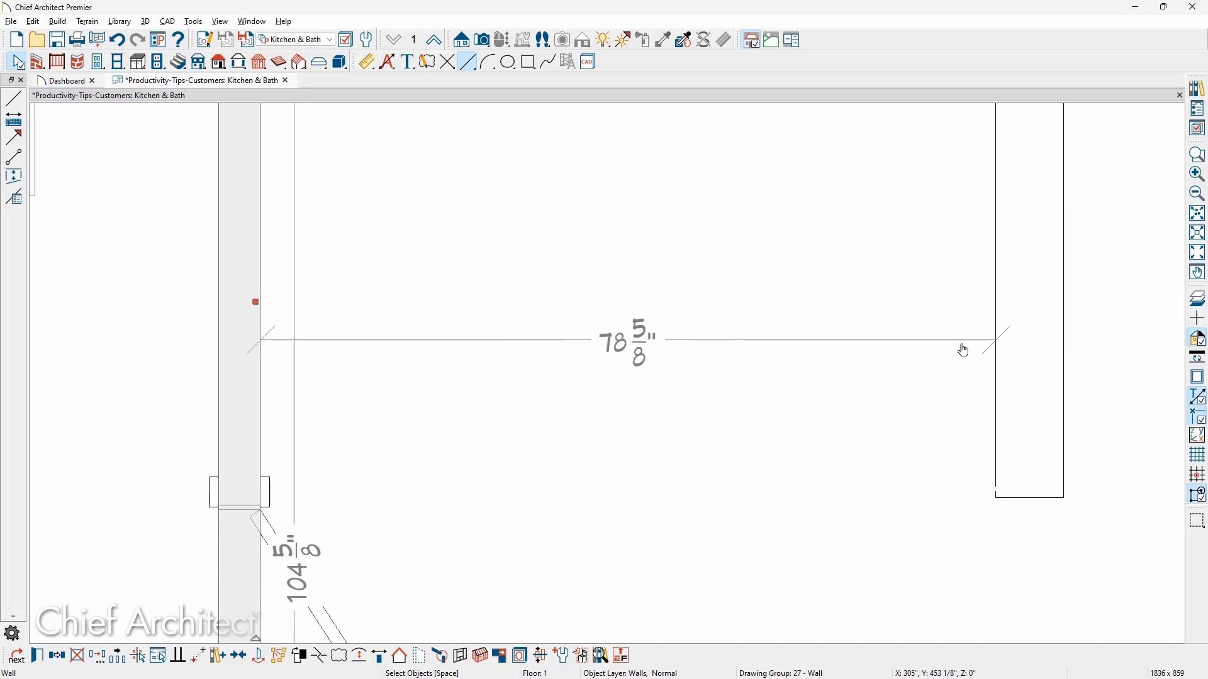
scroll(1017, 327, "up", 2)
scroll(1019, 326, "down", 2)
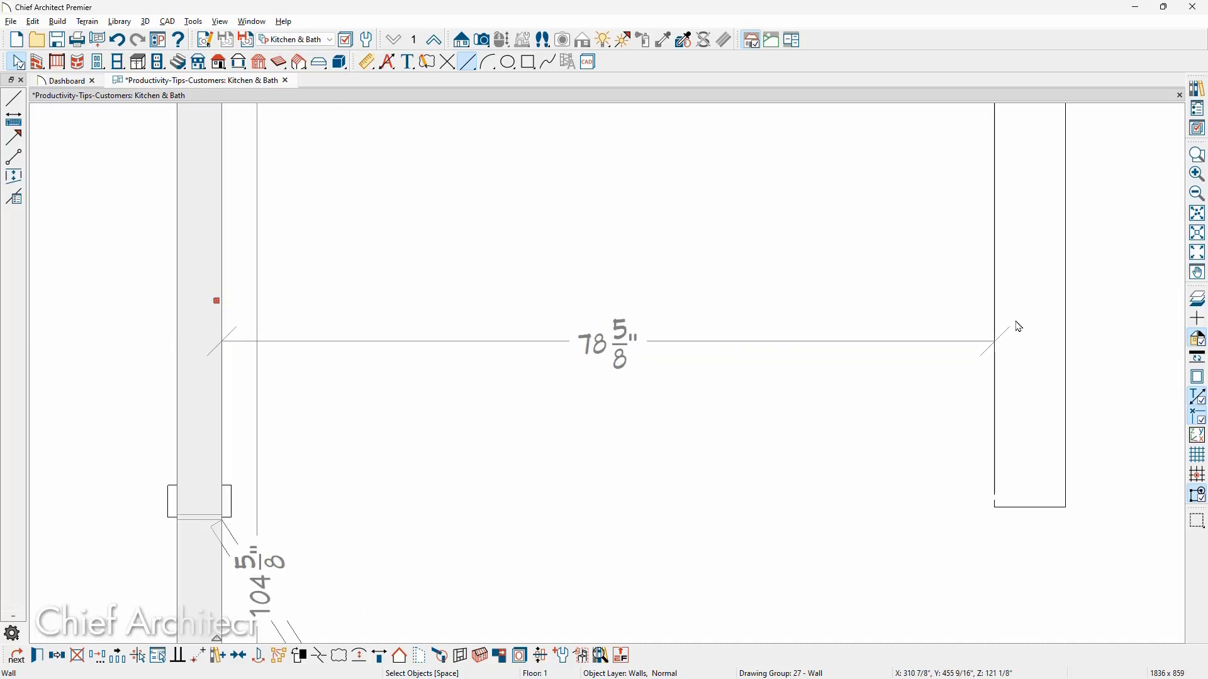
scroll(1019, 326, "down", 2)
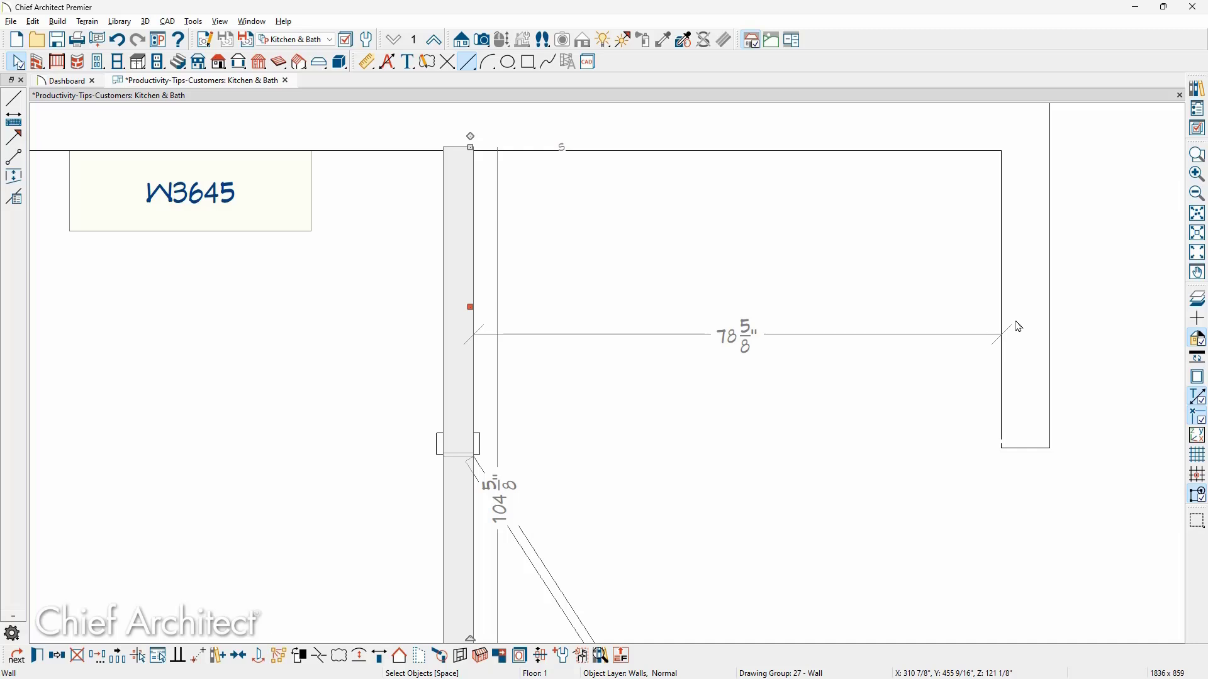
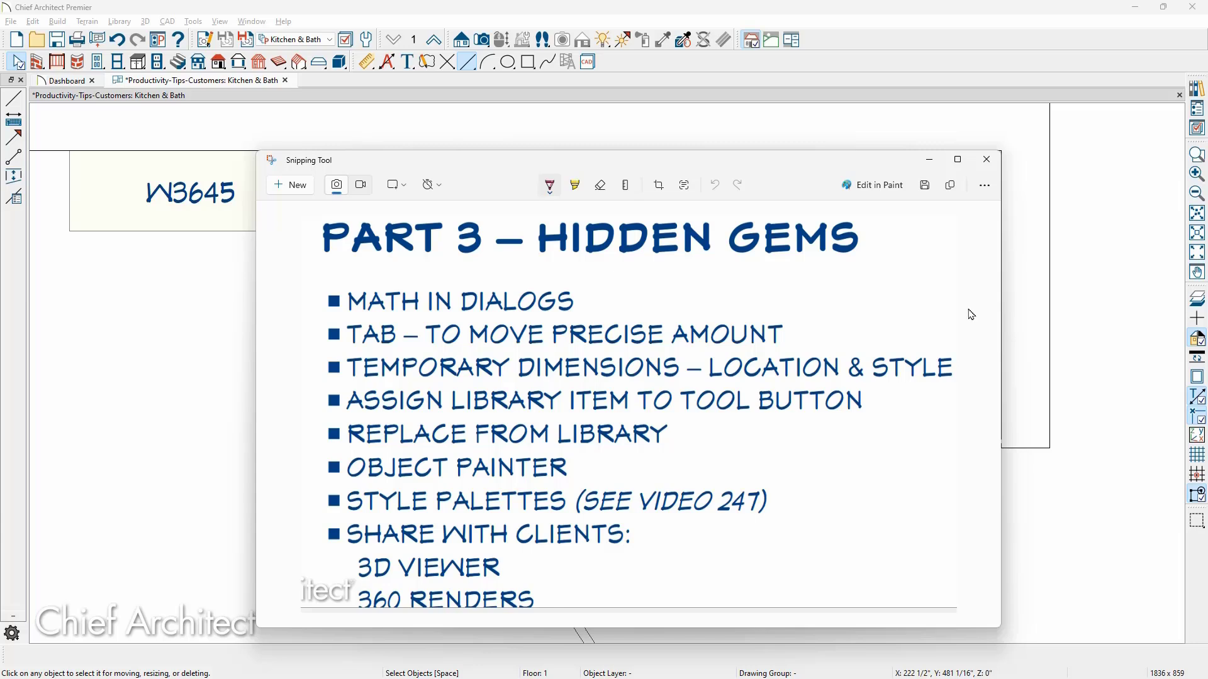
Step: Search the available toolbar buttons for "library" and add Place Library Object after the CAD tools on the plan view toolbar
left_click(629, 65)
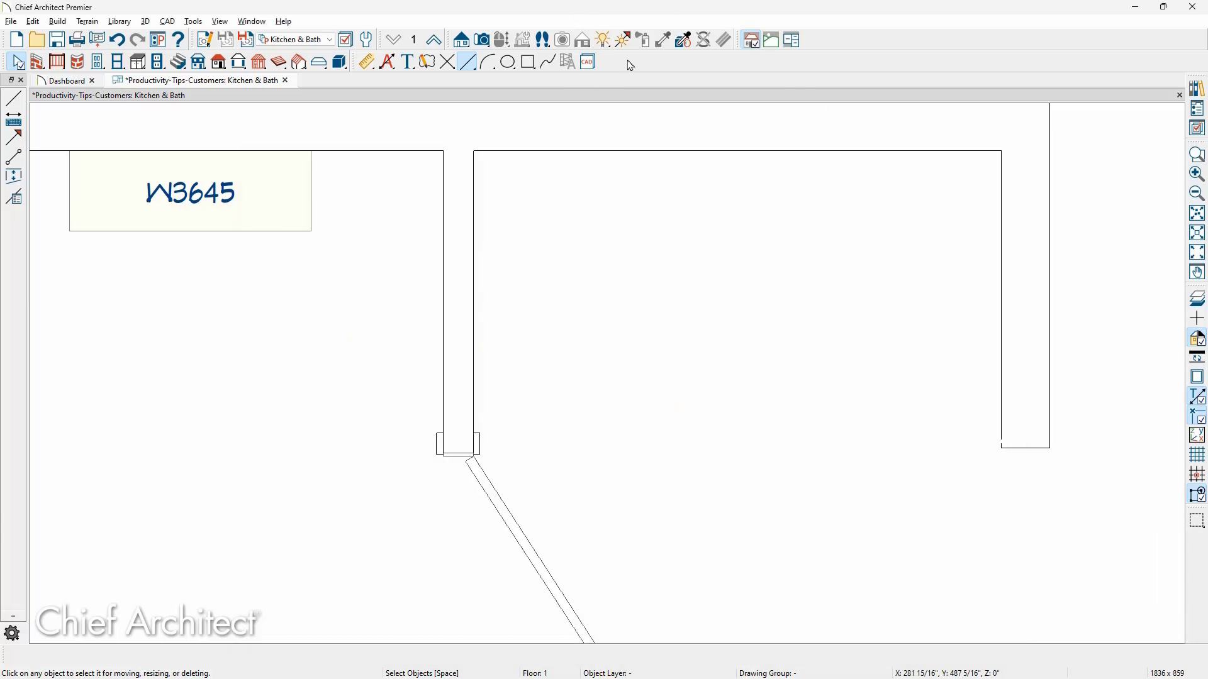
right_click(629, 65)
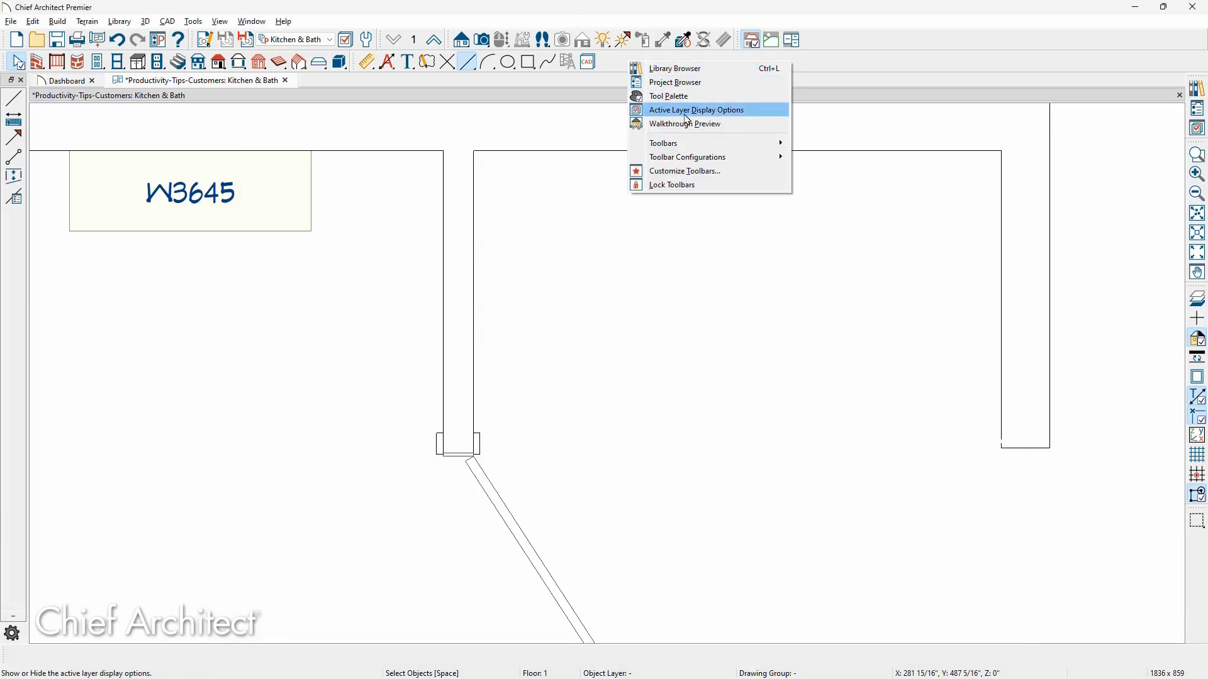
left_click(731, 175)
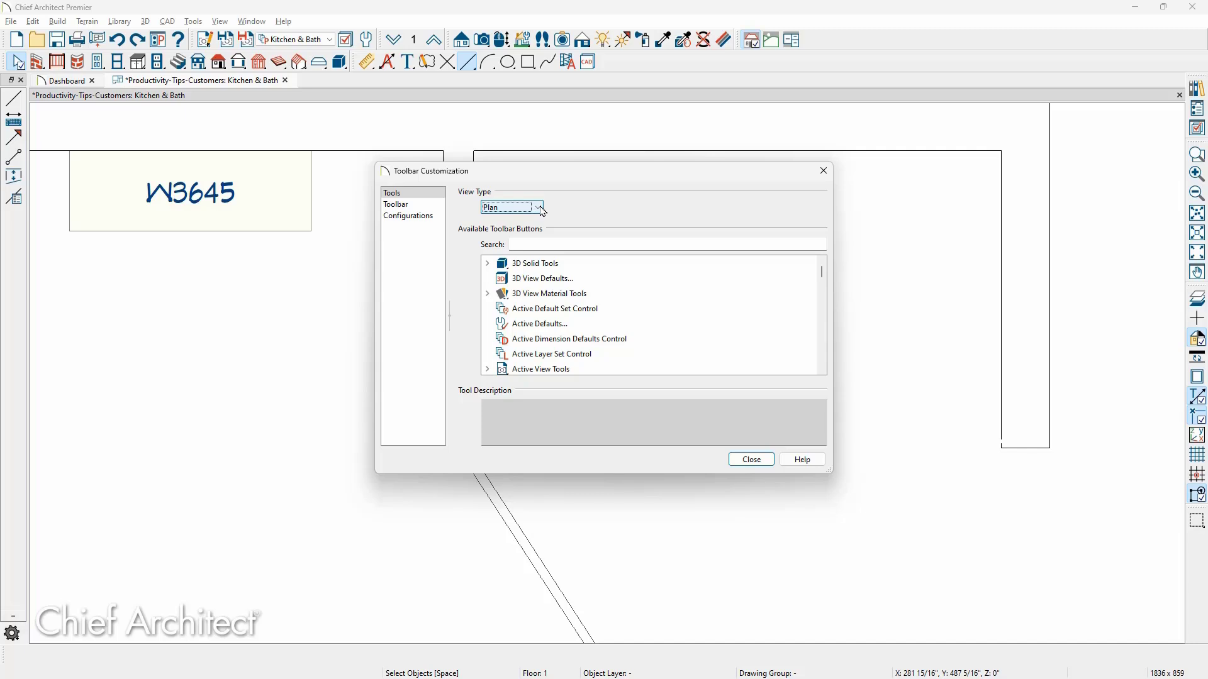
left_click(551, 242)
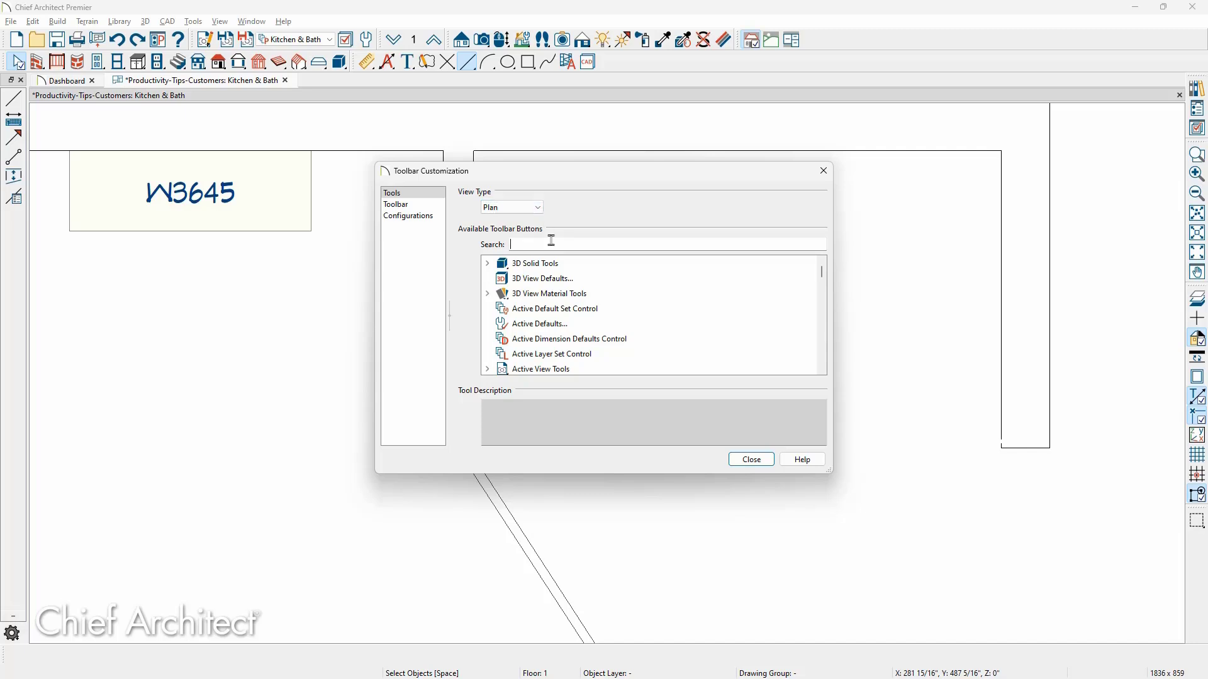
type("library")
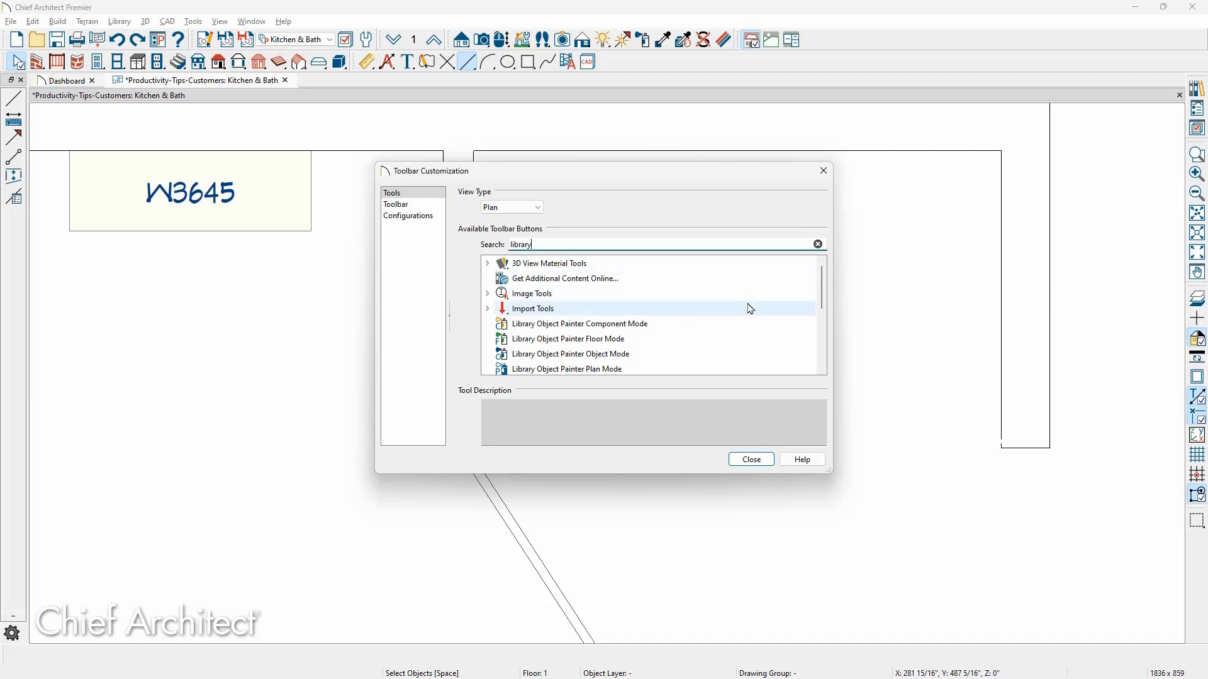
left_click_drag(821, 301, 821, 333)
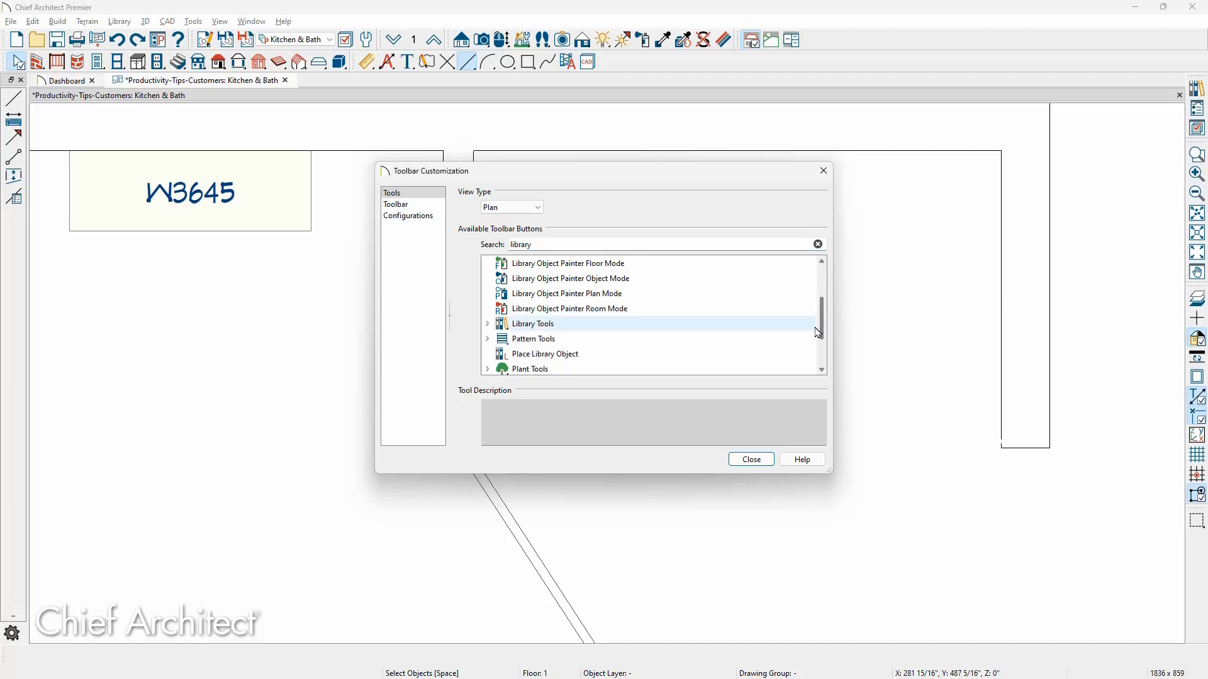
left_click(571, 355)
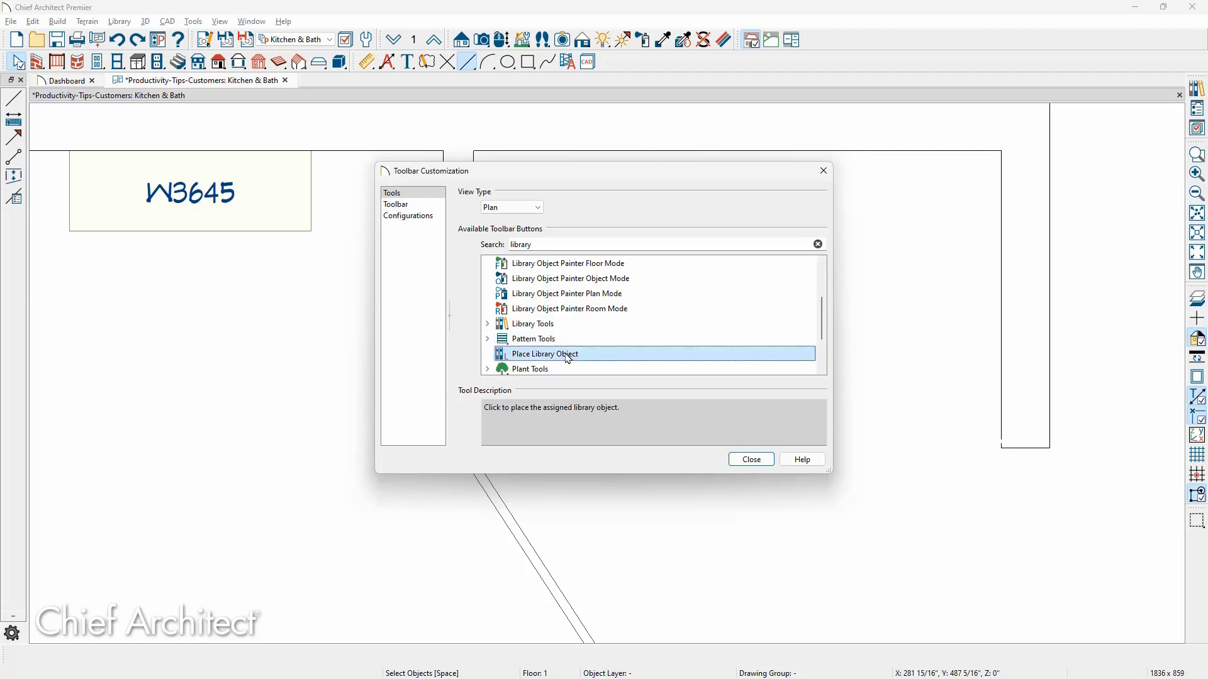
left_click_drag(570, 357, 629, 61)
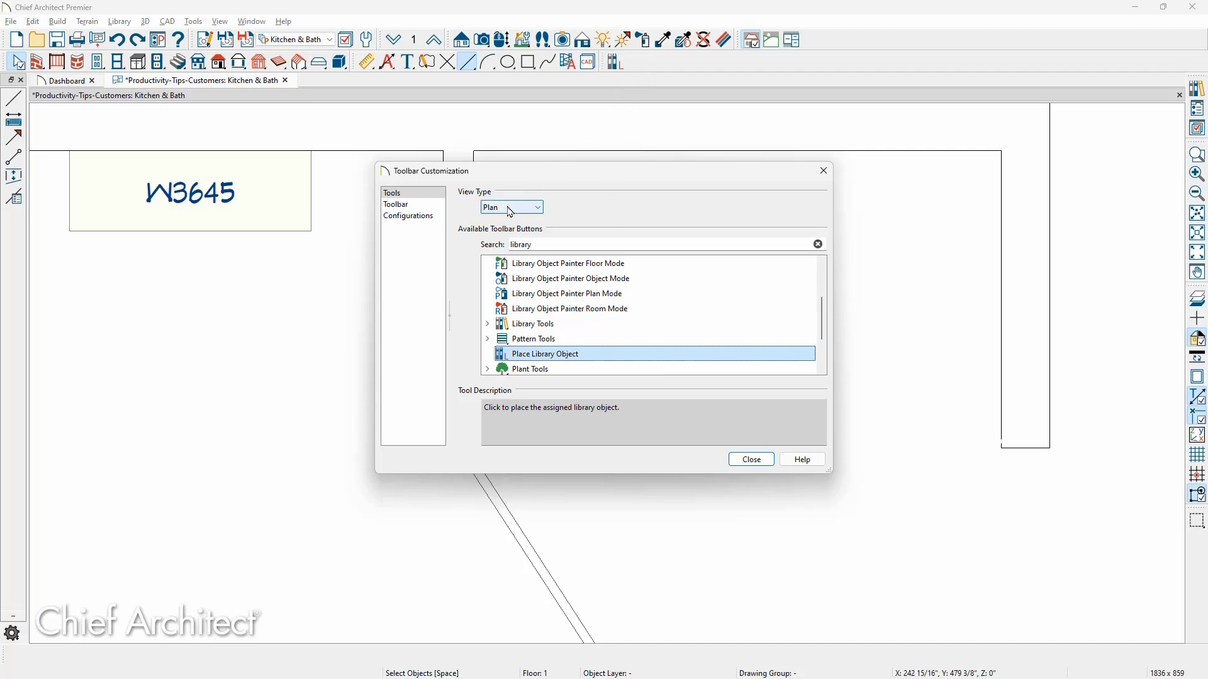
Step: Name the new library object button "Full Cab Dbl Oven" and assign it Full Cabinet-DblOven-Drw from the User Catalog
left_click(751, 461)
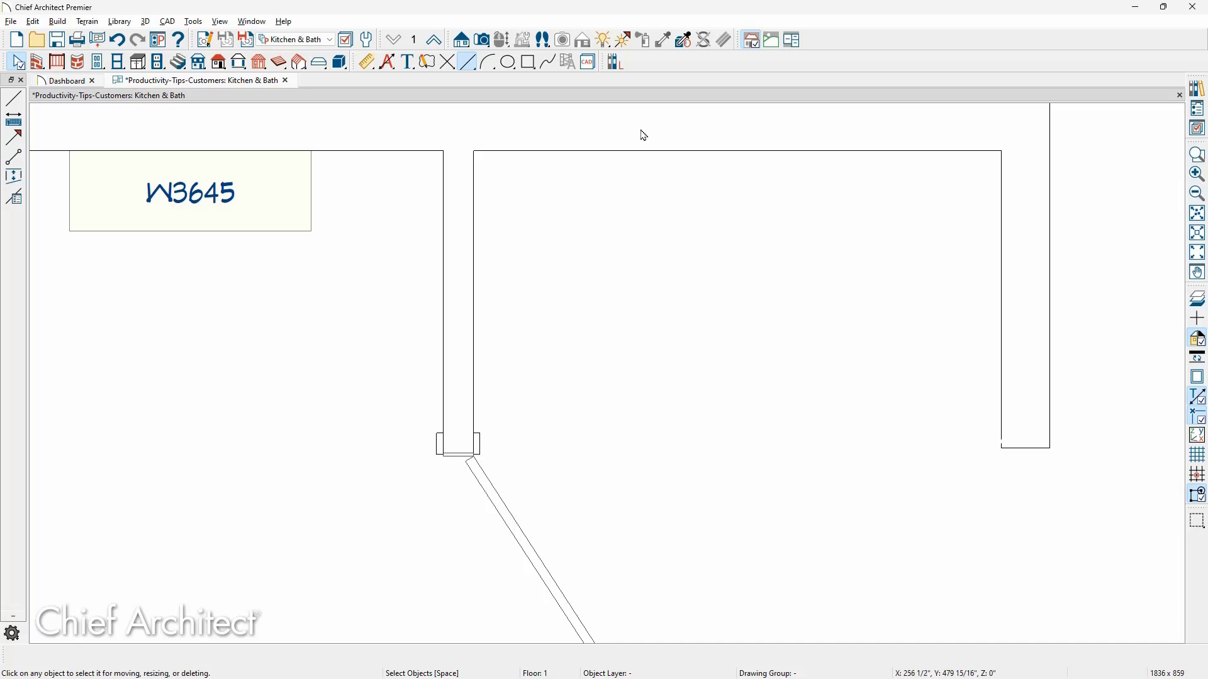
left_click(619, 67)
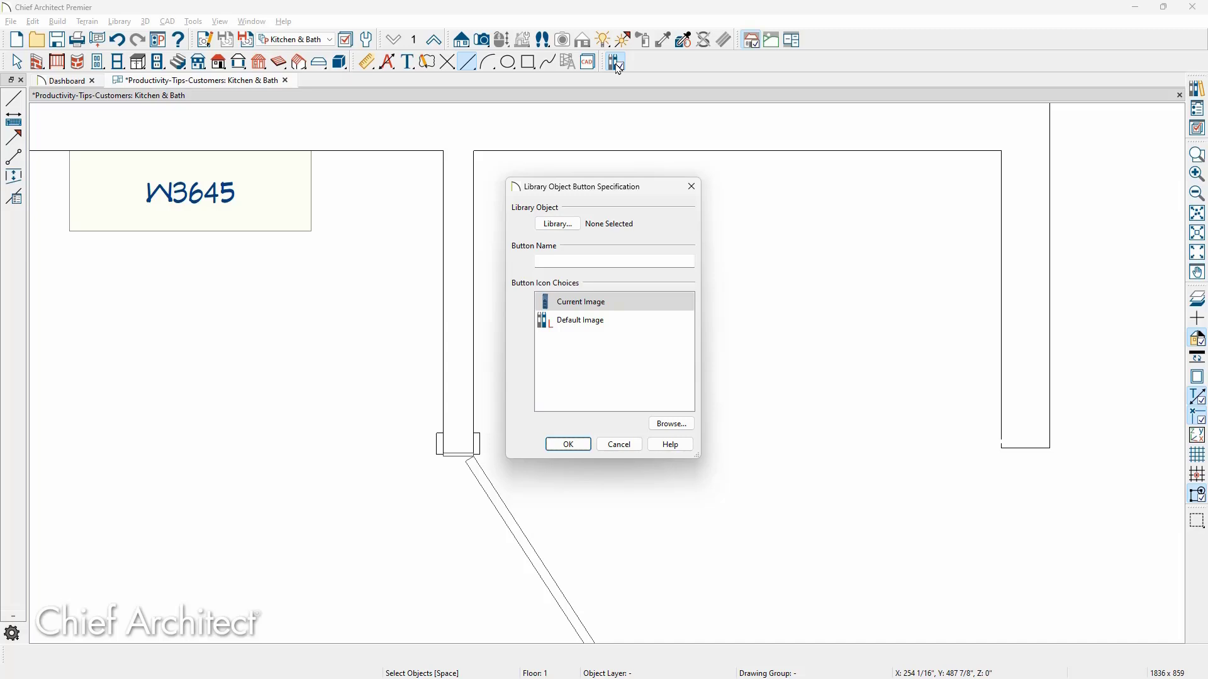
left_click(573, 264)
type("Full Cab Dbl Oven")
left_click(567, 229)
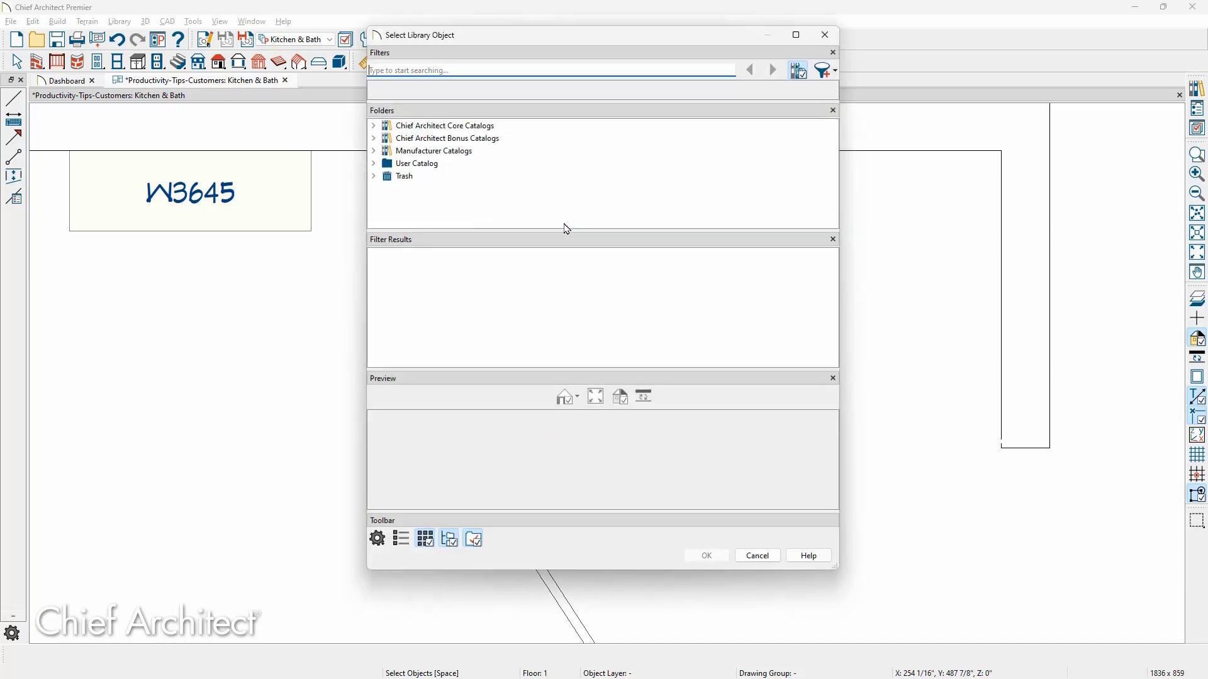
left_click(374, 165)
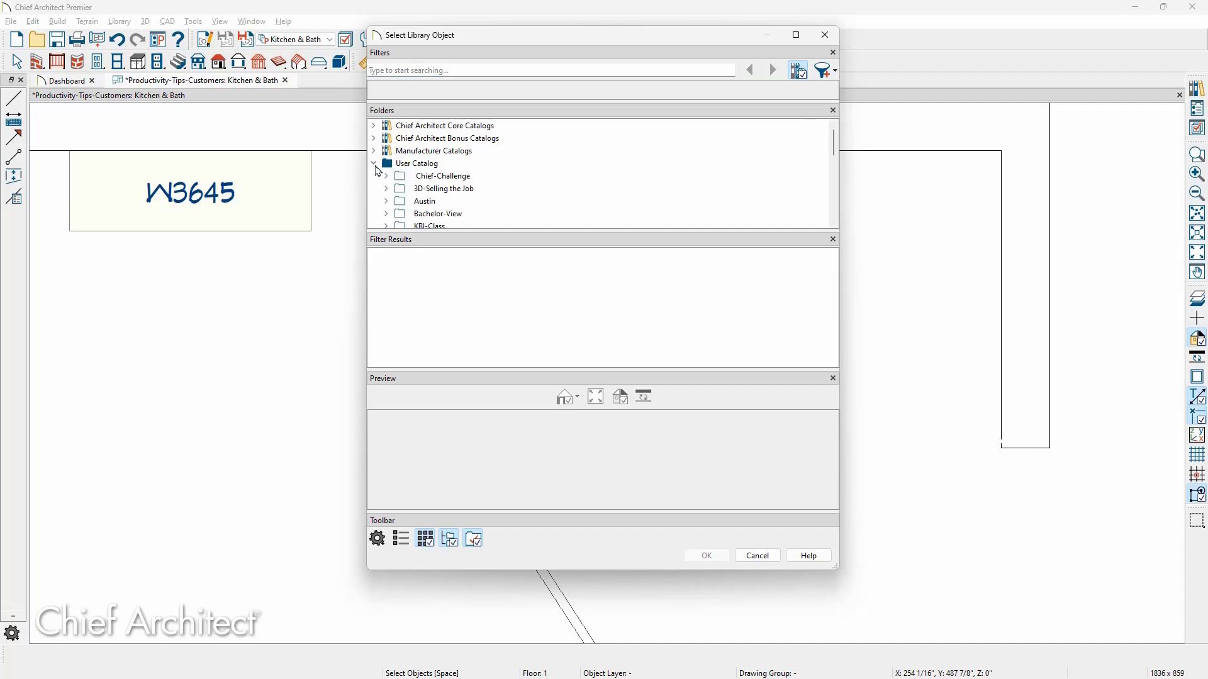
scroll(488, 188, "down", 7)
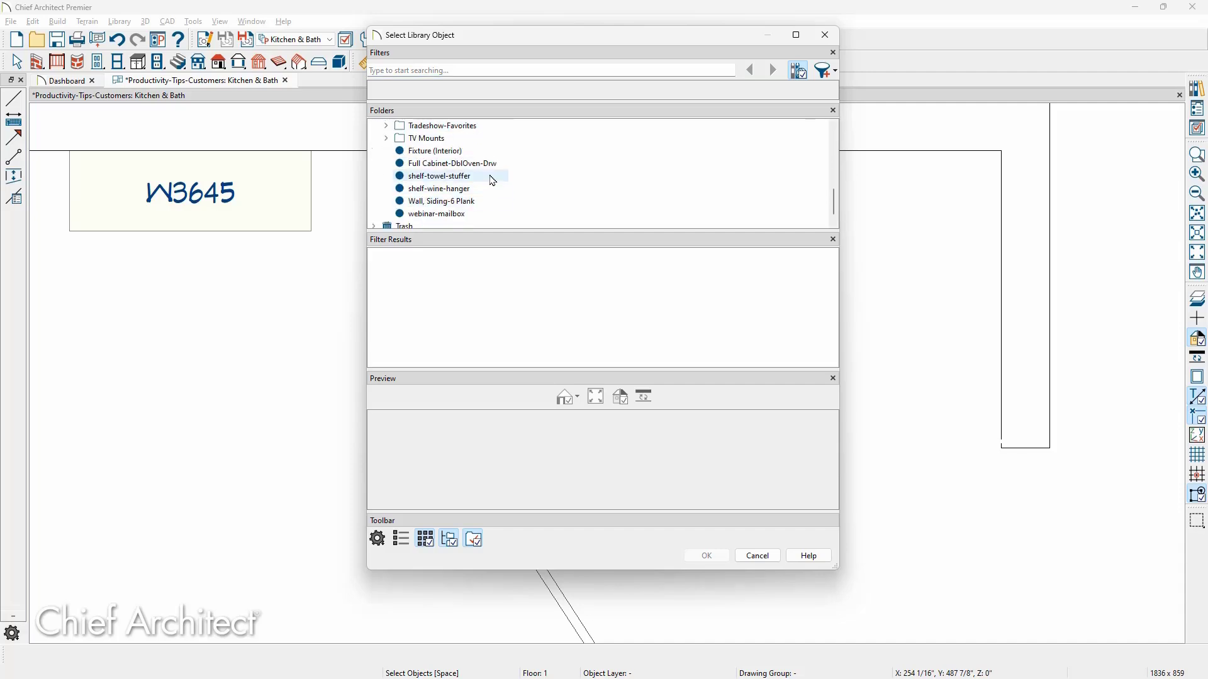
left_click(494, 164)
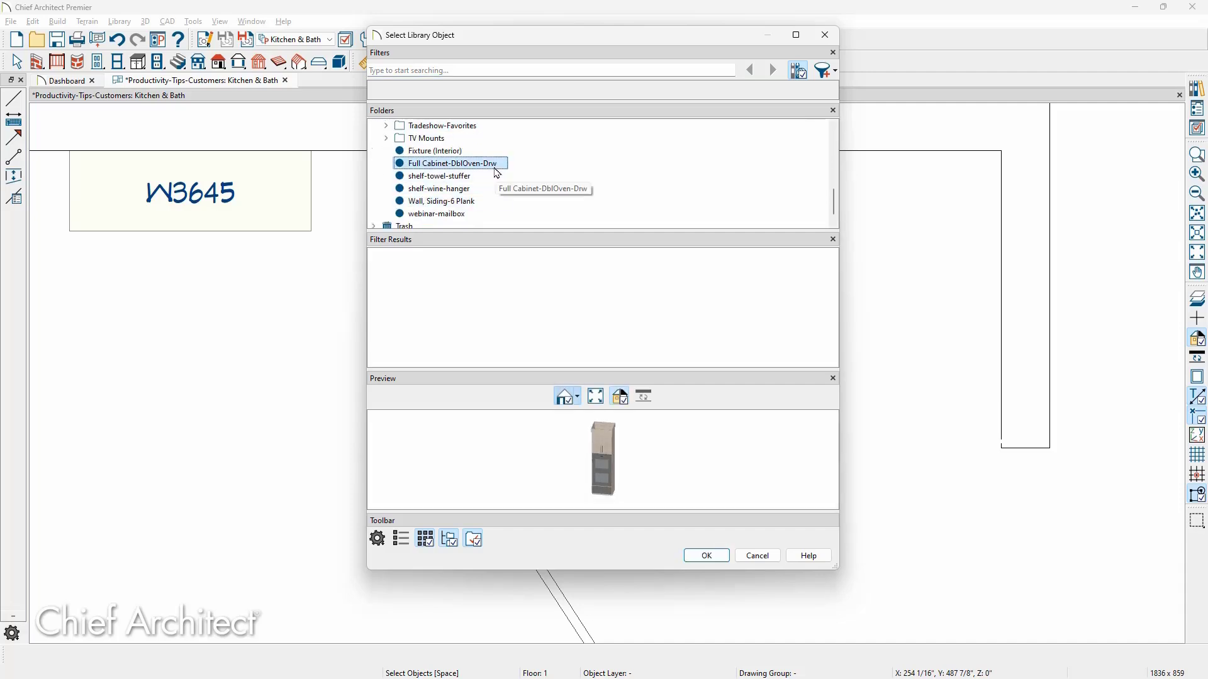
scroll(558, 461, "up", 5)
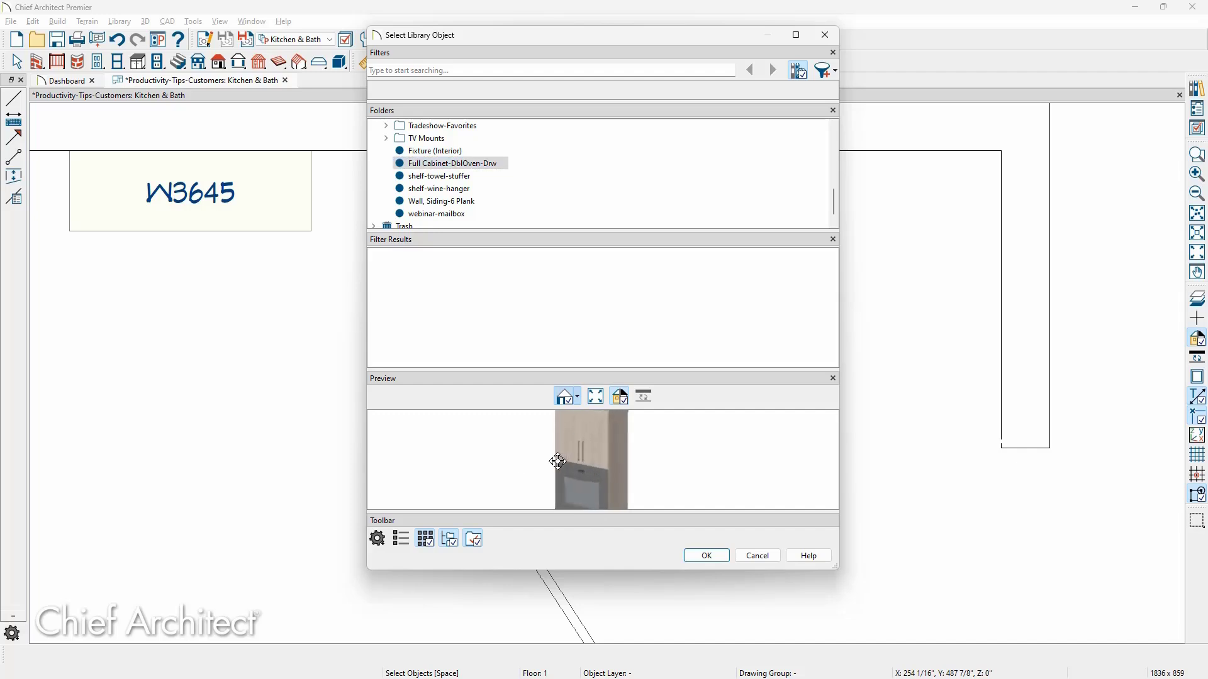
left_click(706, 555)
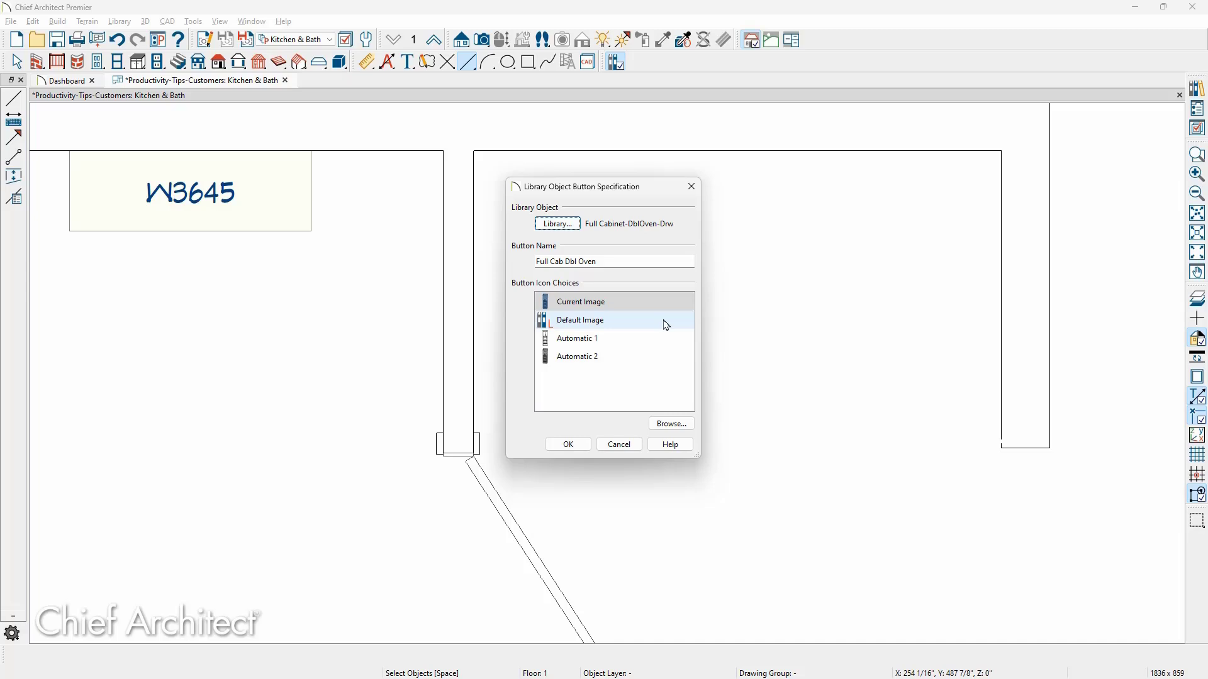
Step: Give the button the Automatic 2 icon and place the double oven cabinet in the corner beside the interior wall with the door
left_click(599, 357)
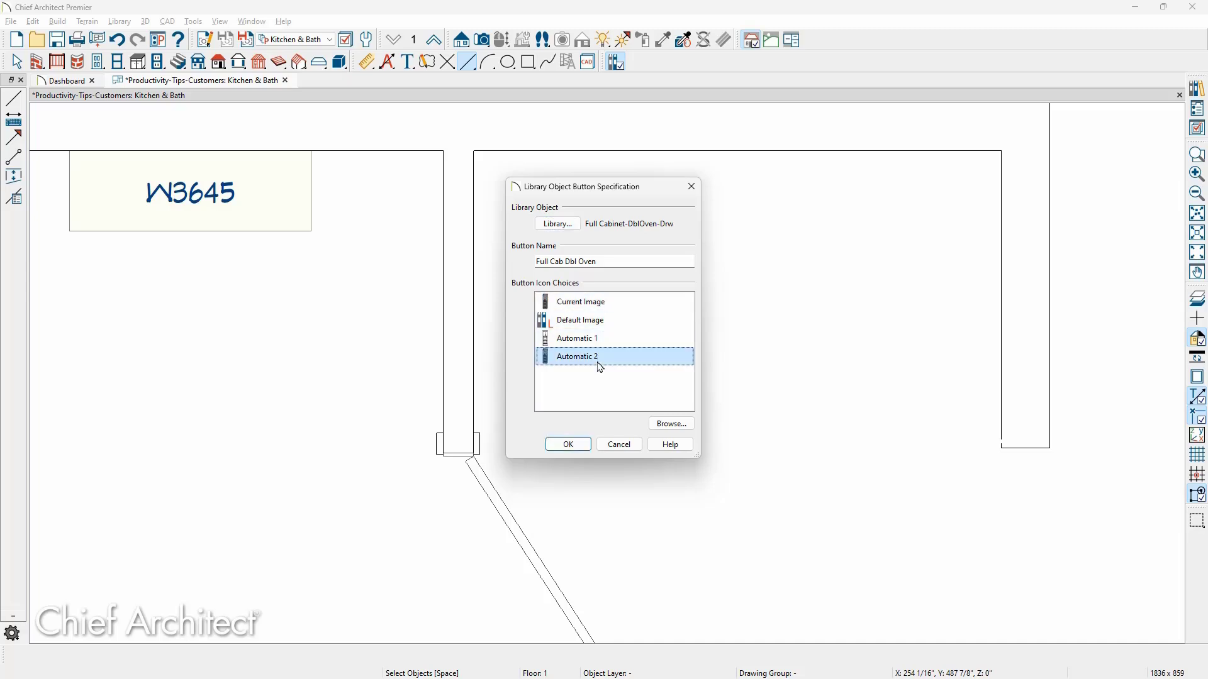
left_click(568, 444)
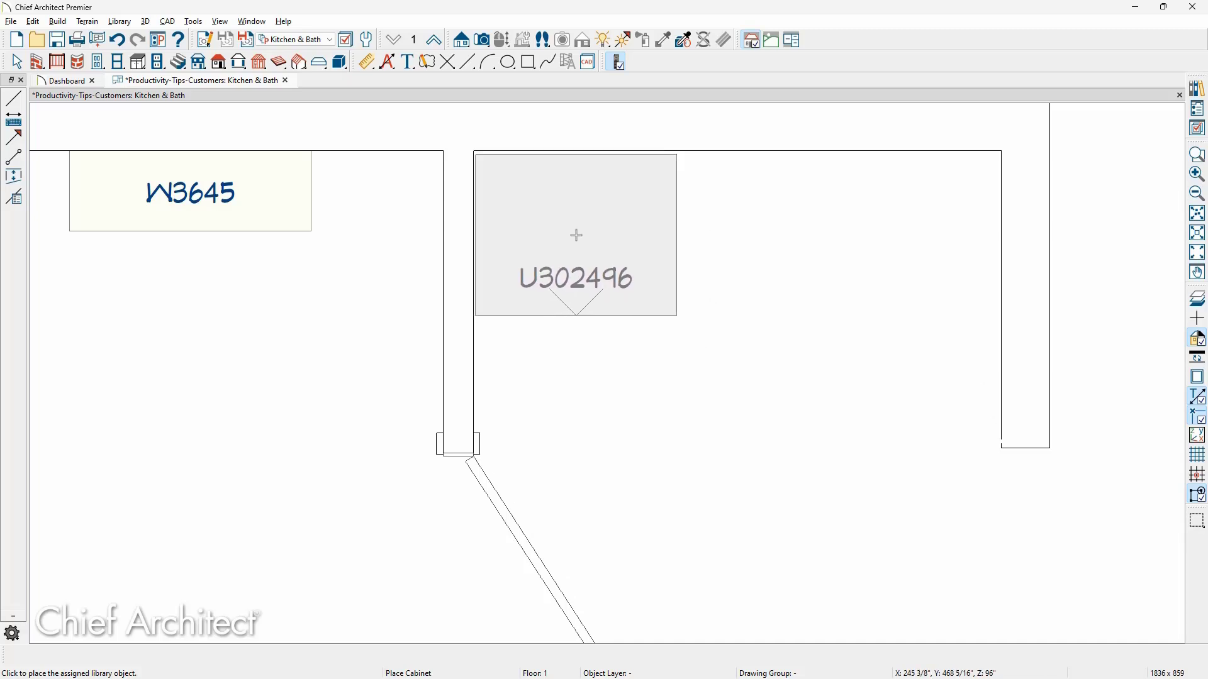
left_click(576, 234)
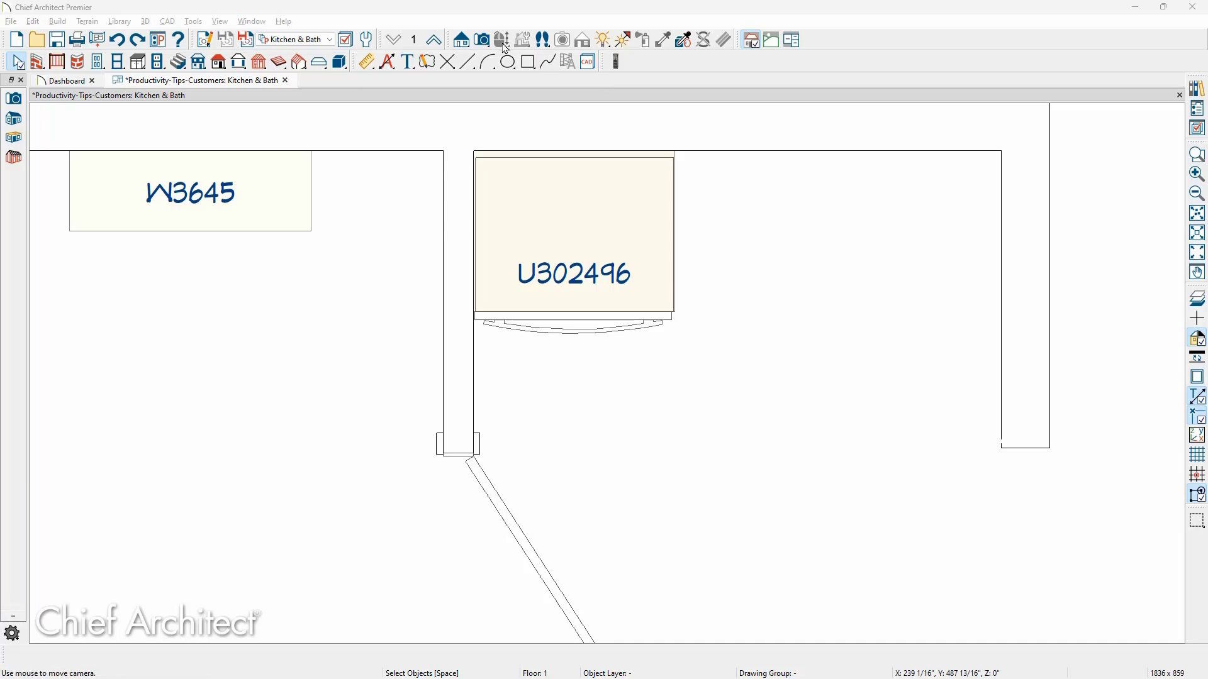
Step: Create a Perspective Floor Overview and orbit it to show the full-height oven cabinet behind the open door
left_click(482, 40)
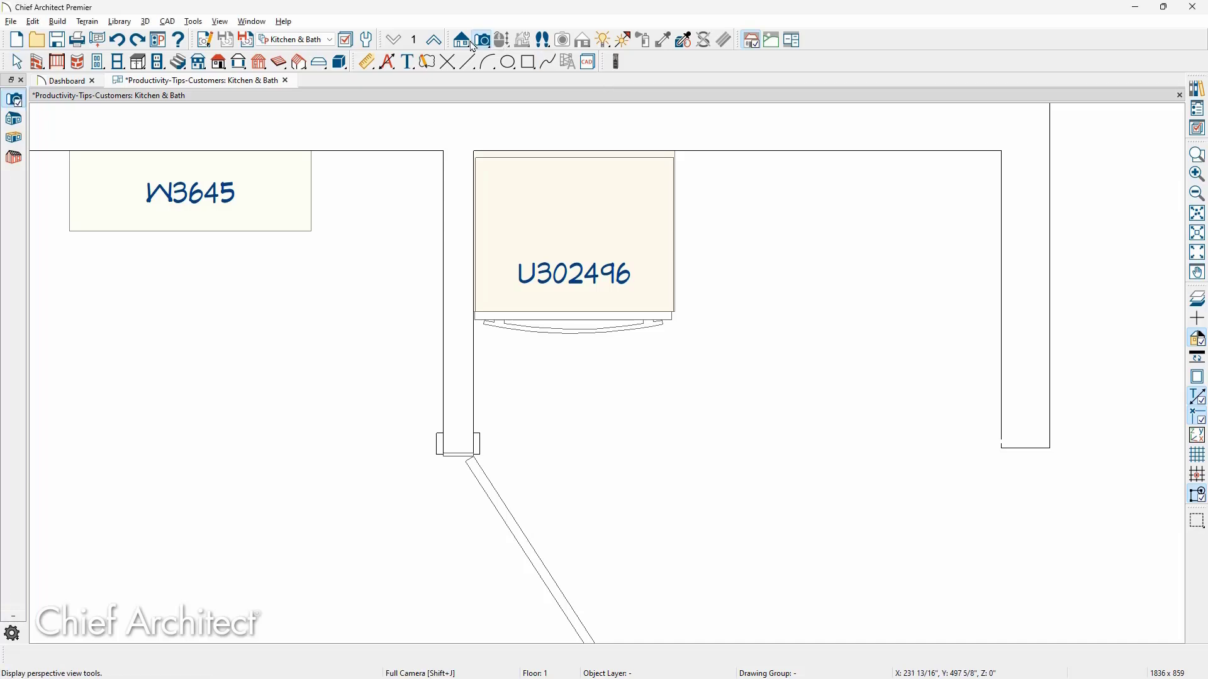
left_click(14, 138)
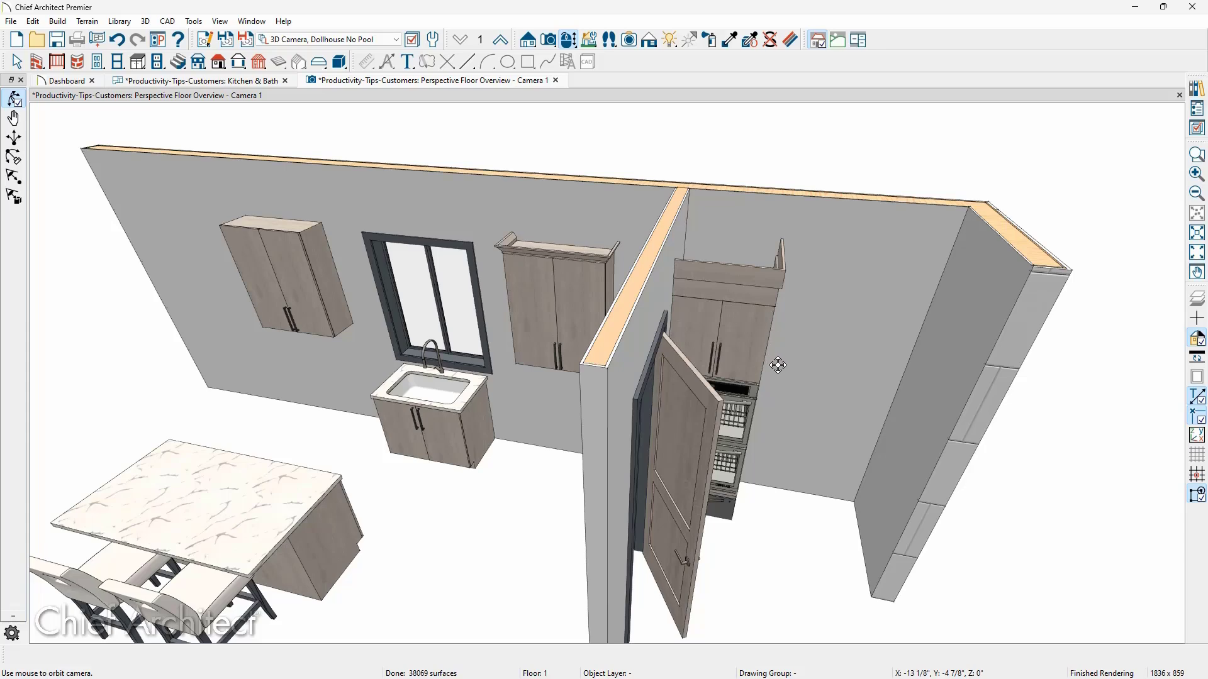
left_click_drag(778, 364, 747, 355)
middle_click_drag(746, 355, 1047, 377)
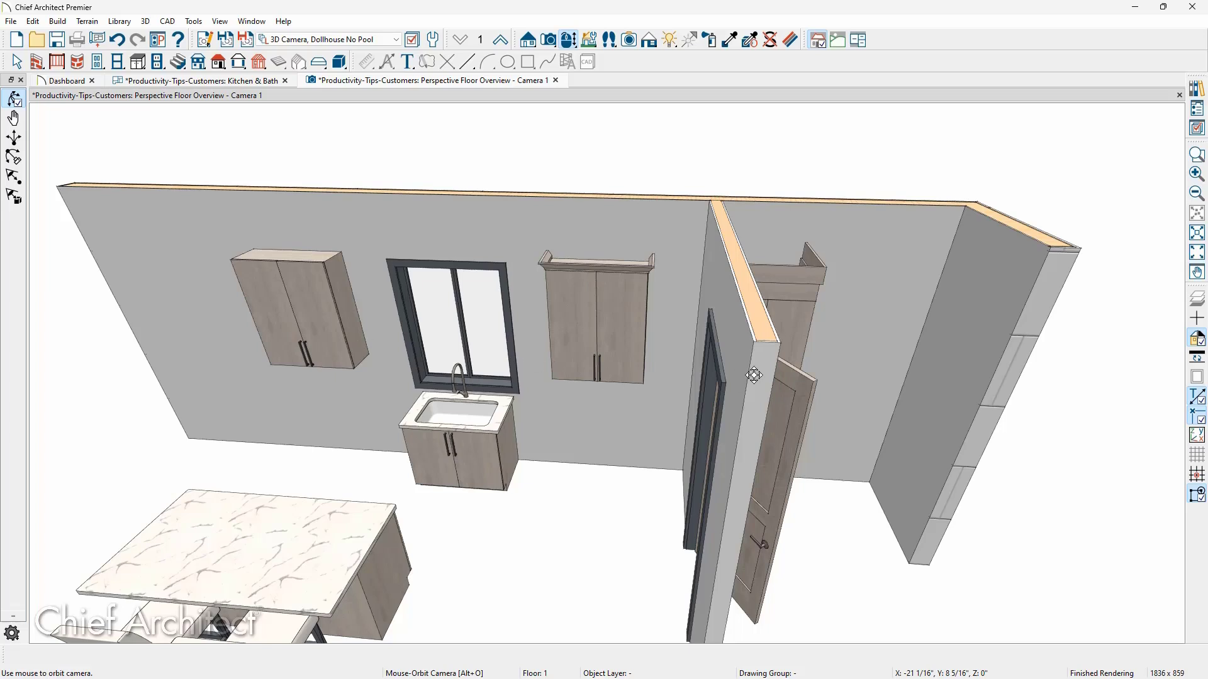
left_click_drag(753, 376, 465, 424)
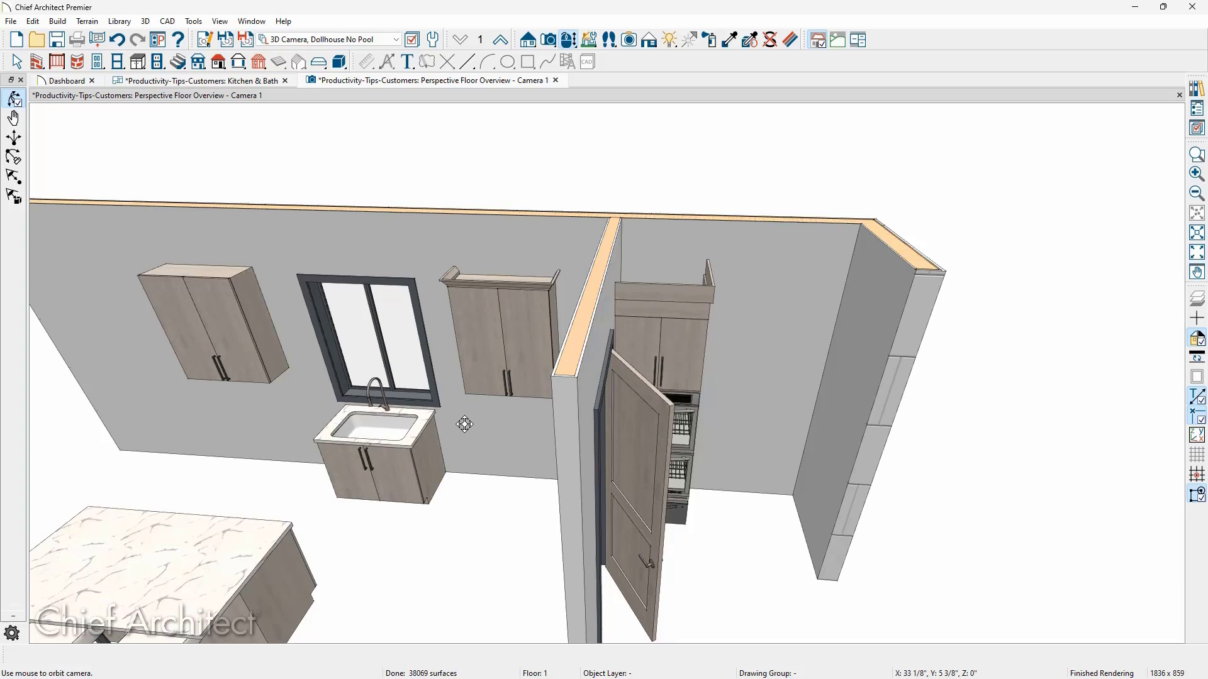
key("space")
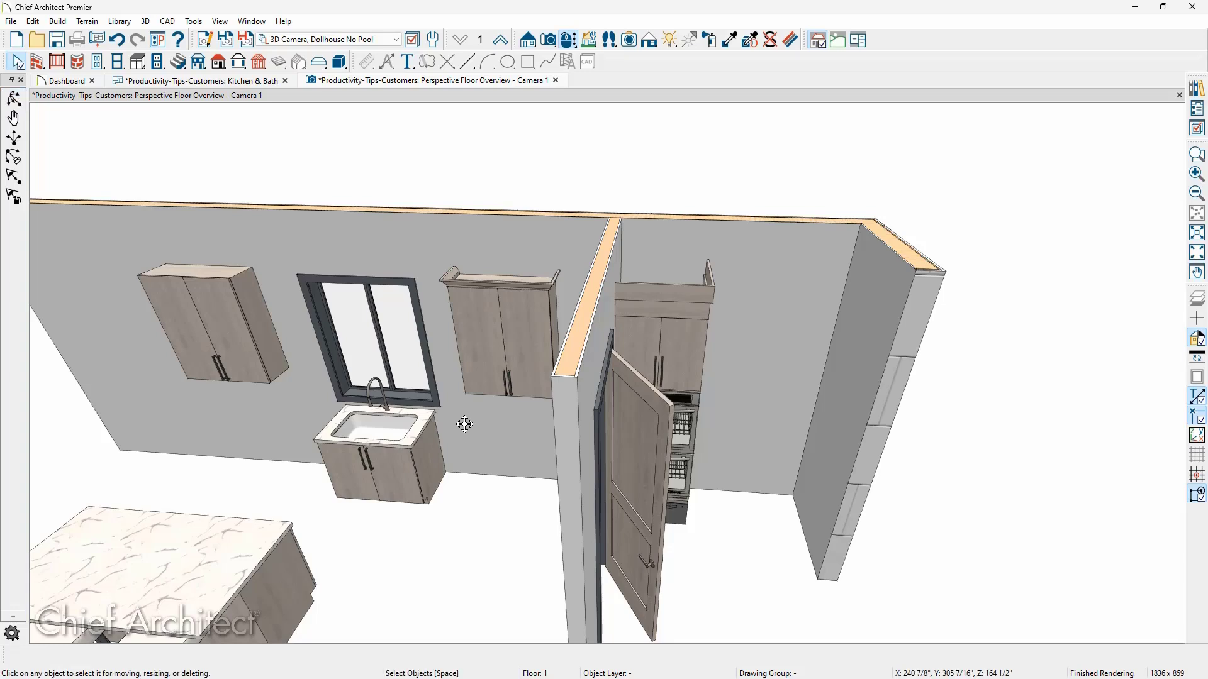
Step: Pick up the full-height oven cabinet with the Object Eyedropper and load only its Moldings and Molding Materials properties
left_click(749, 41)
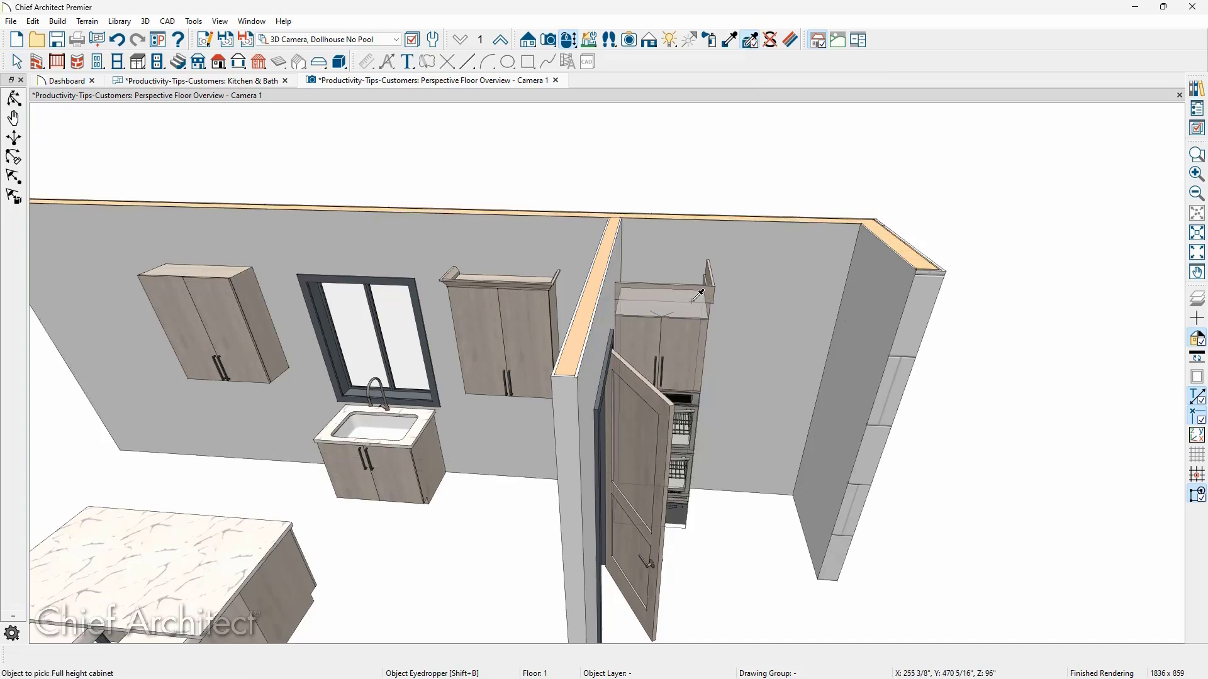
left_click(692, 331)
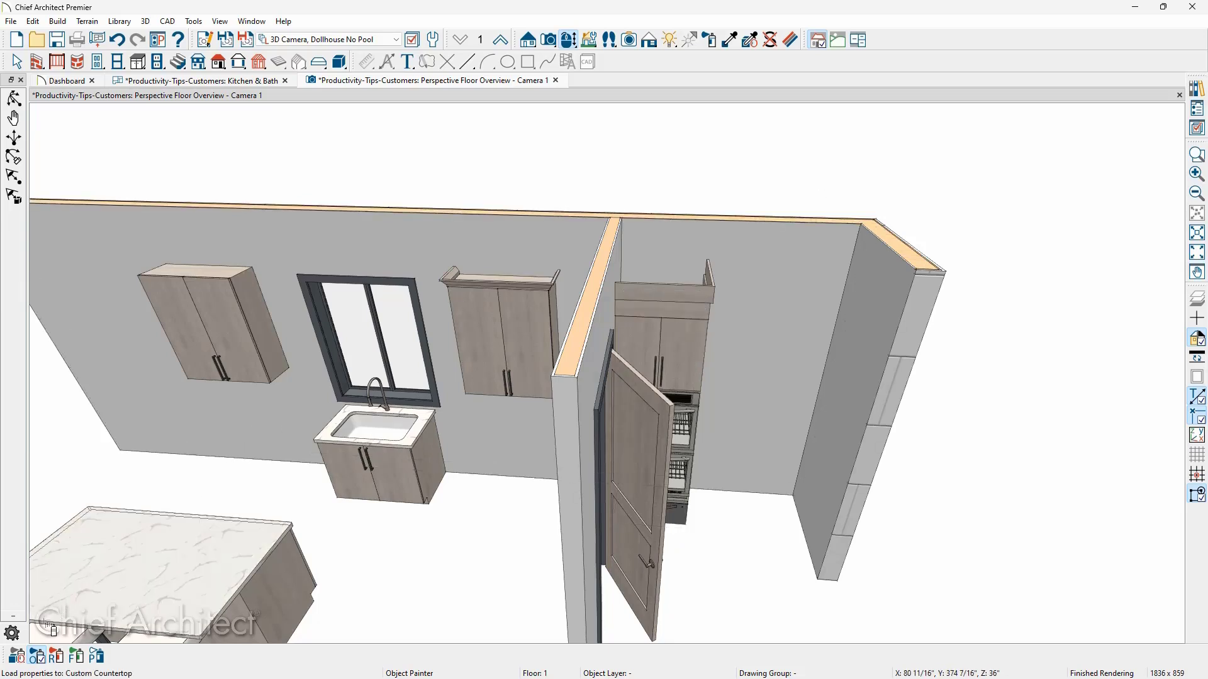
left_click(13, 657)
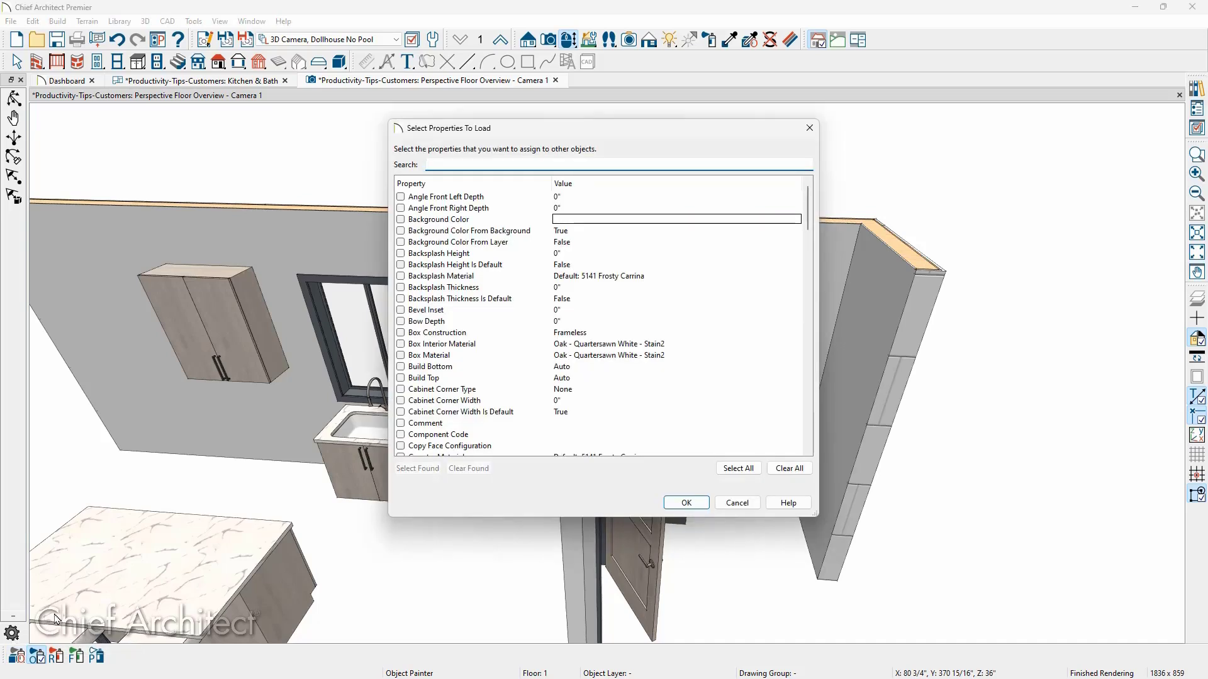
left_click(739, 470)
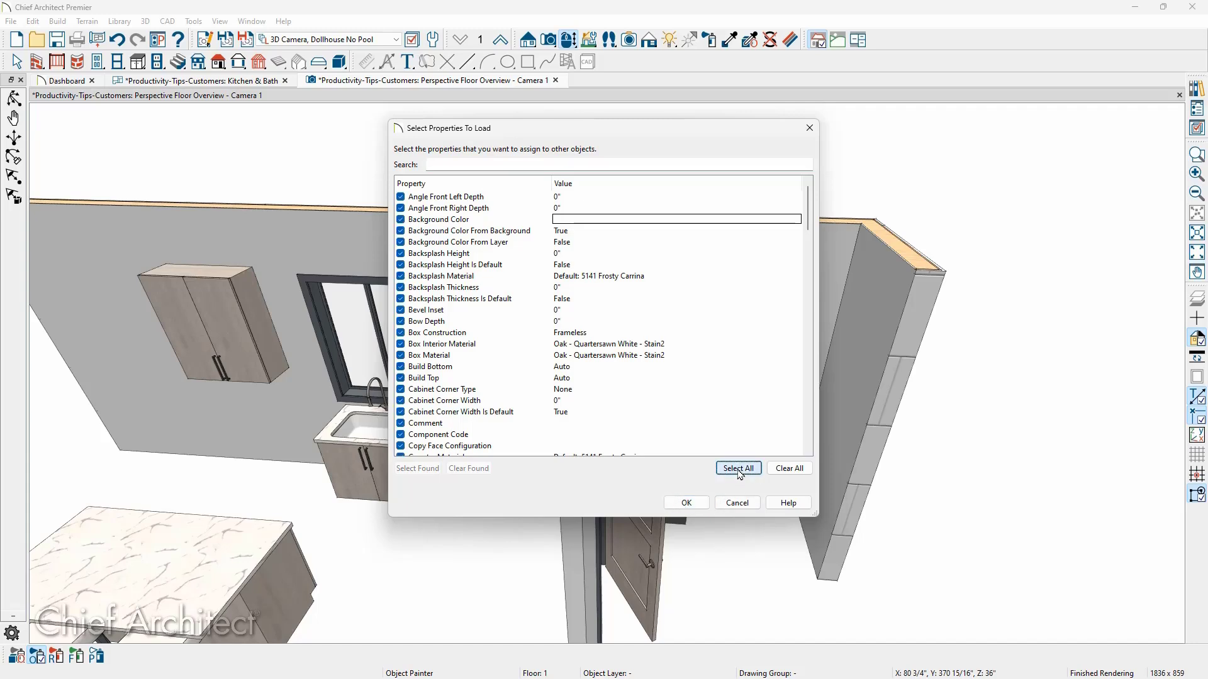
left_click(790, 469)
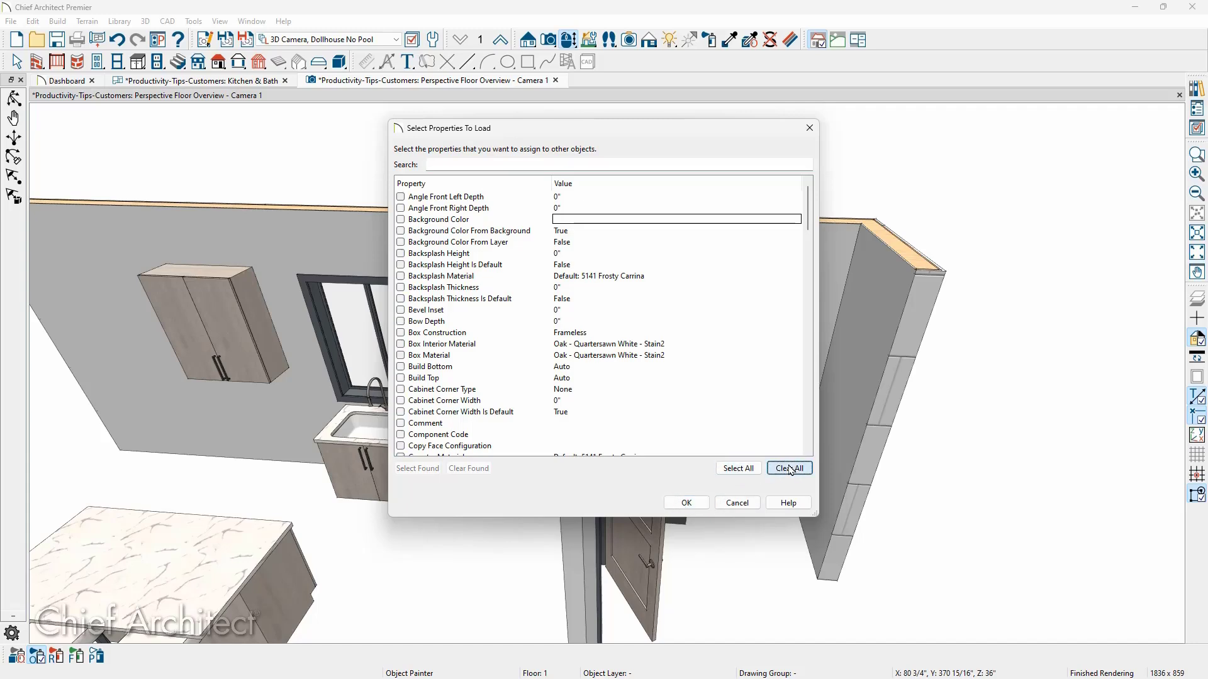
left_click(553, 165)
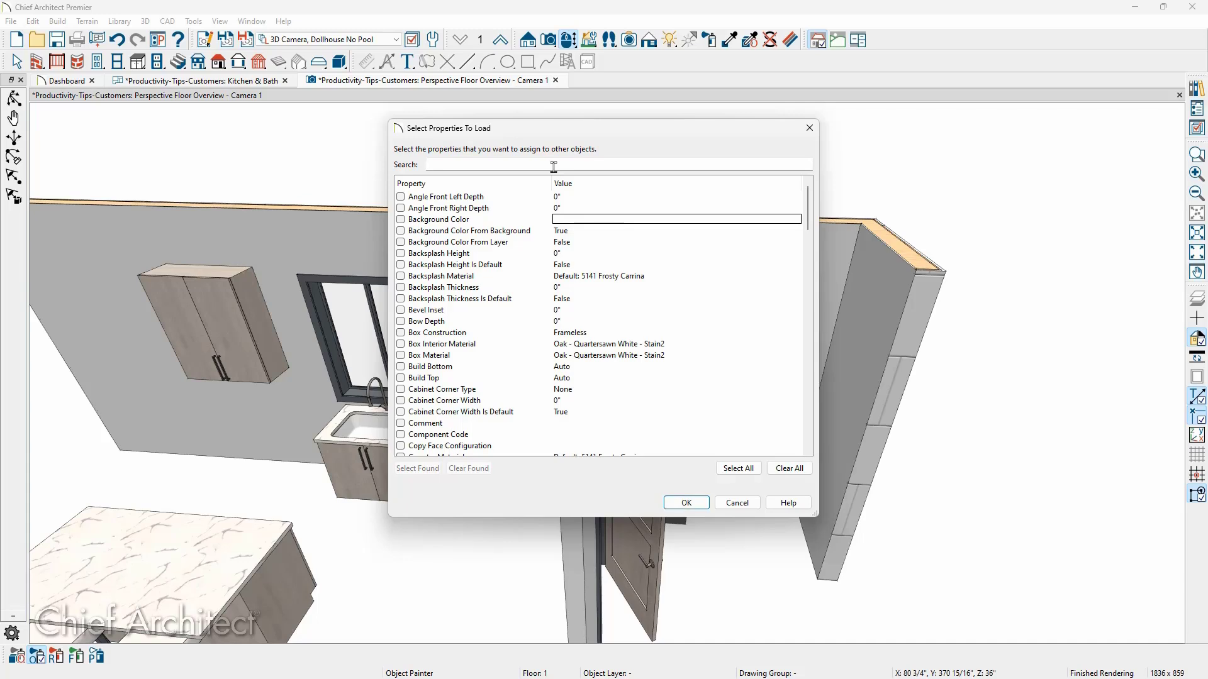
type("mold")
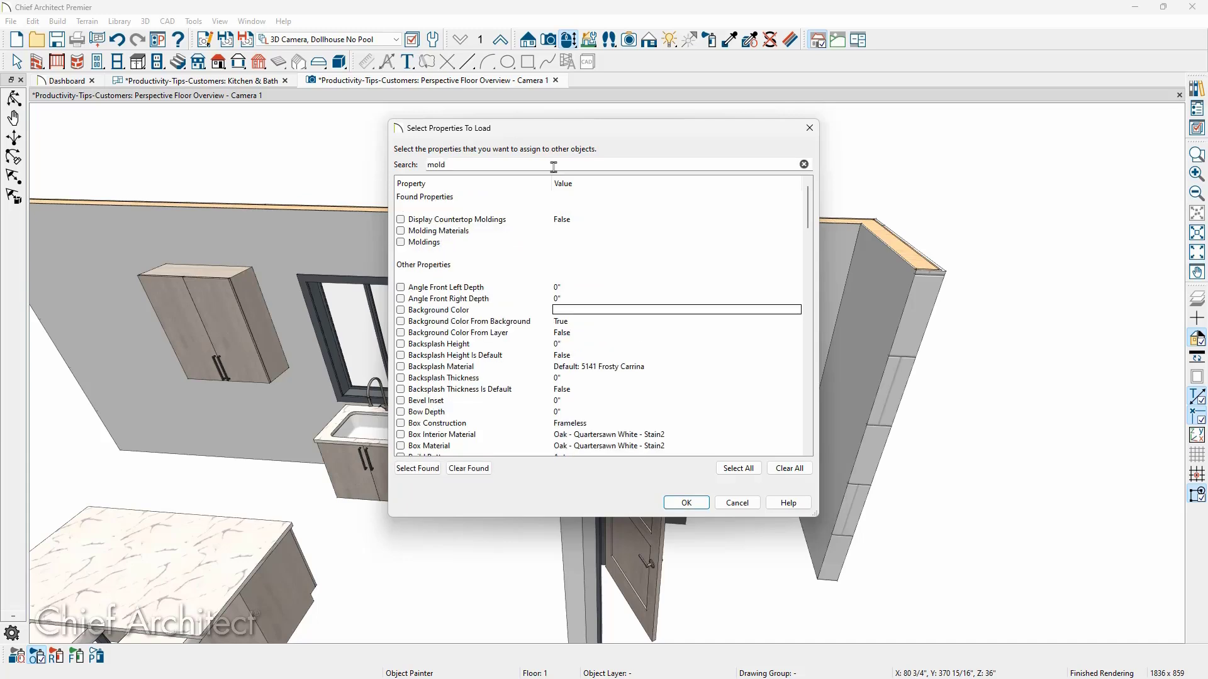
left_click(401, 243)
left_click(401, 230)
left_click(668, 503)
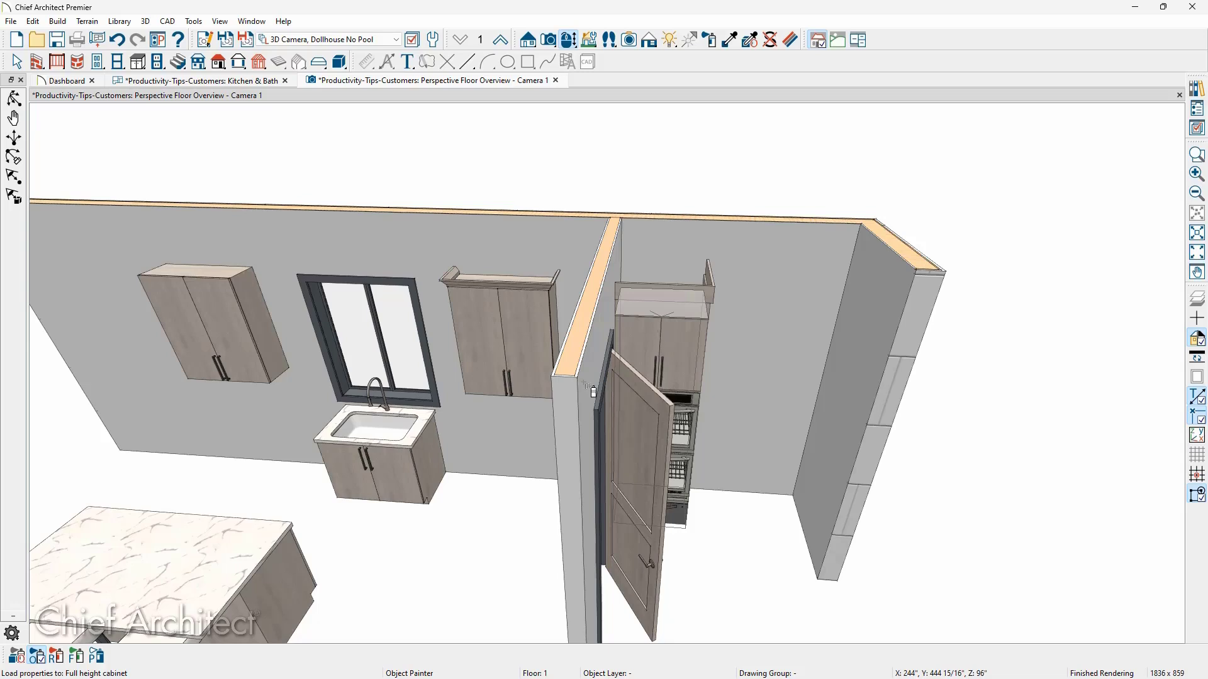
Step: Paint the loaded molding properties onto both wall cabinets flanking the window and leave the Object Painter
left_click(99, 657)
left_click(503, 367)
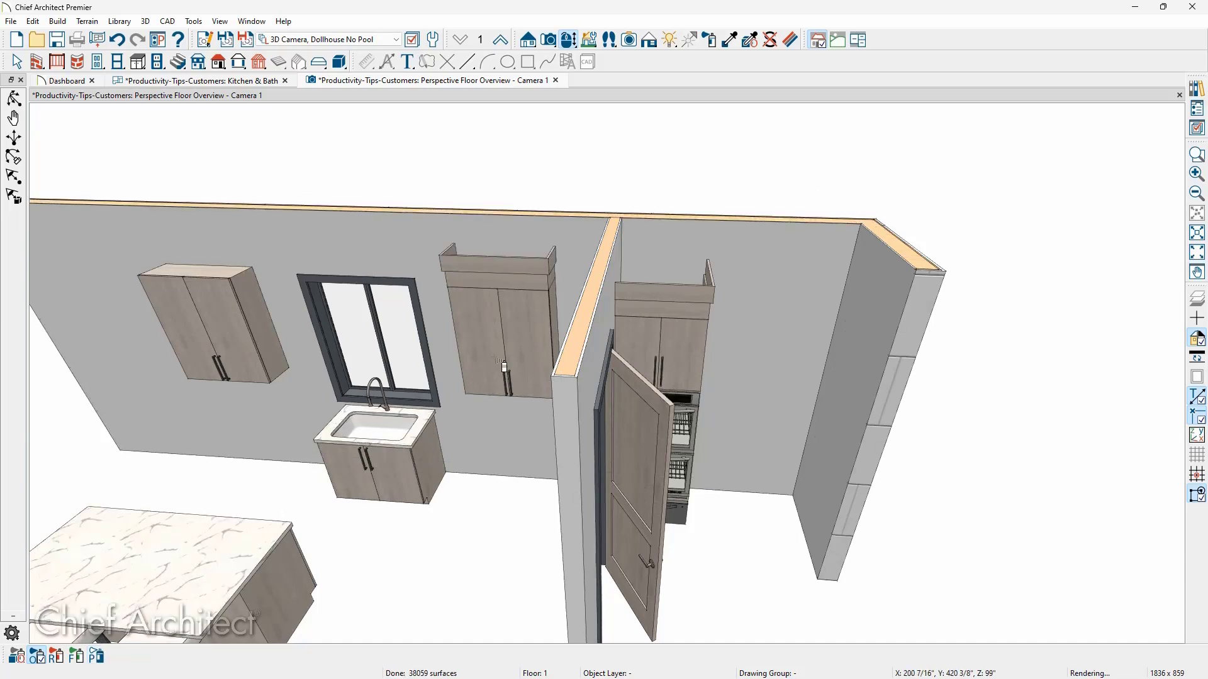
left_click(204, 328)
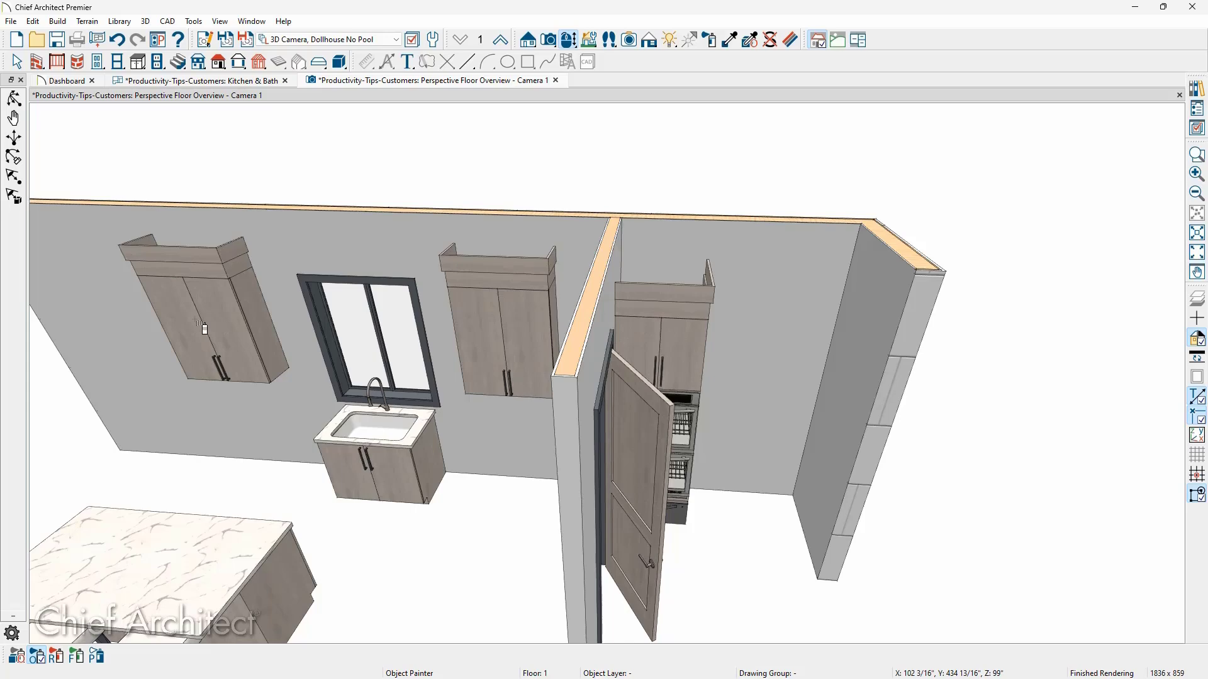
mouse_move(203, 328)
middle_mouse_down()
mouse_move(626, 497)
mouse_move(797, 437)
middle_mouse_up()
scroll(424, 467, "up", 1)
key("space")
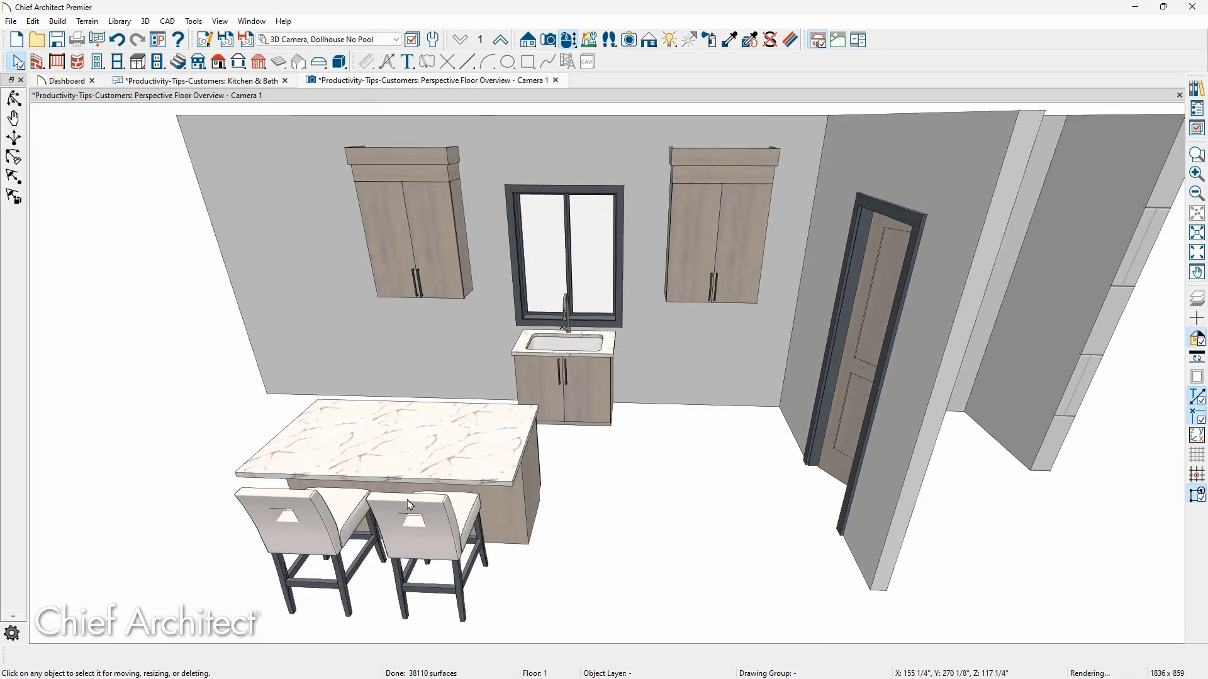
Step: Select the island stool nearest the door and turn off the temporary dimensions
middle_click_drag(412, 479, 642, 417)
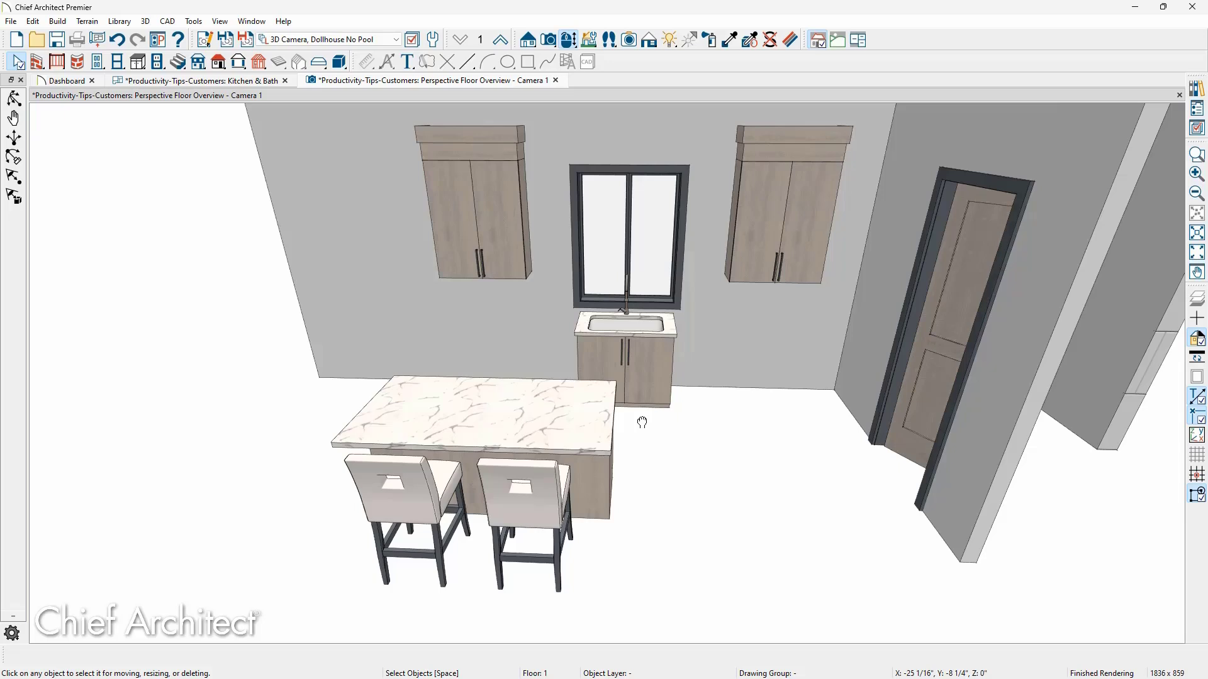
left_click(551, 496)
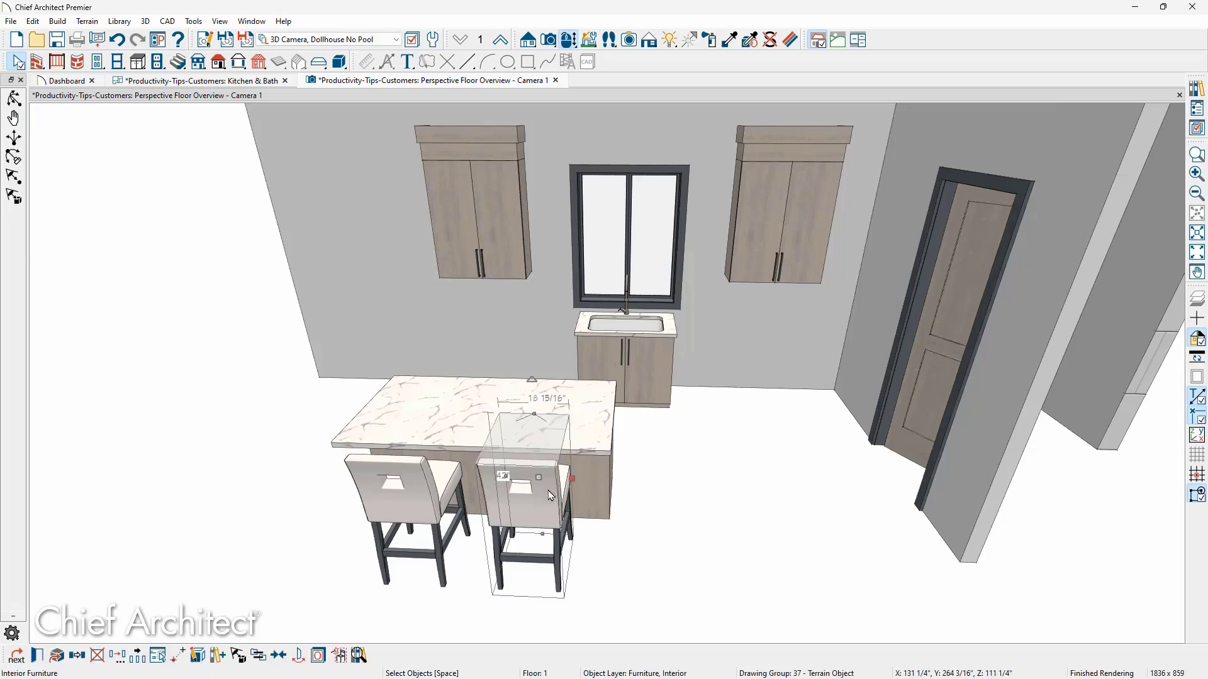
key("t")
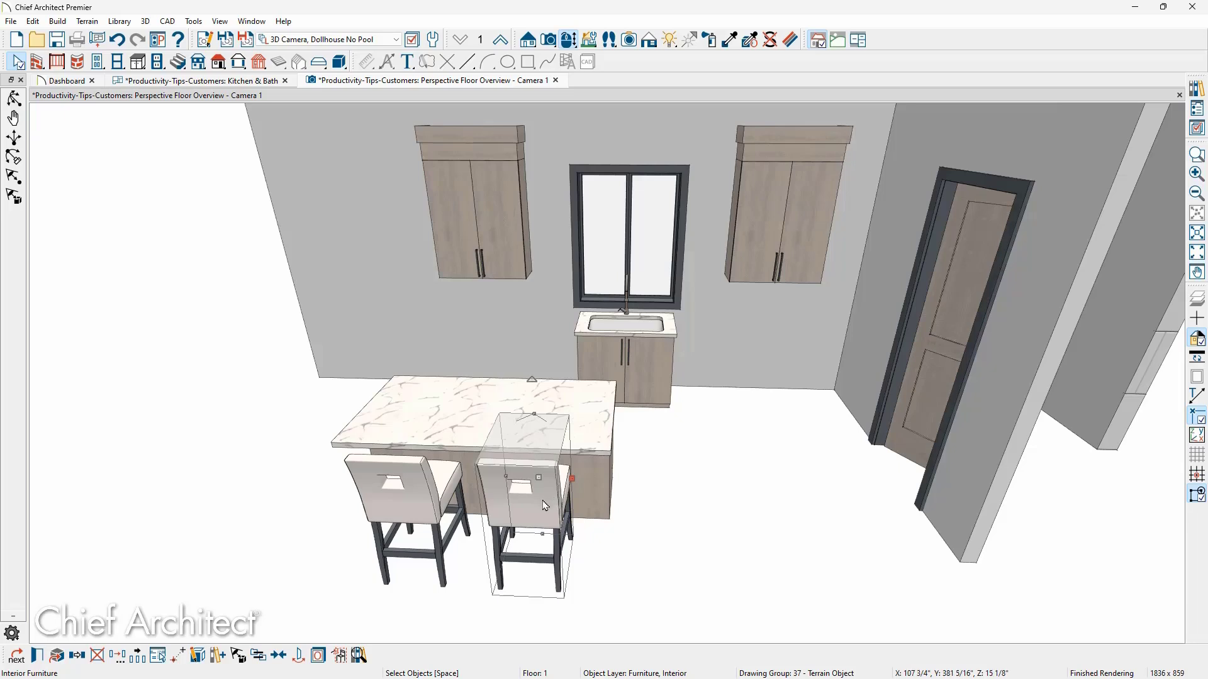
Step: Replace the selected stool and all identical stools in the room with Stool, Belini from the library's 3D-Selling the Job folder
left_click(260, 656)
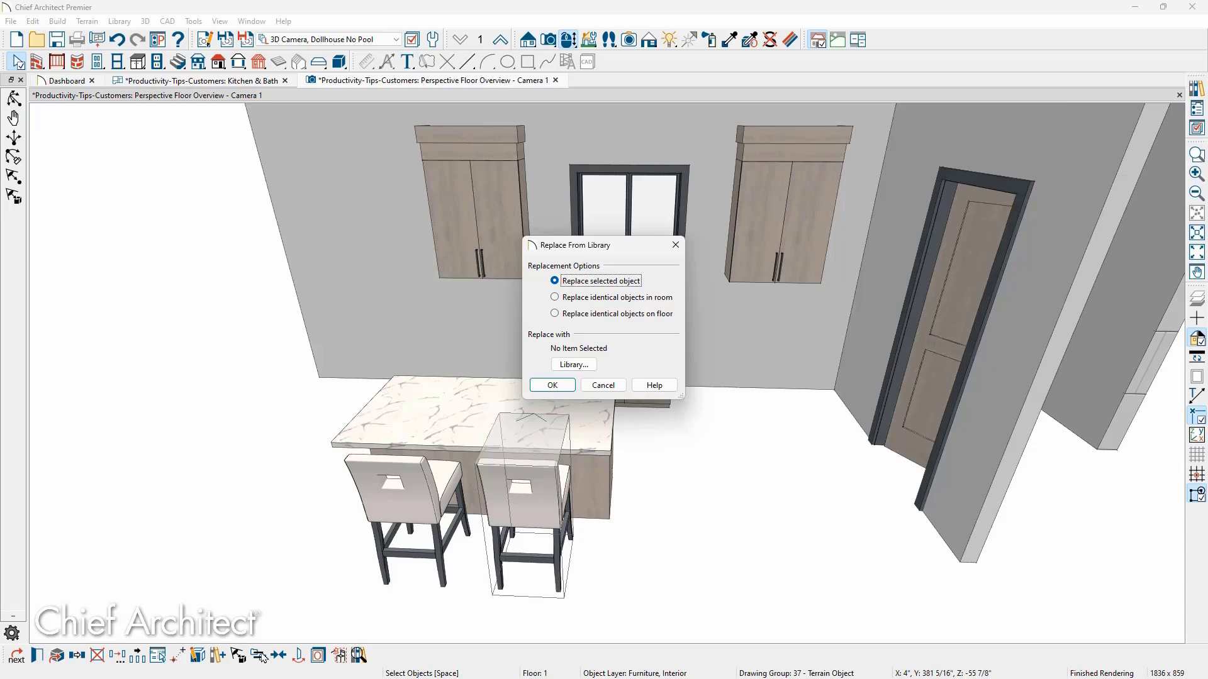
left_click(557, 299)
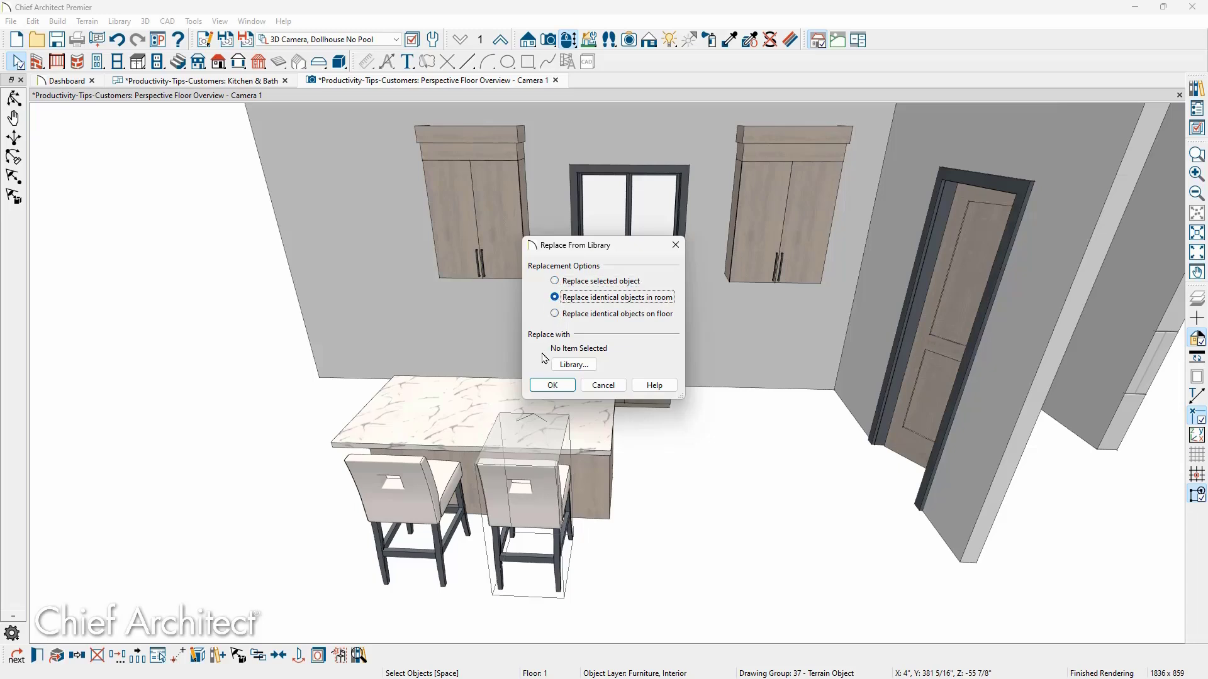
left_click(579, 370)
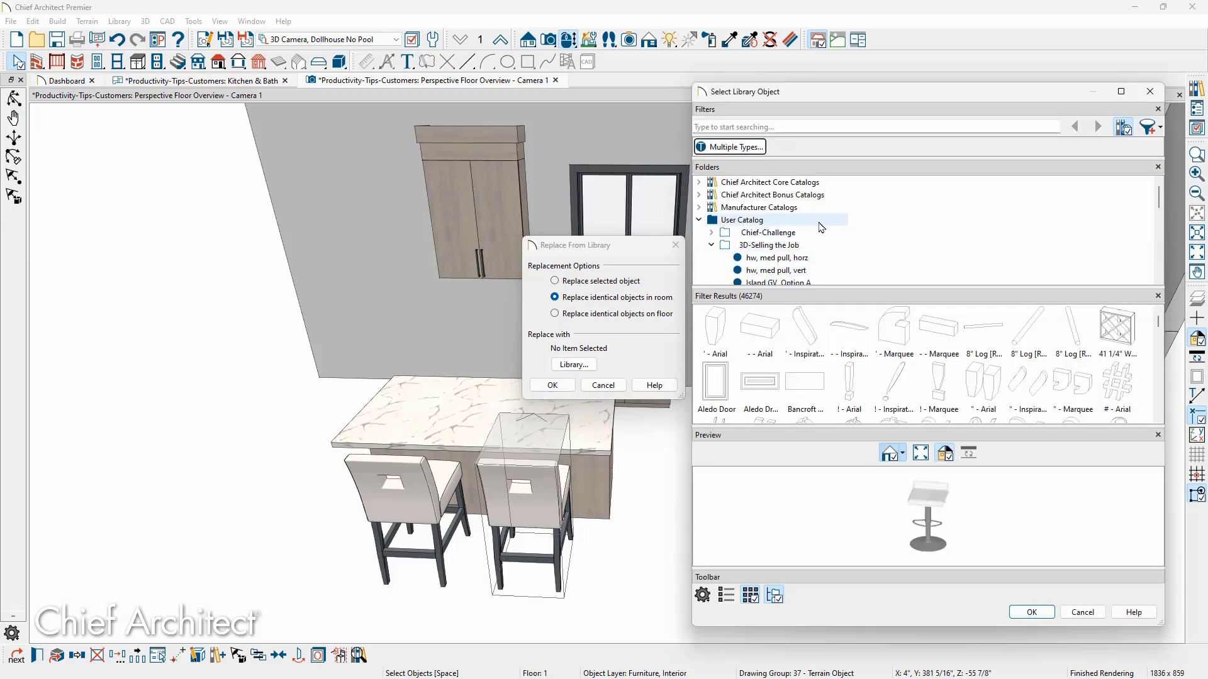
scroll(867, 234, "down", 3)
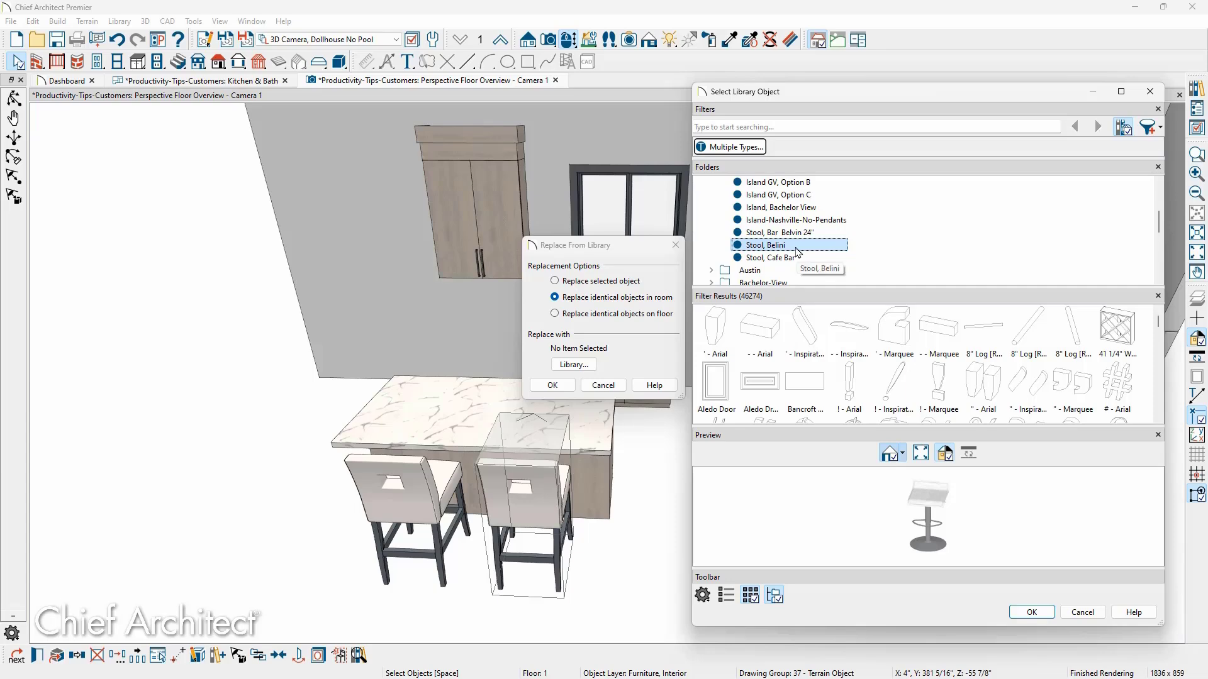
left_click(1031, 612)
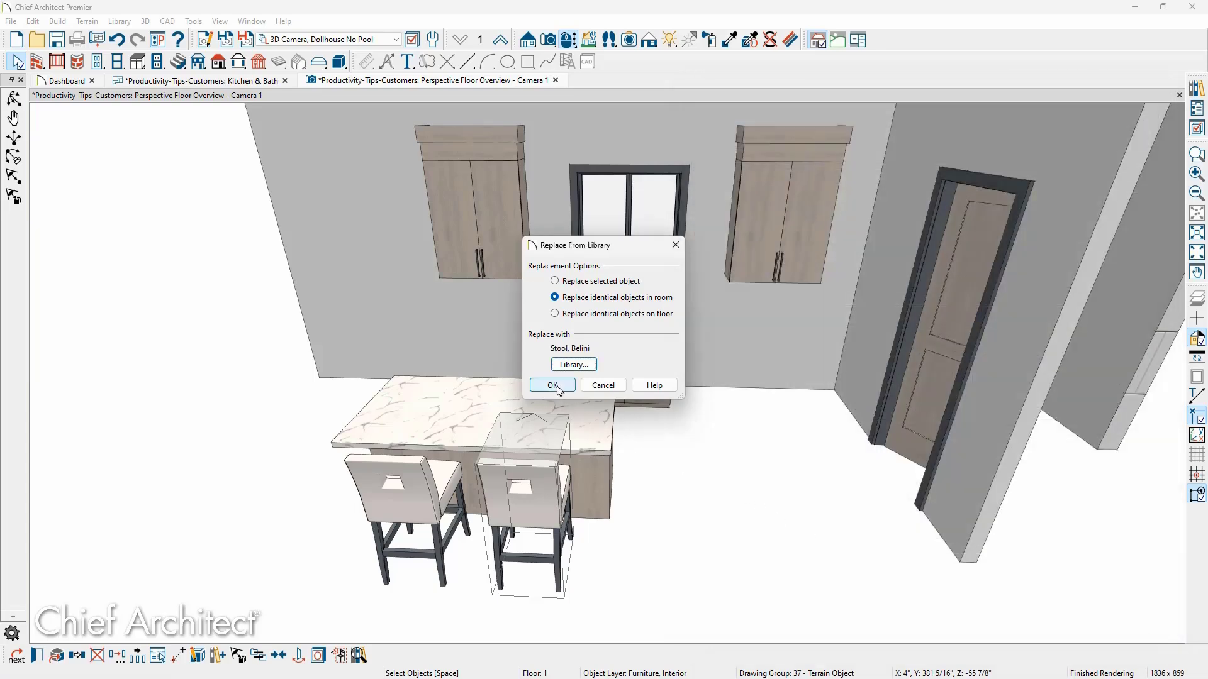
left_click(553, 386)
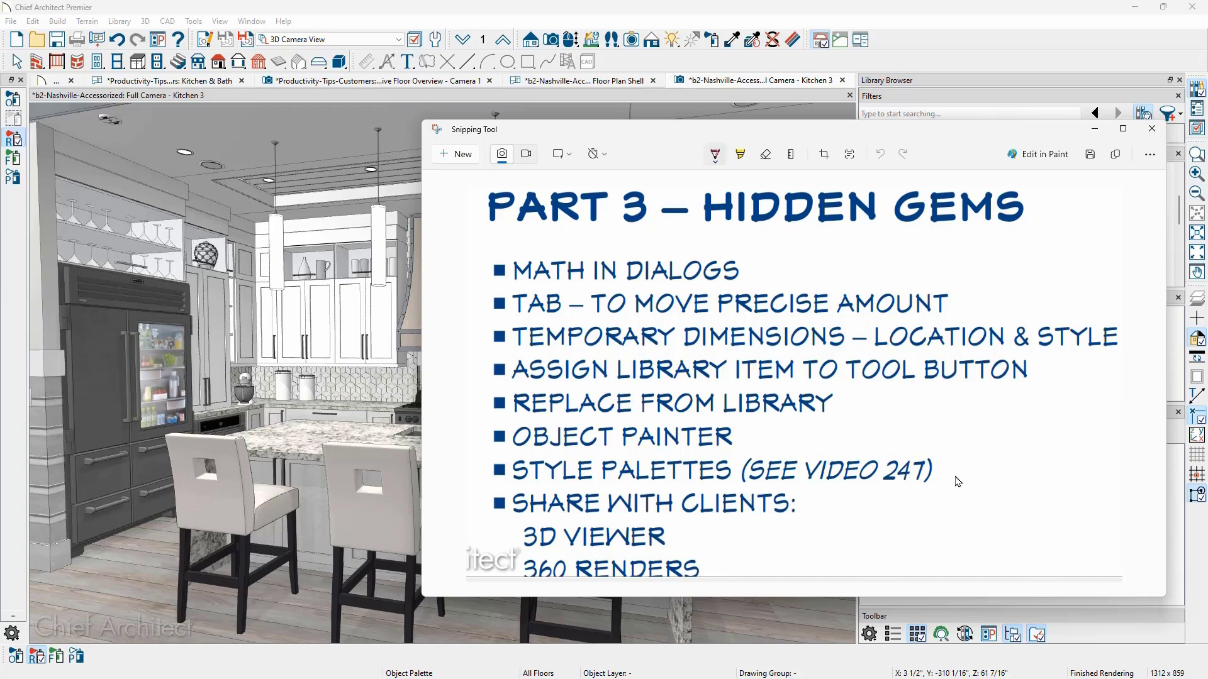
Step: Apply the Option 1 style palette from the -Style Options-Nashville folder to the kitchen in room mode and leave the tool
left_click(747, 14)
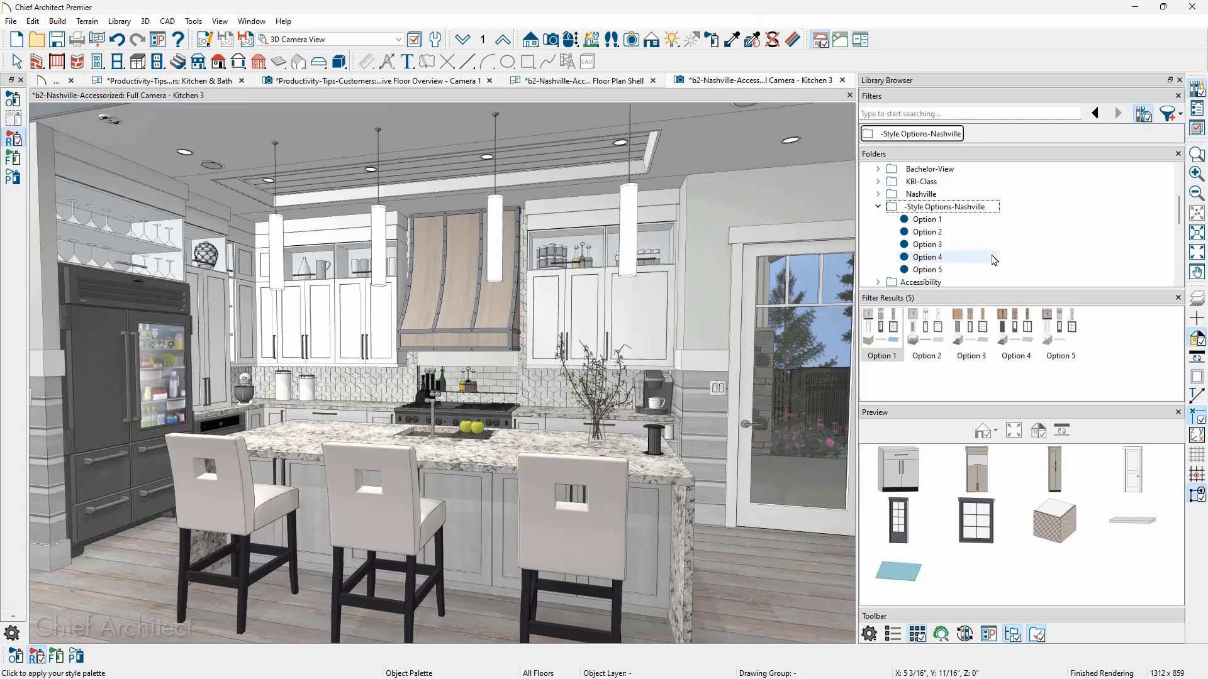
left_click(891, 328)
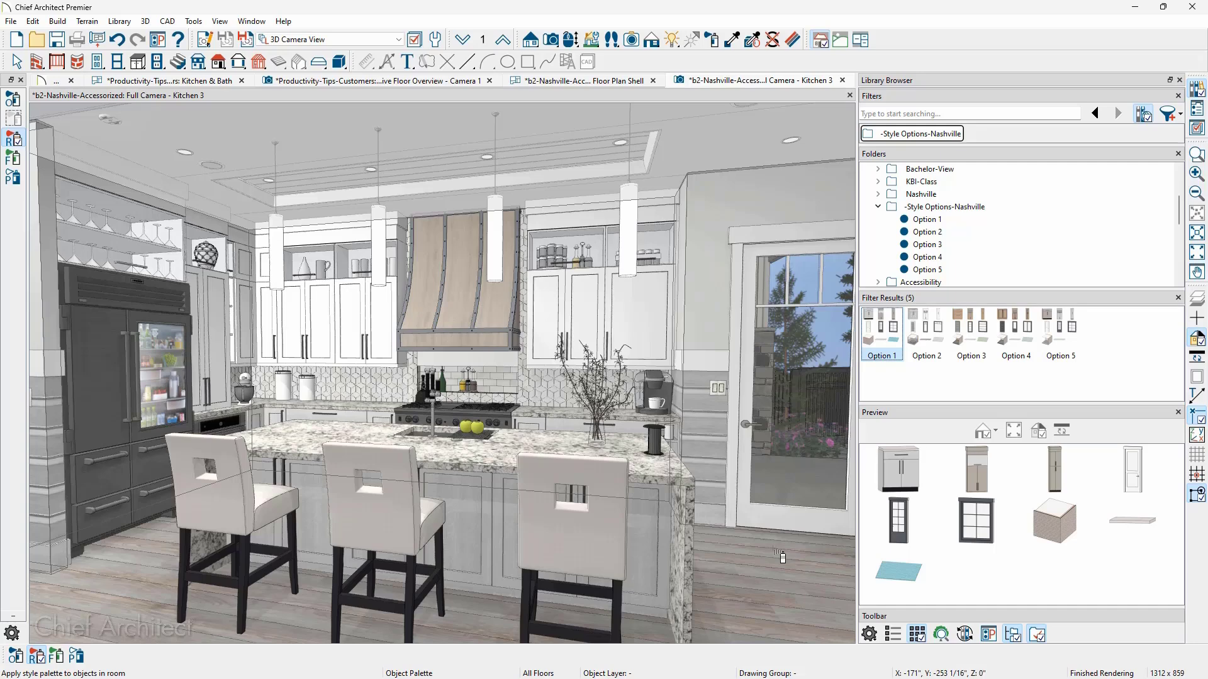
left_click(780, 556)
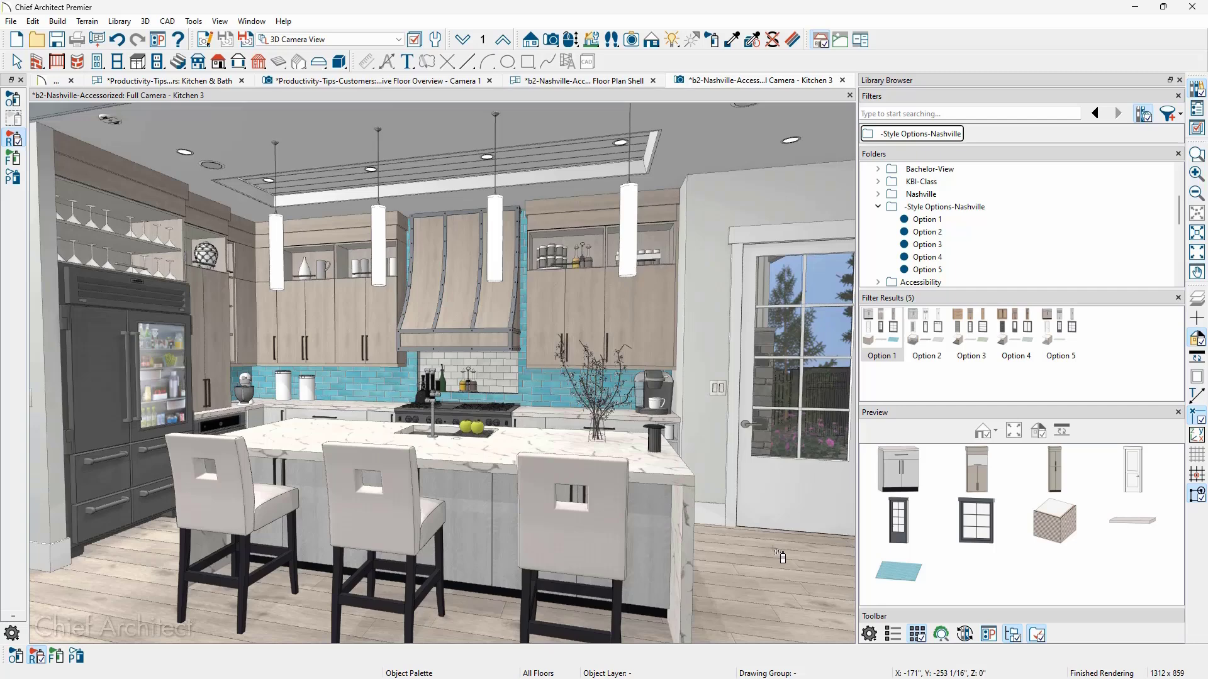
key("space")
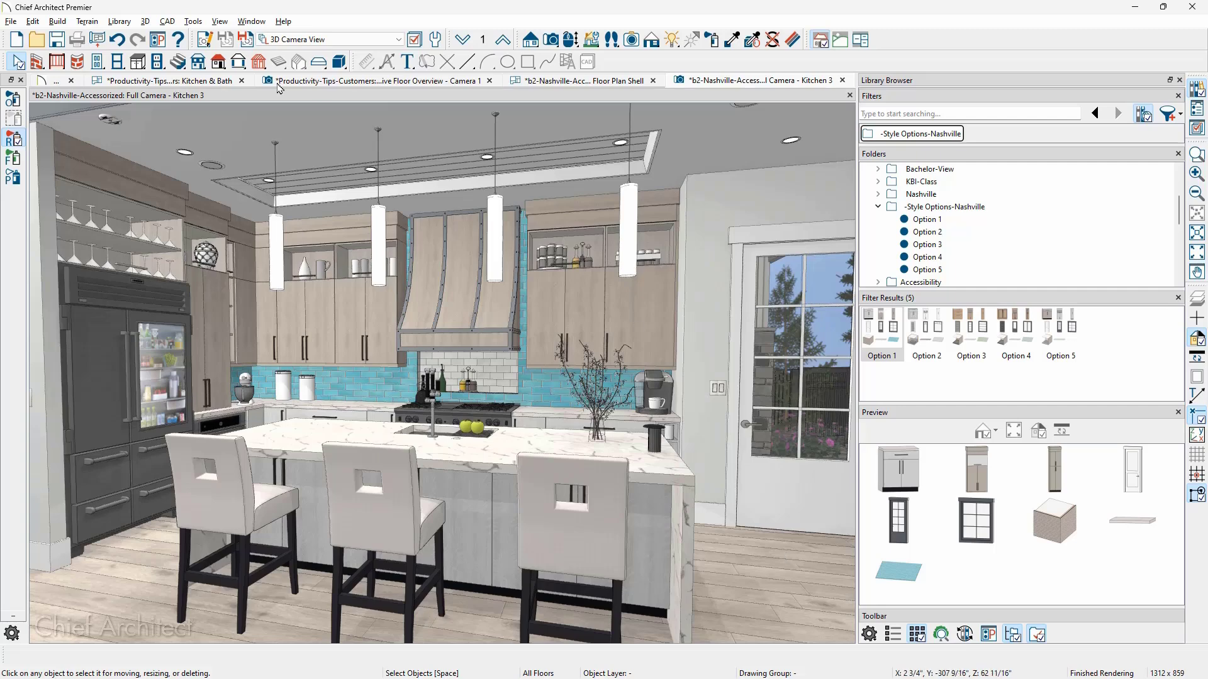
left_click(10, 23)
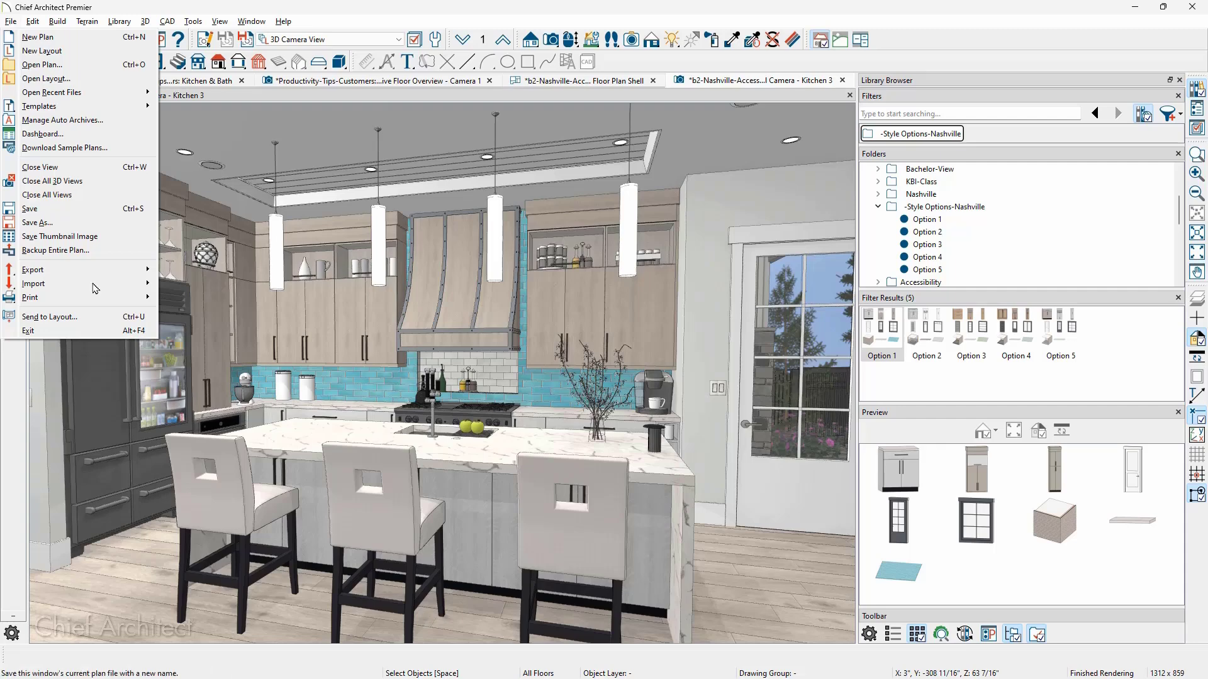
mouse_move(94, 275)
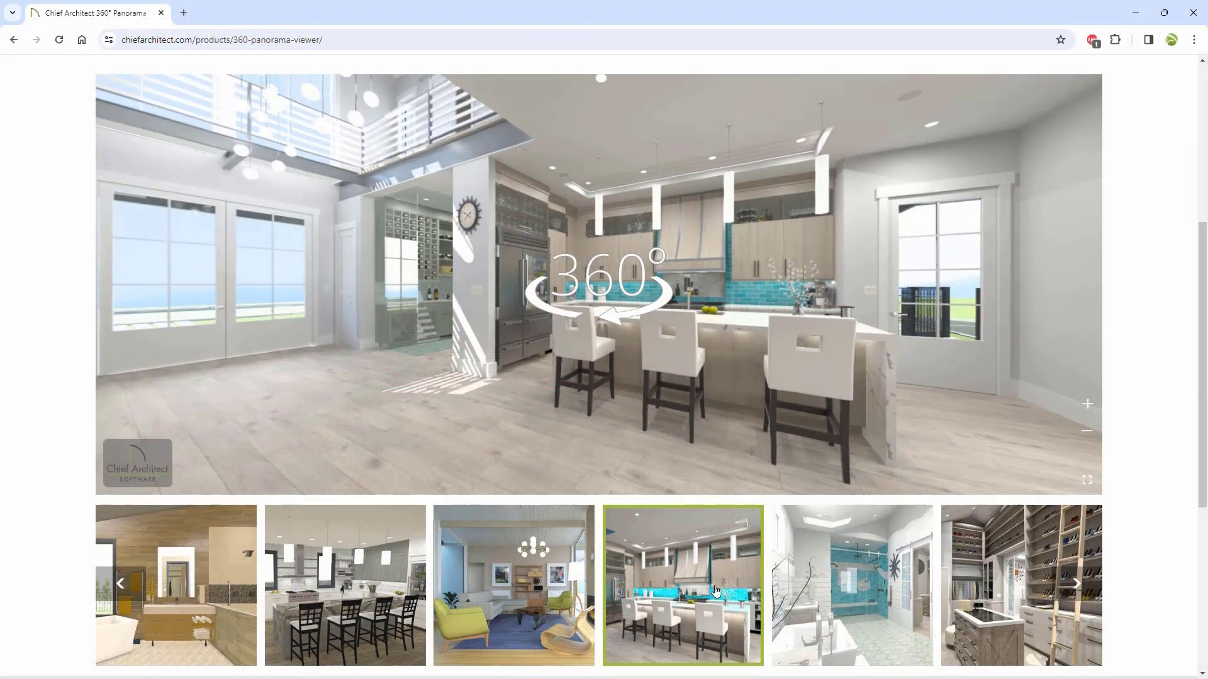
Step: On Chief Architect's 360° panorama web page, view the kitchen panorama full screen and look all around the room
left_click(1087, 480)
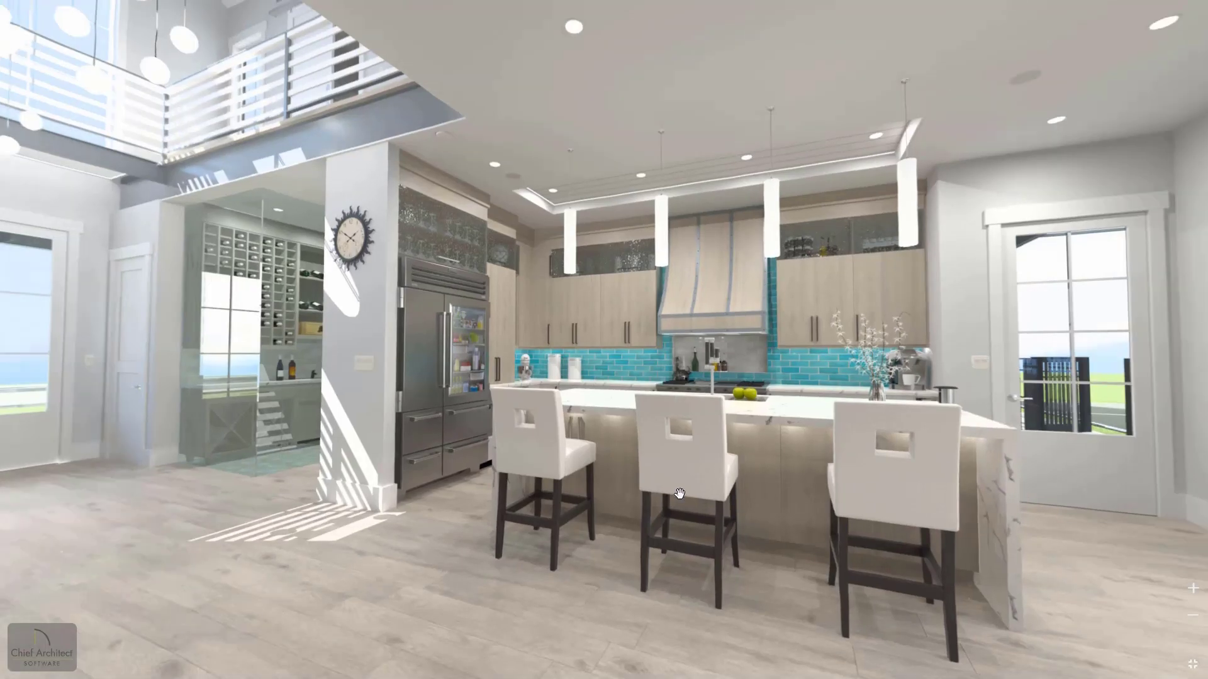
left_click_drag(493, 500, 812, 478)
left_click_drag(410, 484, 730, 467)
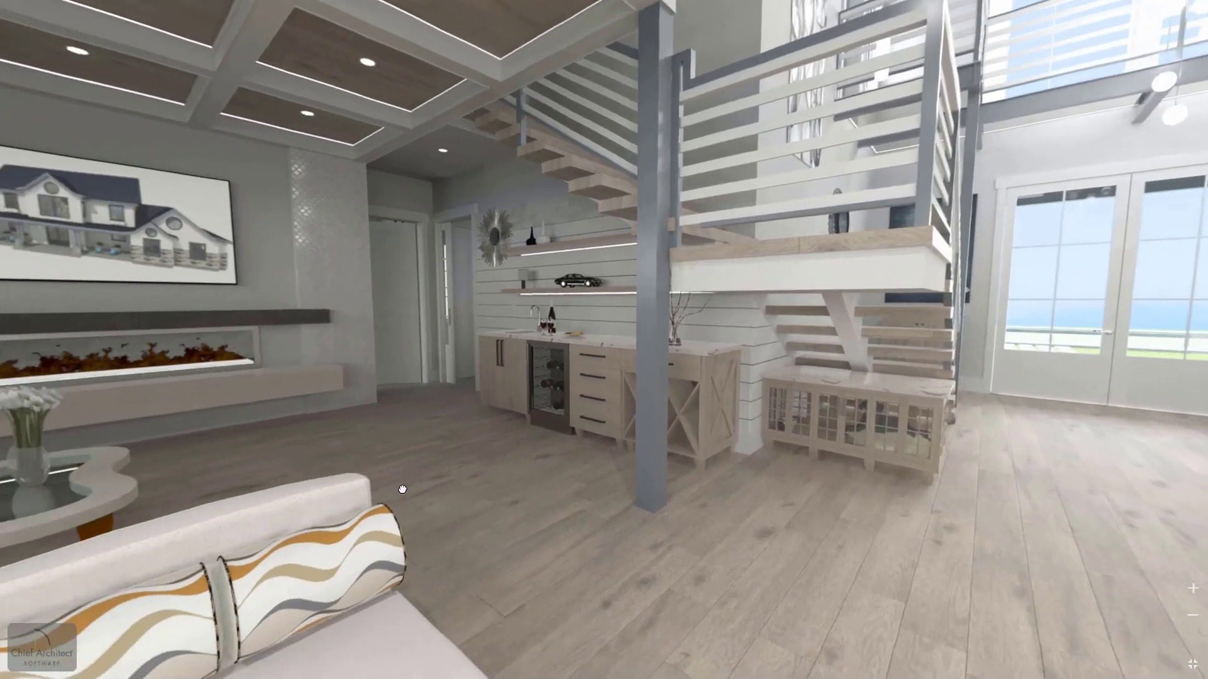
left_click_drag(372, 495, 775, 477)
left_click_drag(350, 493, 913, 465)
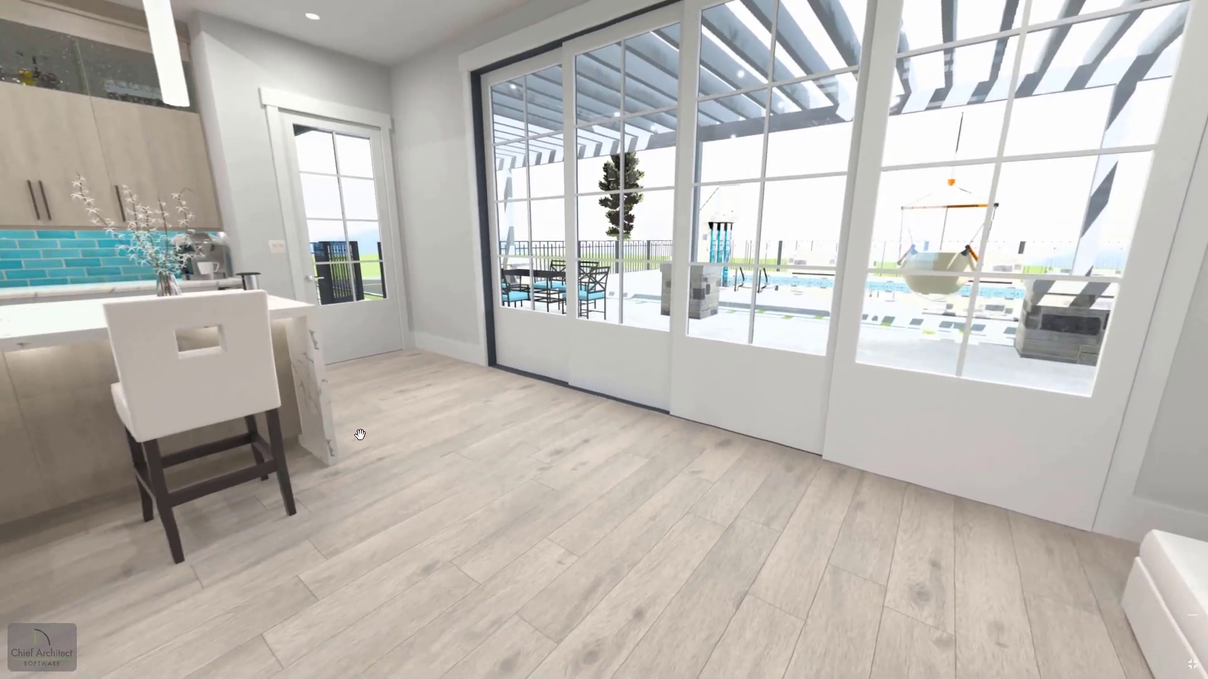
left_click_drag(359, 434, 792, 467)
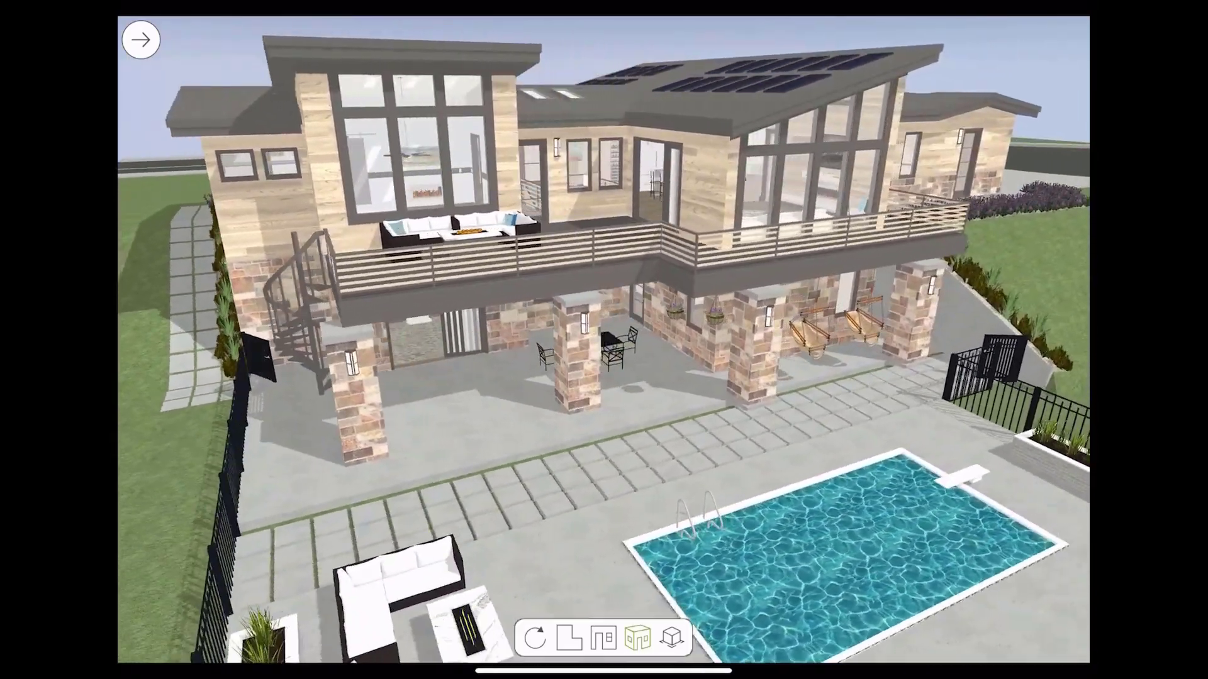
Step: In the 3D Viewer app, preview the house with the Glass House rendering technique and return it to Standard
left_click(140, 39)
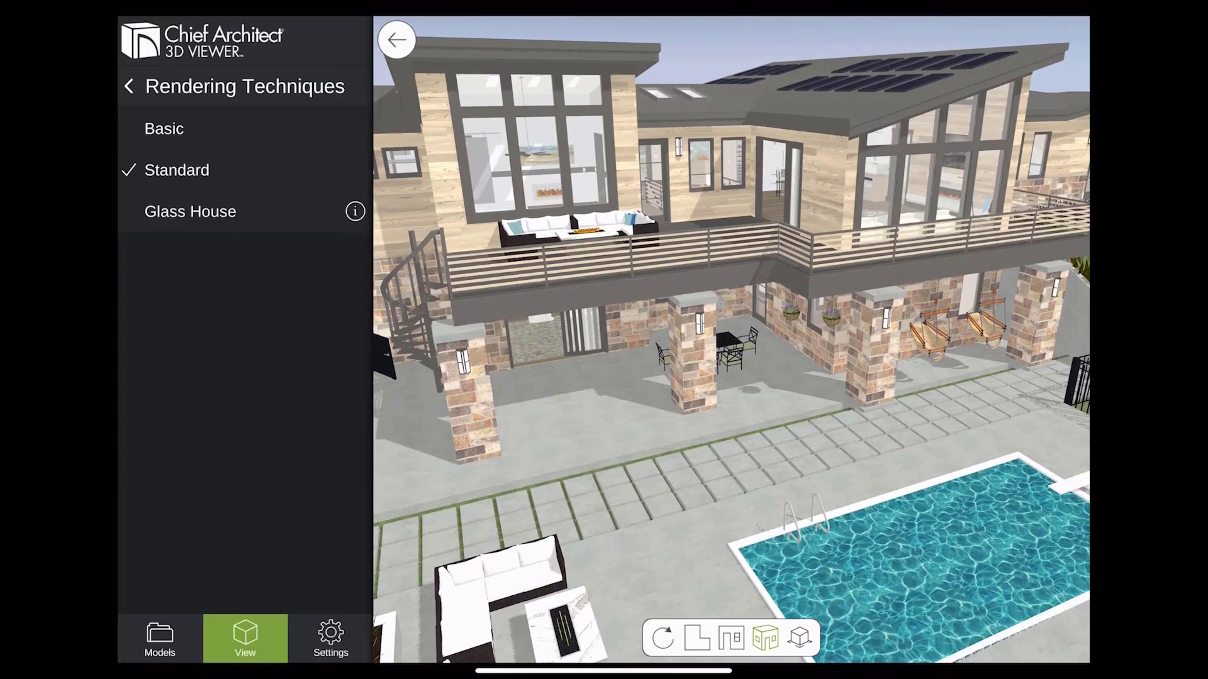
left_click(190, 212)
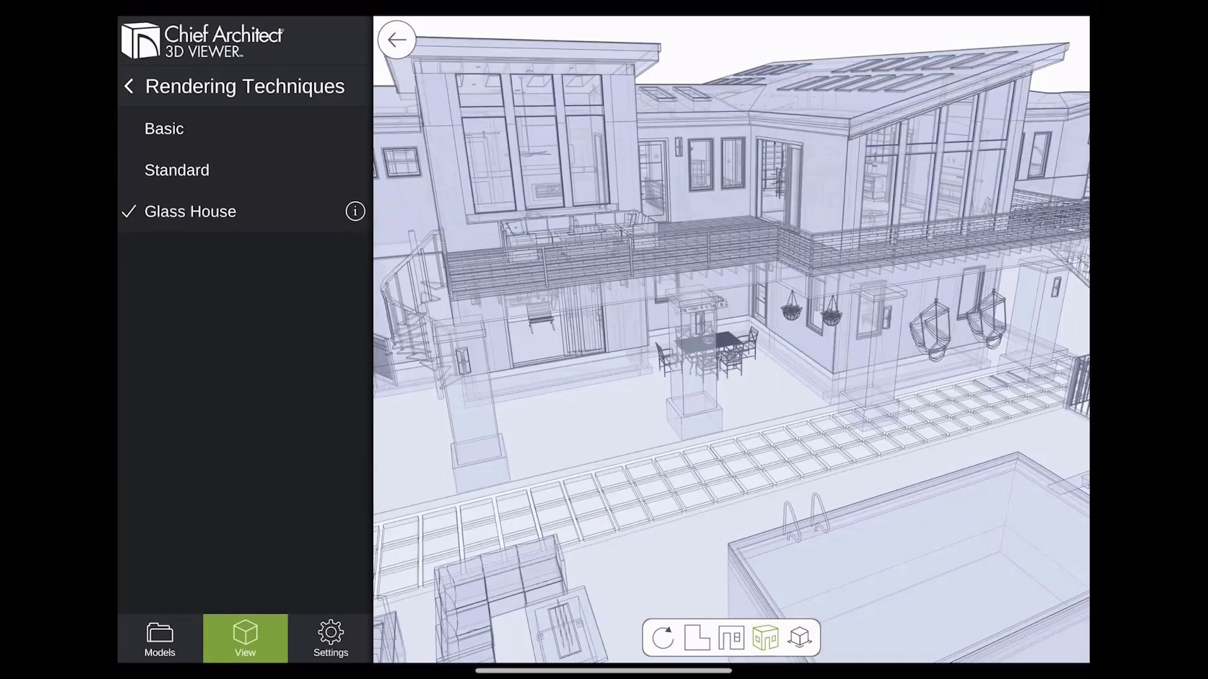
left_click(177, 170)
left_click(129, 87)
Step: Slice the house with cross sections at 68.513" from above and 123.564" from the side, inspect the interior, and turn both sections off
left_click_drag(286, 128, 259, 128)
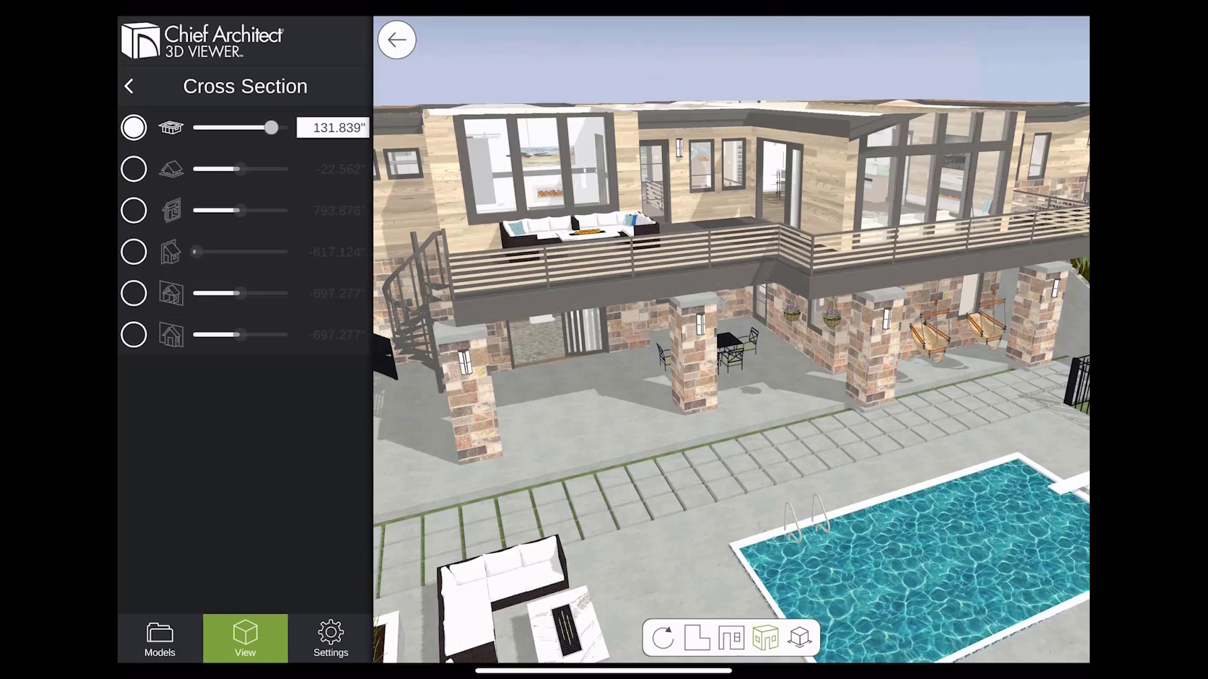
left_click(133, 252)
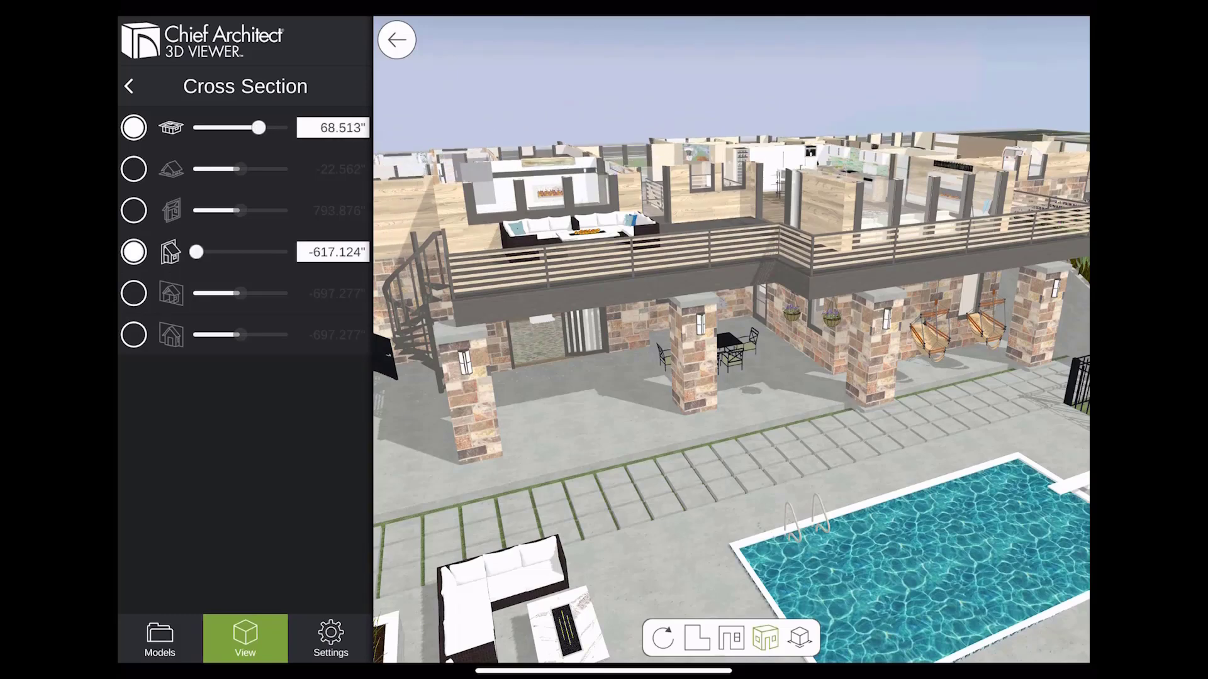
left_click_drag(195, 251, 219, 251)
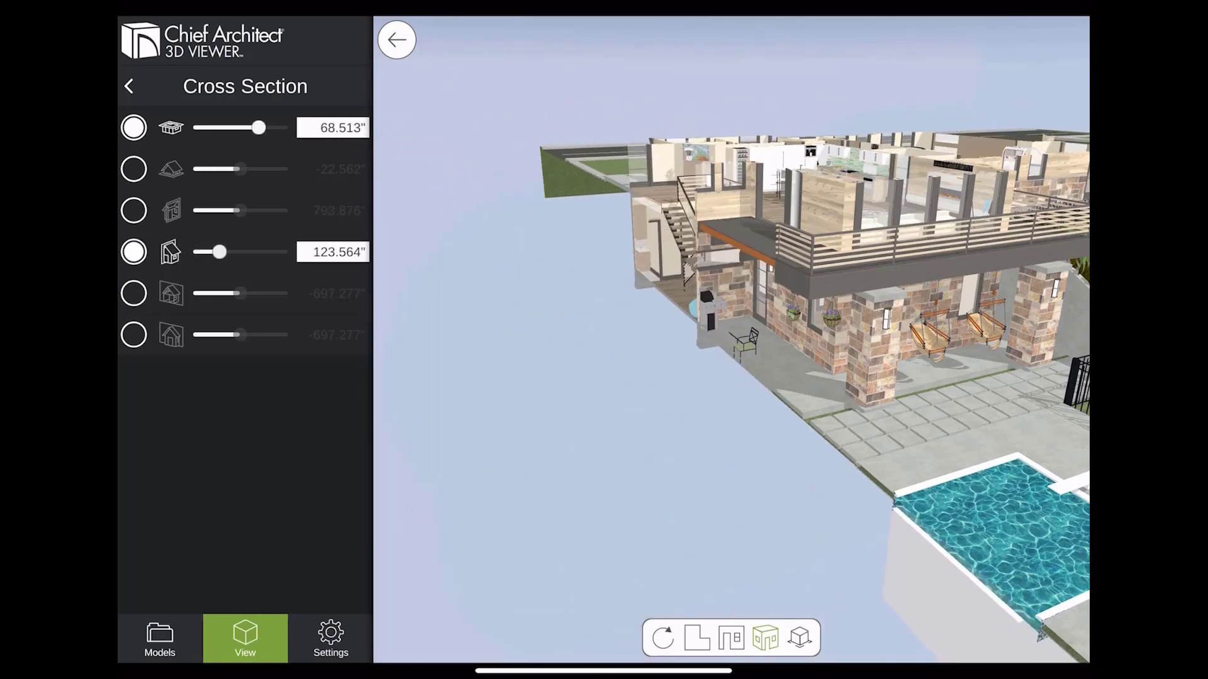
left_click_drag(629, 314, 748, 402)
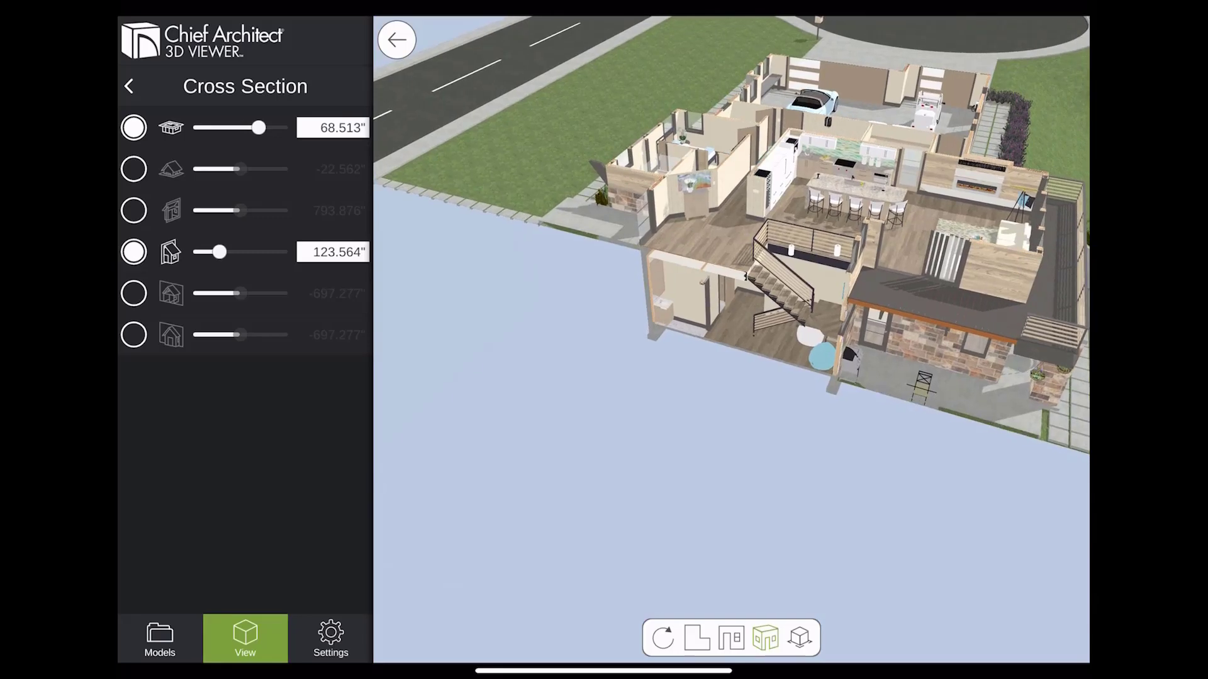
left_click(133, 251)
left_click(134, 128)
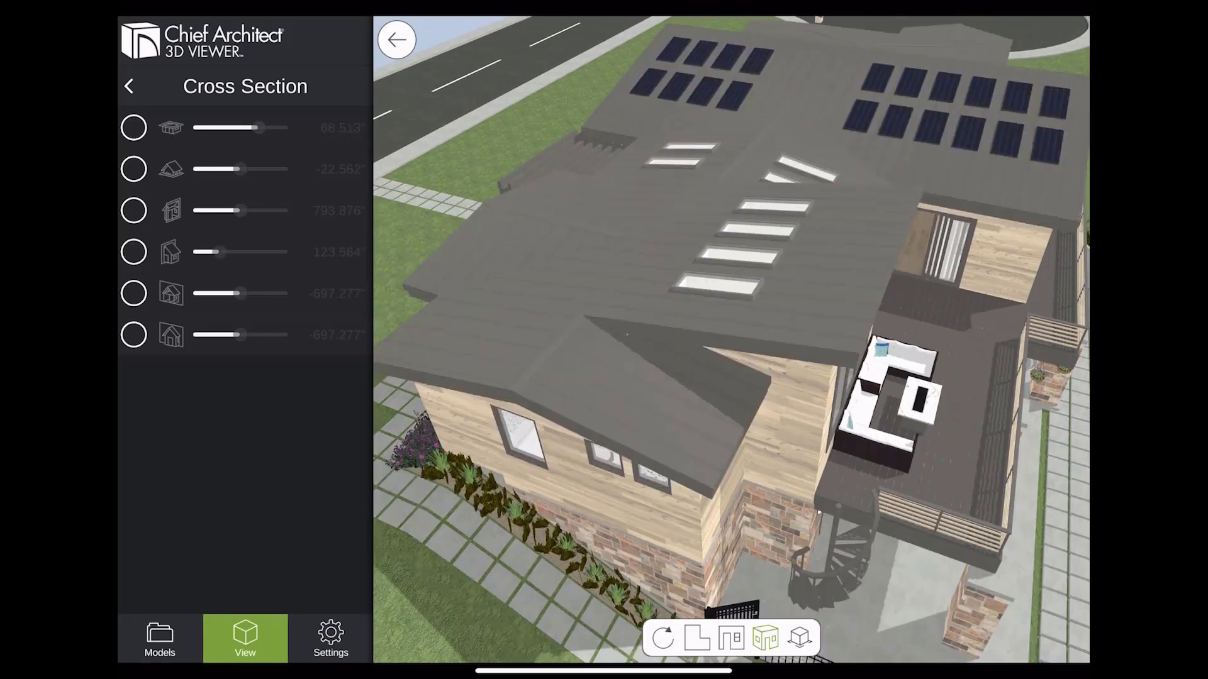
Step: Look around the Entertainment Room camera view as far as the wine cellar, and switch to the Kitchen camera with the side panel hidden
left_click(195, 128)
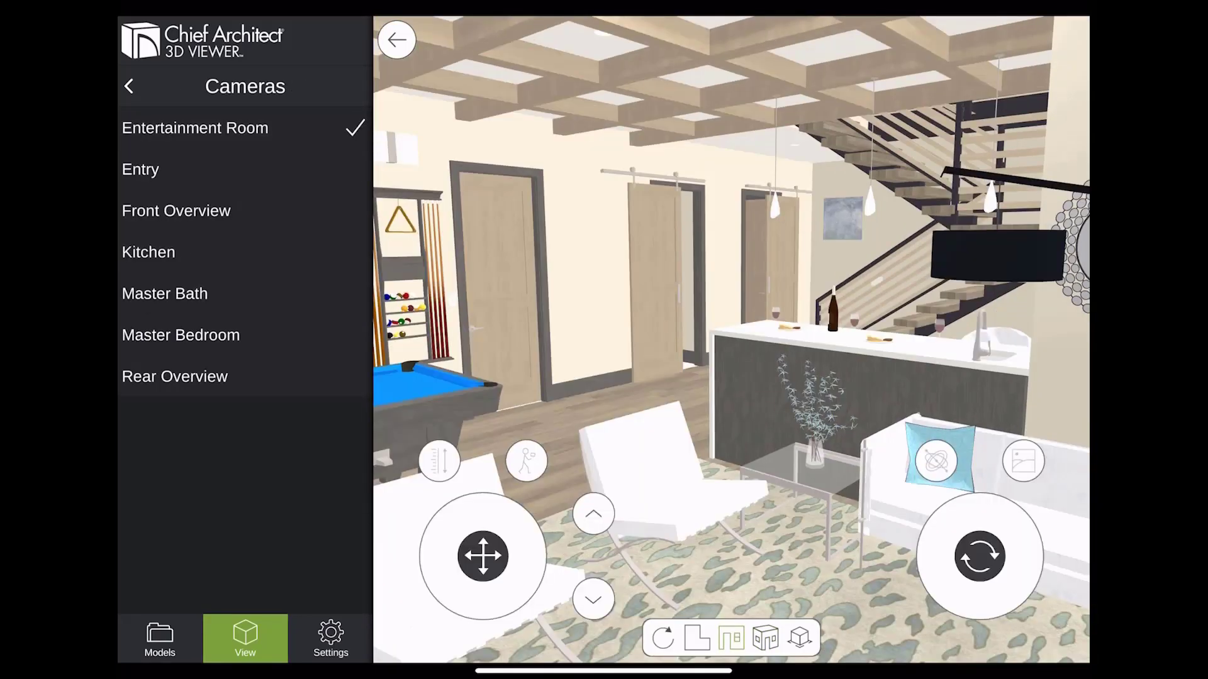
left_click_drag(979, 556, 968, 556)
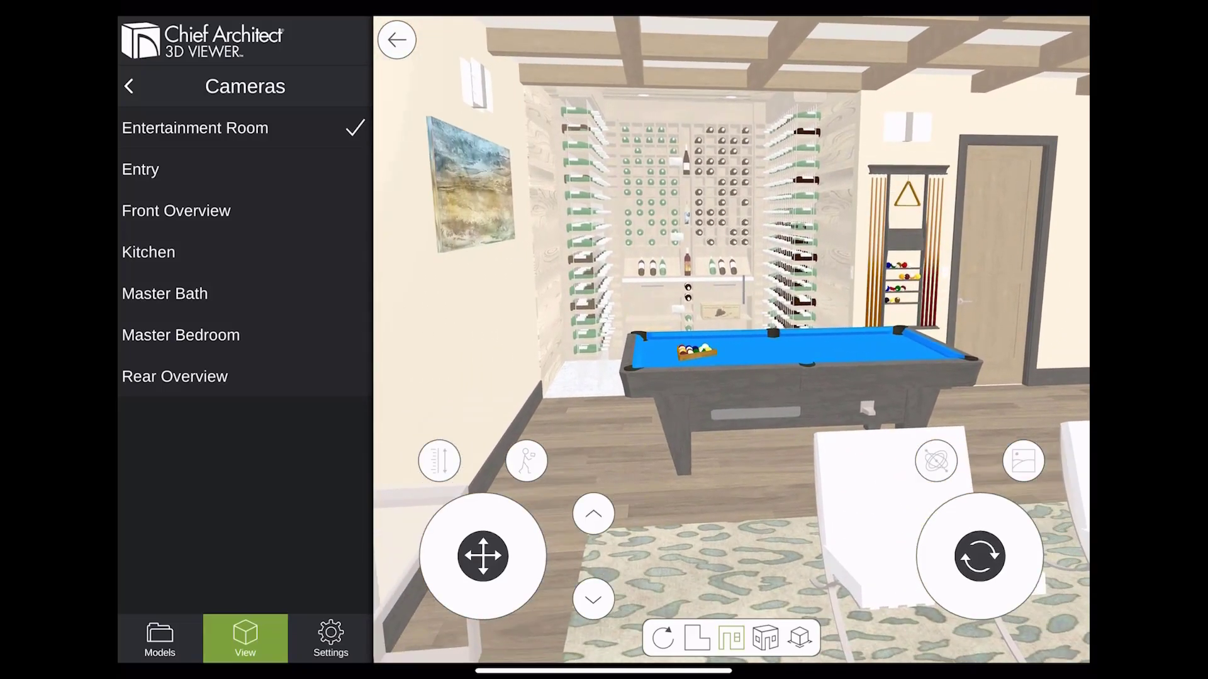
left_click(195, 252)
left_click(396, 40)
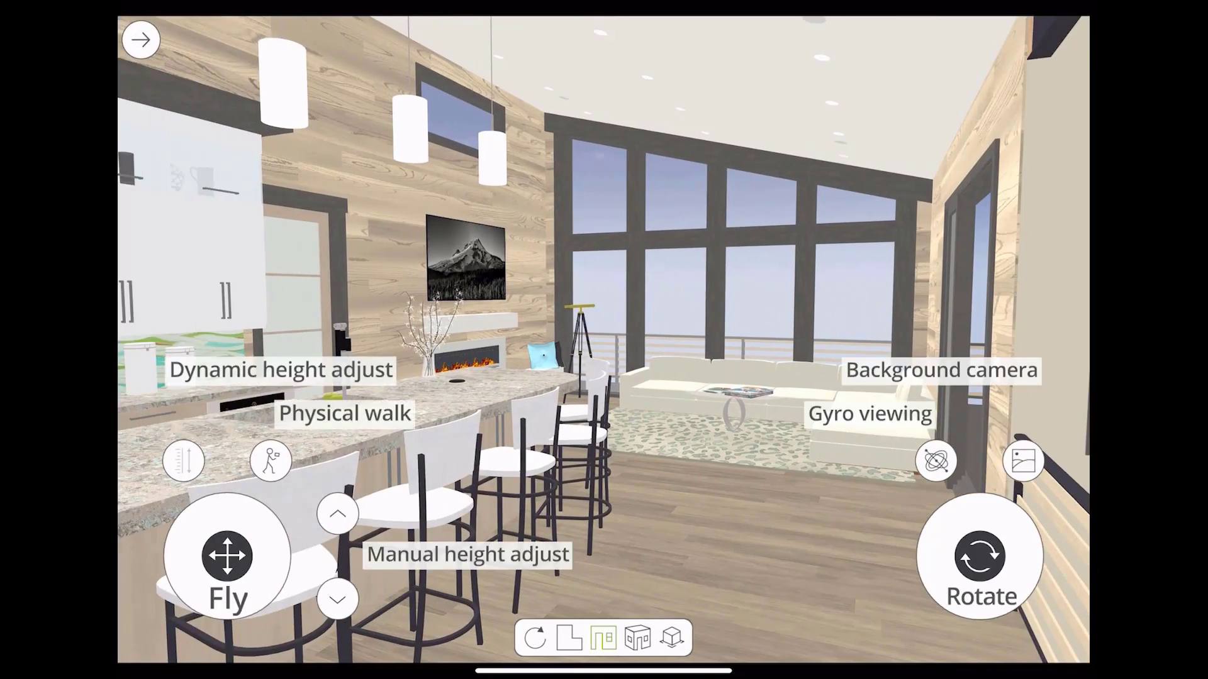
Step: Fly through the kitchen past the range, turn toward the island and living room windows, and toggle the background camera
left_click_drag(980, 556, 962, 558)
left_click_drag(227, 556, 216, 539)
left_click_drag(962, 558, 961, 557)
left_click_drag(217, 539, 216, 539)
left_click_drag(961, 557, 975, 556)
left_click_drag(216, 539, 227, 535)
left_click_drag(979, 556, 992, 558)
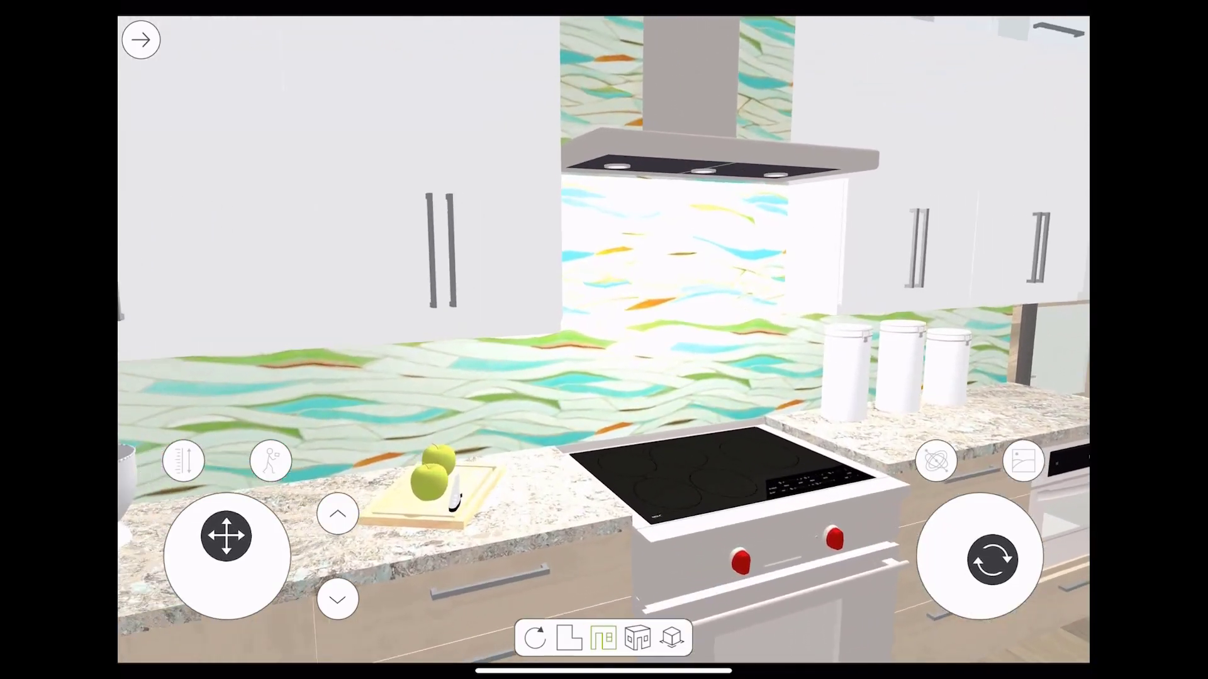
left_click_drag(227, 534, 227, 535)
left_click_drag(993, 557, 1002, 556)
left_click_drag(227, 556, 216, 560)
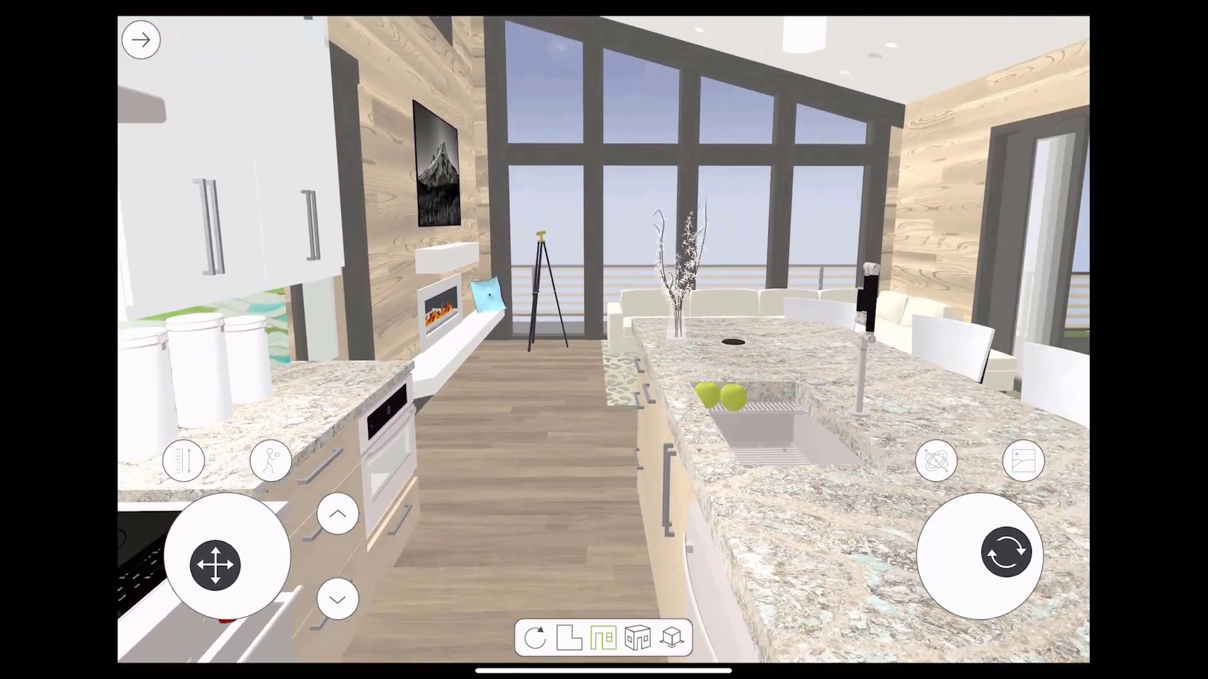
left_click_drag(1002, 555, 1003, 552)
left_click_drag(216, 560, 216, 557)
left_click_drag(1003, 552, 1000, 552)
left_click(1023, 461)
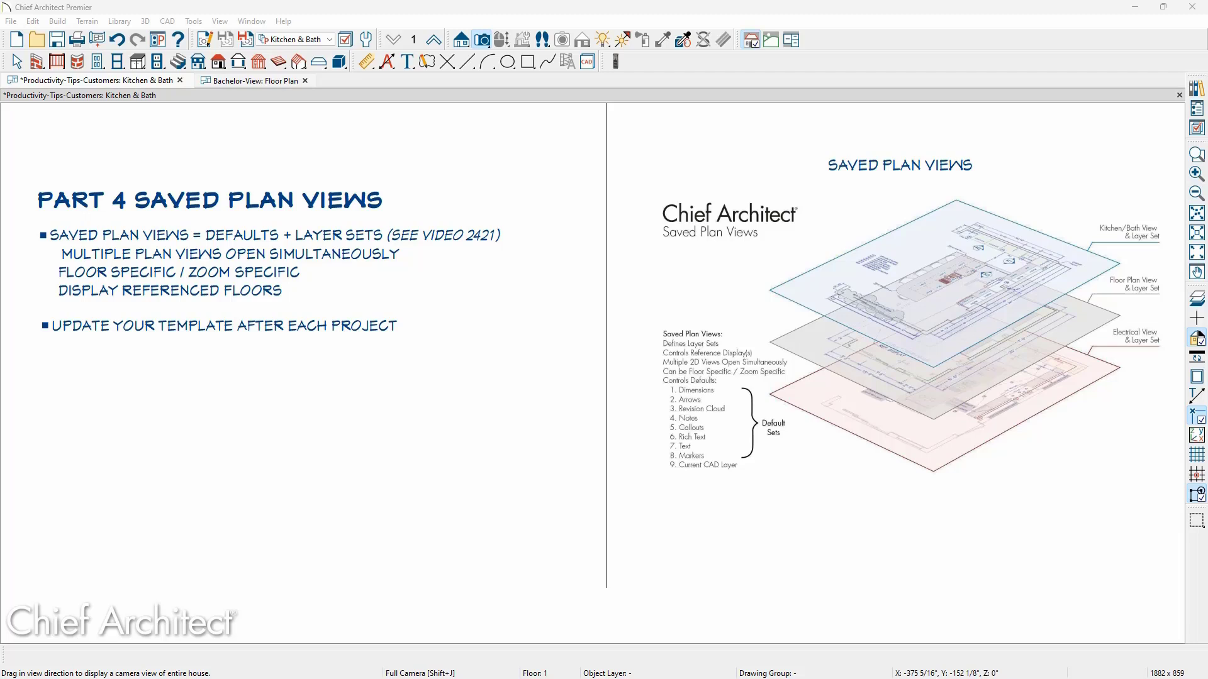
Step: Examine the Saved Plan Views diagram and its list of controlled defaults up close, and return to object selection
mouse_move(1042, 517)
middle_mouse_down()
mouse_move(922, 499)
mouse_move(774, 531)
mouse_move(730, 477)
mouse_move(722, 515)
mouse_move(738, 547)
middle_mouse_up()
scroll(774, 511, "up", 2)
scroll(723, 516, "up", 2)
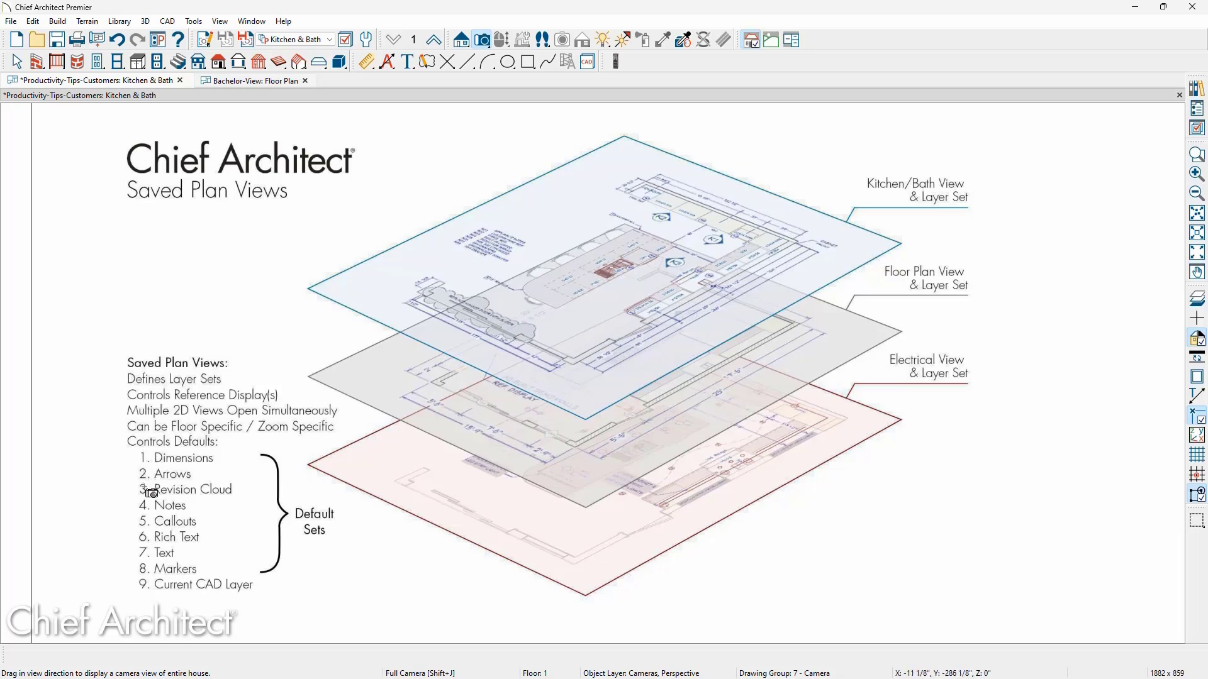
key("space")
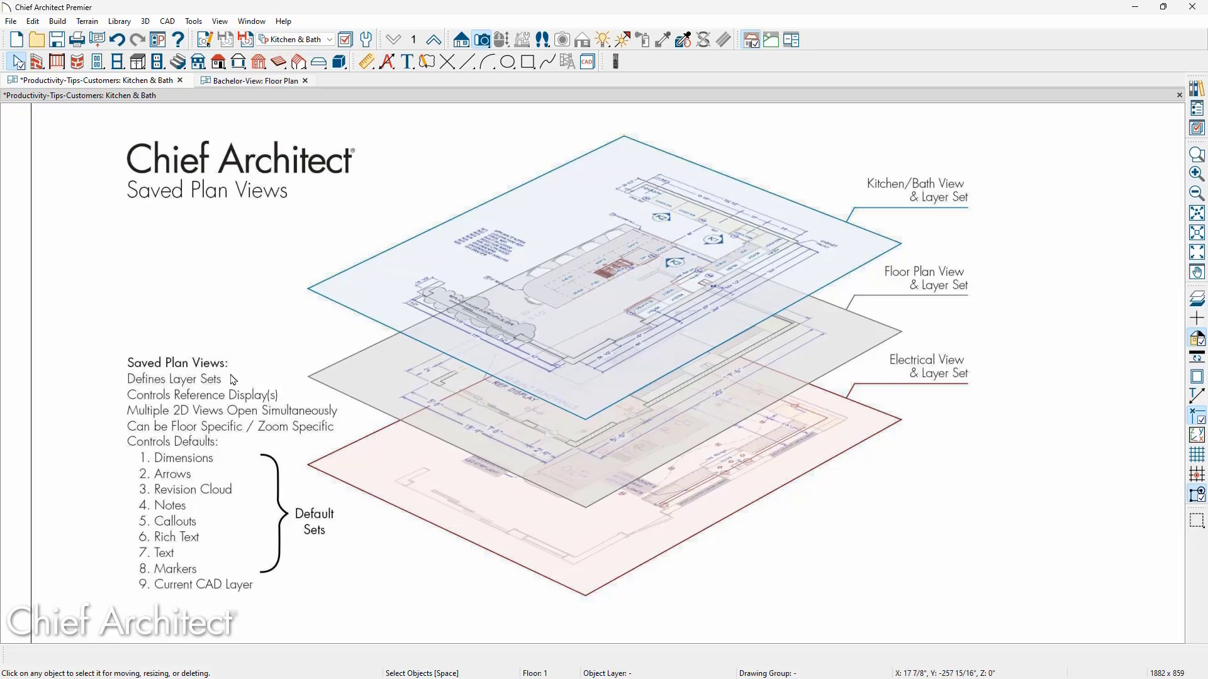
Step: In the Bachelor-View plan, switch the Floor Plan view to the Electrical plan view and open the Kitchen & Bath plan view alongside it
left_click(261, 87)
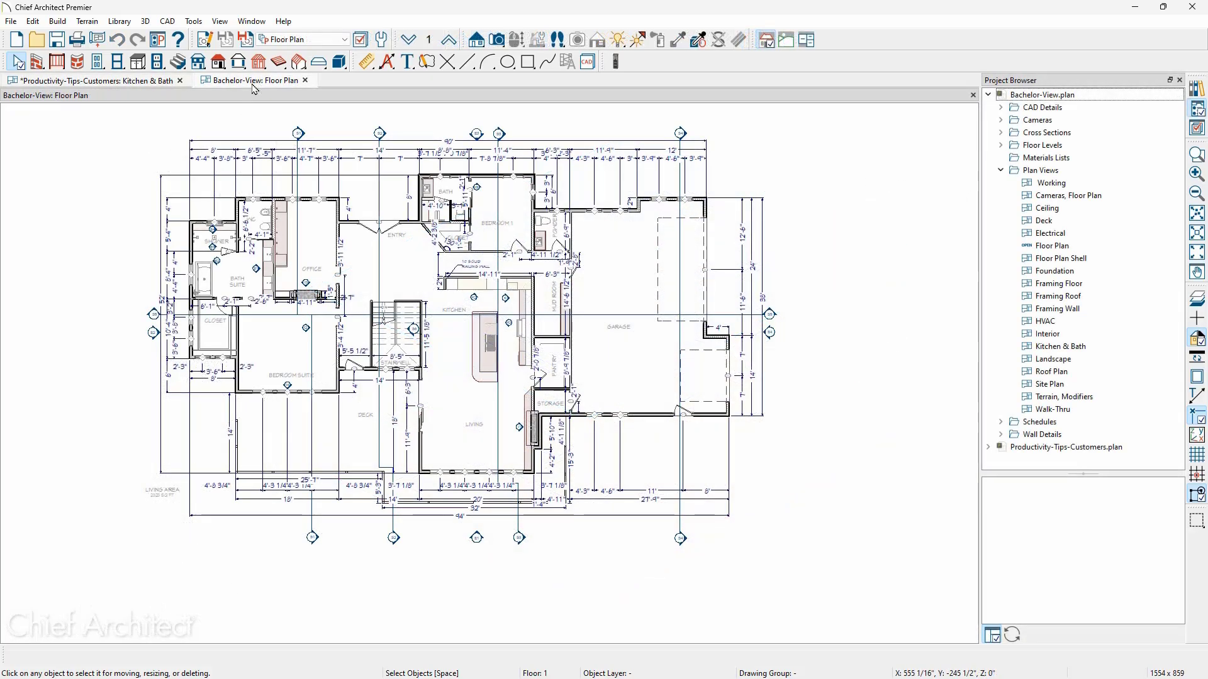
left_click(300, 40)
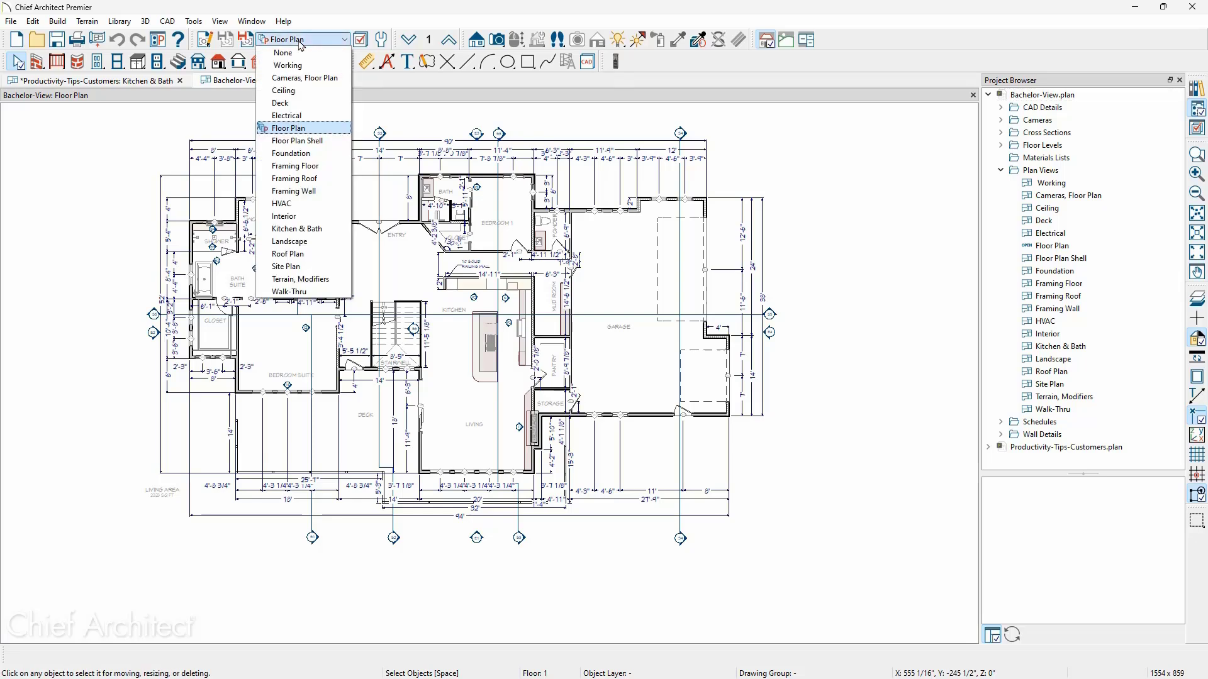
left_click(313, 115)
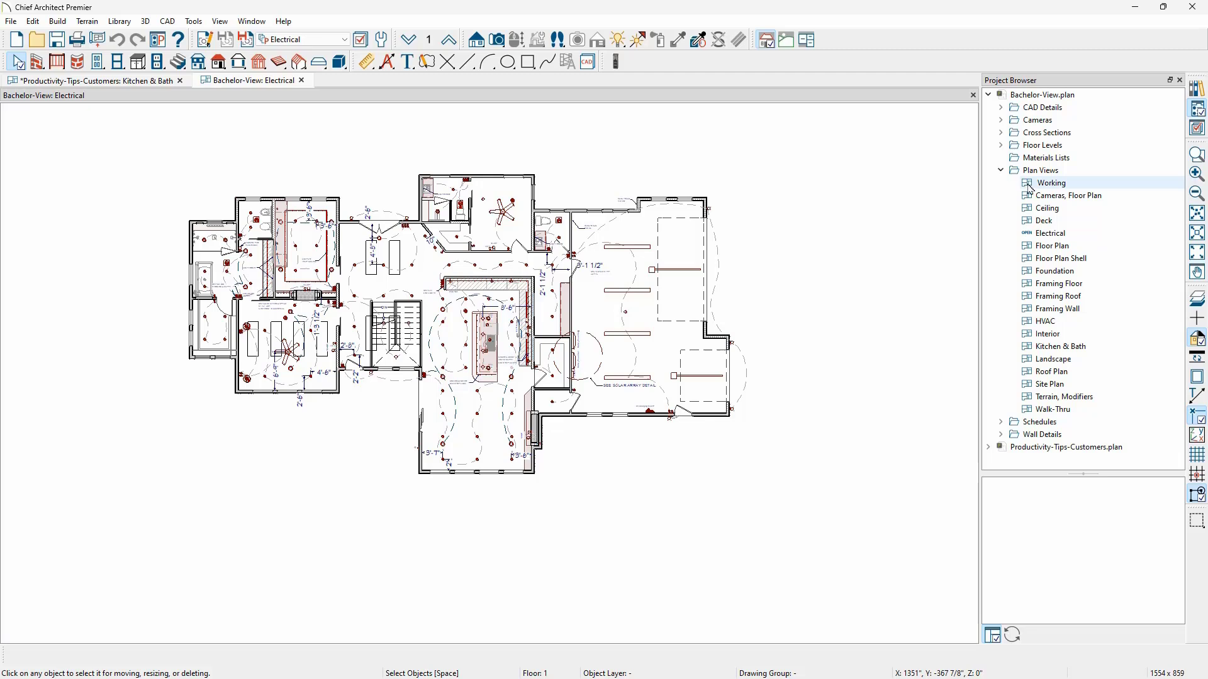
double_click(1068, 348)
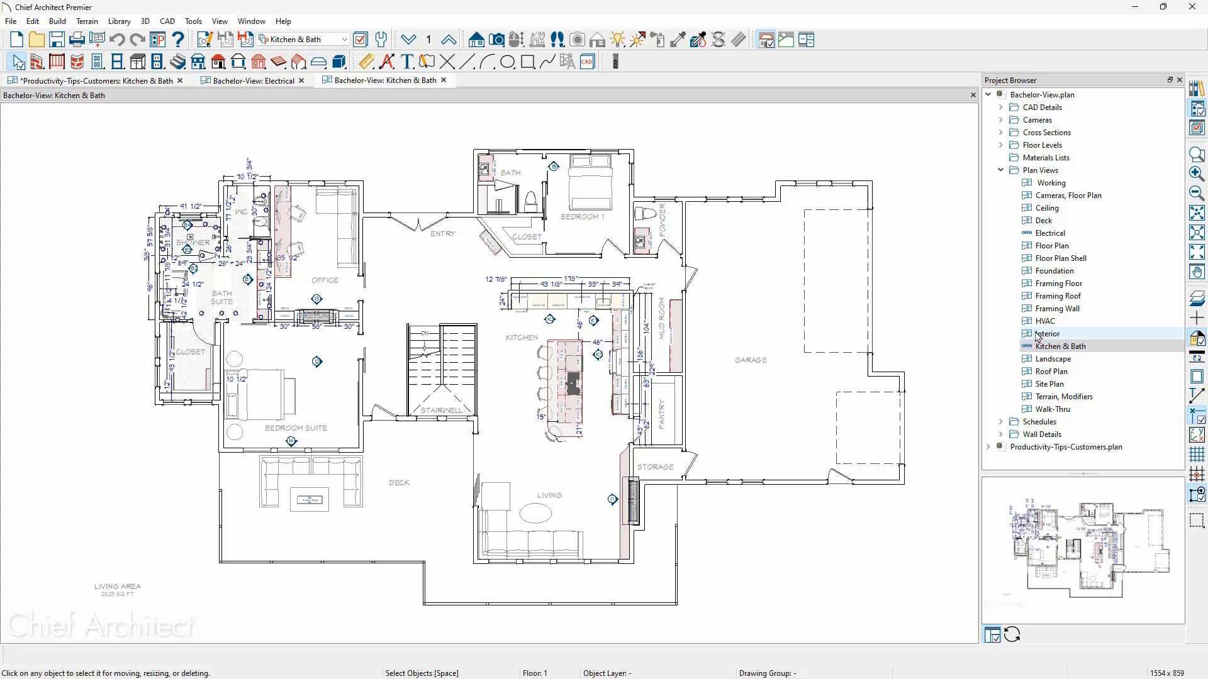
Step: Close the Productivity-Tips-Customers plan, tile the Kitchen & Bath and Electrical views side by side, and review the Kitchen & Bath view's selected defaults
left_click(179, 81)
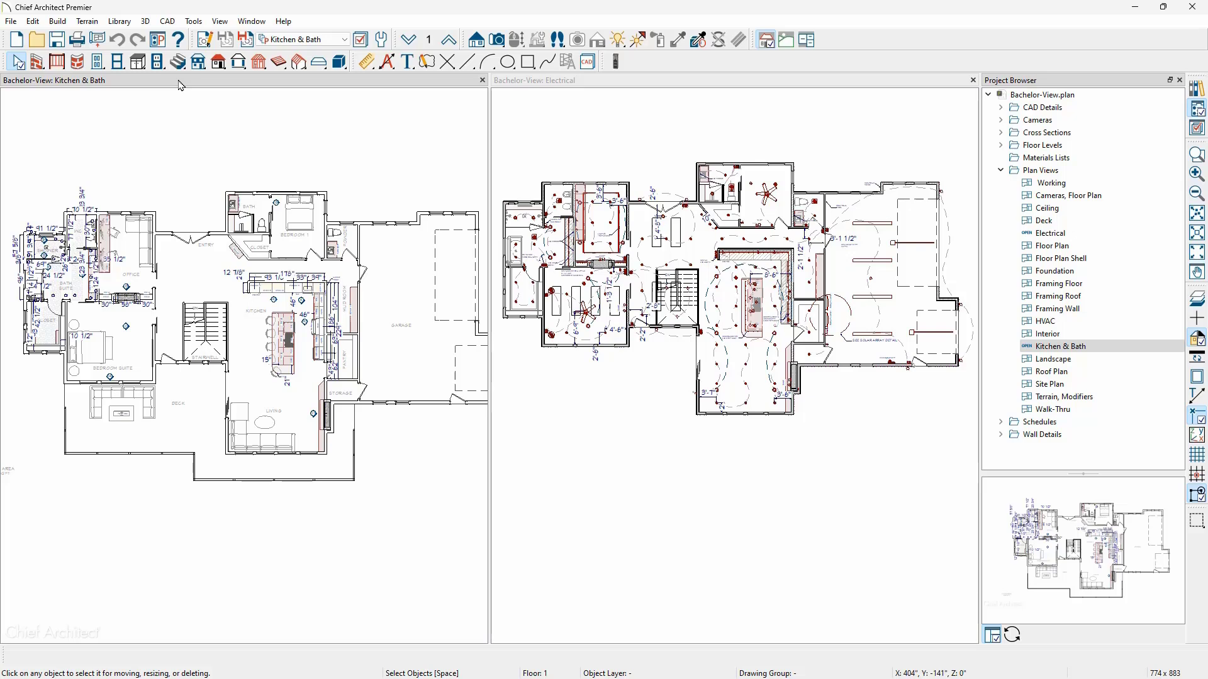
left_click(206, 40)
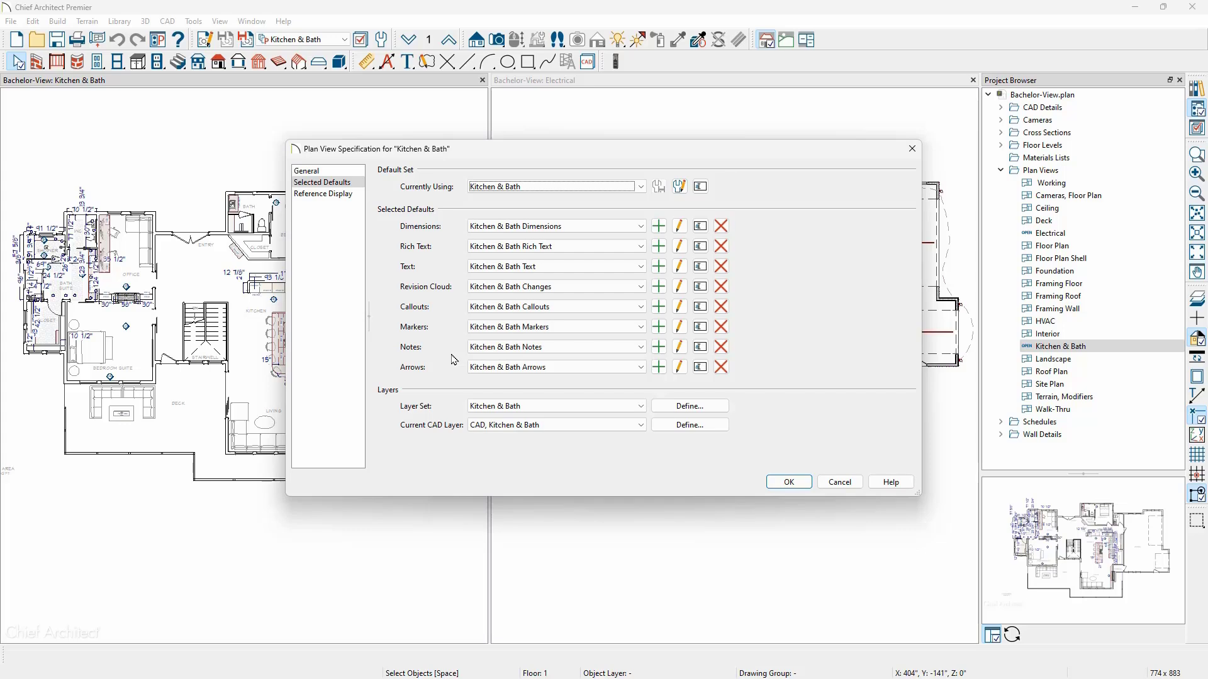
key("Return")
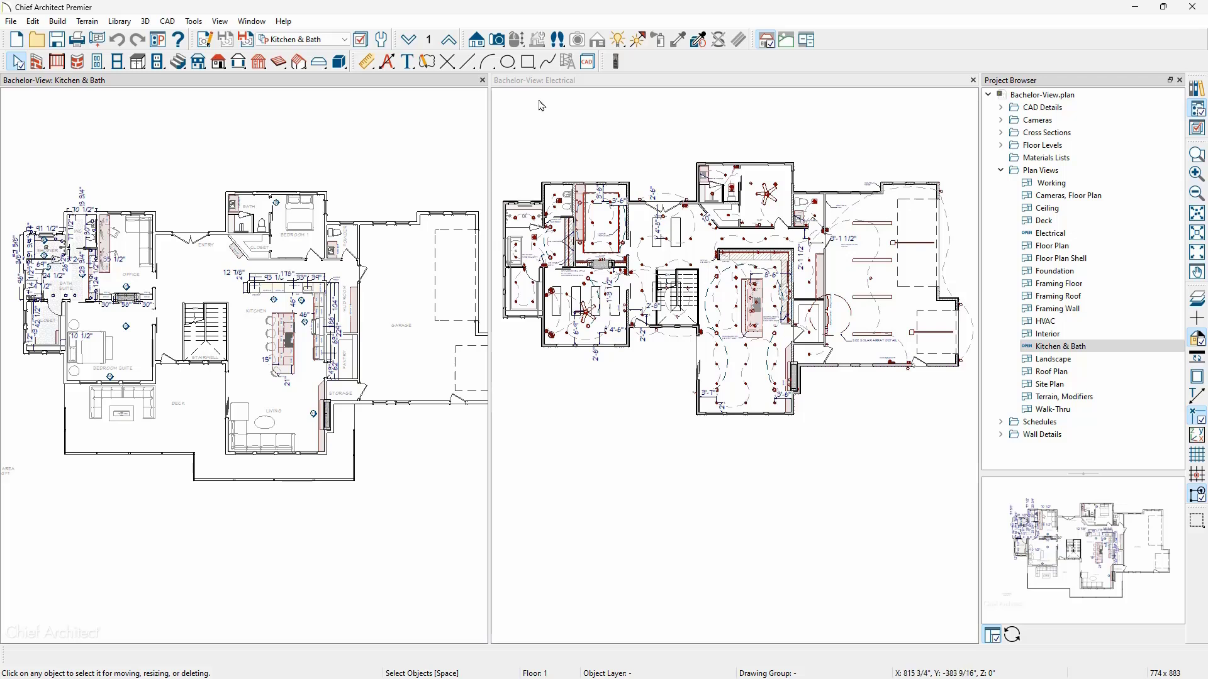
Step: Activate the Electrical plan view and review its selected defaults and layer settings without changing them
left_click(566, 82)
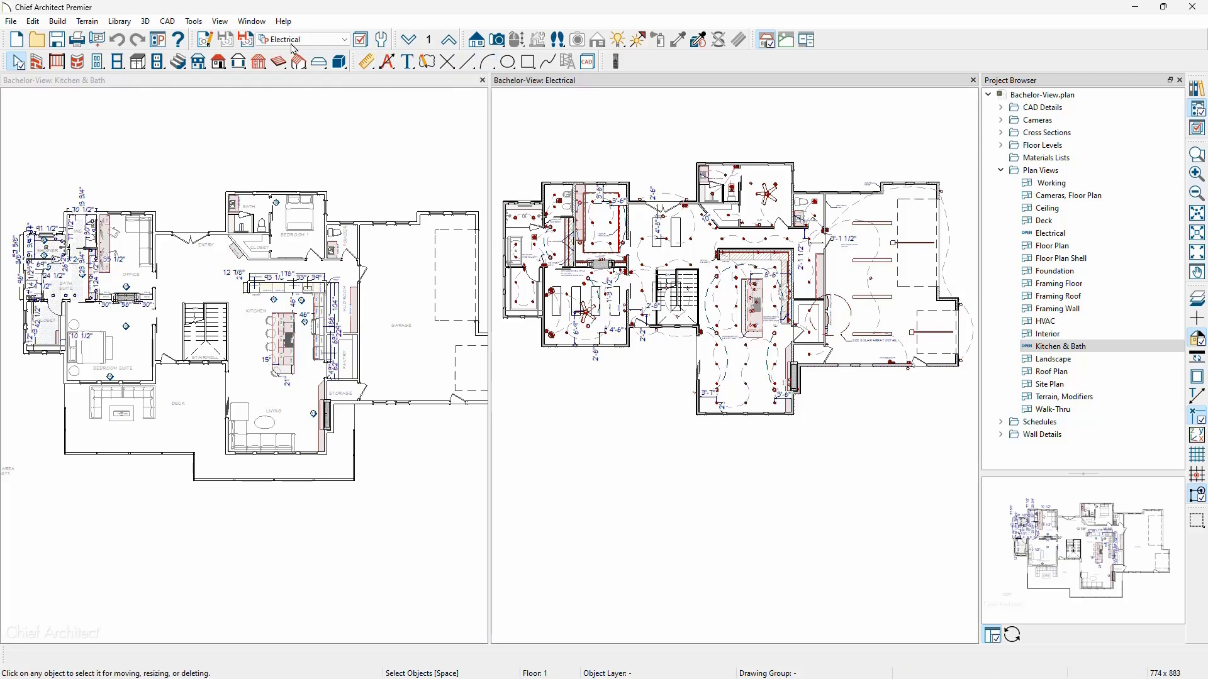
left_click(204, 39)
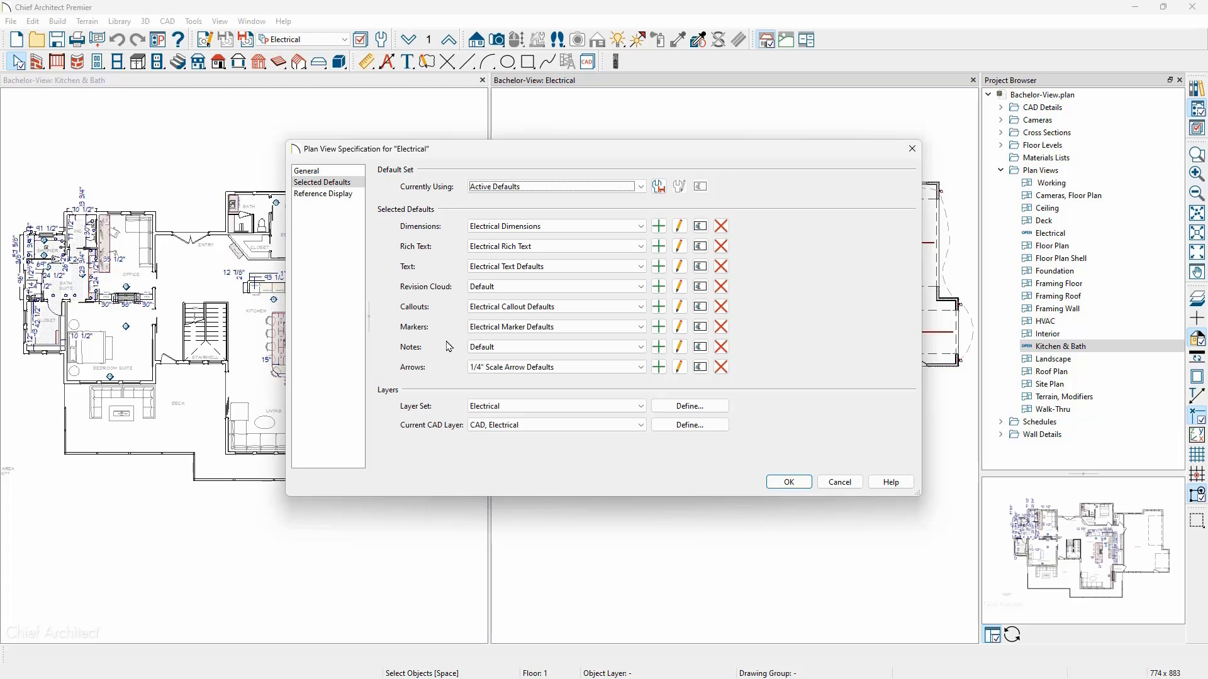
left_click(840, 481)
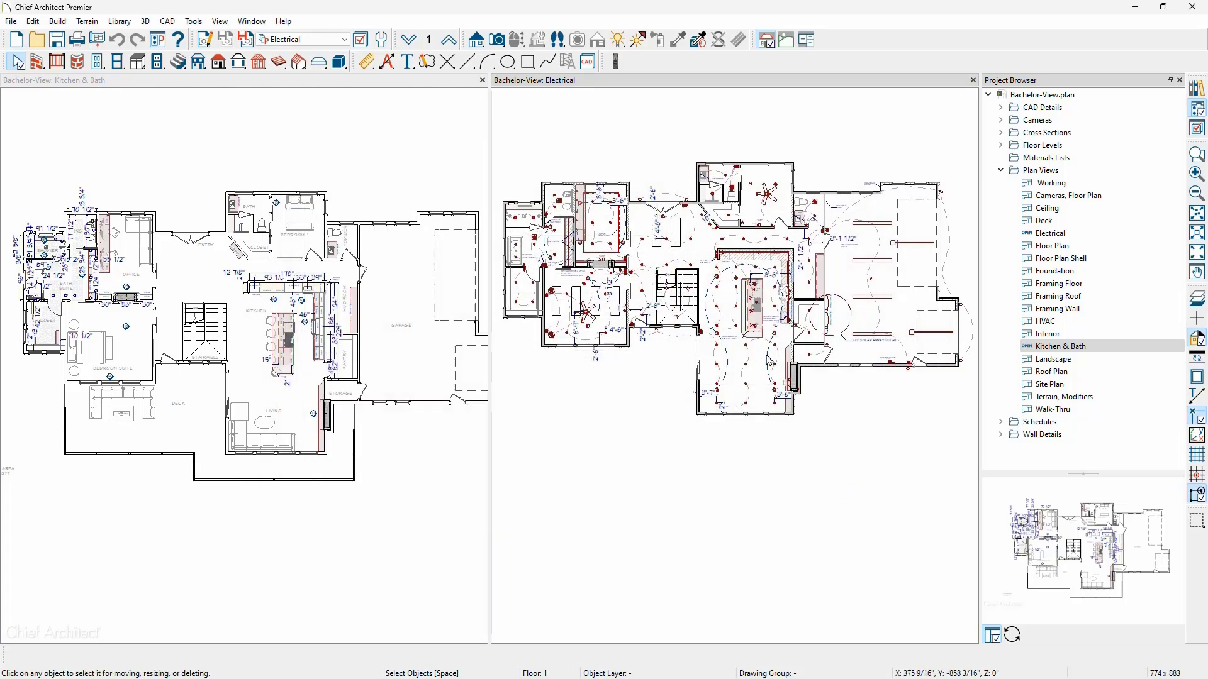
Step: Inspect the layer of the under-cabinet LED strip lights note in the Electrical view, and compare it with the Kitchen & Bath view's kitchen area
scroll(769, 363, "up", 5)
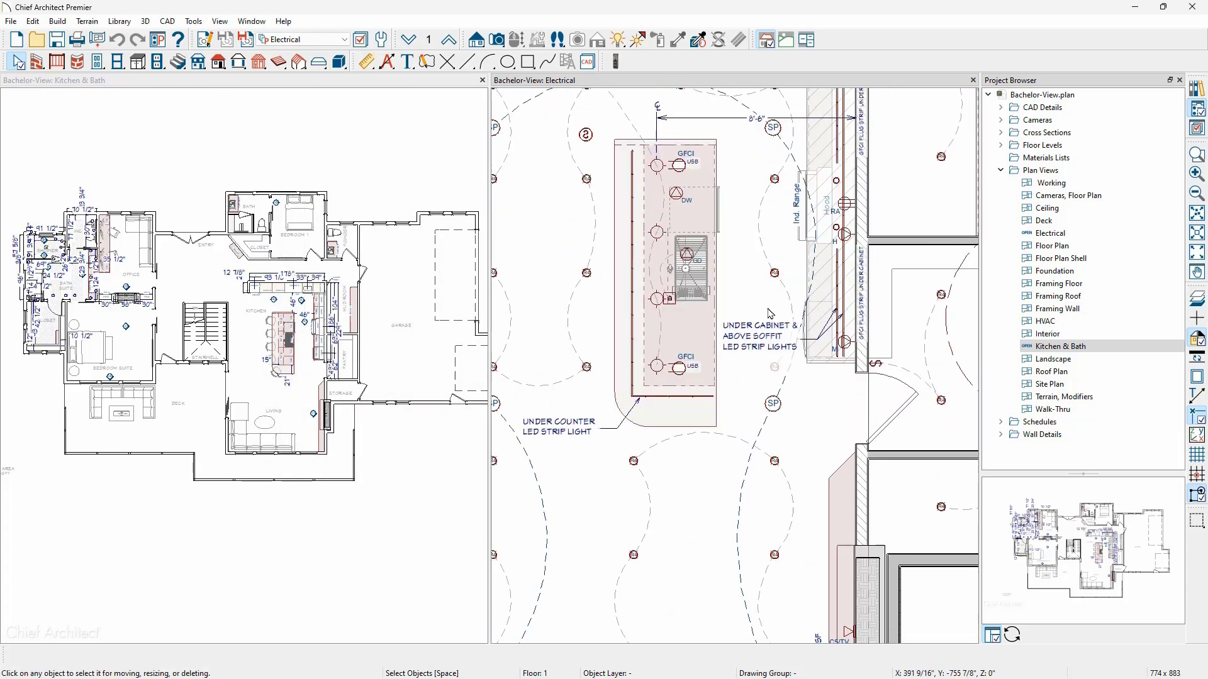
scroll(770, 313, "up", 3)
left_click(761, 352)
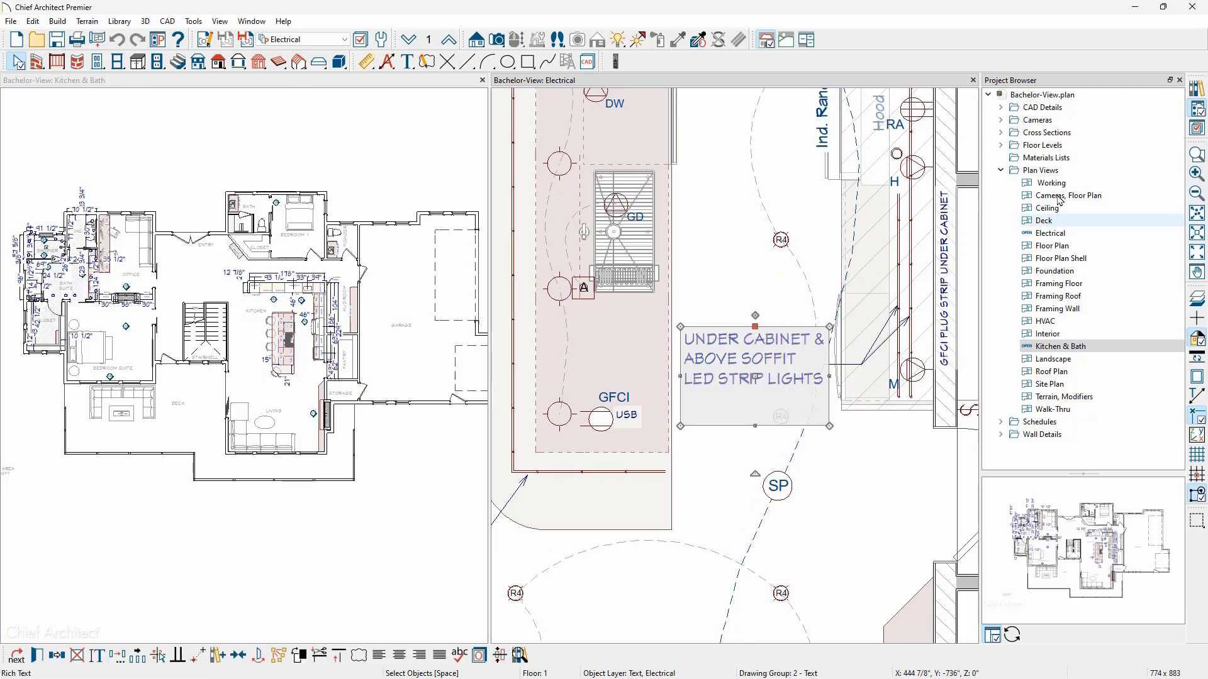
left_click(1197, 129)
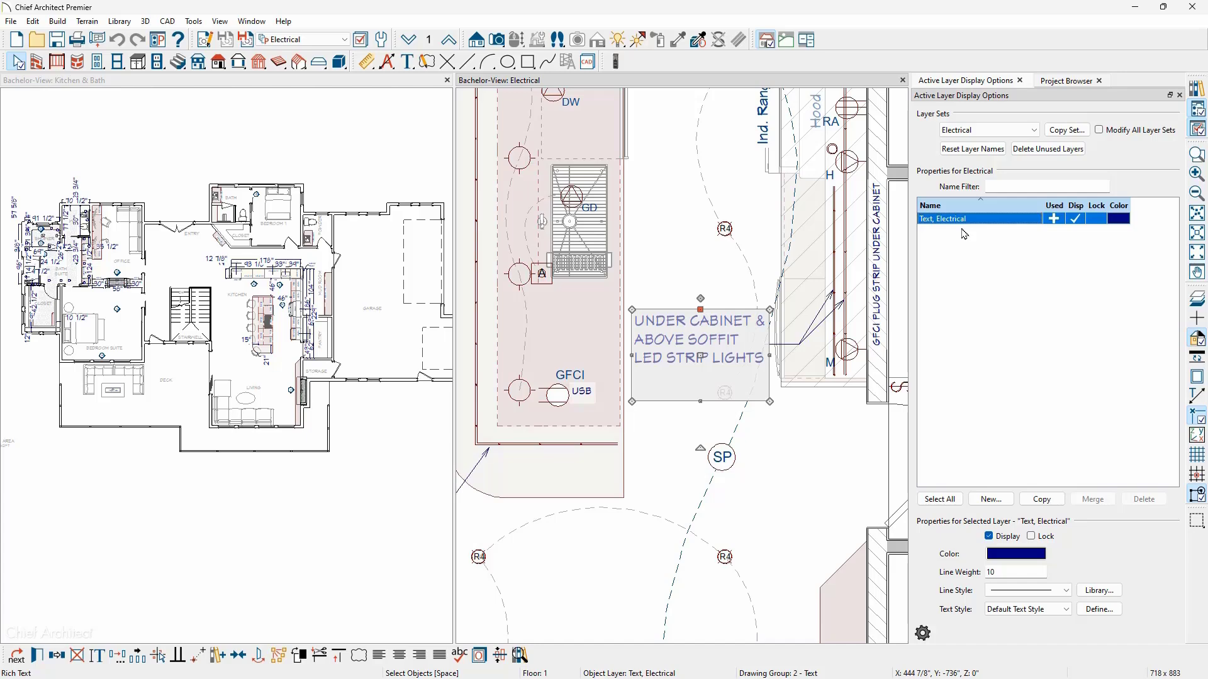
scroll(236, 357, "up", 2)
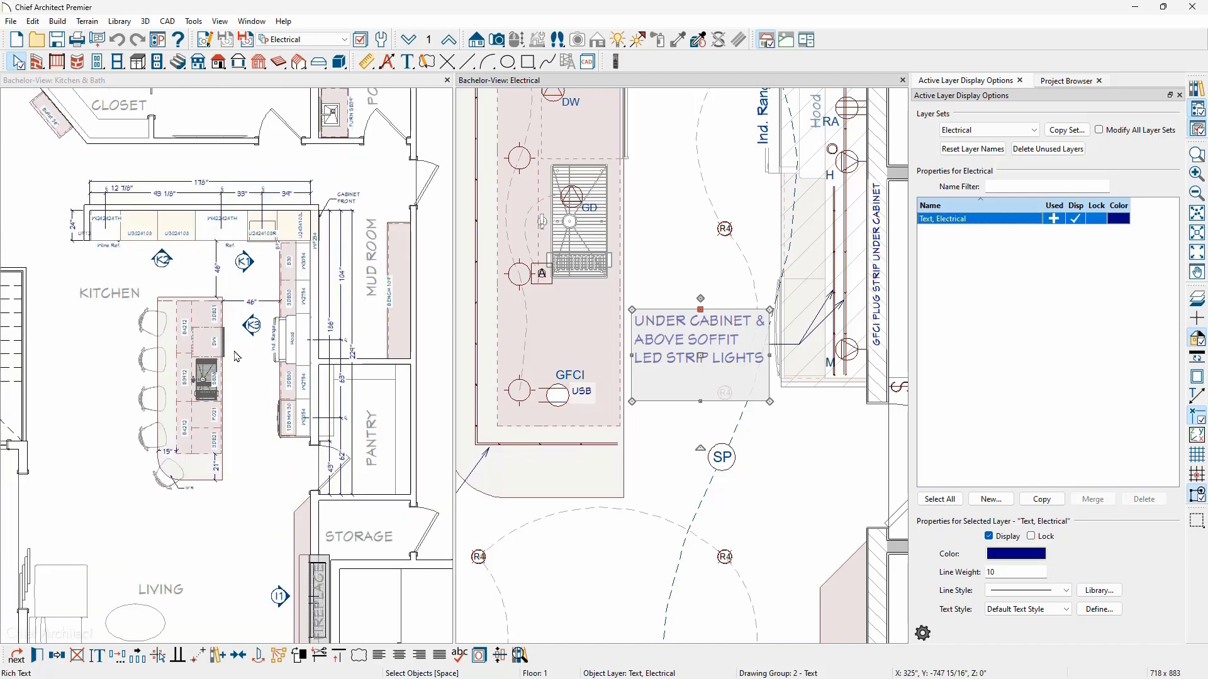
scroll(236, 357, "up", 2)
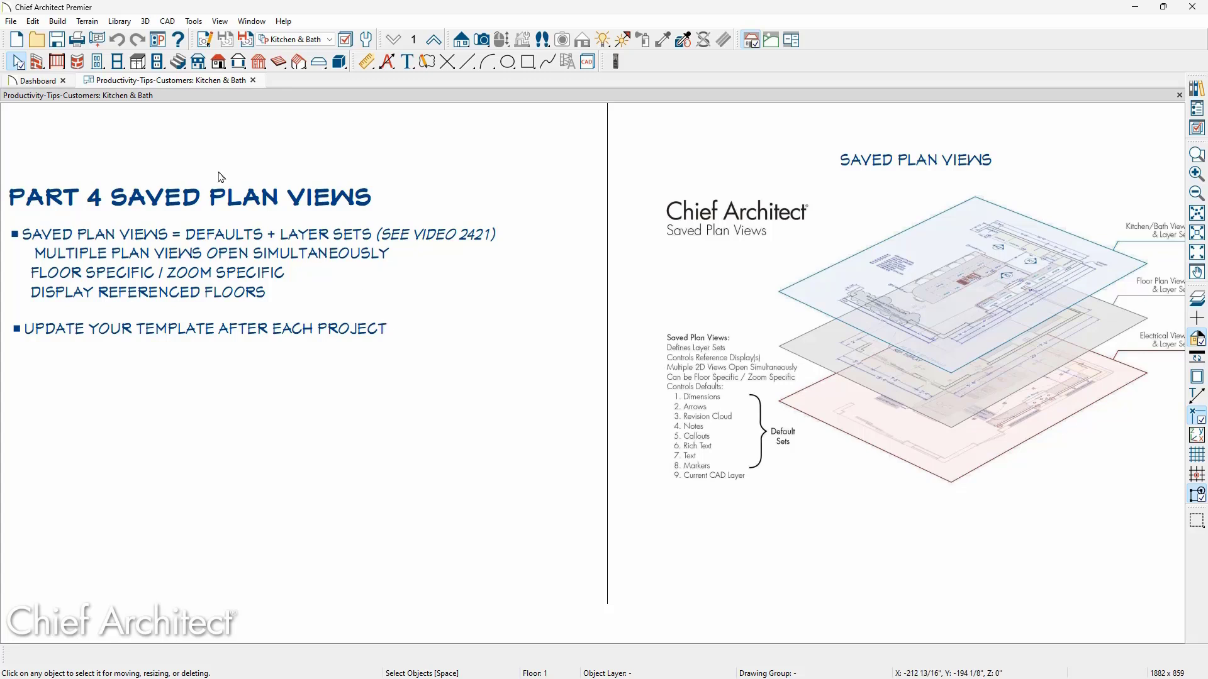
Step: Locate the Save As Template command for plan files without running it
left_click(12, 23)
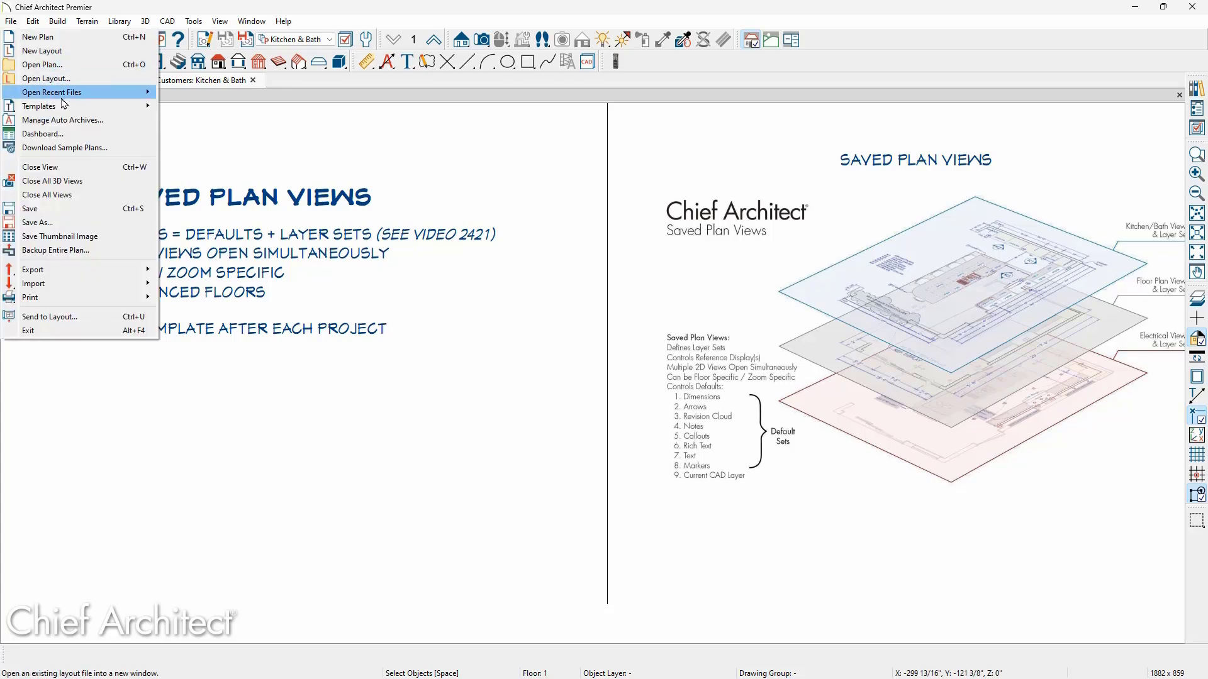
mouse_move(67, 107)
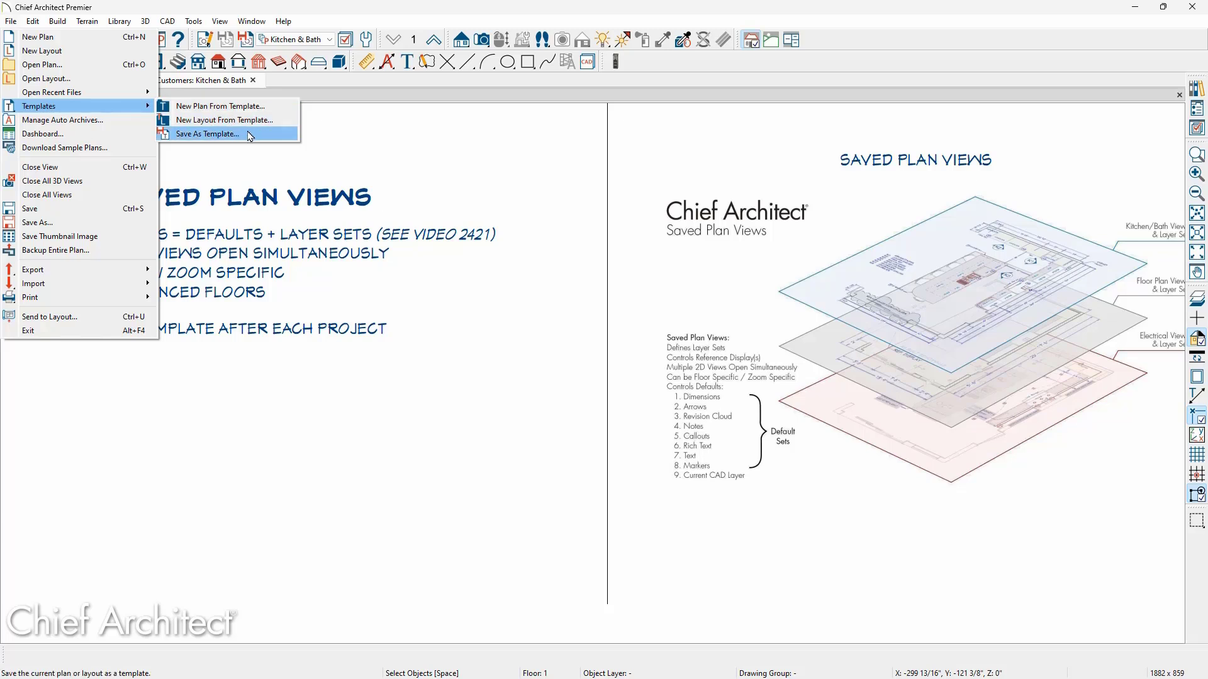
key("Escape")
key("Escape")
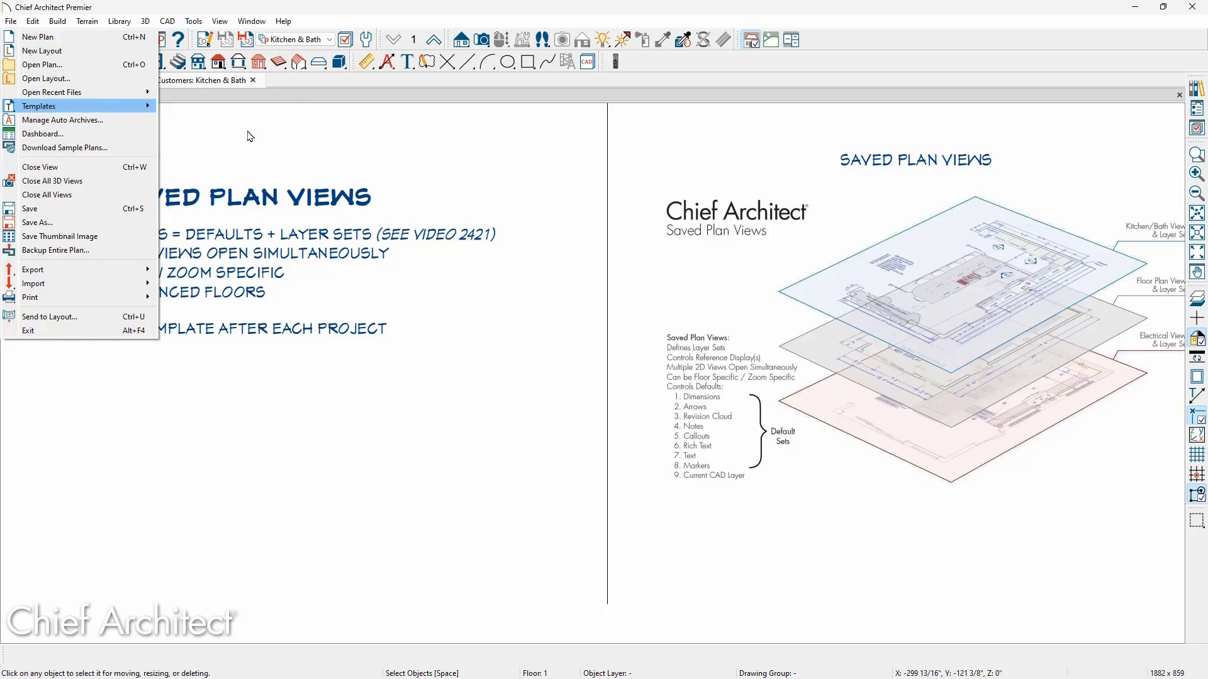
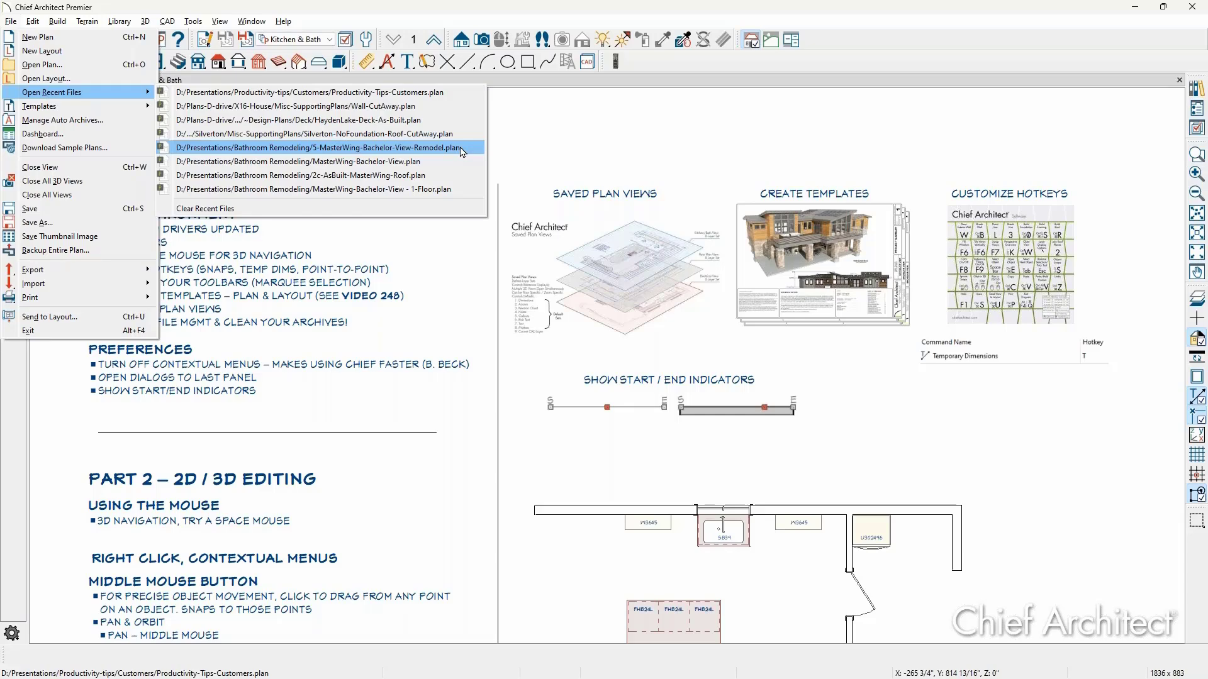
Step: Open MasterWing-Bachelor-View.plan and create a Perspective Full Overview camera, orbited to show the deck and spiral stairs
left_click(433, 162)
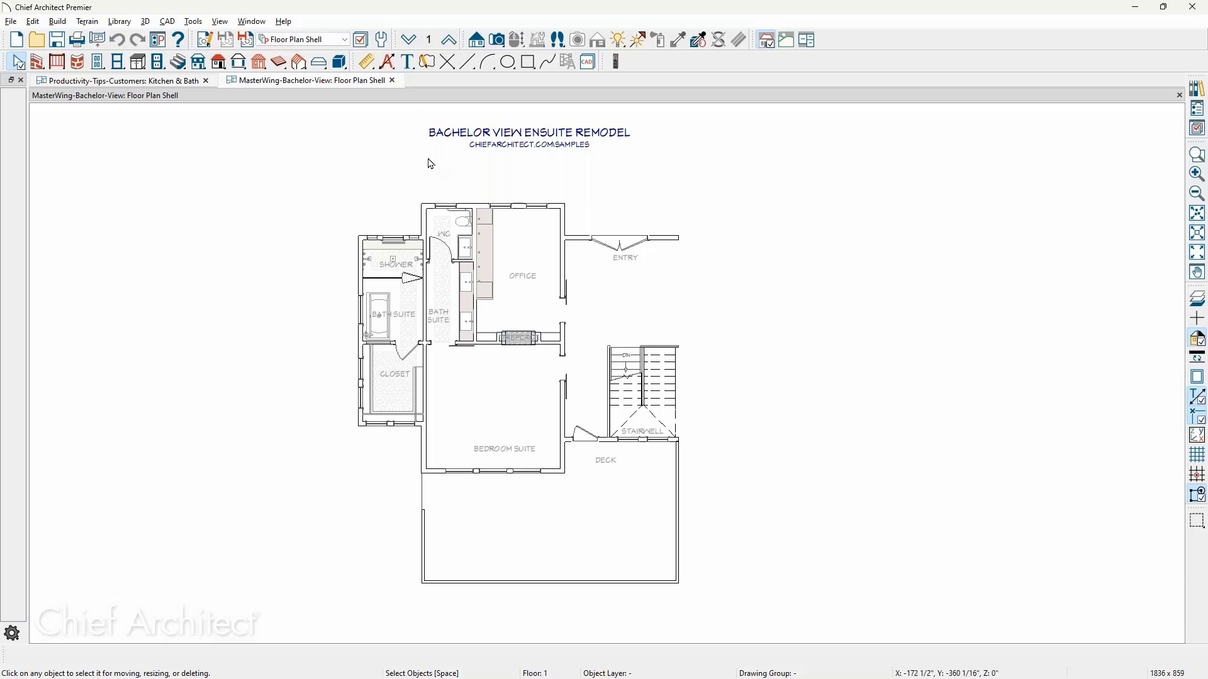
left_click(497, 39)
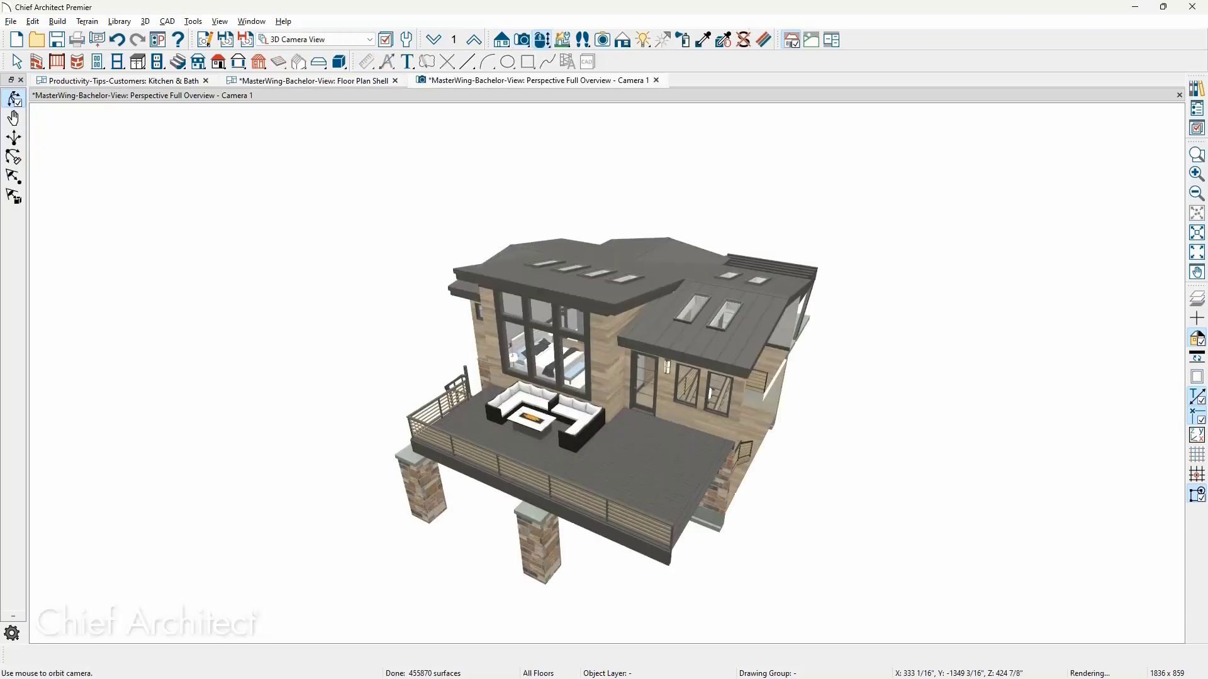
mouse_move(654, 352)
left_mouse_down()
mouse_move(679, 354)
mouse_move(653, 354)
mouse_move(657, 371)
left_mouse_up()
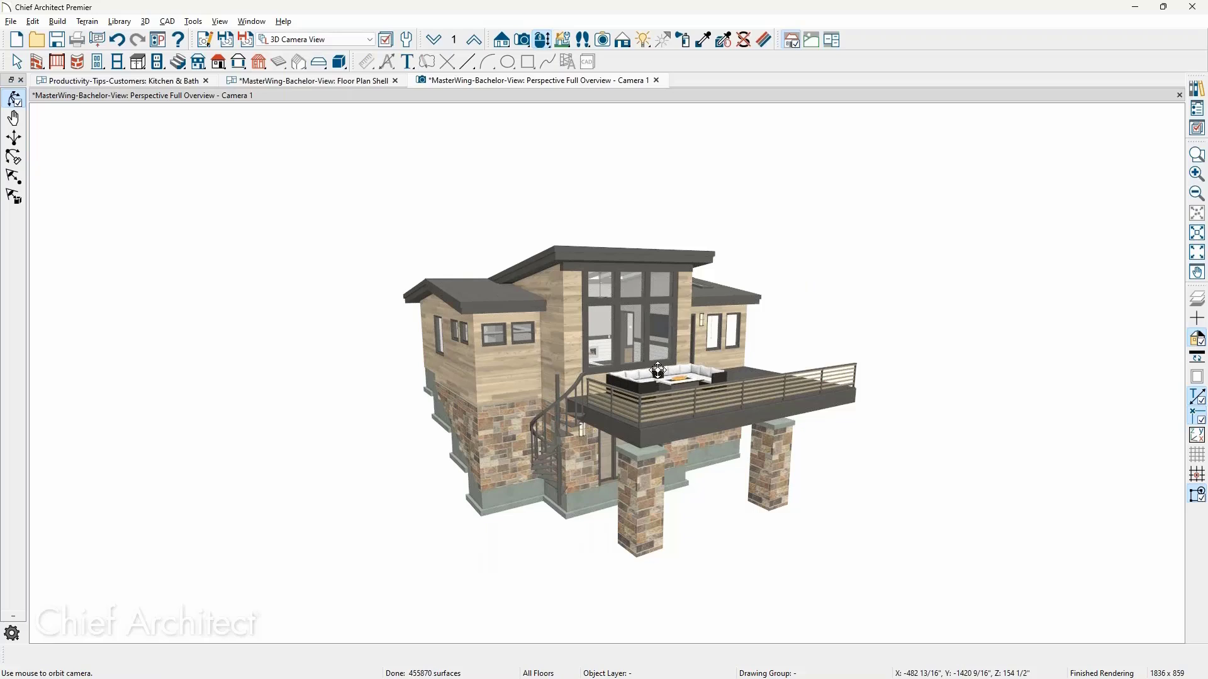
scroll(657, 370, "up", 1)
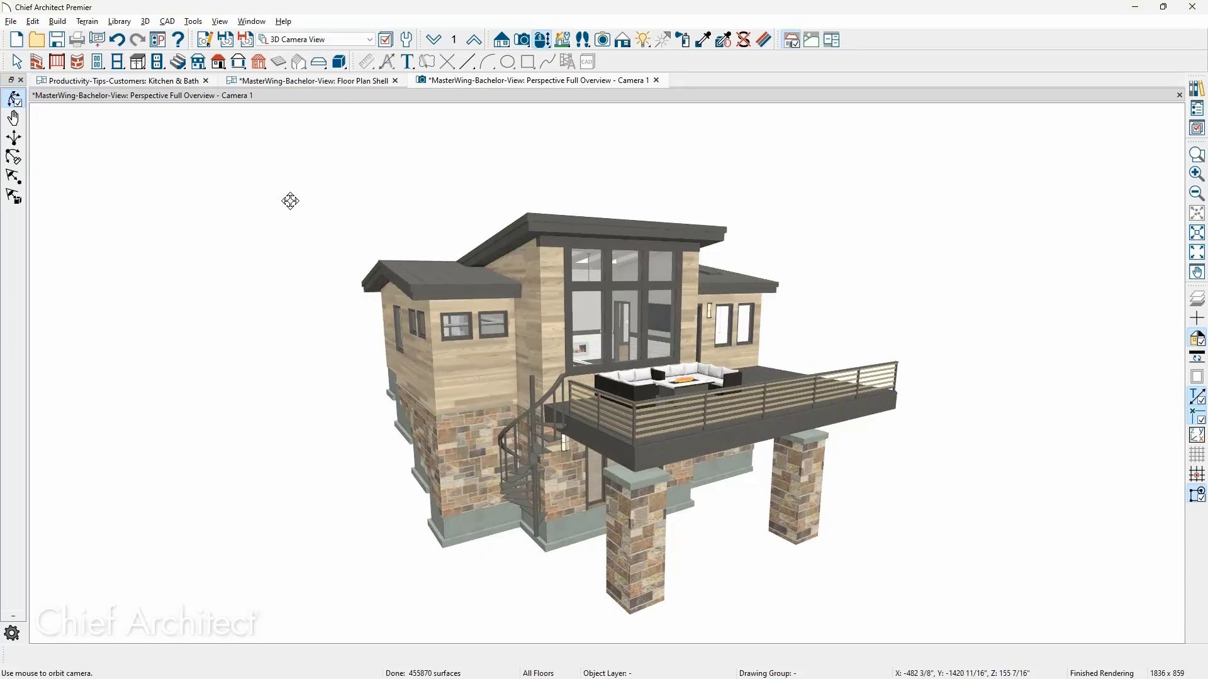
Step: Start a Chief Architect 3D Viewer file export, compare the Create New Model and Replace Existing Model options, and cancel it
left_click(11, 22)
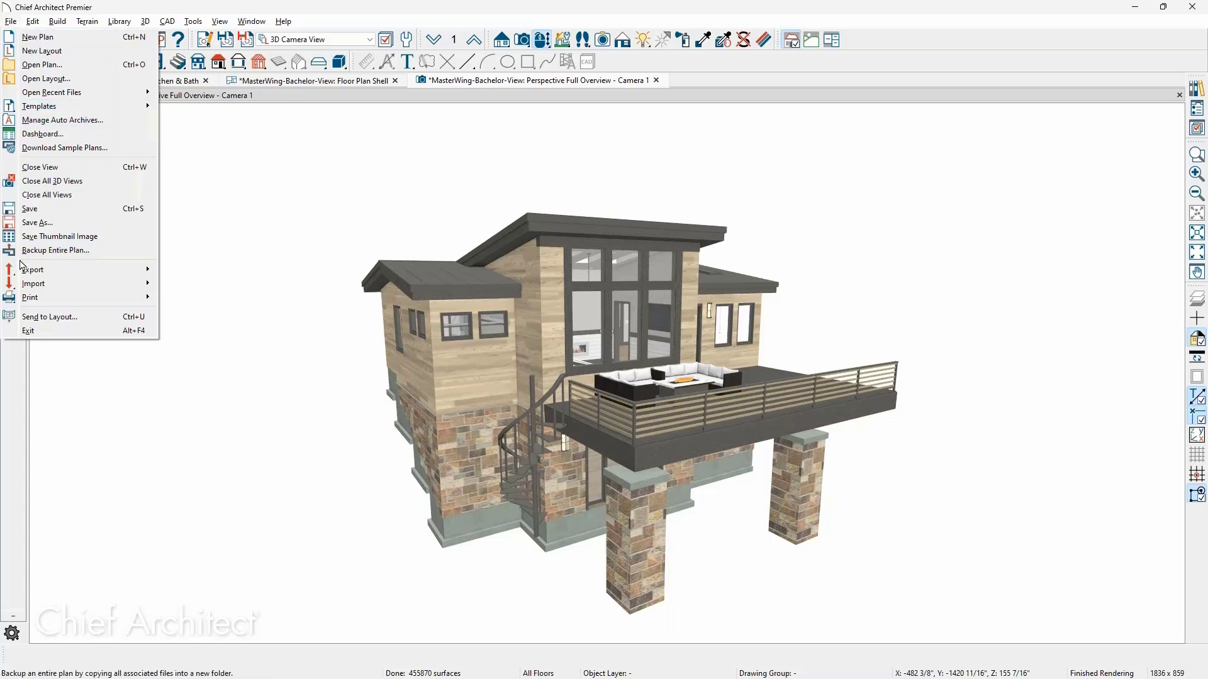
mouse_move(38, 269)
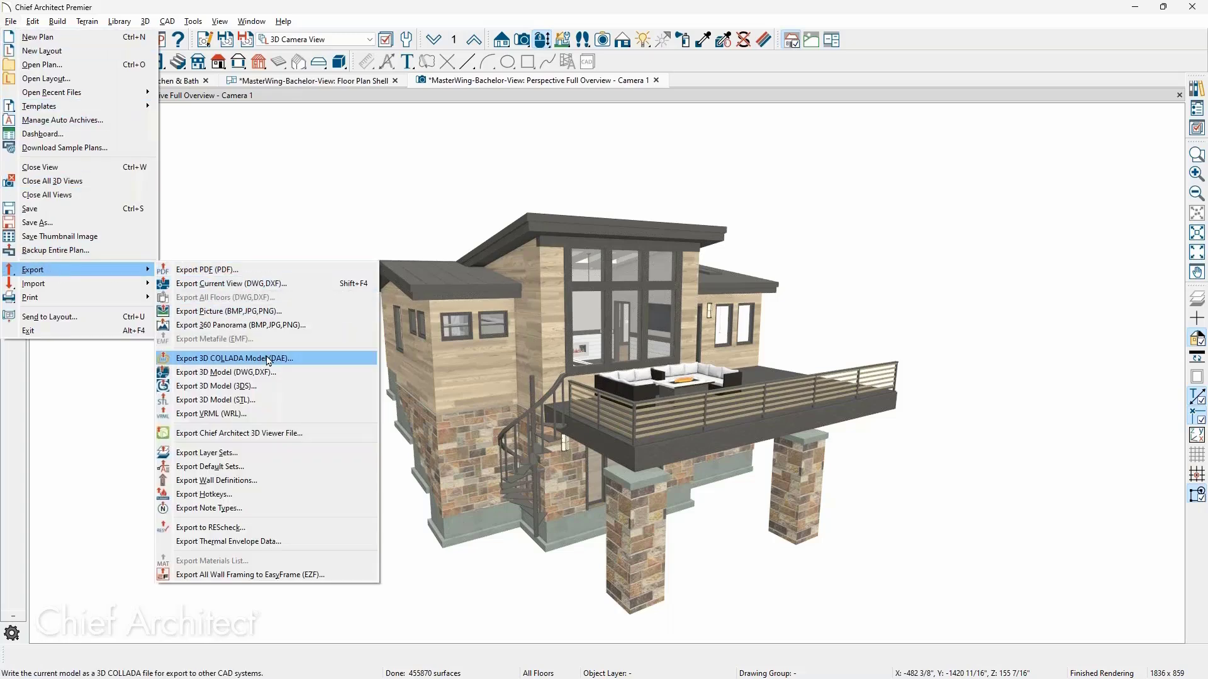
left_click(309, 434)
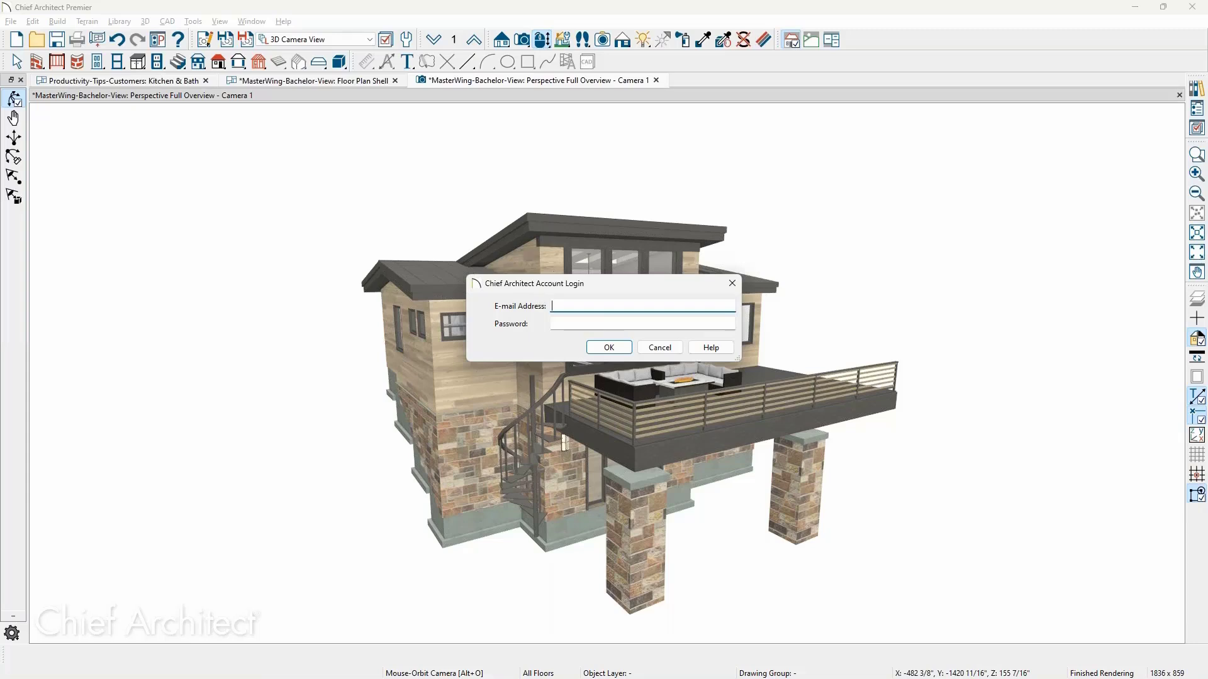
left_click_drag(556, 284, 1207, 352)
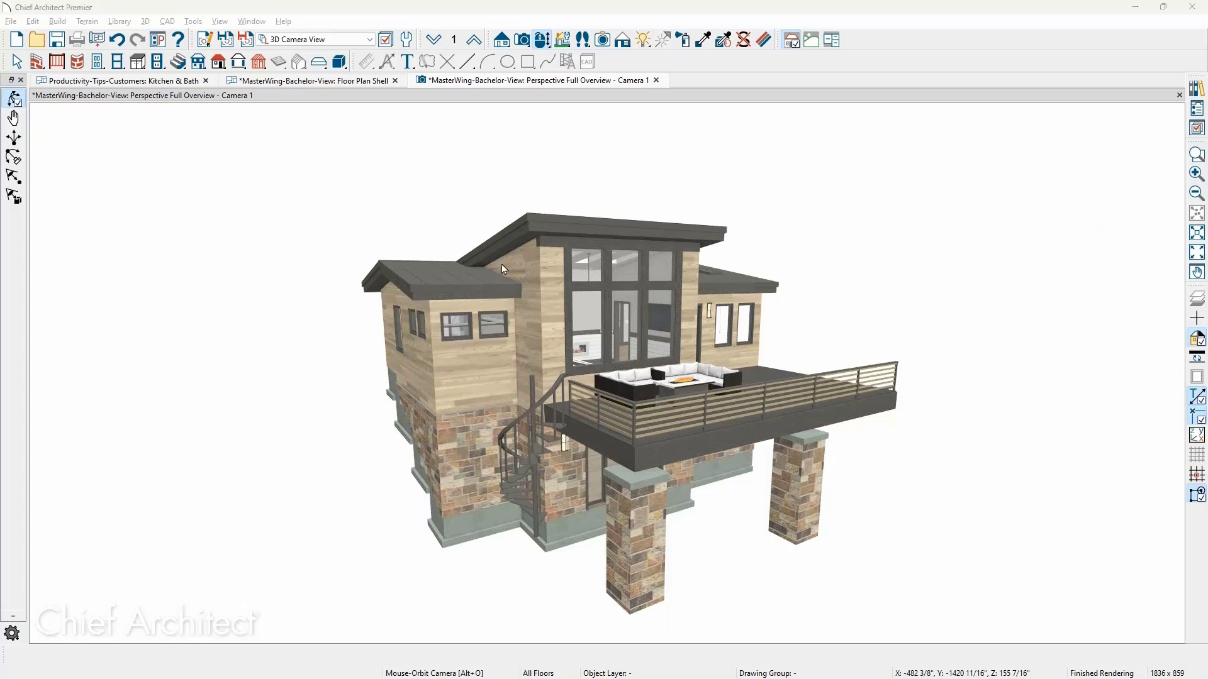
left_click_drag(543, 229, 294, 151)
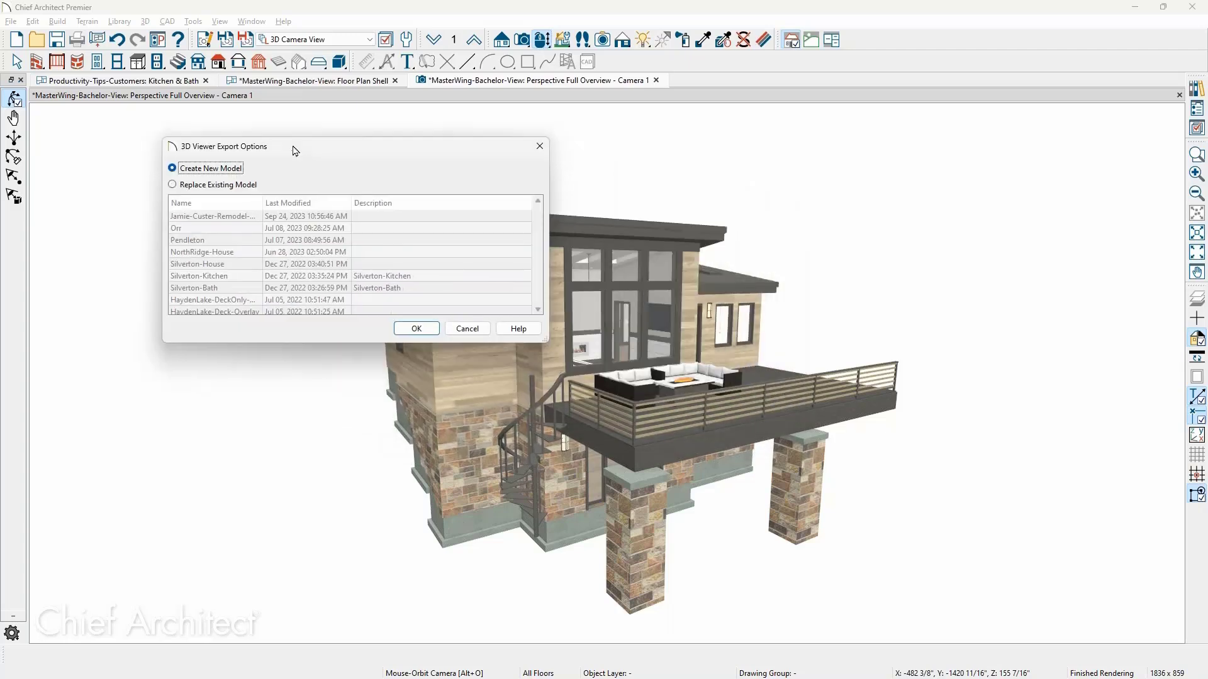
left_click(245, 185)
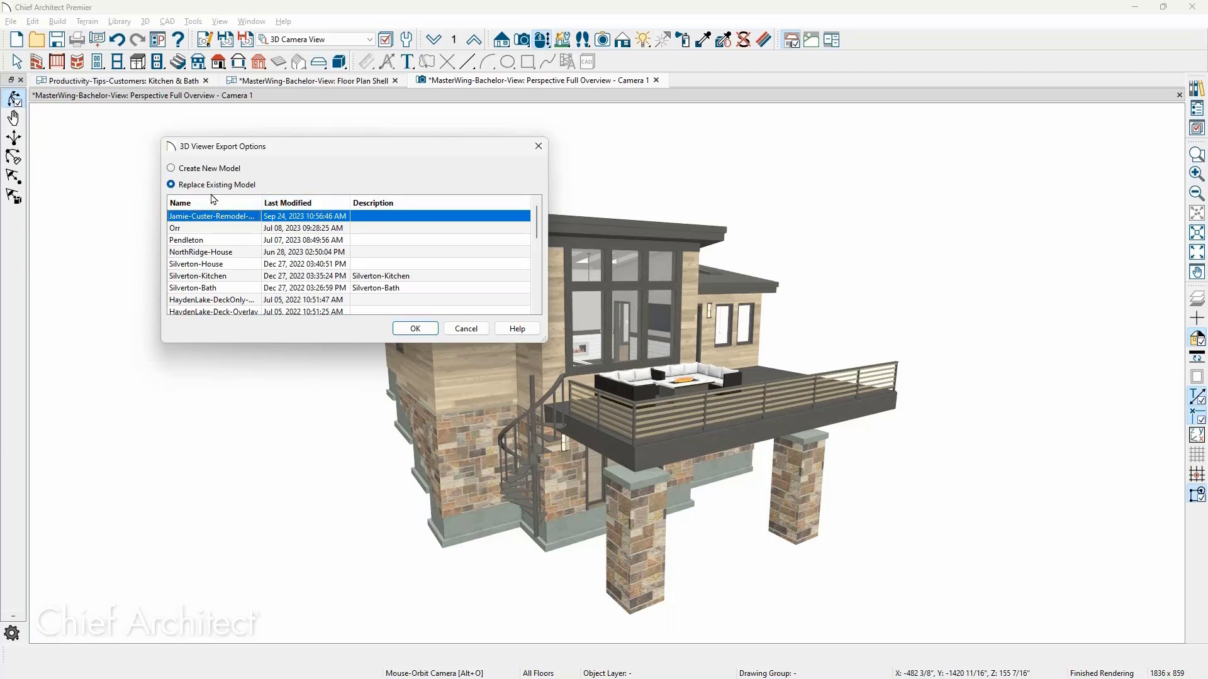
left_click(211, 174)
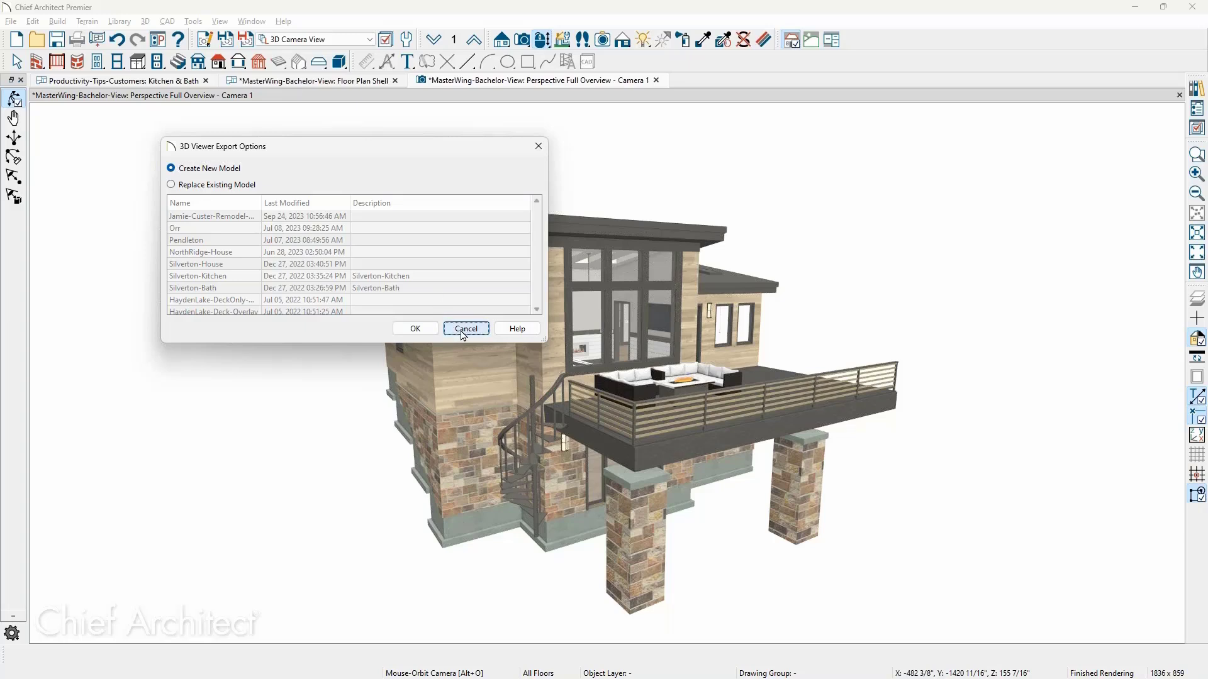
left_click(465, 331)
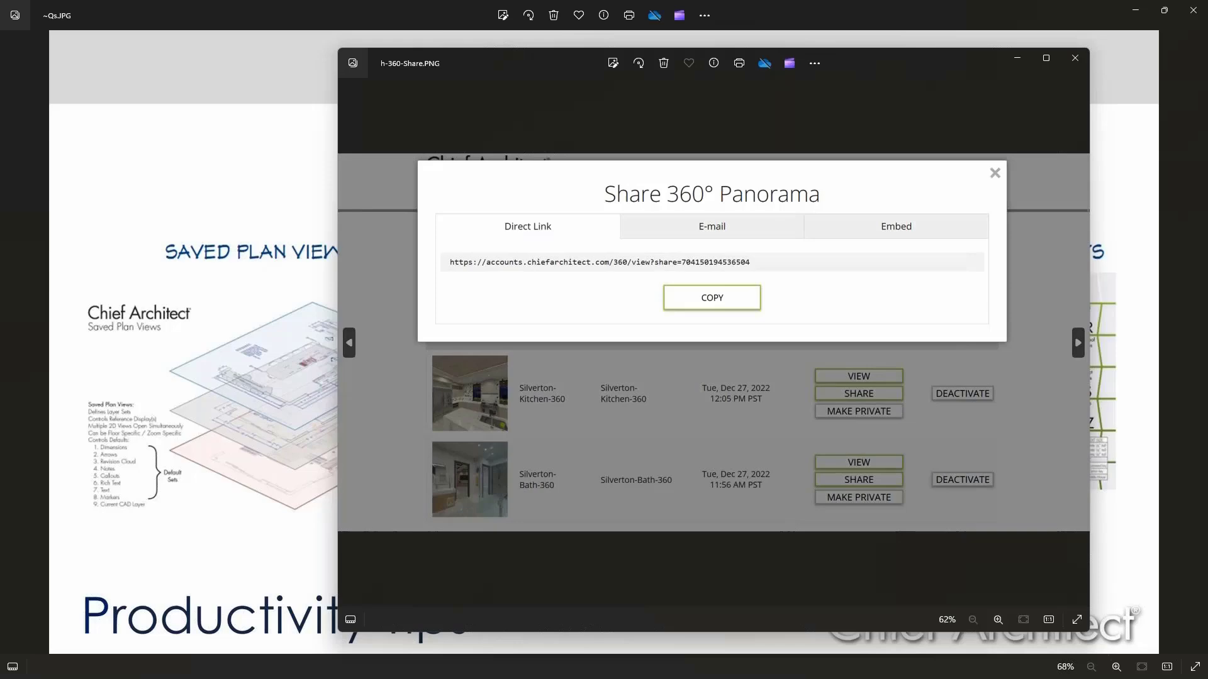
Step: In the Photos app, browse to the 3D Viewer Cloud account image i2-3dv-acct.PNG and view it maximized
key("Right")
key("Right")
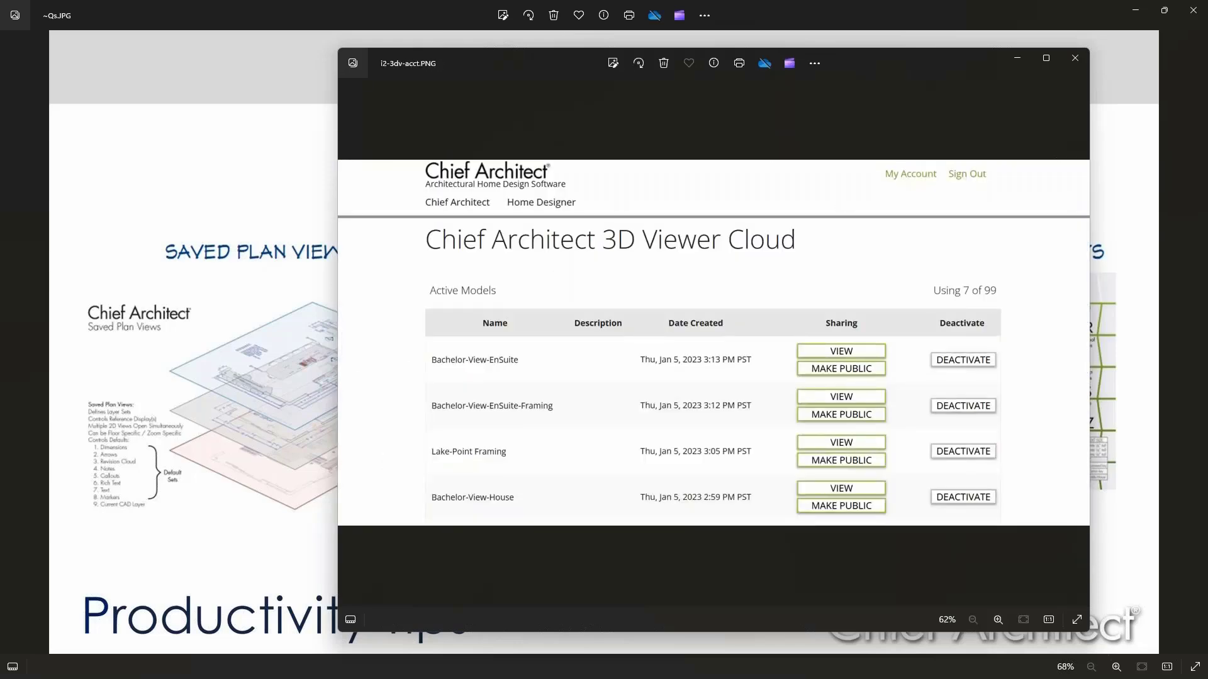
left_click(1050, 60)
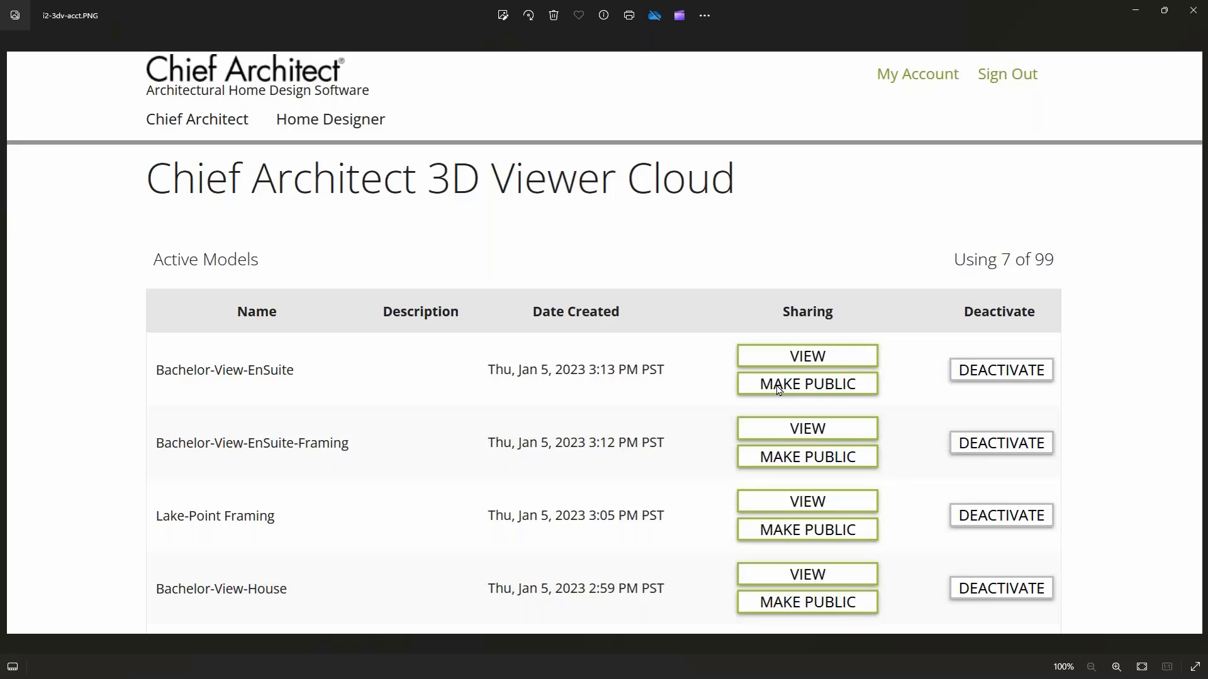
key("Right")
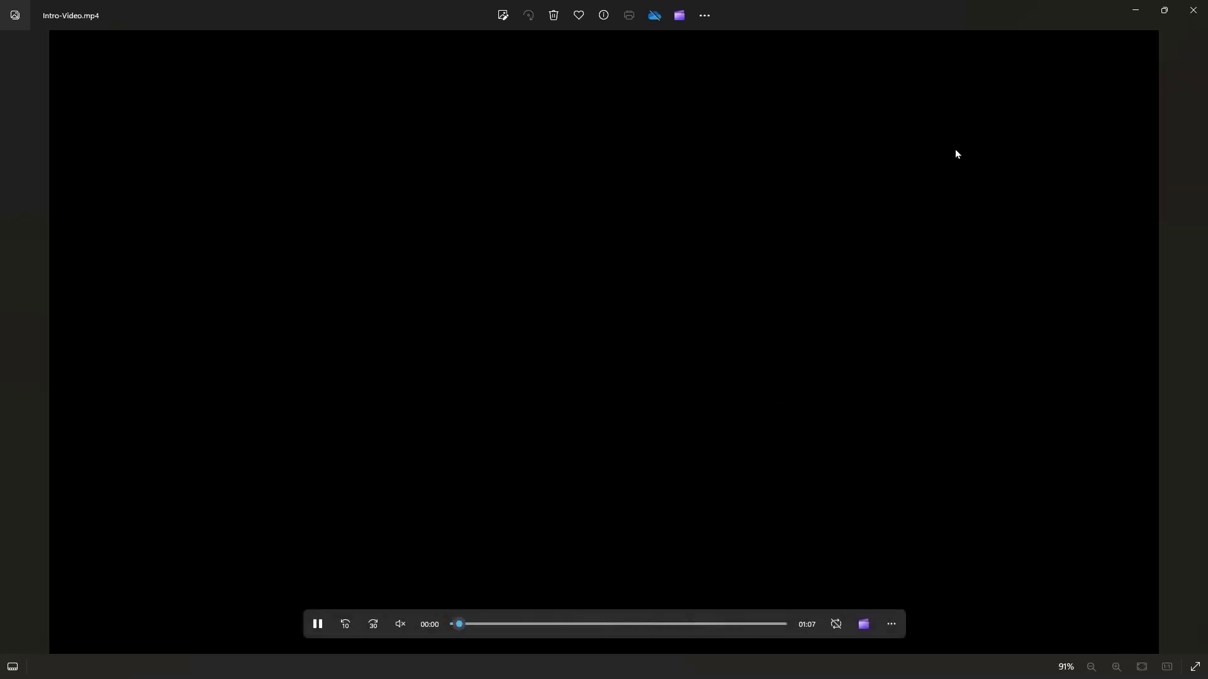
key("Left")
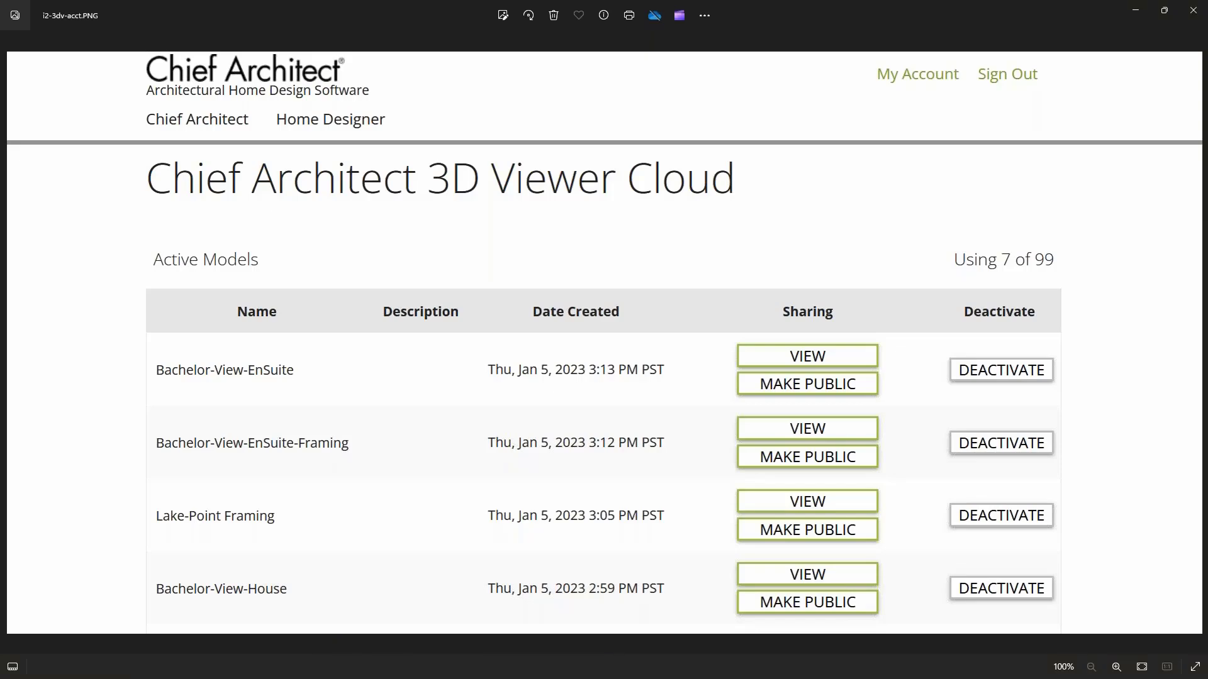
Step: Switch to the browser's Mobile 3D Viewer page and look through it down to the embedded model under Viewing & Sharing Models
left_click_drag(1207, 78, 739, 24)
left_click(326, 25)
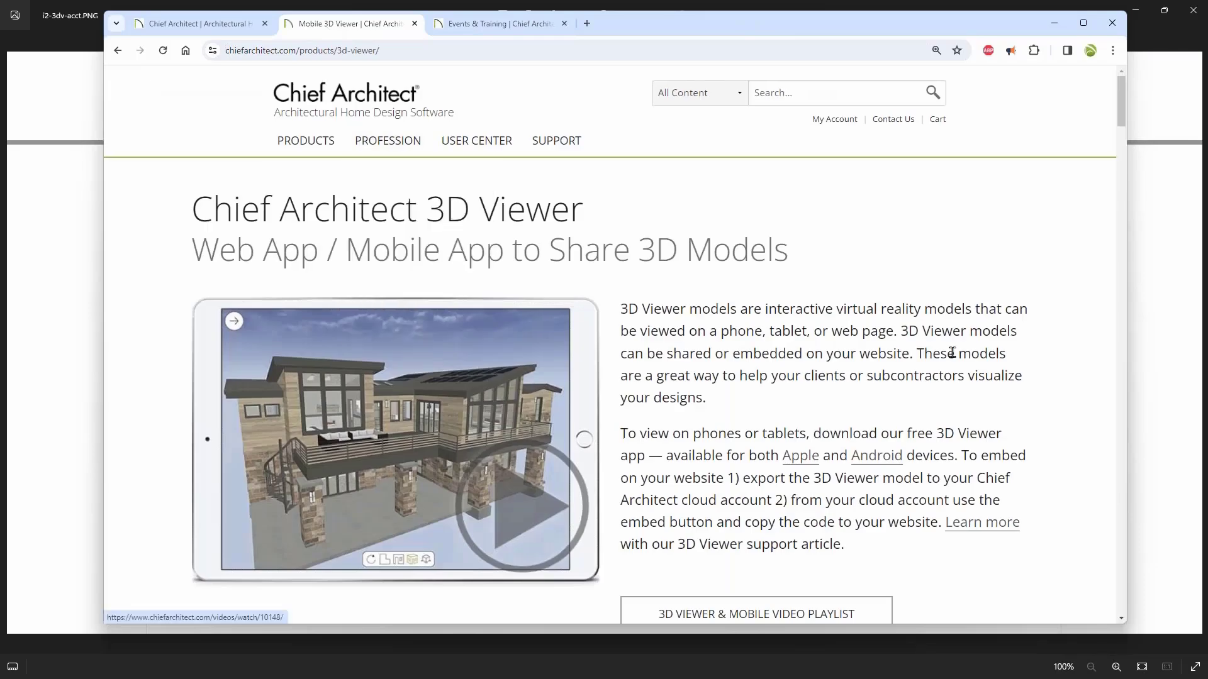
scroll(952, 353, "down", 4)
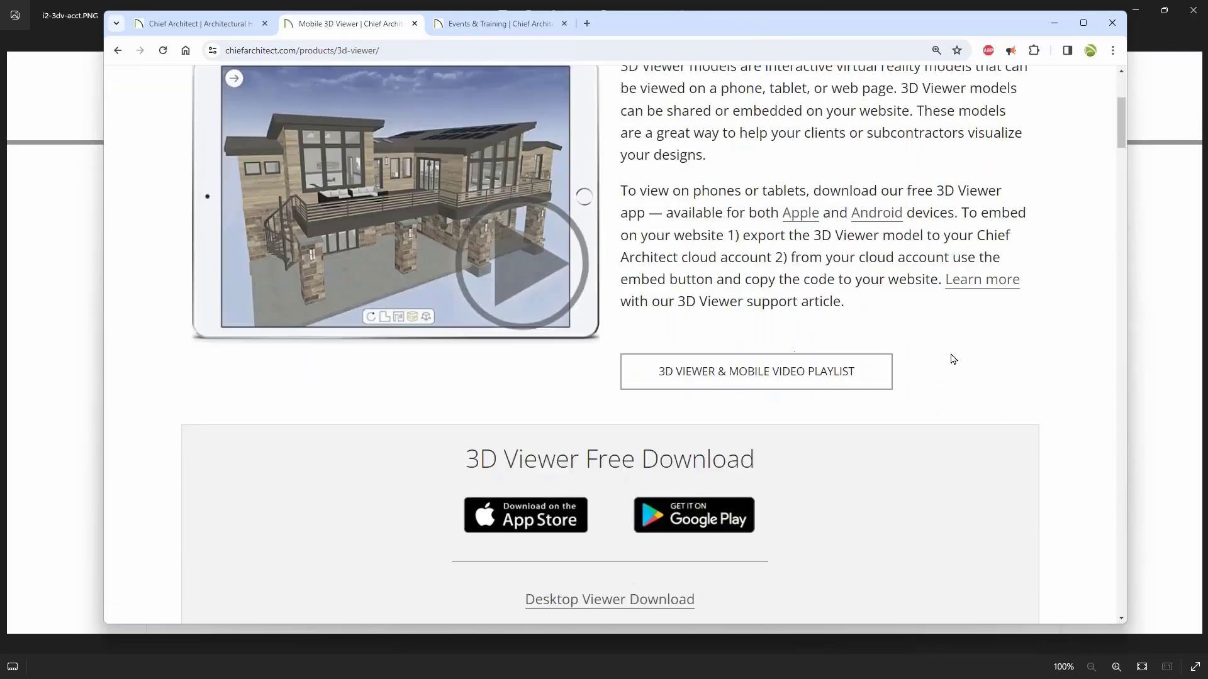
scroll(952, 360, "down", 7)
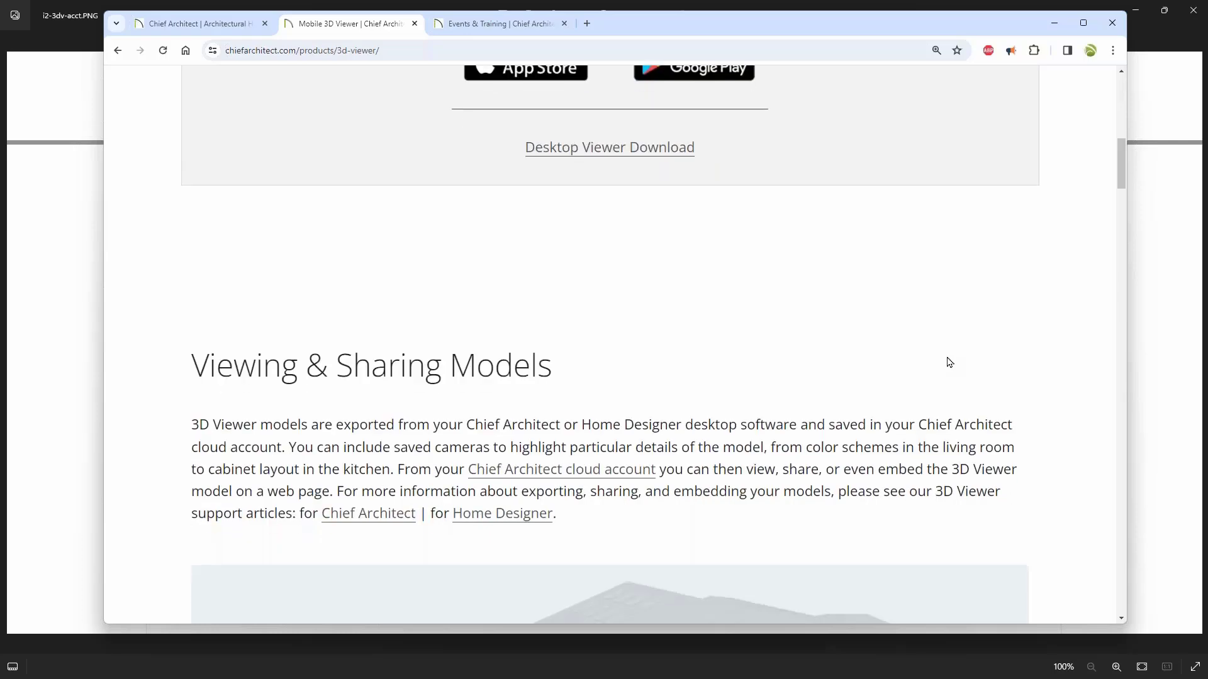
scroll(950, 362, "down", 5)
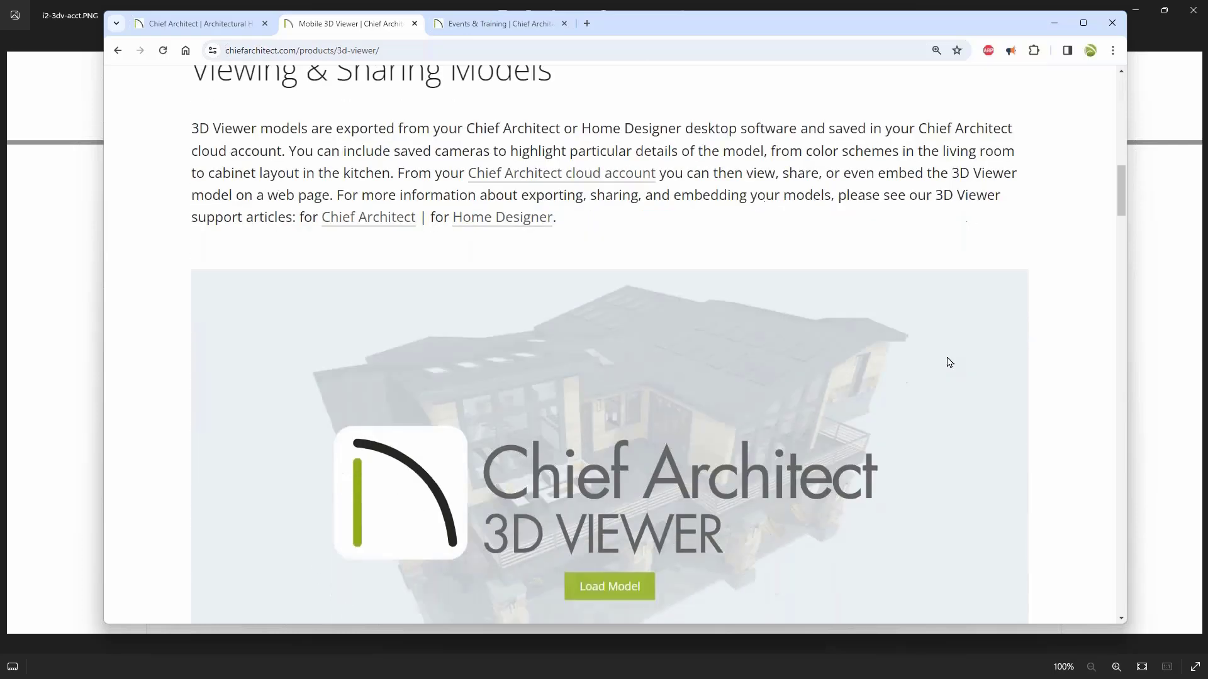
Step: Look through the rest of the Viewing & Sharing Models samples and the Augmented Reality (AR) section of the page
scroll(949, 362, "down", 1)
scroll(947, 360, "down", 4)
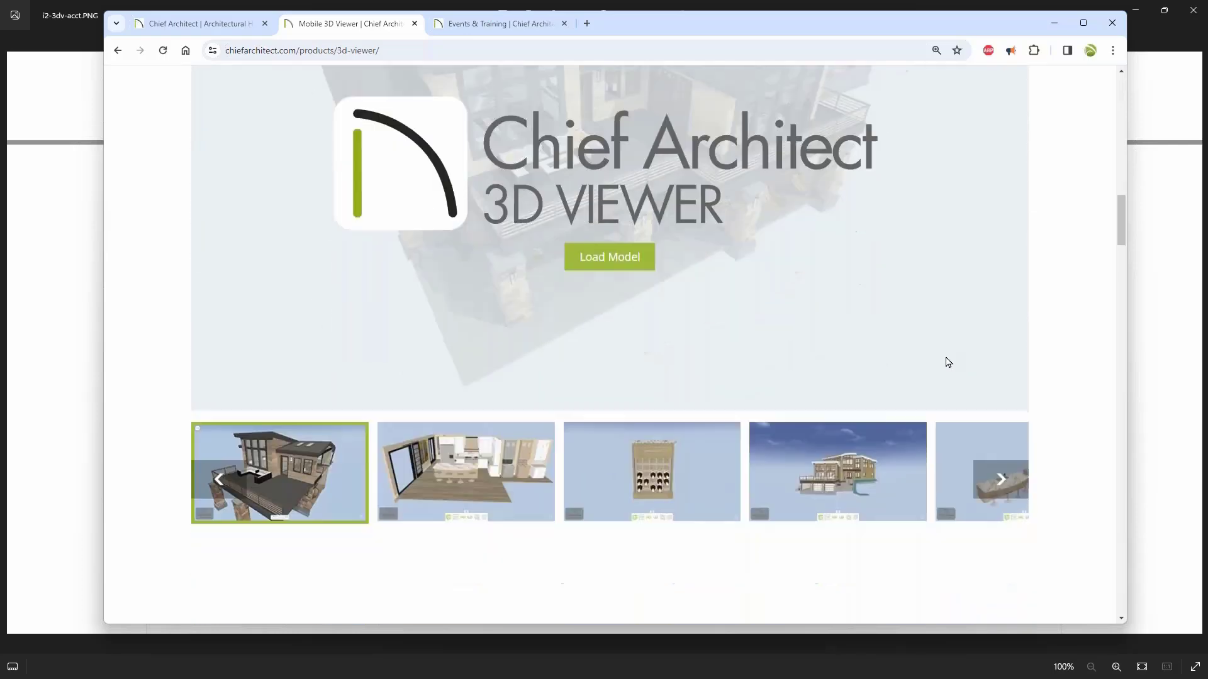
scroll(948, 362, "down", 4)
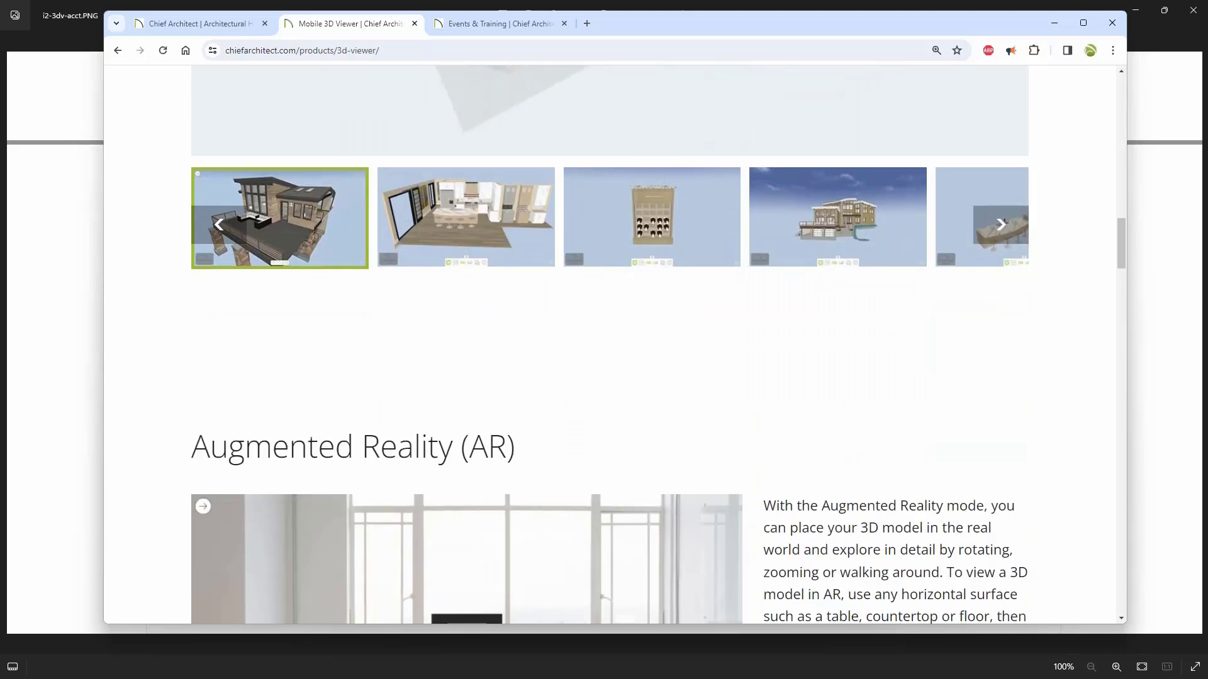
scroll(938, 345, "down", 4)
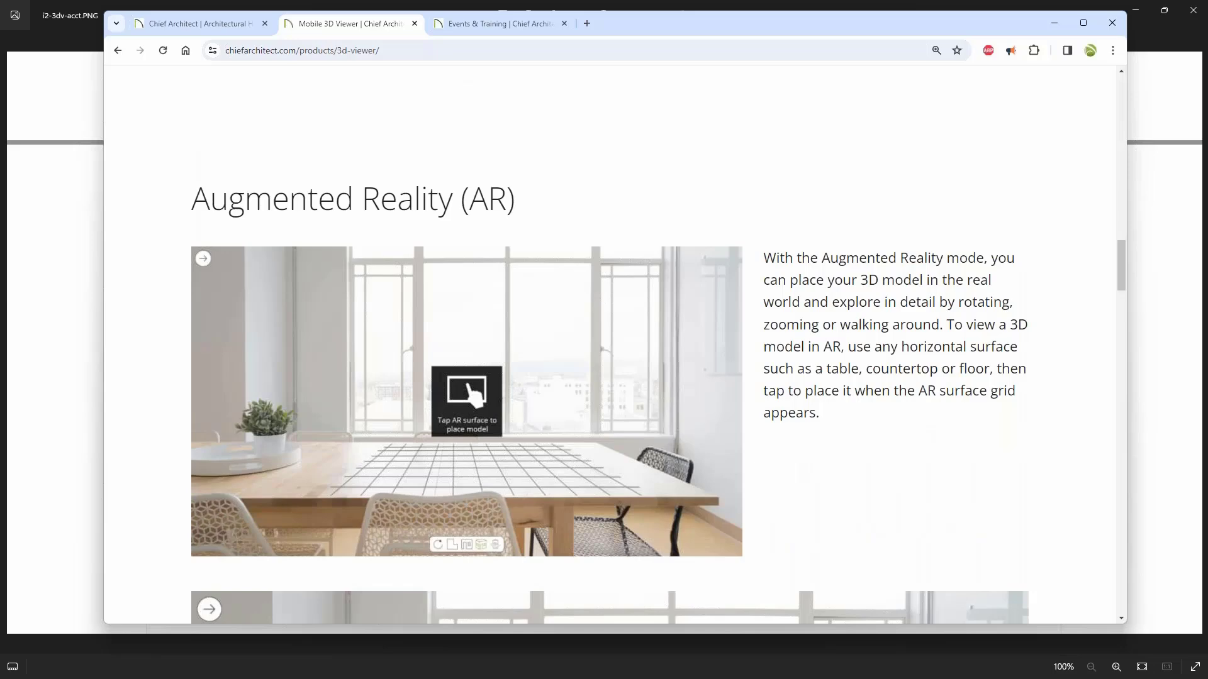
scroll(658, 344, "down", 5)
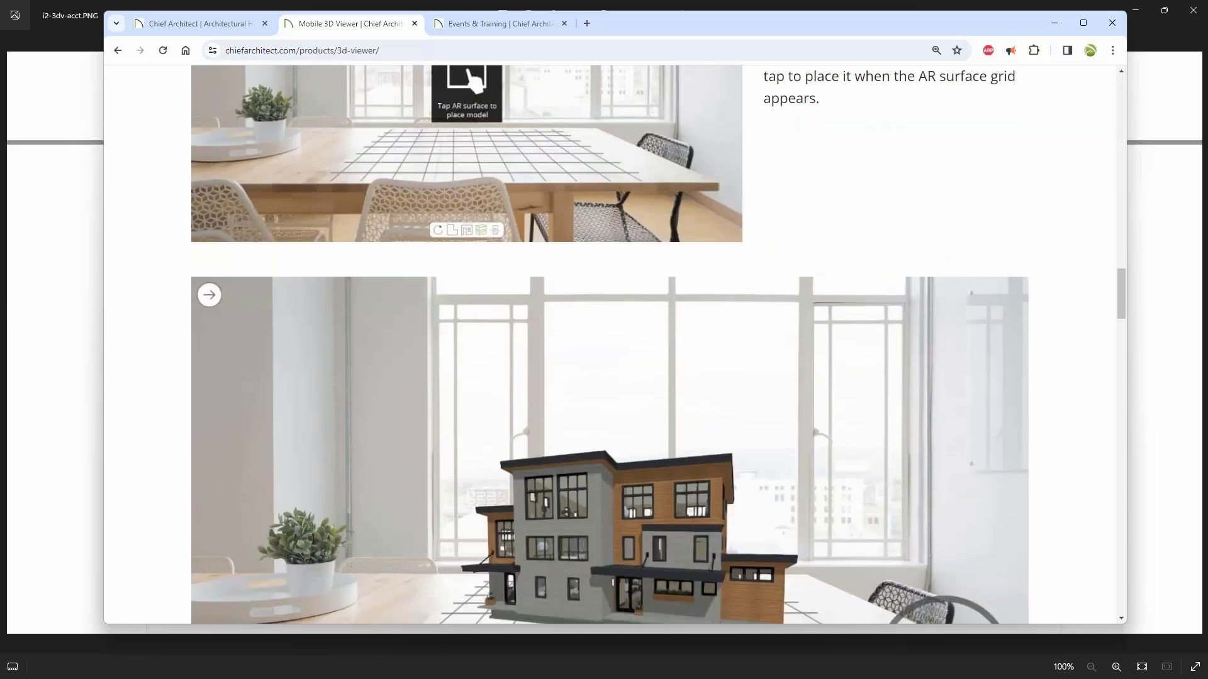
scroll(659, 344, "down", 3)
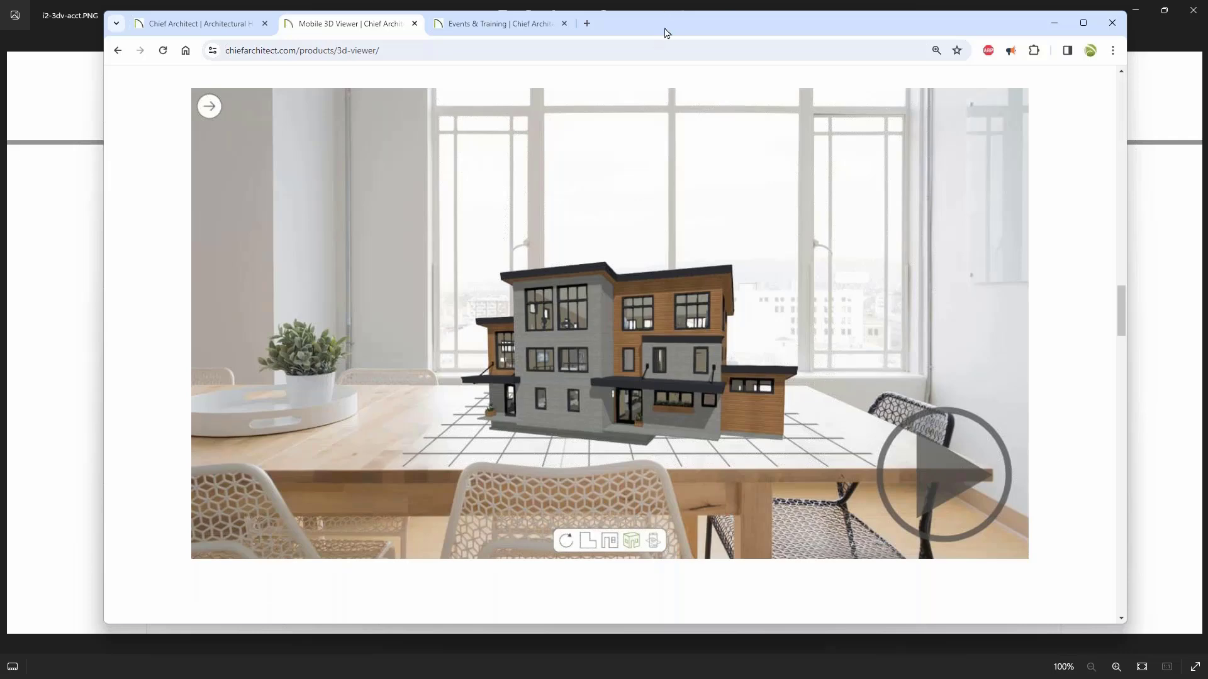
left_click_drag(691, 33, 744, 56)
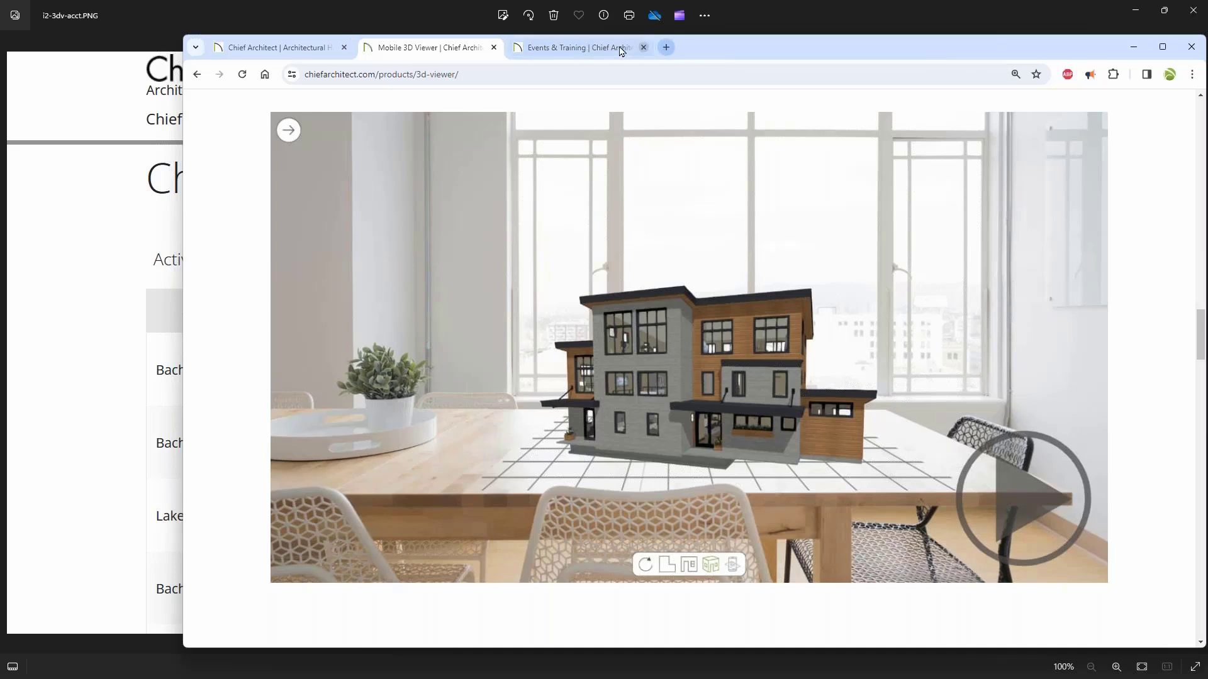
Step: Go to chiefarchitect.com/360 from the Chief Architect home page to load the 360° Panorama Renderings page
left_click(264, 49)
left_click(419, 76)
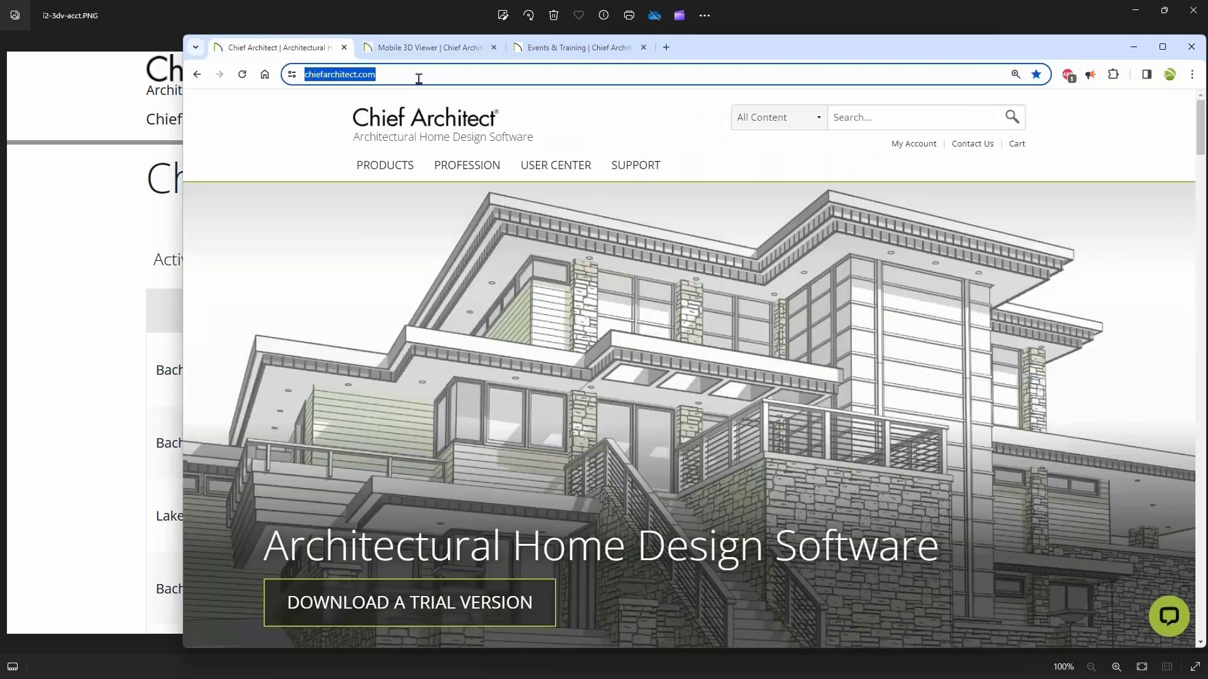
left_click(418, 76)
type("/360")
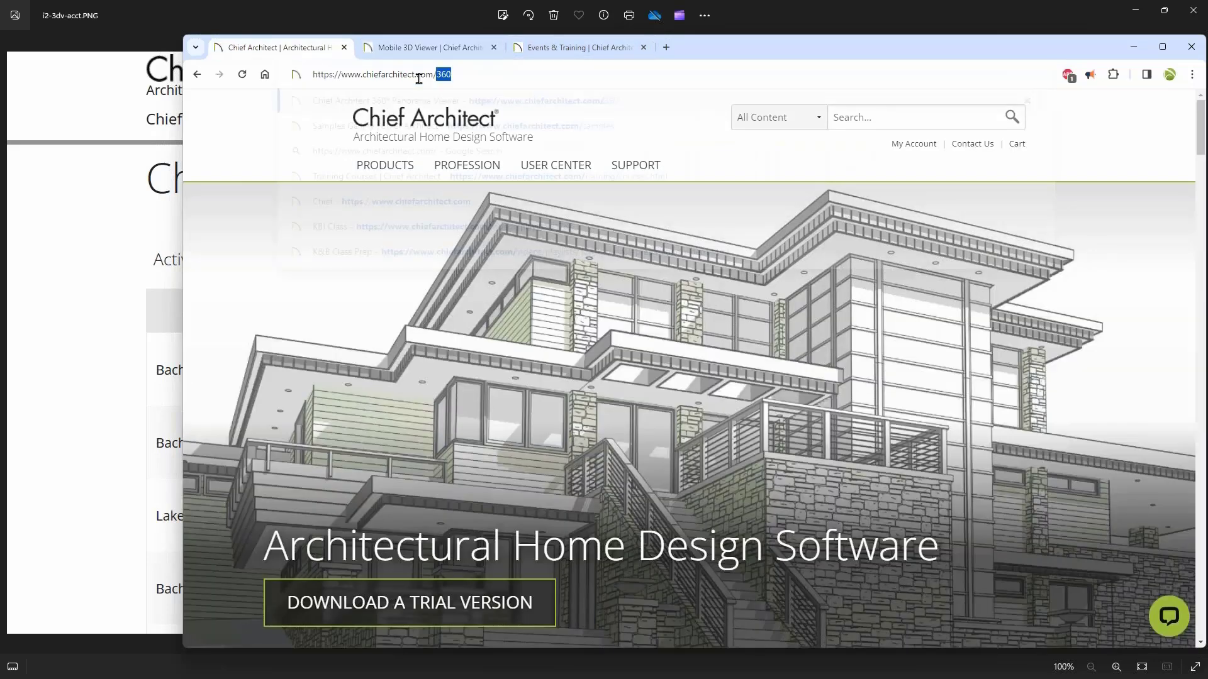
key("Return")
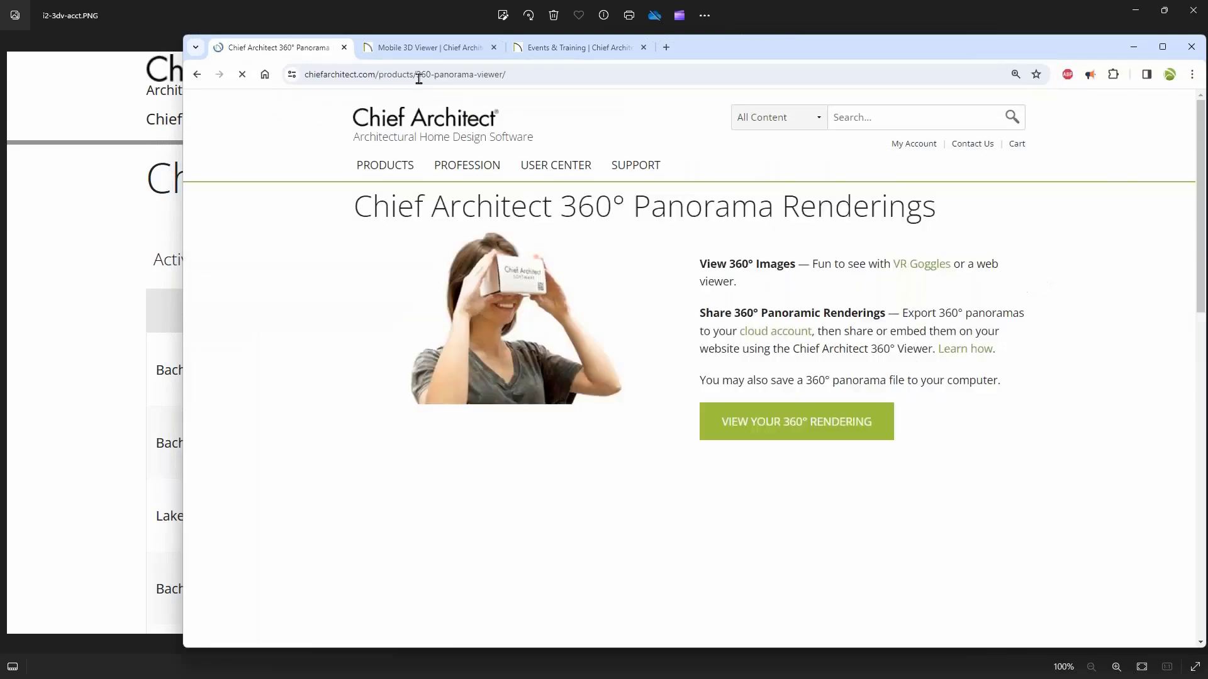
Step: Look around the sample bathroom panorama from the tub past the shower to the closet and bedroom, and pick another sample
scroll(441, 126, "down", 1)
mouse_move(445, 150)
scroll(445, 189, "down", 4)
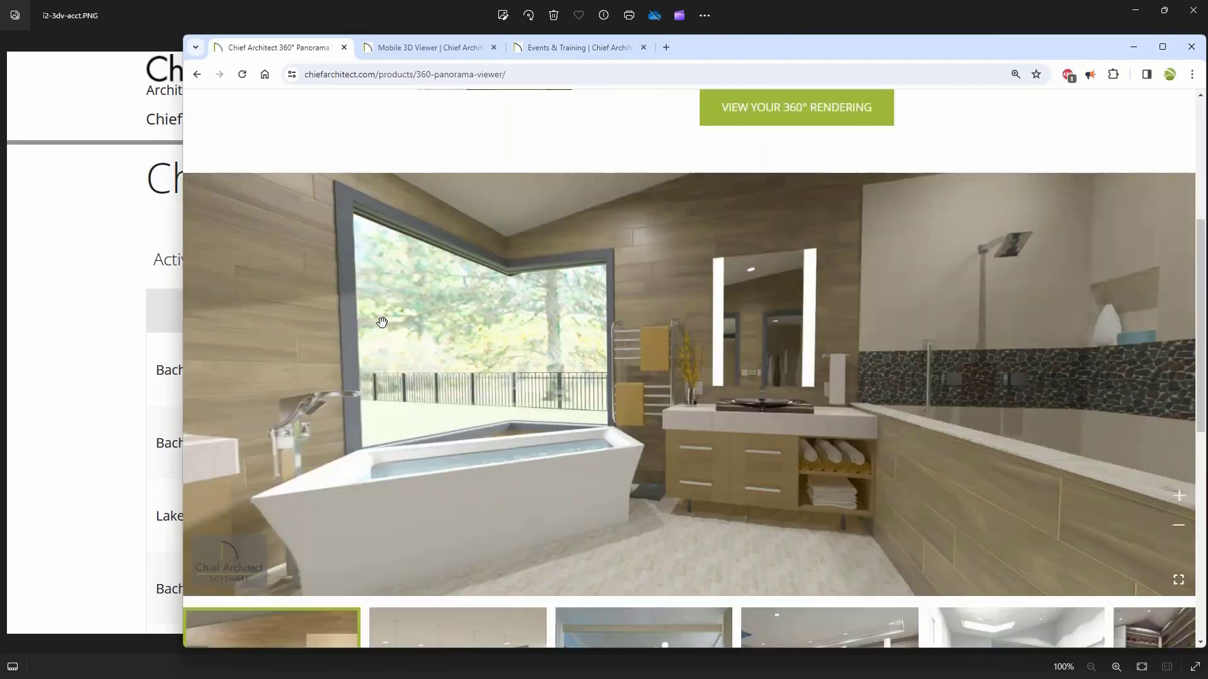
left_click_drag(381, 322, 587, 375)
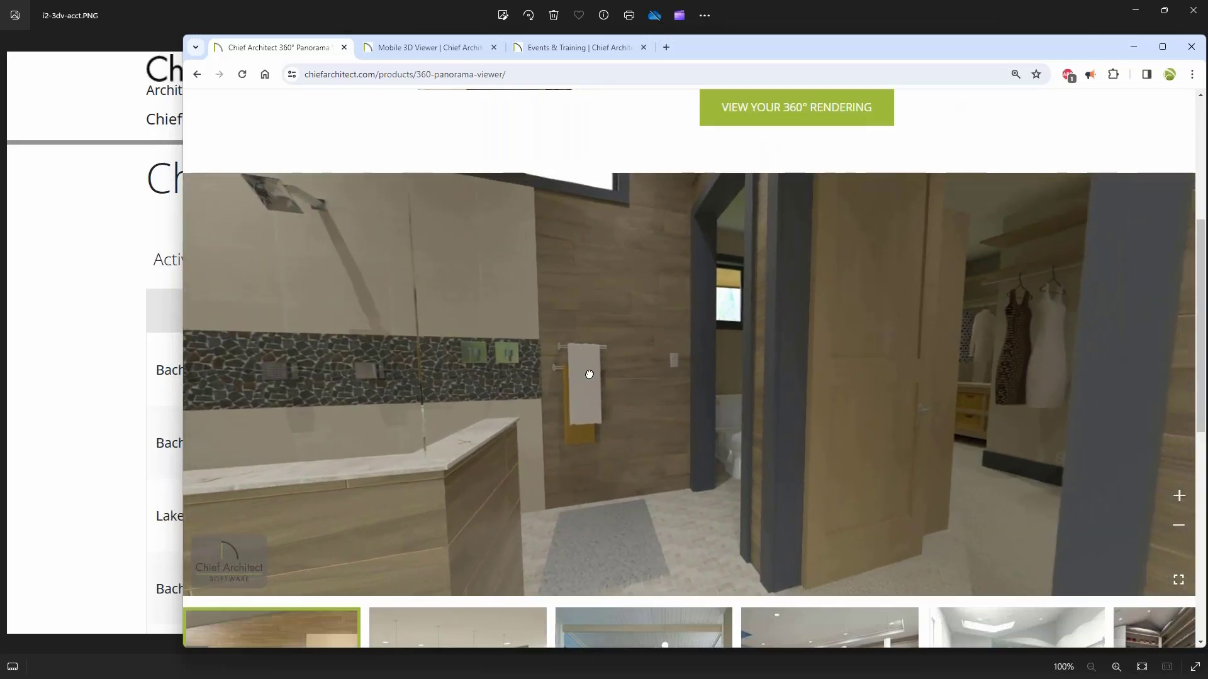
left_click_drag(865, 380, 497, 381)
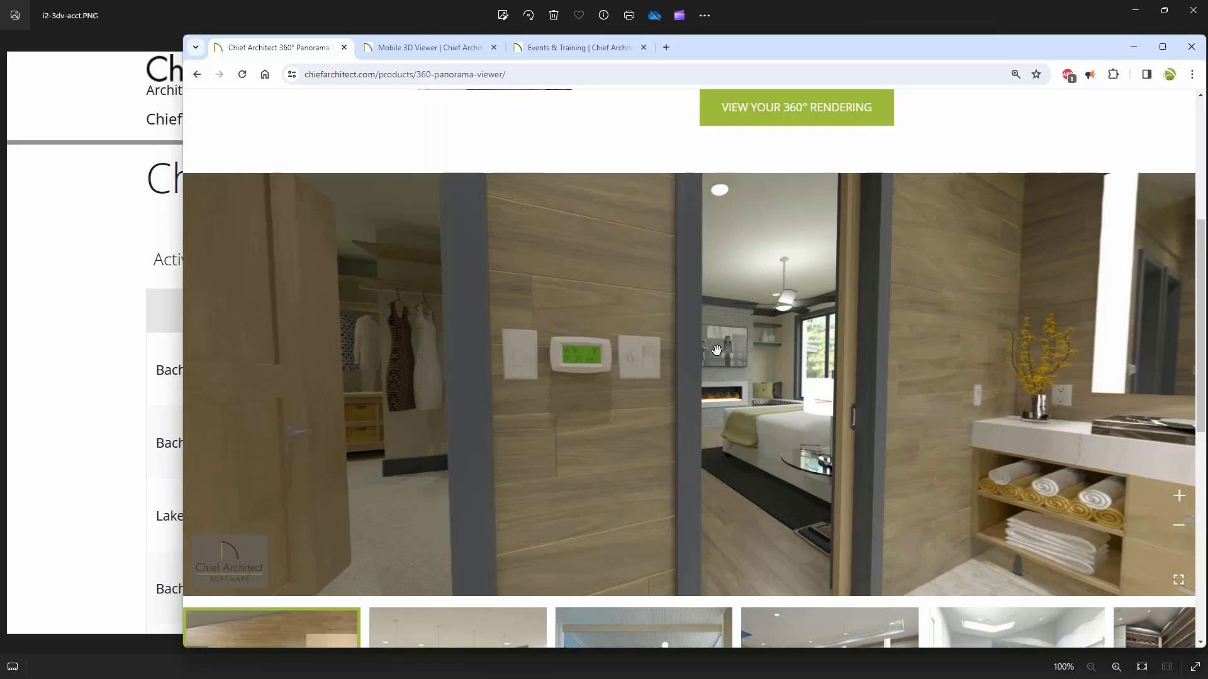
scroll(723, 366, "down", 2)
left_click(821, 539)
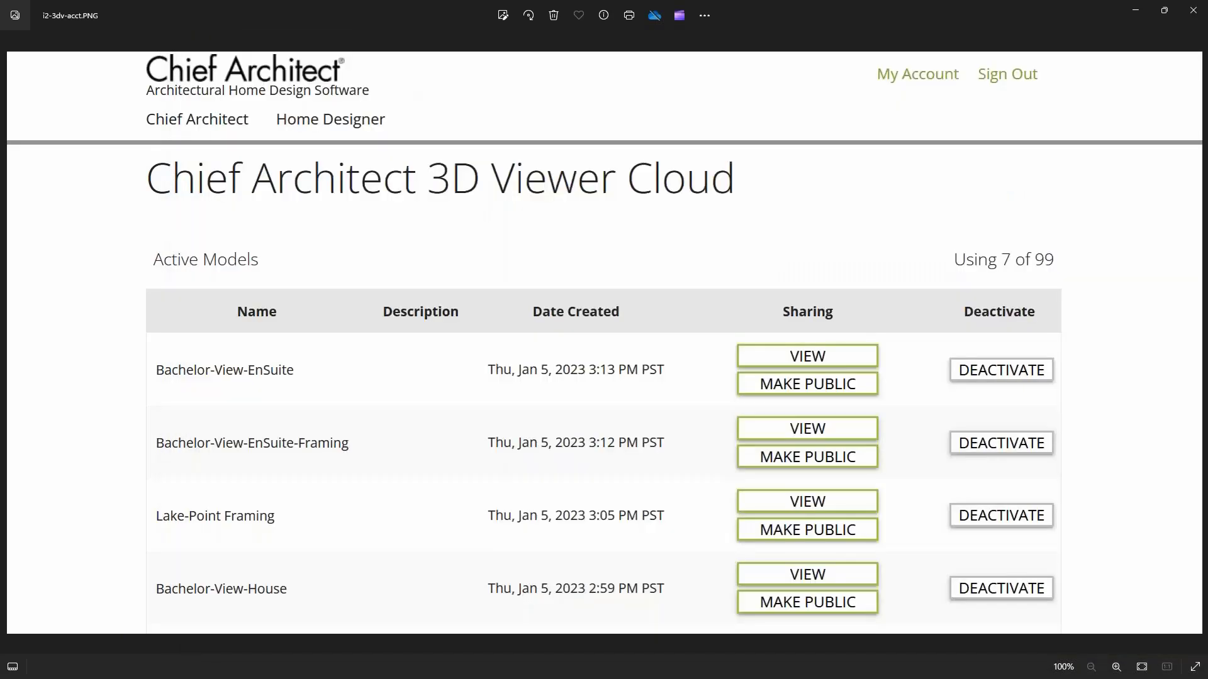
Step: In the Photos app, advance from the 3D Viewer Cloud account image to the Questions slide
key("Right")
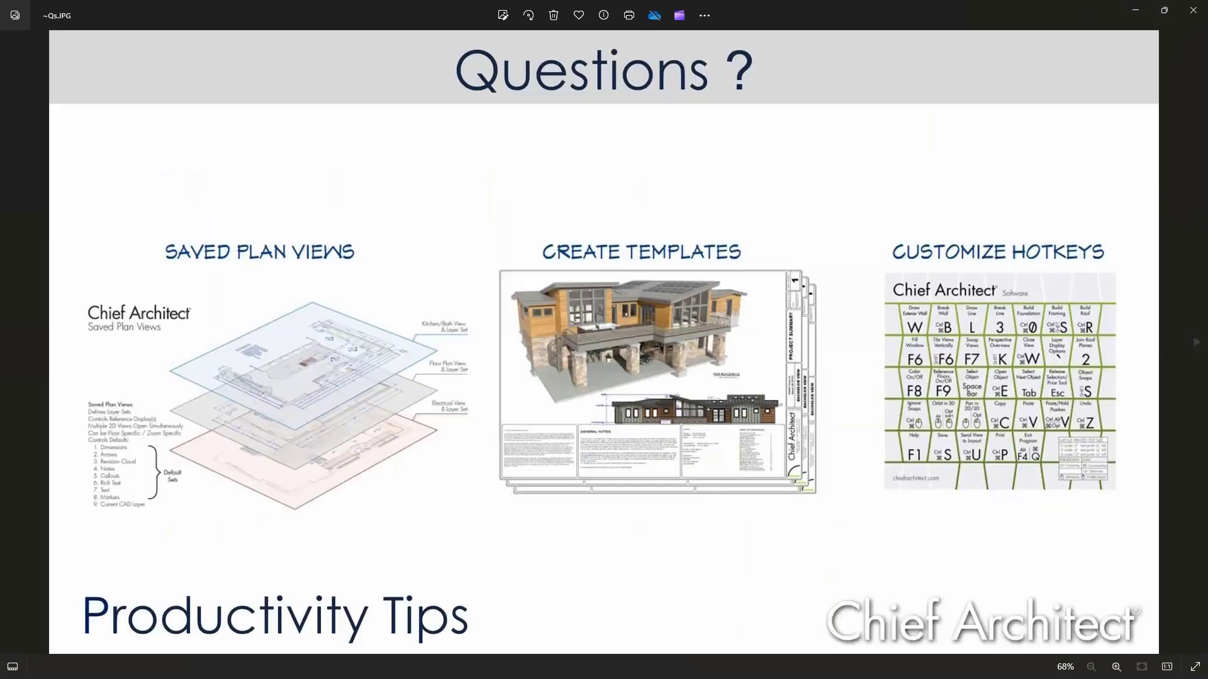
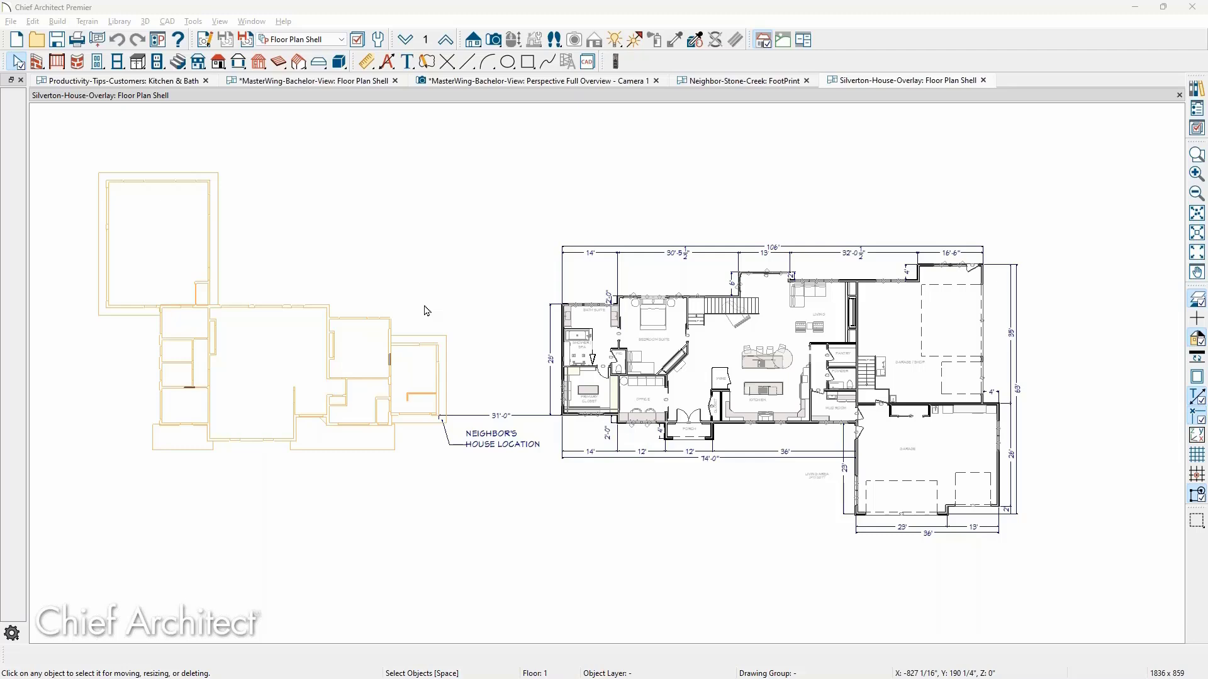
Step: In Chief Architect, toggle the reference display of the neighbor's house off and back on in the Silverton-House-Overlay floor plan
left_click(273, 8)
key("F9")
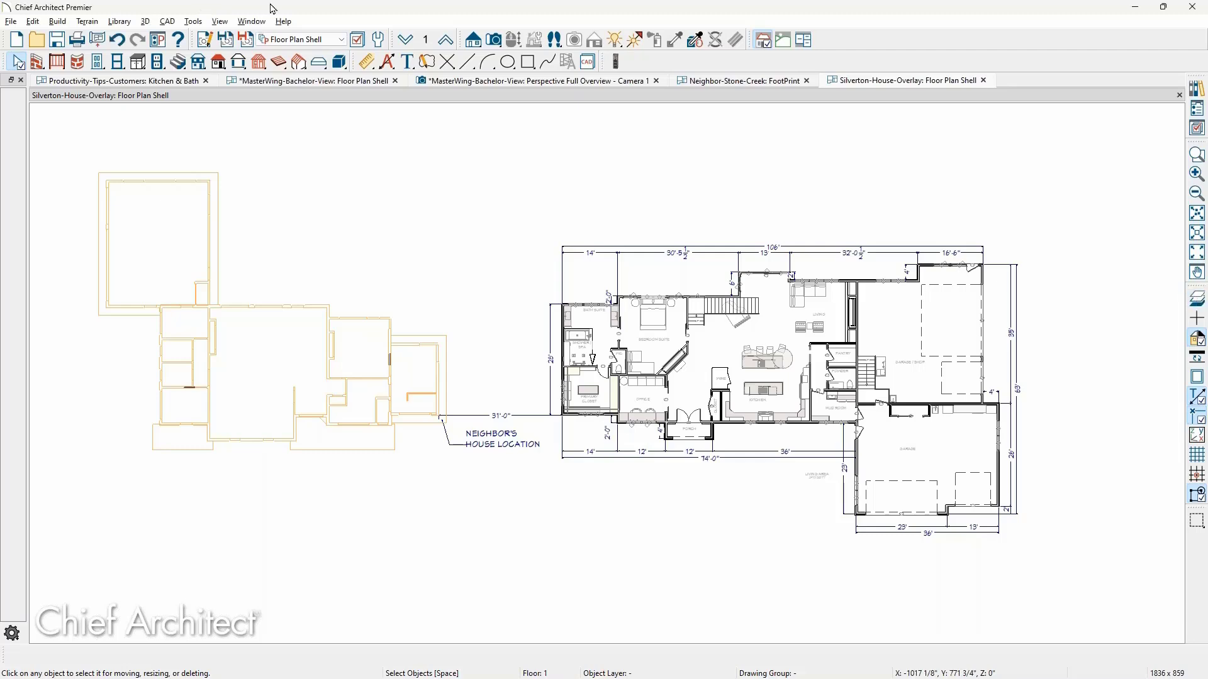
key("F9")
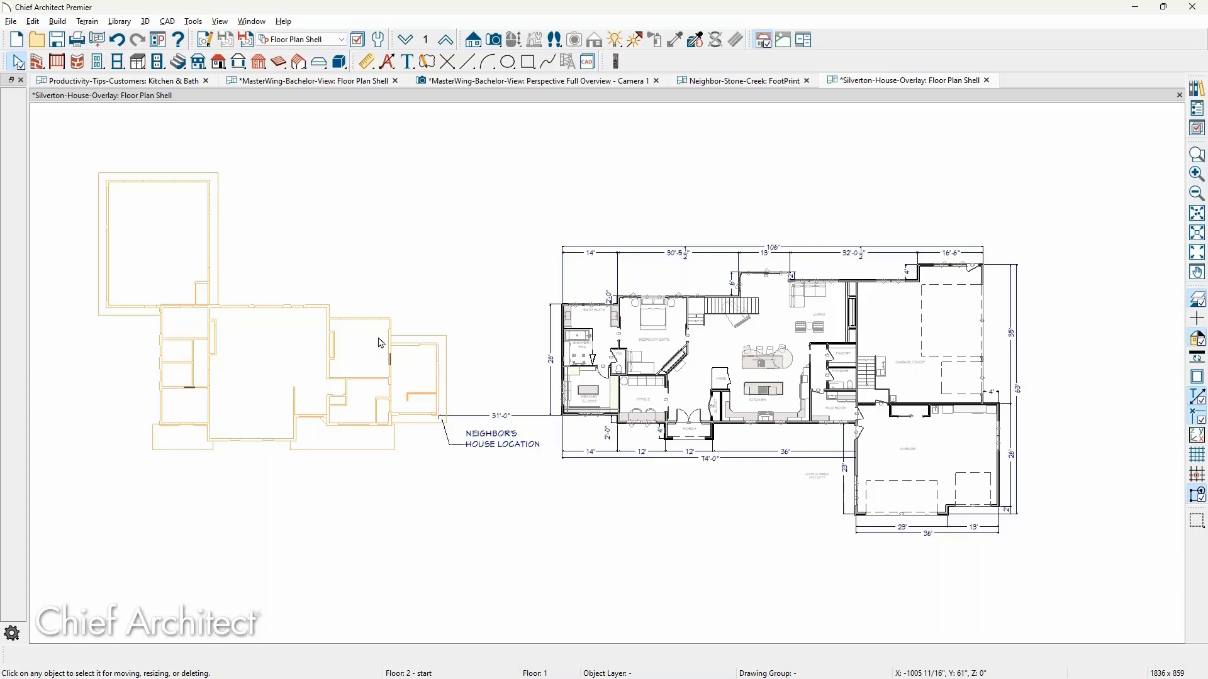
Step: Show the Project Browser beside the Silverton-House-Overlay floor plan
left_click(1196, 108)
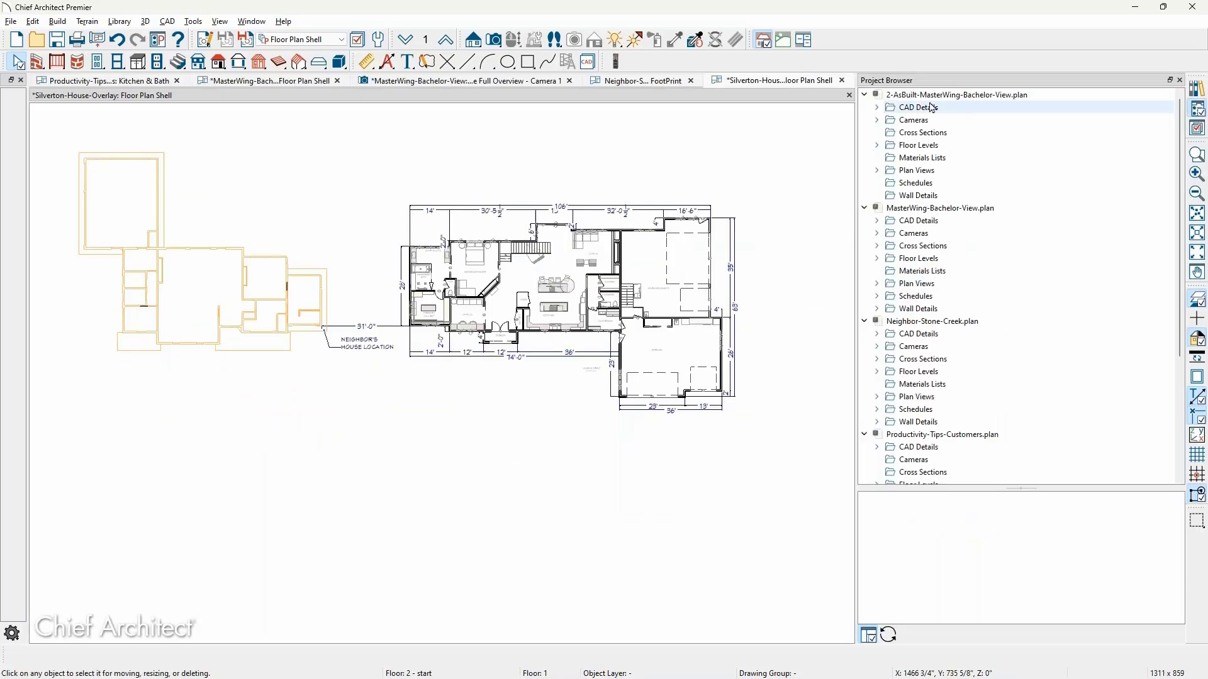
Step: Collapse the other plans in the Project Browser and expand the Overviews cameras of Silverton-House-Overlay.plan
left_click(865, 95)
left_click(864, 108)
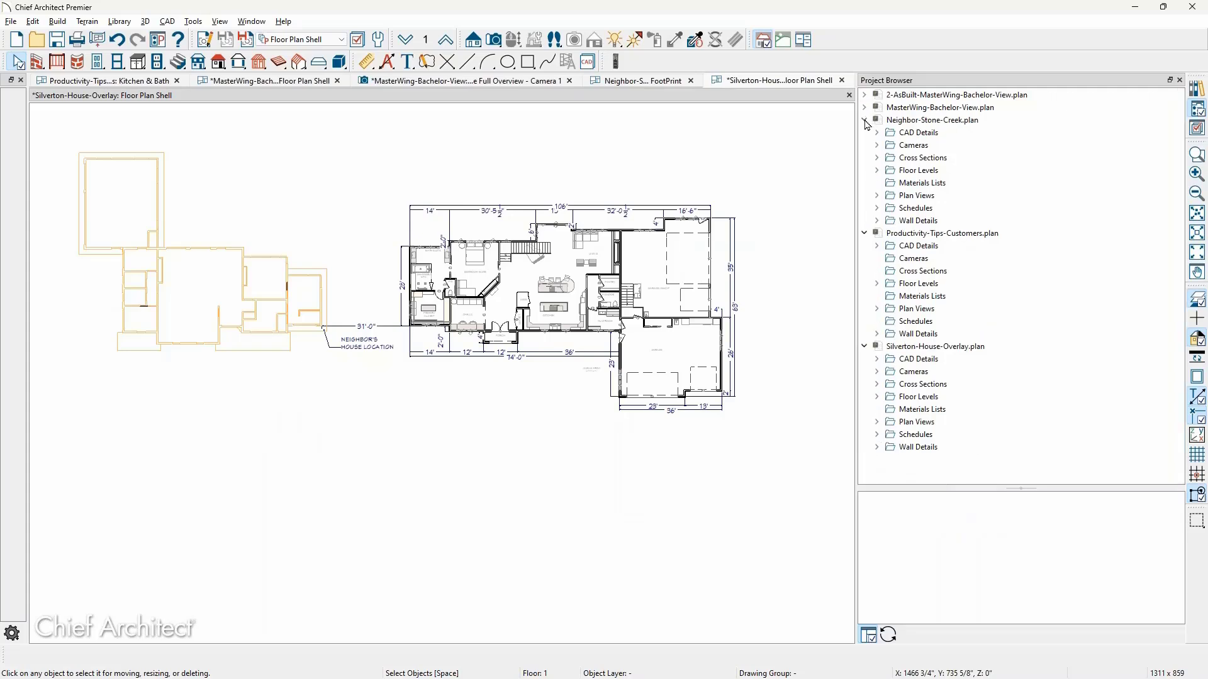
left_click(864, 233)
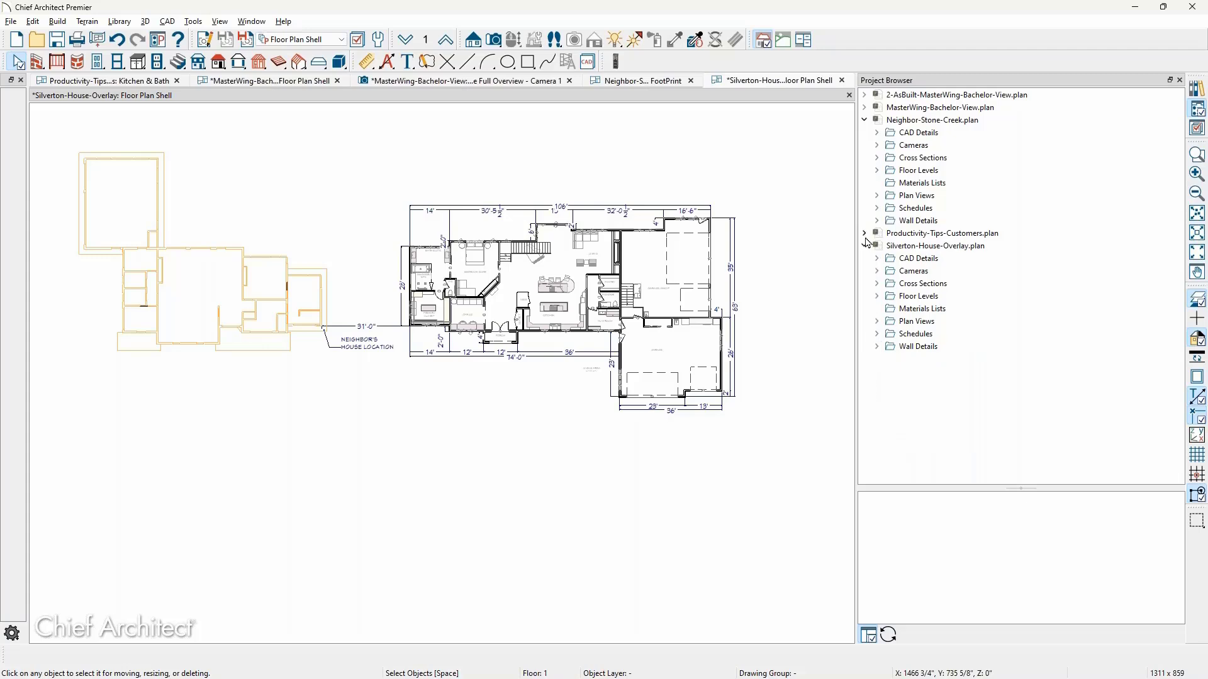
left_click(877, 271)
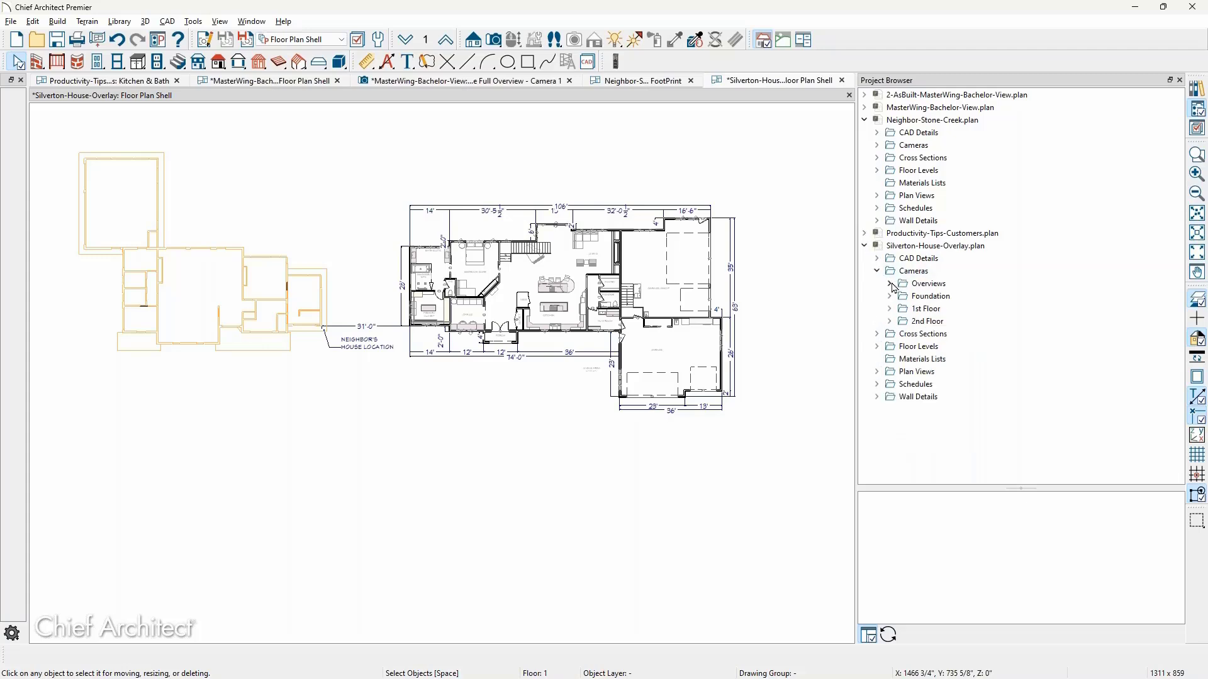
left_click(890, 284)
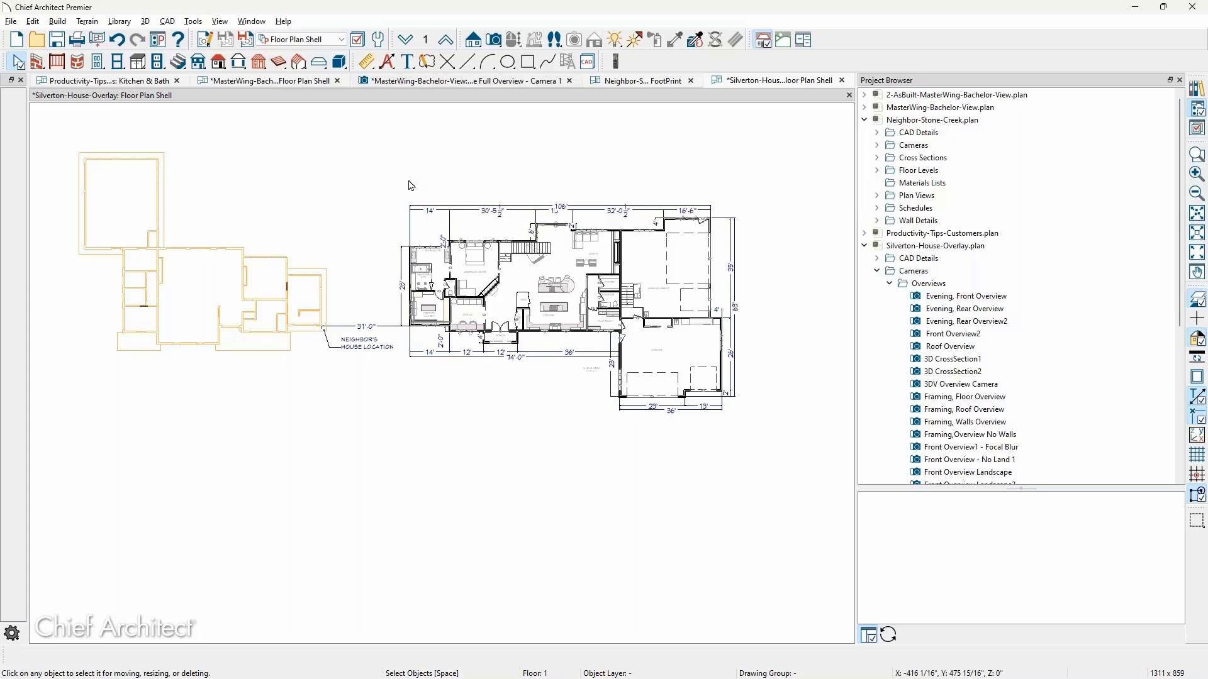
Step: Toggle the reference display of the neighbor's house off and on in the floor plan view
middle_click_drag(418, 183, 482, 209)
scroll(488, 217, "up", 1)
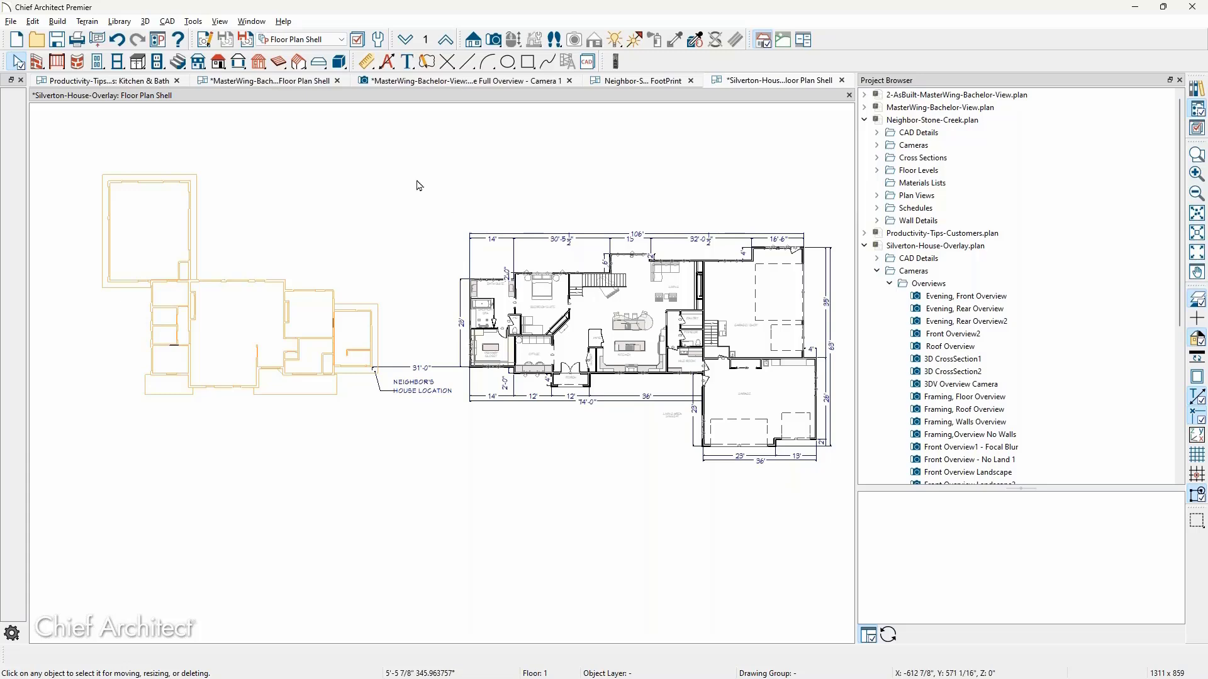
key("F9")
key("F9")
key("F9")
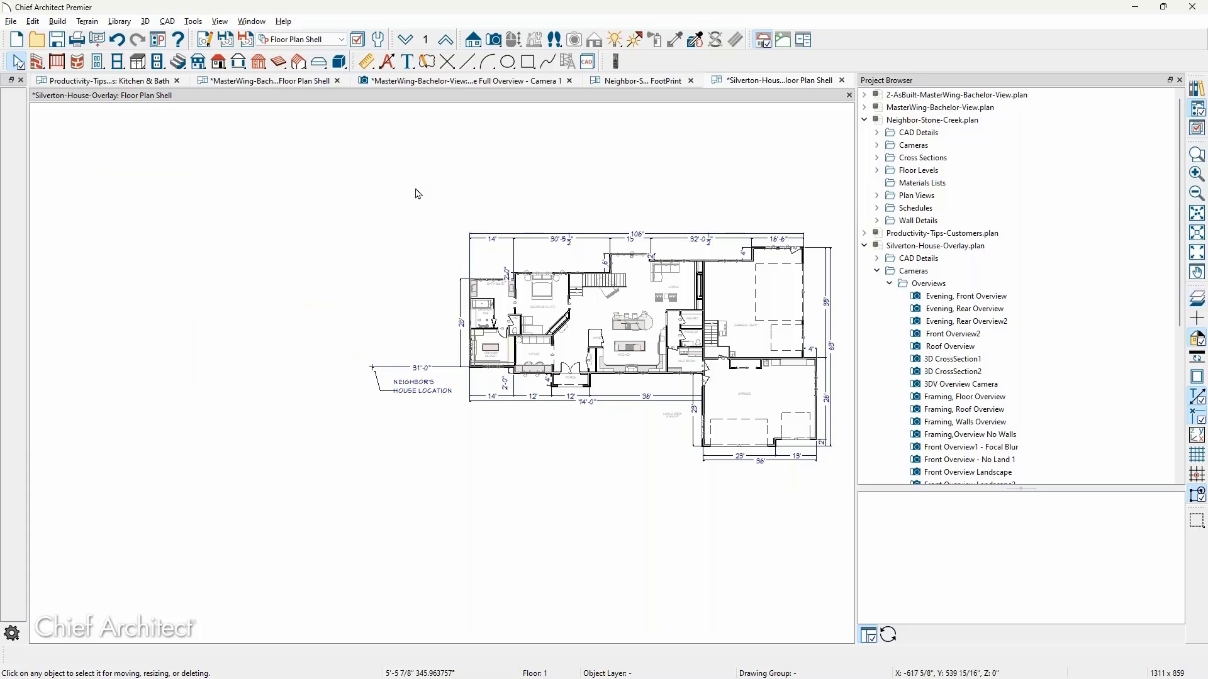
key("F9")
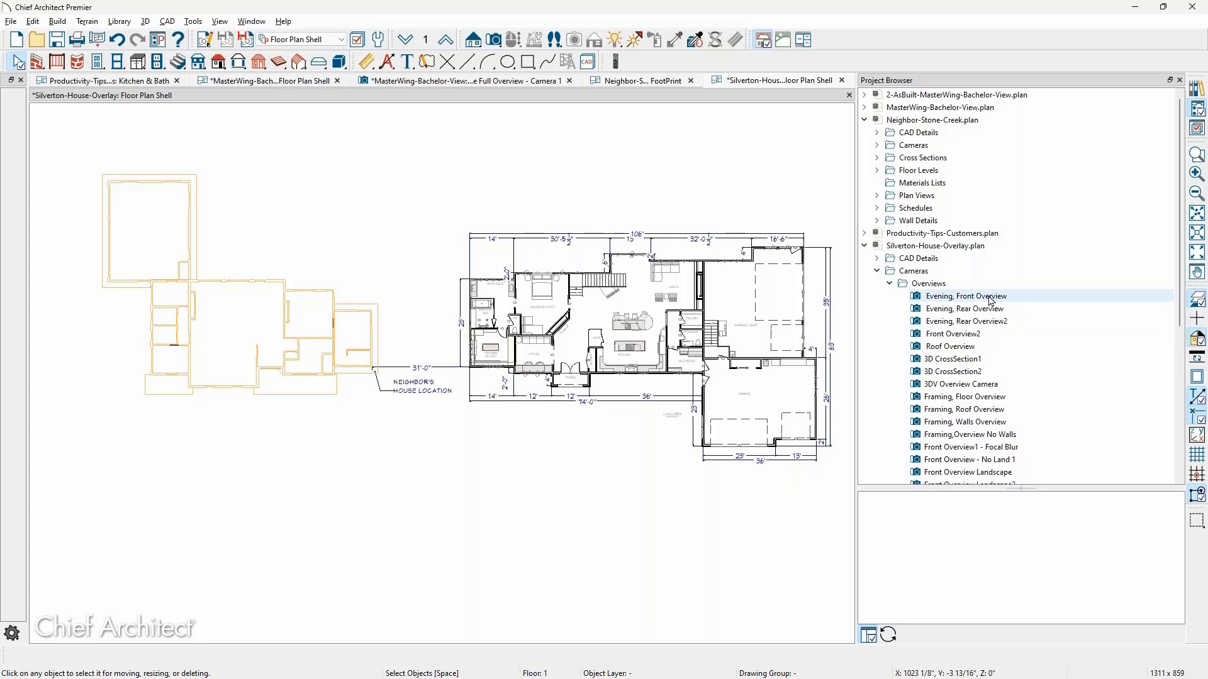
Step: Preview the saved Framing, Floor Overview and Evening, Rear Overview2 cameras of the Silverton plan
left_click(978, 397)
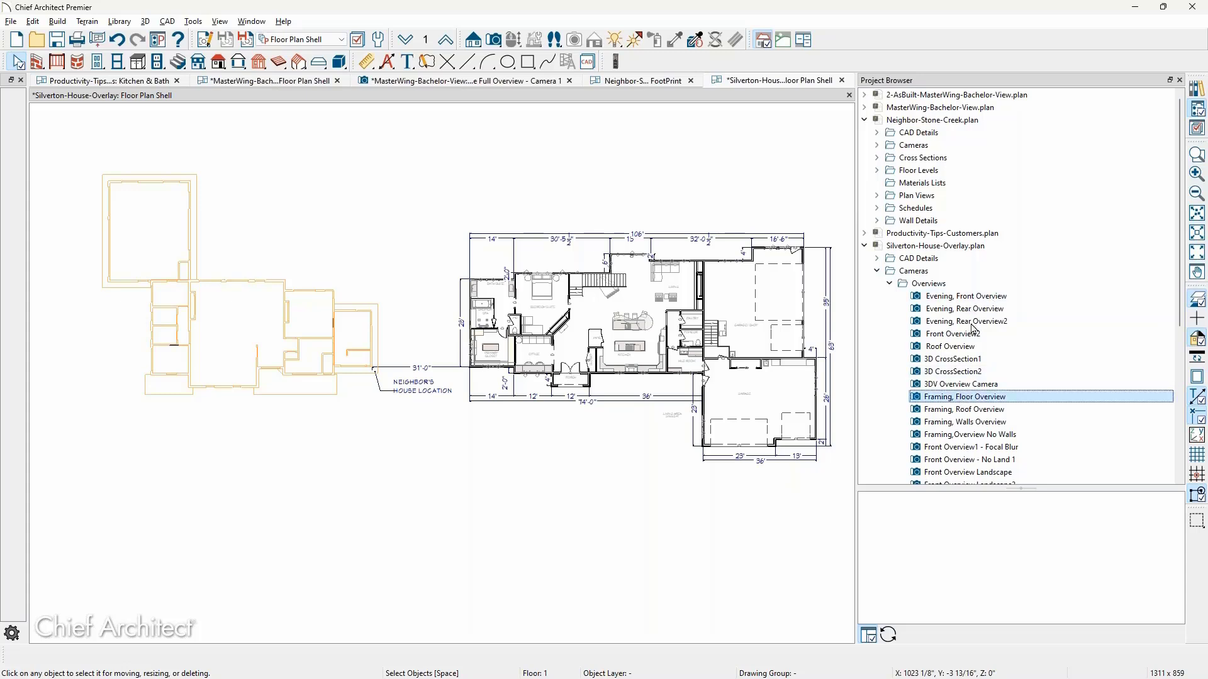
left_click(974, 323)
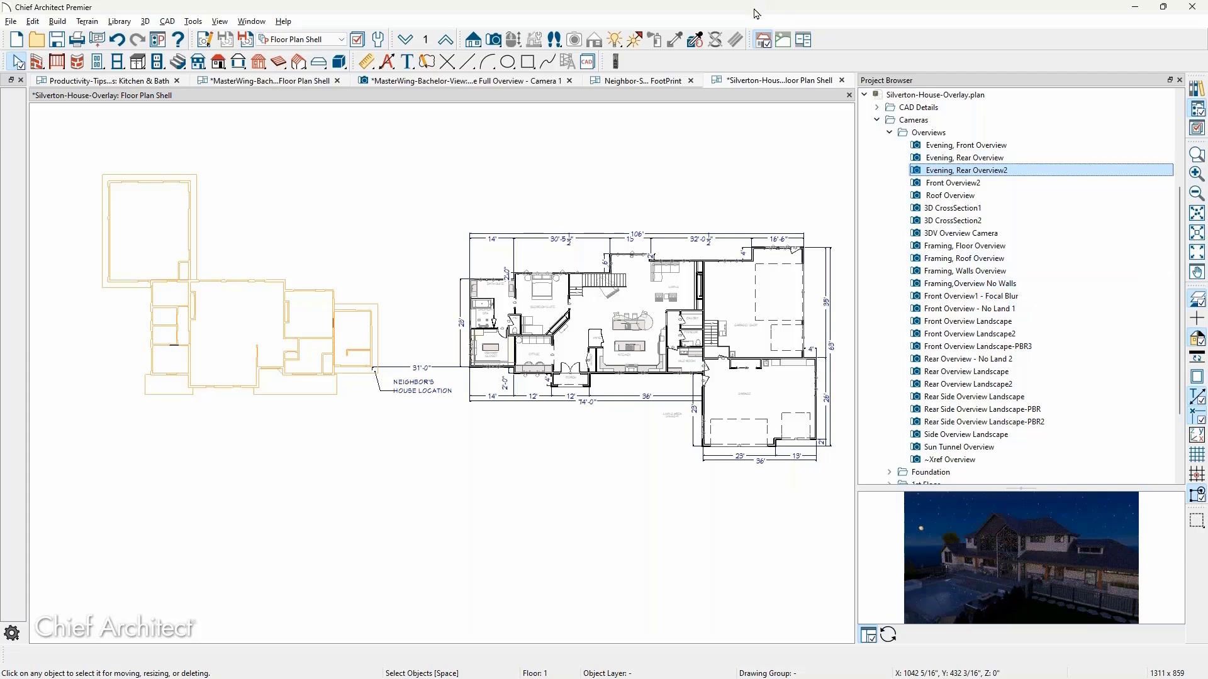
Step: Create a perspective full overview of the Silverton house and orbit it to show the front and garages
left_click(494, 40)
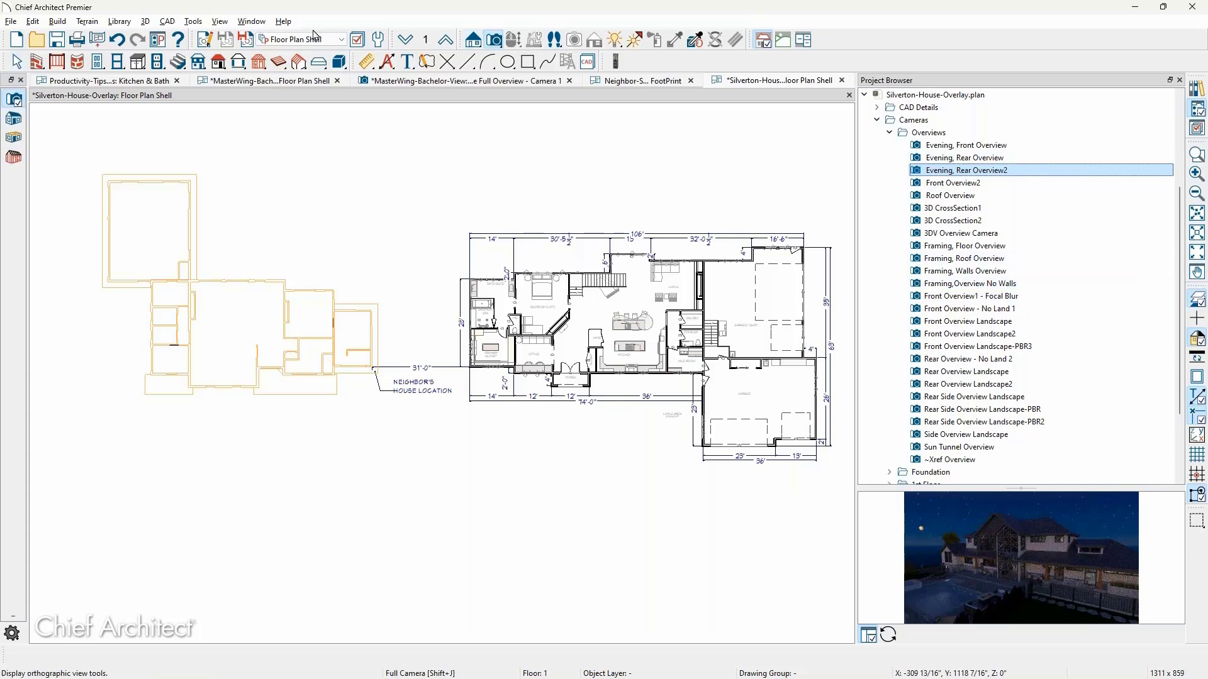
left_click(14, 120)
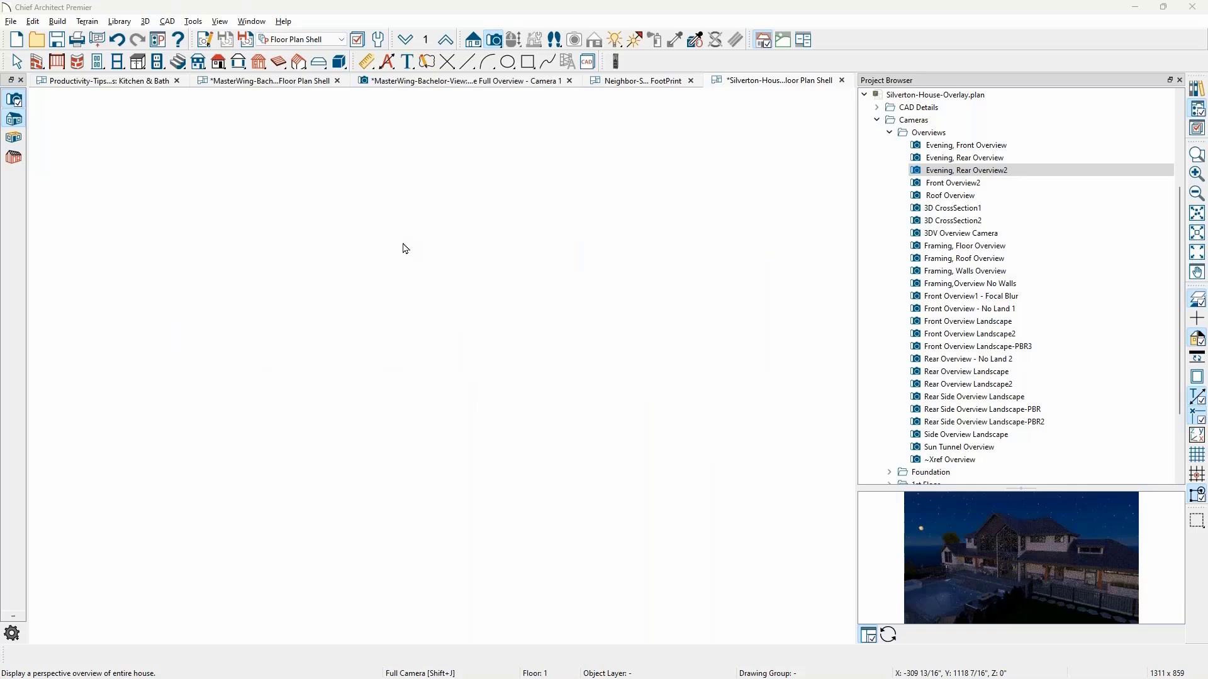
left_click_drag(396, 297, 434, 274)
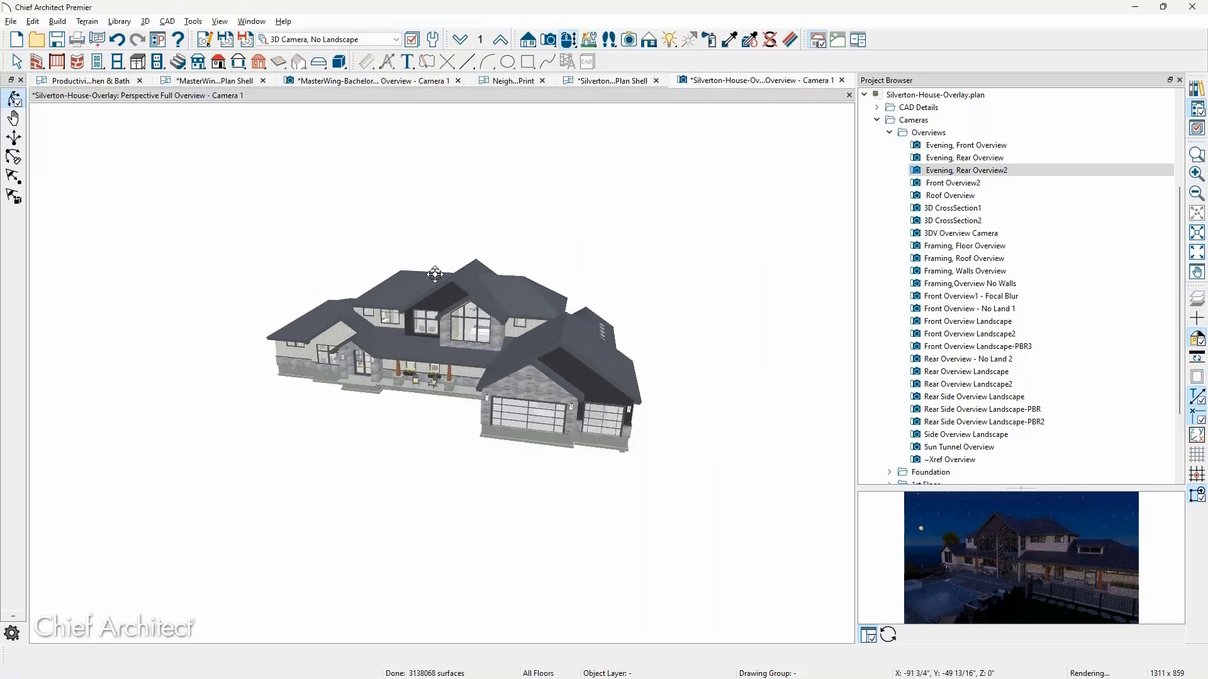
Step: Show the overview with the All Layers ON layer set, and switch it to the 3D Camera layer set
left_click(374, 40)
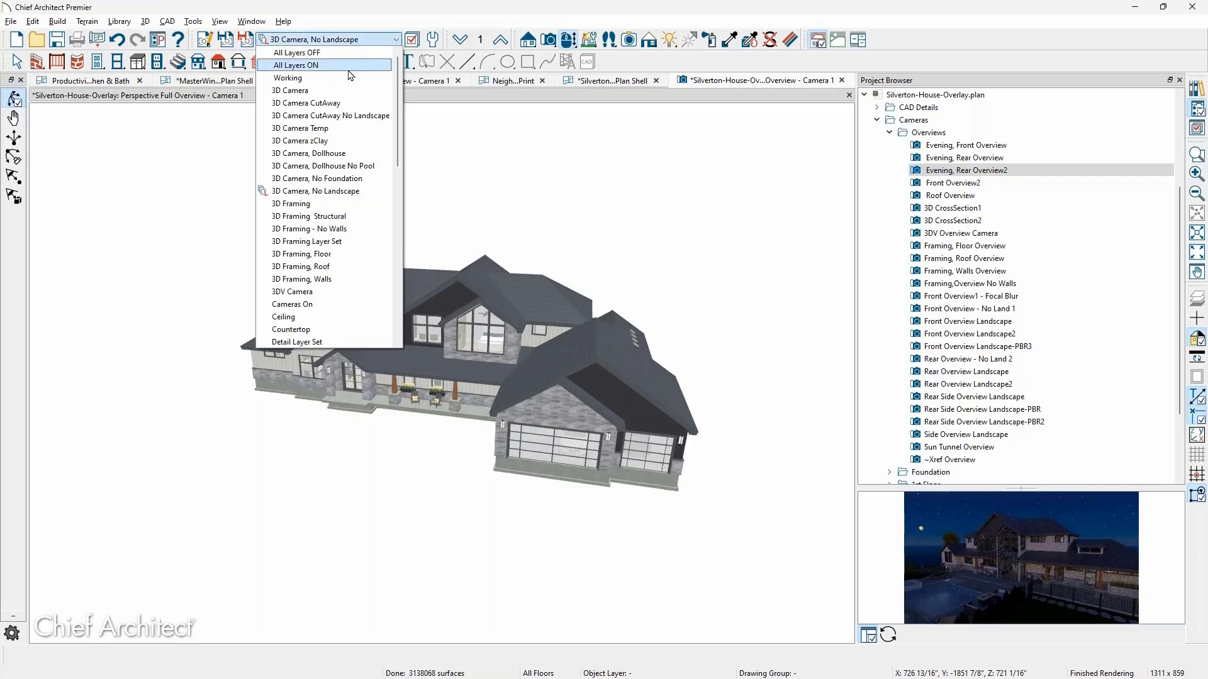
key("Escape")
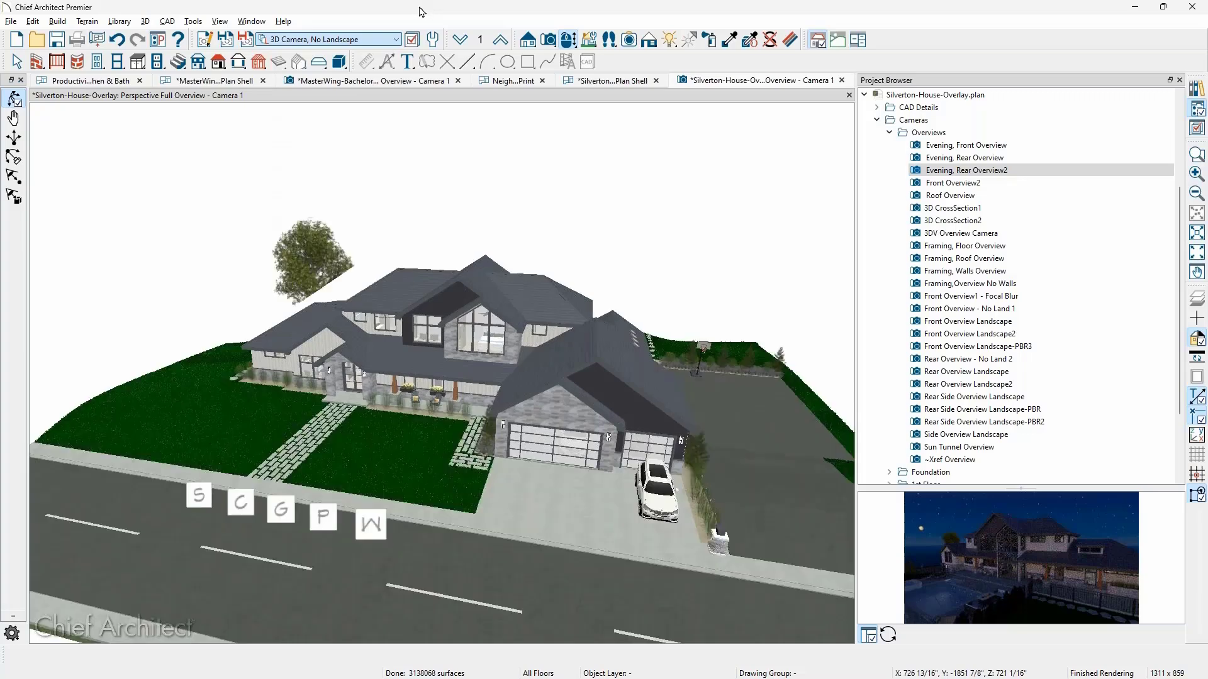
left_click(348, 41)
left_click(345, 41)
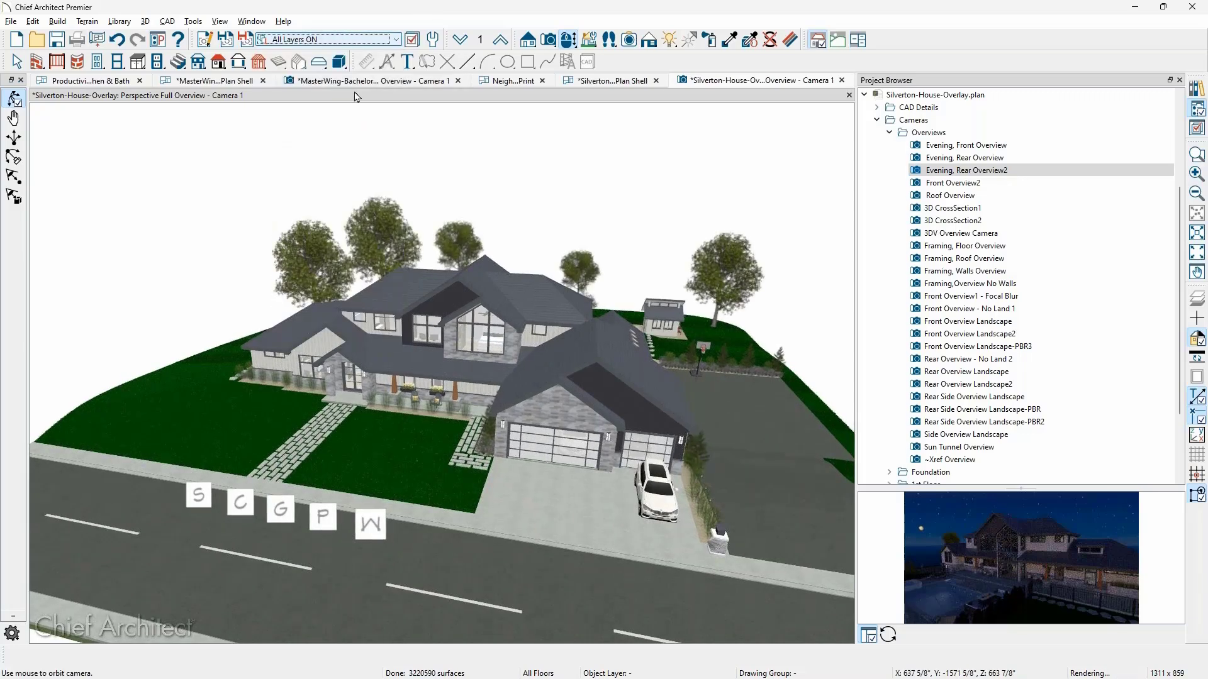
left_click(354, 45)
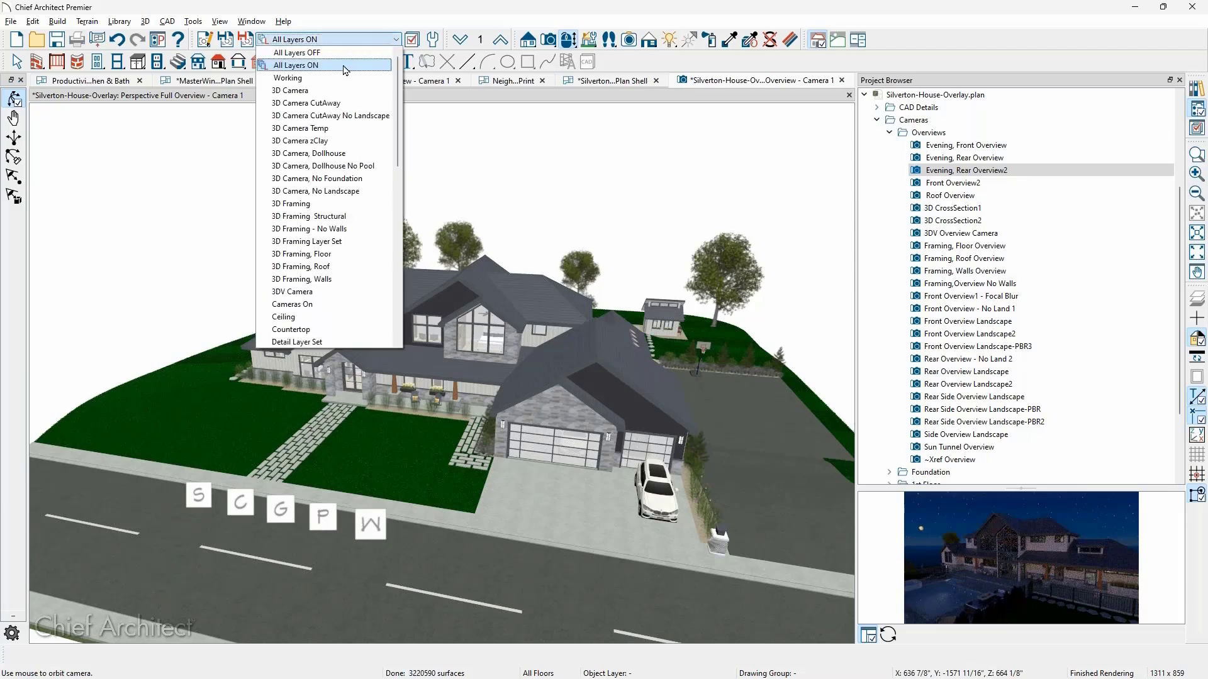
key("Escape")
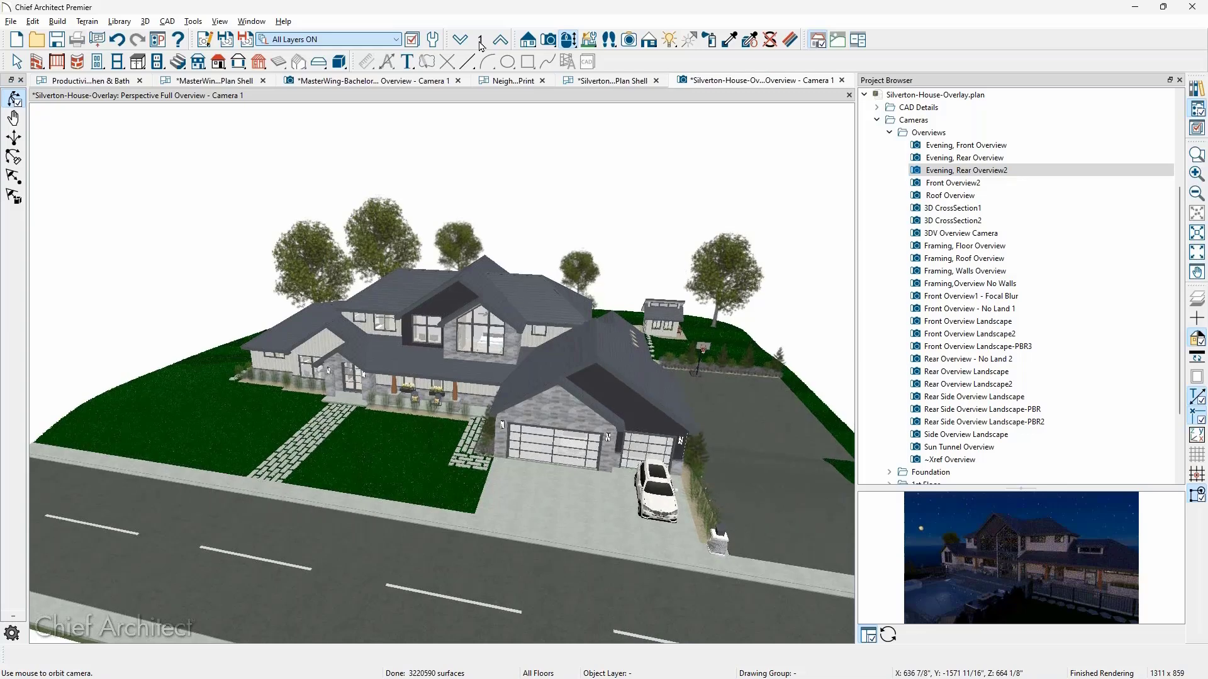
Step: Add the Neighbor-Stone-Creek plan as a second reference model in the 3D overview and inspect both houses from the street
left_click(480, 40)
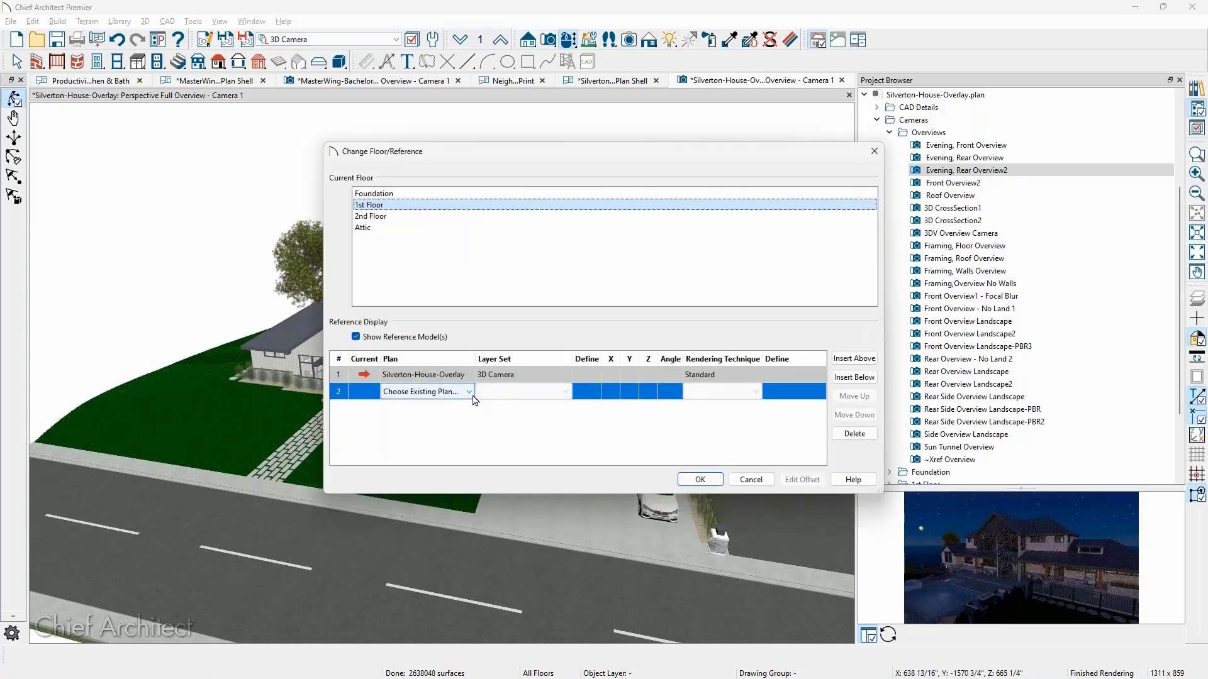
left_click(468, 393)
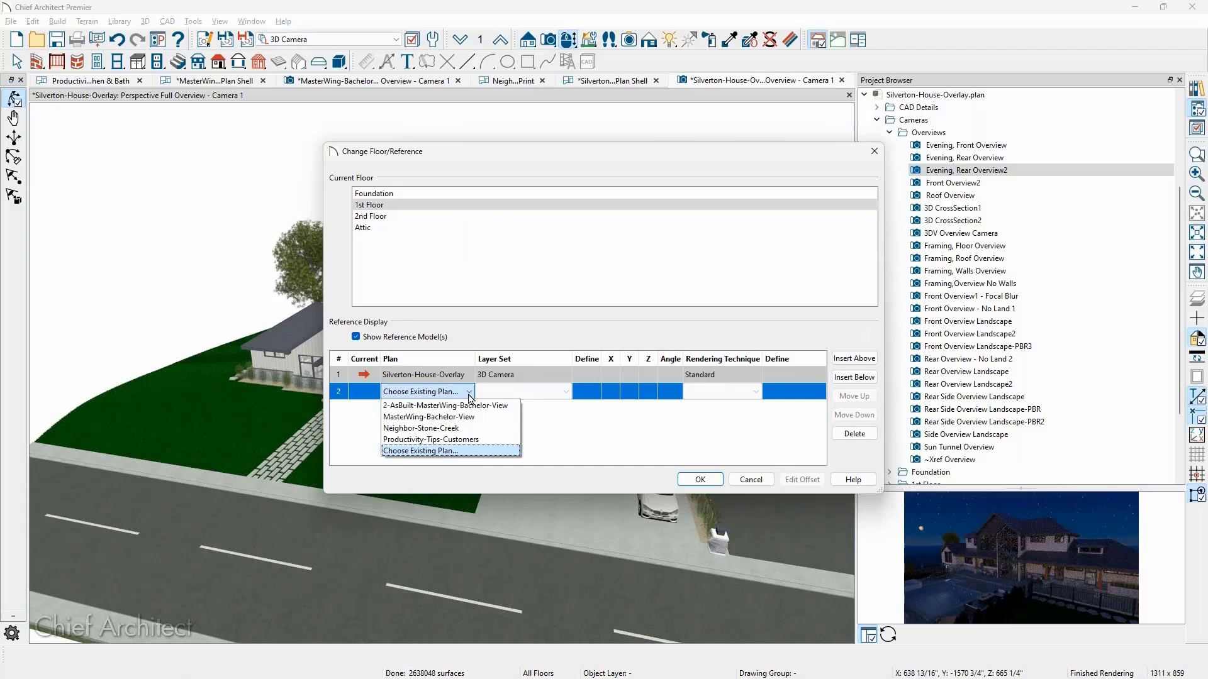
left_click(473, 428)
left_click(692, 483)
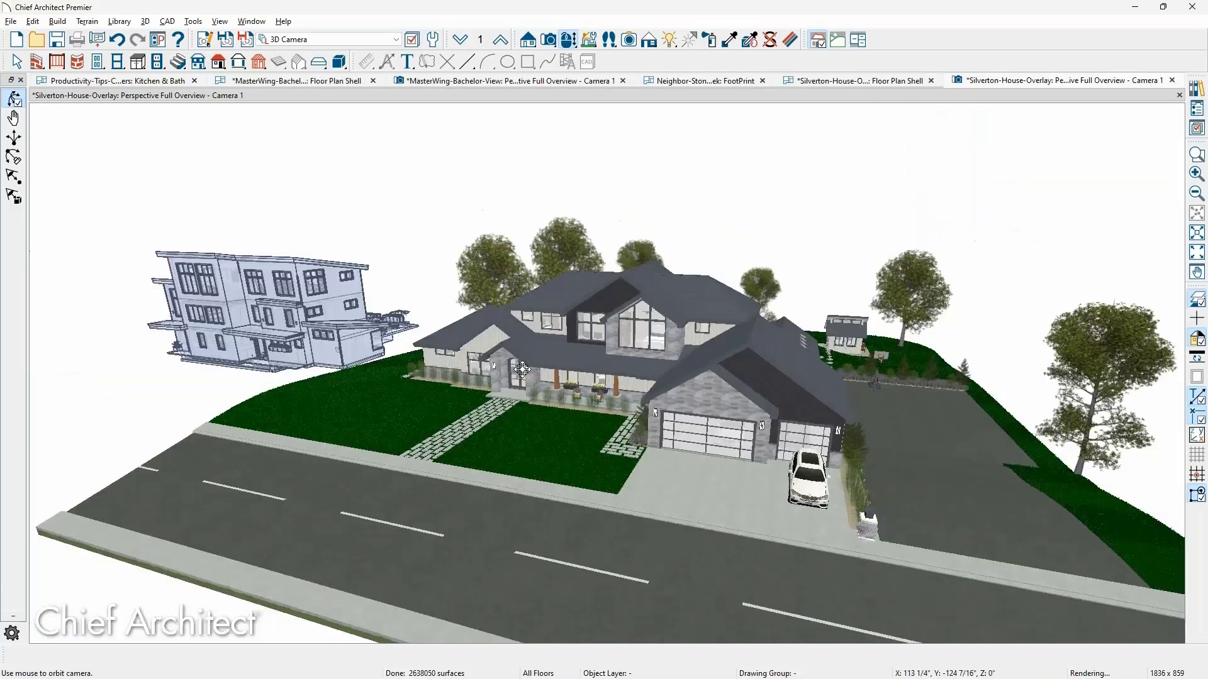
left_click_drag(522, 369, 455, 341)
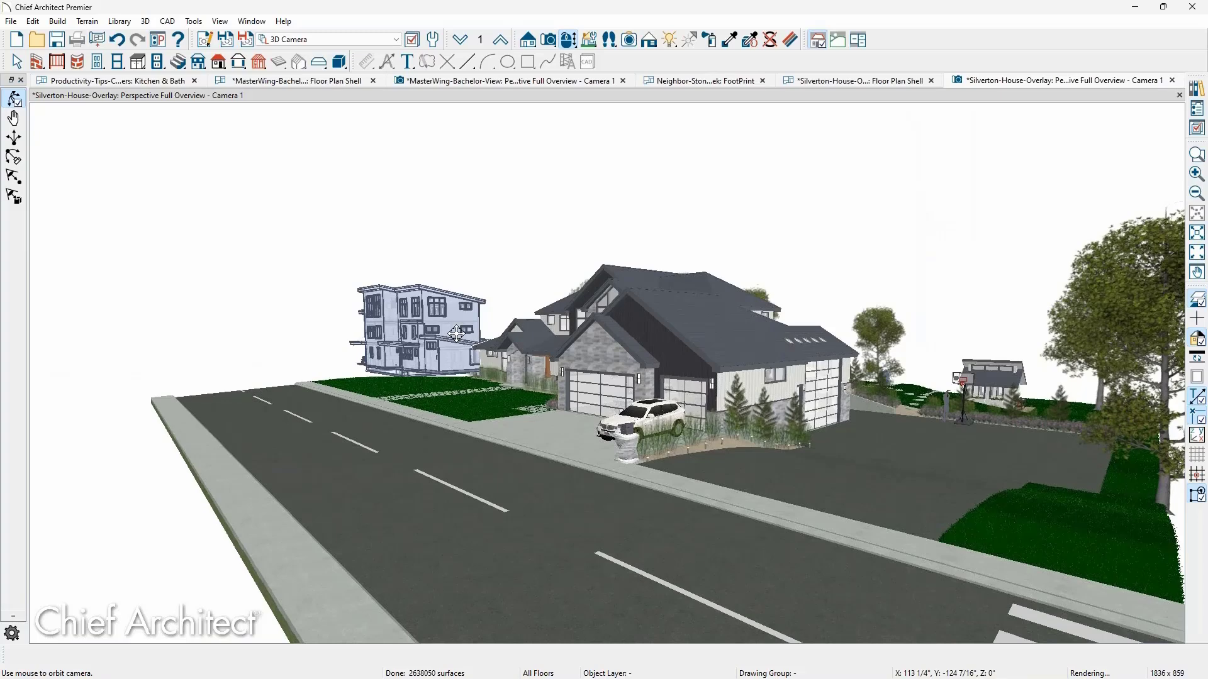
scroll(456, 333, "up", 3)
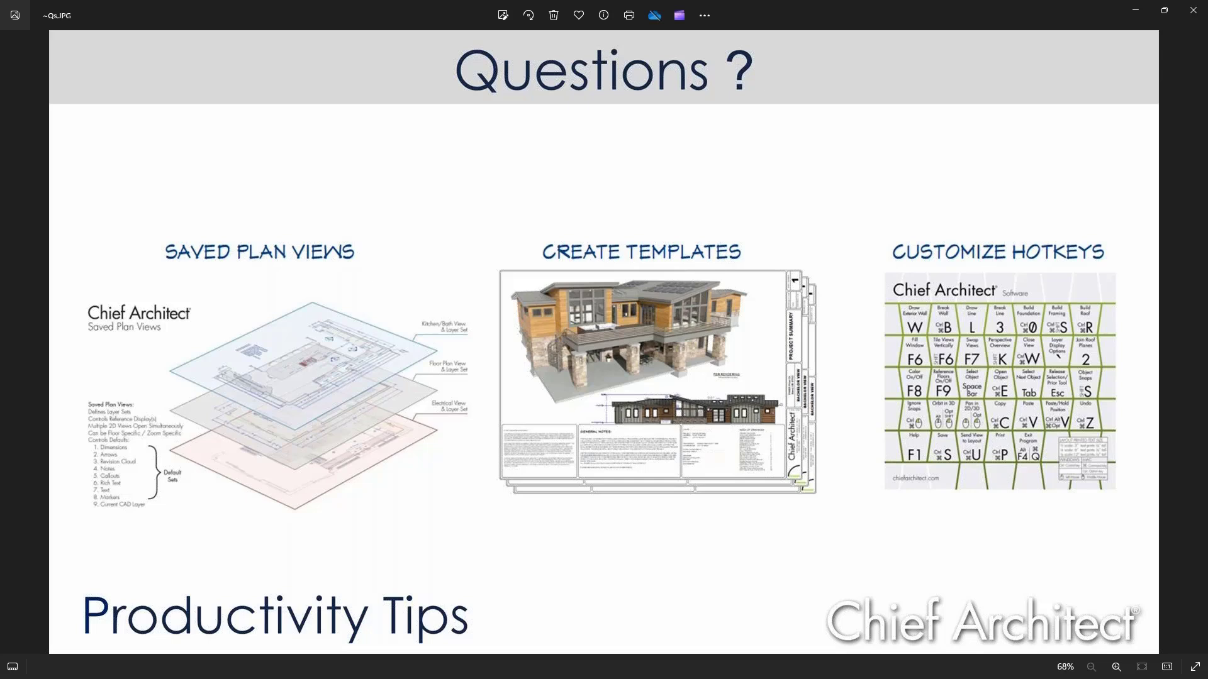
Step: Minimize the Questions slide and close Chief Architect without saving the modified plans
left_click(1135, 10)
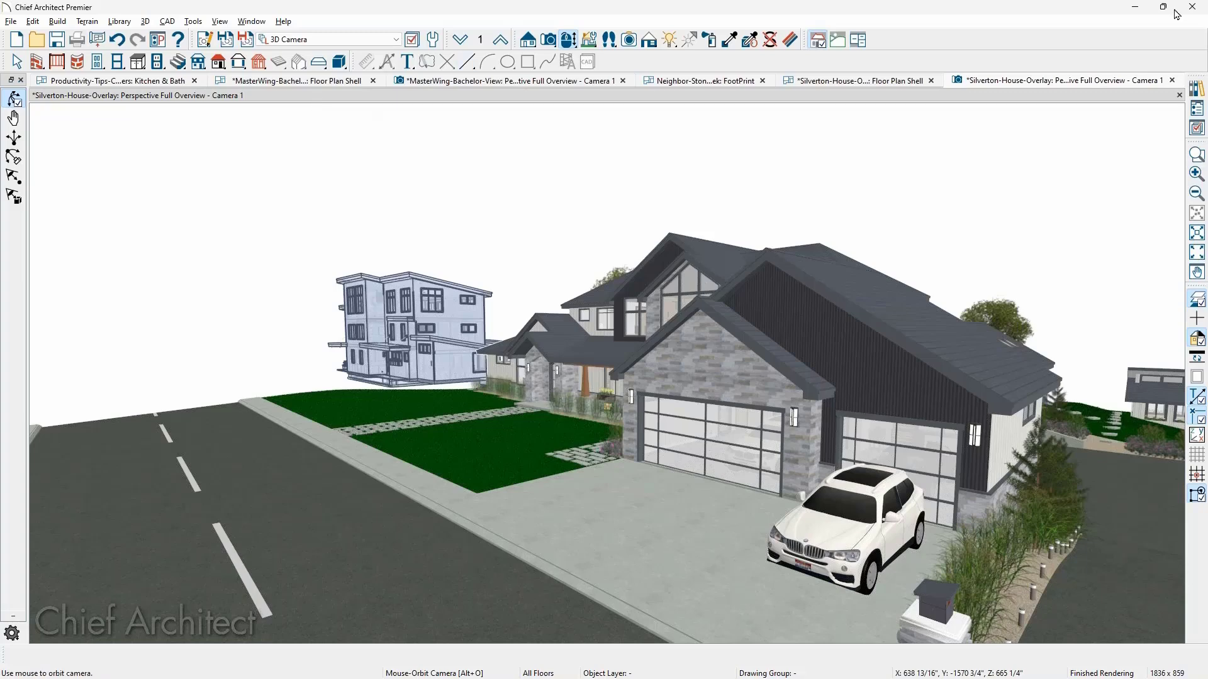
left_click(1193, 9)
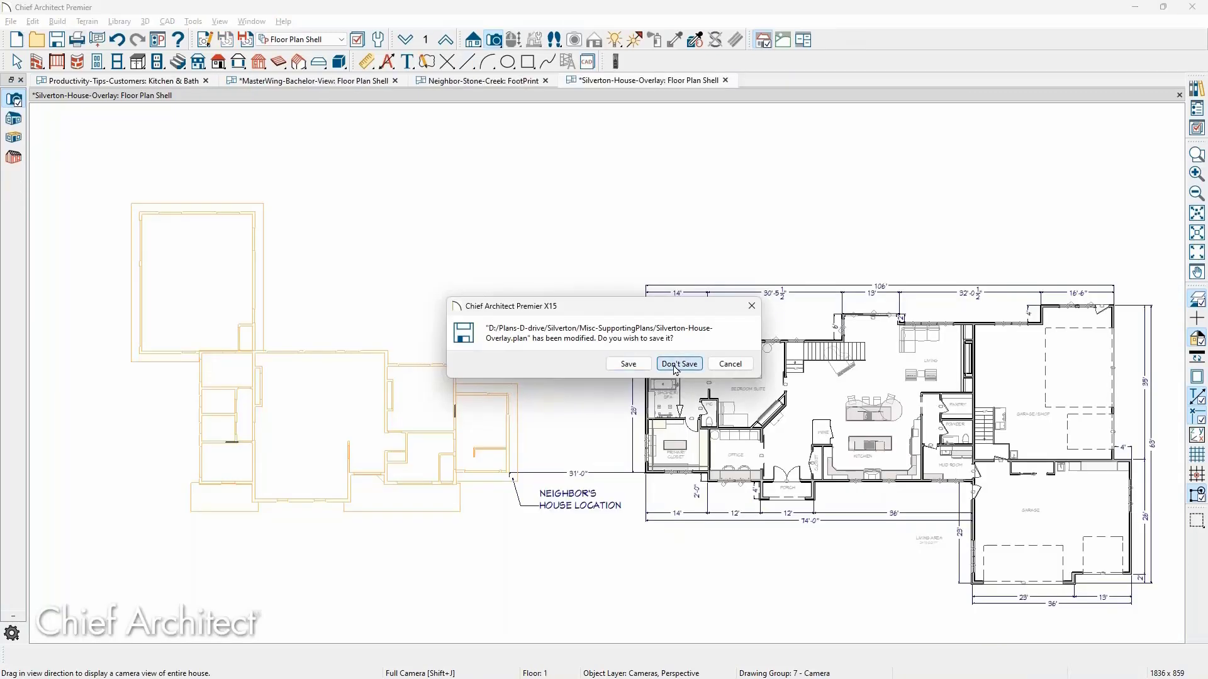
left_click(675, 370)
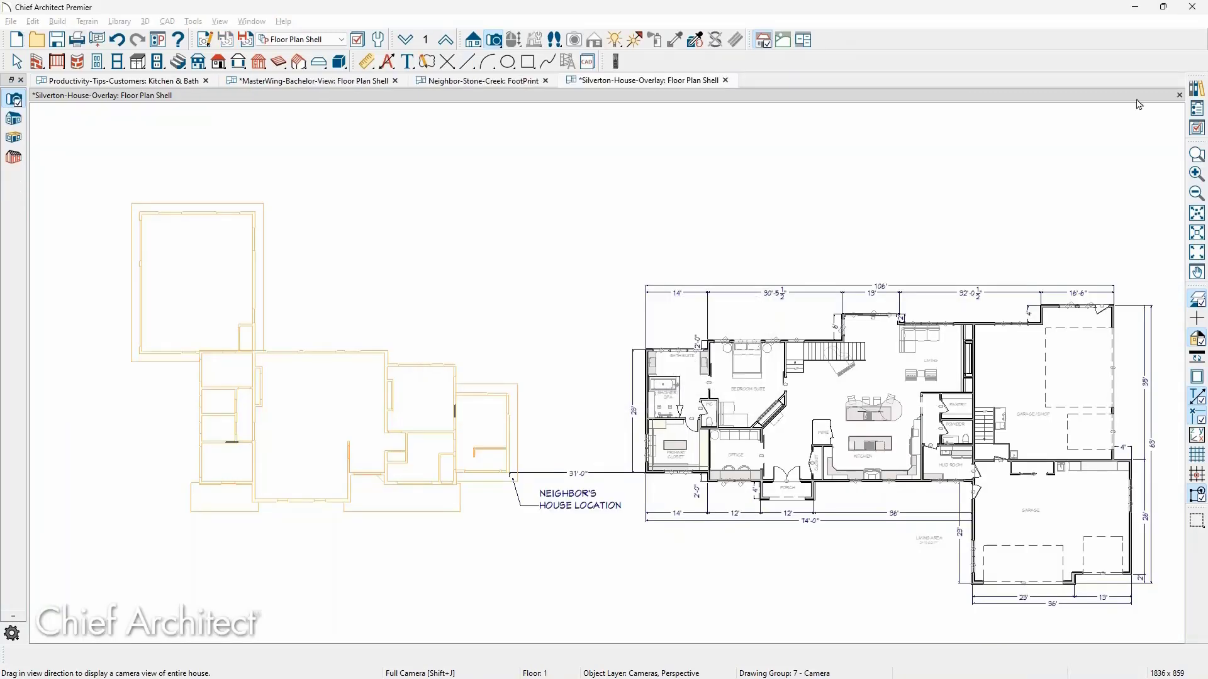
left_click(679, 363)
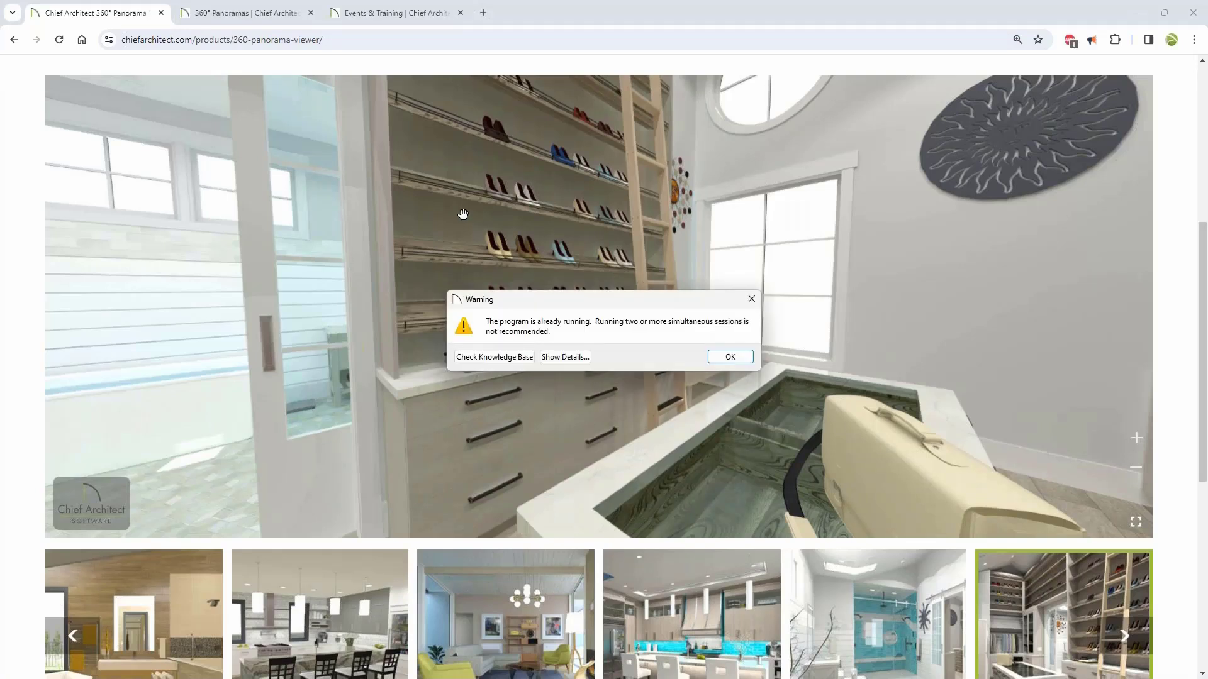
Step: Start Chief Architect again, accept the simultaneous-session warning, and open the recent file MasterWing-Bachelor-View.plan
left_click(724, 357)
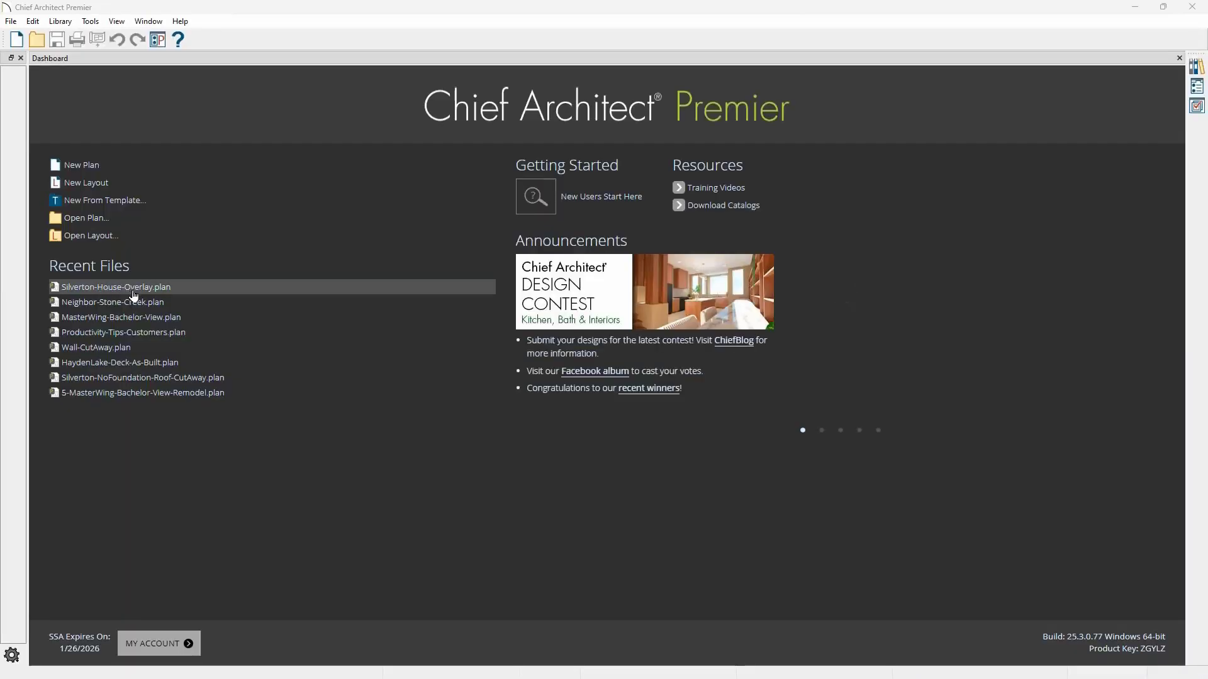
left_click(178, 321)
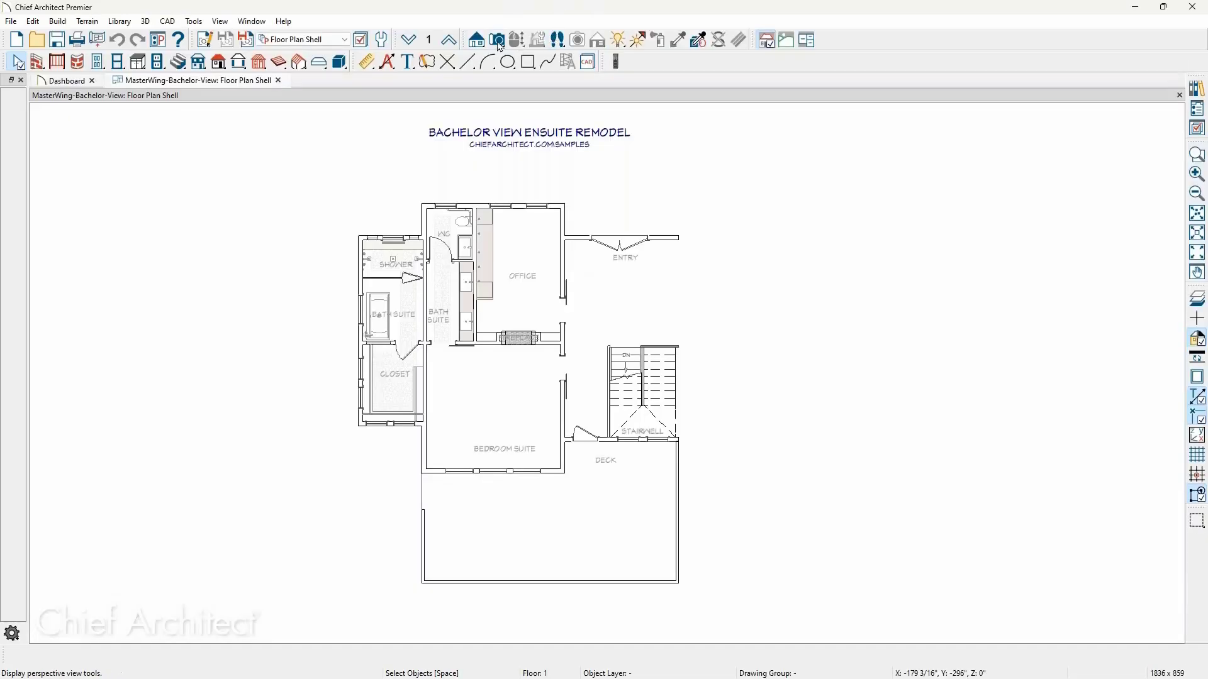
Step: Create a perspective floor overview of the Bachelor View plan and frame it closely from the stairwell and entry side
left_click(497, 41)
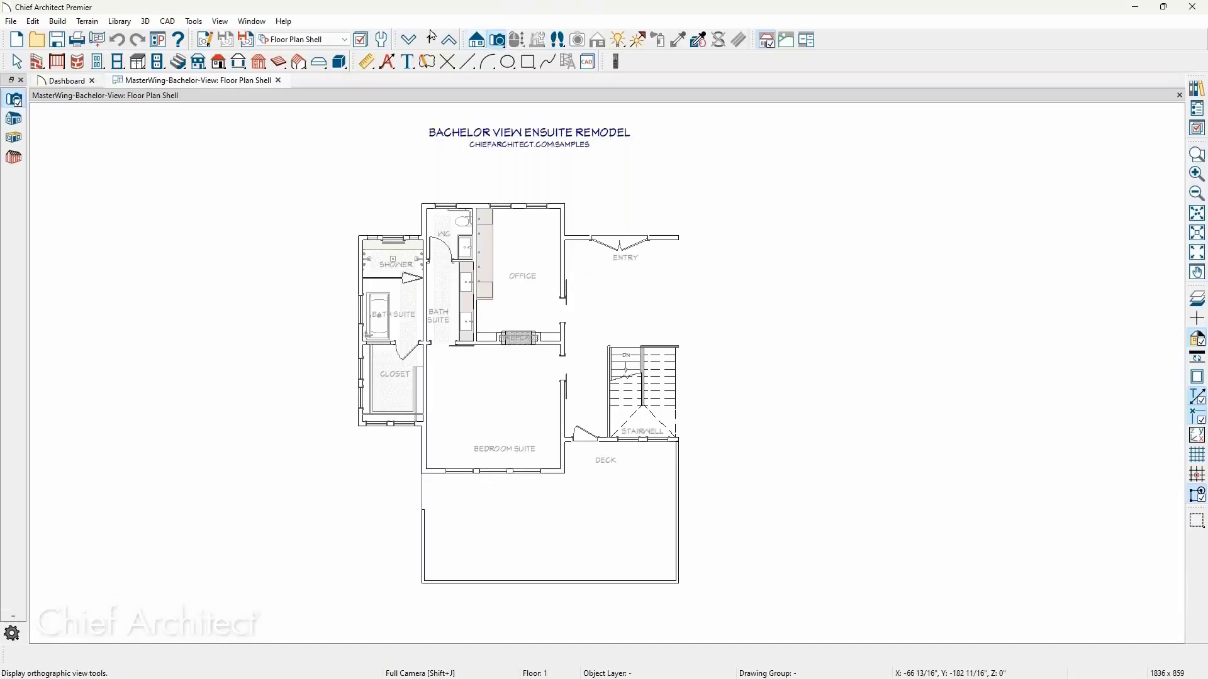
left_click(722, 276)
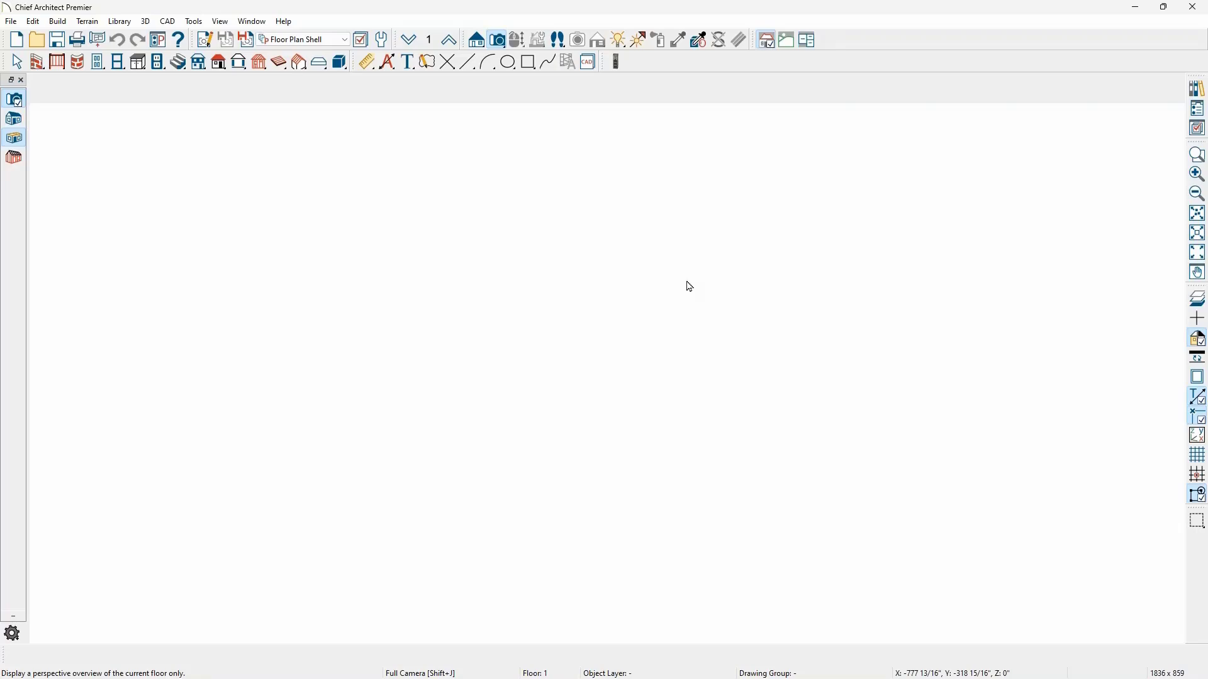
left_click_drag(598, 279, 697, 331)
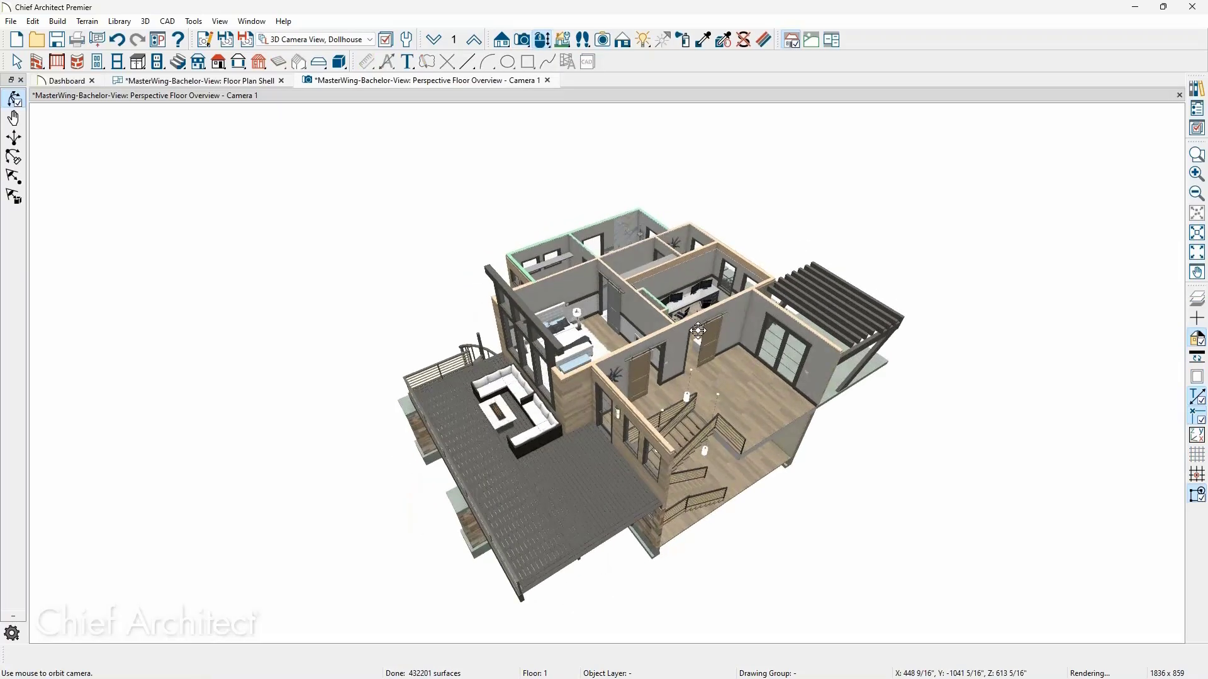
scroll(697, 330, "up", 8)
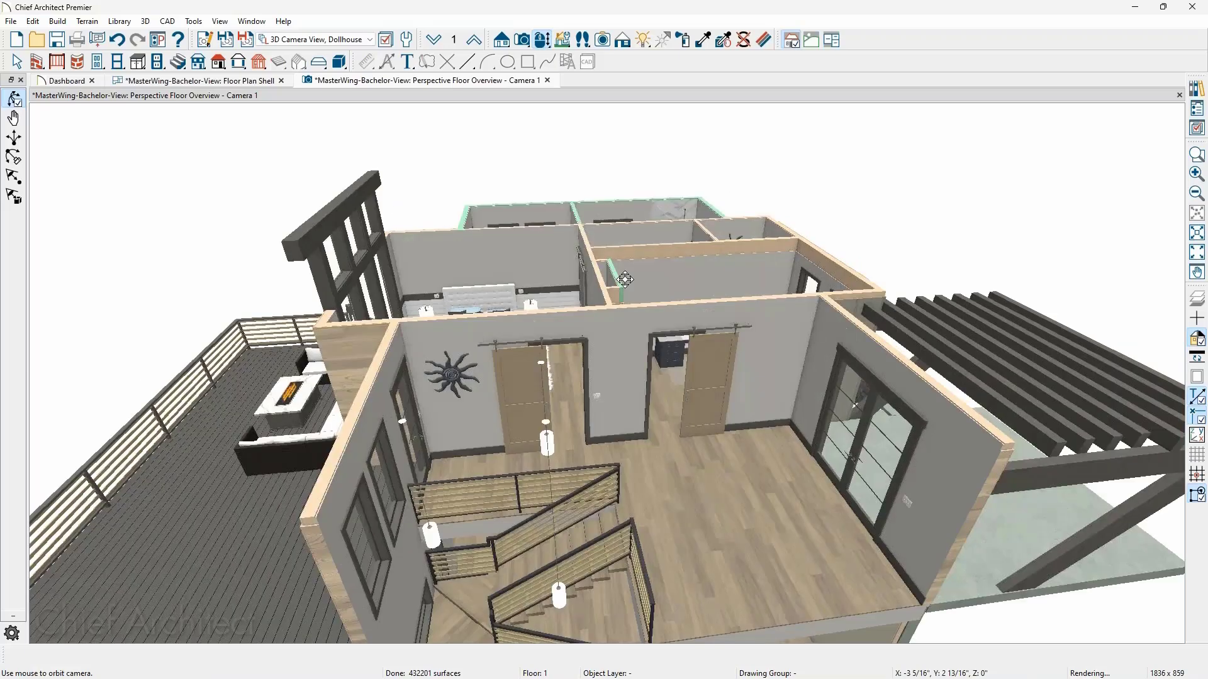
left_click_drag(625, 279, 609, 303)
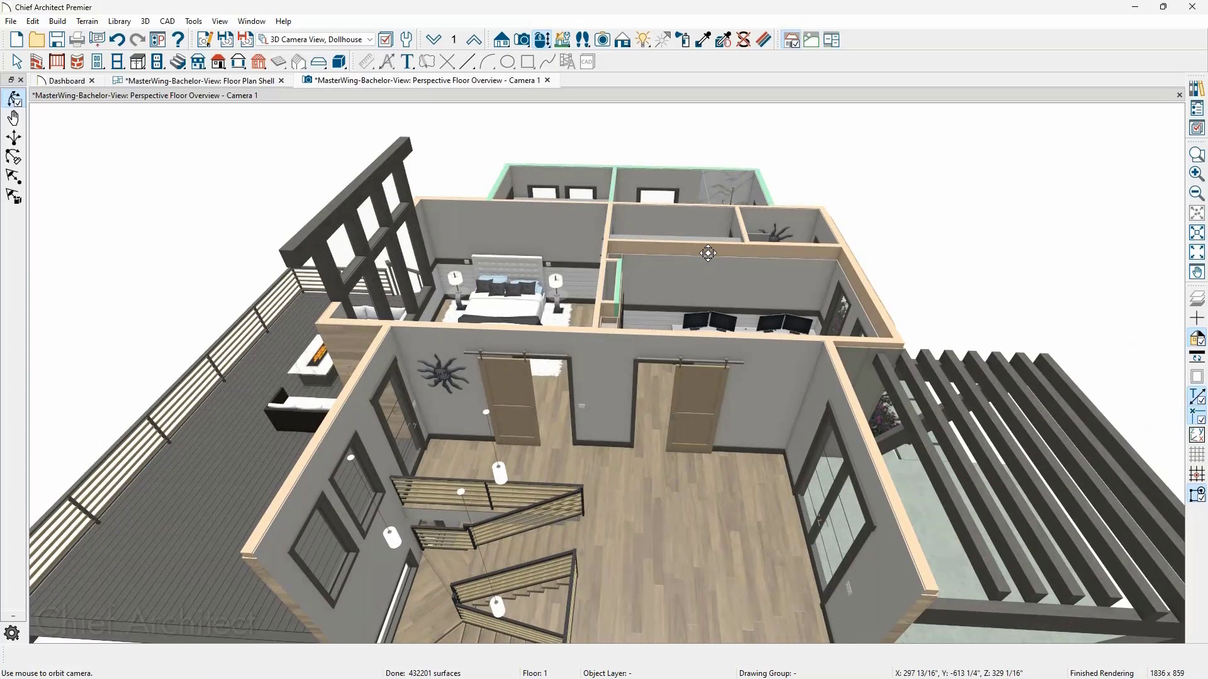
left_click_drag(708, 253, 672, 262)
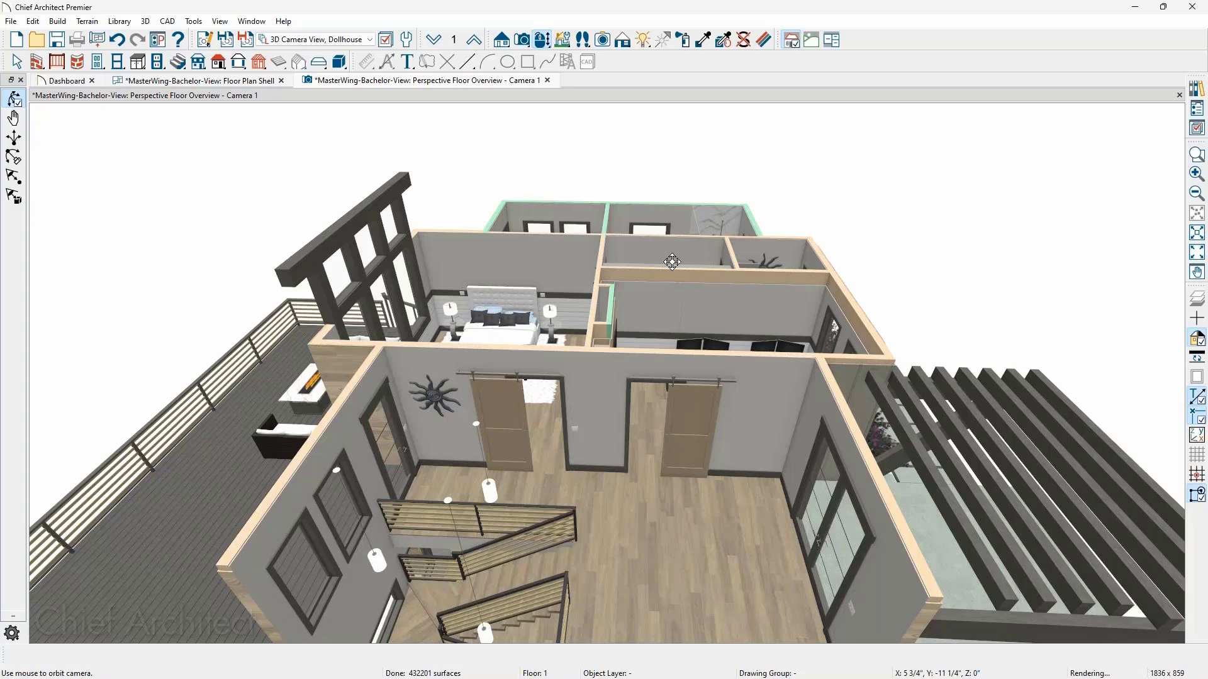
scroll(673, 261, "up", 2)
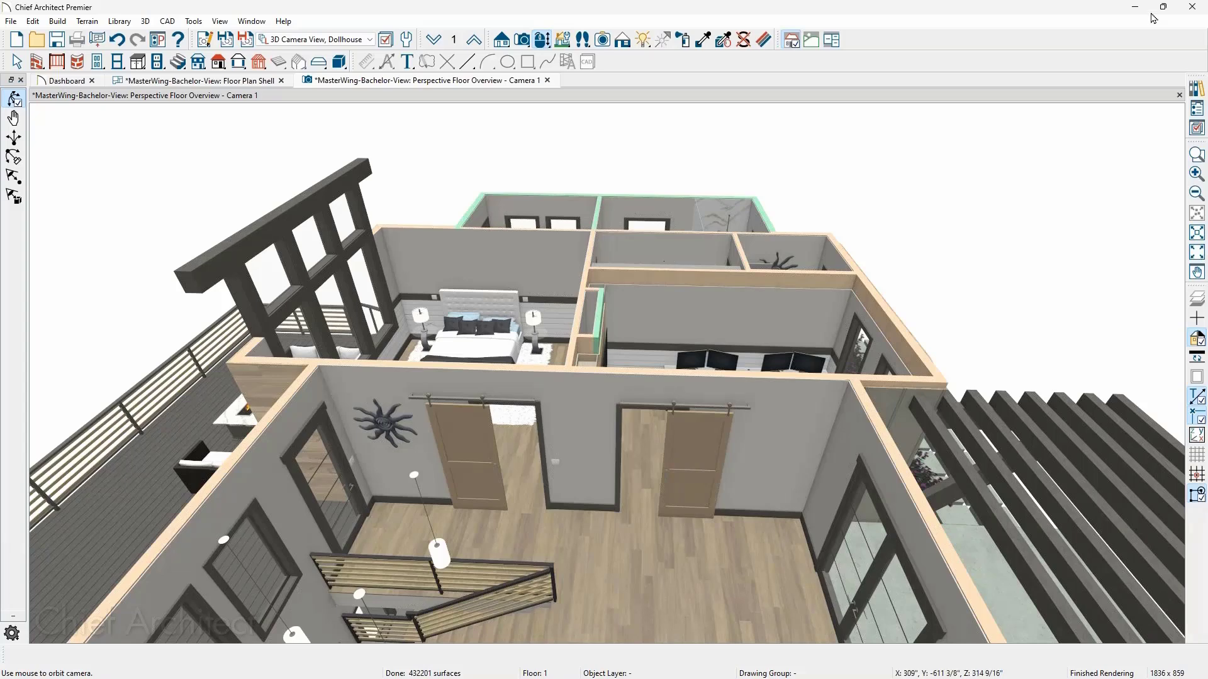
Step: Pick HC-1 castleton mist from the Benjamin Moore Paints manufacturer catalog in the library as the paint material
left_click(1195, 97)
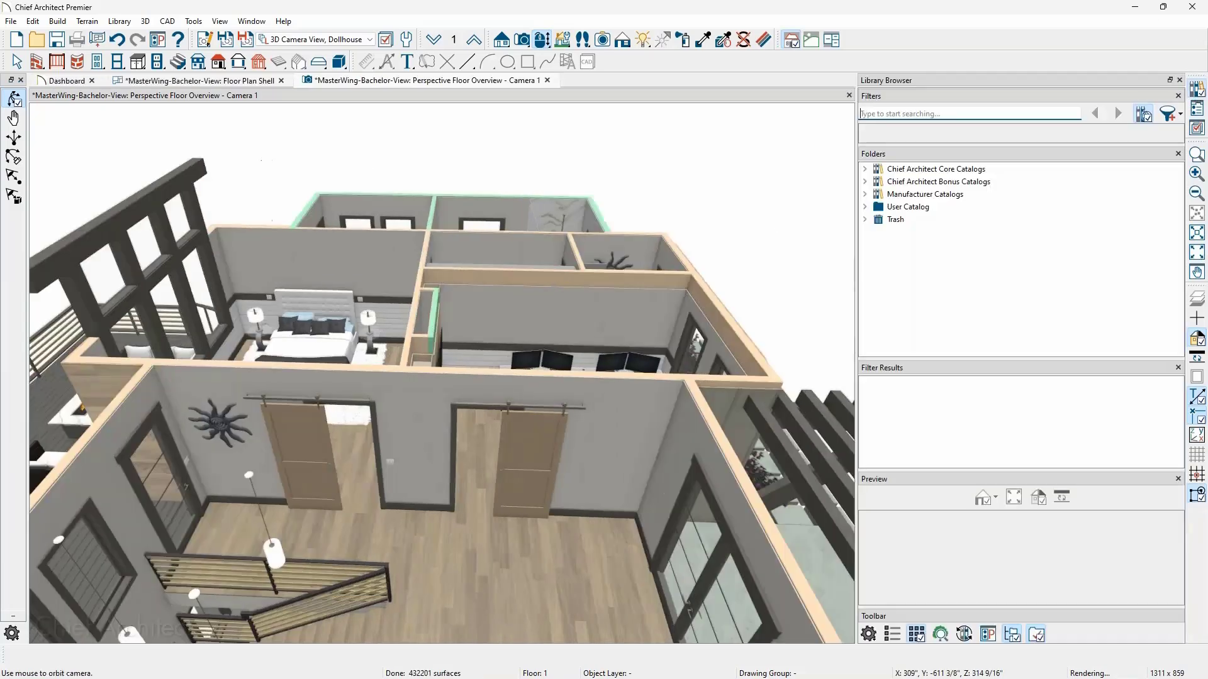
left_click(865, 194)
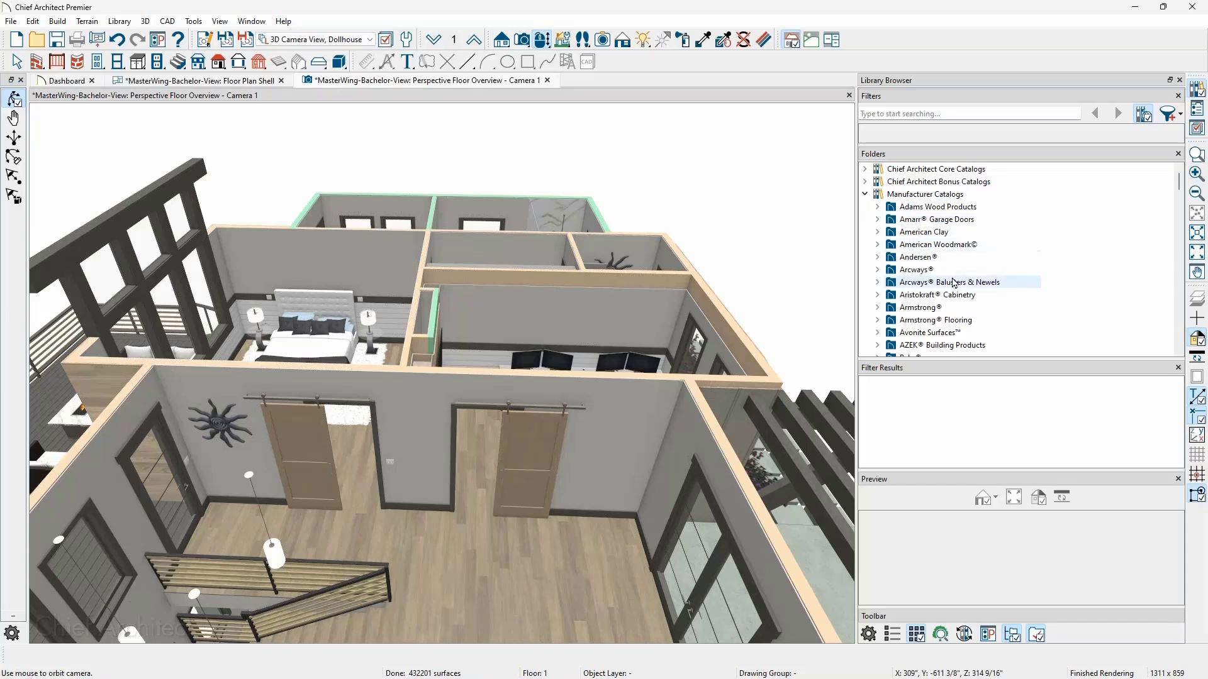
scroll(943, 283, "down", 4)
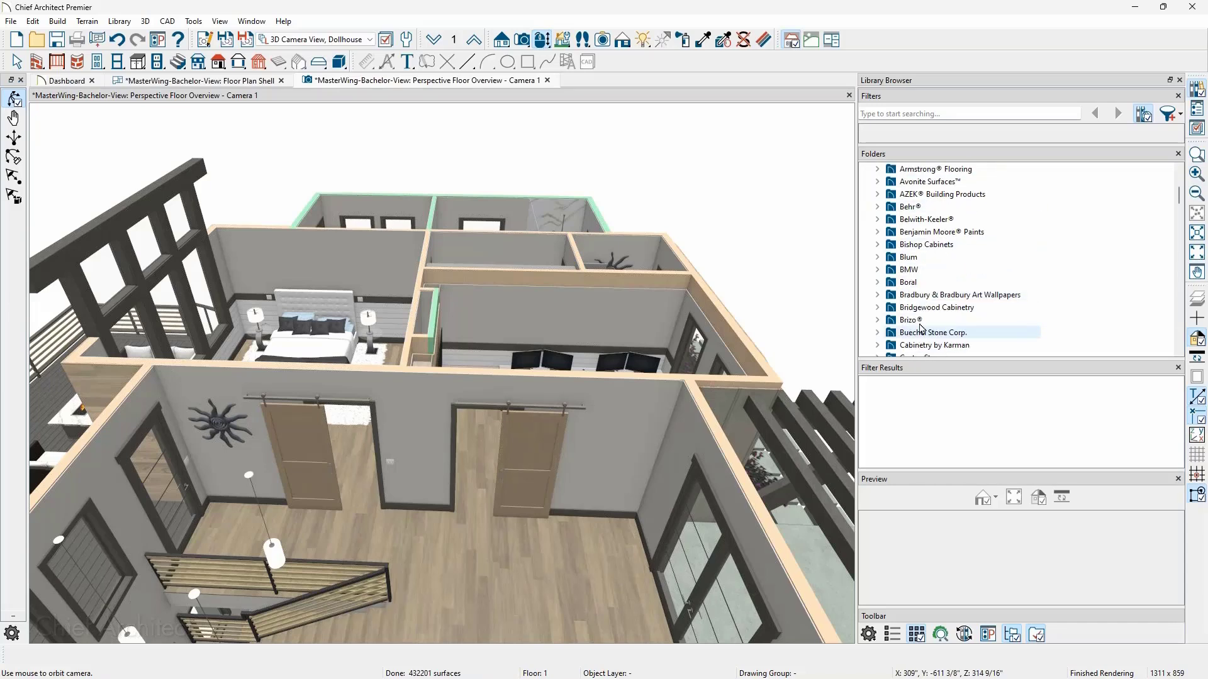
scroll(920, 309, "down", 1)
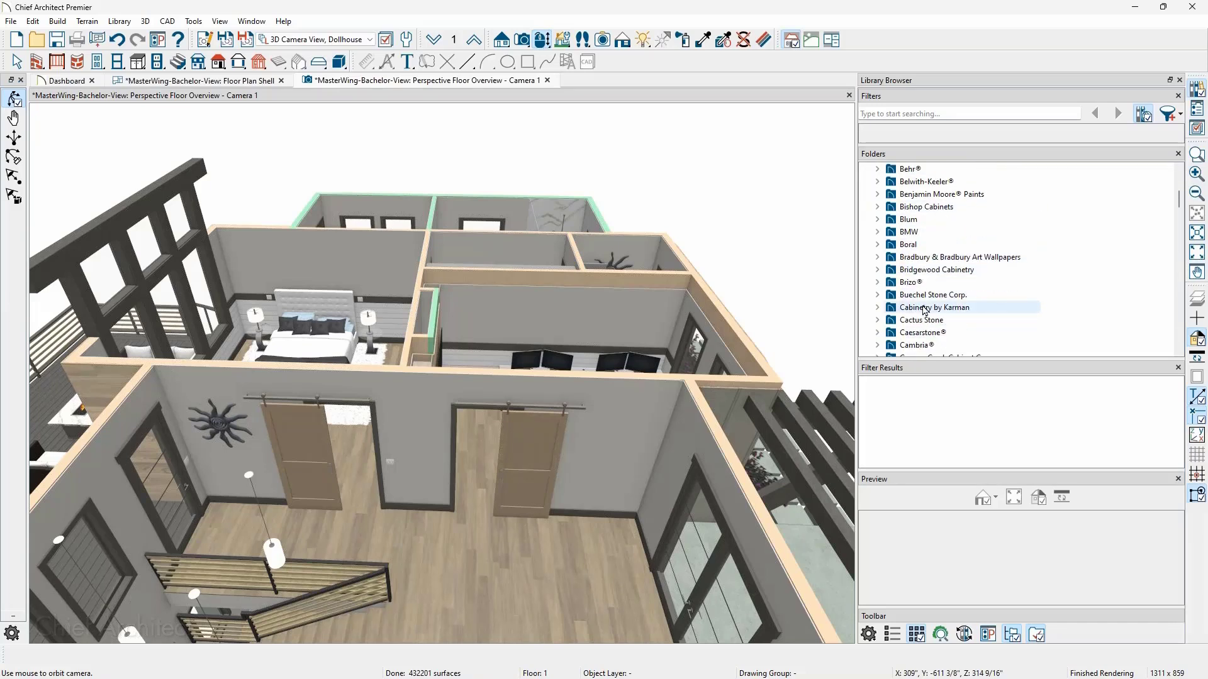
left_click(921, 194)
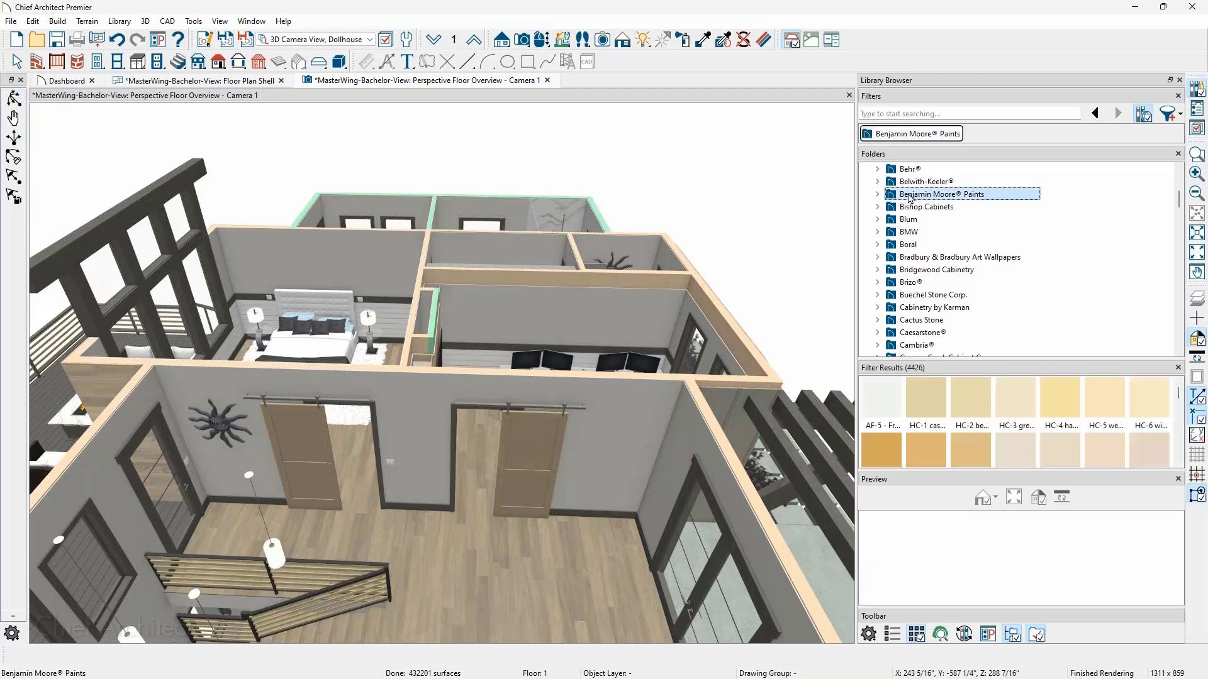
left_click(931, 410)
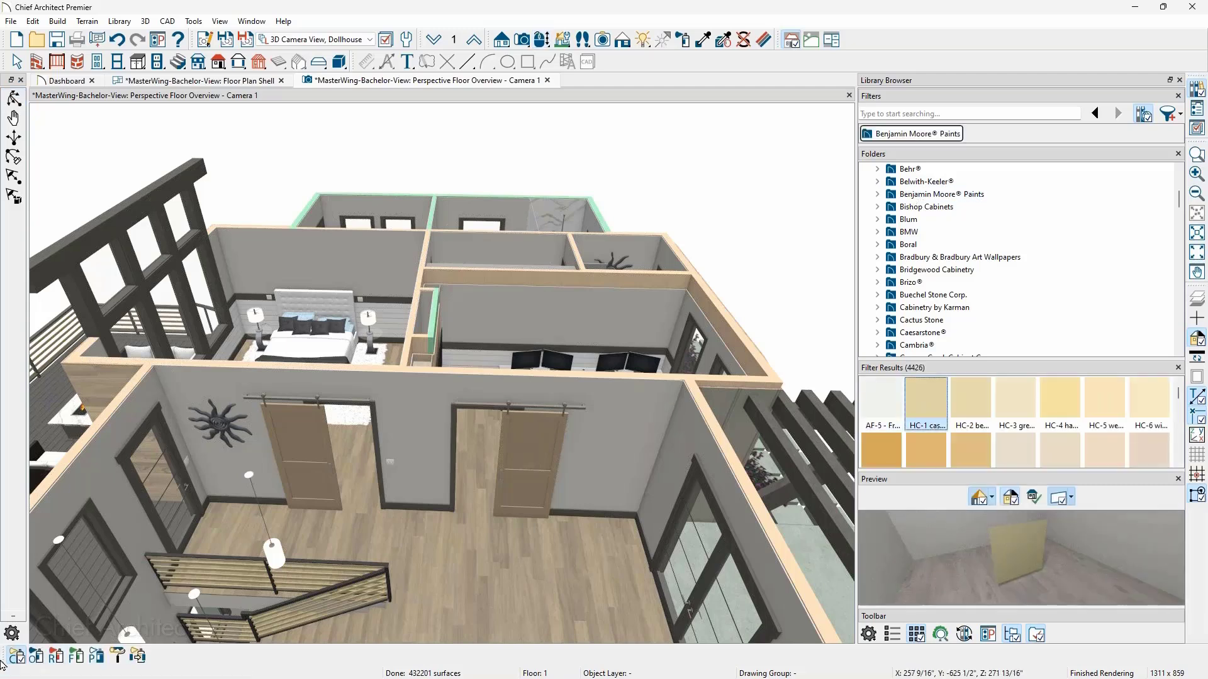
Step: Paint the interior wall with the two barn doors and both wall sections behind the bed with HC-1 castleton mist
left_click(443, 415)
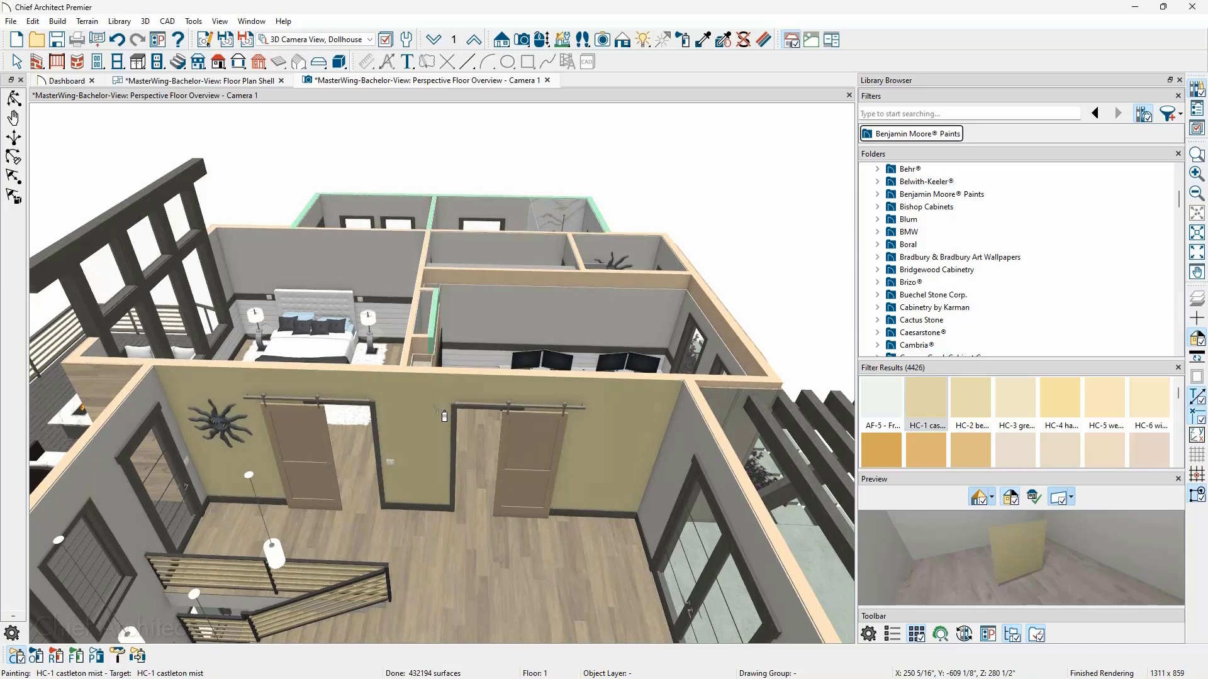
left_click(356, 257)
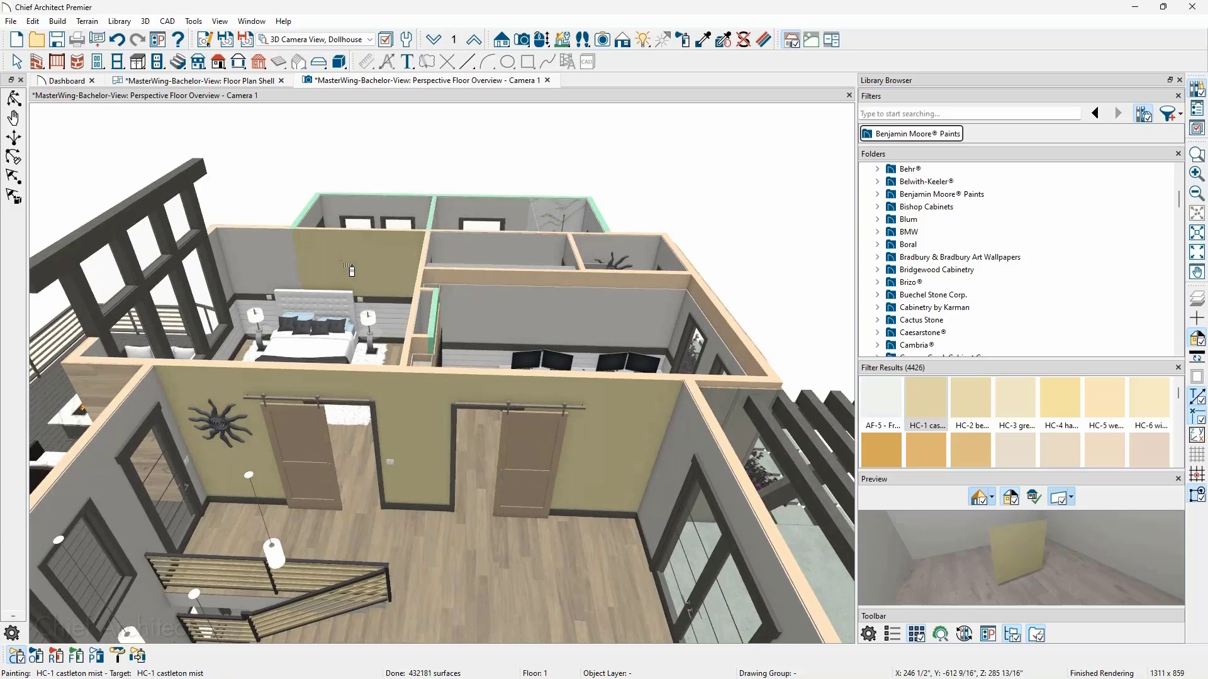
left_click(285, 256)
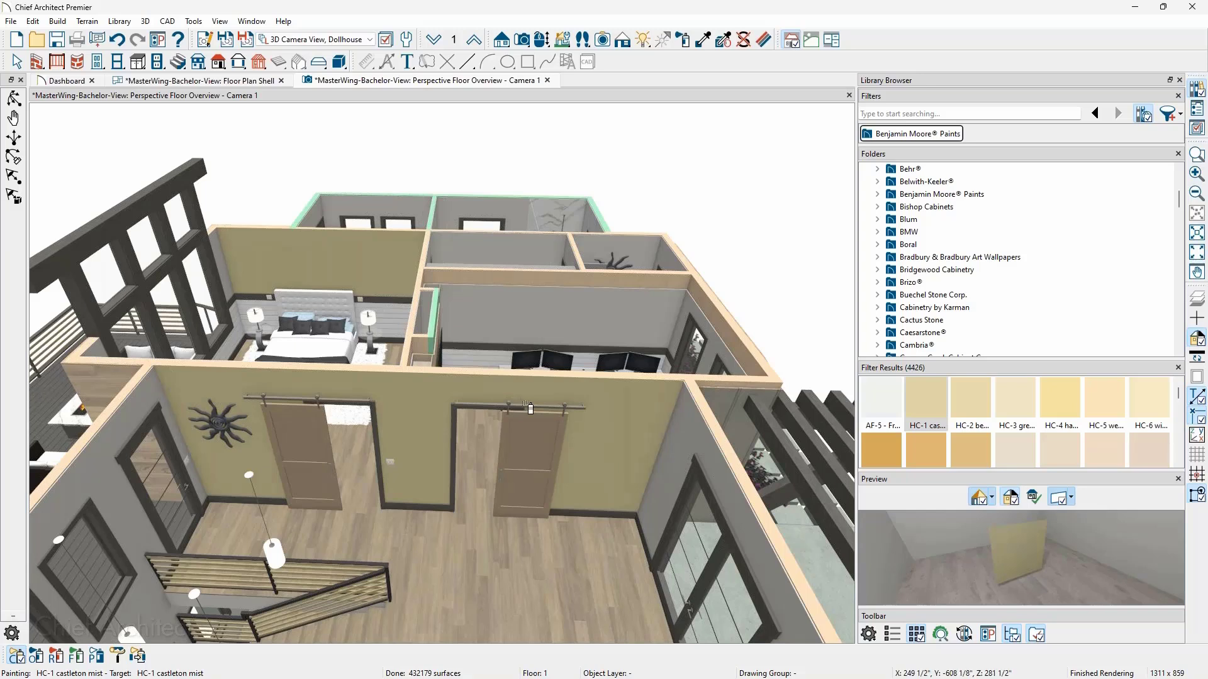
Step: Examine the Interior-6 wall type definition and its layer materials for the wall with the barn doors
key("space")
left_click(622, 437)
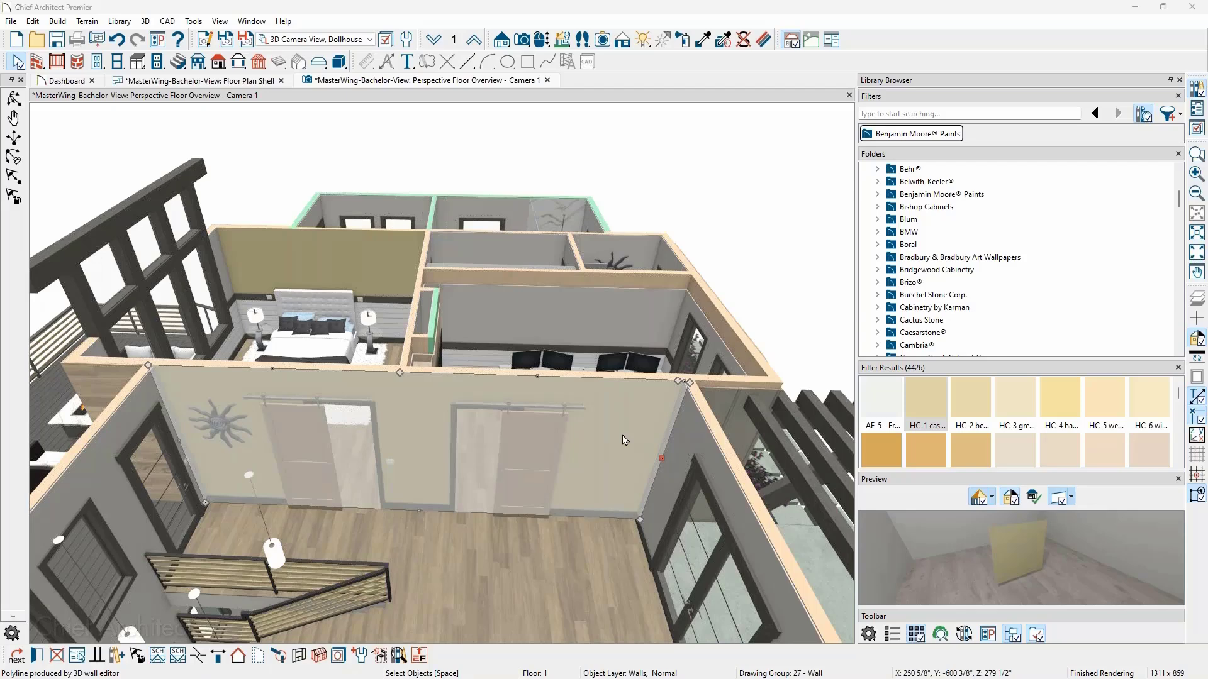
double_click(622, 440)
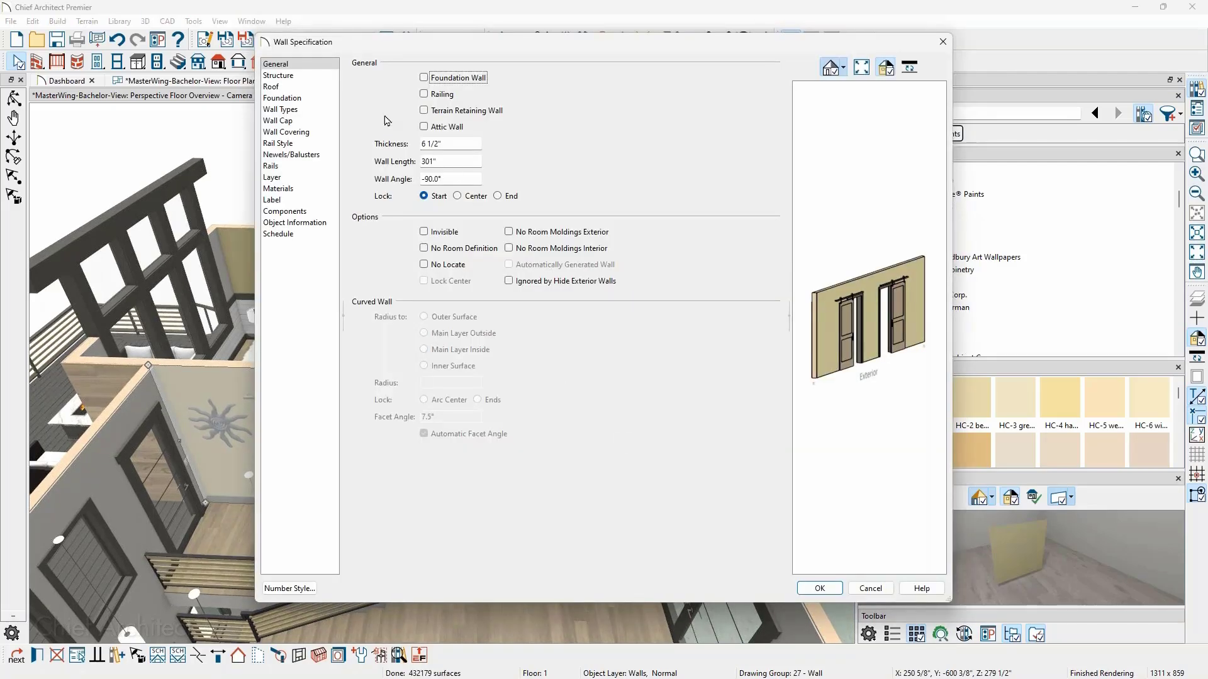
left_click(309, 109)
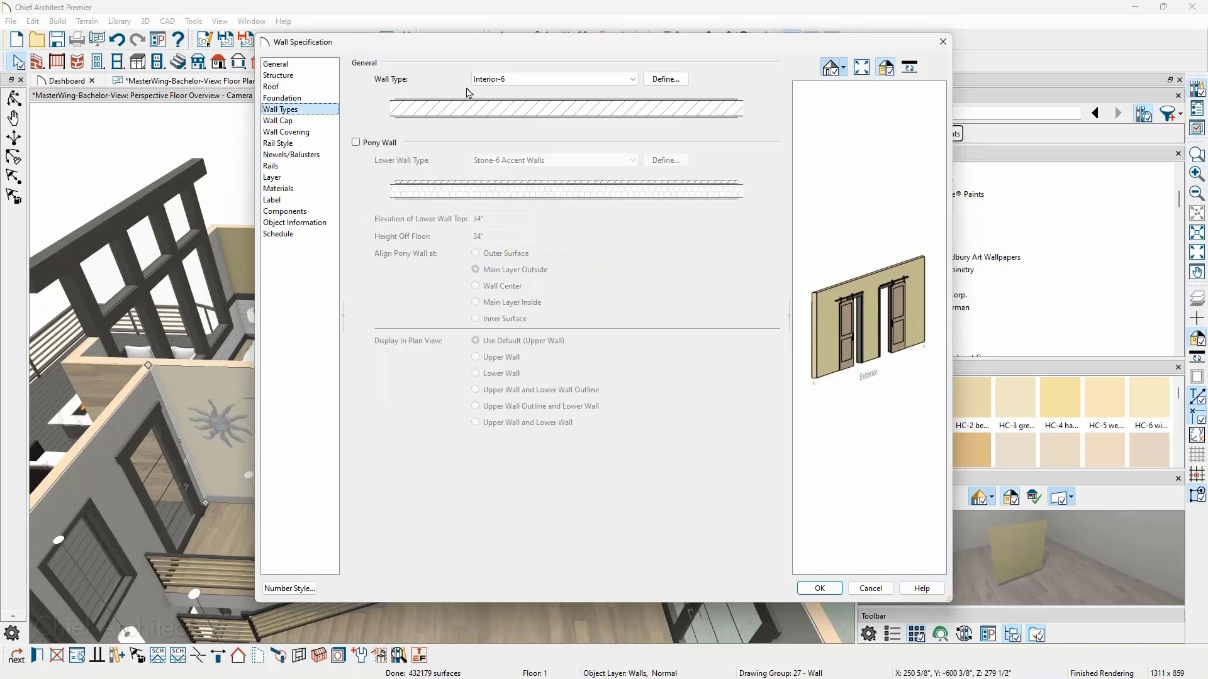
left_click(658, 84)
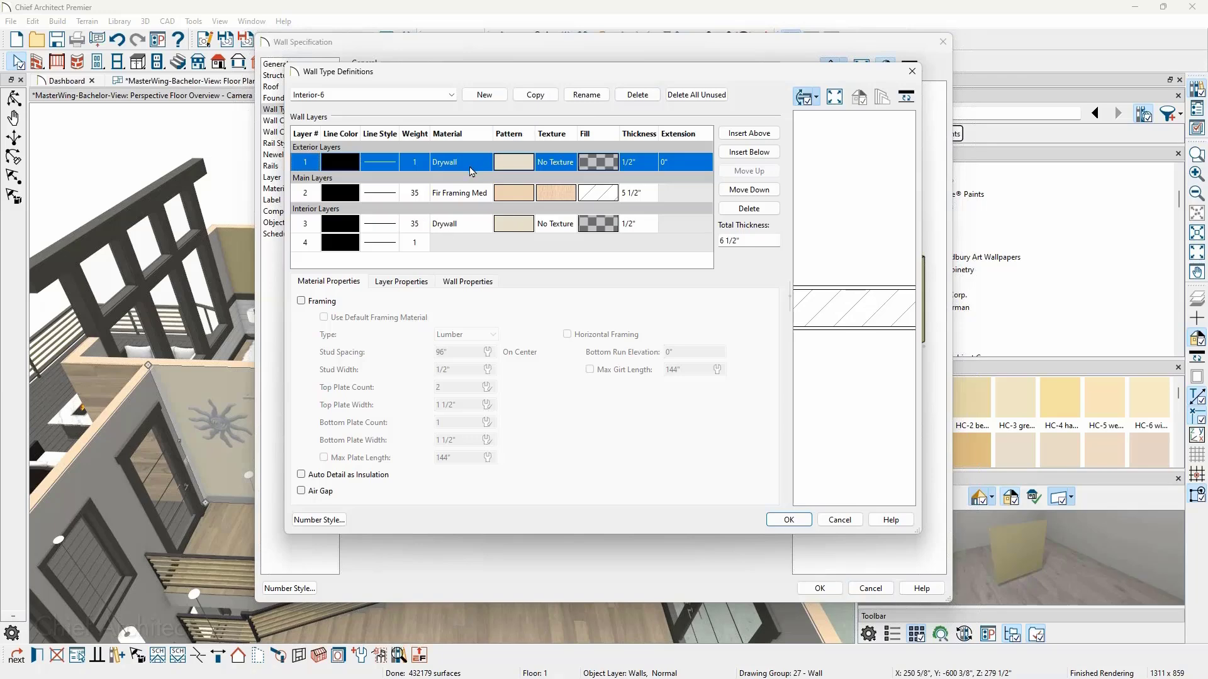
key("Return")
Step: Reset the Exterior Wall Surface of the barn-door wall to its default material
left_click(313, 188)
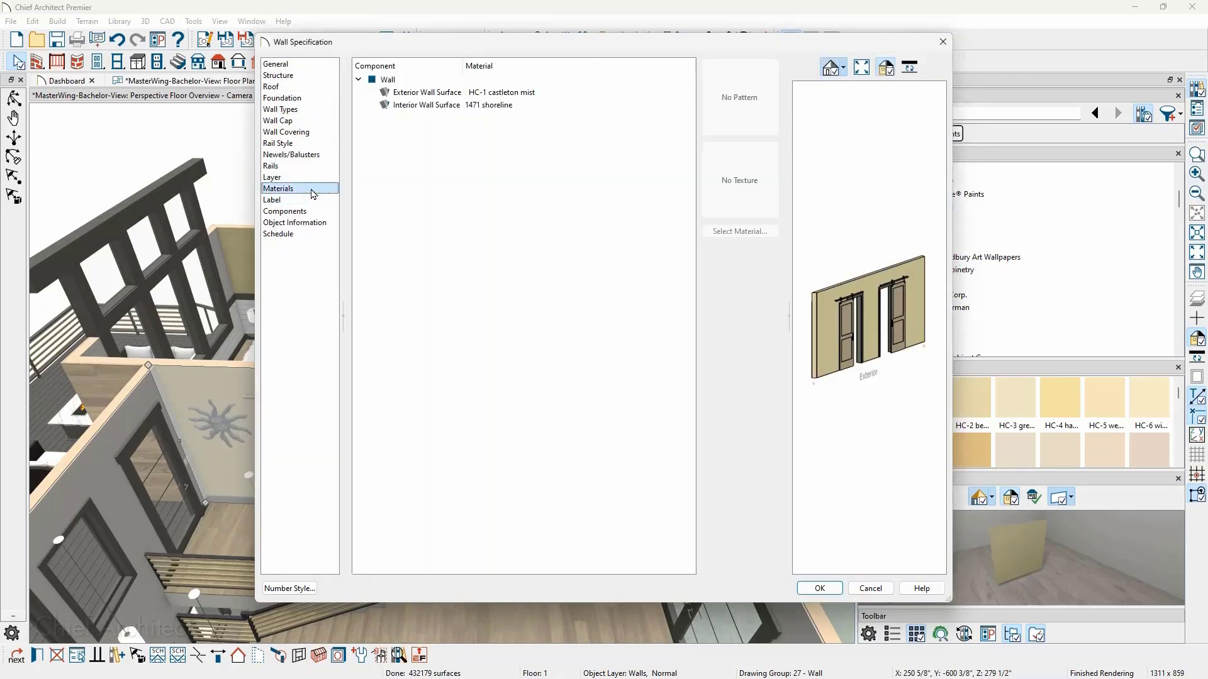
left_click(453, 98)
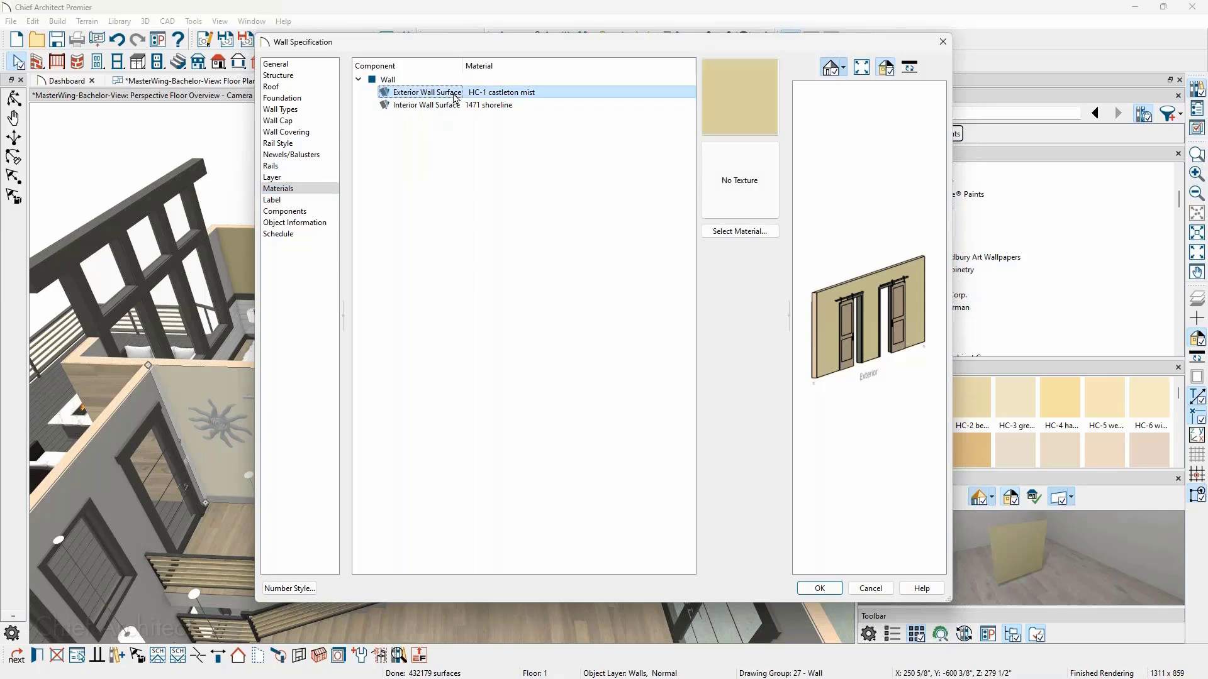
left_click(766, 236)
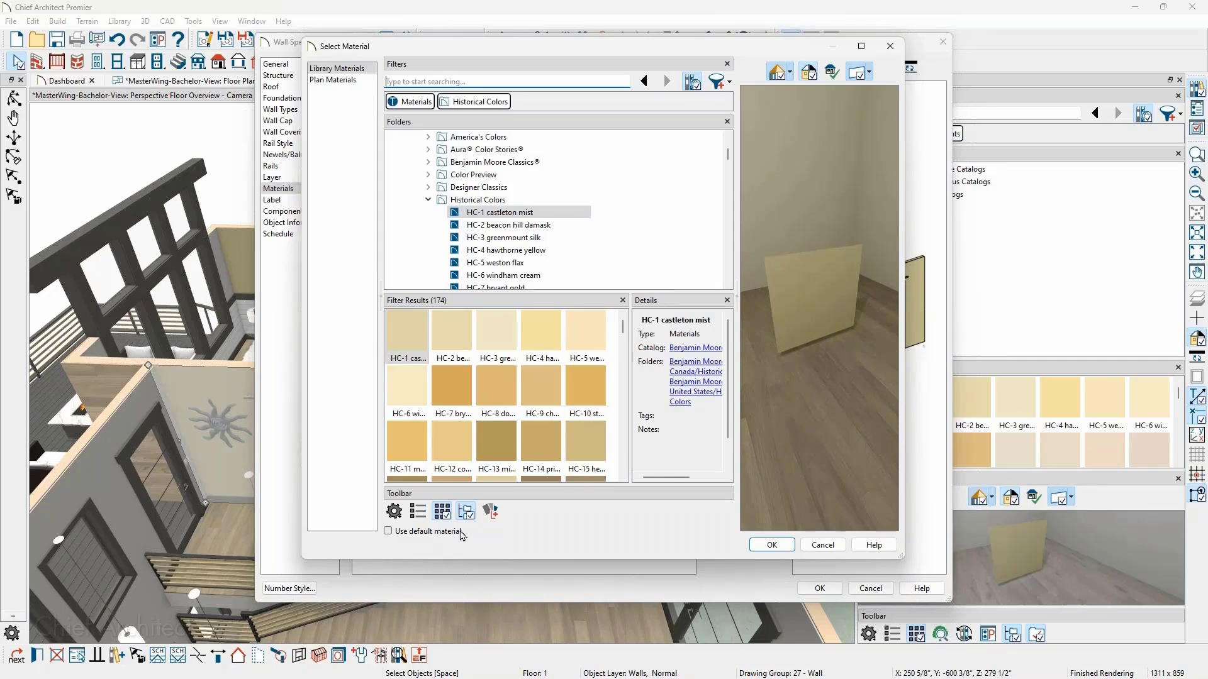
left_click(388, 532)
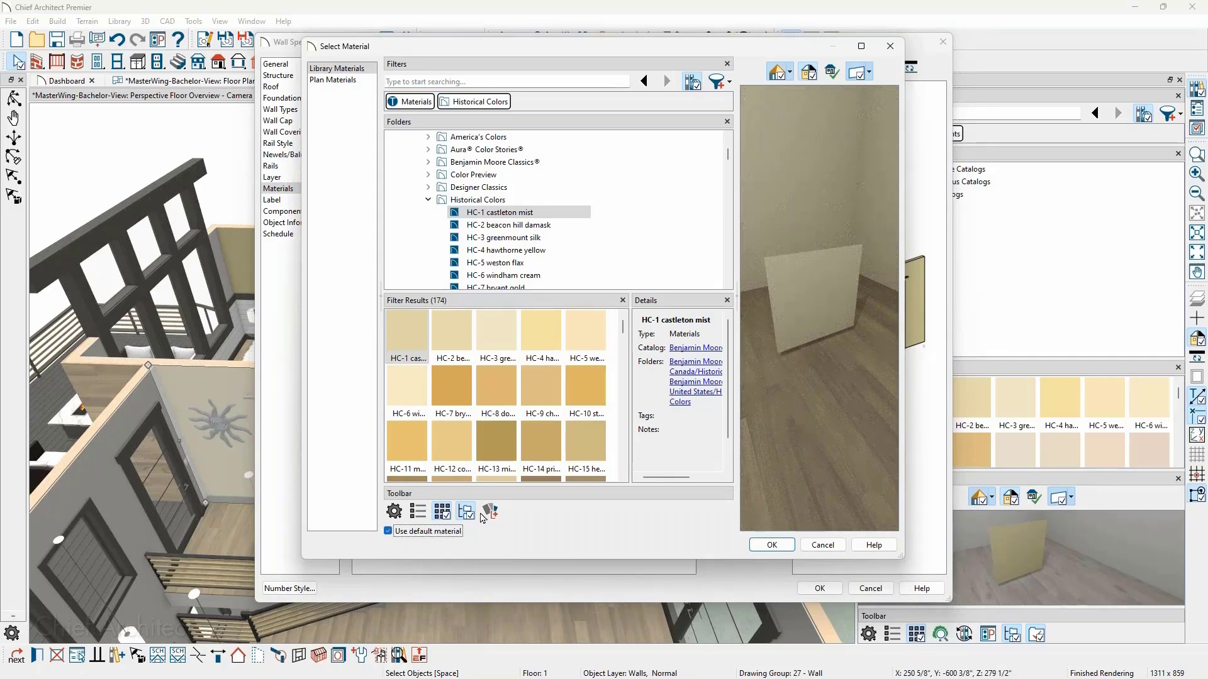
left_click(775, 546)
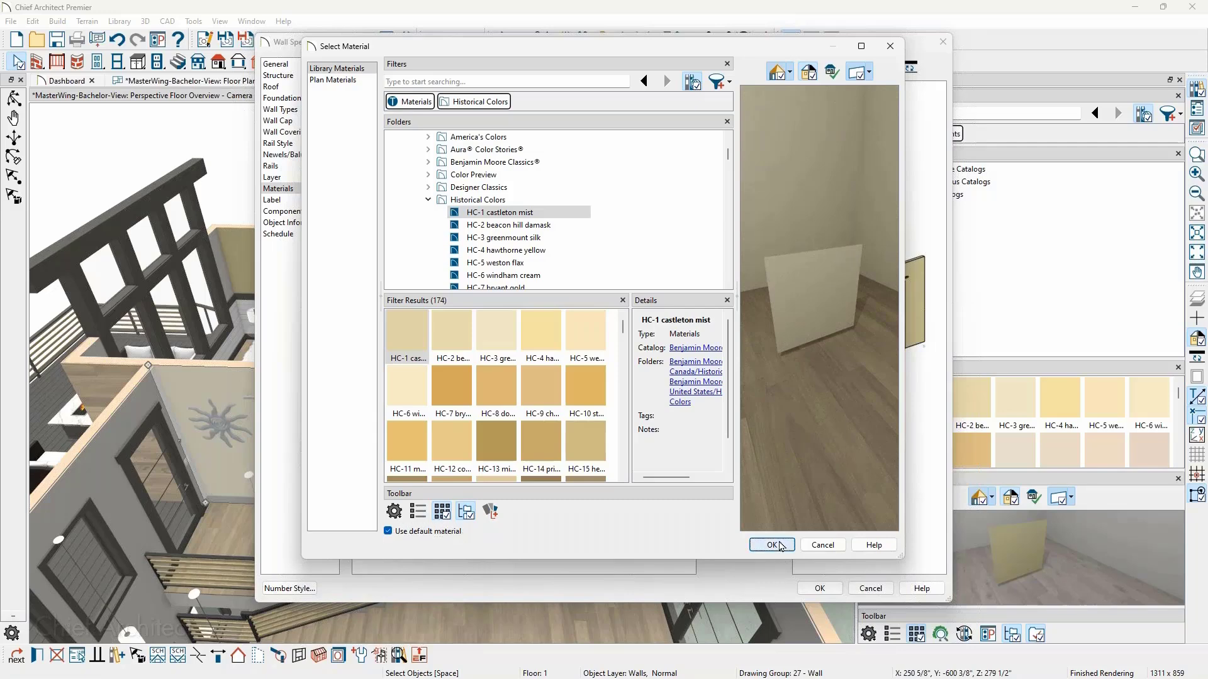
left_click(819, 588)
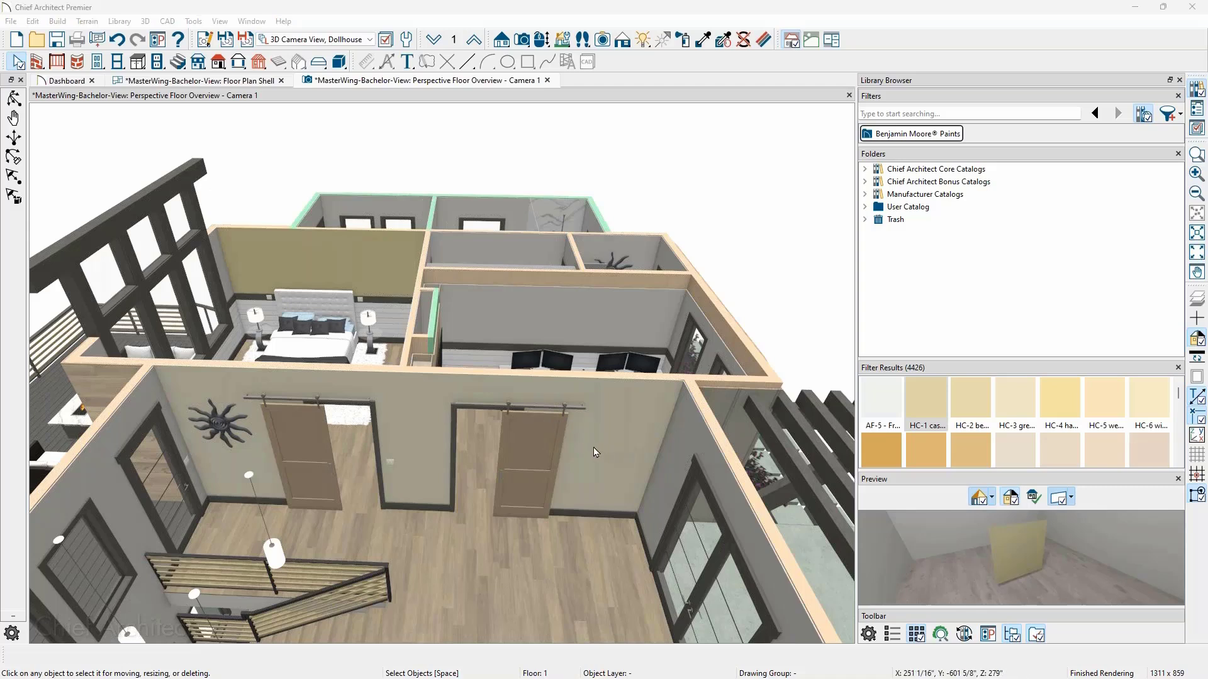
Step: View the house from outside and search the library for brick, limited to the Materials folder of the Core Catalogs
middle_click(609, 407)
left_click_drag(646, 459, 497, 450)
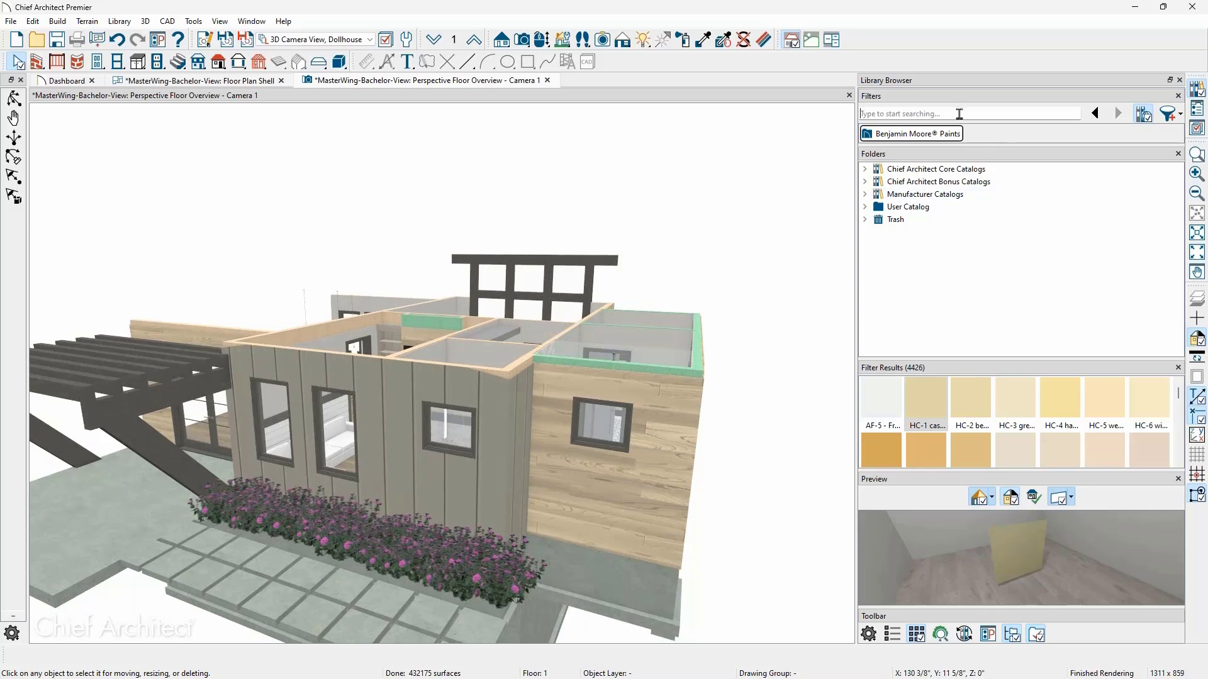
left_click(959, 114)
type("brick")
key("Return")
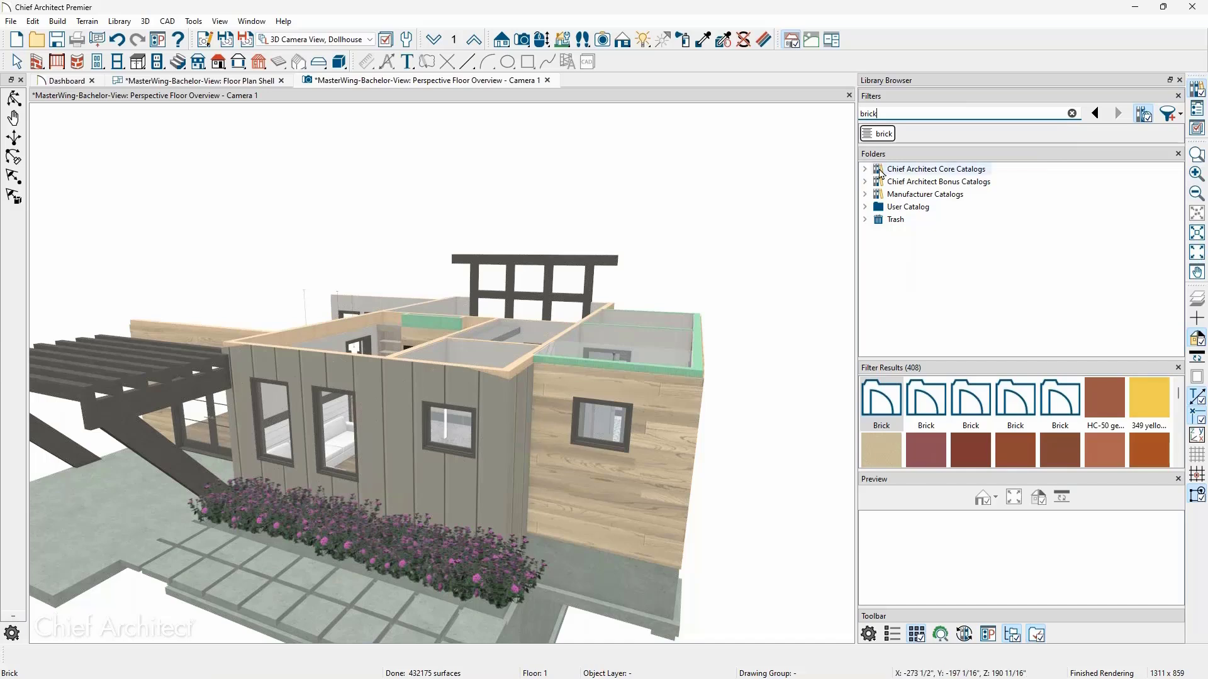
left_click(865, 169)
left_click(907, 183)
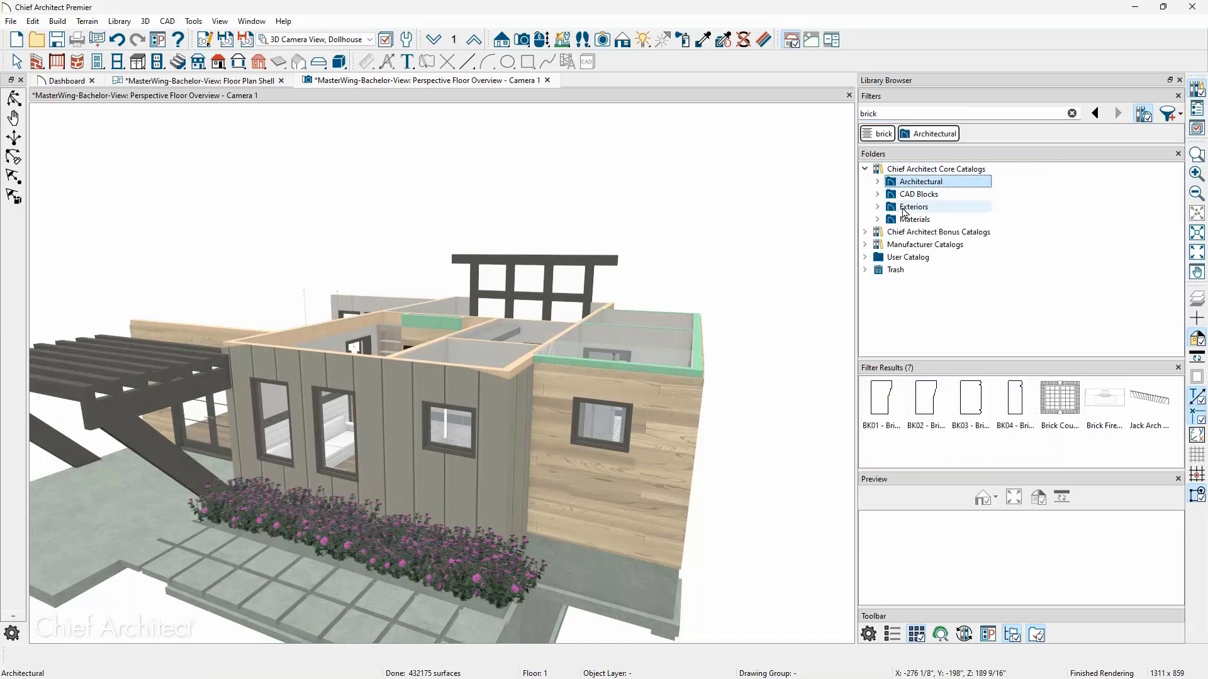
left_click(904, 220)
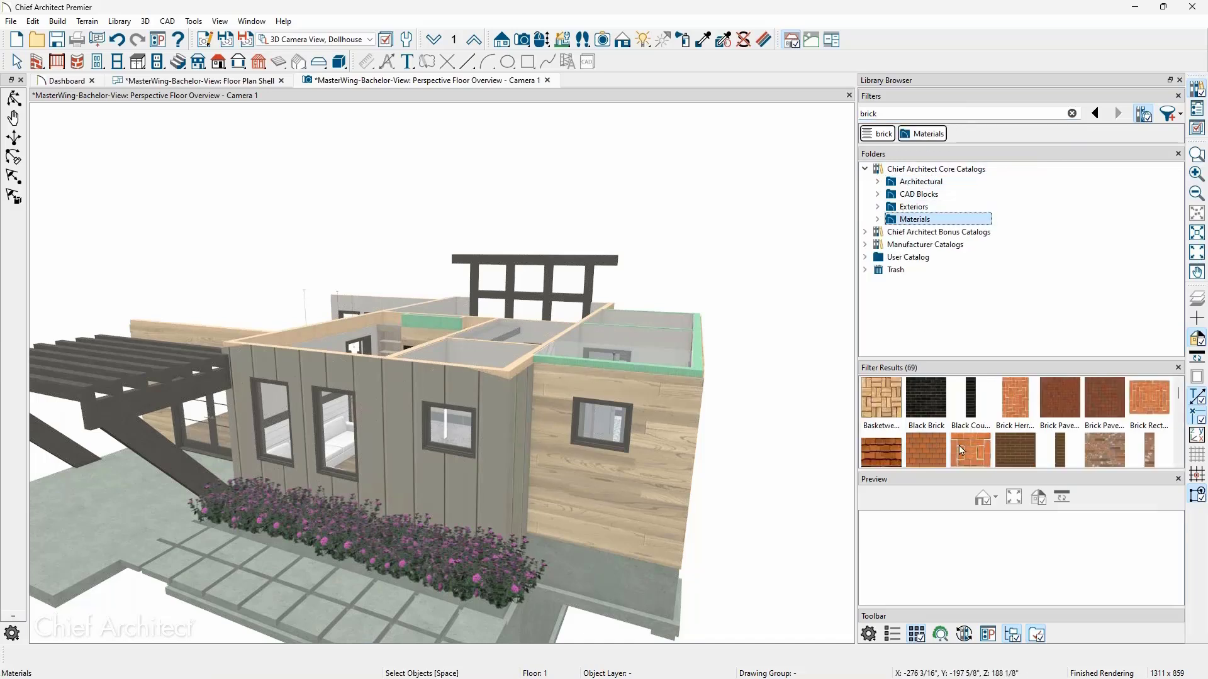
Step: Paint the exterior wall behind the purple flower bed with Brown Mixed Used Brick
scroll(963, 446, "down", 1)
left_click(1098, 440)
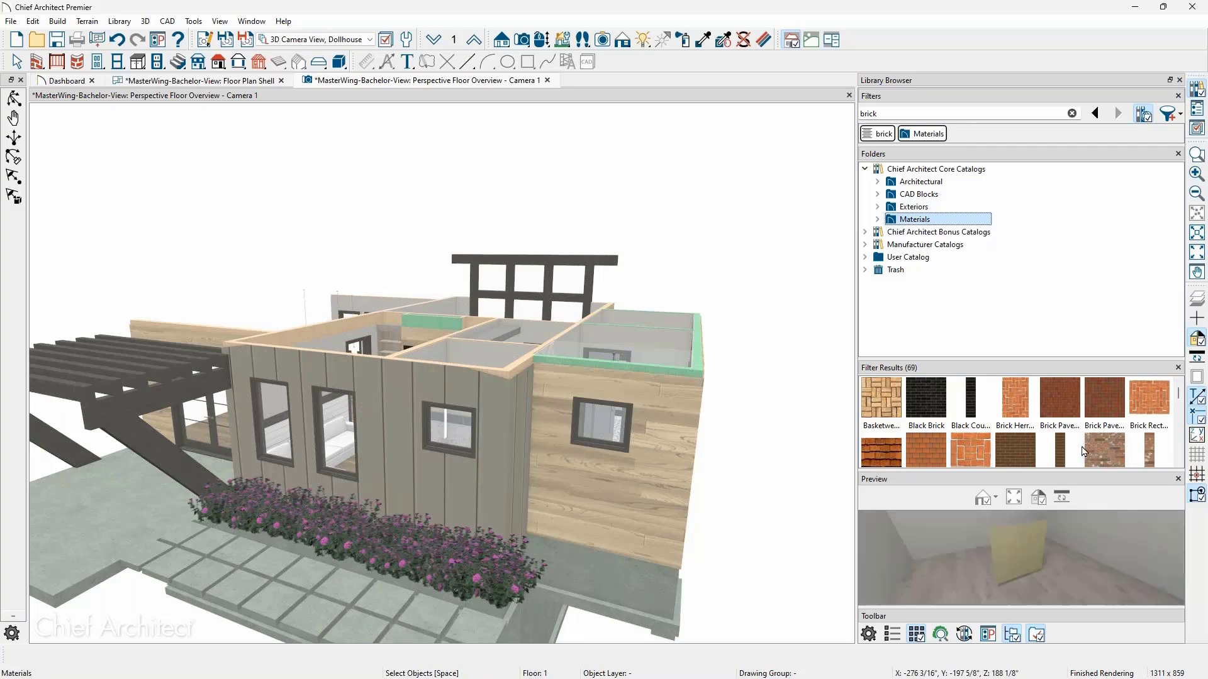
left_click(498, 494)
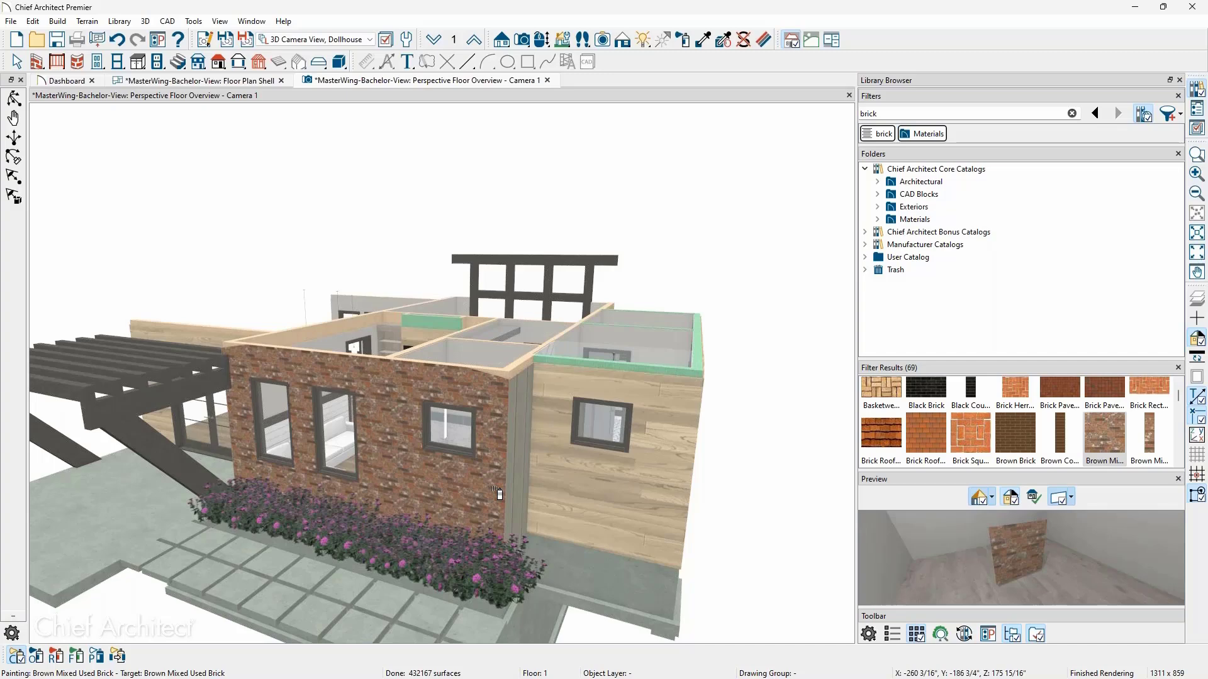
key("Escape")
Step: Reset the Exterior Wall Surface of the brick wall behind the flower bed to its default material
scroll(382, 451, "up", 4)
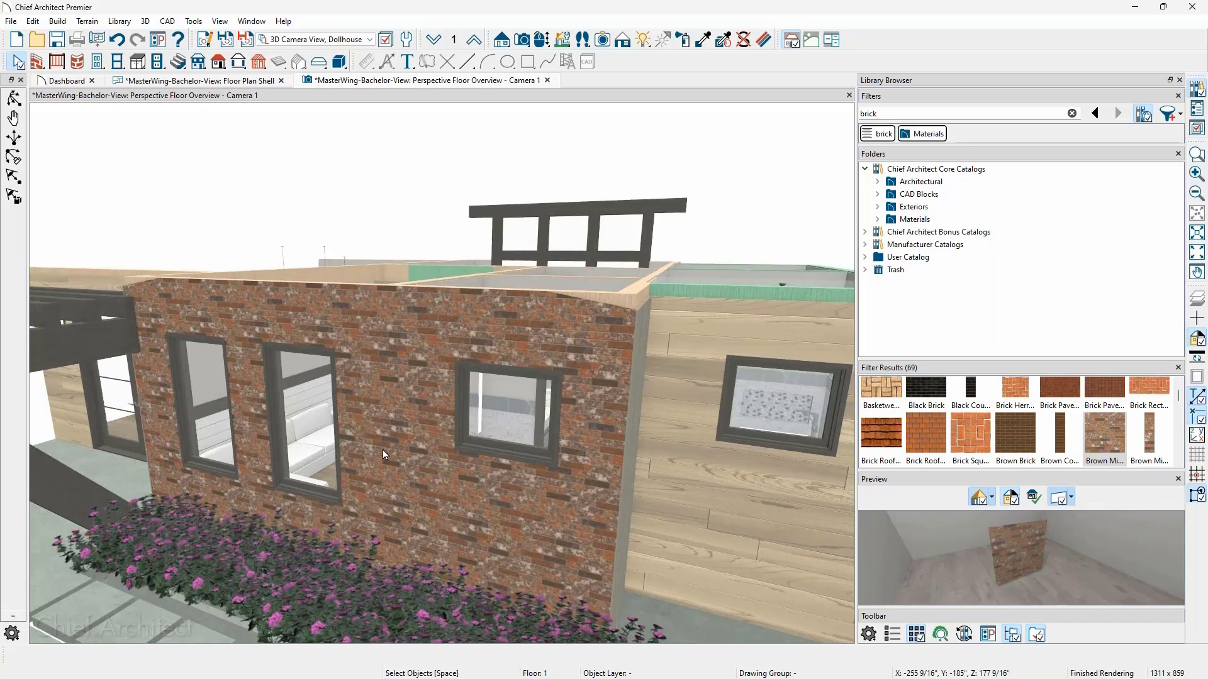
double_click(413, 464)
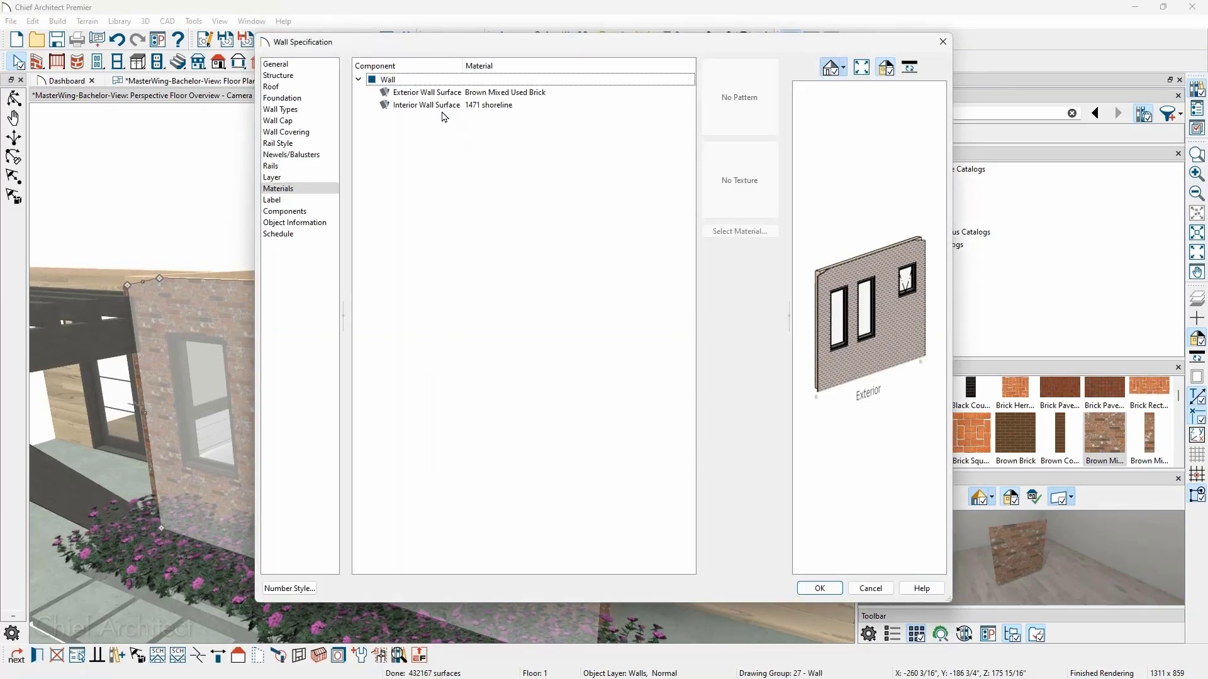
left_click(434, 94)
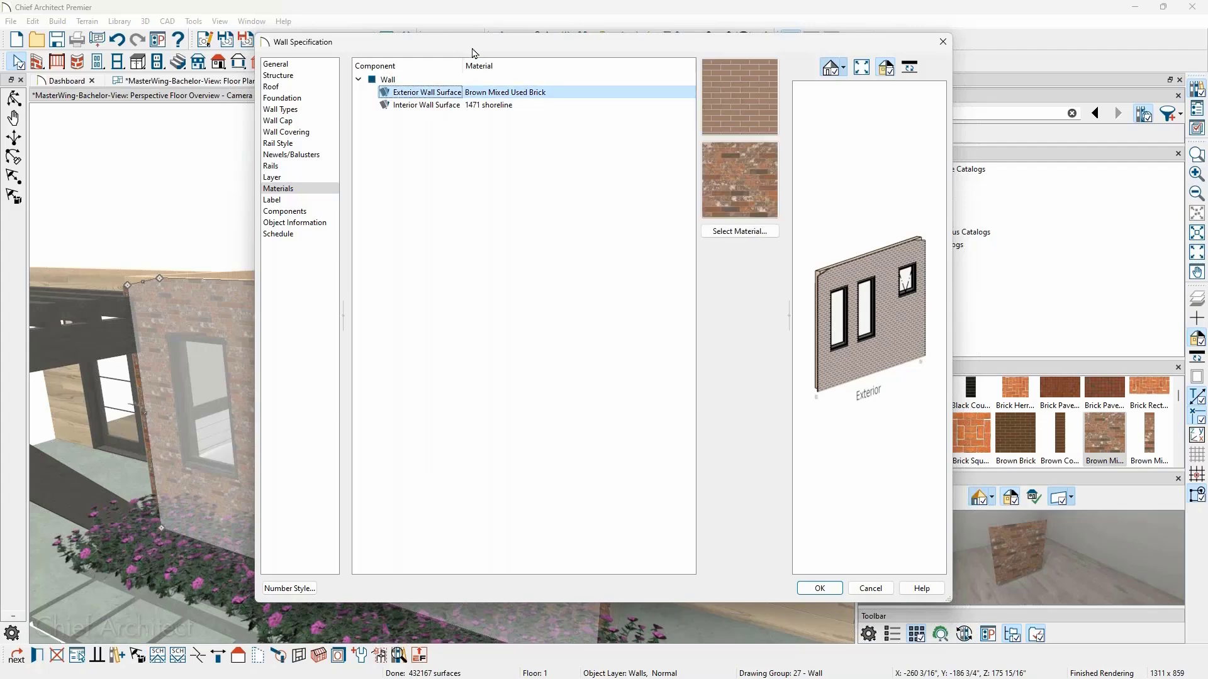
left_click_drag(472, 49, 676, 61)
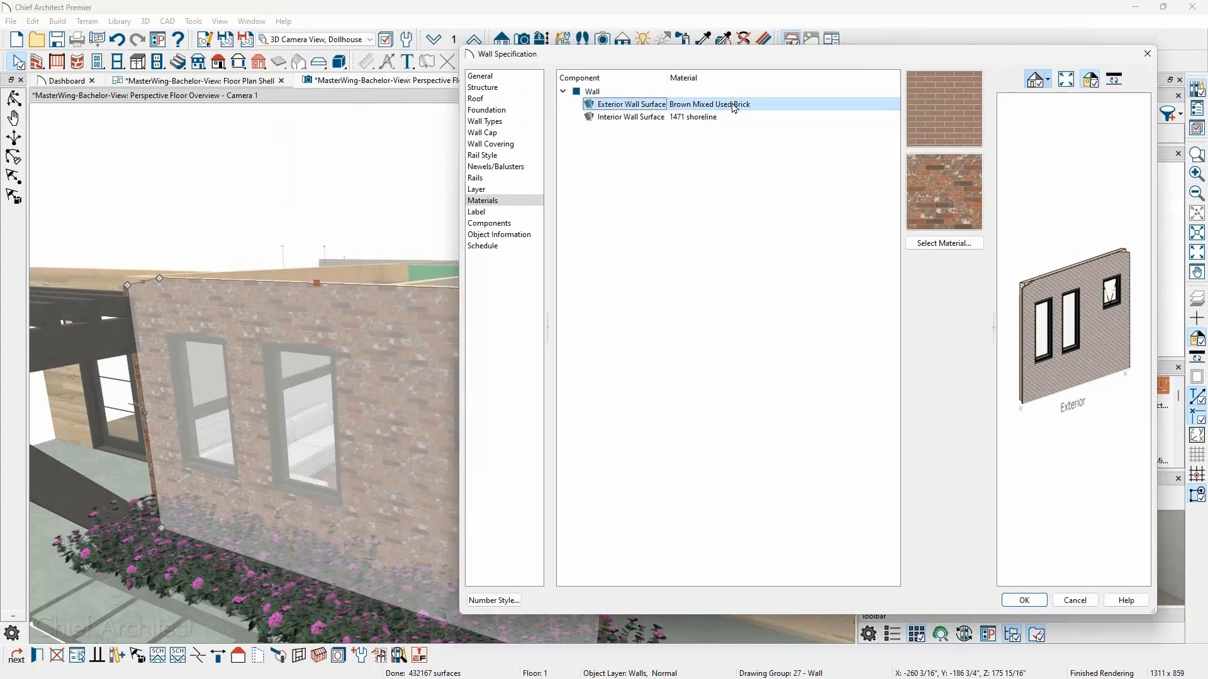
left_click(941, 243)
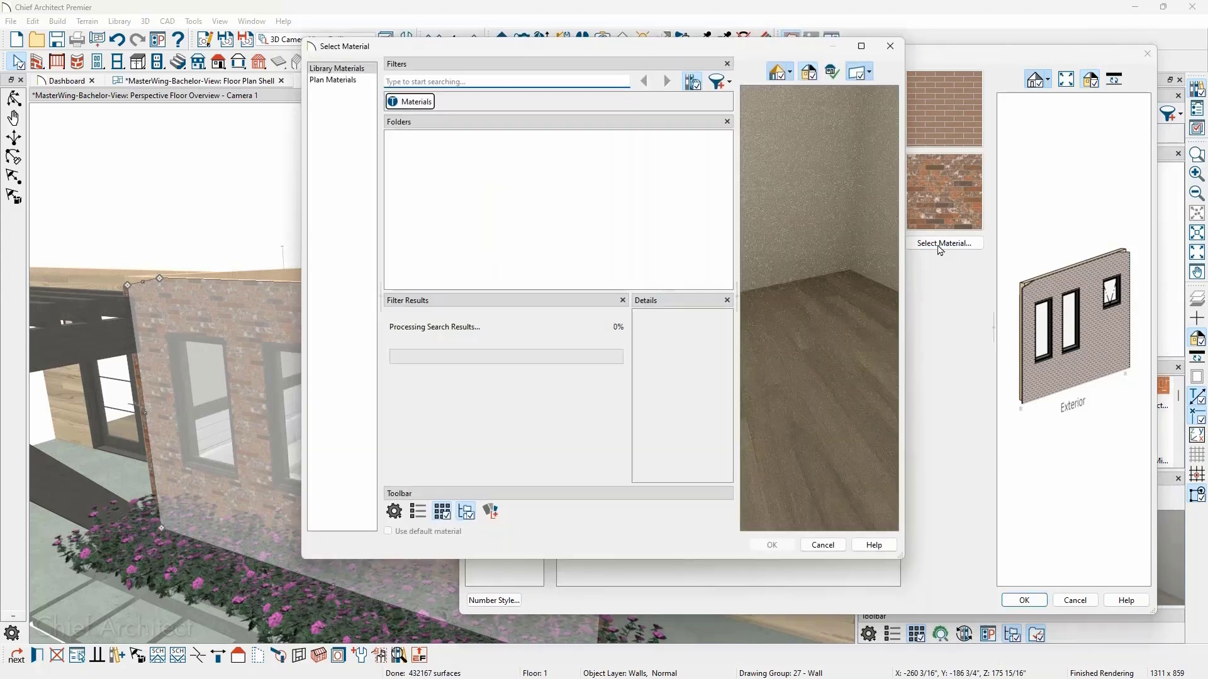
left_click(388, 532)
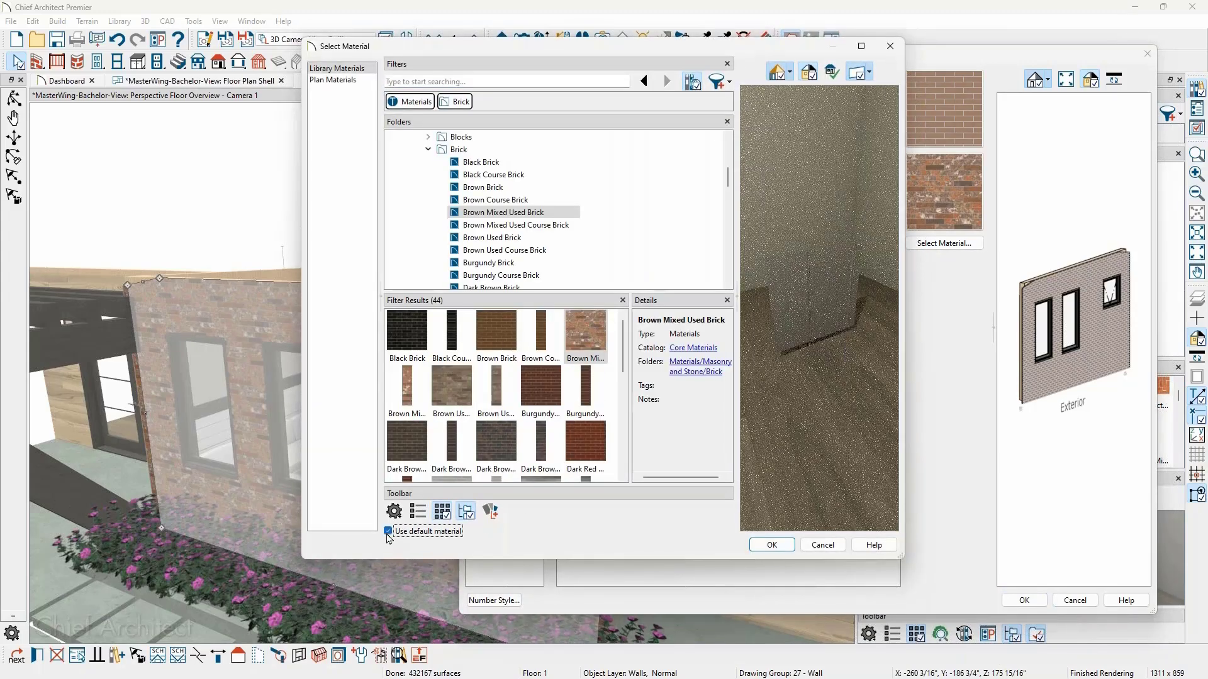
left_click(771, 545)
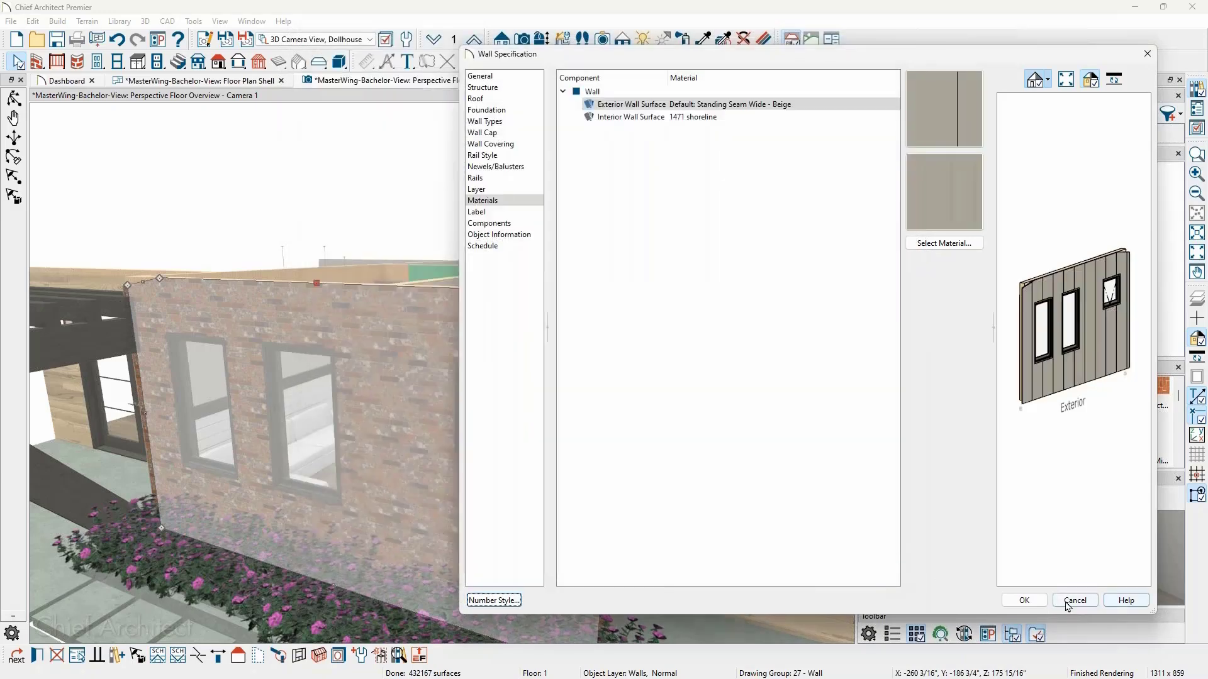
left_click(1019, 600)
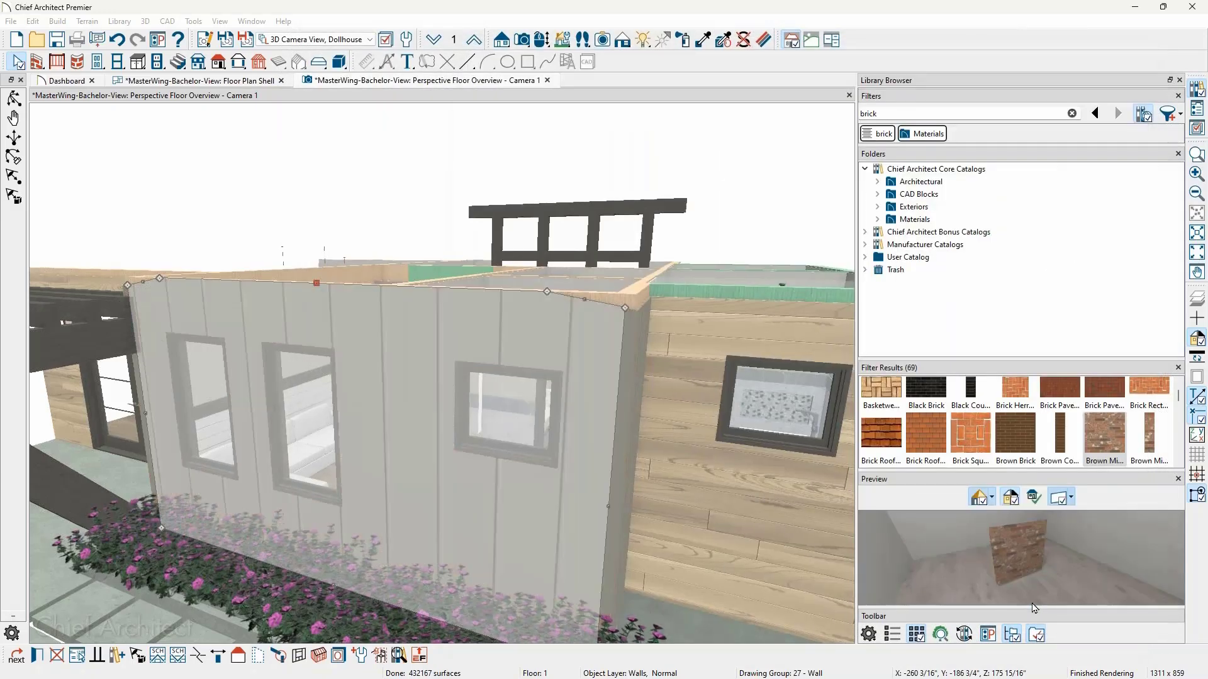
key("Escape")
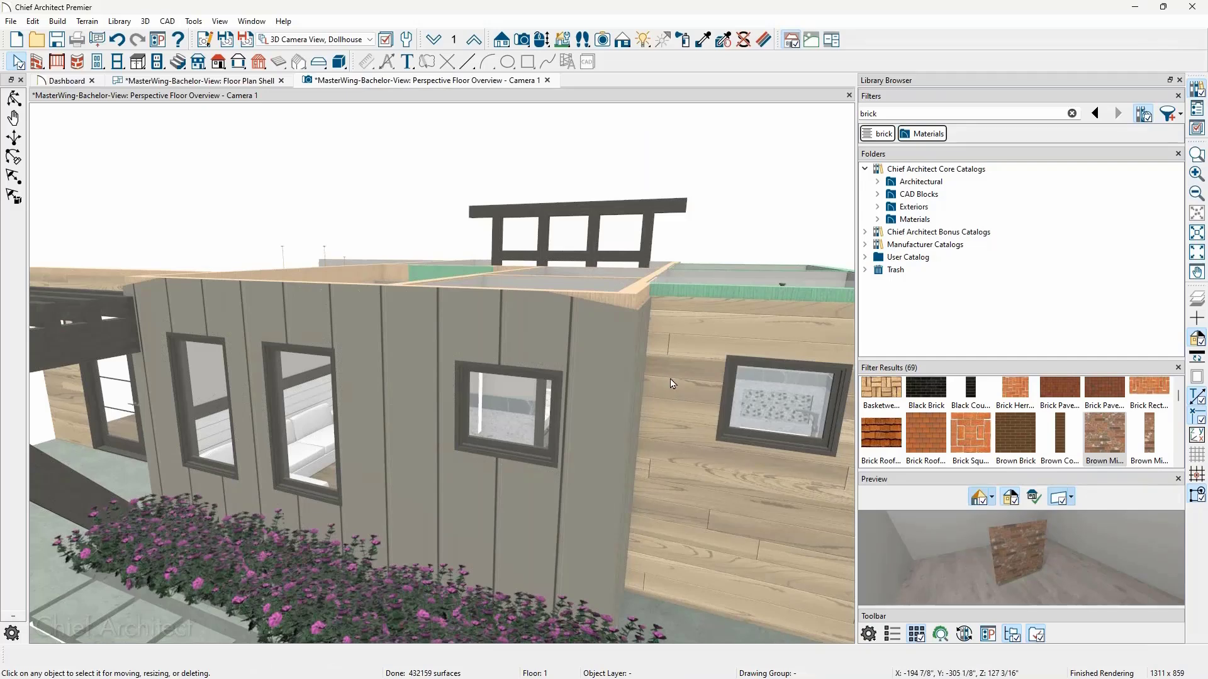
scroll(661, 373, "down", 3)
middle_click_drag(659, 375, 620, 392)
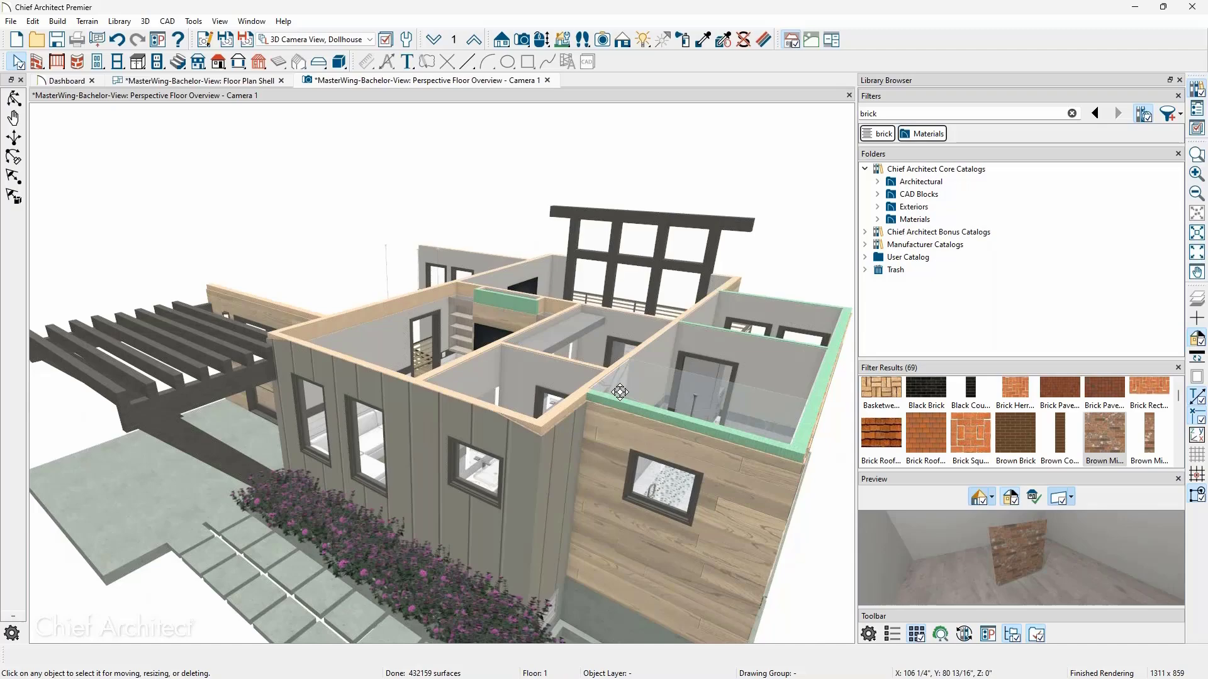
key("alt+Tab")
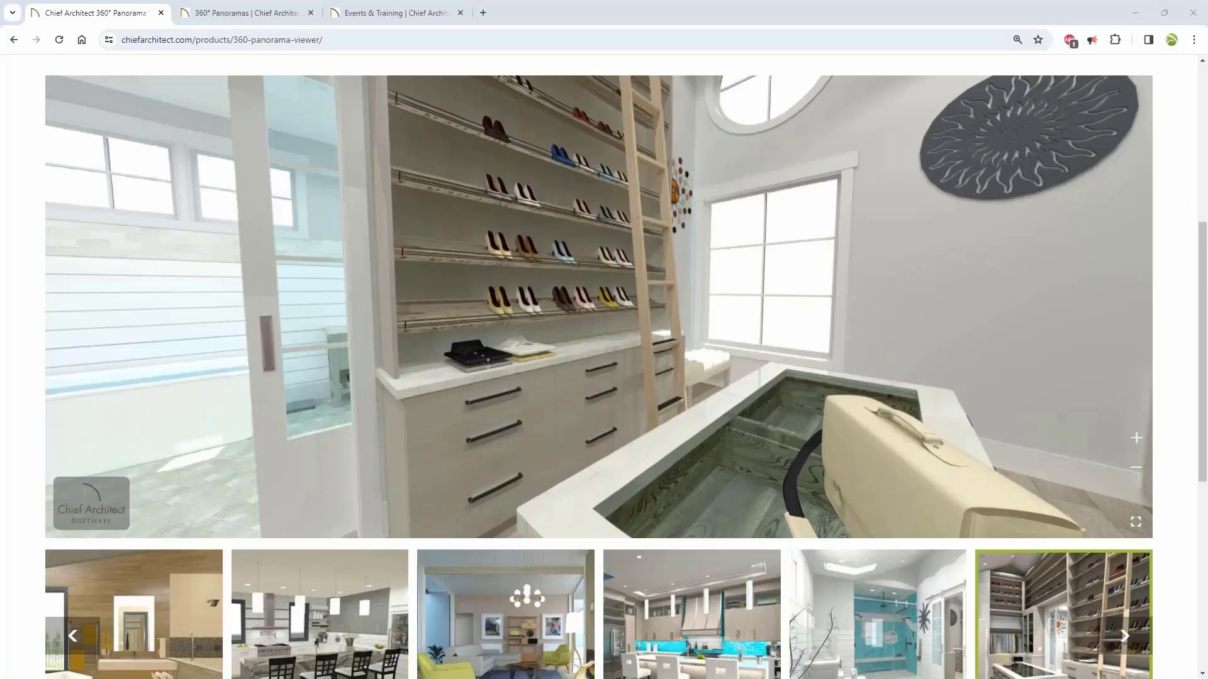
key("alt+Tab")
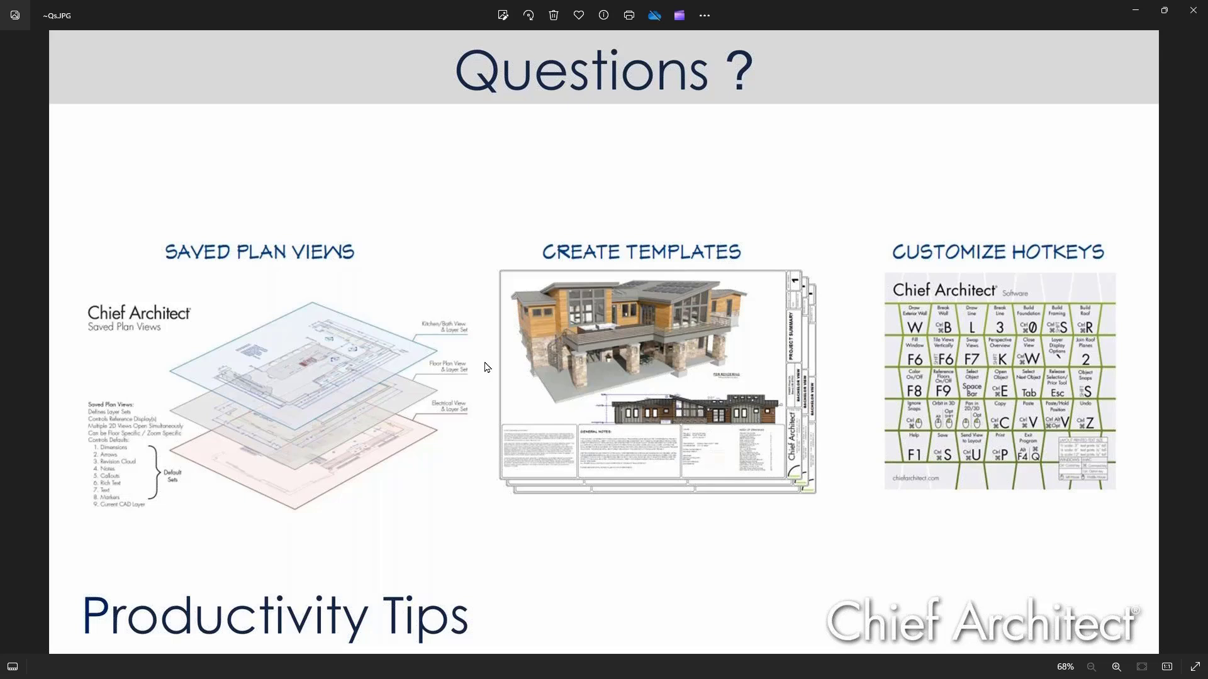
left_click(1140, 13)
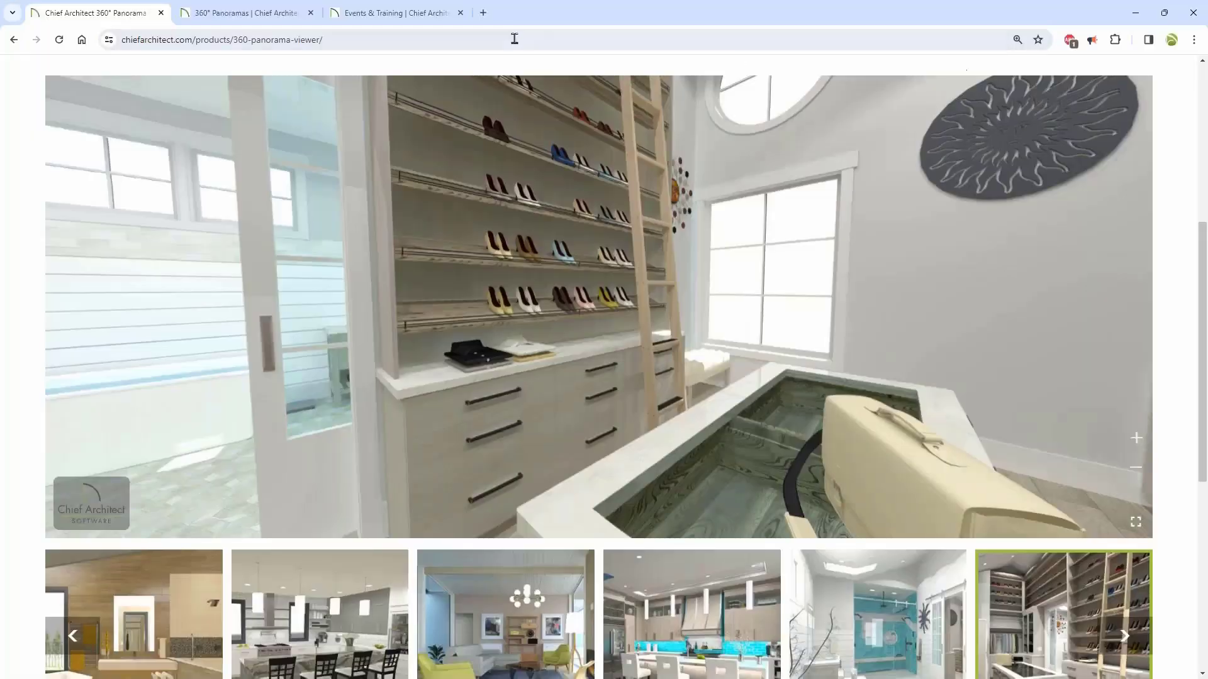
left_click(1130, 19)
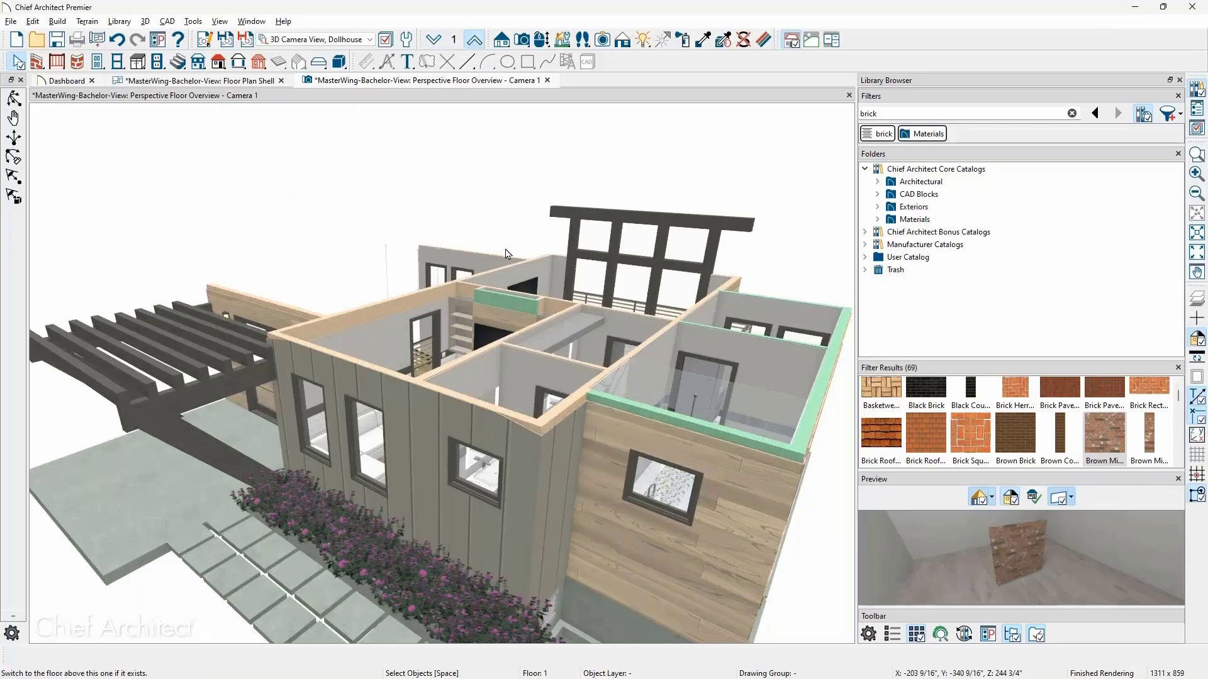
Step: Show floor 2 in the dollhouse view and open the wall type settings of the gable attic wall above the two windows
middle_click_drag(508, 254, 507, 338)
middle_click_drag(636, 333, 264, 394)
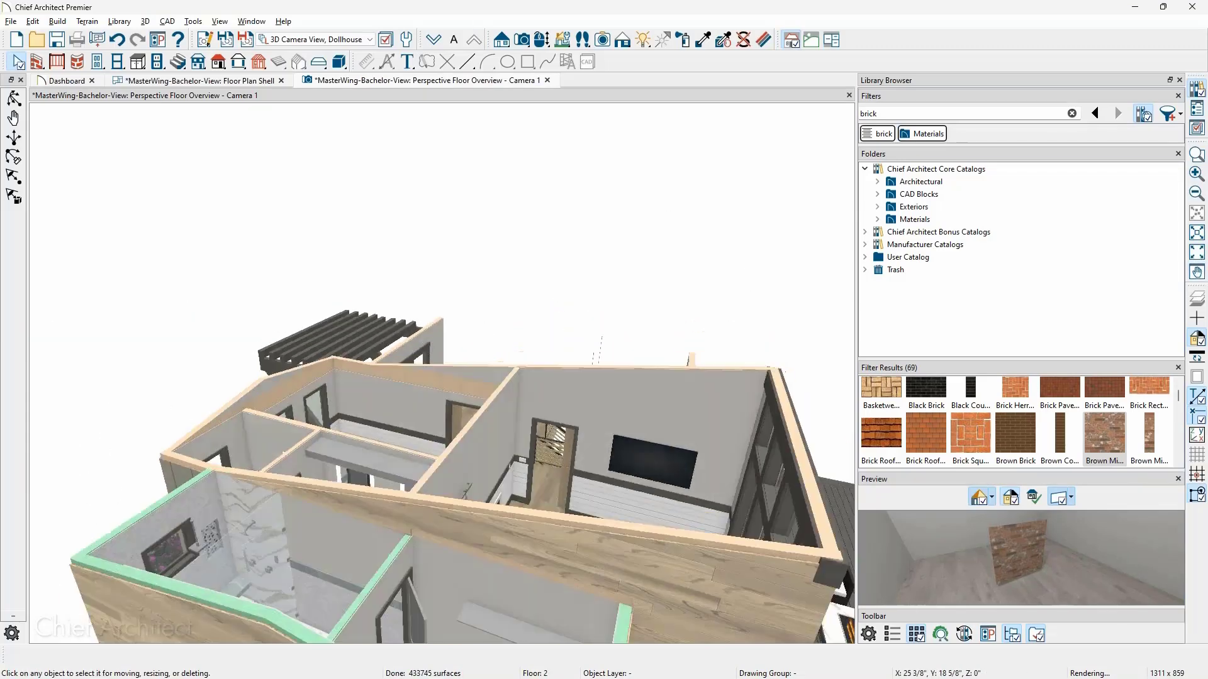
scroll(264, 394, "up", 10)
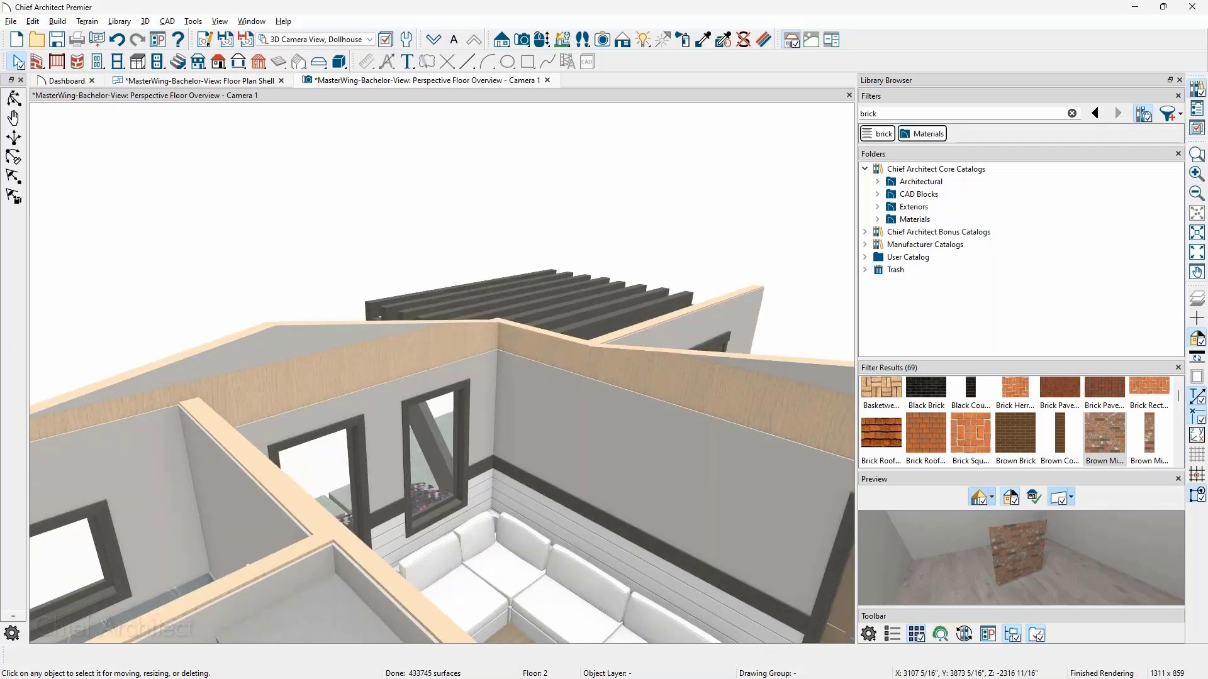
middle_click_drag(274, 376, 322, 402)
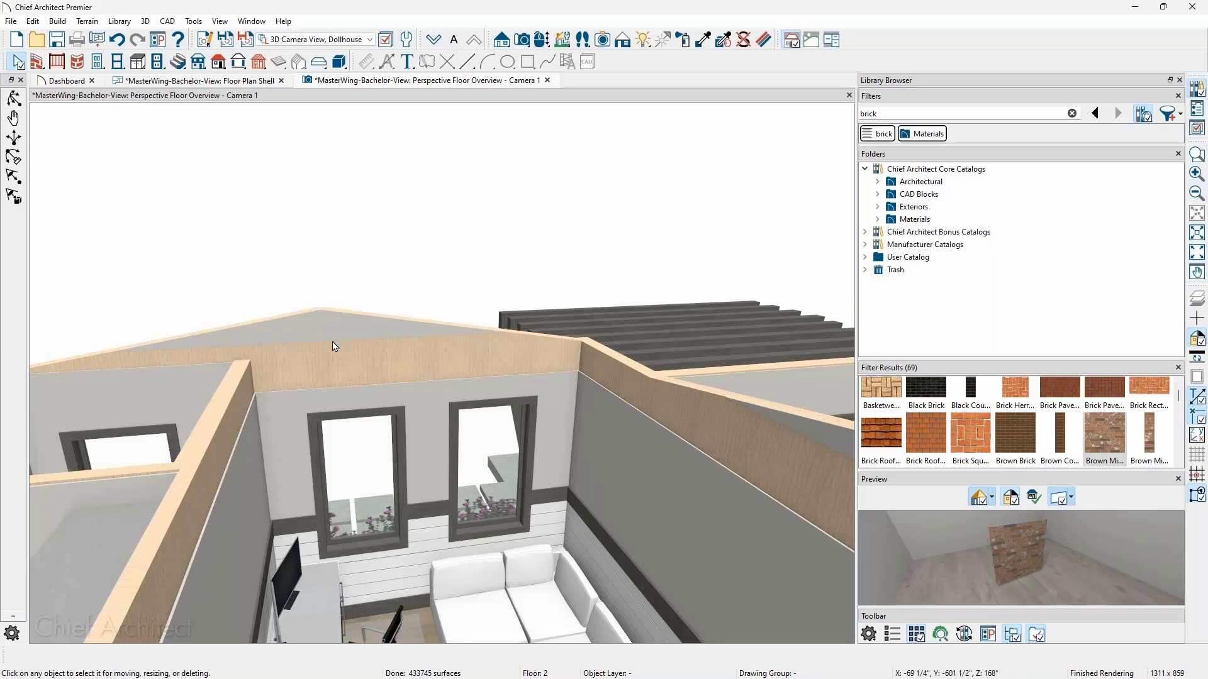
scroll(308, 353, "up", 2)
scroll(309, 353, "up", 2)
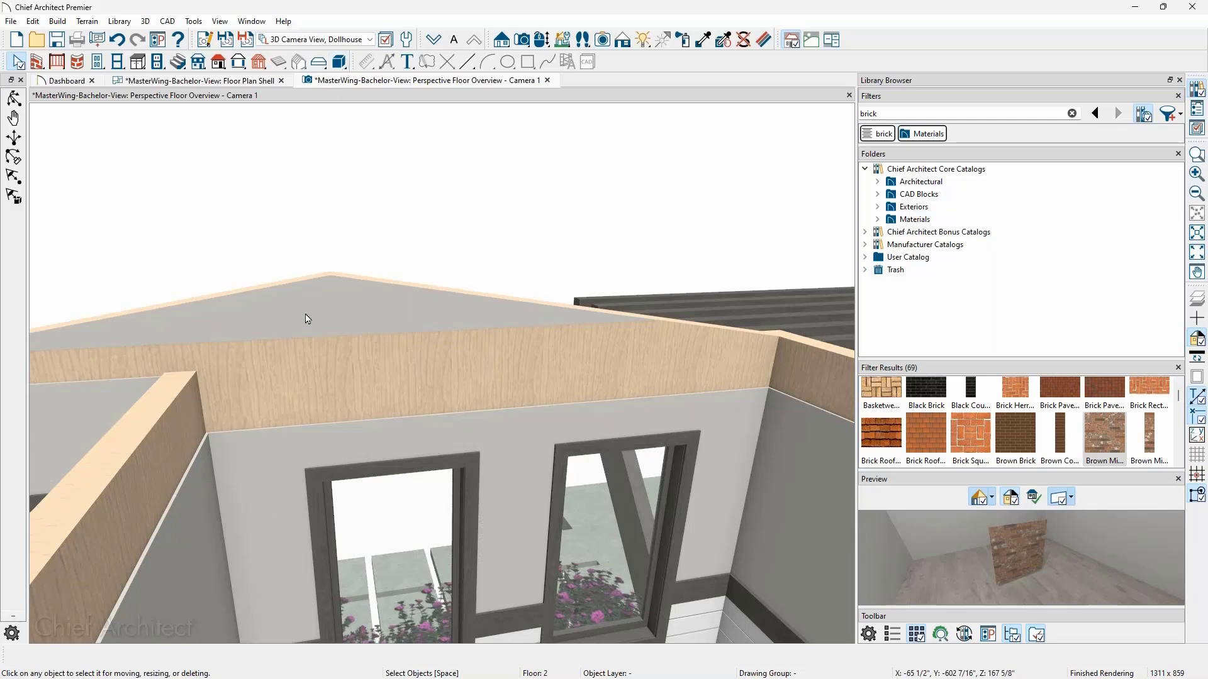
double_click(322, 299)
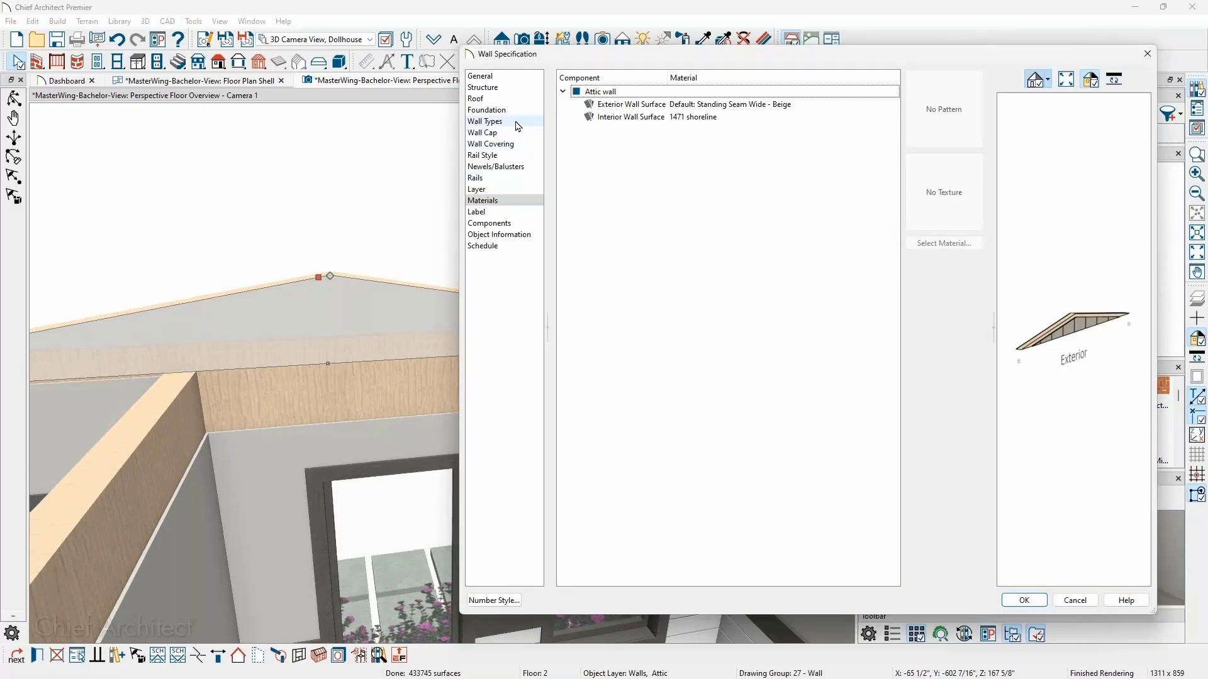
left_click(516, 122)
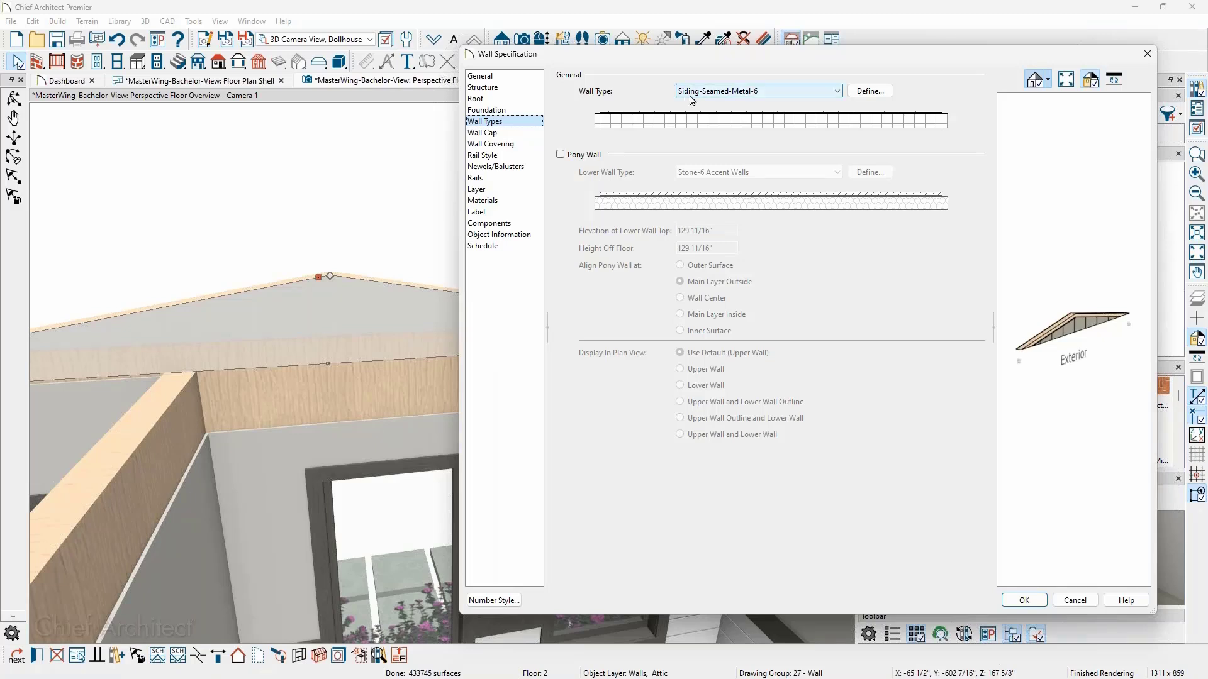
left_click(835, 93)
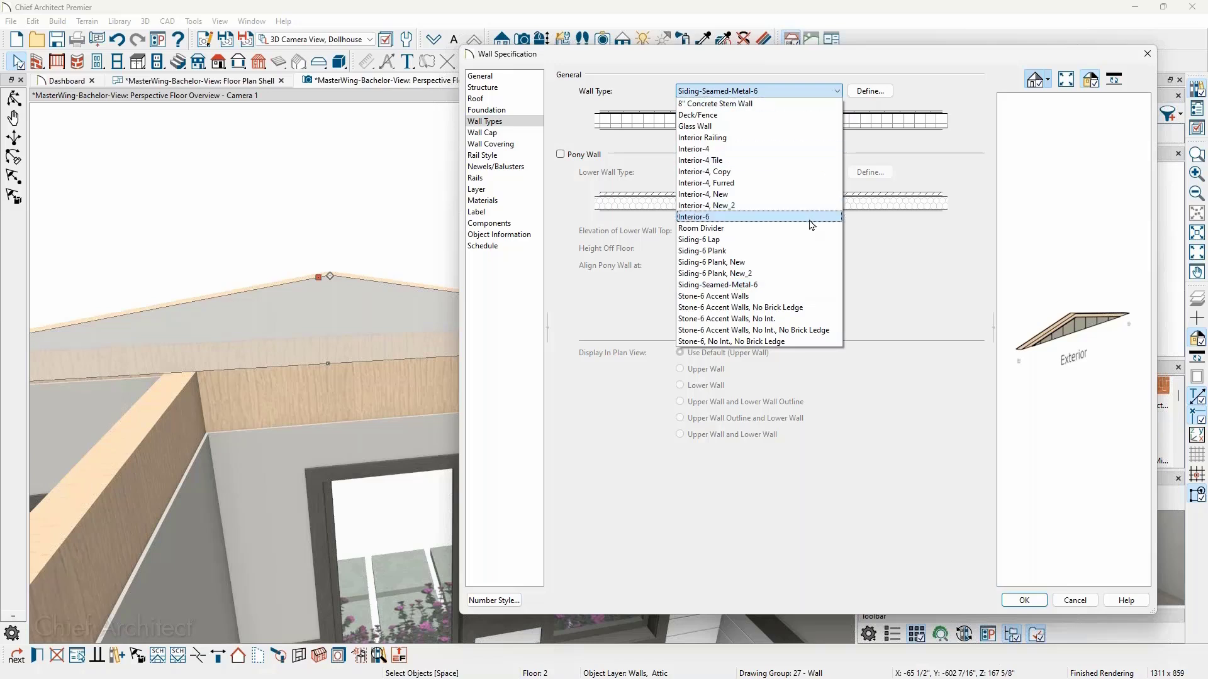
left_click(885, 152)
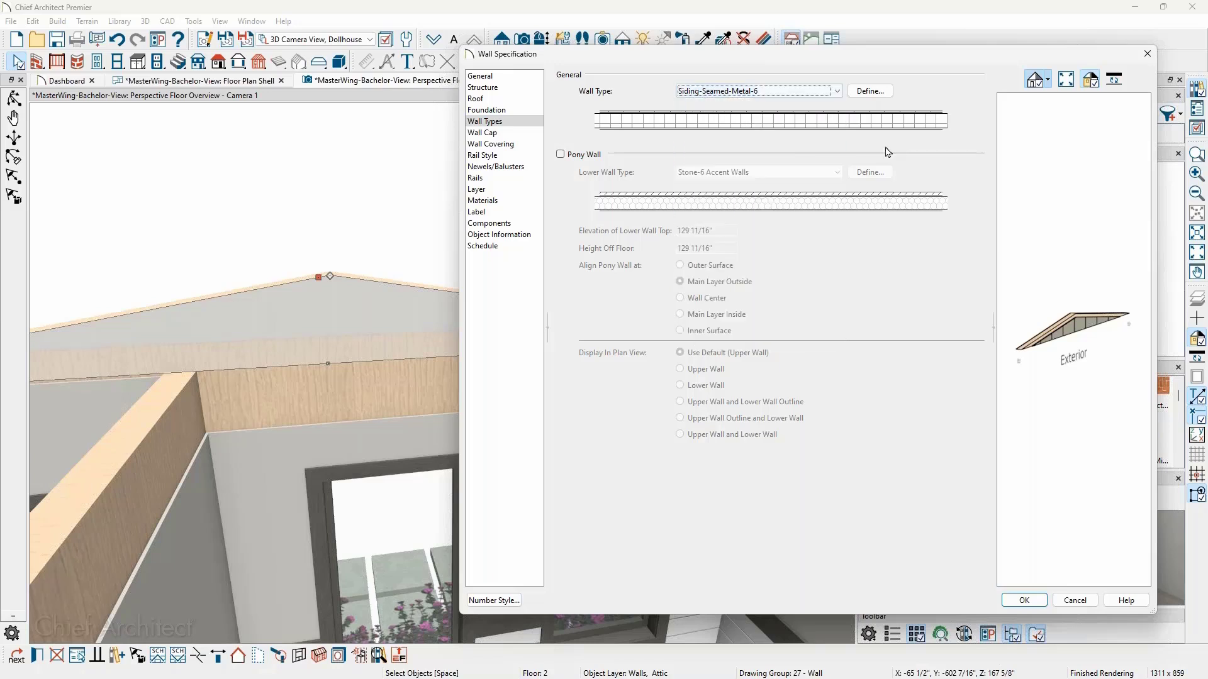
Step: Copy the Siding-Seamed-Metal-6 wall type definition and name the copy Siding-Seamed-Metal-6, Attic
left_click(870, 91)
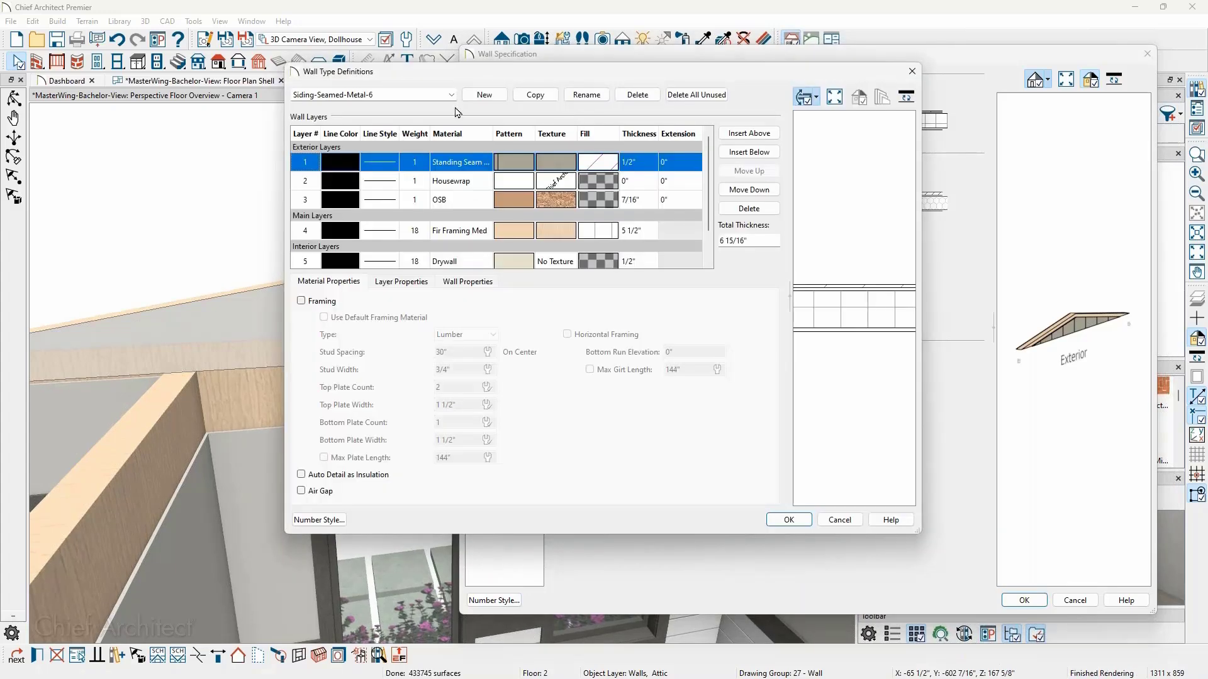
left_click(533, 95)
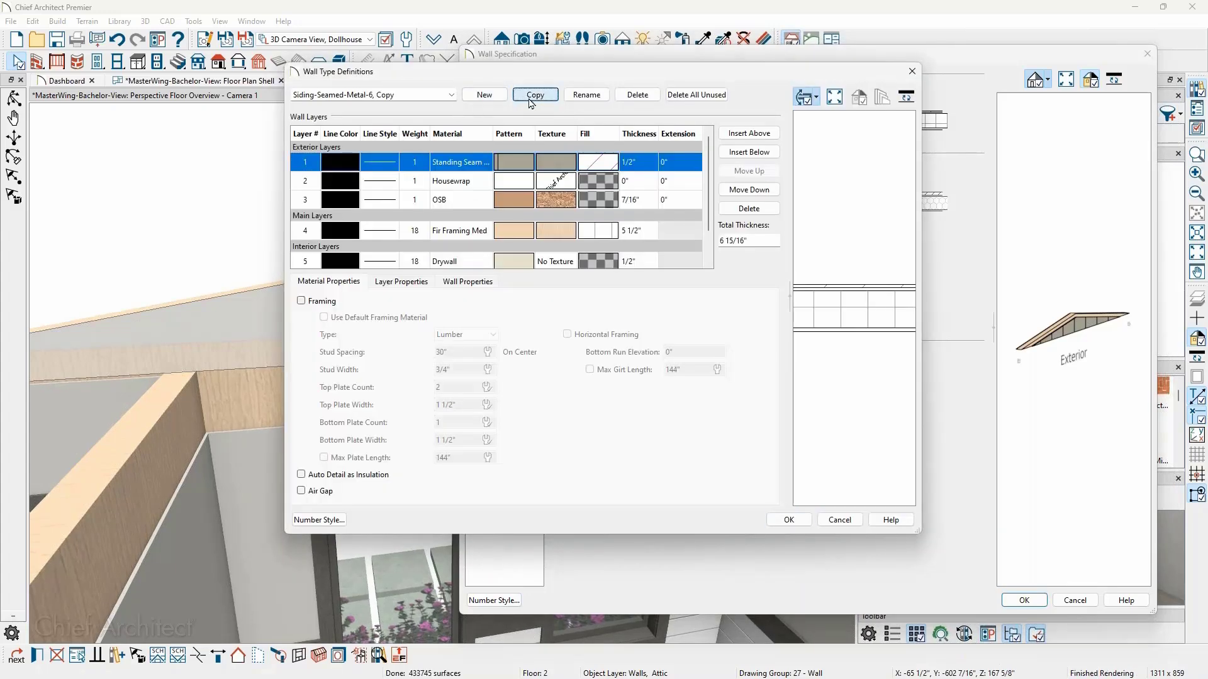
double_click(385, 94)
type("Attic")
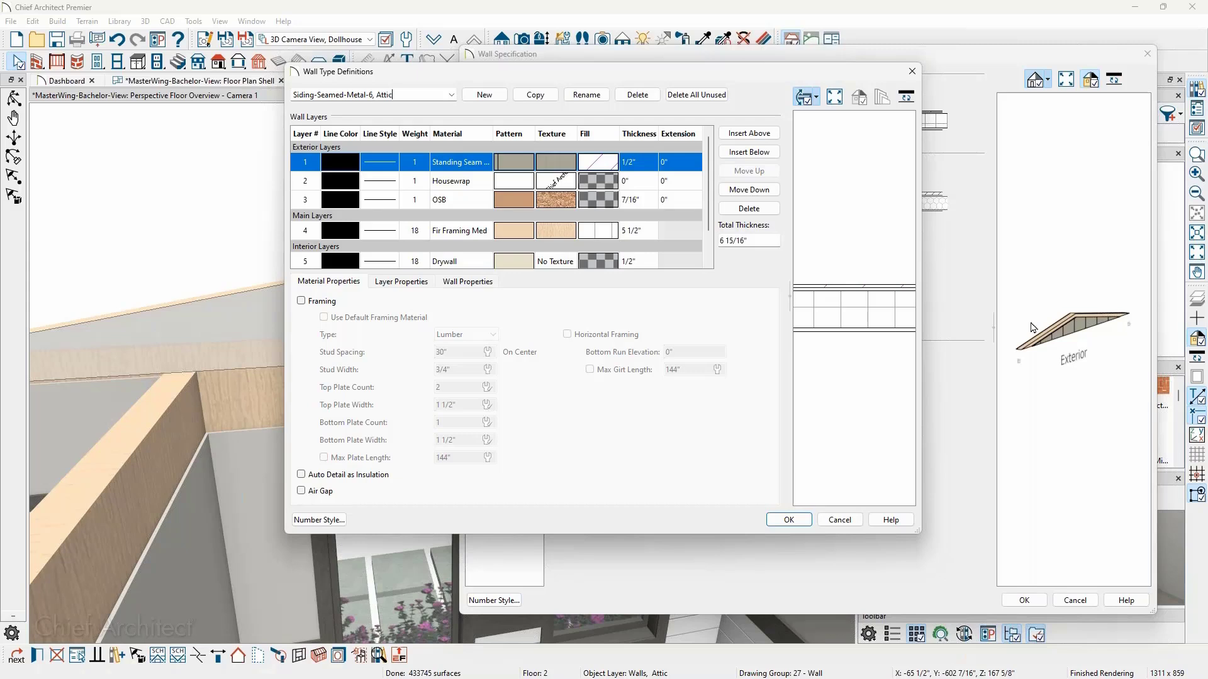
Step: Delete the interior Drywall layer from the attic wall type and apply the type to the gable attic wall, accepting that it stops regenerating automatically
left_click(481, 261)
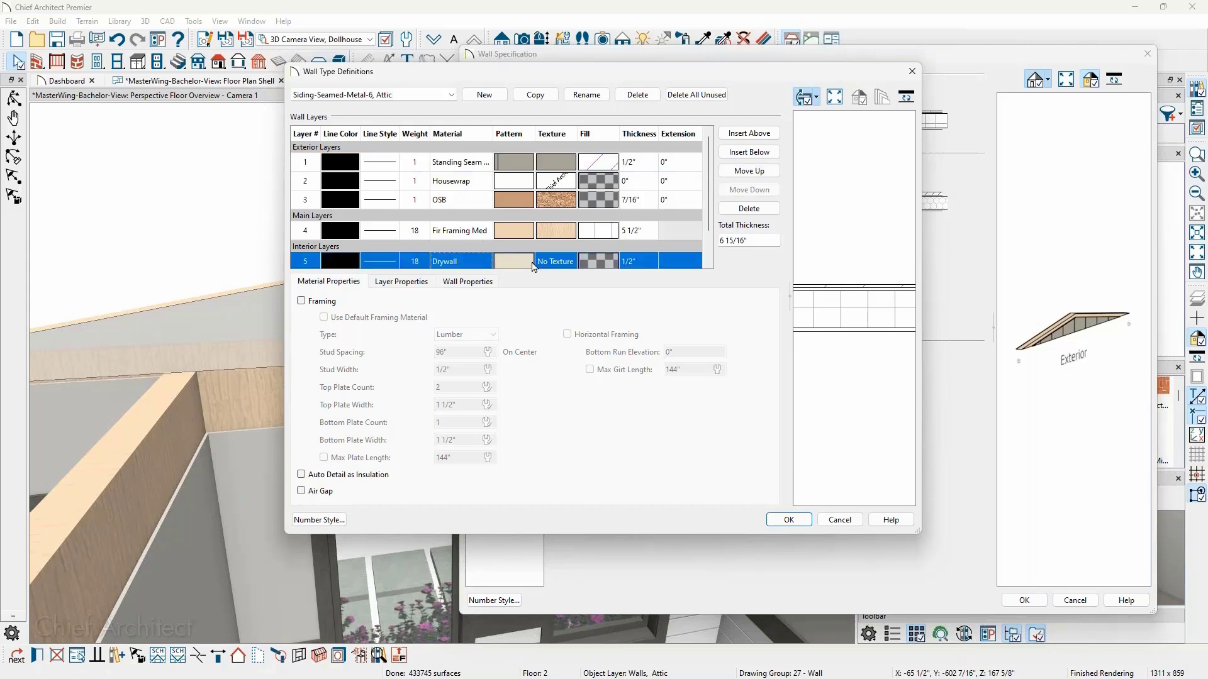
scroll(698, 258, "down", 1)
left_click(749, 208)
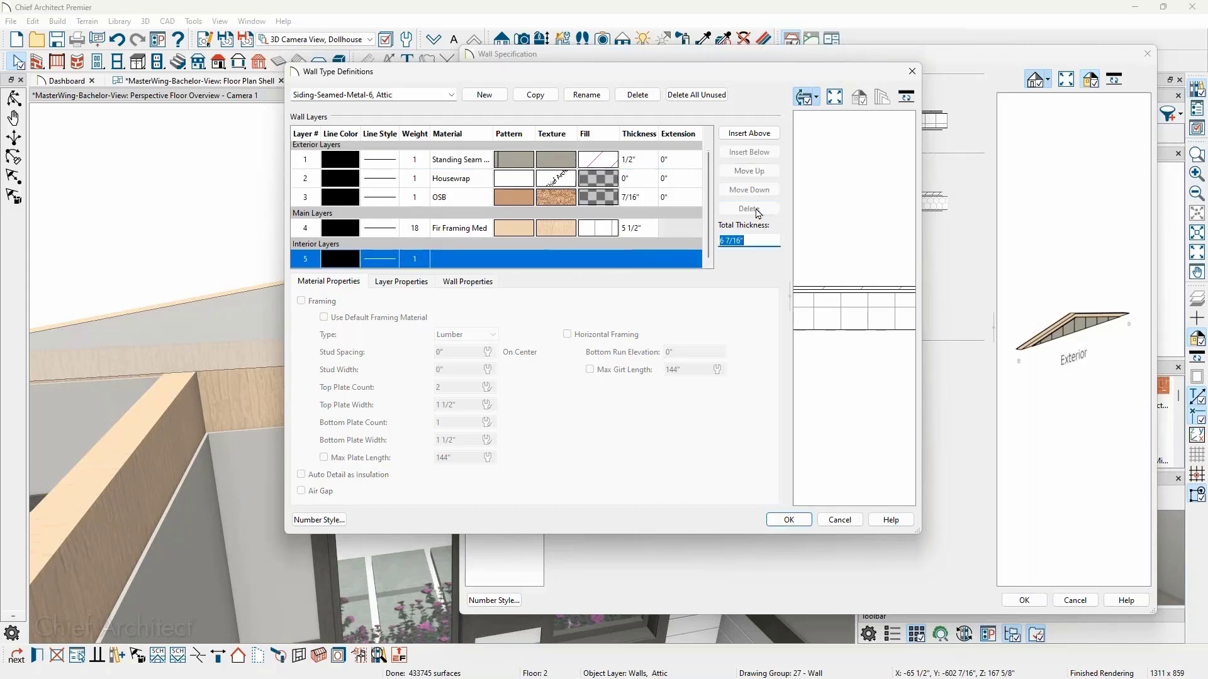
left_click(800, 526)
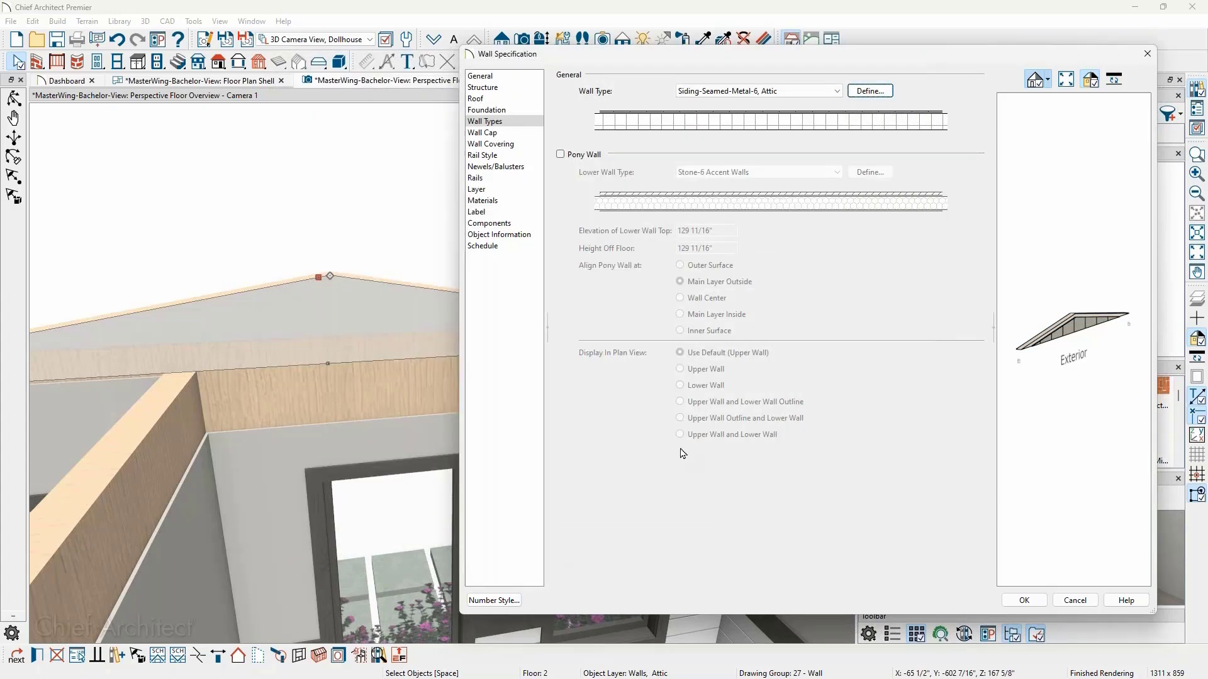
left_click(1036, 605)
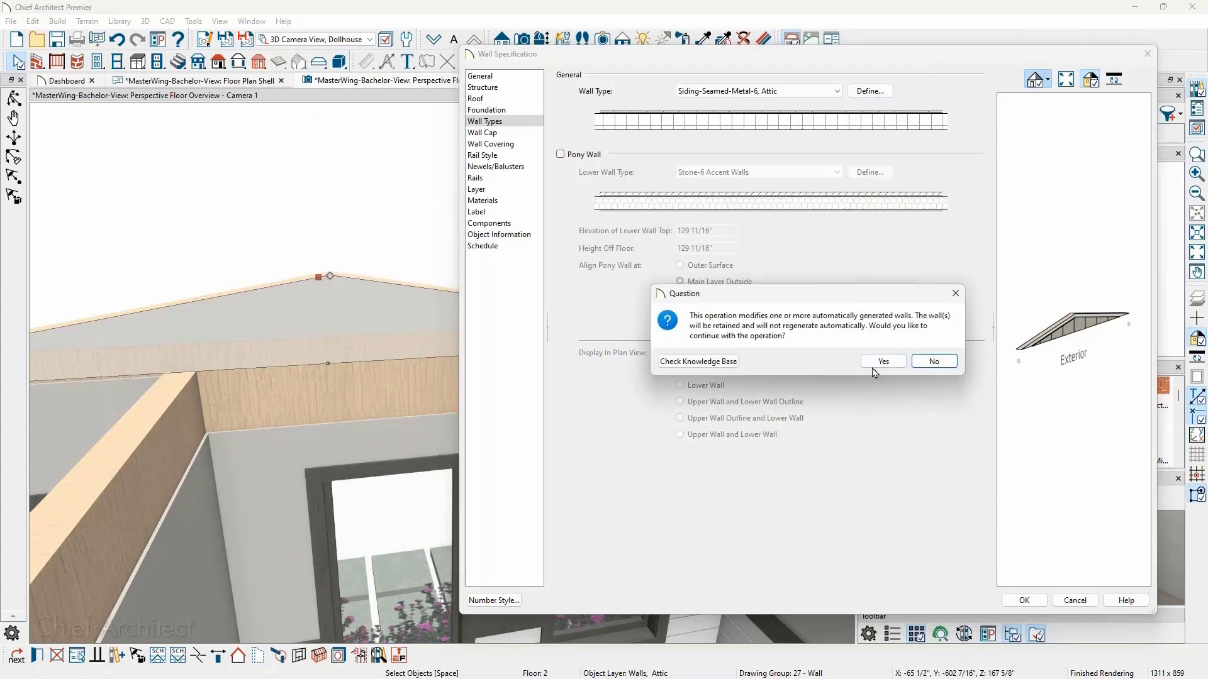
left_click(879, 364)
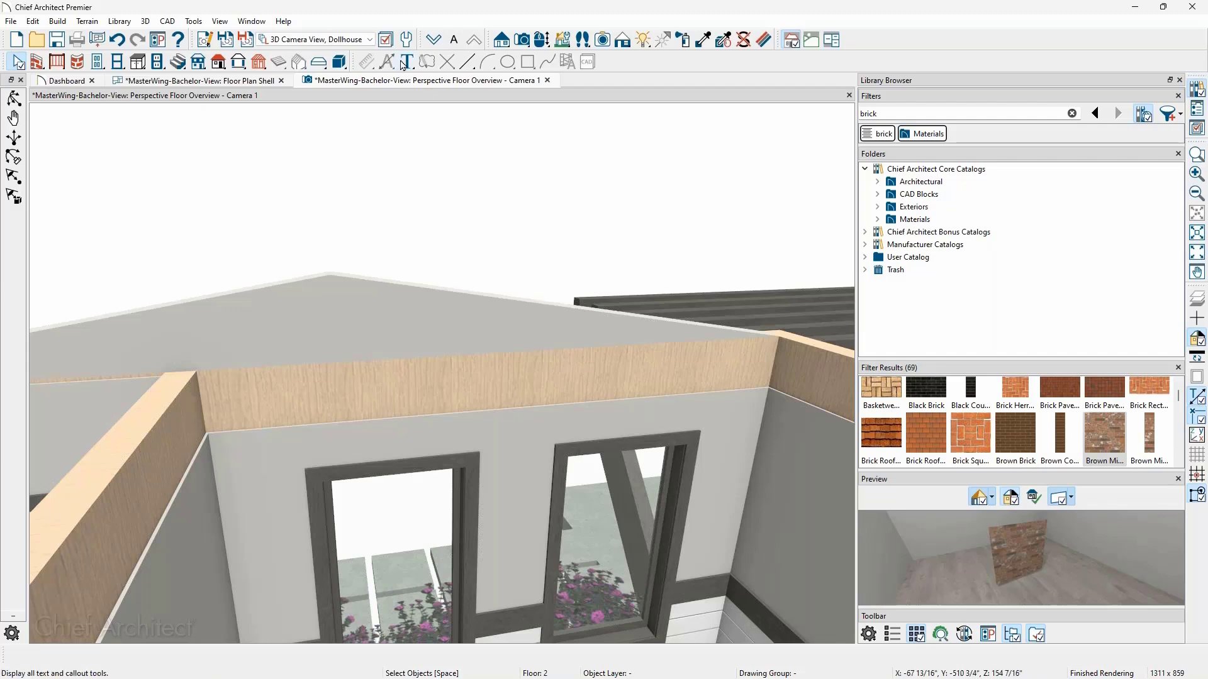
Step: Examine the automatic wall options, including Auto Rebuild Attic Walls, in the General Wall defaults and leave them without making changes
left_click(406, 40)
left_click_drag(556, 108, 83, 89)
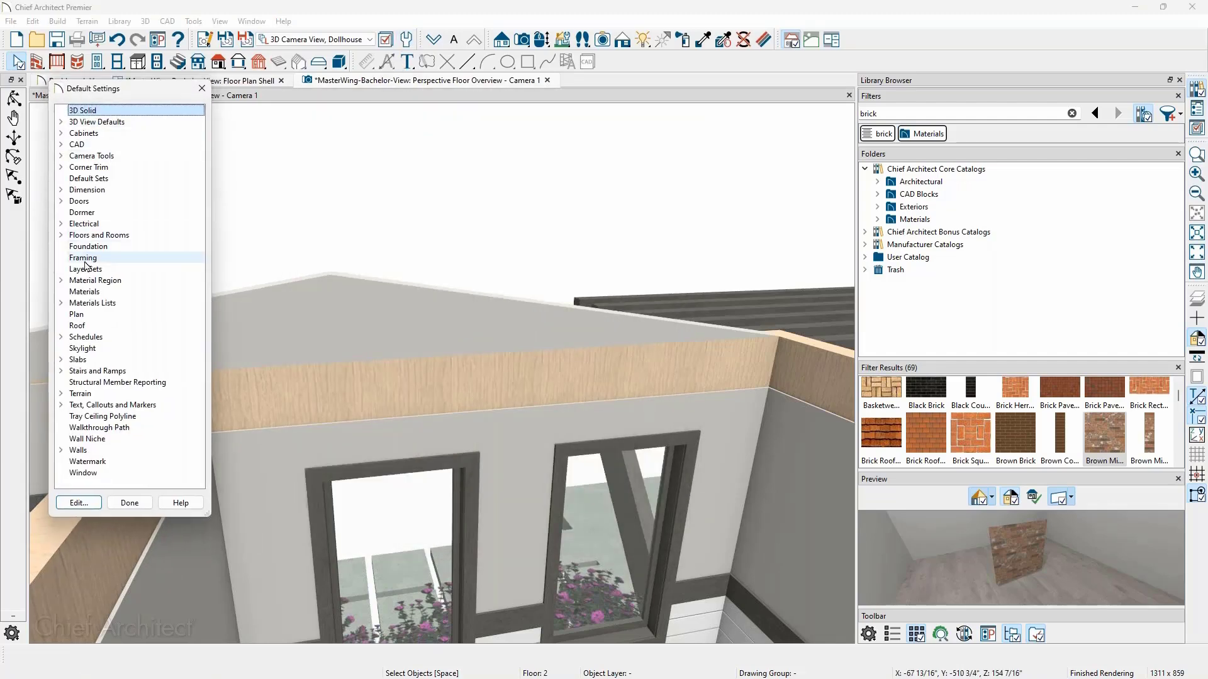
left_click(61, 450)
scroll(175, 421, "down", 1)
scroll(175, 425, "down", 4)
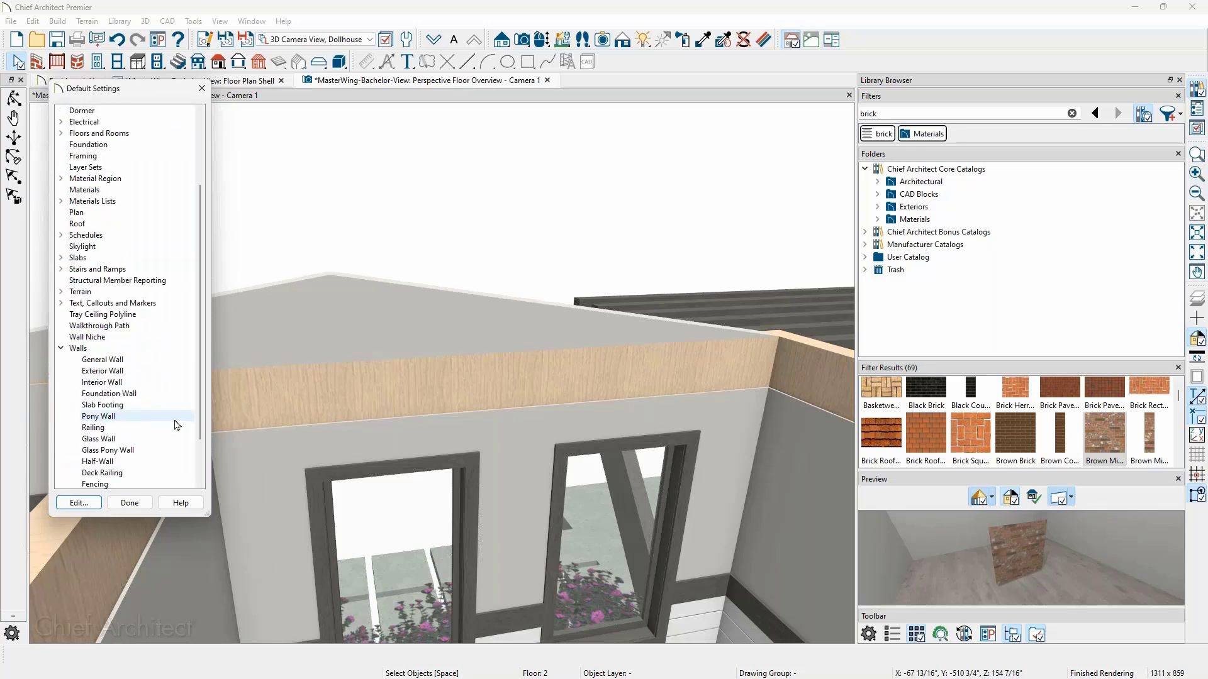
double_click(109, 324)
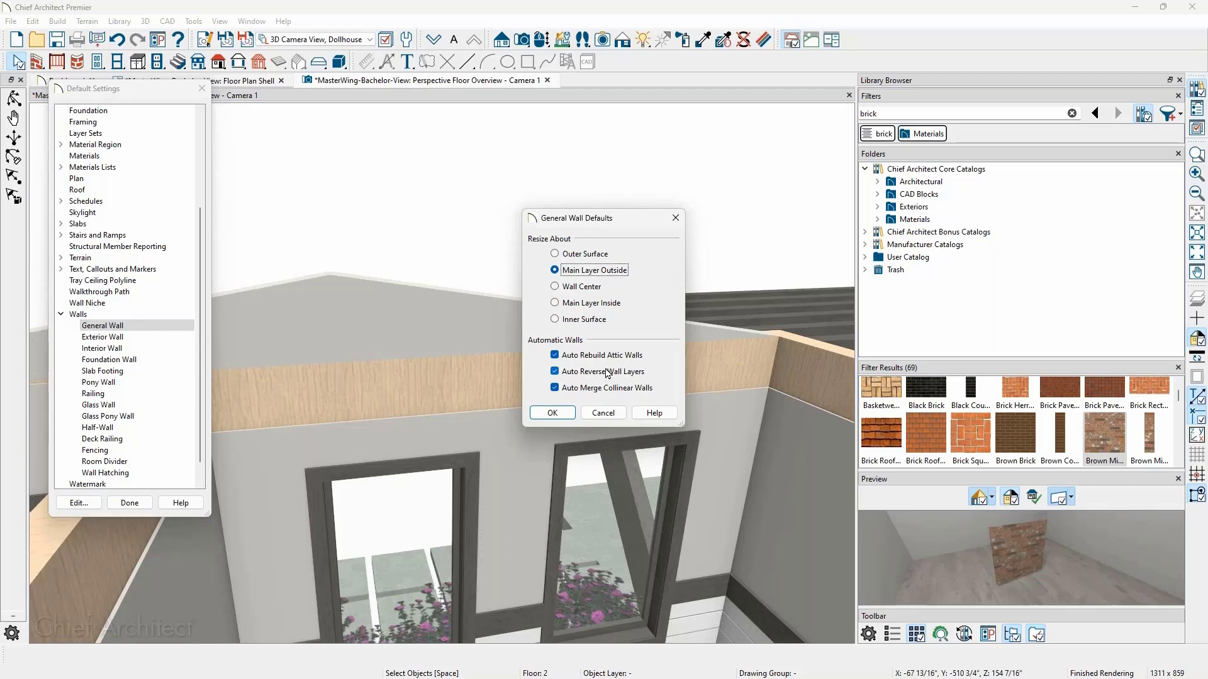
left_click_drag(603, 220, 293, 90)
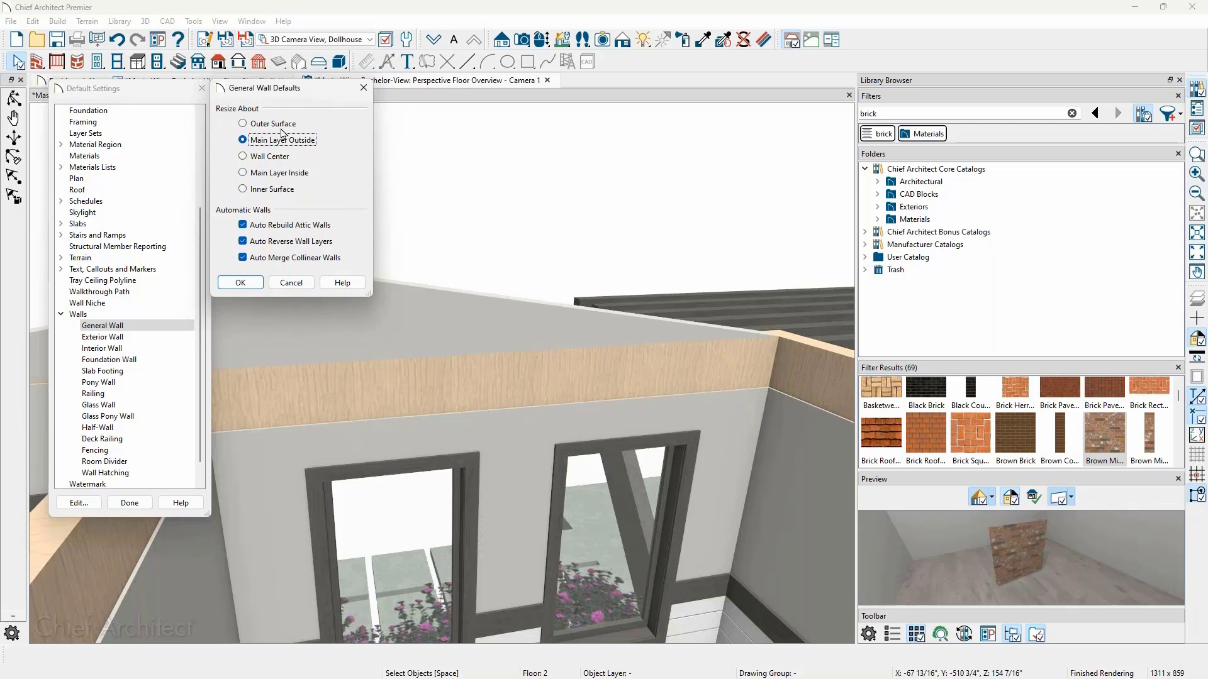
left_click(291, 283)
left_click(130, 503)
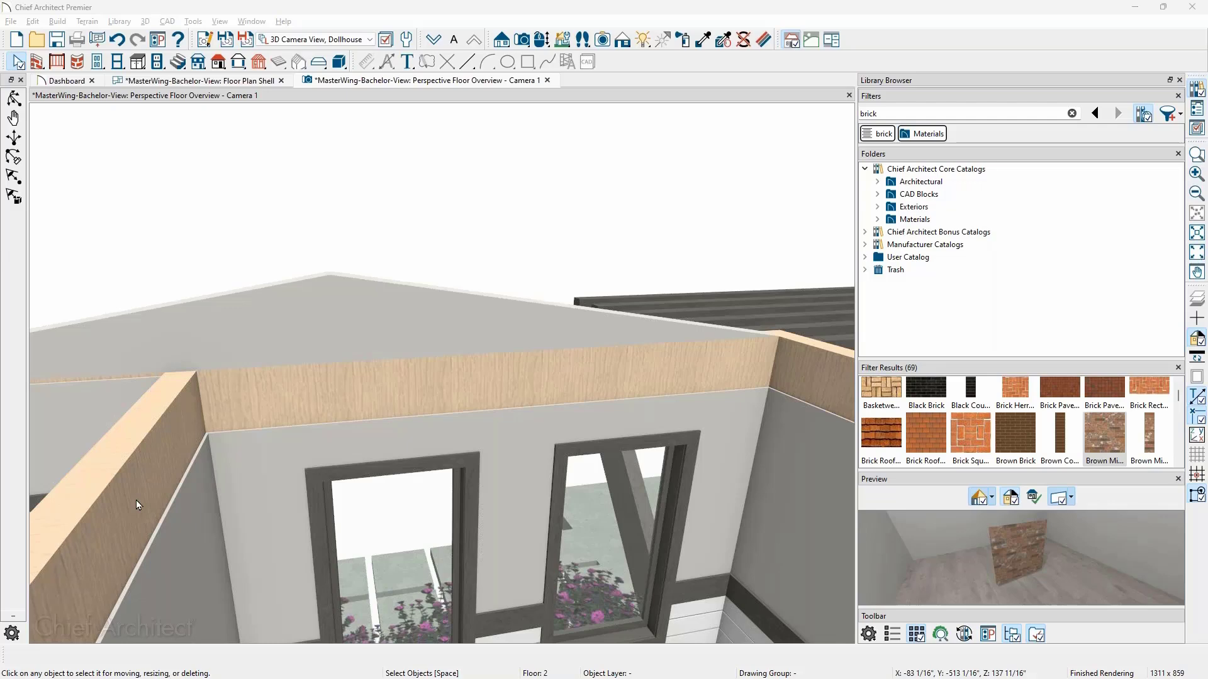
Step: Switch to the browser's Events & Training page, review the on-demand training, boot camps and webinars, and return to Chief Architect
key("alt+Tab")
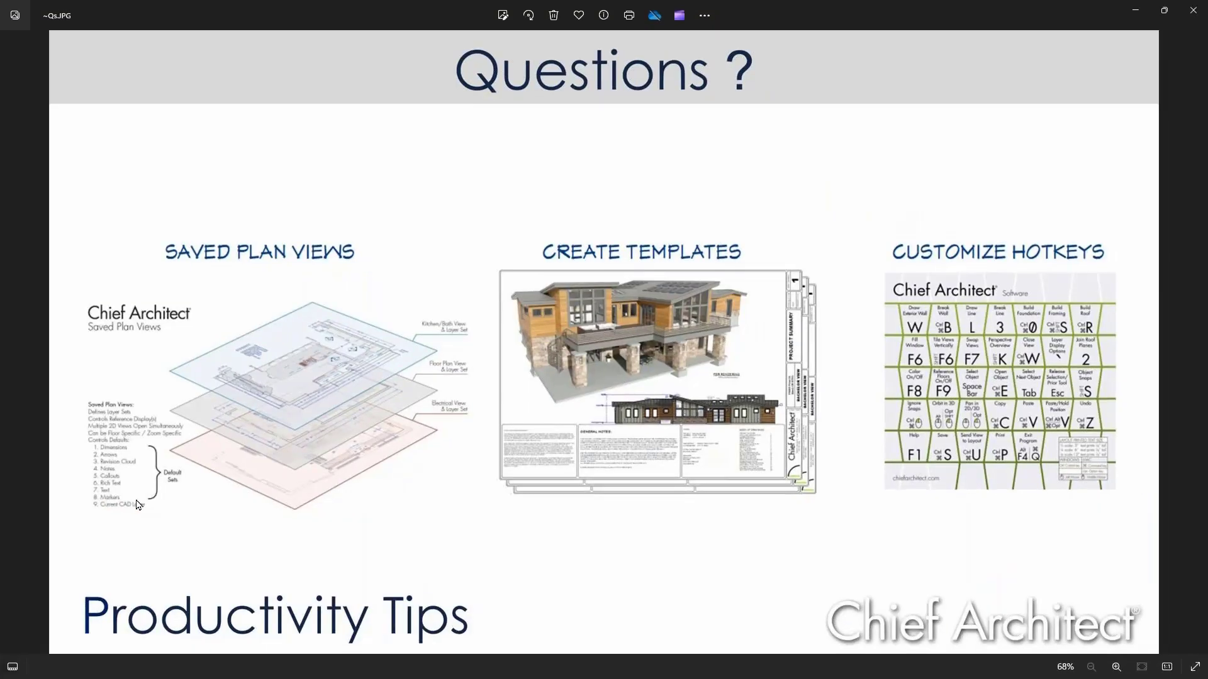
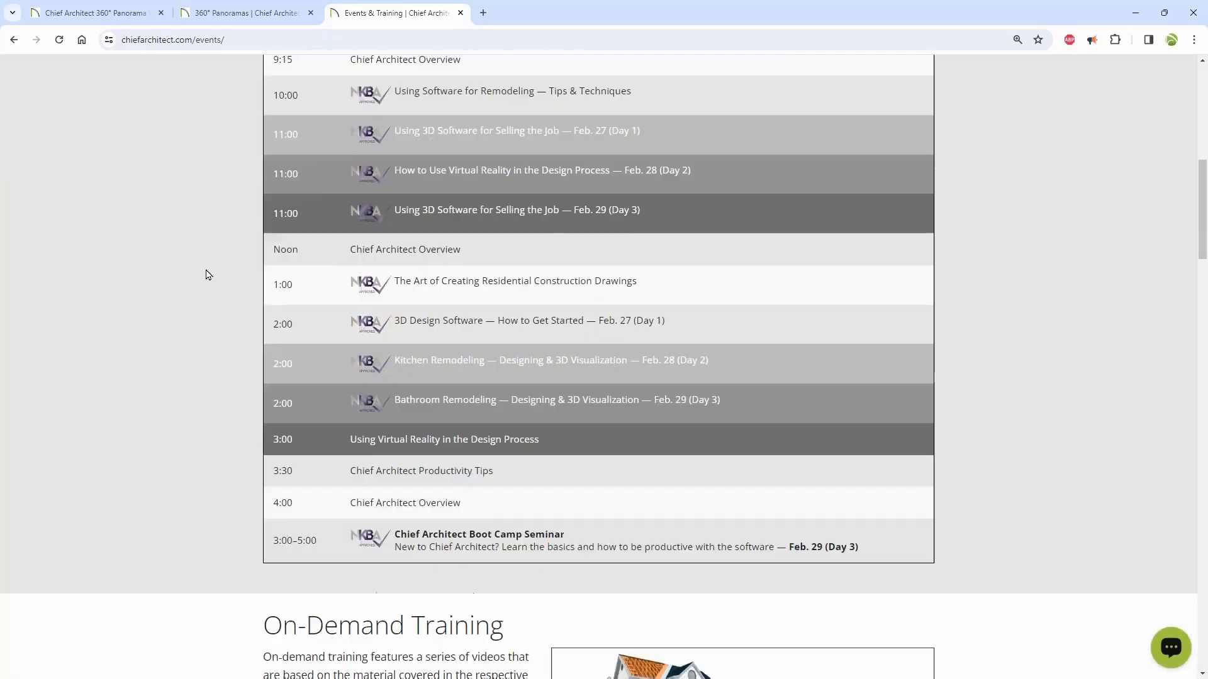
scroll(209, 273, "down", 6)
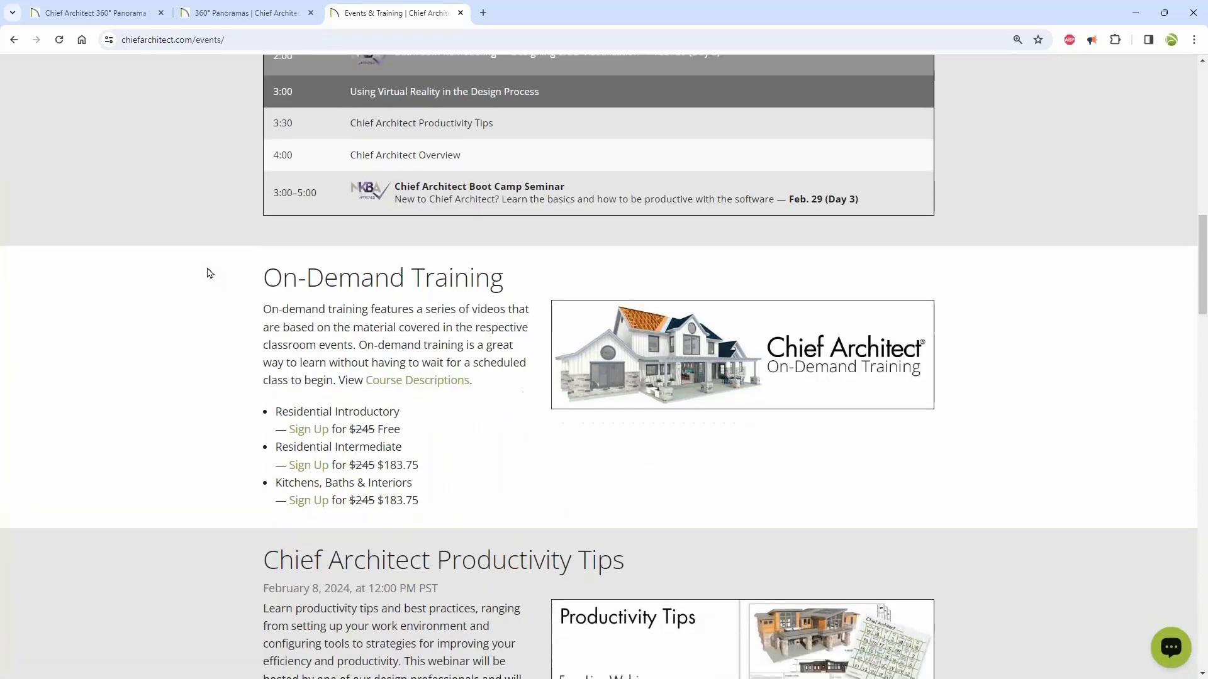
scroll(209, 273, "down", 7)
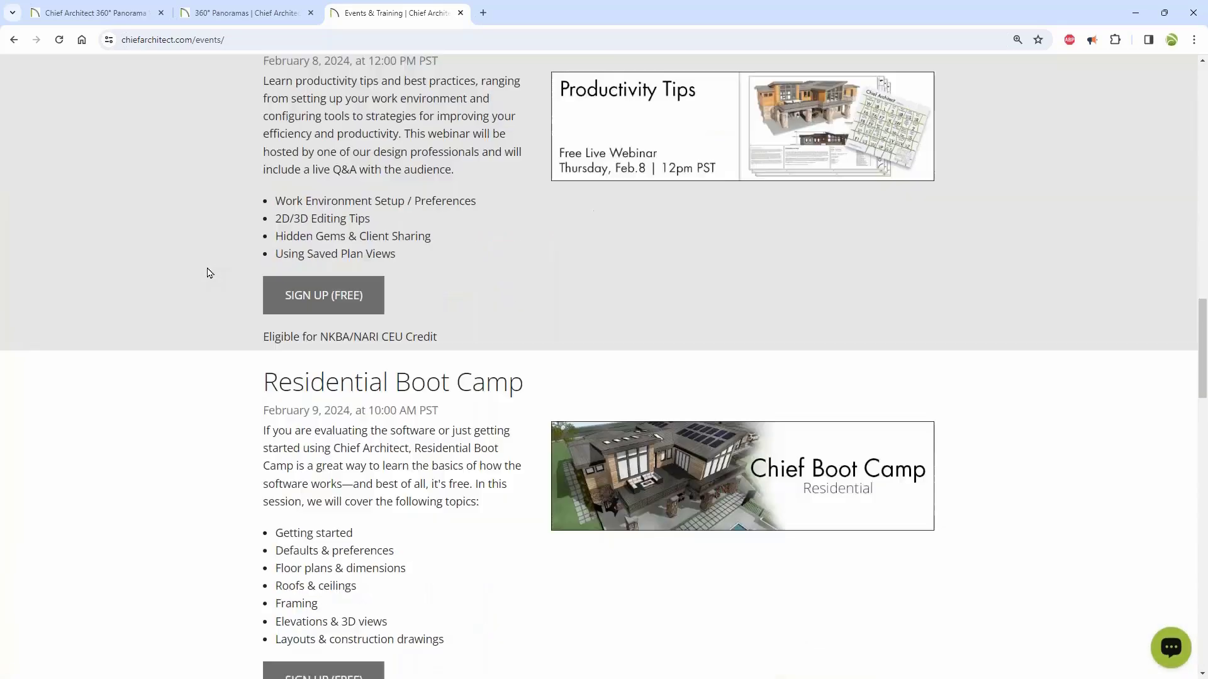
scroll(209, 273, "down", 1)
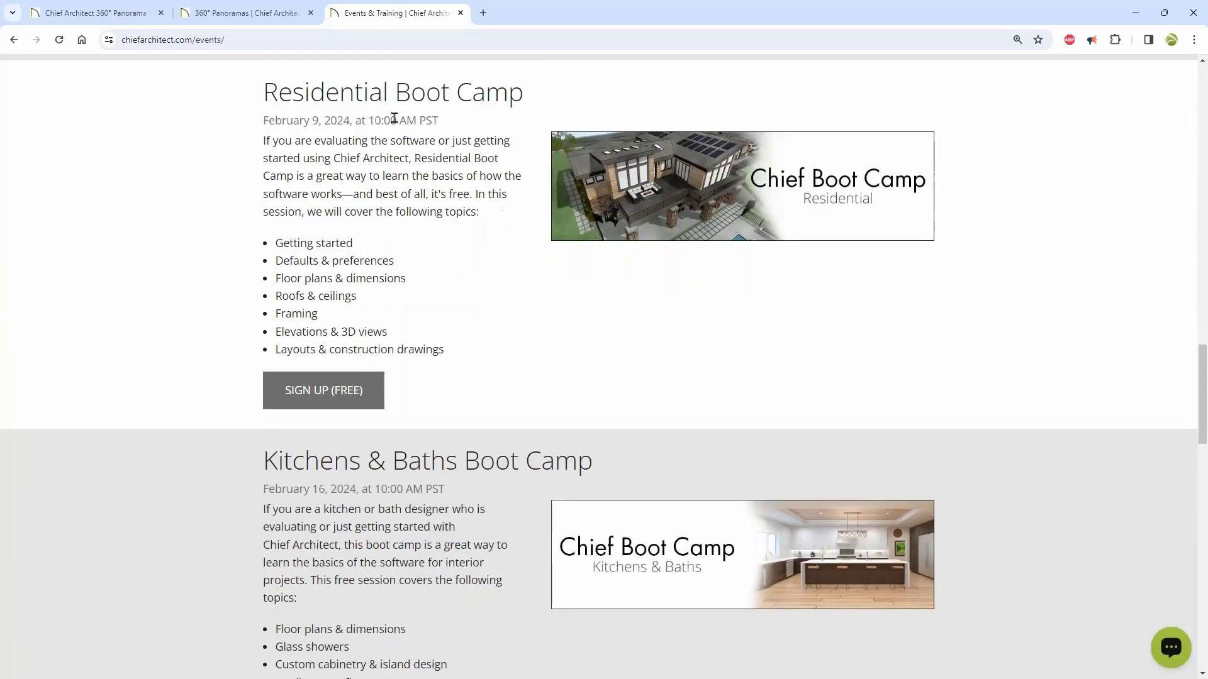
scroll(123, 299, "down", 5)
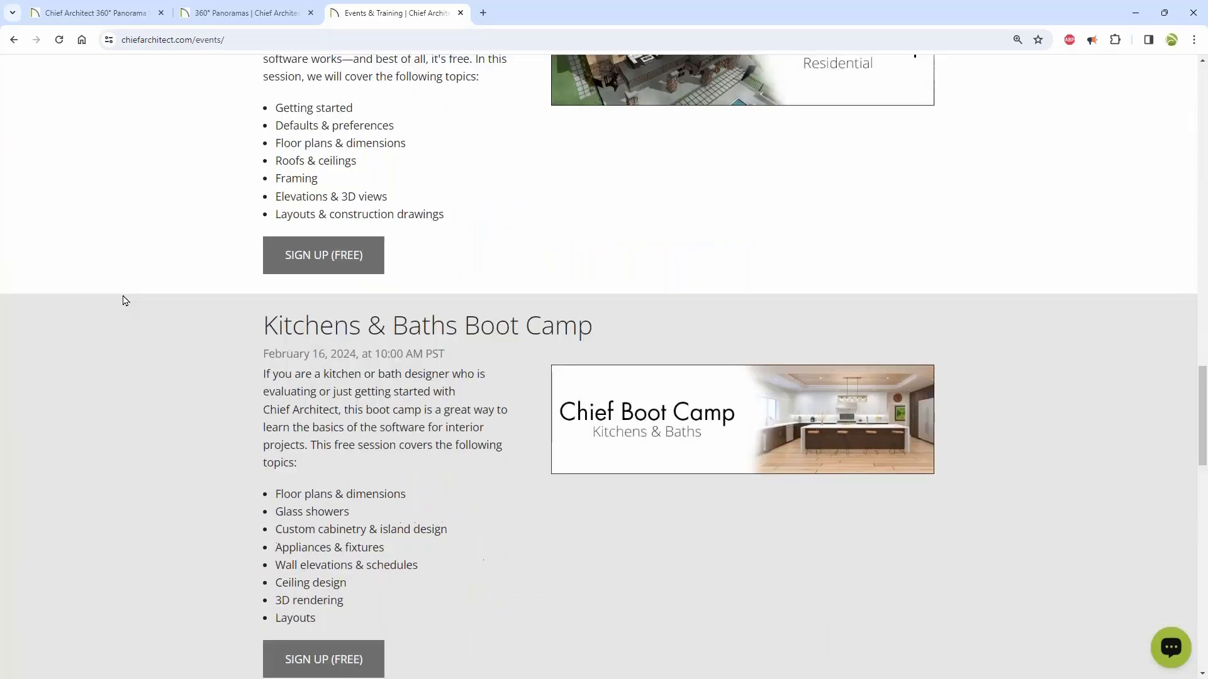
scroll(124, 299, "down", 2)
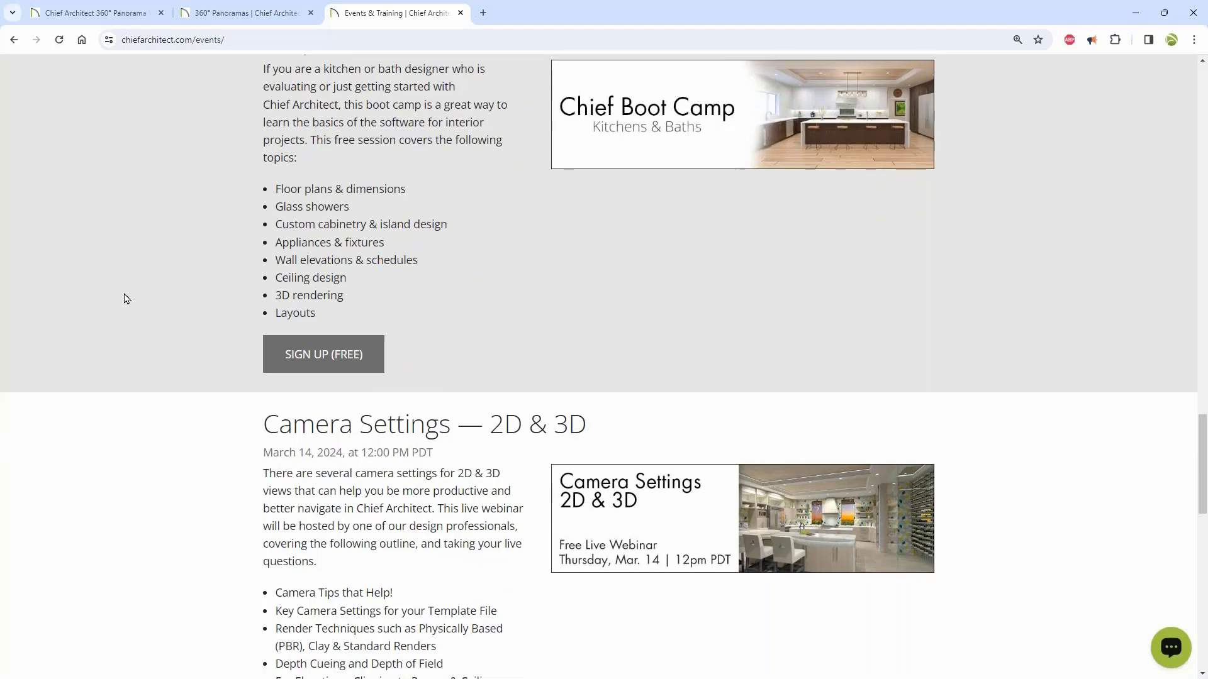
scroll(132, 284, "up", 5)
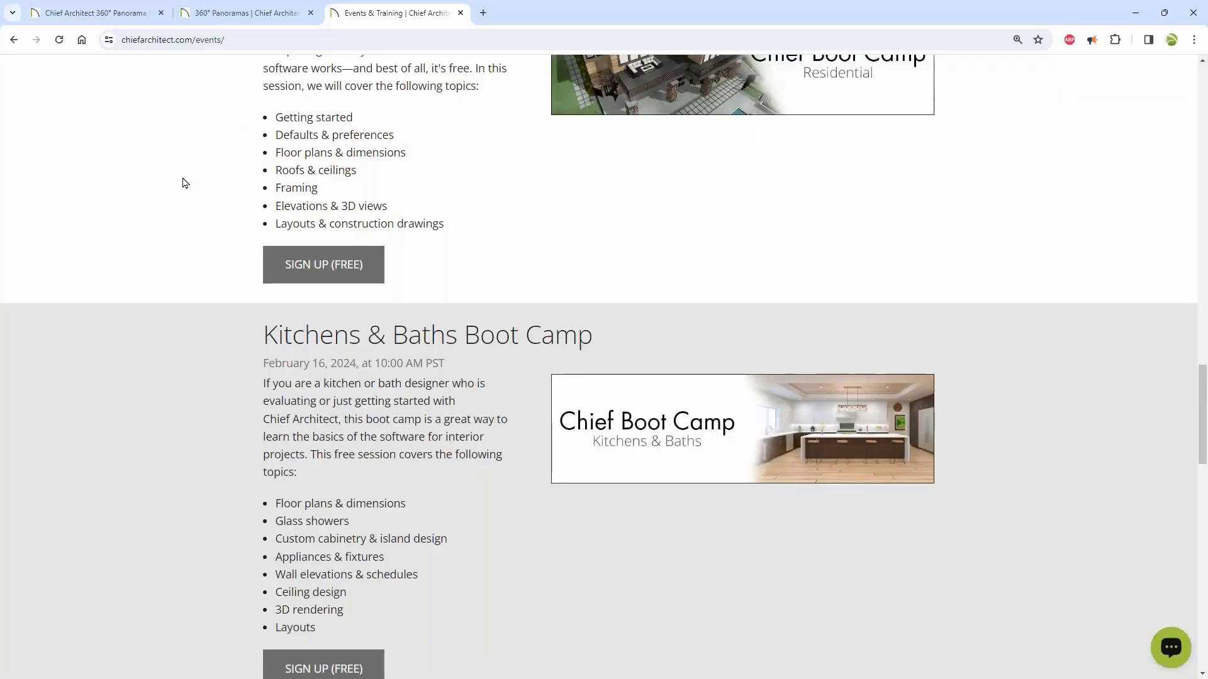
left_click(1138, 18)
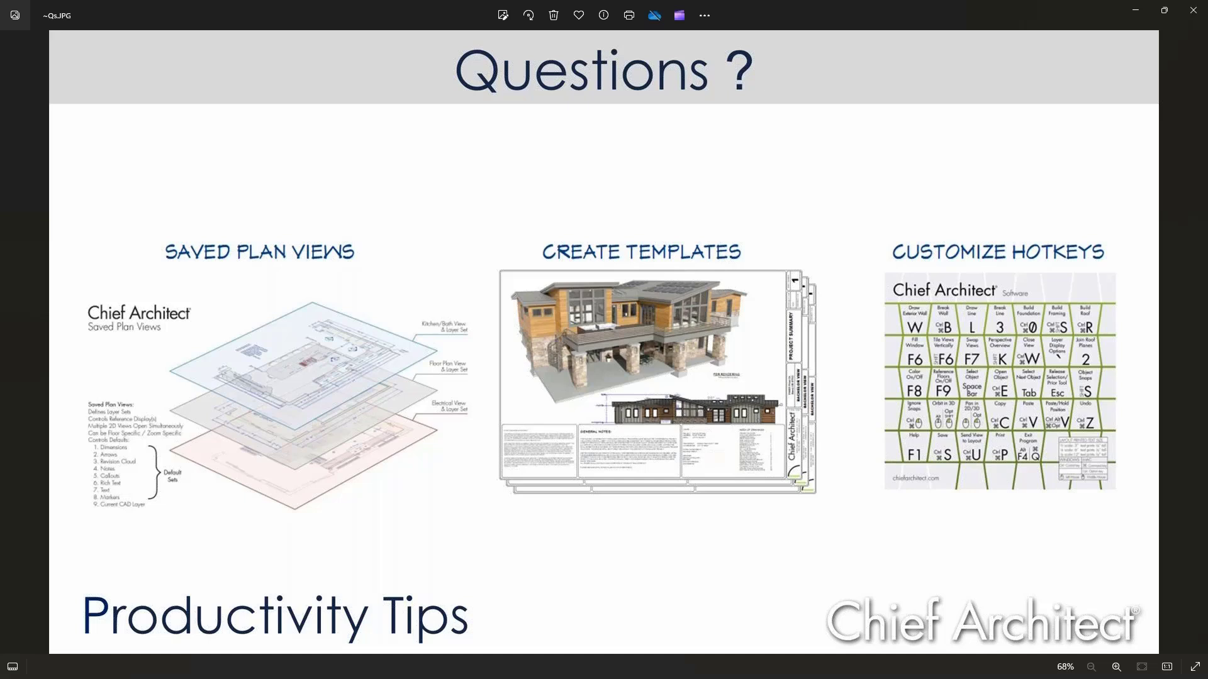
left_click(1136, 11)
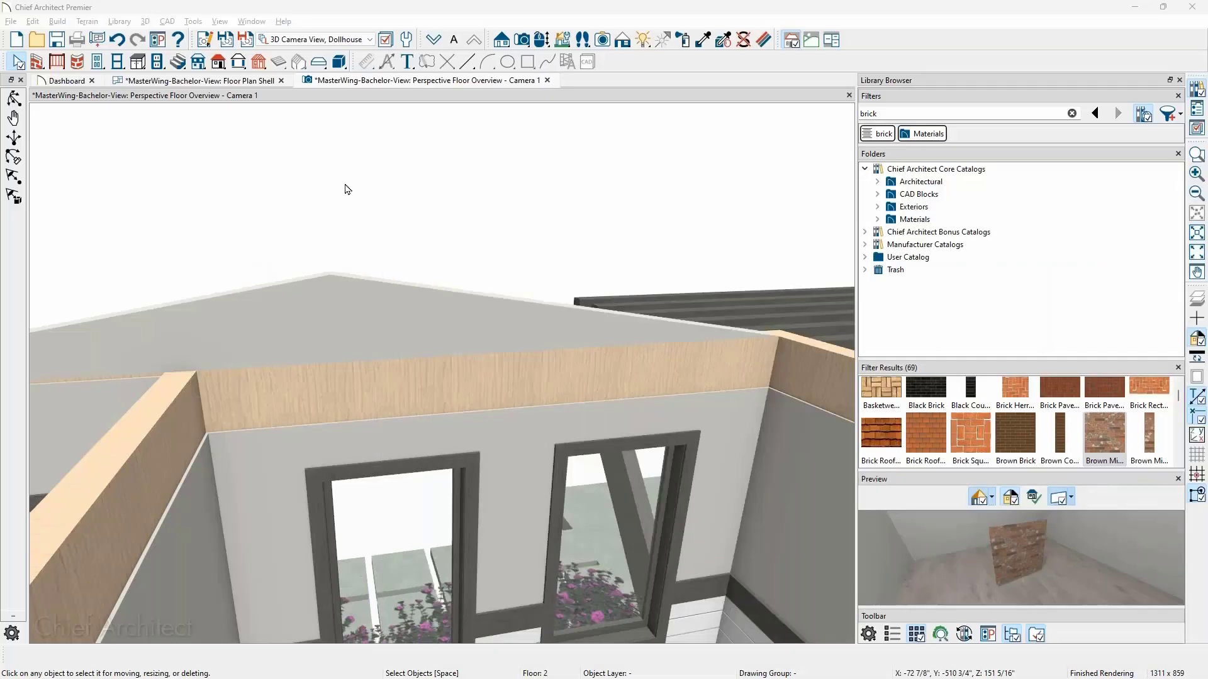
Step: Close the MasterWing-Bachelor-View plan without saving, open the recent Productivity-Tips-Customers plan and close the Library Browser
left_click(546, 80)
left_click(281, 80)
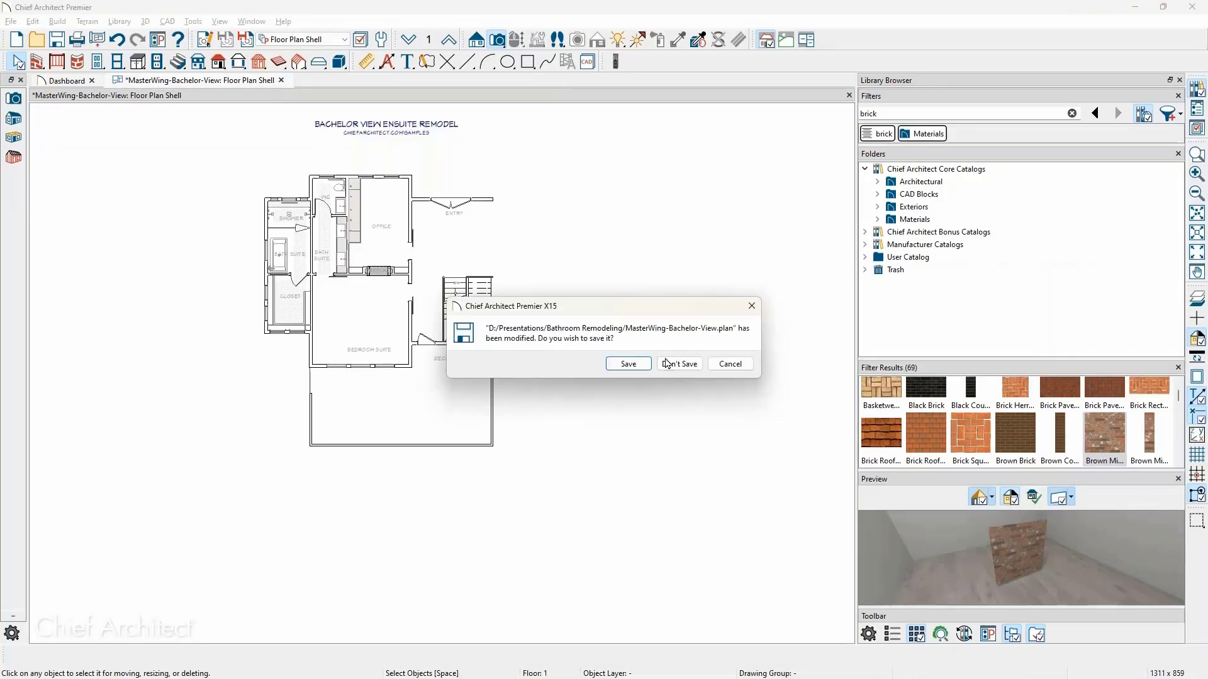
left_click(676, 361)
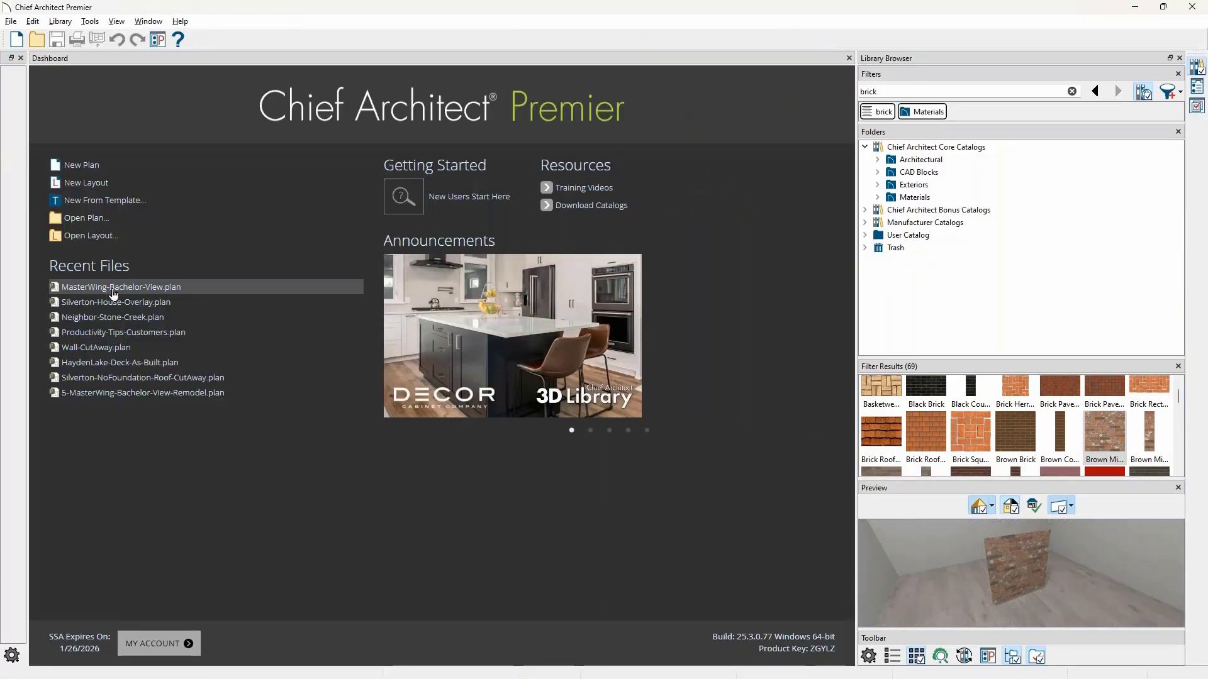
left_click(147, 334)
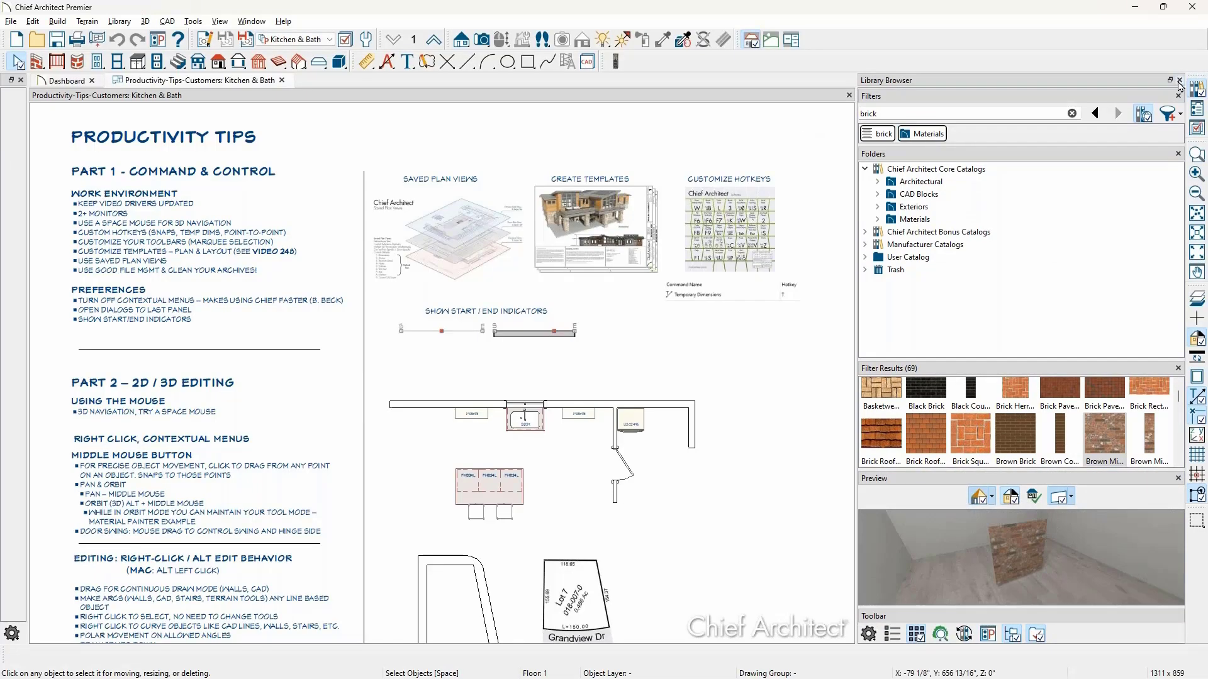
left_click(1179, 86)
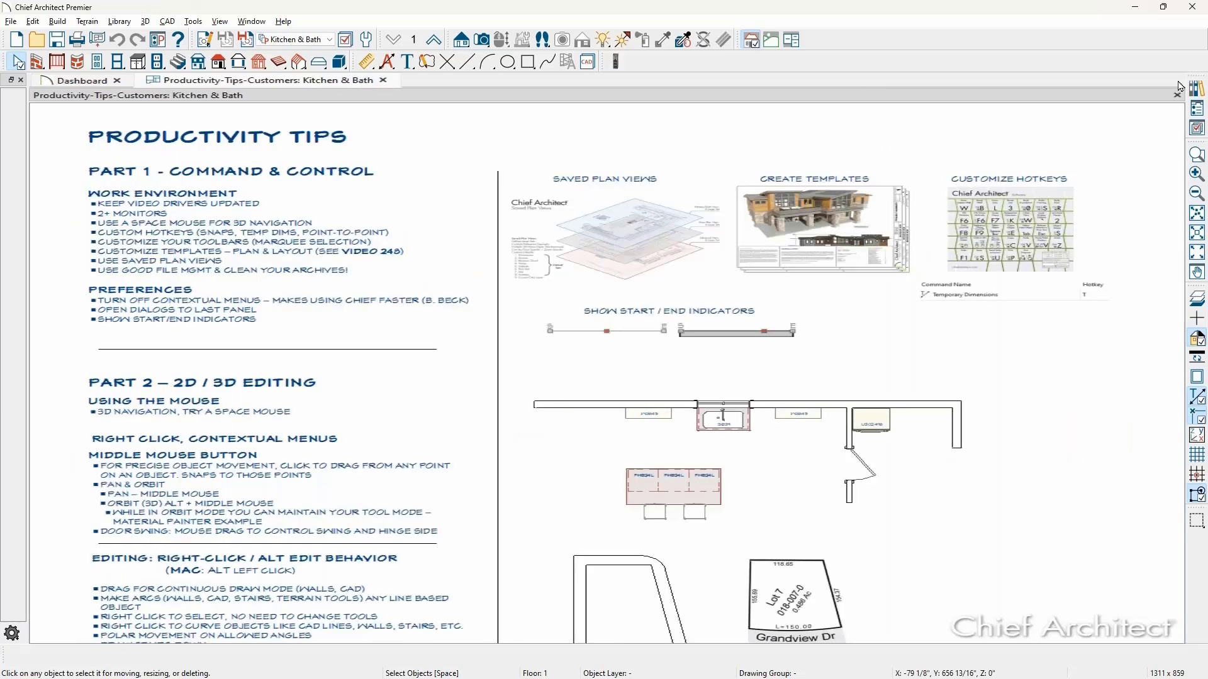
Step: Move the SB39 sink base cabinet and the wall cabinet to its left together about 41 inches left along the wall
scroll(834, 447, "up", 5)
middle_click_drag(834, 447, 826, 166)
scroll(715, 321, "up", 7)
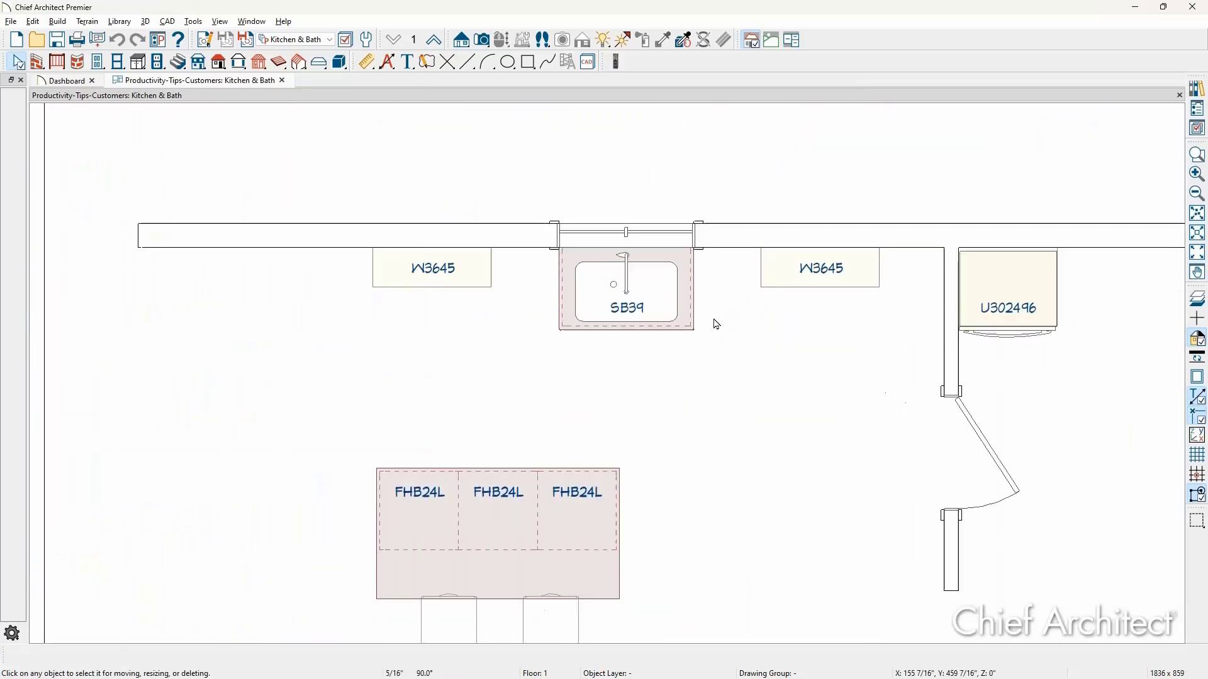
scroll(715, 323, "up", 1)
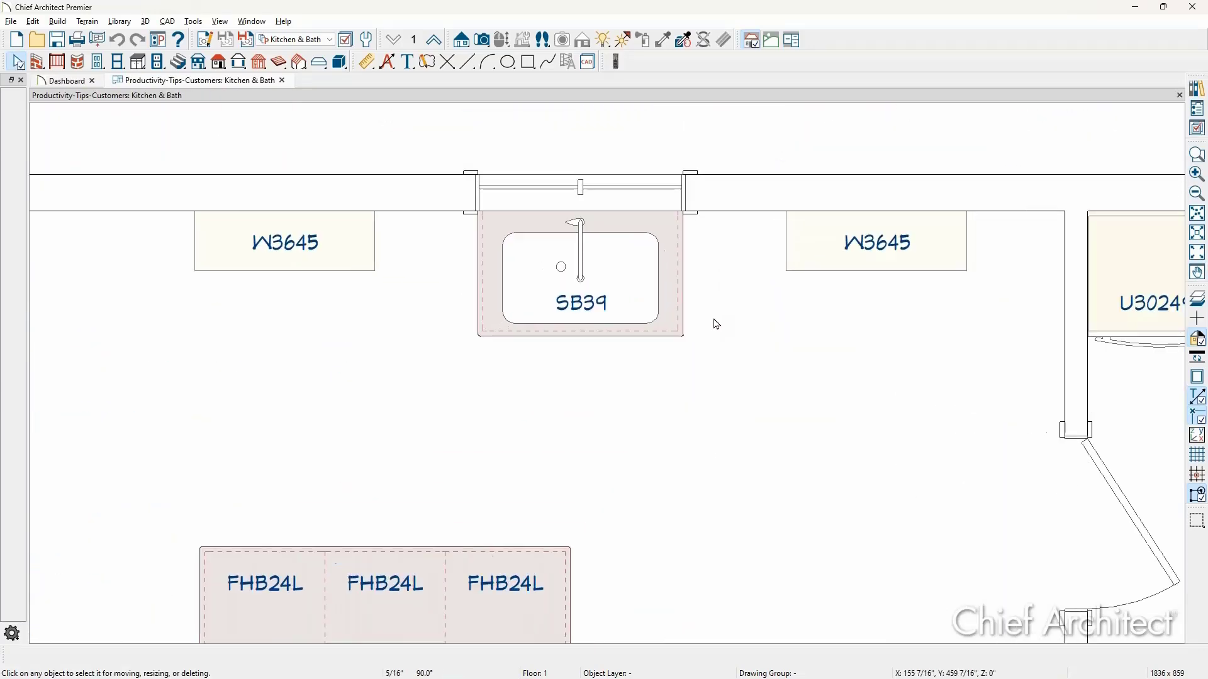
left_click(508, 265)
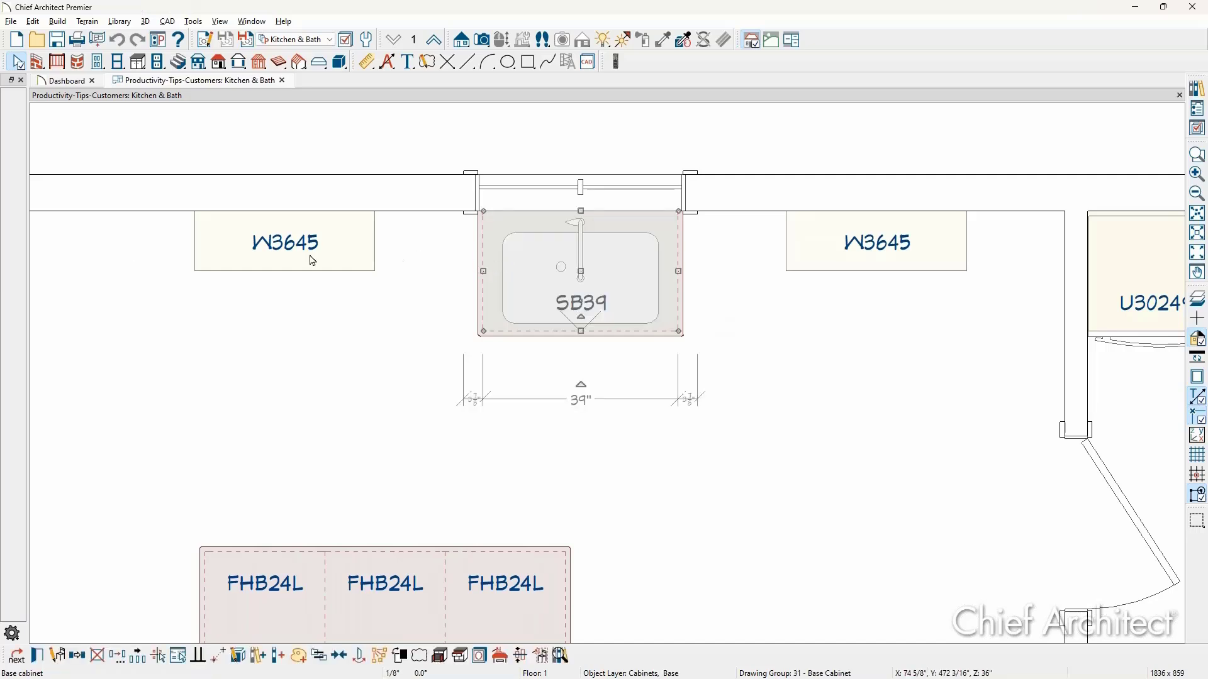
left_click(310, 258, "shift")
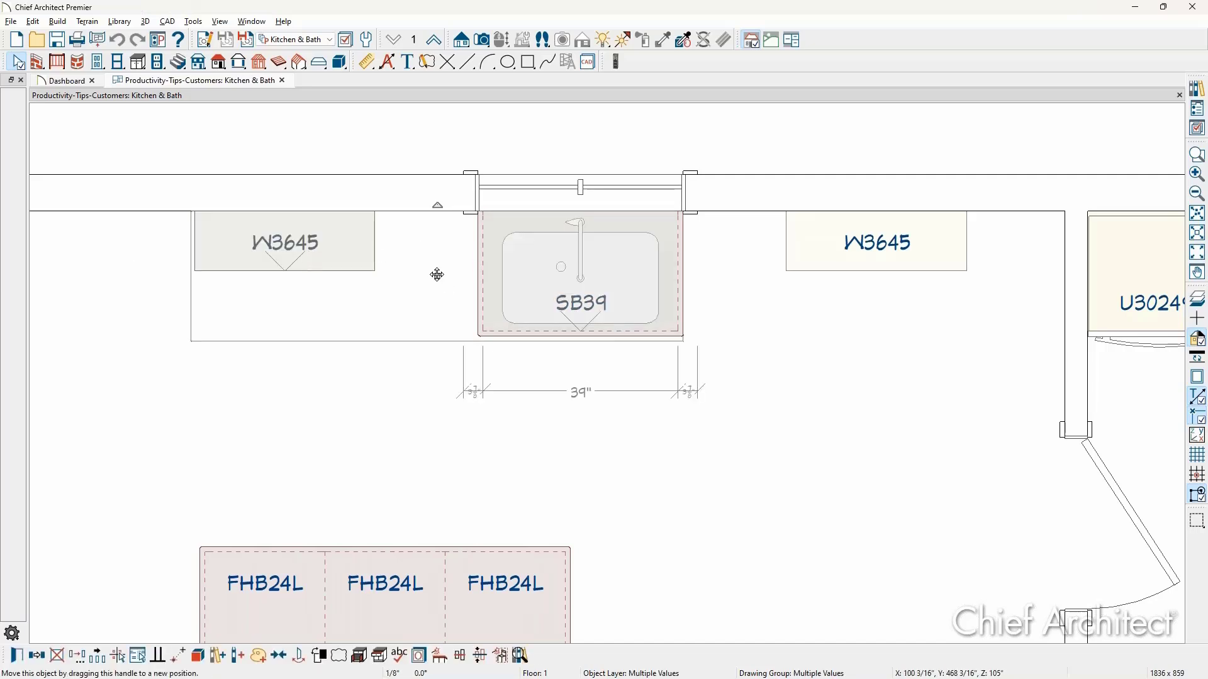
left_click_drag(437, 275, 227, 274)
left_click(524, 305)
scroll(440, 296, "down", 2)
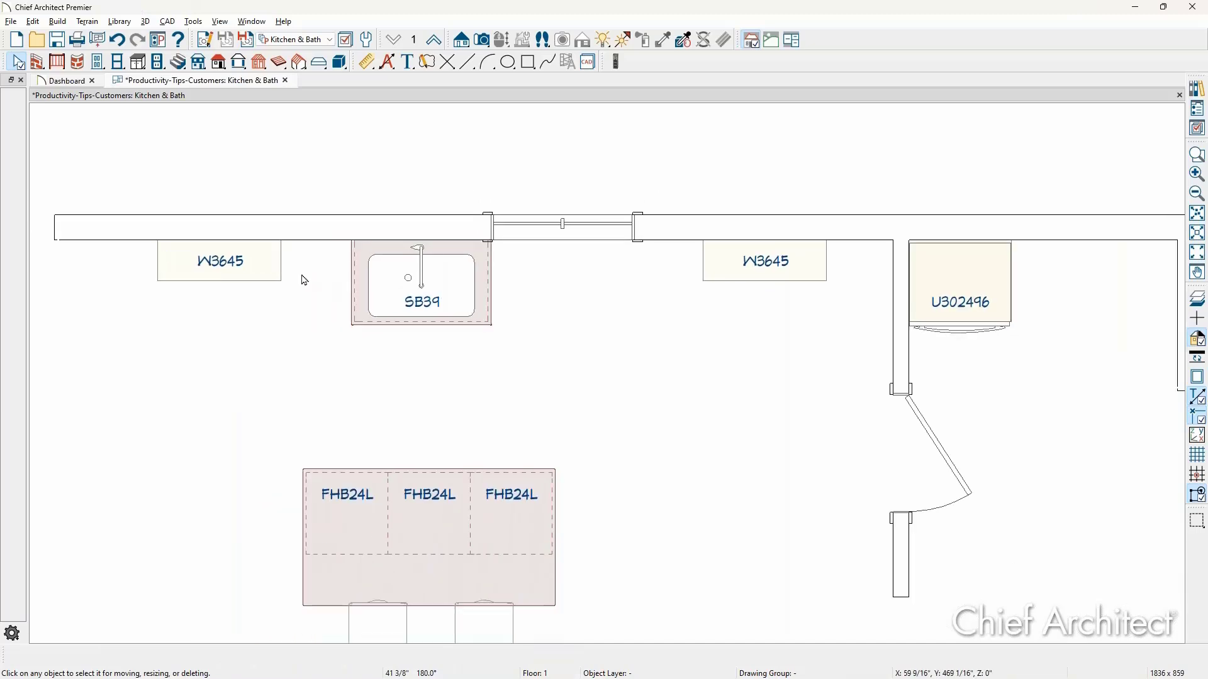
Step: Delete the W3645 wall cabinet to the left of the sink base
left_click(252, 274)
key("Delete")
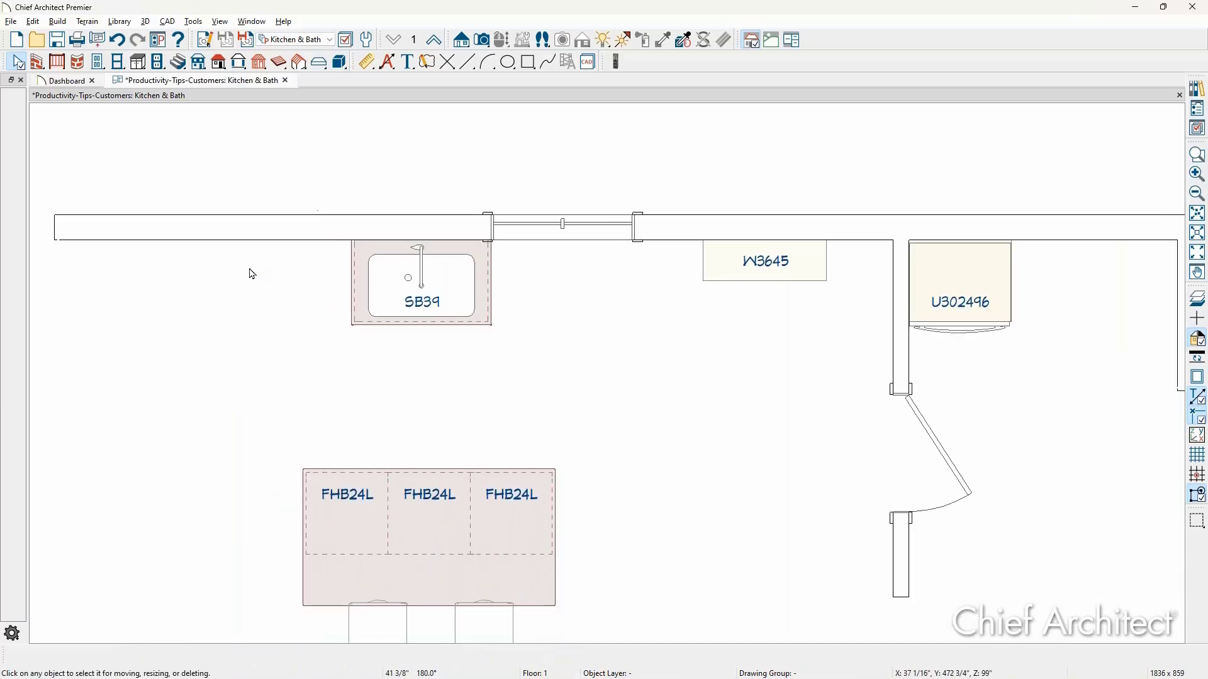
Step: Turn off temporary dimensions and move the SB39 sink base cabinet back beneath the window
left_click(378, 305)
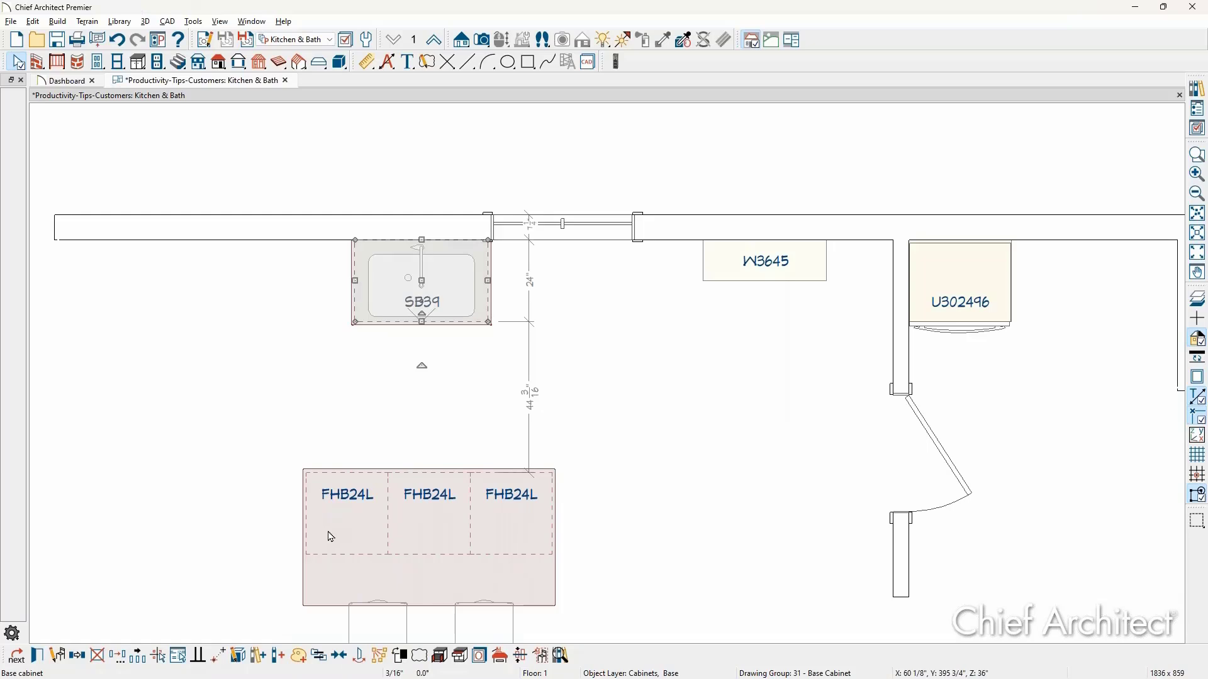
key("t")
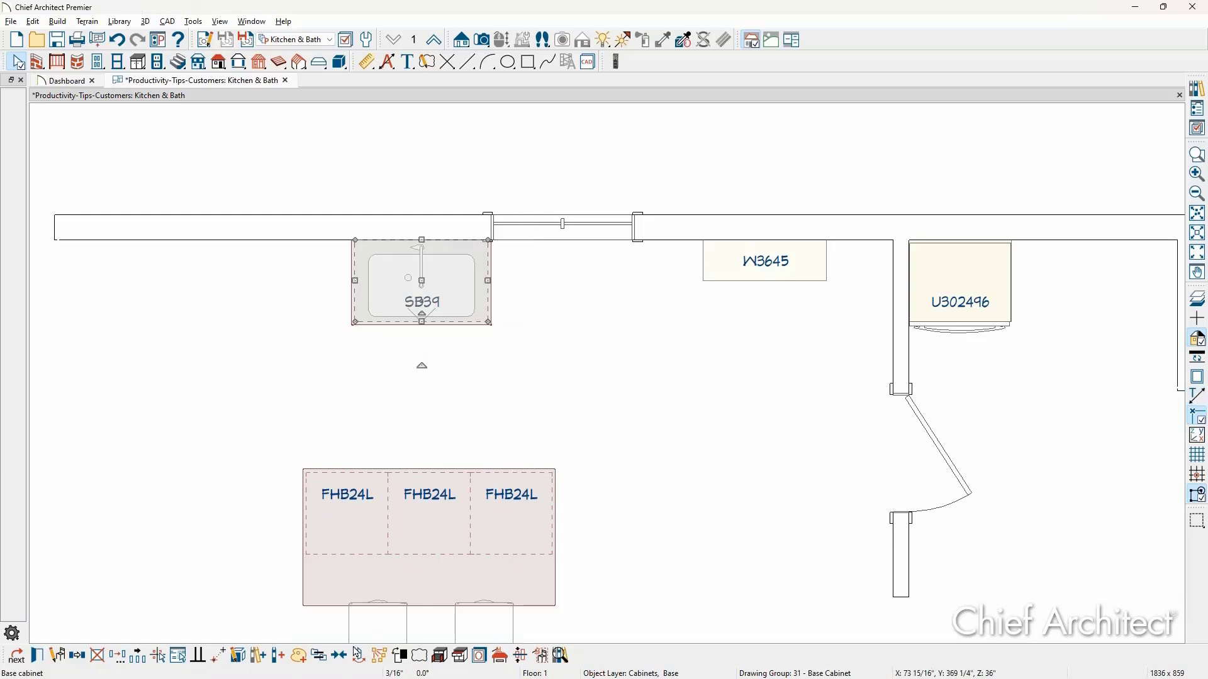
left_click_drag(463, 248, 604, 247)
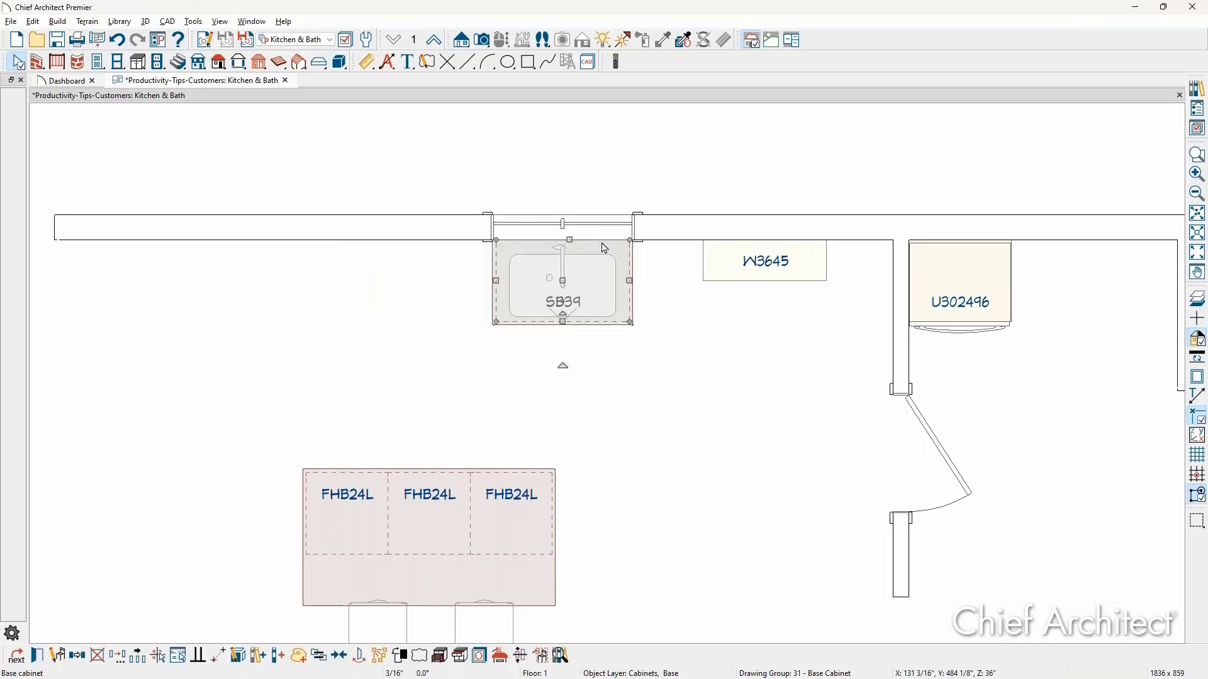
Step: Move the remaining W3645 wall cabinet about 9 inches left along the wall, towards the sink
scroll(782, 262, "up", 2)
left_click(782, 262)
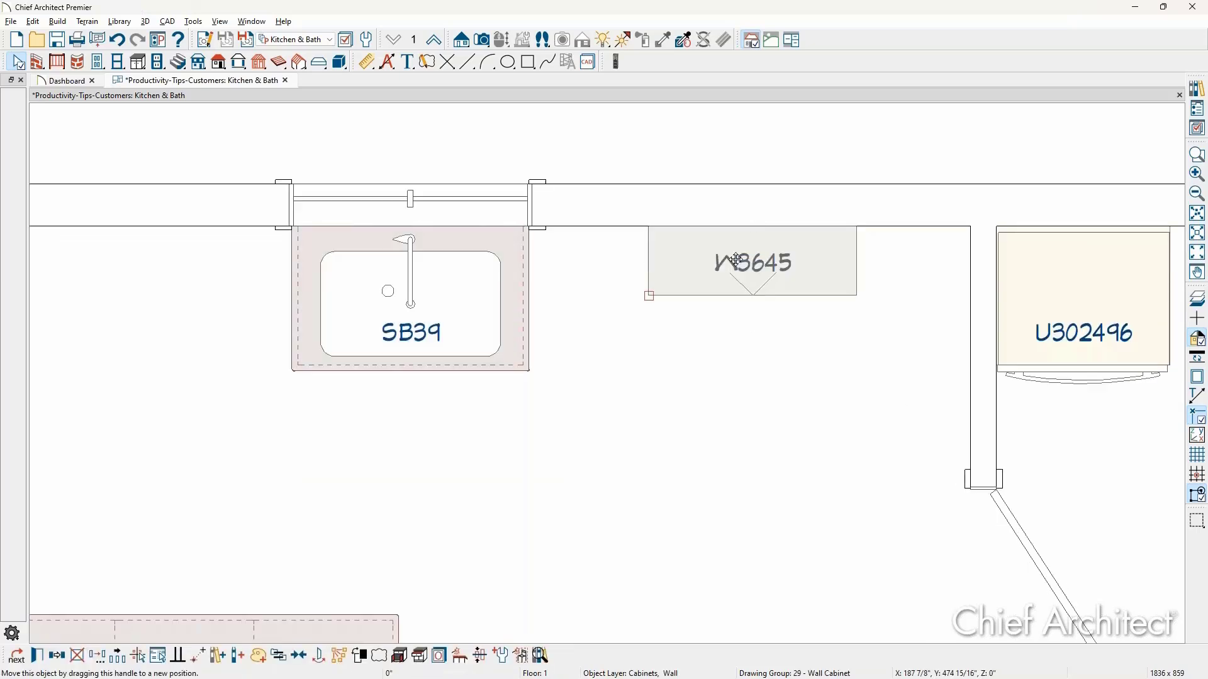
left_click_drag(736, 259, 683, 259)
left_click(846, 334)
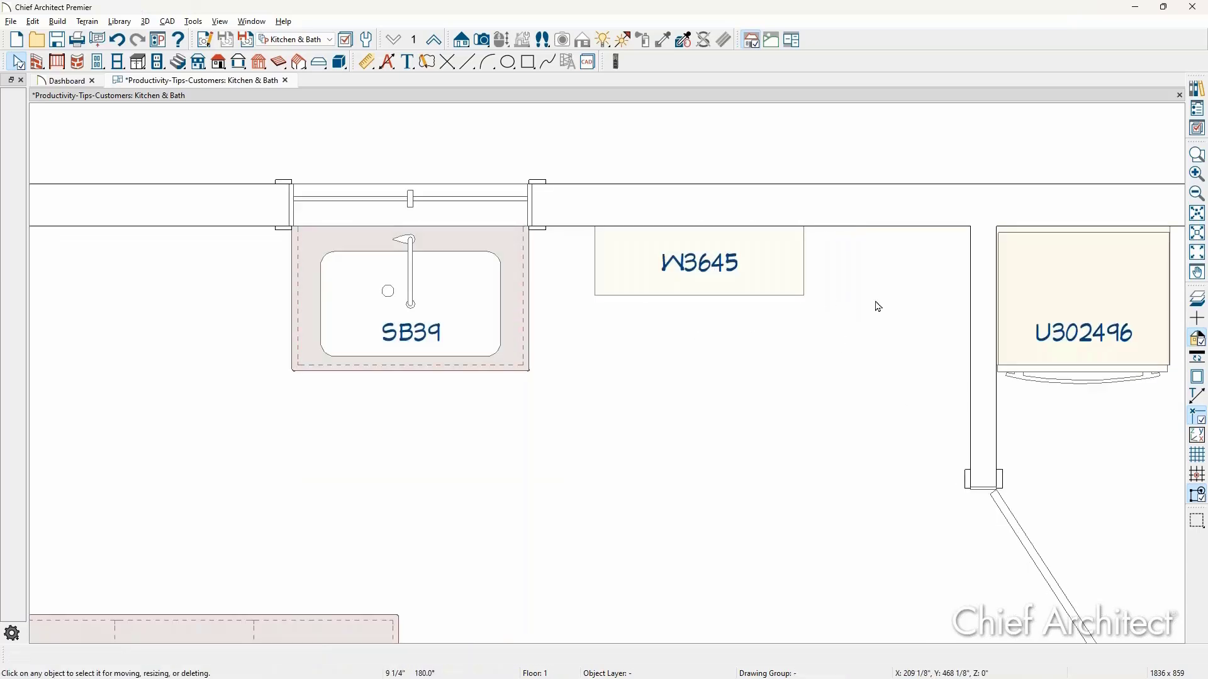
Step: Center the W3645 wall cabinet between two points: the window casing's right edge and the inside corner of the partition wall
scroll(878, 306, "up", 2)
middle_click_drag(879, 283, 836, 351)
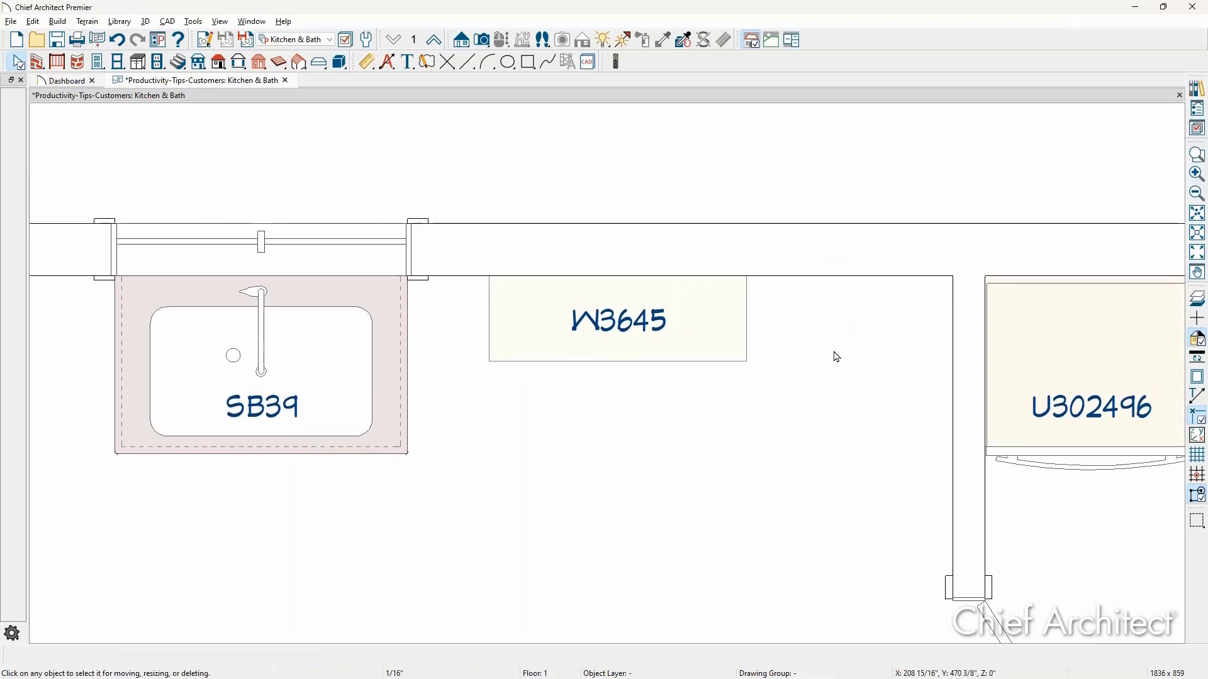
scroll(805, 331, "up", 1)
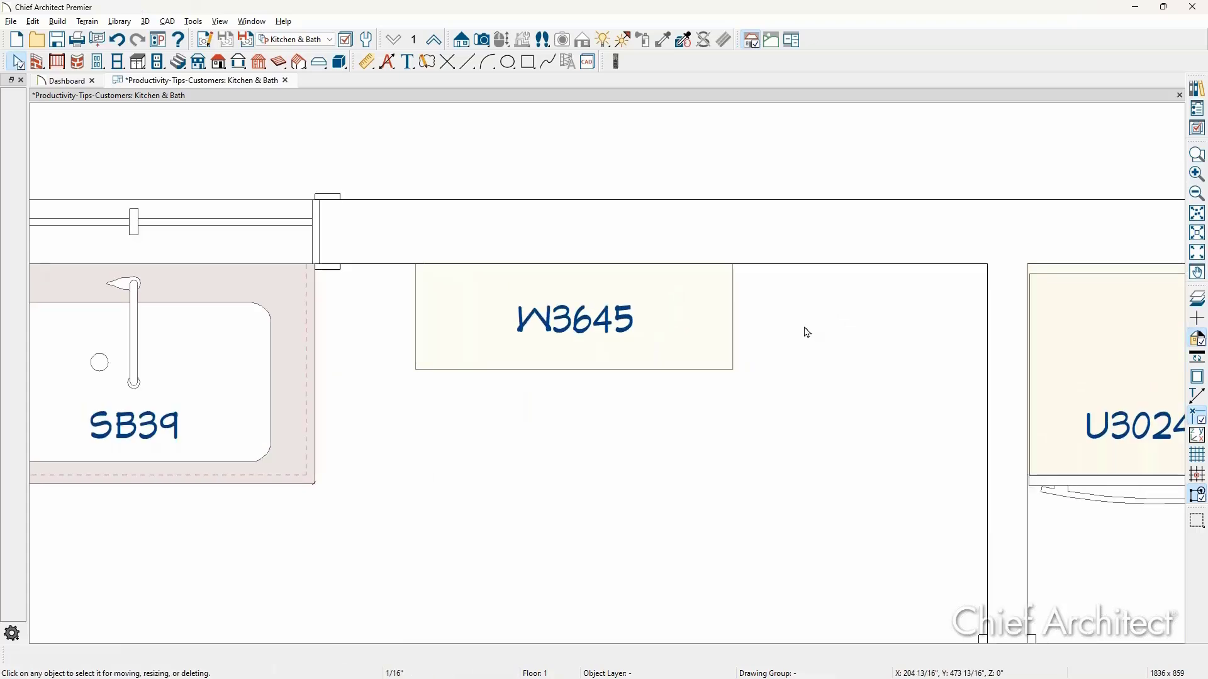
scroll(807, 332, "up", 1)
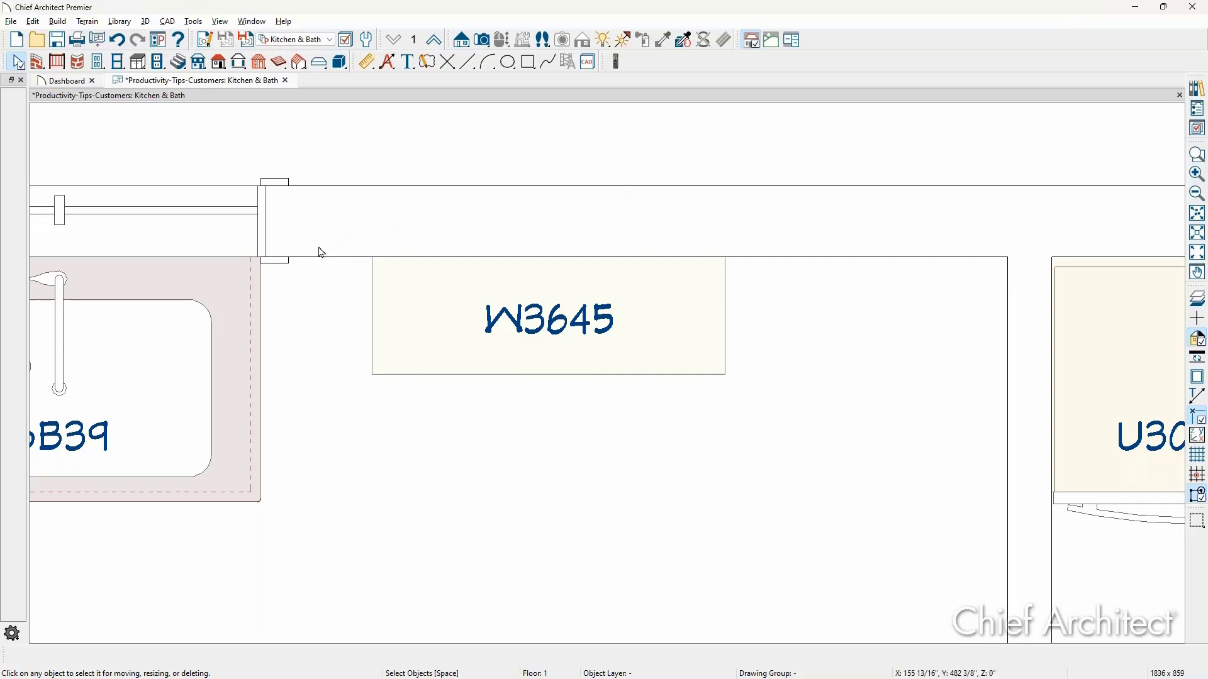
left_click(395, 294)
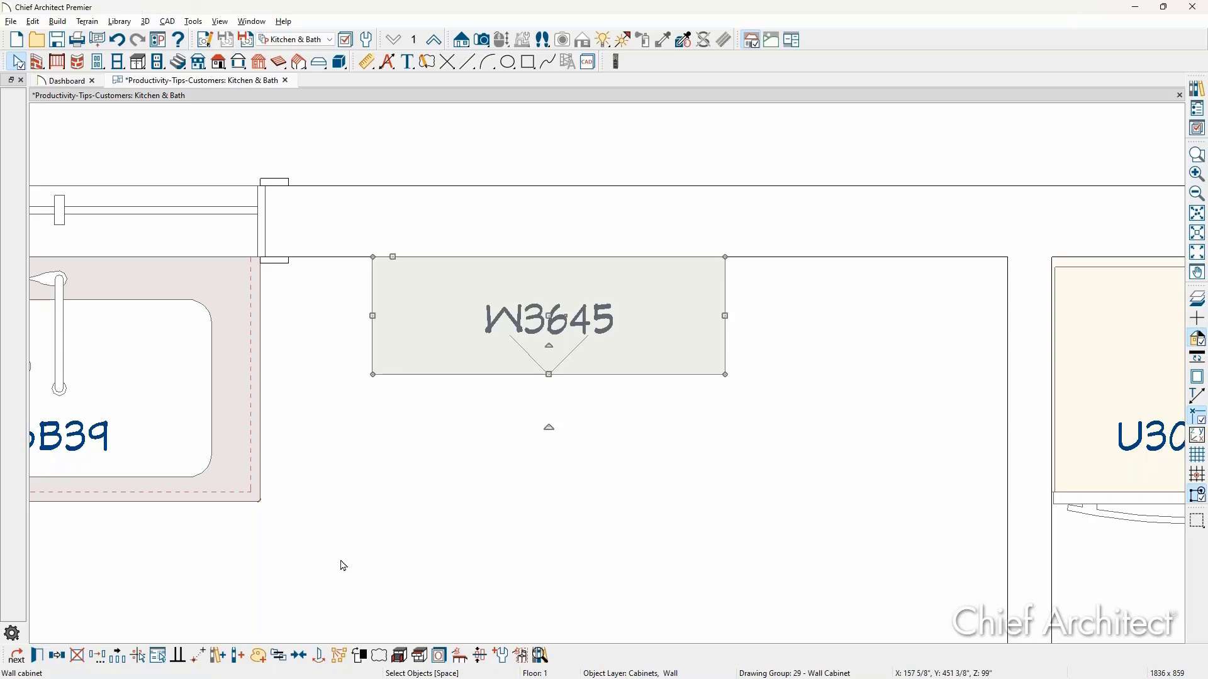
left_click(300, 656)
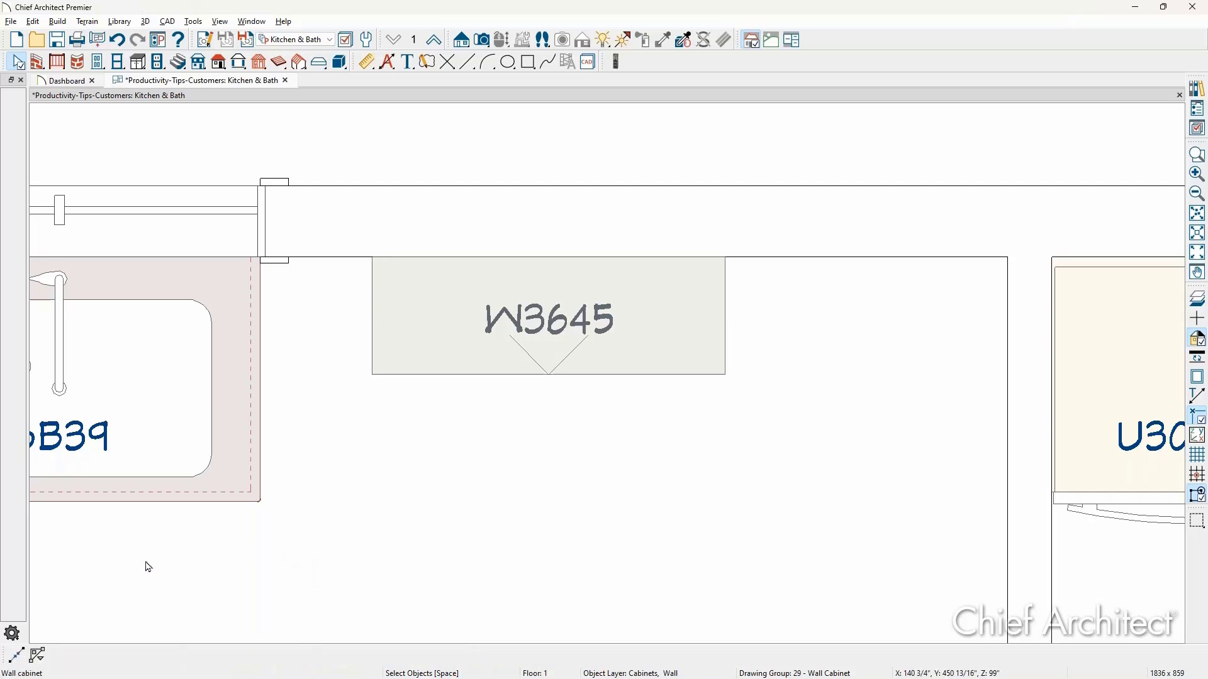
left_click(18, 654)
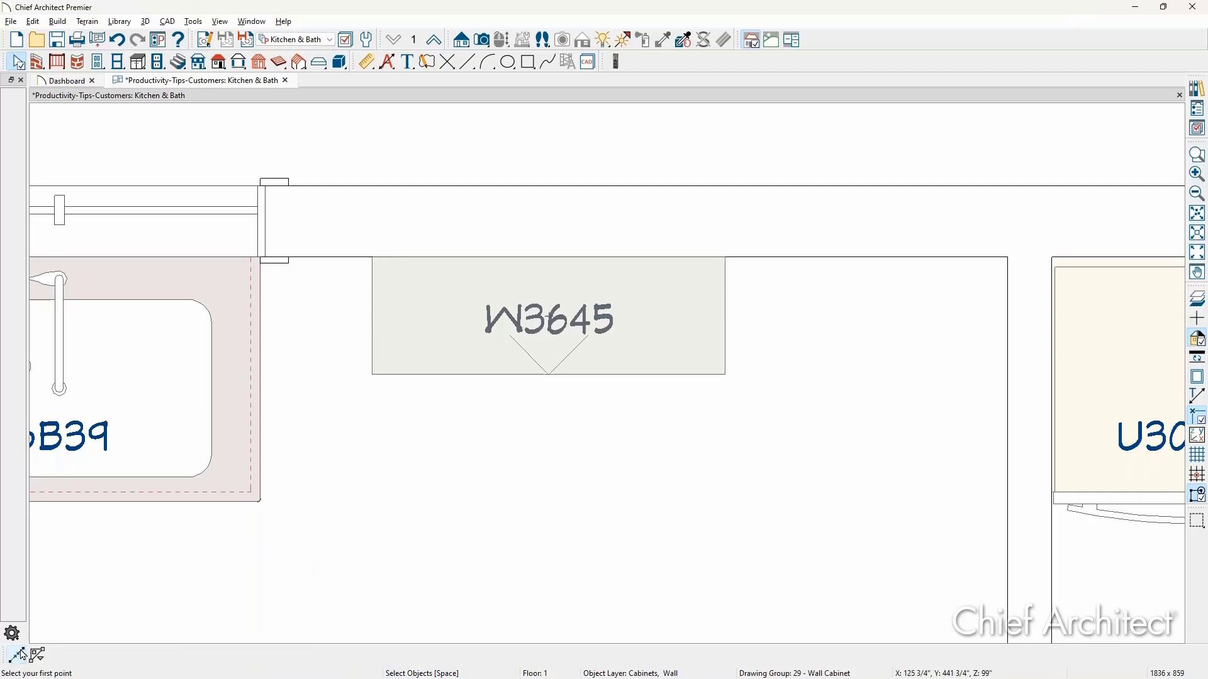
left_click(289, 268)
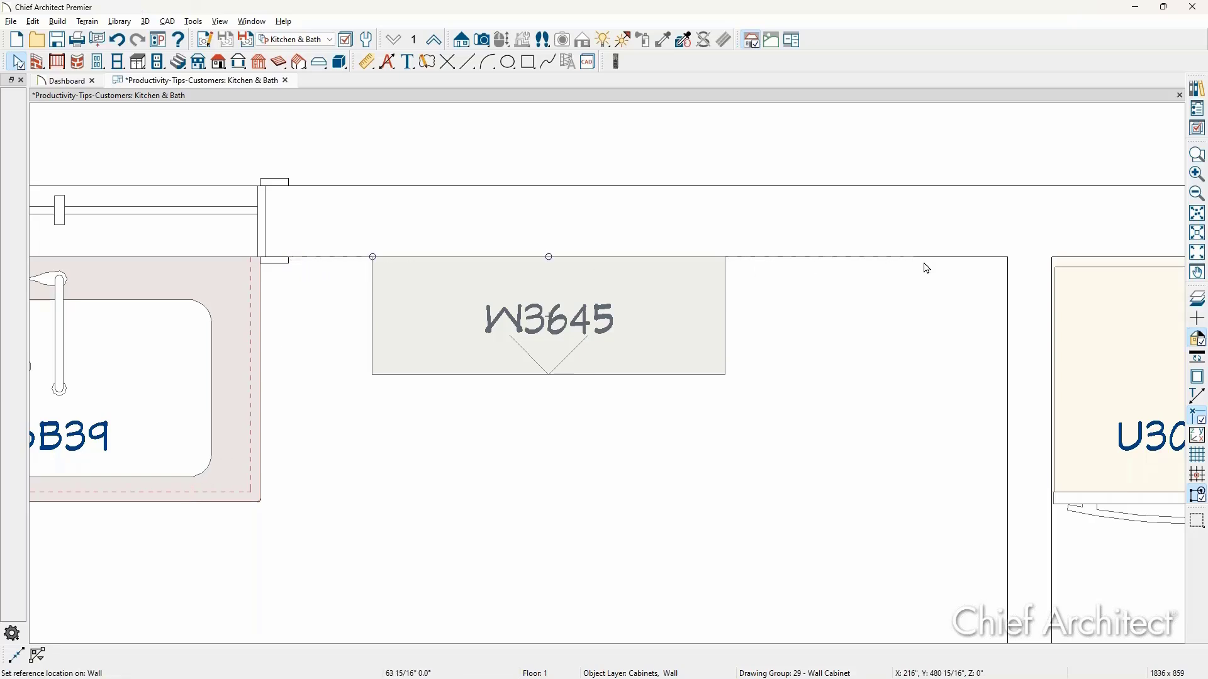
left_click(1007, 258)
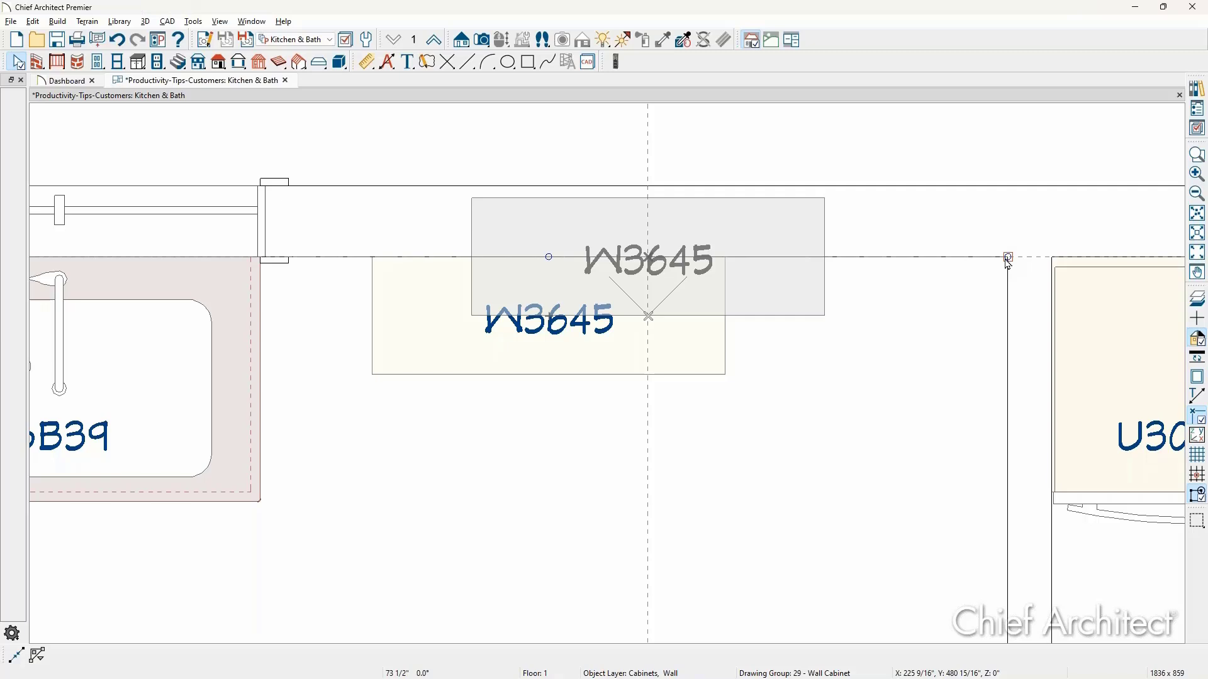
left_click(646, 315)
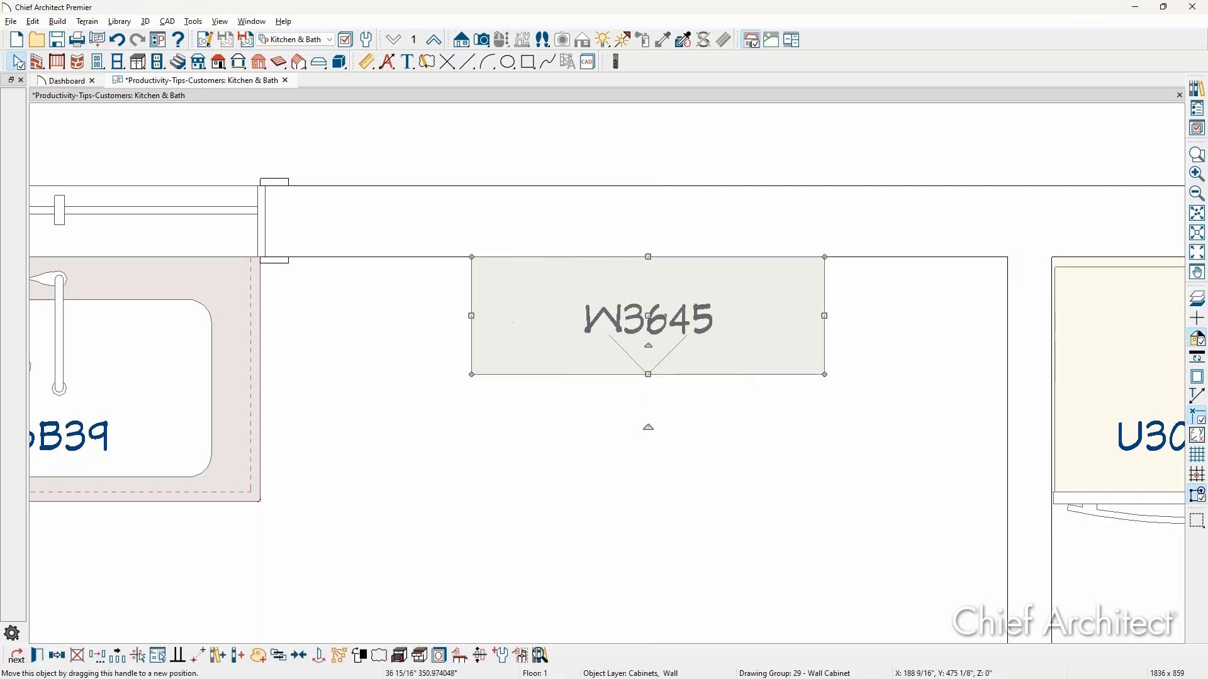
key("Escape")
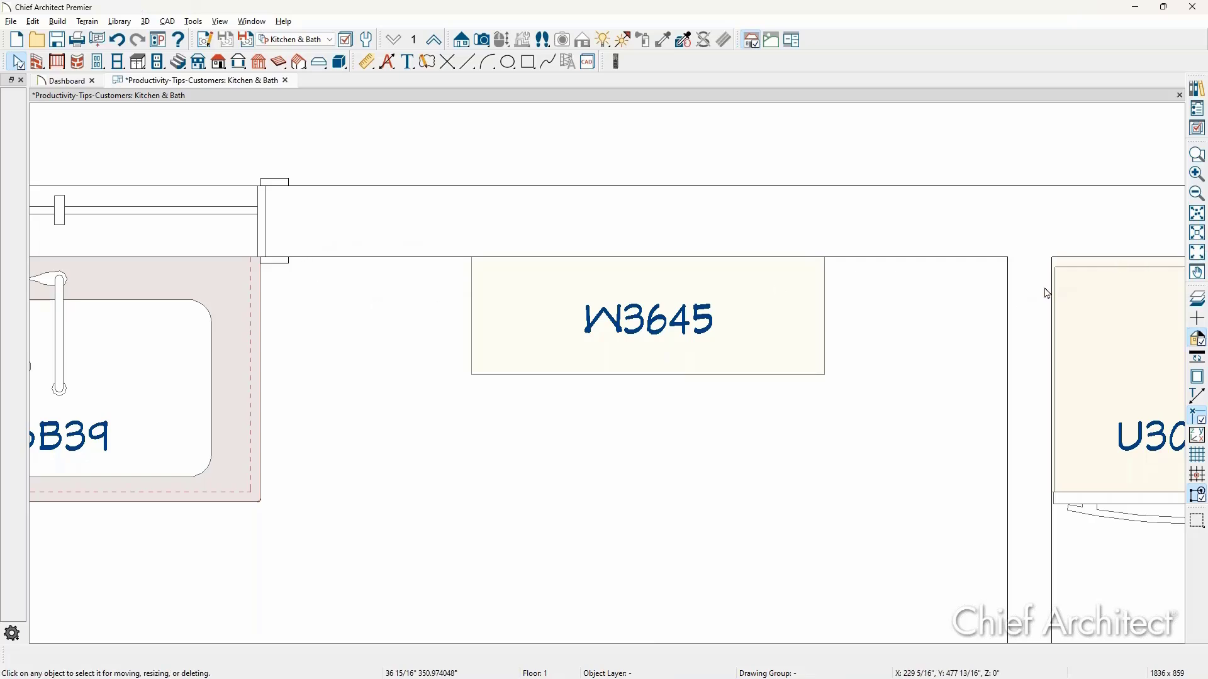
Step: Make a copy of the W3645 wall cabinet reflected about the SB39 sink base cabinet
scroll(1027, 278, "down", 3)
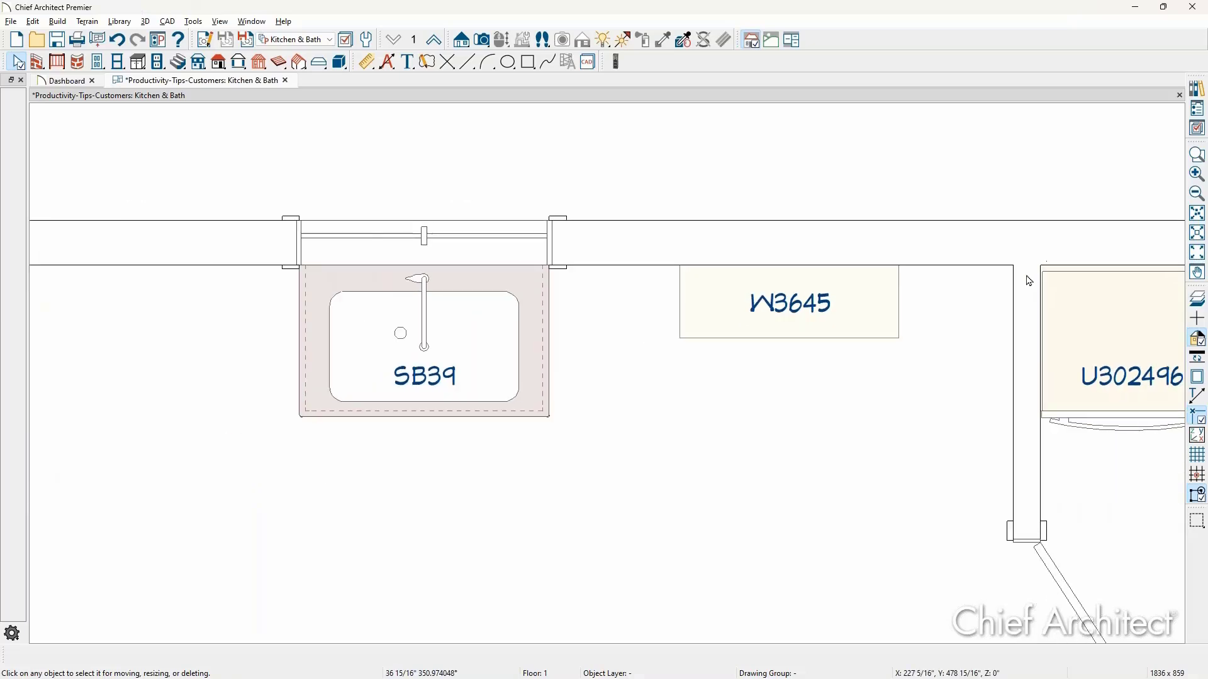
left_click(867, 300)
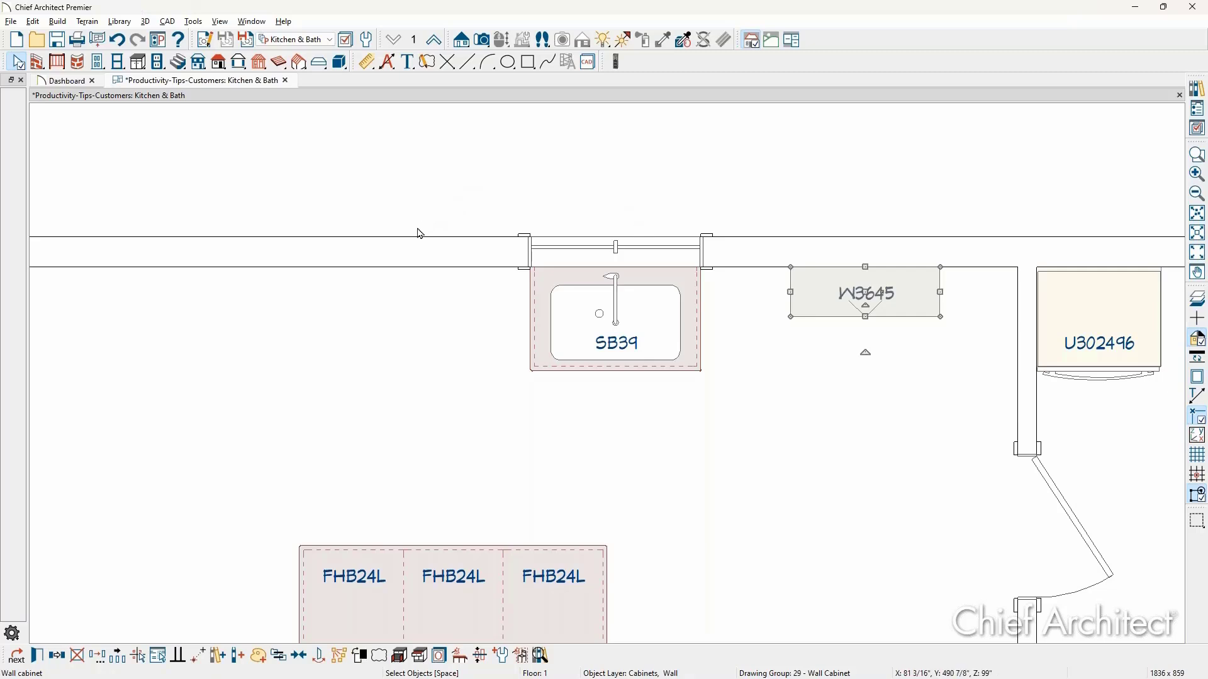
left_click(55, 656)
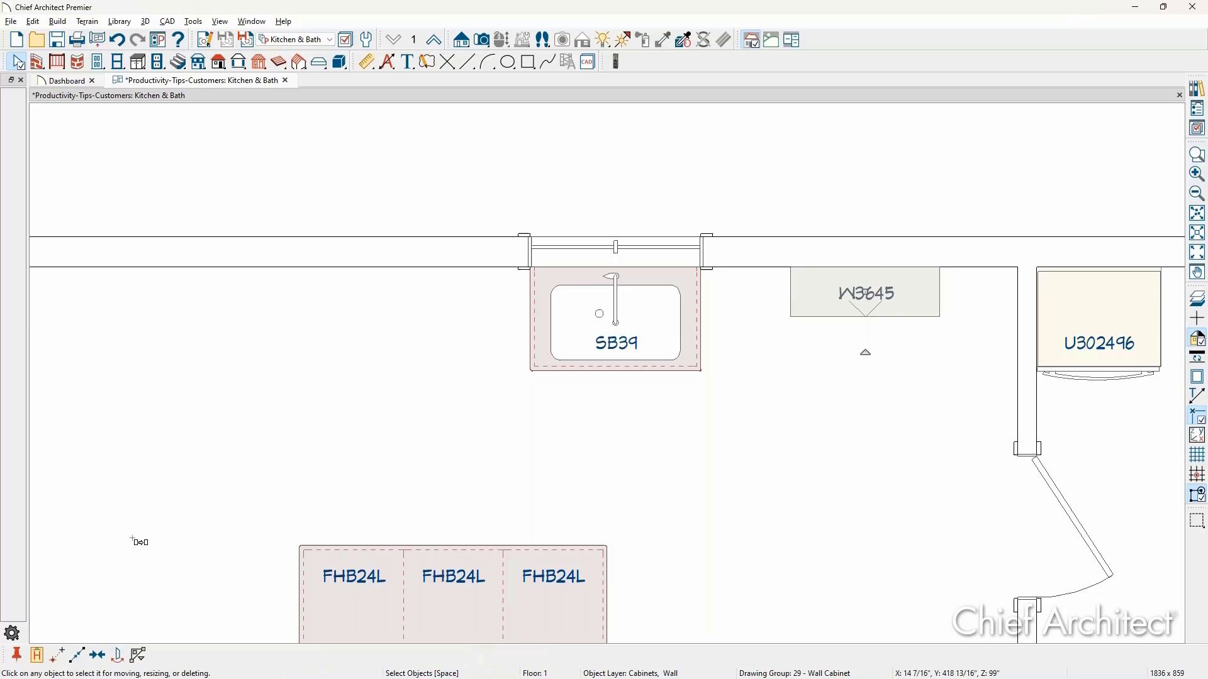
left_click(118, 656)
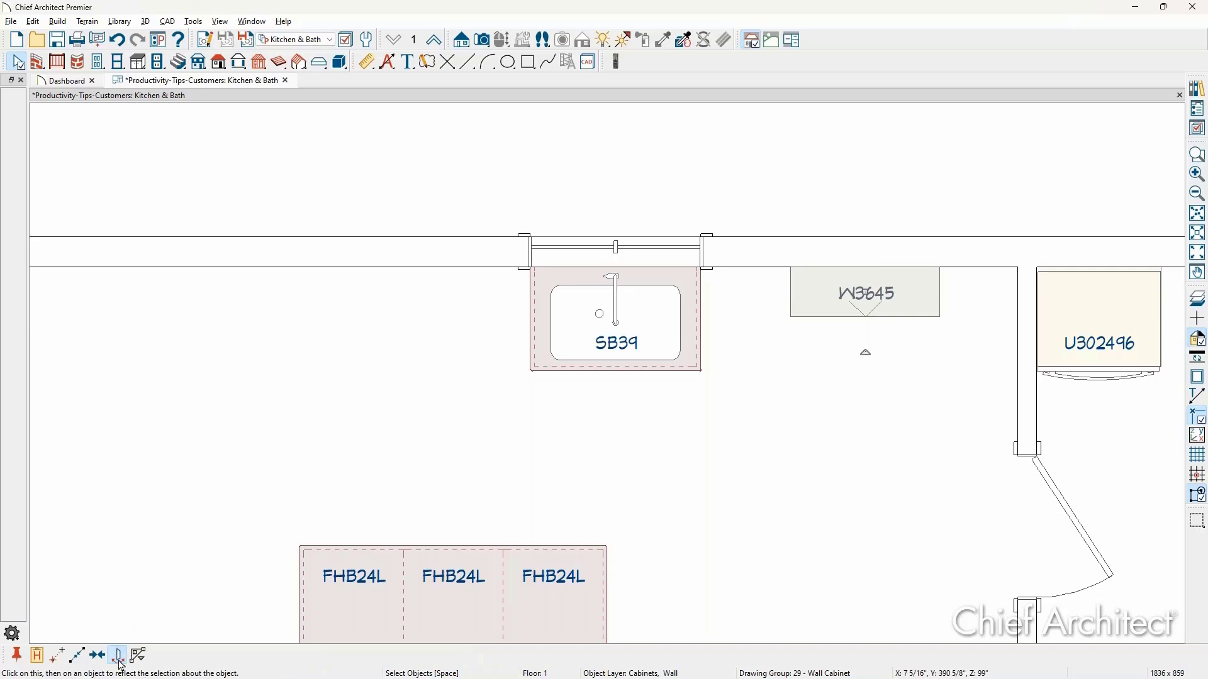
left_click(639, 320)
key("Escape")
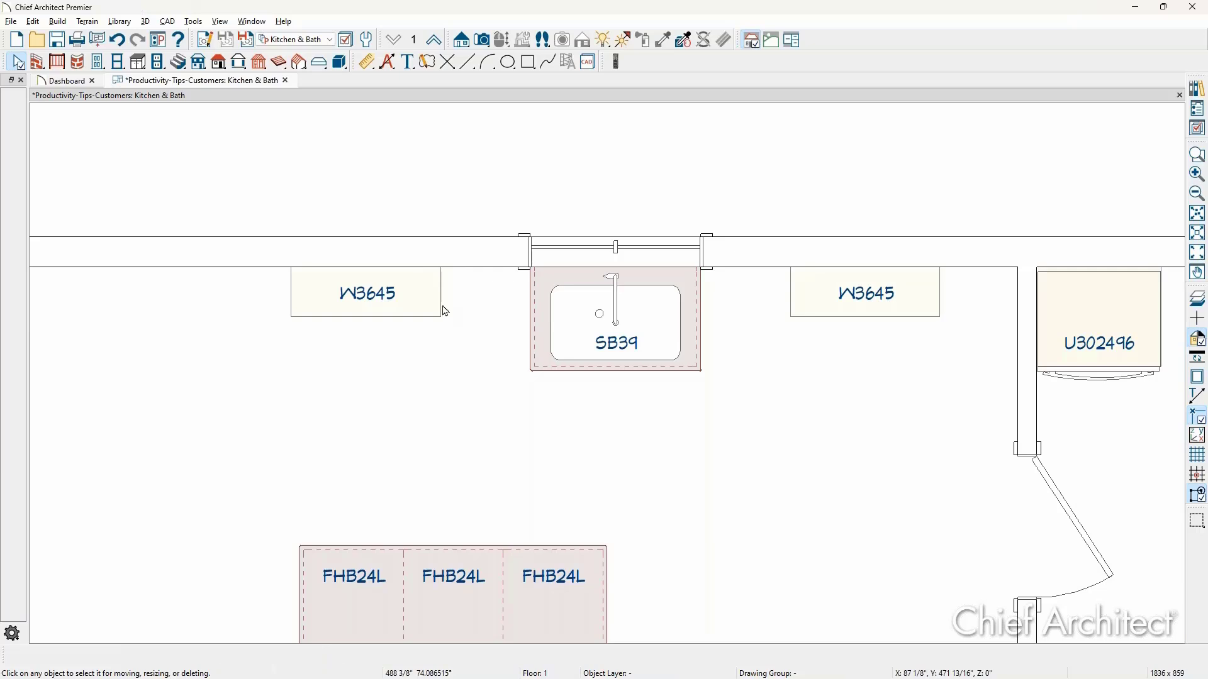
key("space")
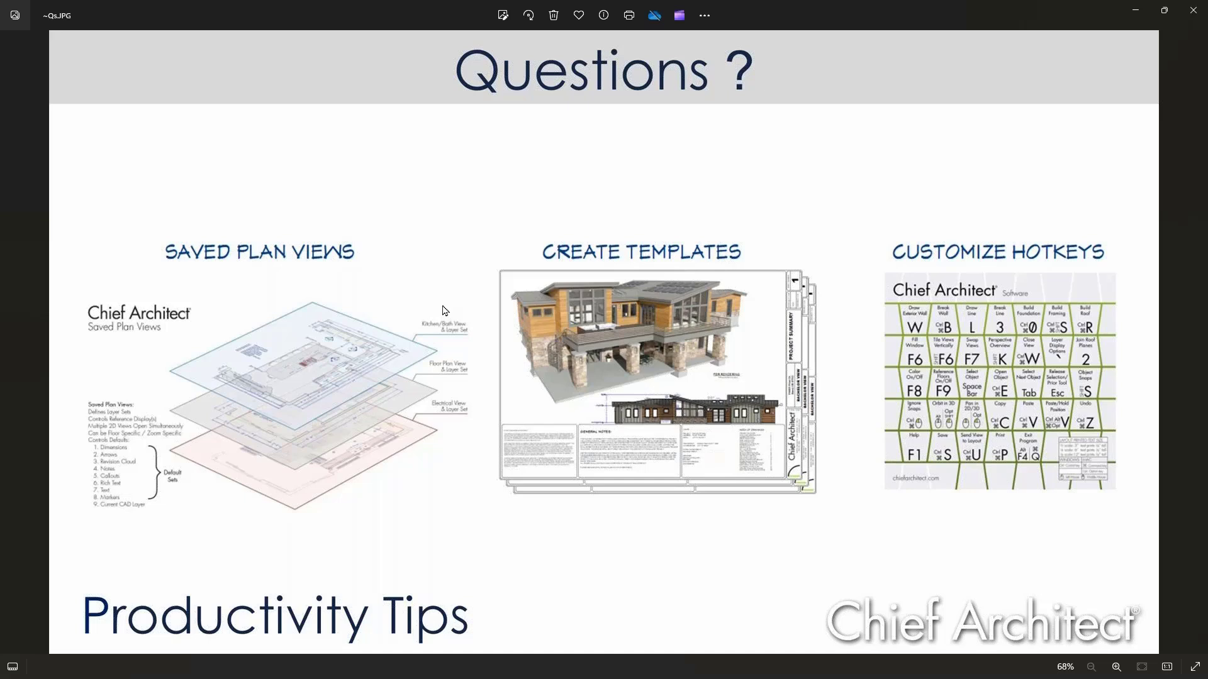
Step: Minimize the Questions slide, return to the kitchen plan and create a perspective floor overview of the current floor
left_click(1136, 9)
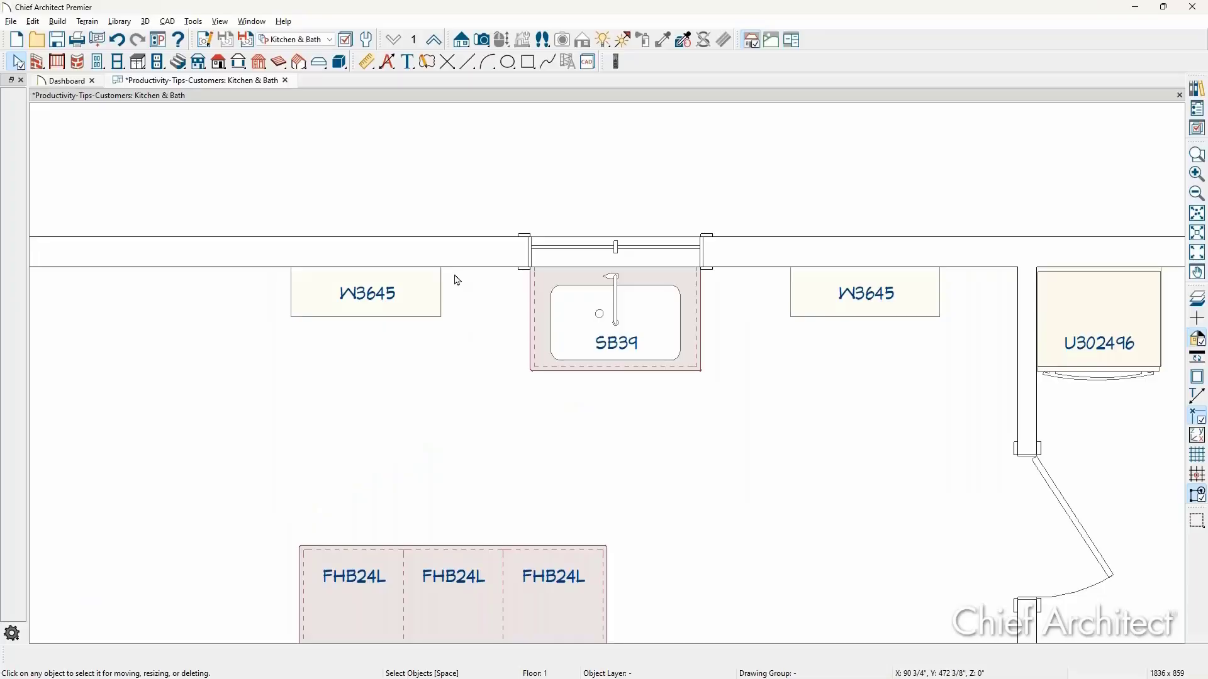
scroll(456, 280, "down", 2)
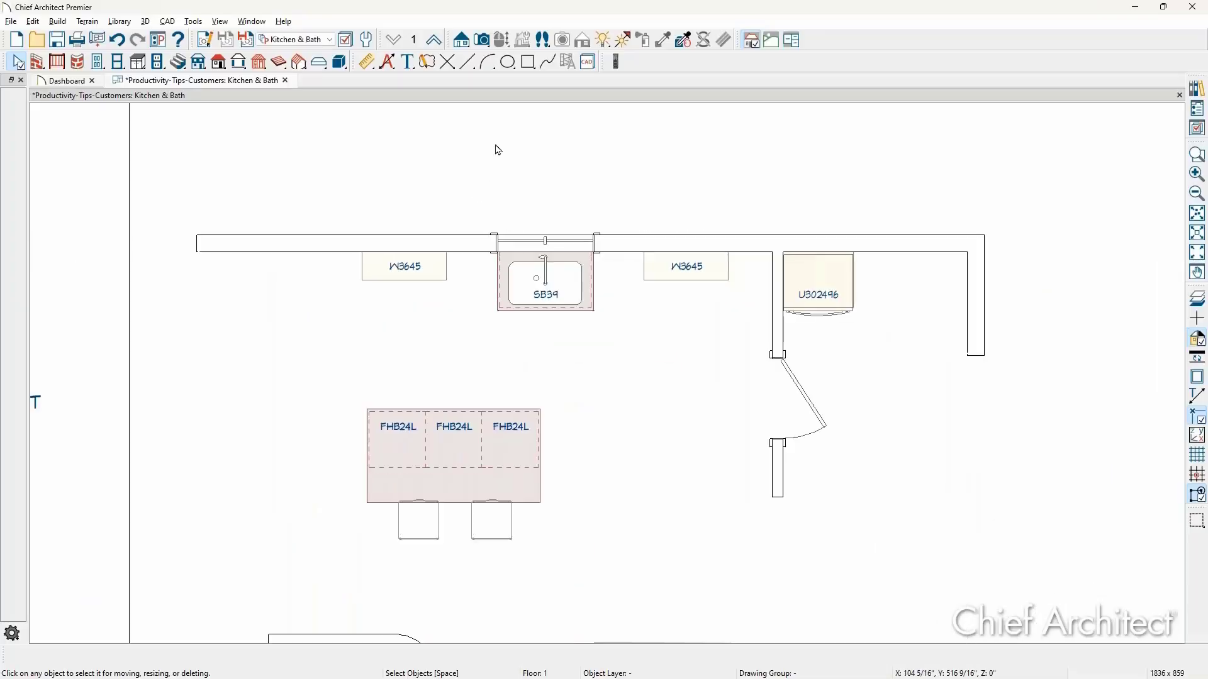
left_click(494, 40)
left_click(13, 138)
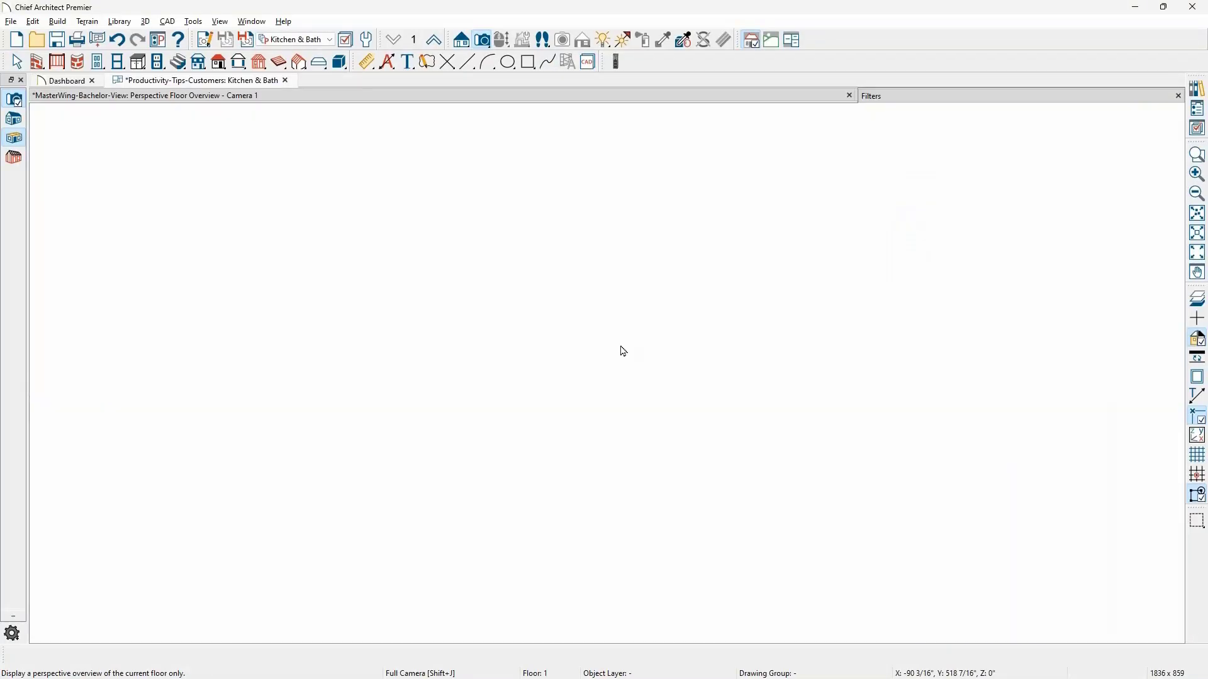
scroll(617, 302, "up", 6)
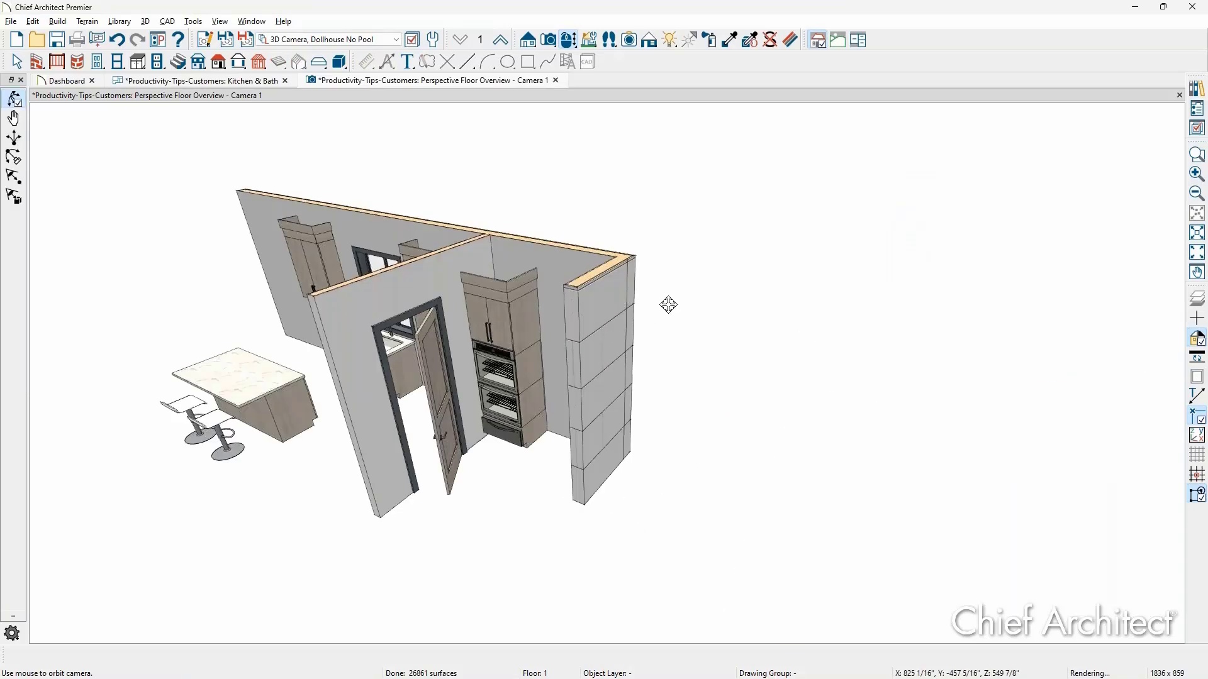
Step: Open the library browser beside the exterior view of the sink window and remove the "brick" and Materials filters, collapsing the Materials folder
left_click_drag(157, 373, 836, 451)
scroll(837, 449, "up", 2)
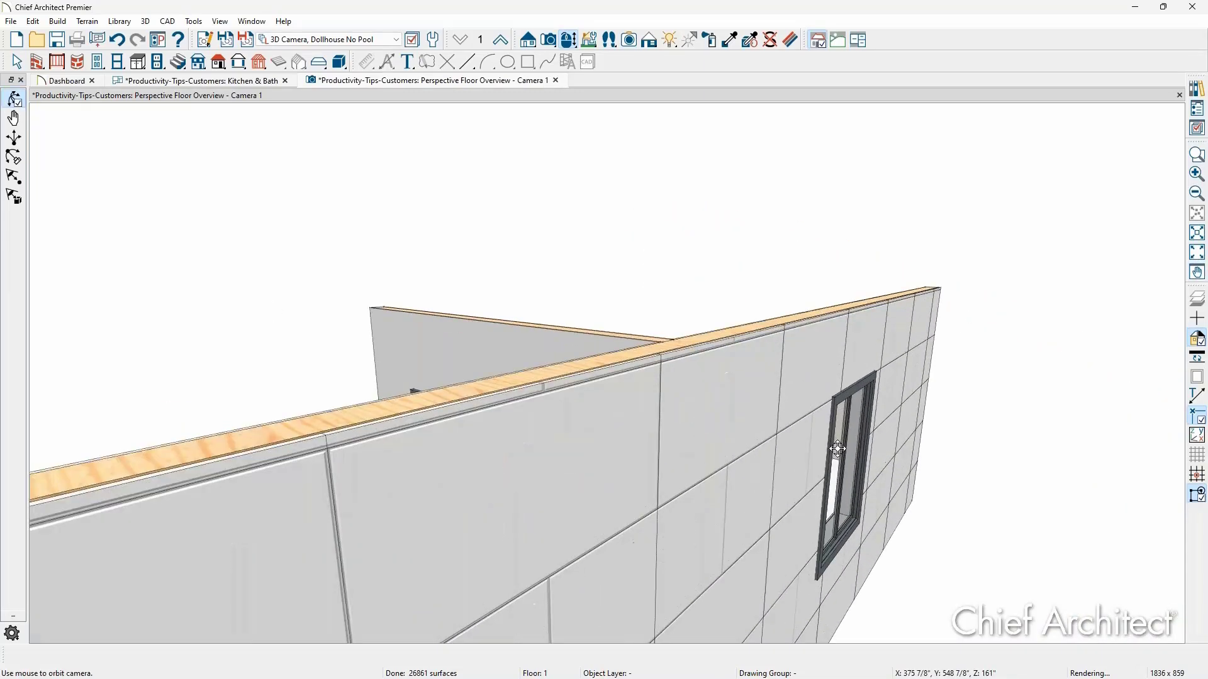
middle_click_drag(838, 447, 481, 357)
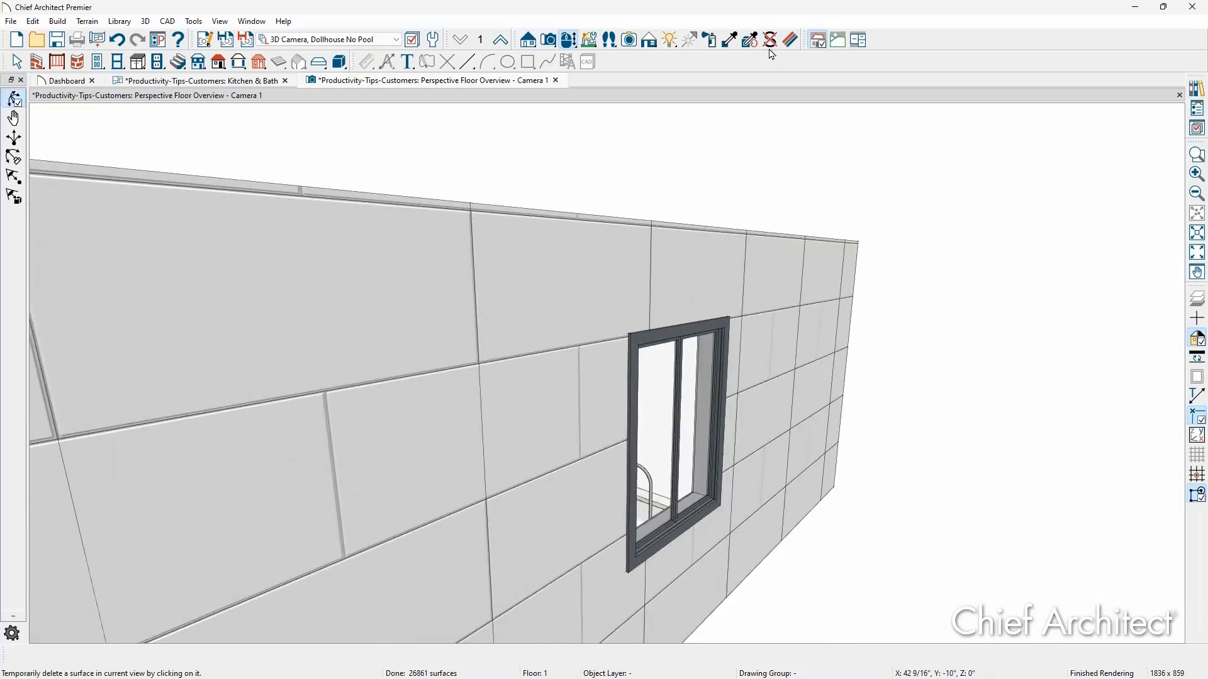
left_click(709, 39)
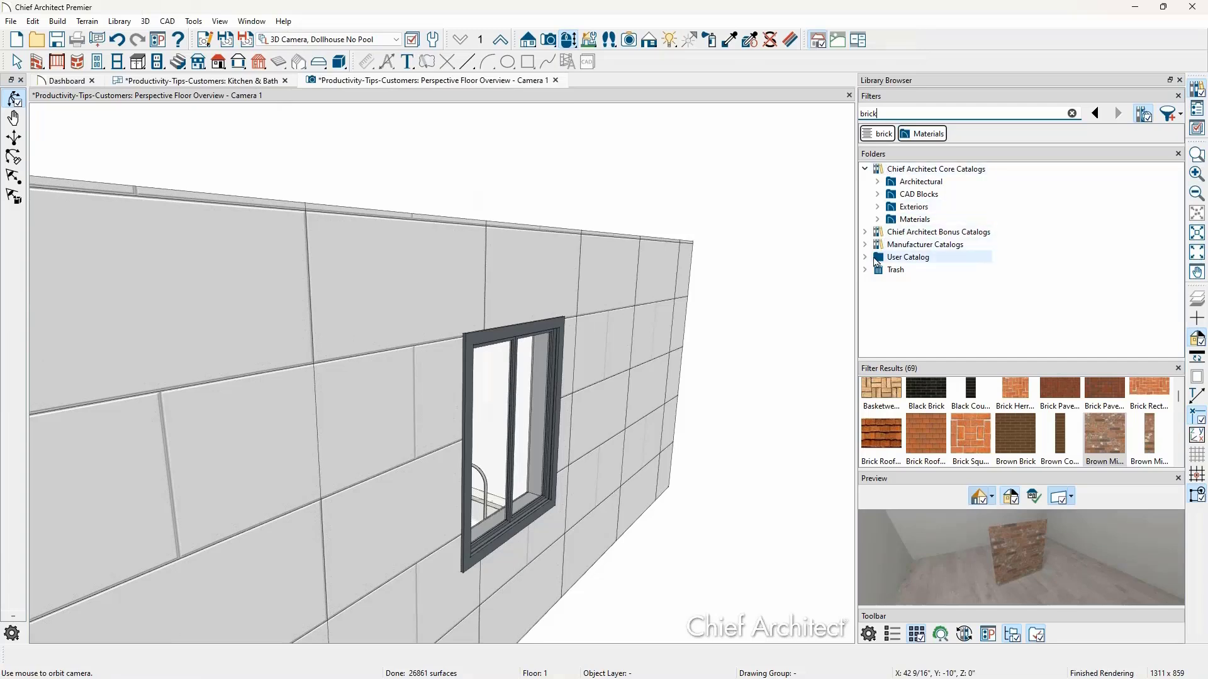
left_click(872, 134)
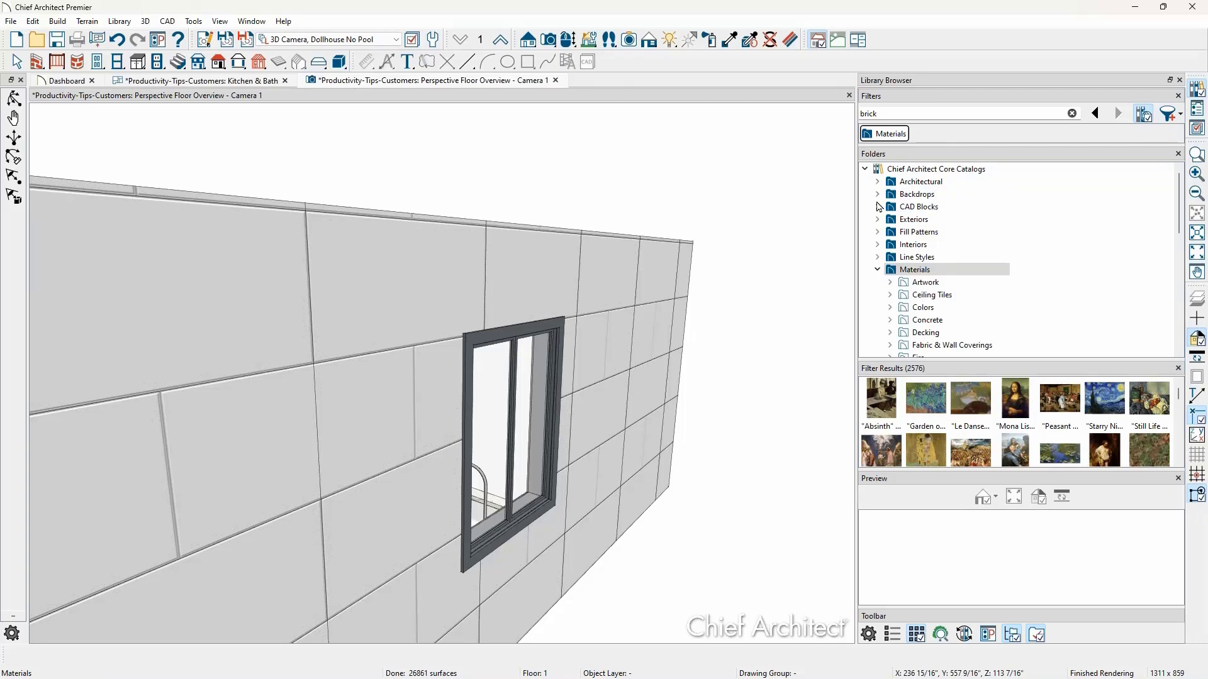
left_click(878, 269)
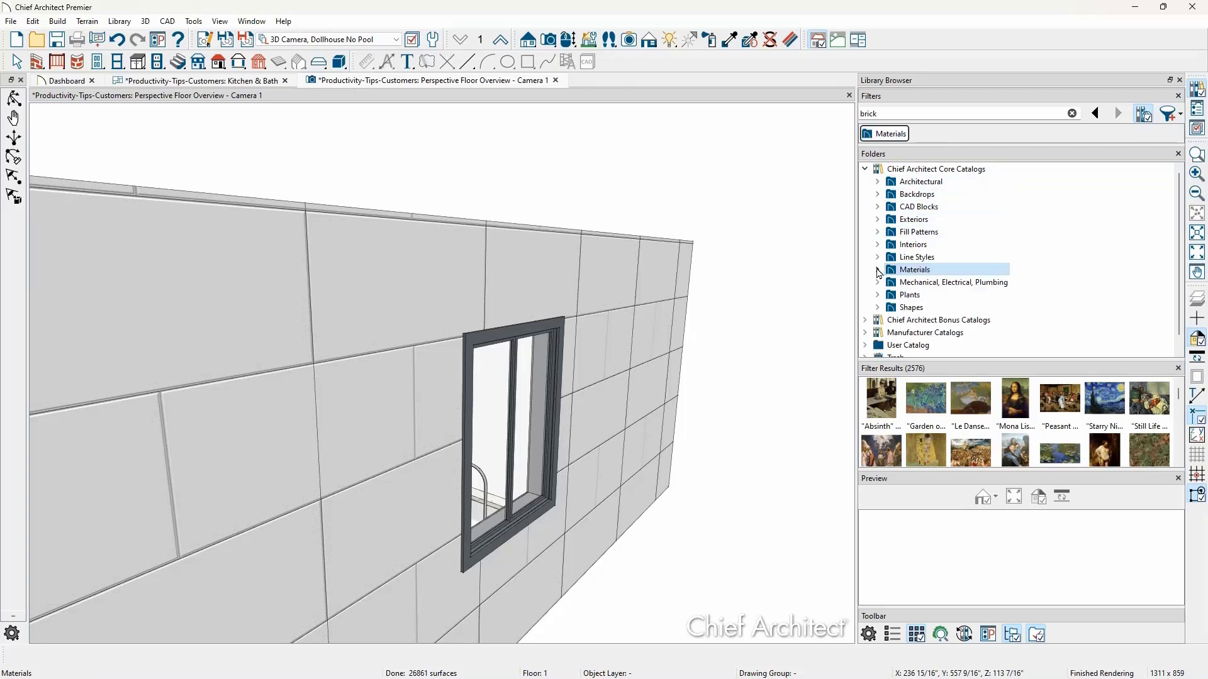
scroll(890, 286, "down", 1)
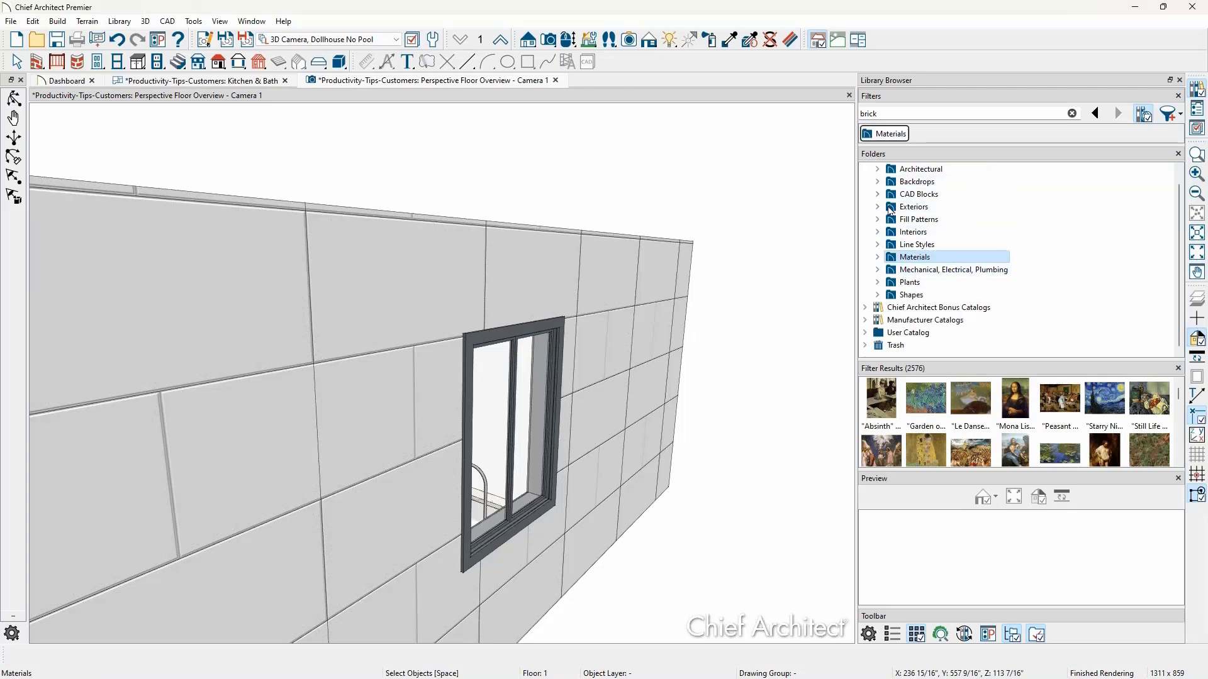
left_click(869, 134)
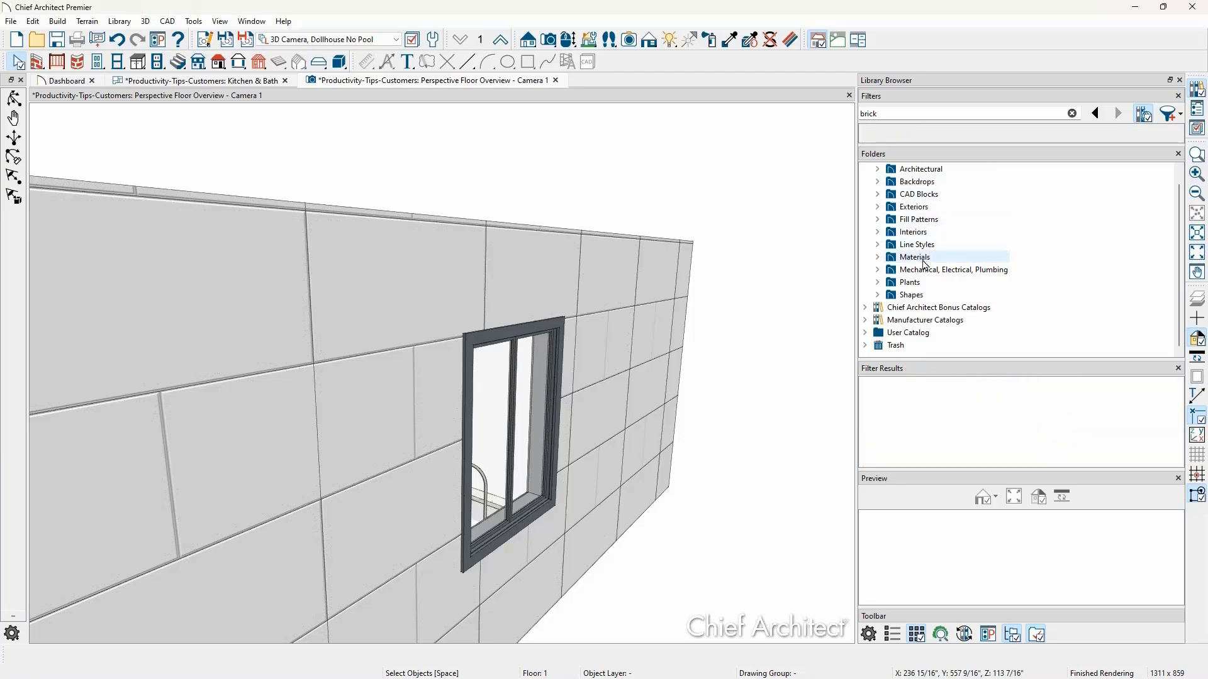
Step: Paint the exterior window casing with AF-25 - Paper Mache from the Benjamin Moore Paints manufacturer catalog, undoing the same paint on the exterior wall
left_click(865, 320)
scroll(925, 315, "down", 6)
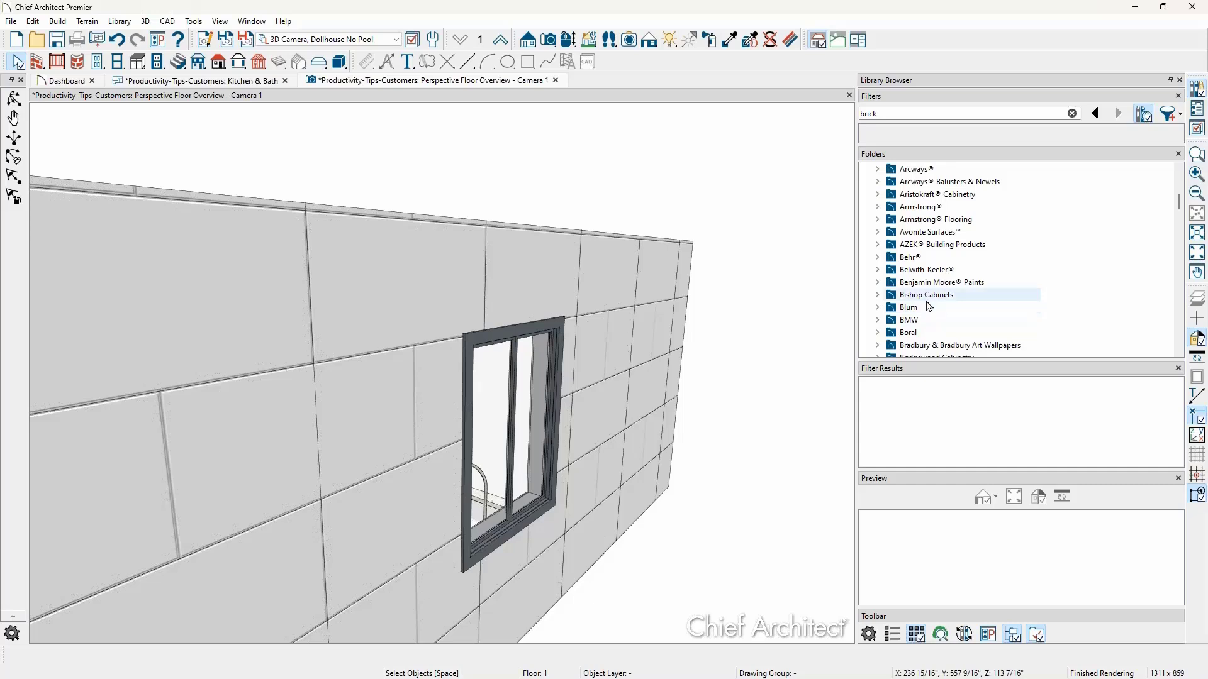
left_click(944, 283)
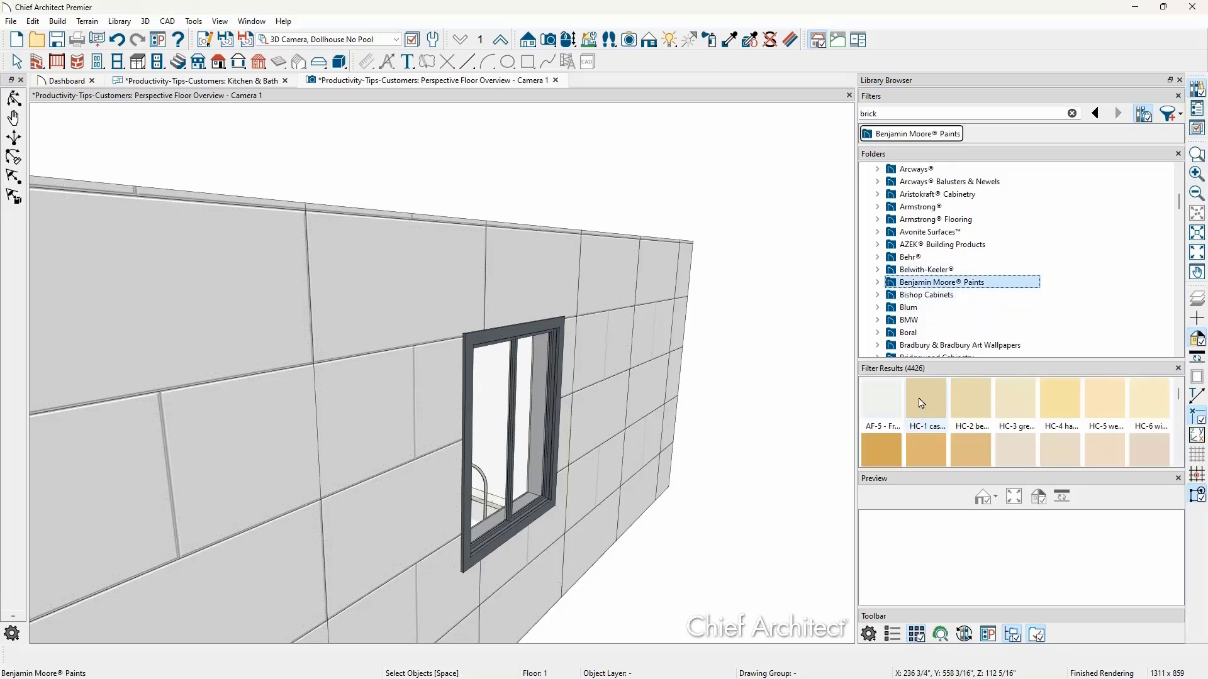
scroll(1000, 408, "down", 3)
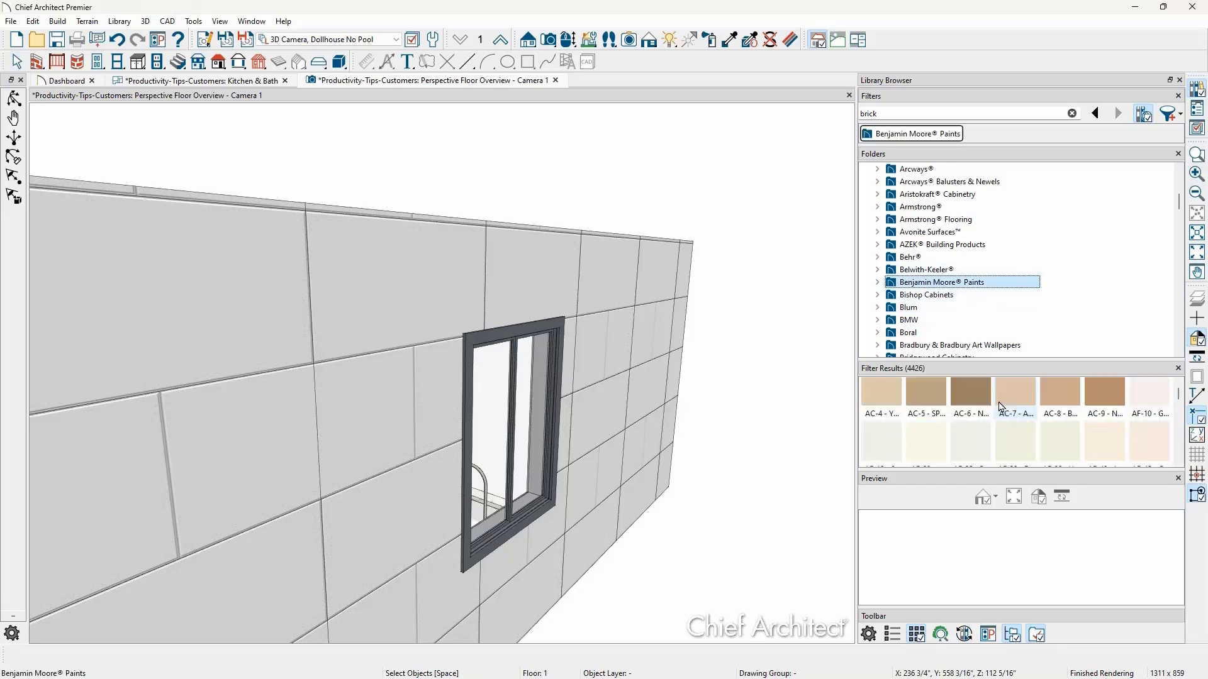
left_click(972, 451)
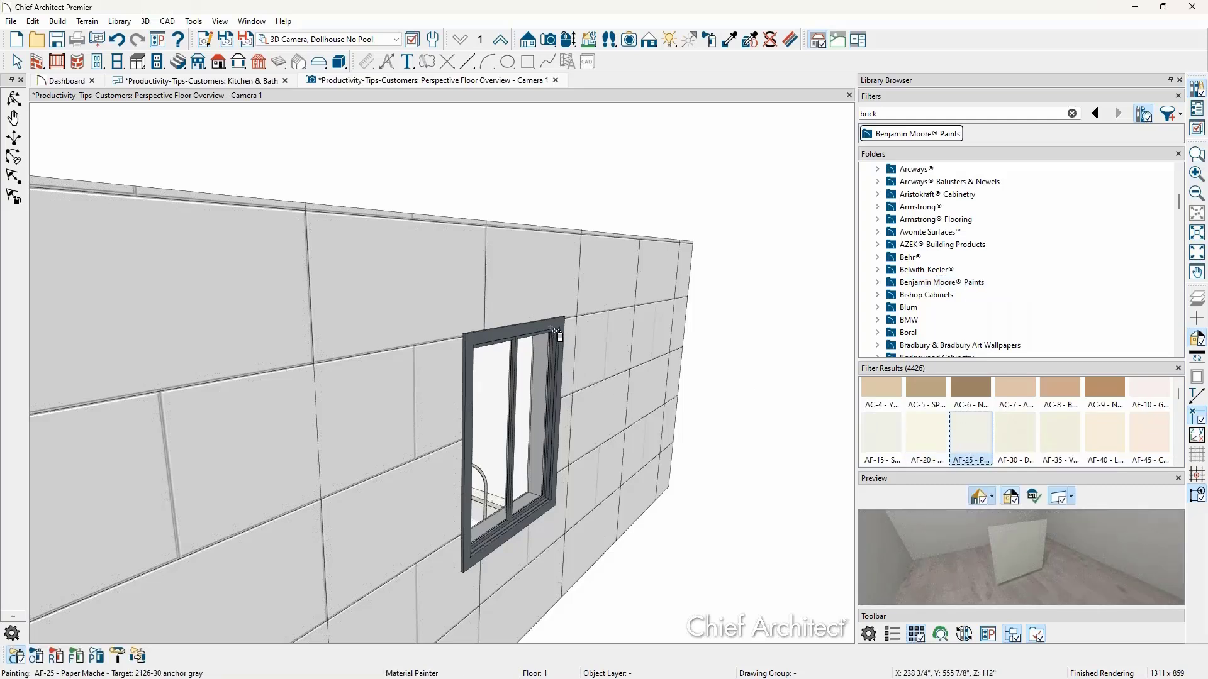
left_click(554, 330)
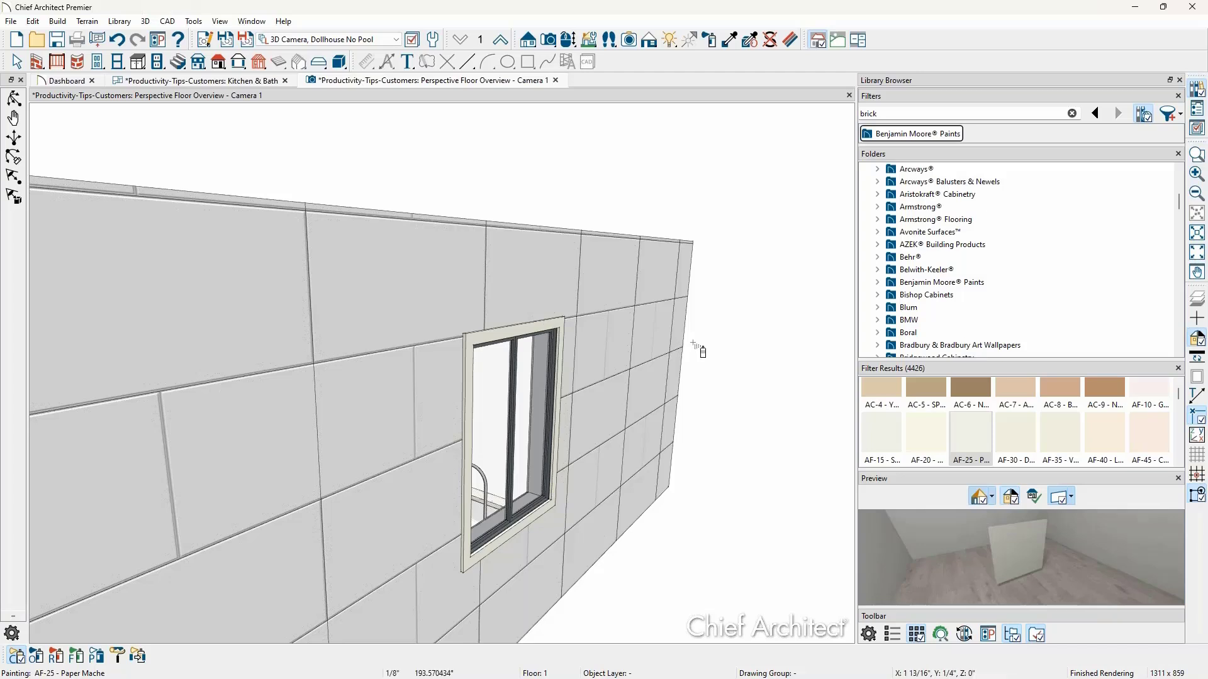
left_click(694, 345)
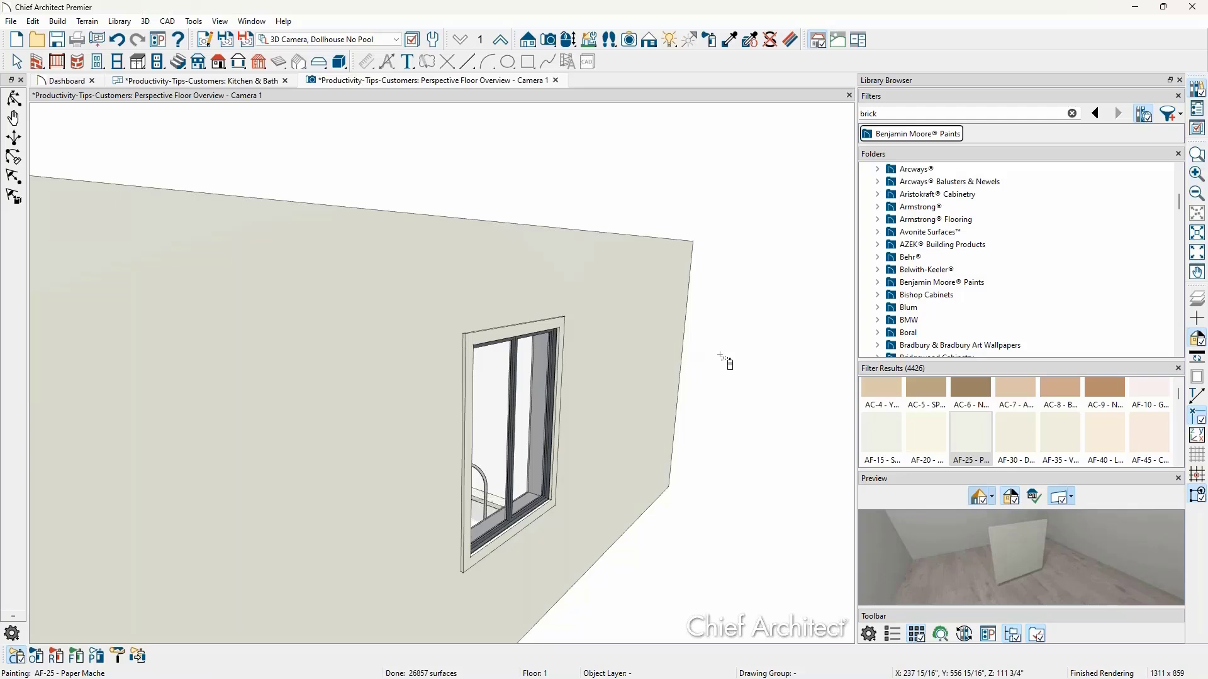
key("ctrl+z")
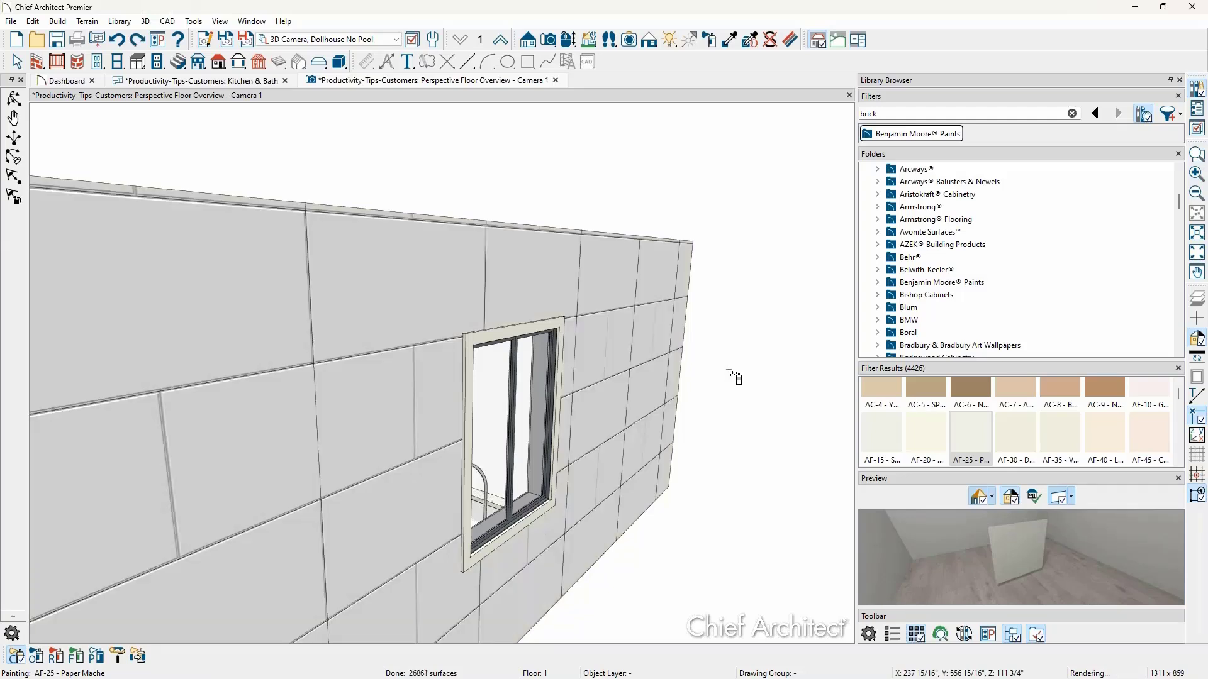
Step: Paint the interior casing of the window above the sink with AF-25 - Paper Mache
middle_click_drag(735, 372, 724, 374)
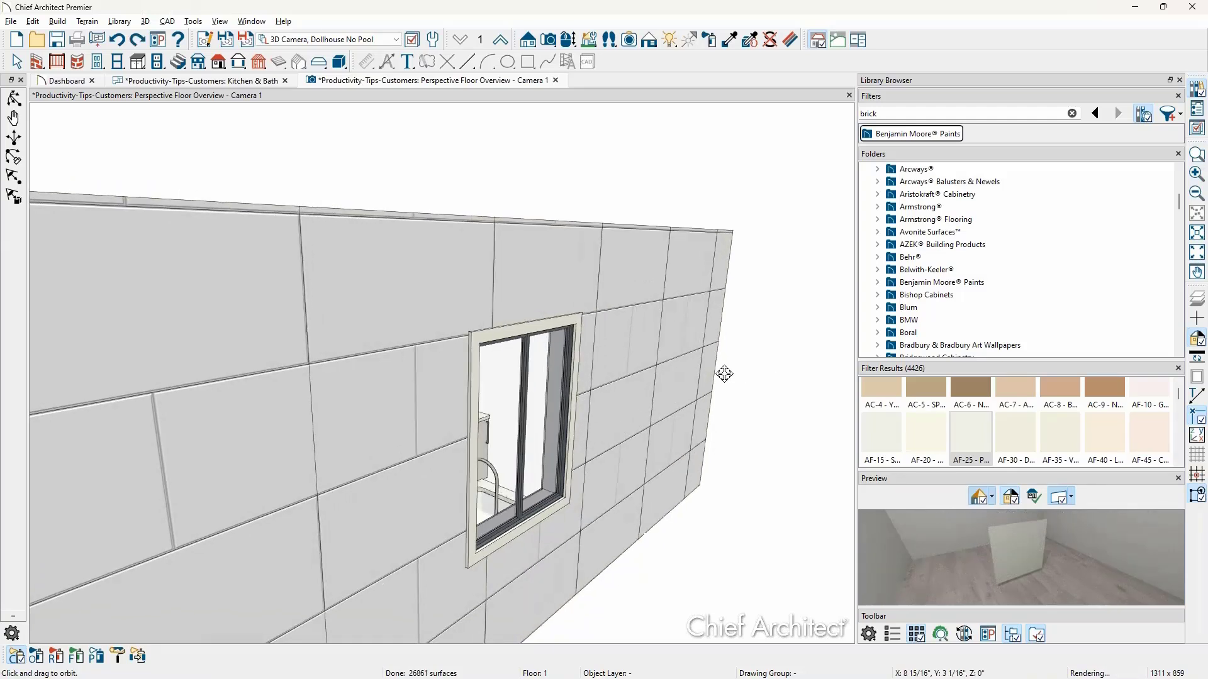
left_click_drag(748, 376, 442, 348)
middle_click_drag(443, 348, 301, 350)
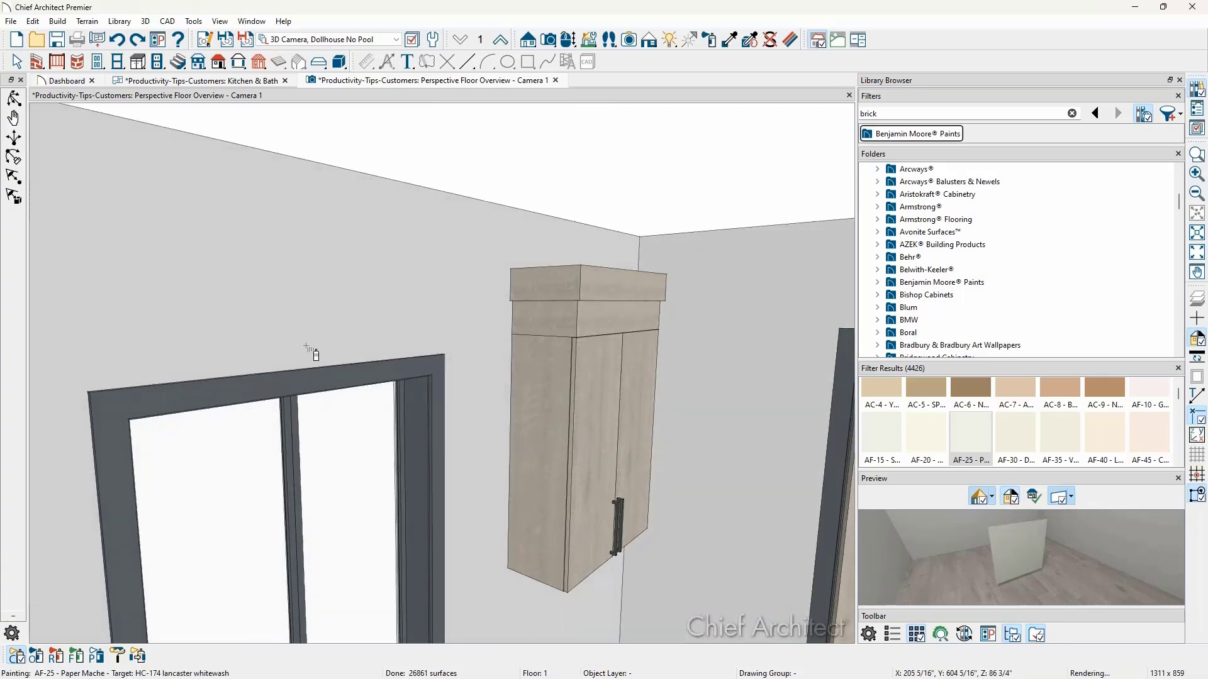
scroll(318, 337, "down", 3)
scroll(319, 340, "down", 1)
scroll(327, 336, "up", 3)
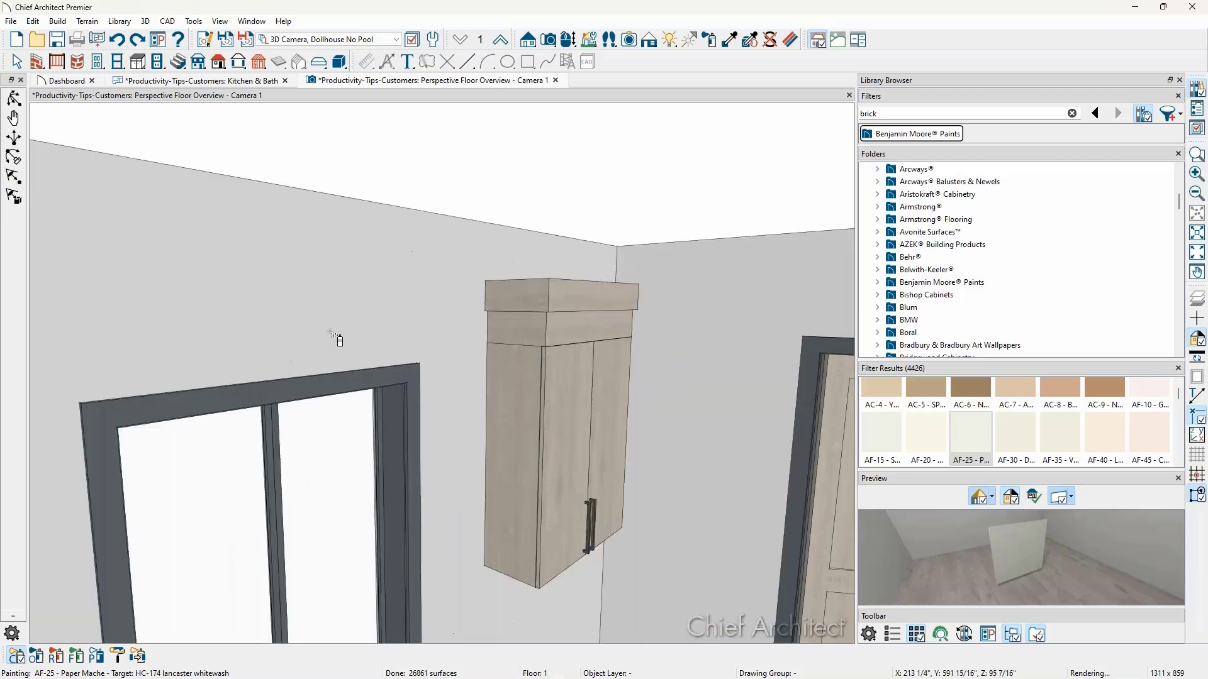
scroll(330, 331, "down", 3)
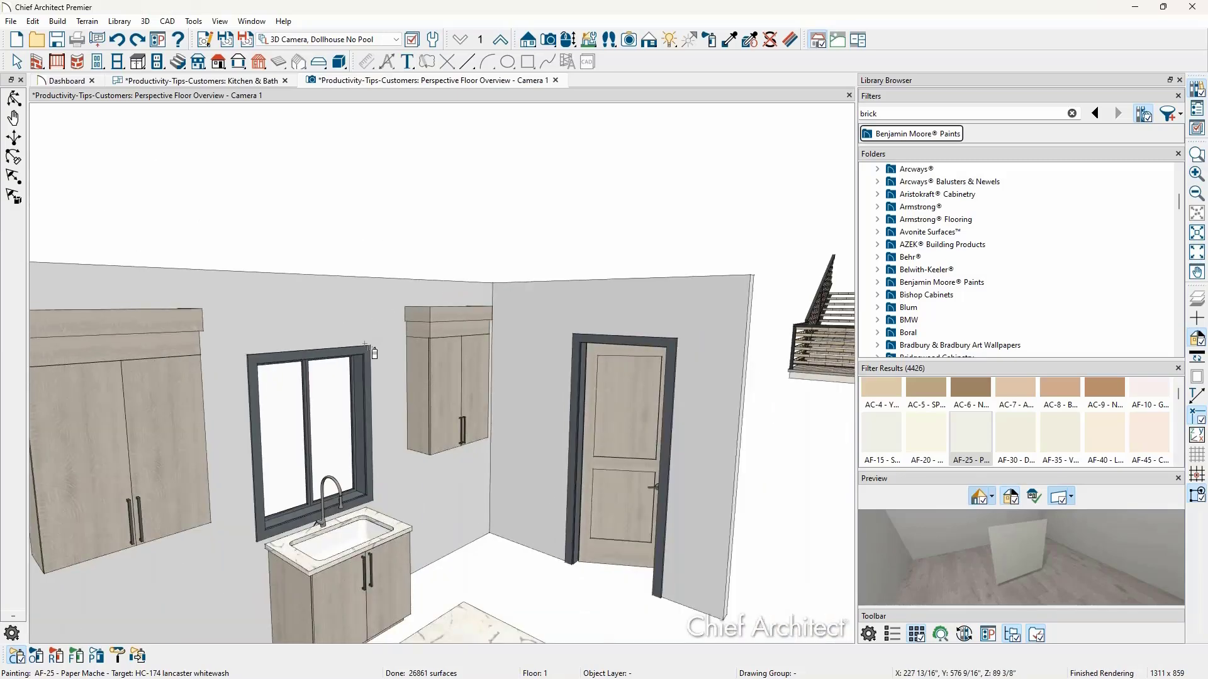
left_click(380, 348)
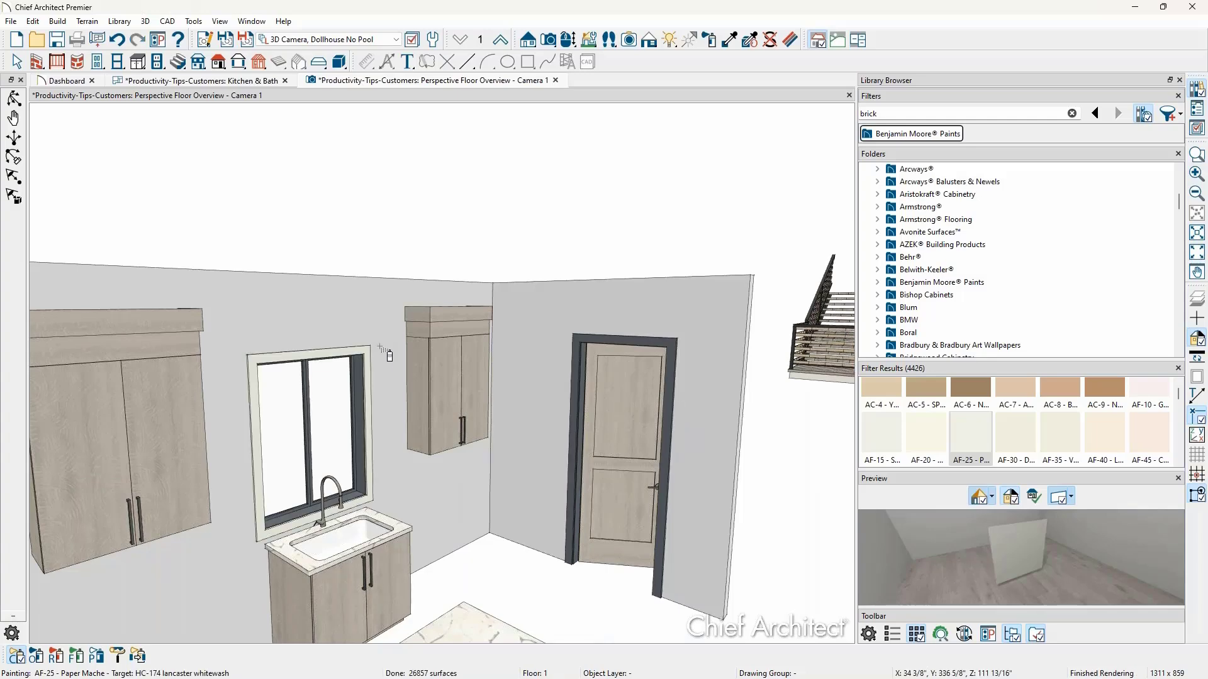
Step: Change the paint material to AC-6 - NEW CHESTNUT and repaint the sink window's interior and exterior casings with it
key("Up")
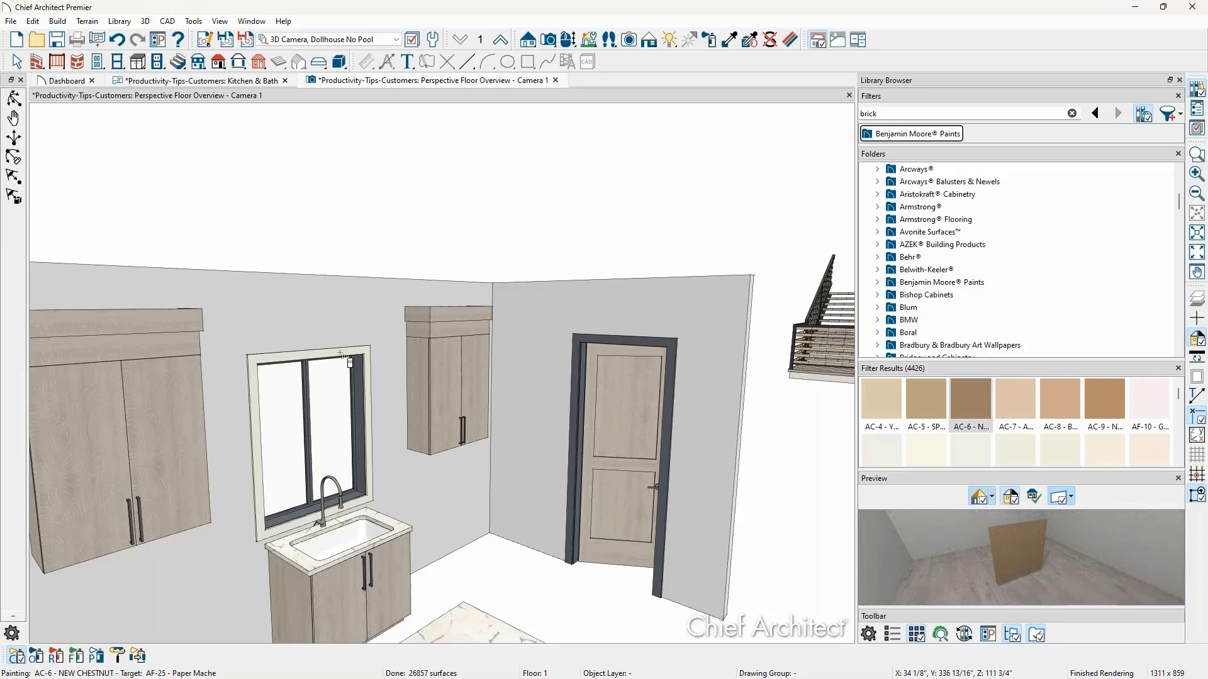
left_click(340, 353)
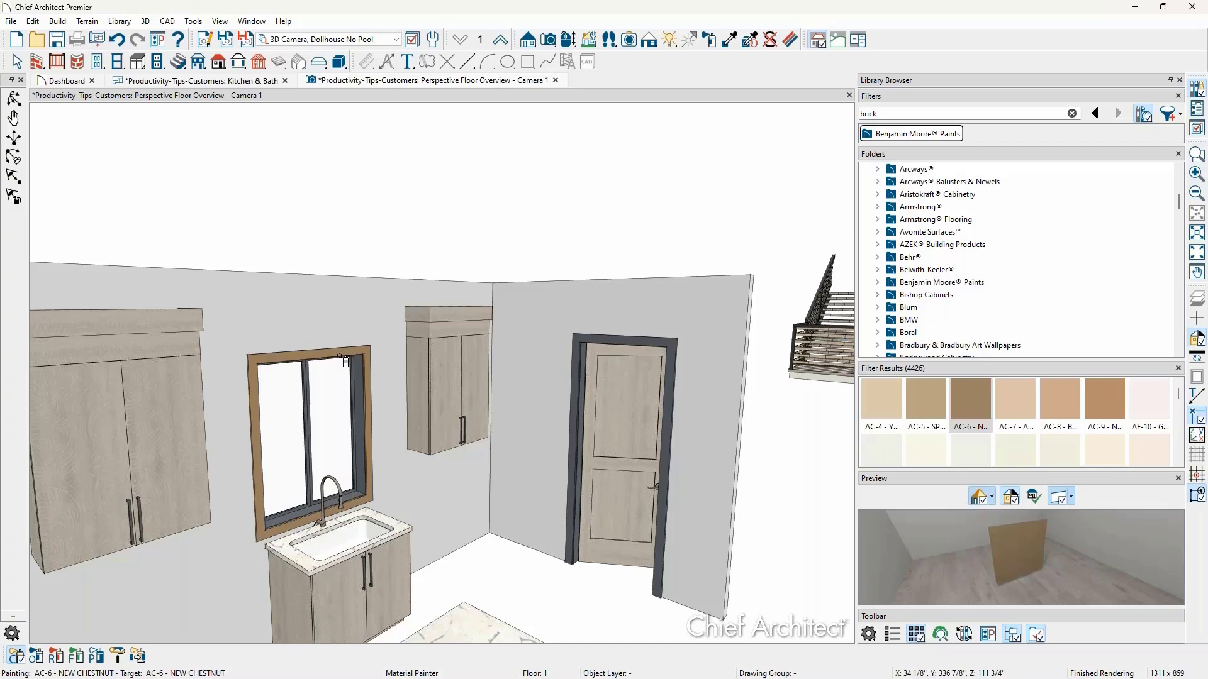
middle_click_drag(344, 357, 495, 425)
left_click(527, 393)
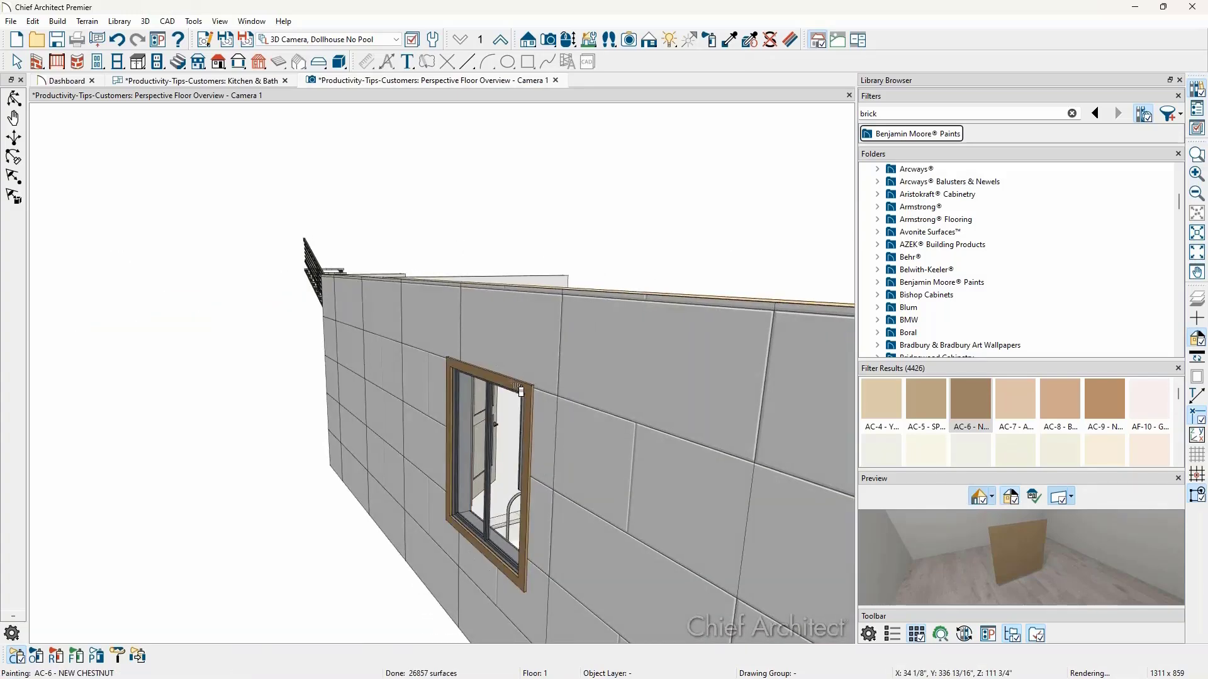
Step: Return to the Kitchen & Bath plan view and examine the Orbit in 3D and Pan in 2D/3D entries on the Customize Hotkeys chart
left_click(252, 81)
scroll(619, 354, "down", 7)
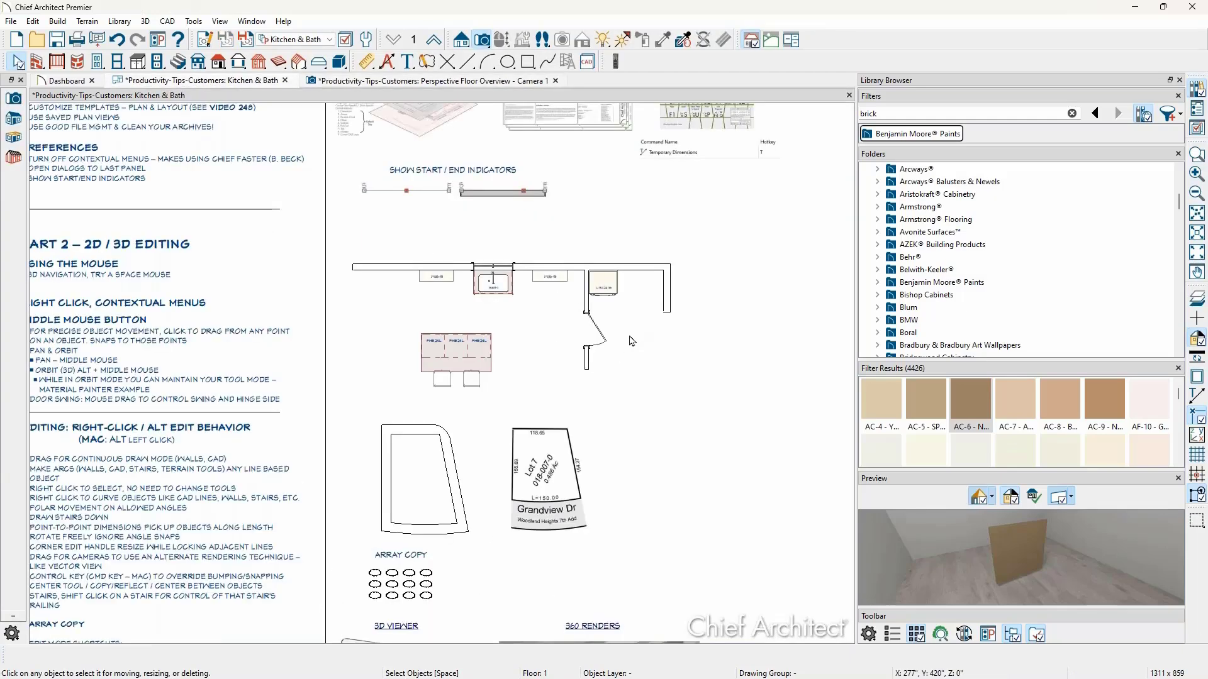
middle_click_drag(604, 399, 595, 447)
scroll(478, 440, "up", 6)
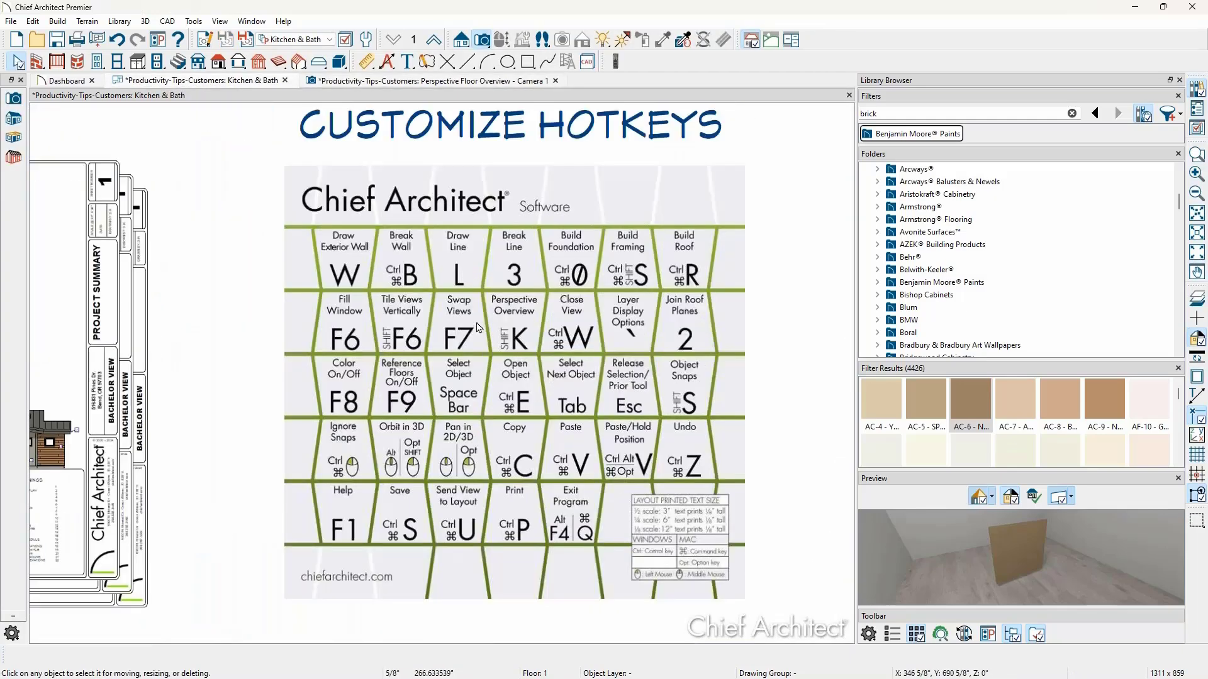
scroll(469, 465, "up", 2)
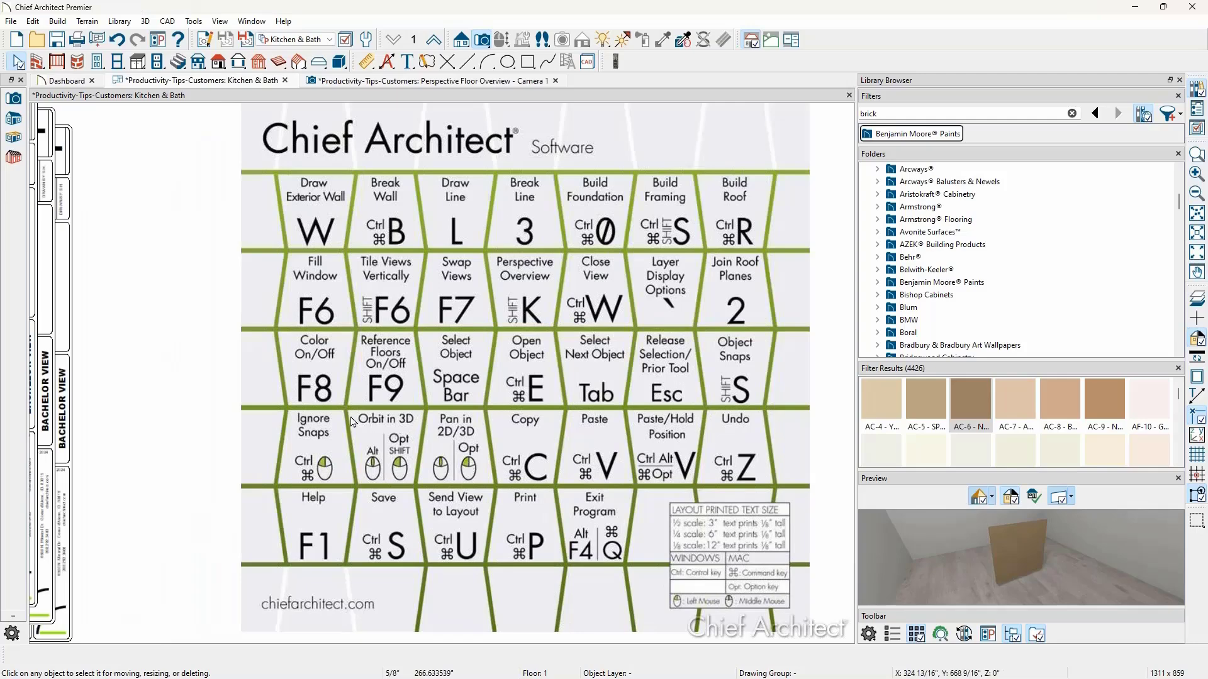
scroll(370, 473, "up", 3)
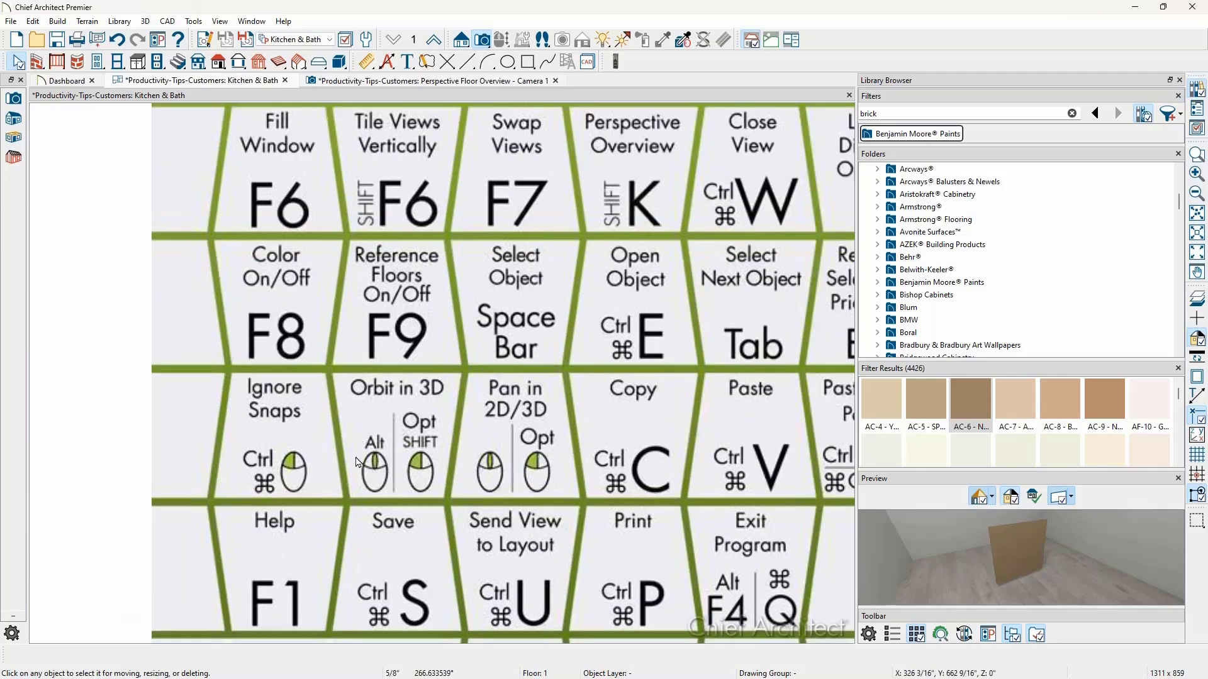
scroll(357, 478, "up", 3)
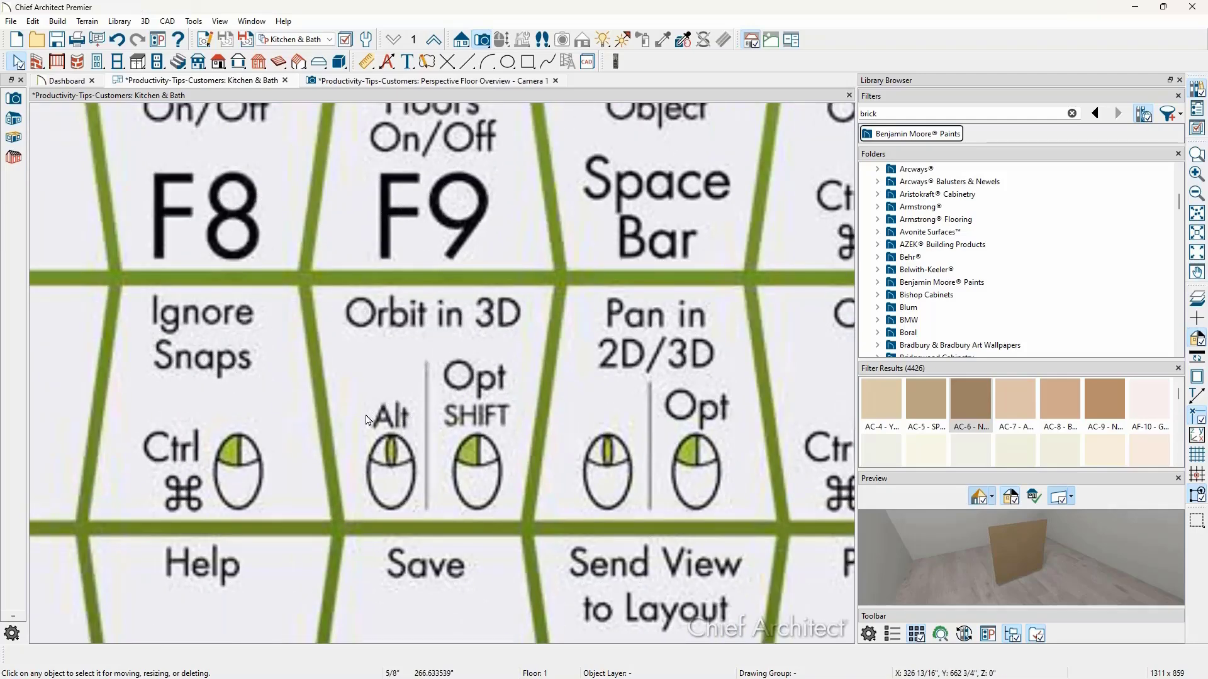
scroll(368, 423, "down", 1)
scroll(368, 424, "down", 2)
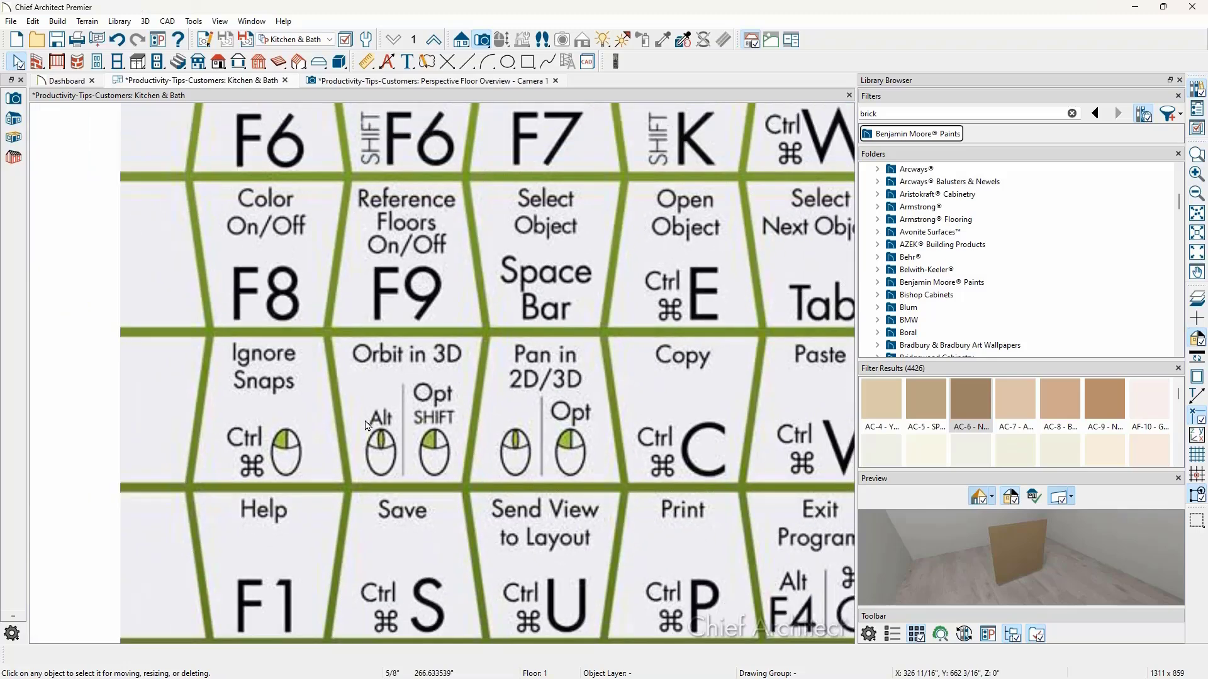
scroll(367, 426, "down", 1)
scroll(367, 426, "down", 1)
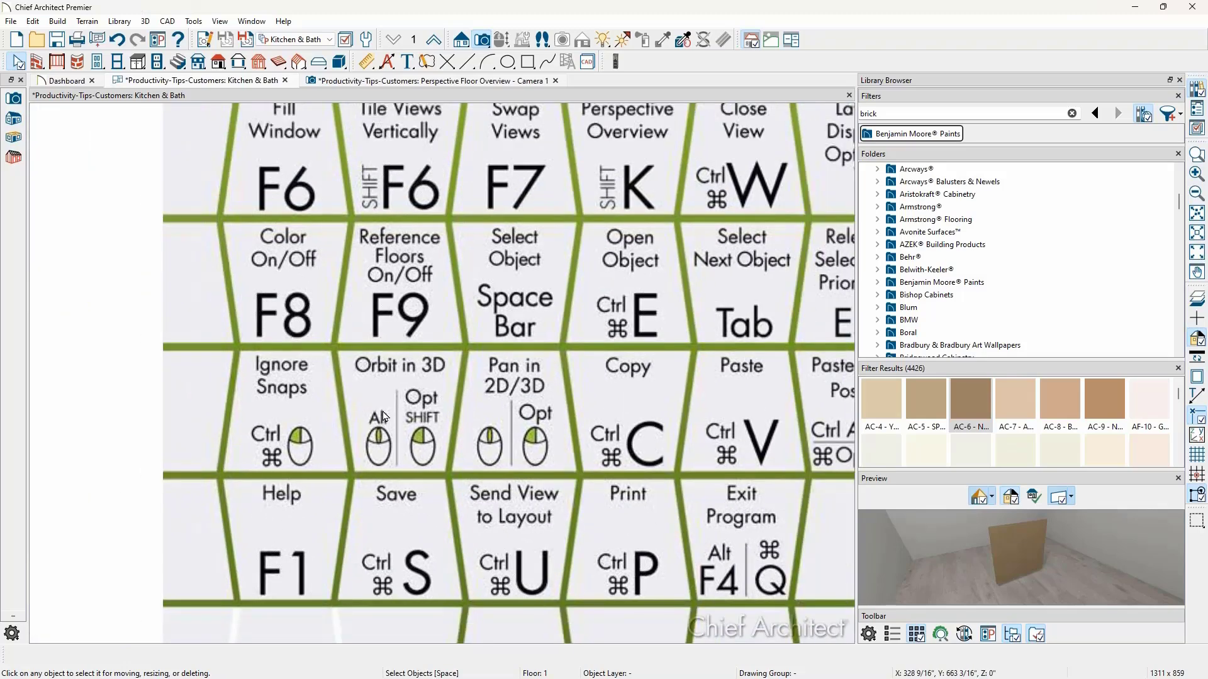
scroll(382, 417, "down", 2)
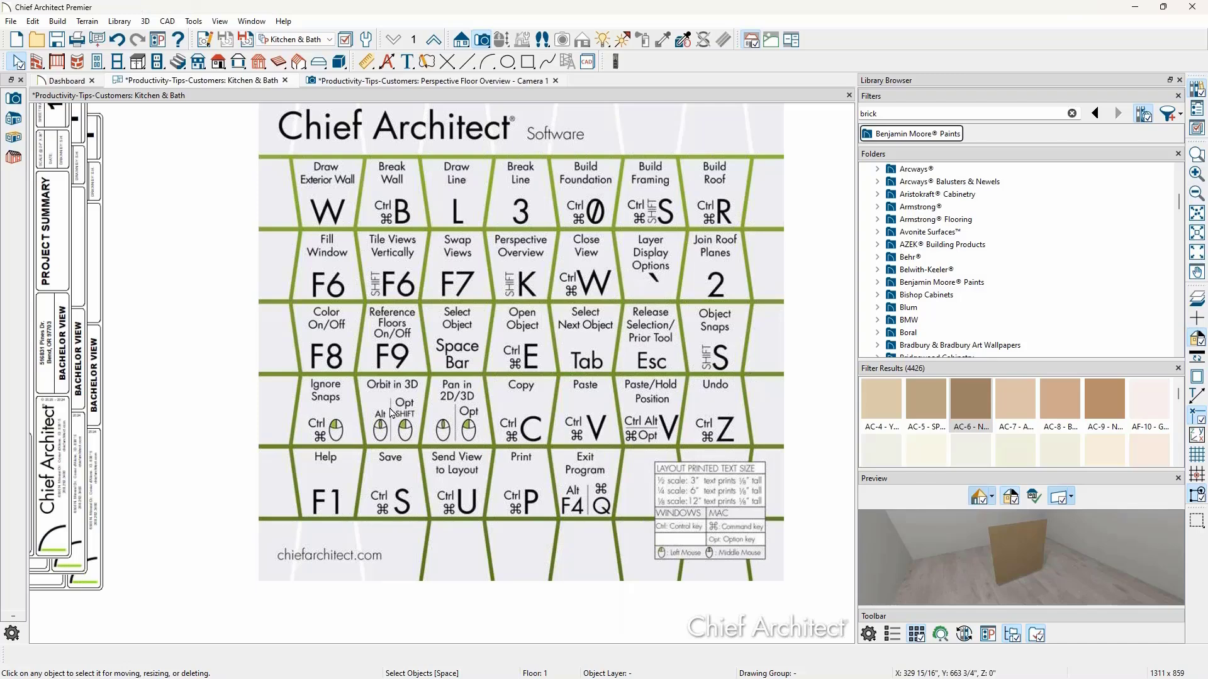
scroll(390, 410, "down", 1)
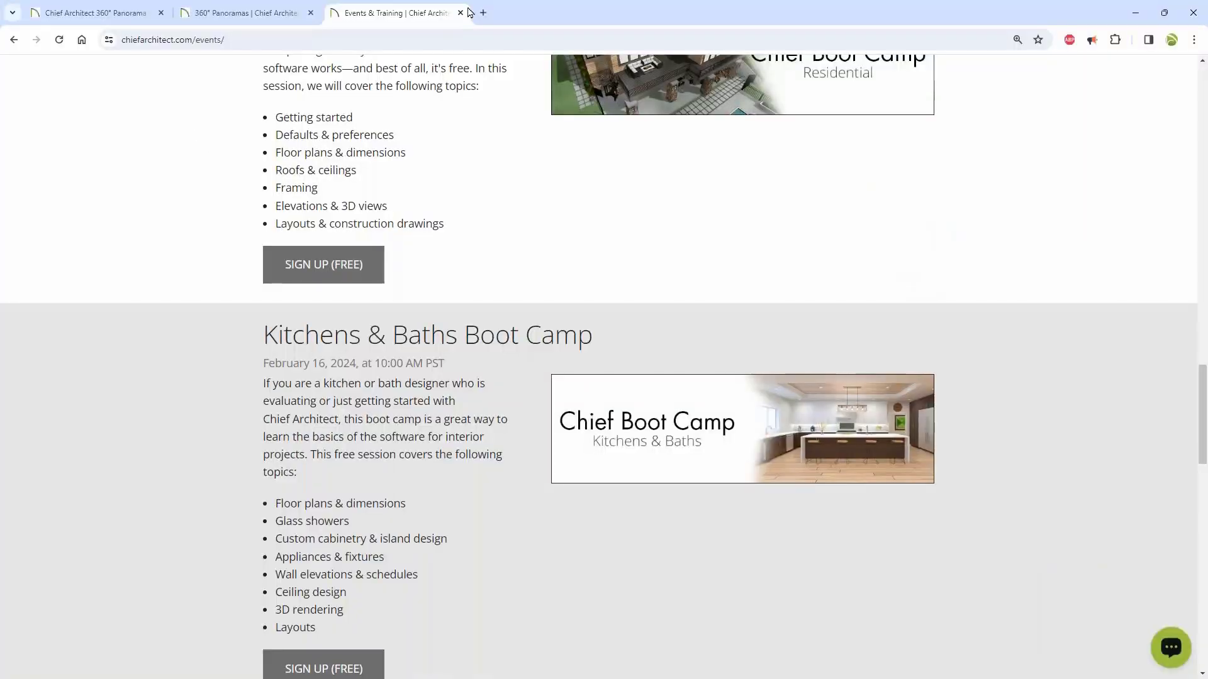
Step: Duplicate the Events & Training browser tab and load the chiefarchitect.com home page in the copy
right_click(422, 13)
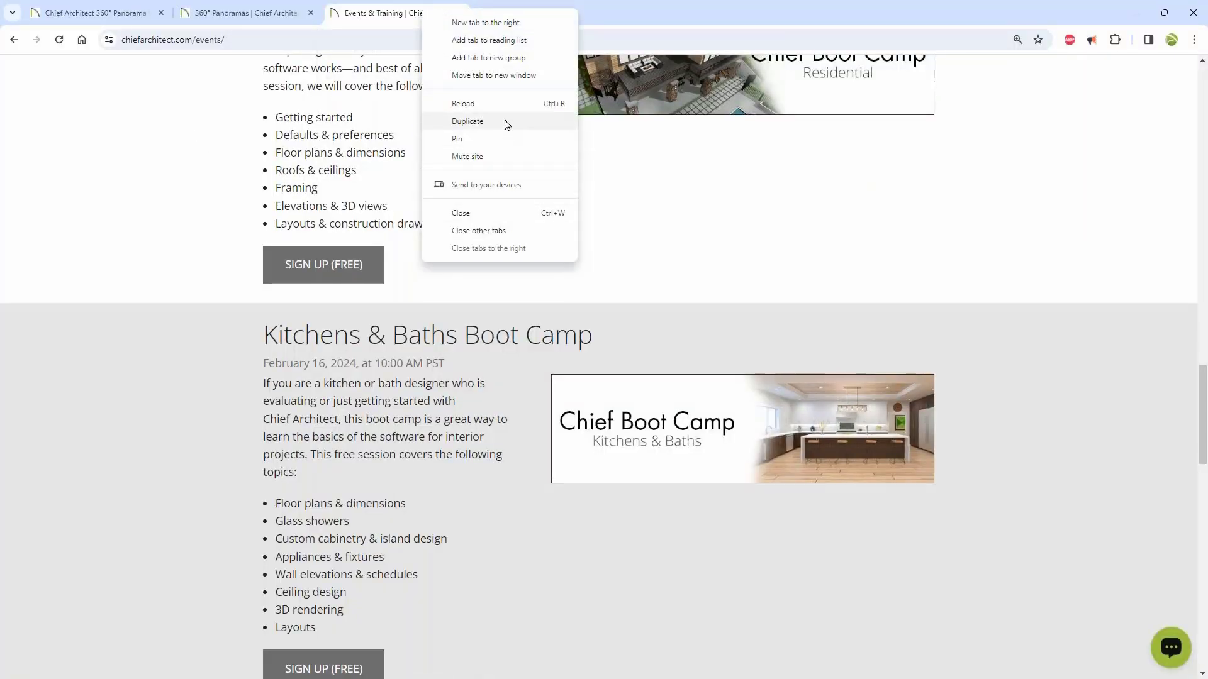
left_click(504, 121)
scroll(405, 125, "up", 13)
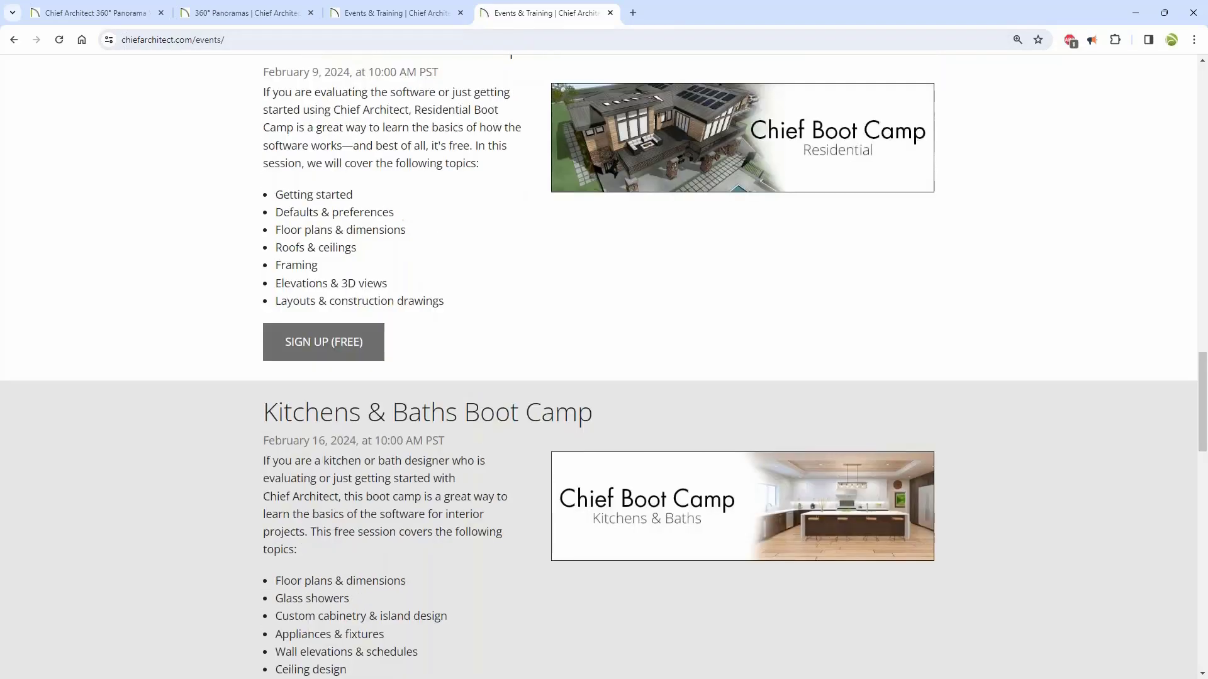
scroll(405, 129, "up", 1)
left_click(195, 39)
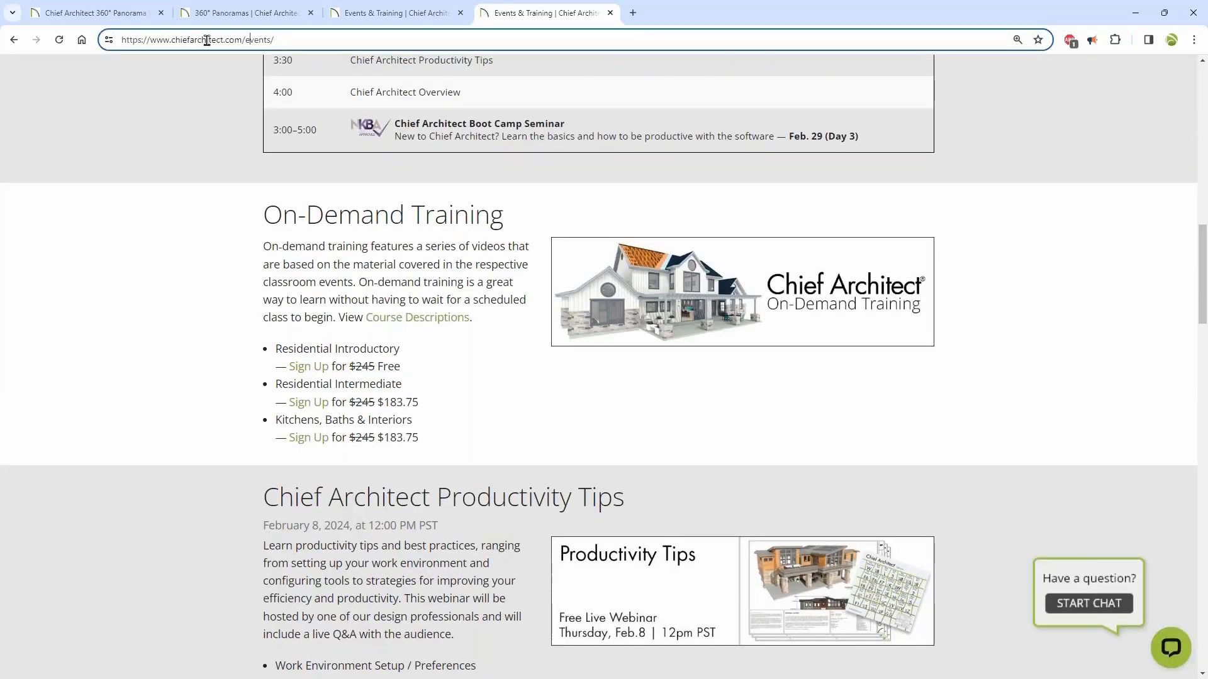
left_click_drag(241, 39, 524, 76)
key("BackSpace")
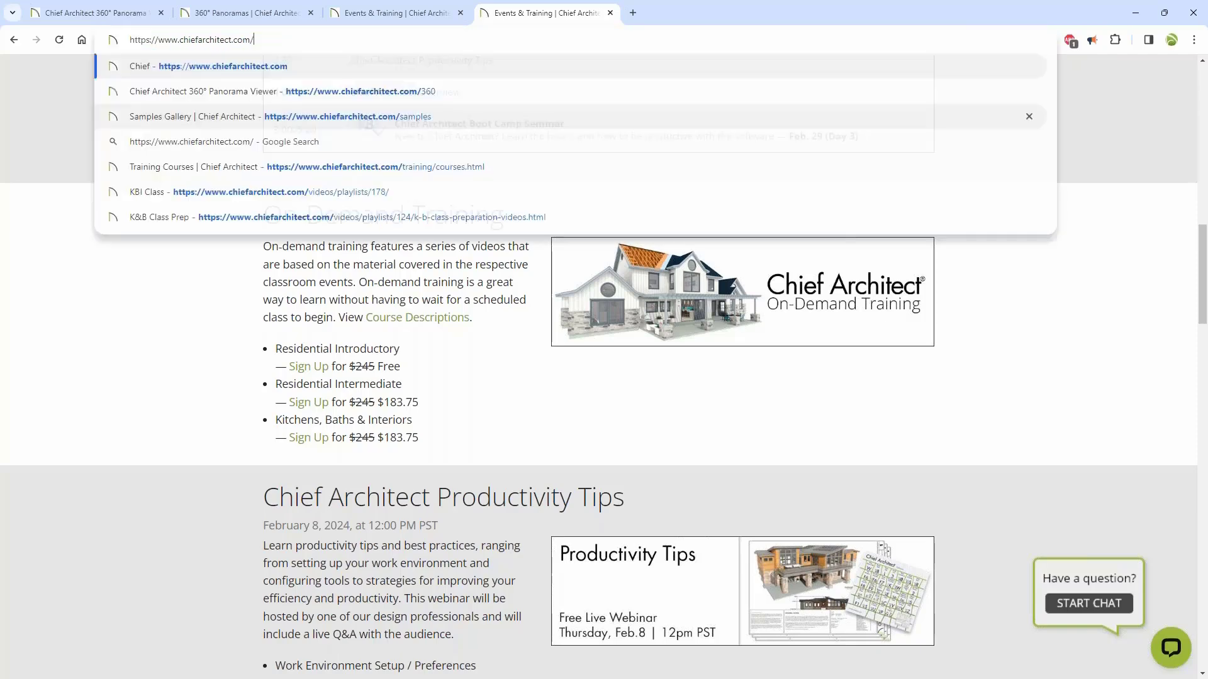
key("Return")
Step: From the site's Training Videos, find Recorded Live Stream Webinars and view the Terrain and Site Plans: Learn the Basics video page
mouse_move(466, 138)
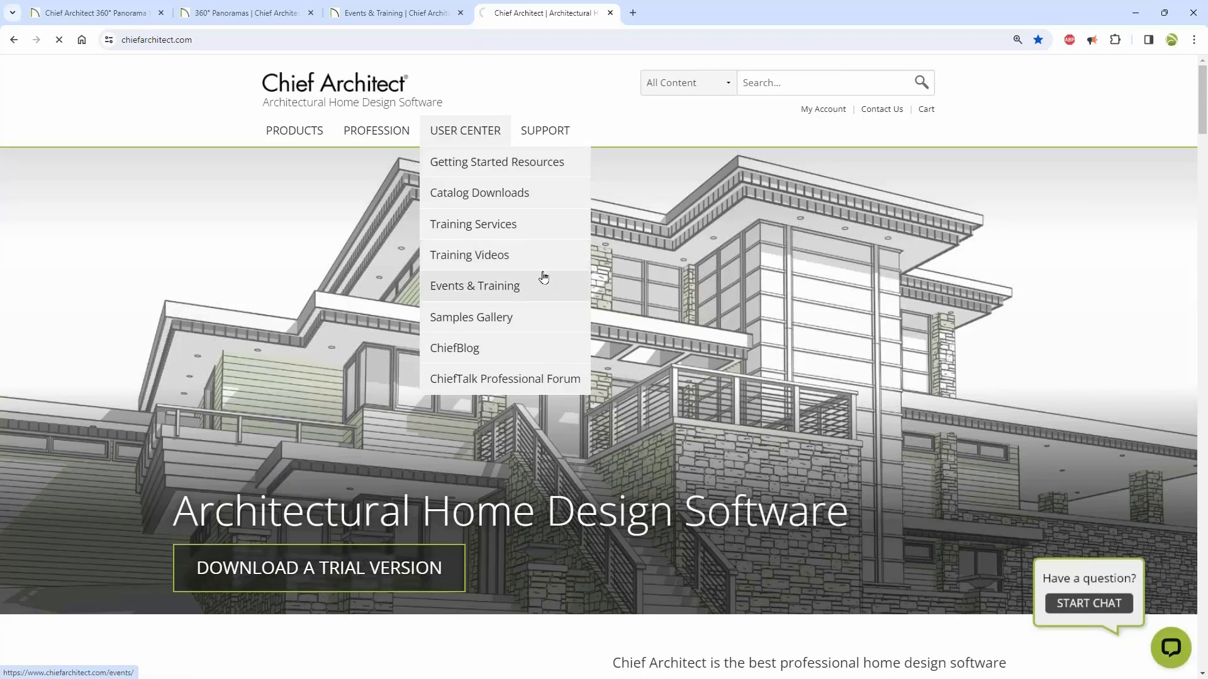
left_click(522, 258)
scroll(281, 324, "down", 15)
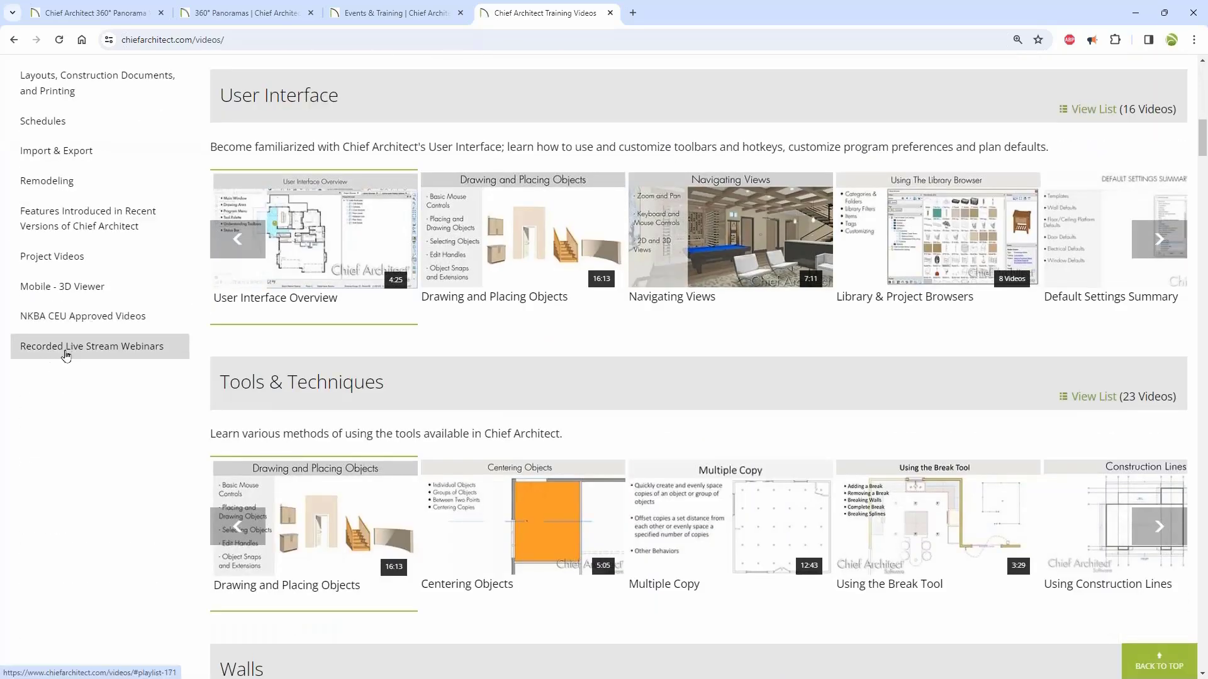
left_click(66, 348)
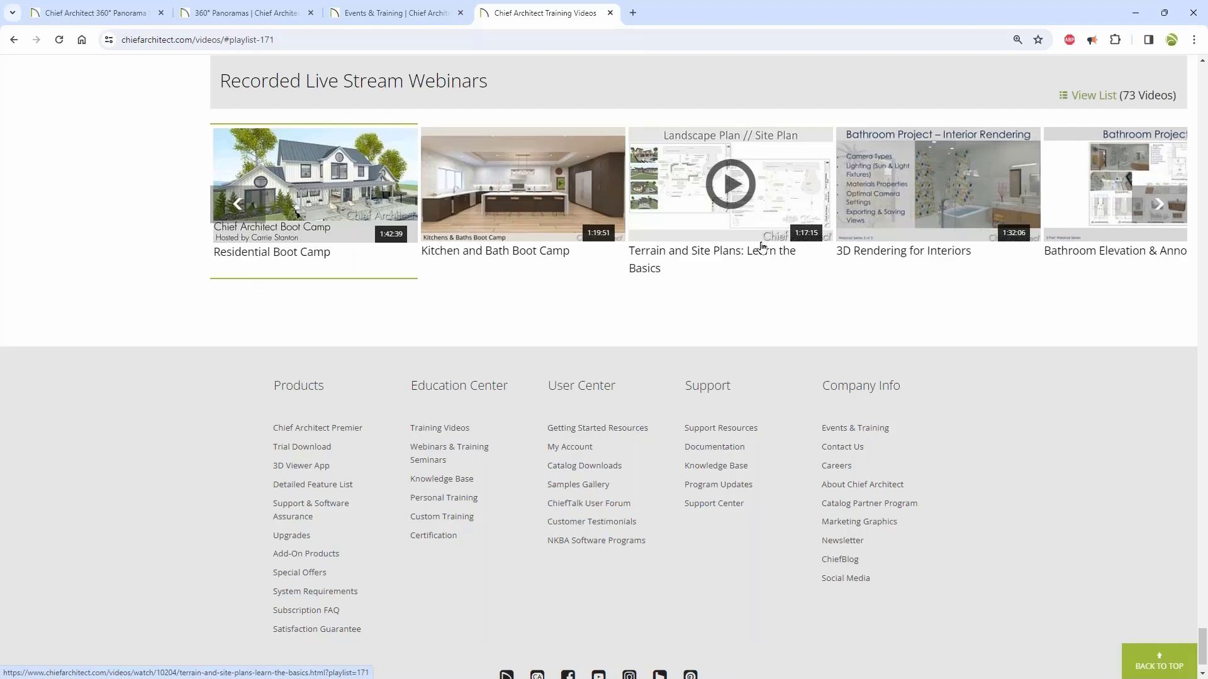
left_click(787, 188)
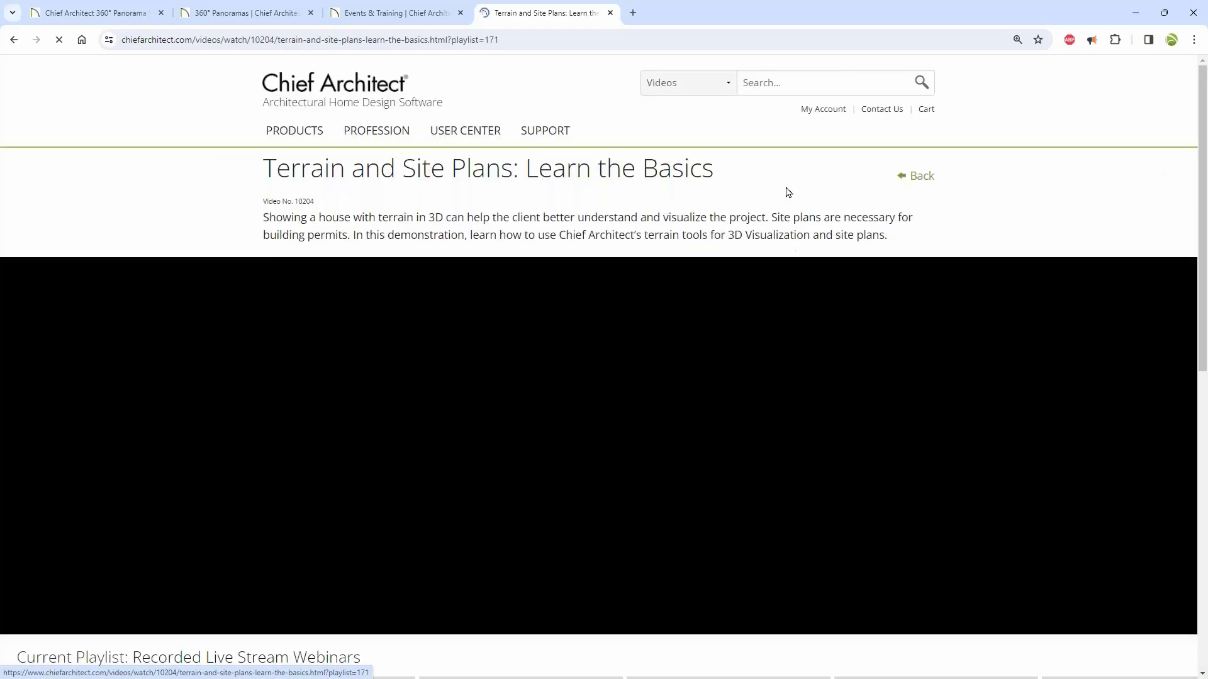
scroll(739, 250, "down", 1)
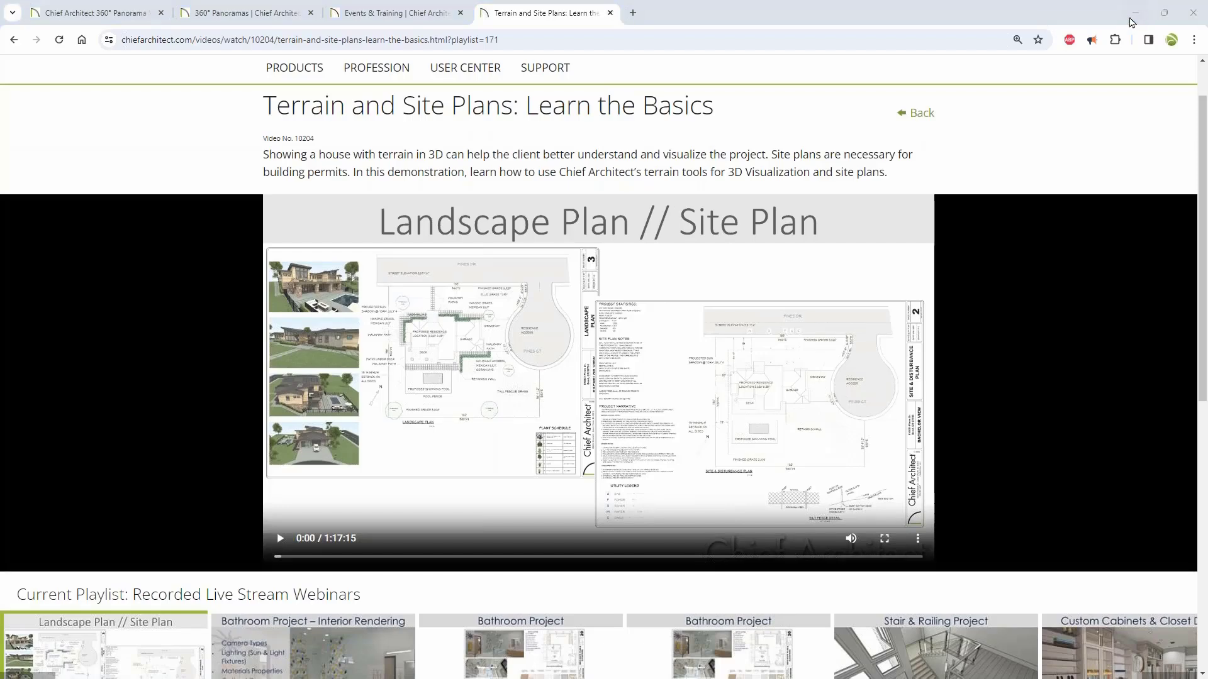
left_click(1134, 14)
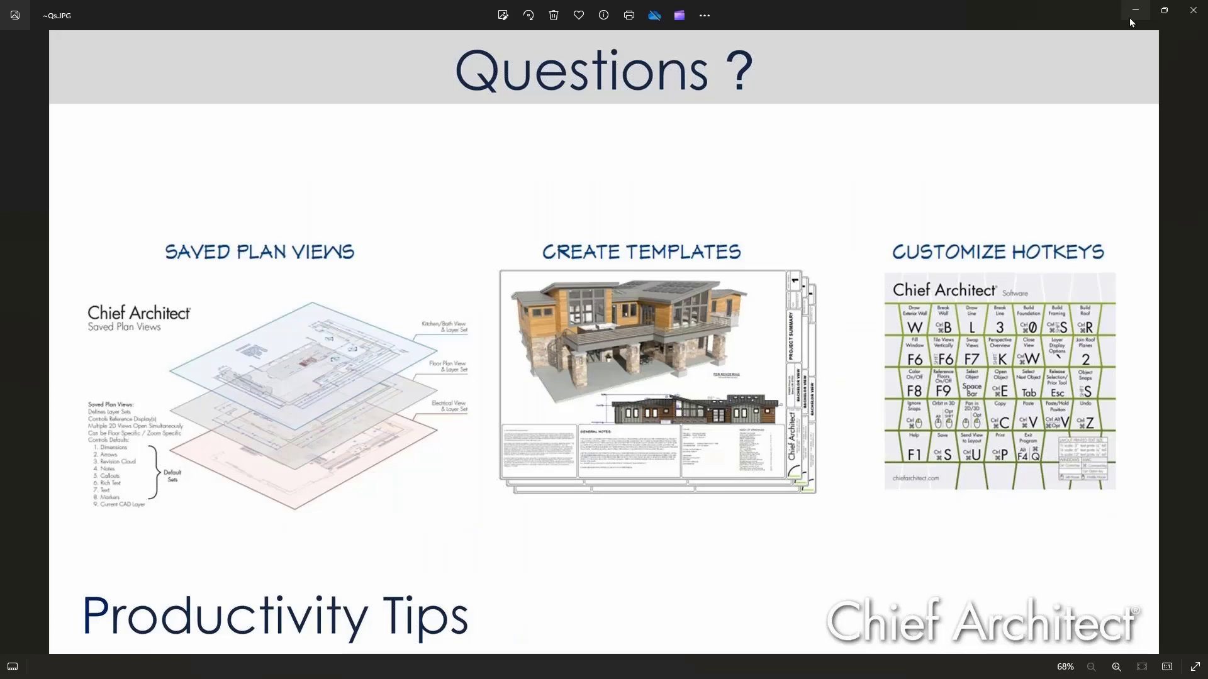
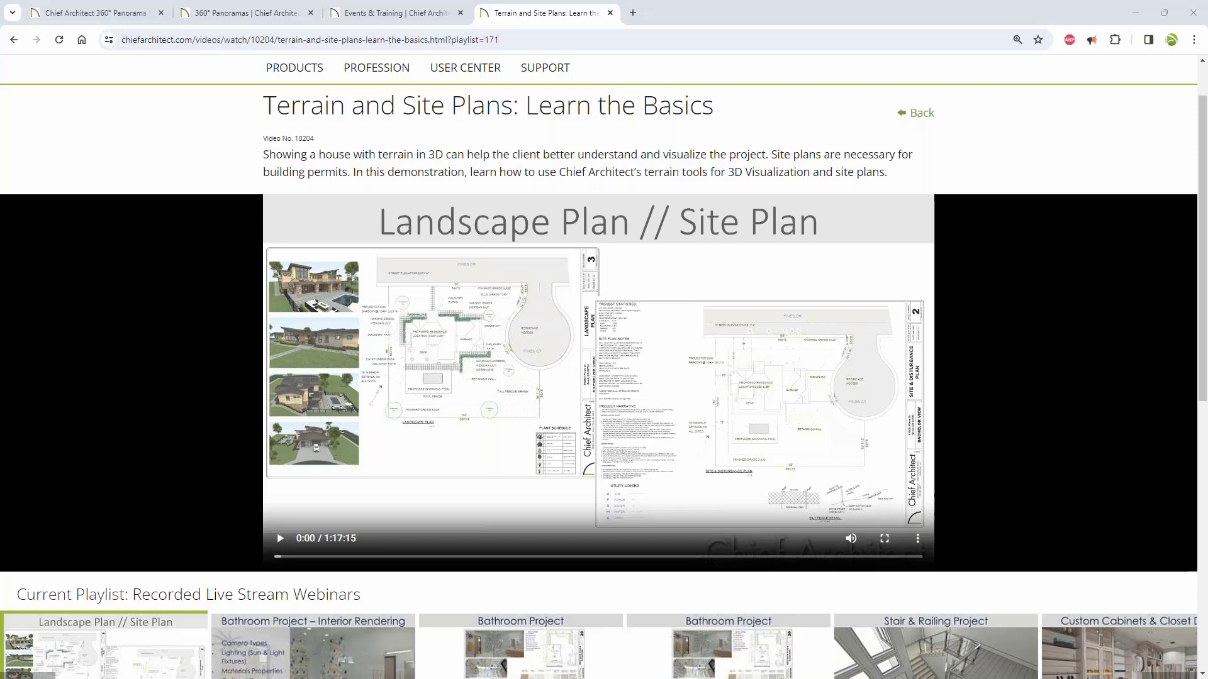
Step: Switch to Chief Architect and close the Perspective Floor Overview camera and the Kitchen & Bath plan without saving the plan
left_click(1137, 14)
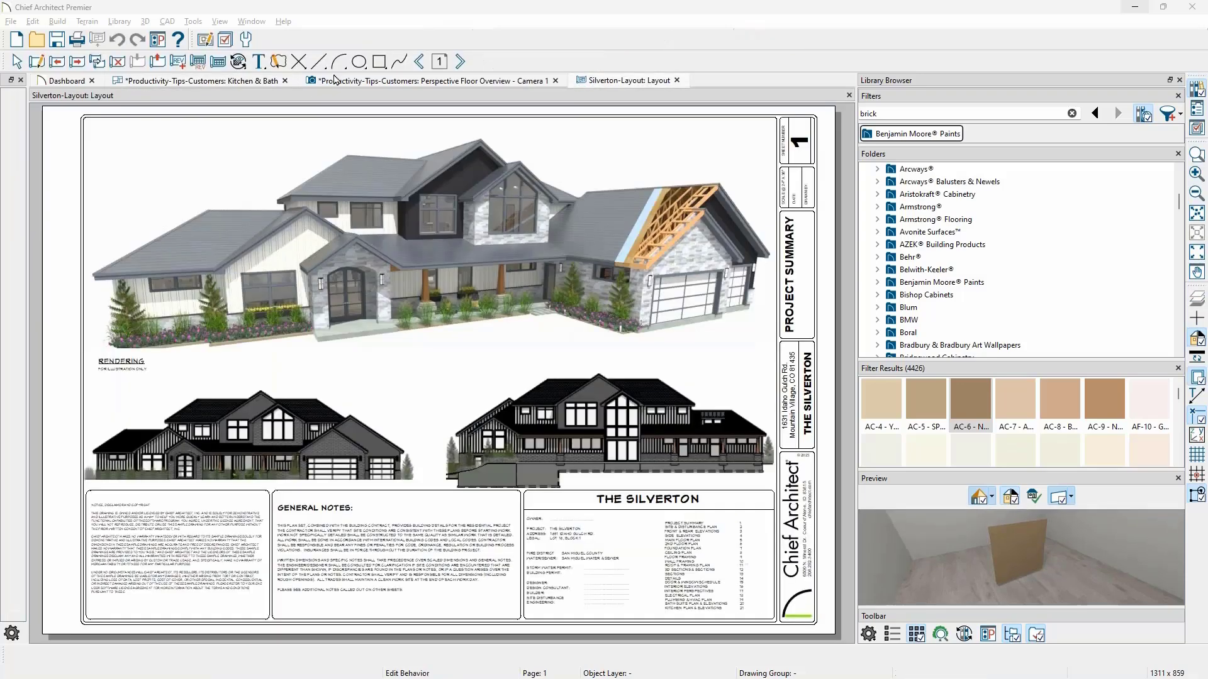
left_click(556, 81)
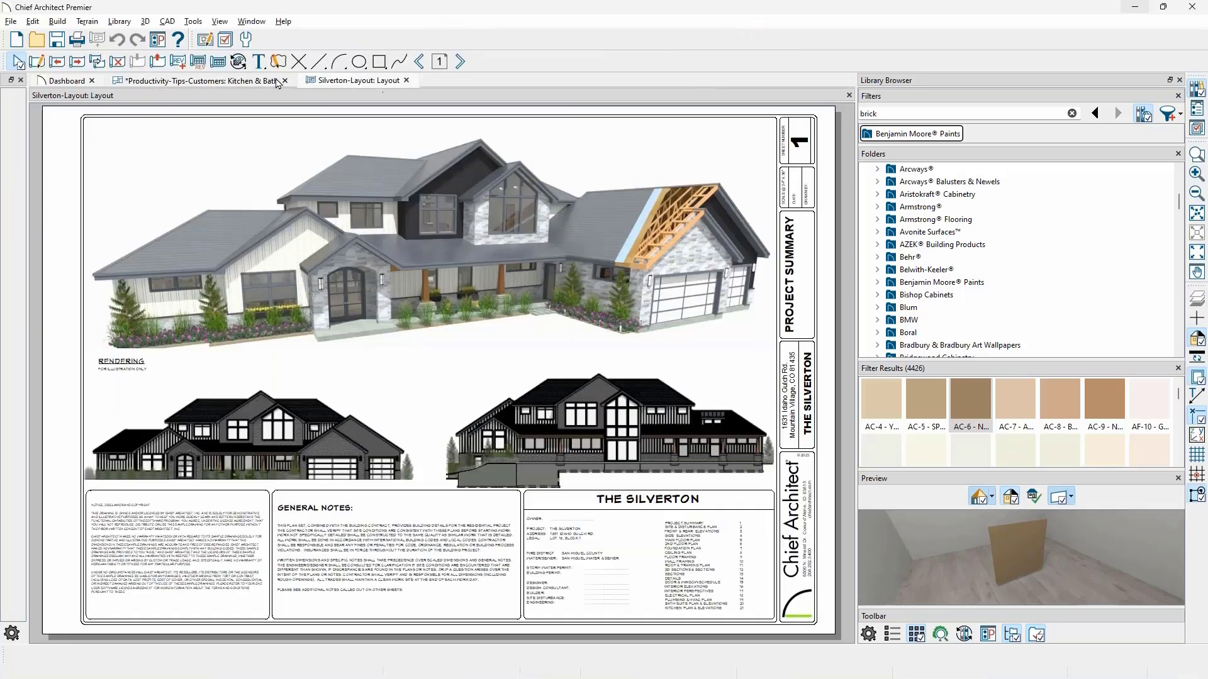
left_click(285, 81)
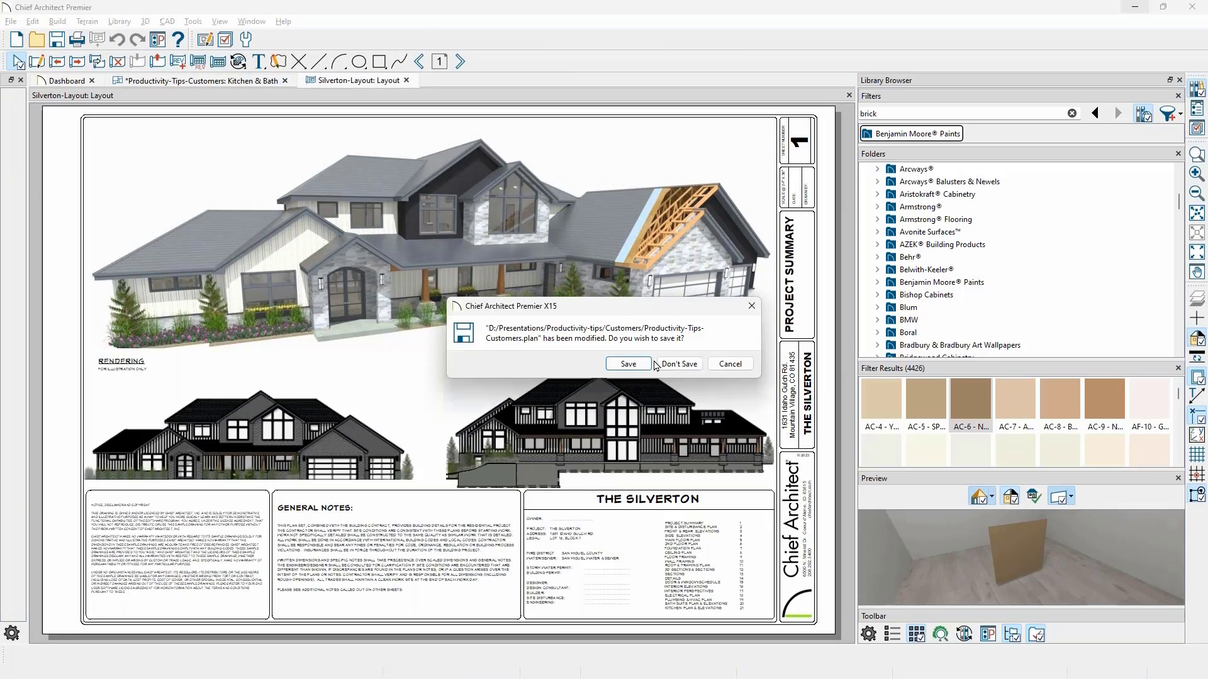
left_click(679, 364)
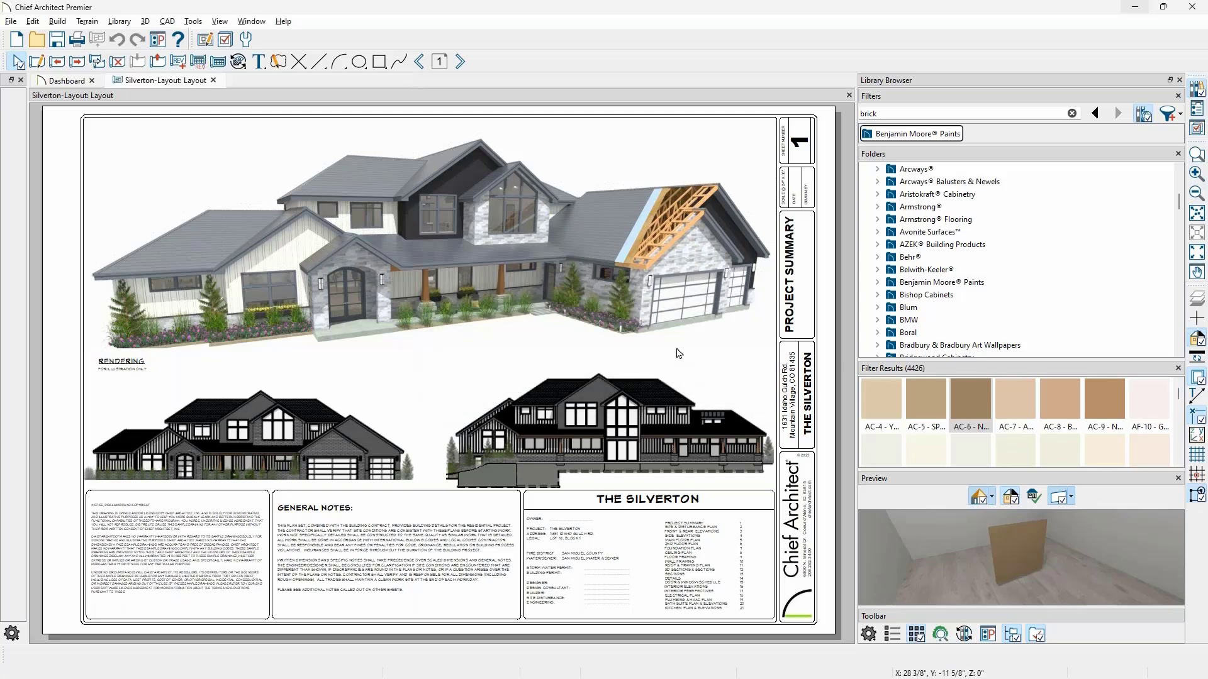
Step: Go to page 21 of the Silverton layout and close the Library Browser
left_click(333, 415)
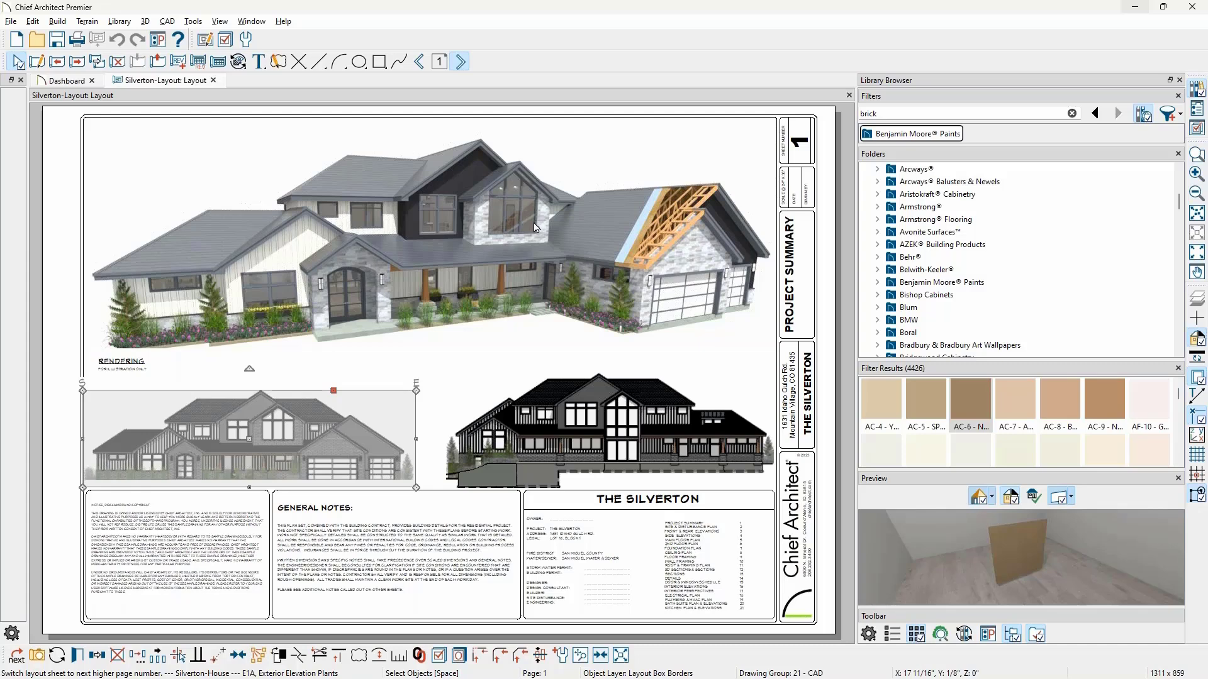
left_click(462, 61)
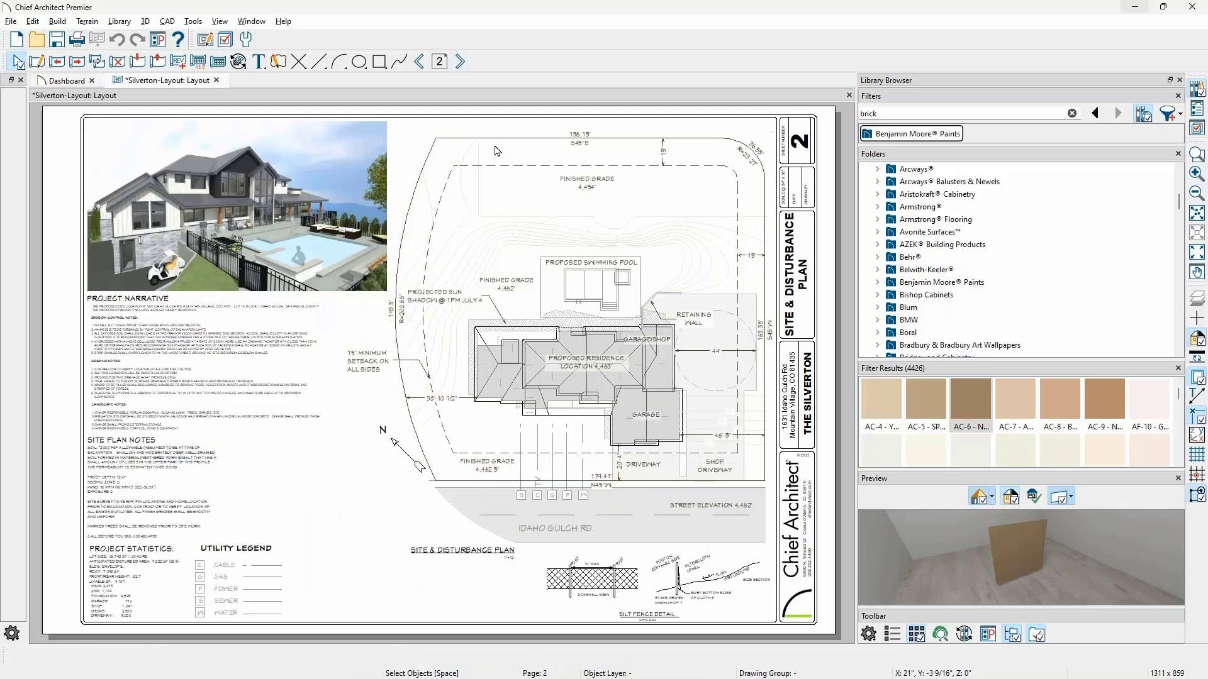
left_click(441, 61)
type("1")
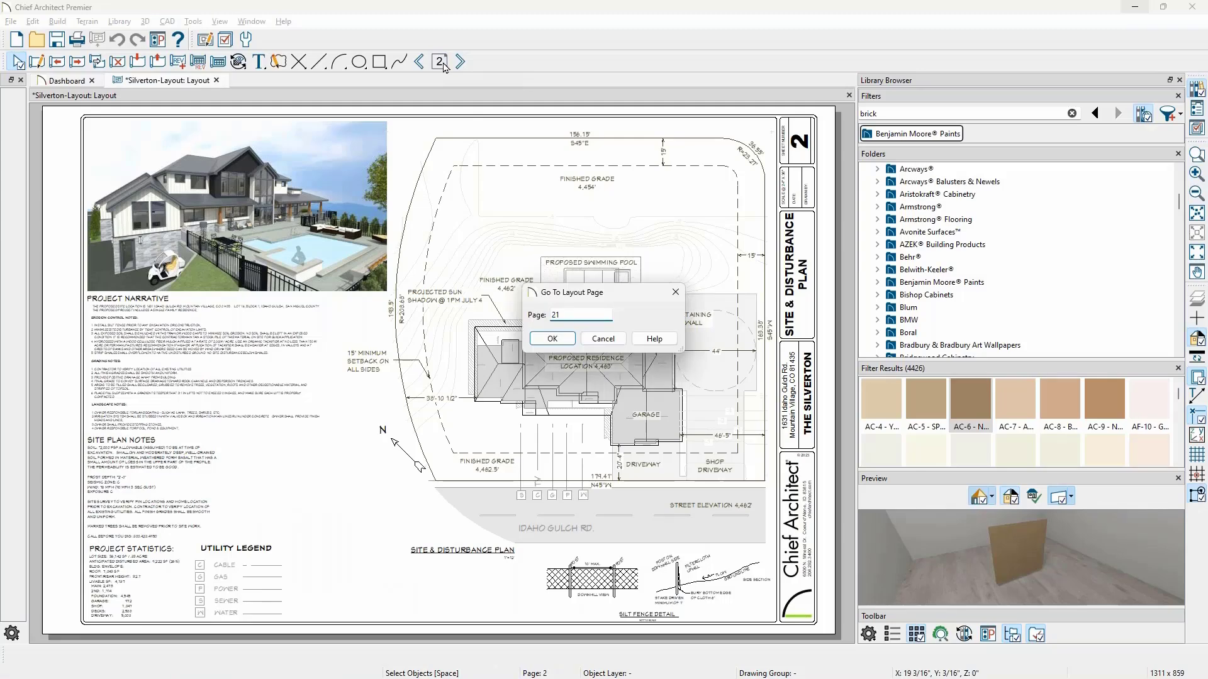
key("Return")
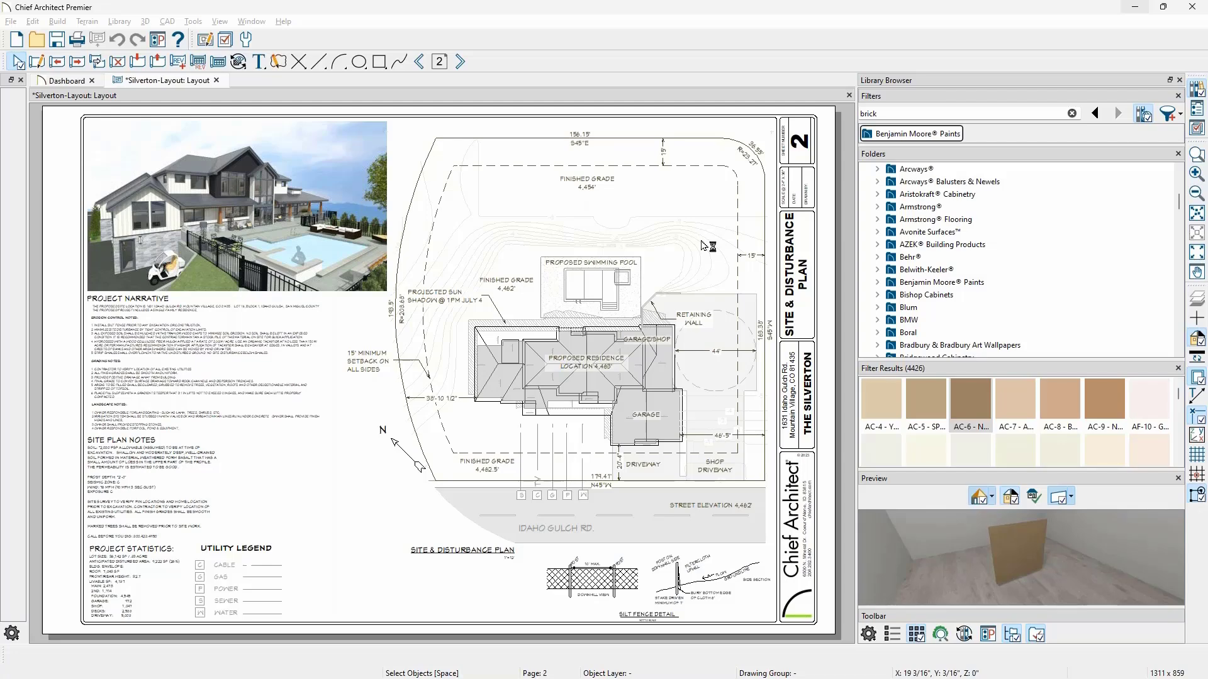
type("1")
key("Return")
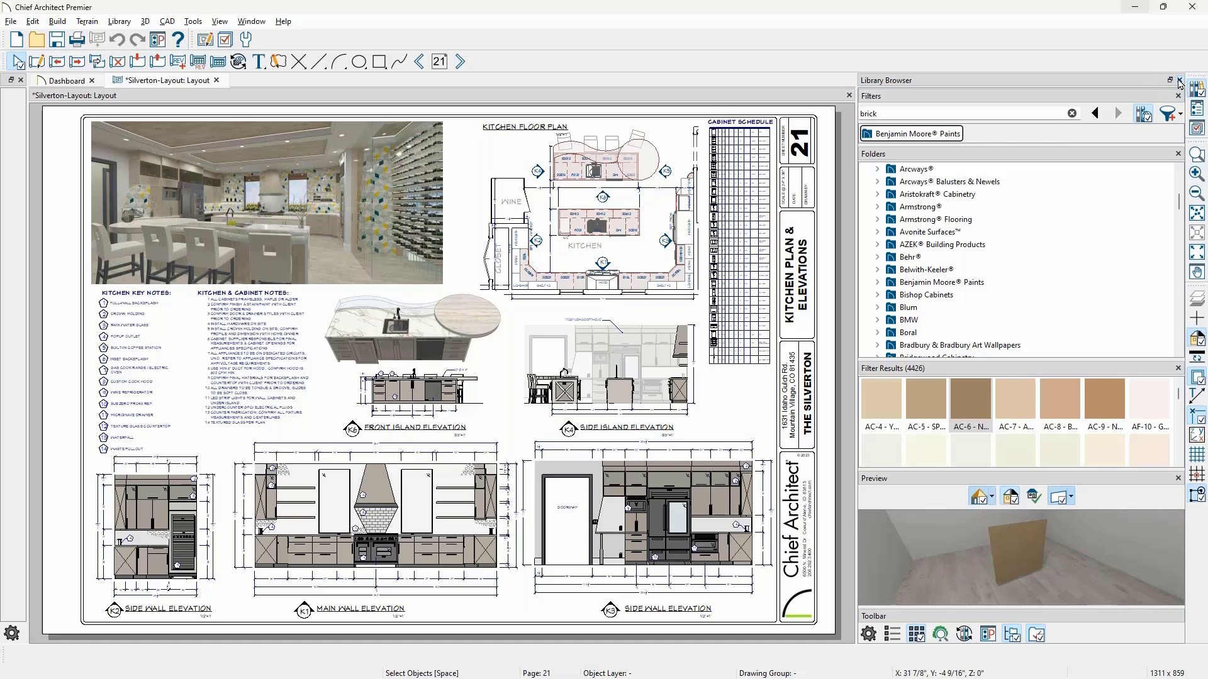
left_click(1178, 84)
Step: Examine the Backup Entire Layout options, toggling Send Backup Files to Zip Archive, and cancel the backup
left_click(11, 21)
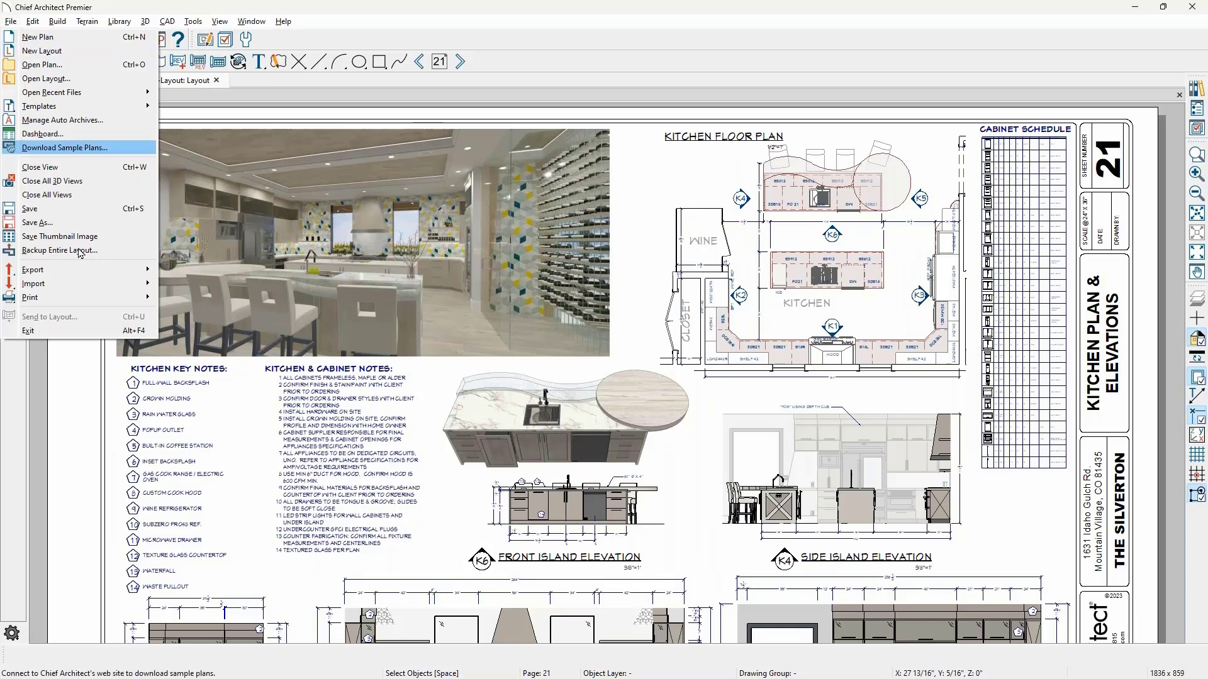
left_click(114, 250)
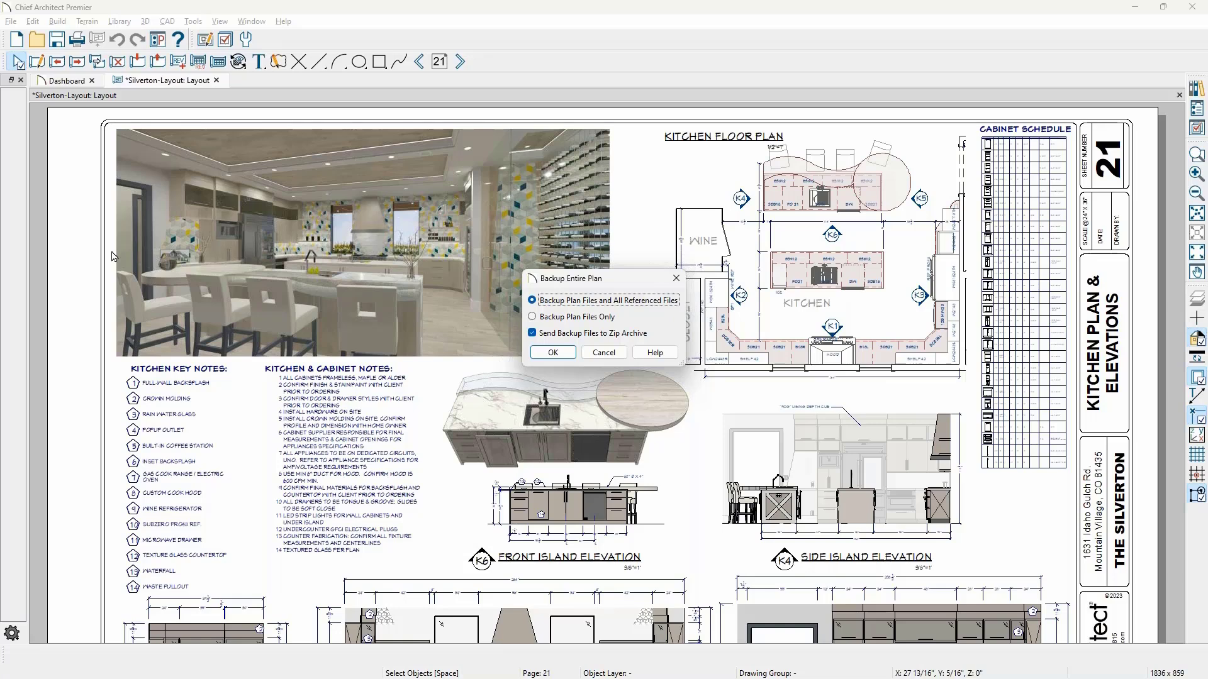
left_click(533, 334)
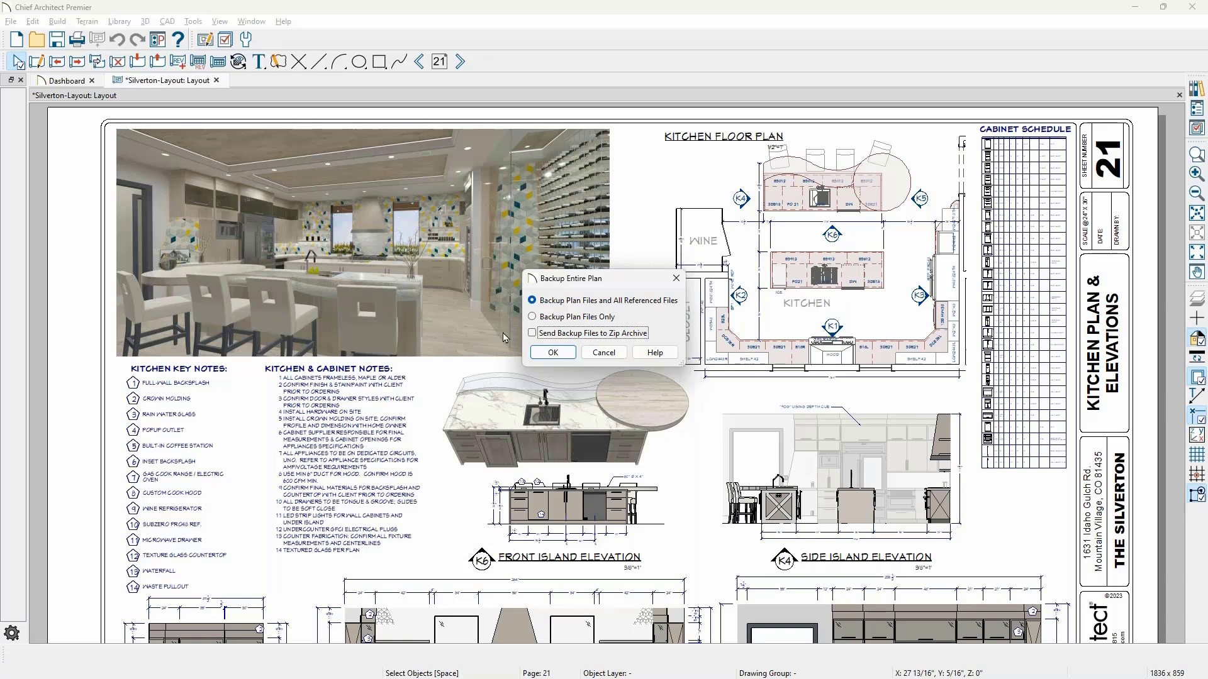
left_click(532, 333)
left_click(533, 333)
left_click(603, 352)
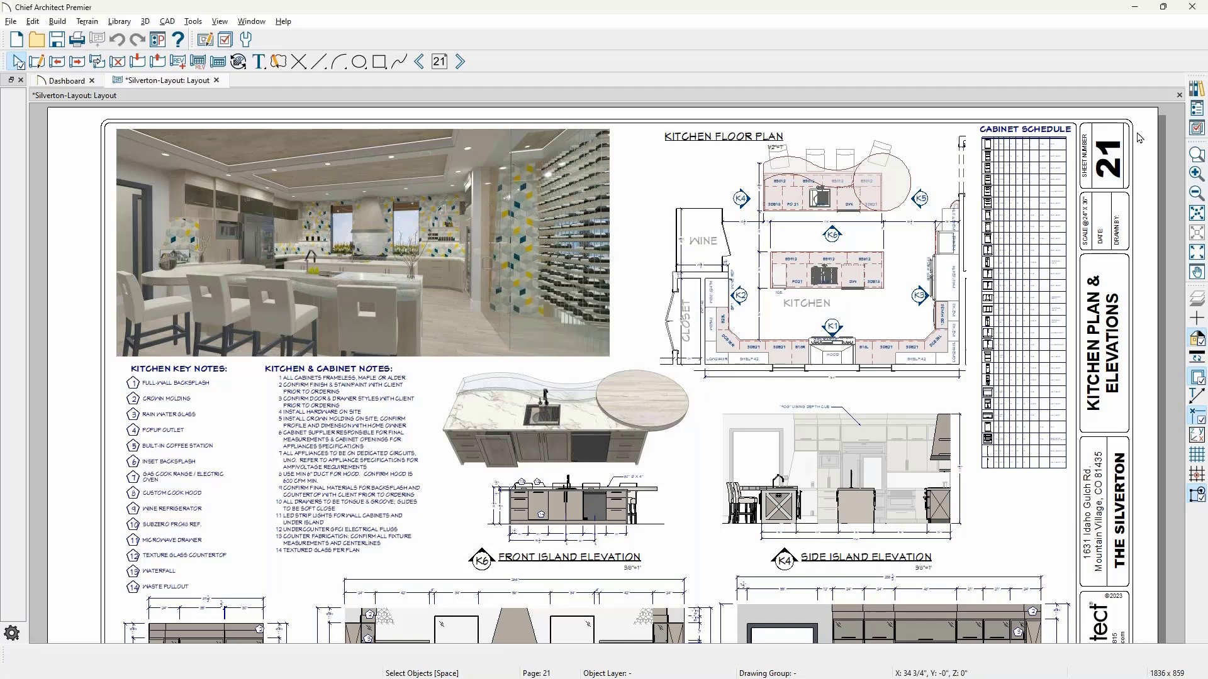
scroll(1138, 137, "up", 5)
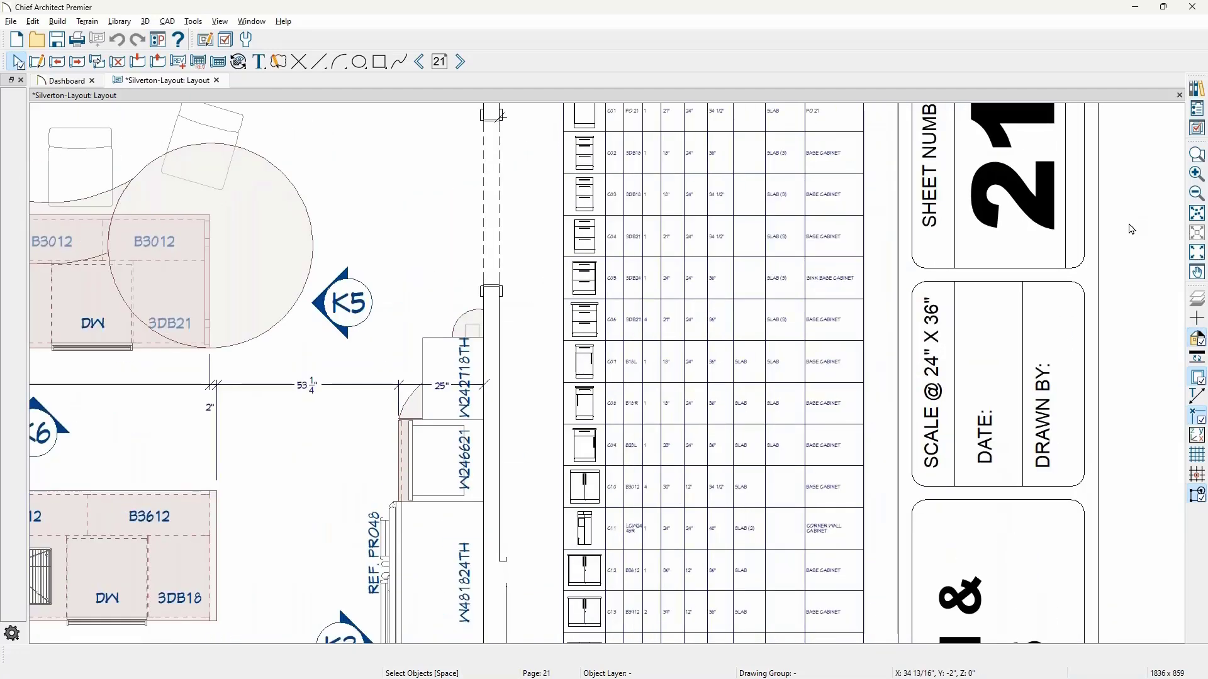
scroll(1131, 230, "up", 1)
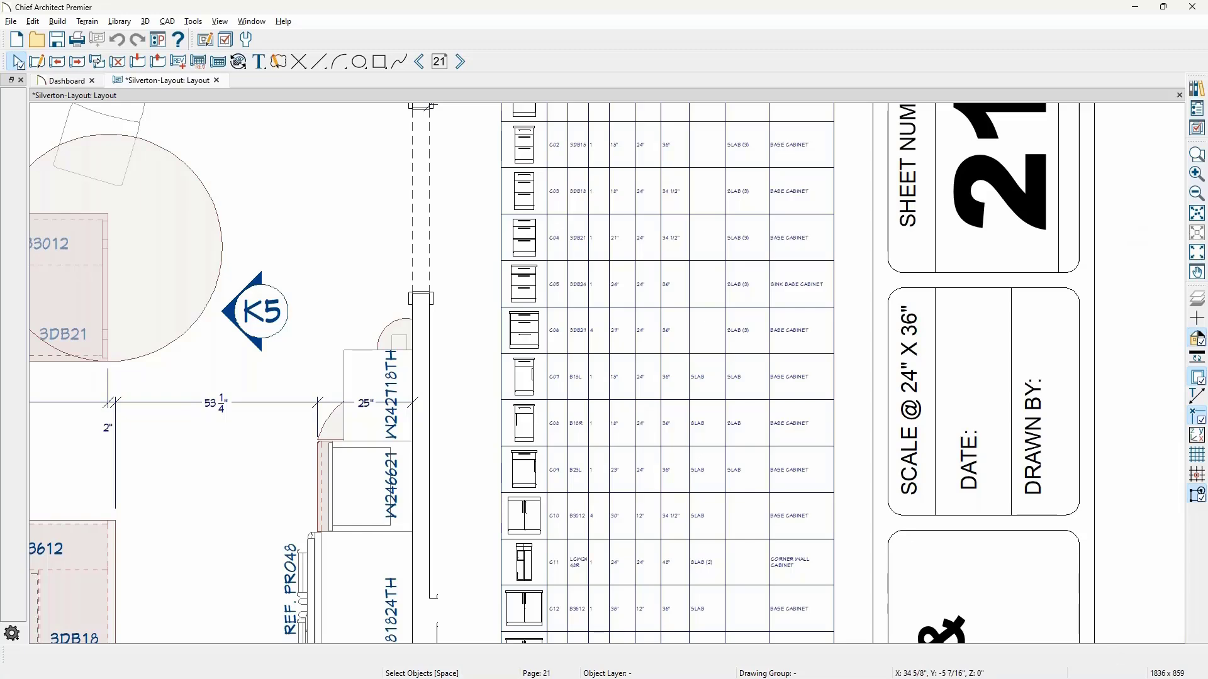
Step: Switch to Chrome, open the Samples Gallery and look through Projects & Sample Plans for the Bachelor View, Silverton and Austin projects
key("alt+Tab")
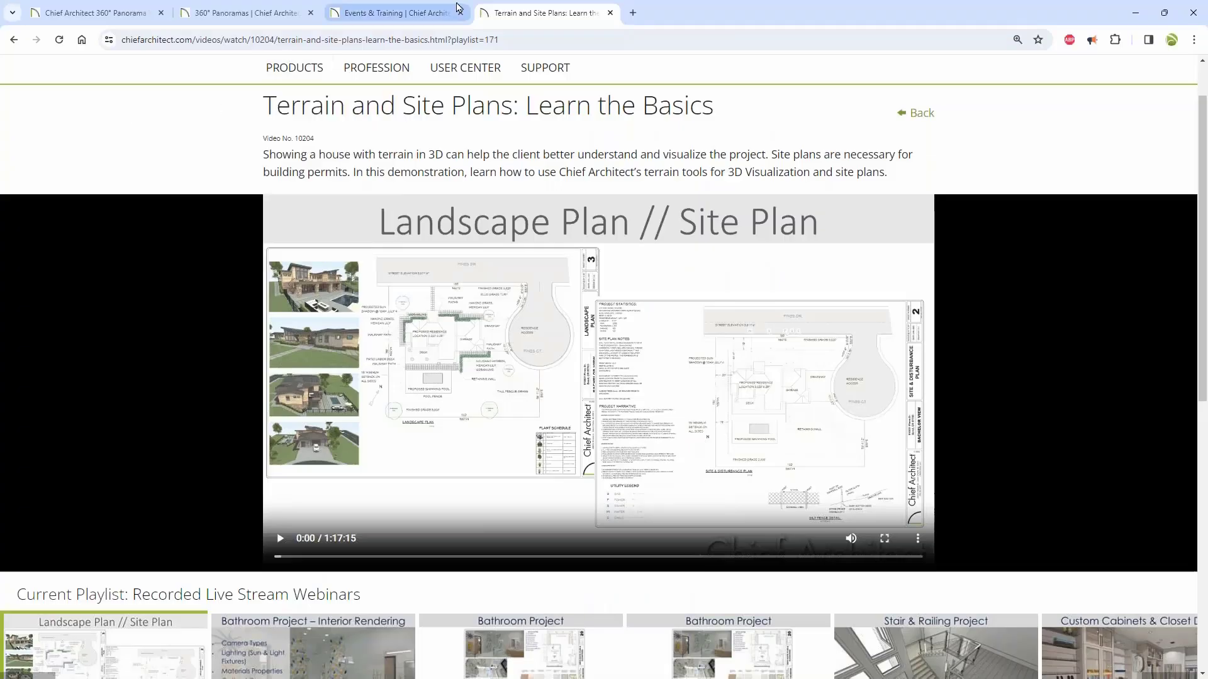
left_click(520, 40)
left_click(260, 41)
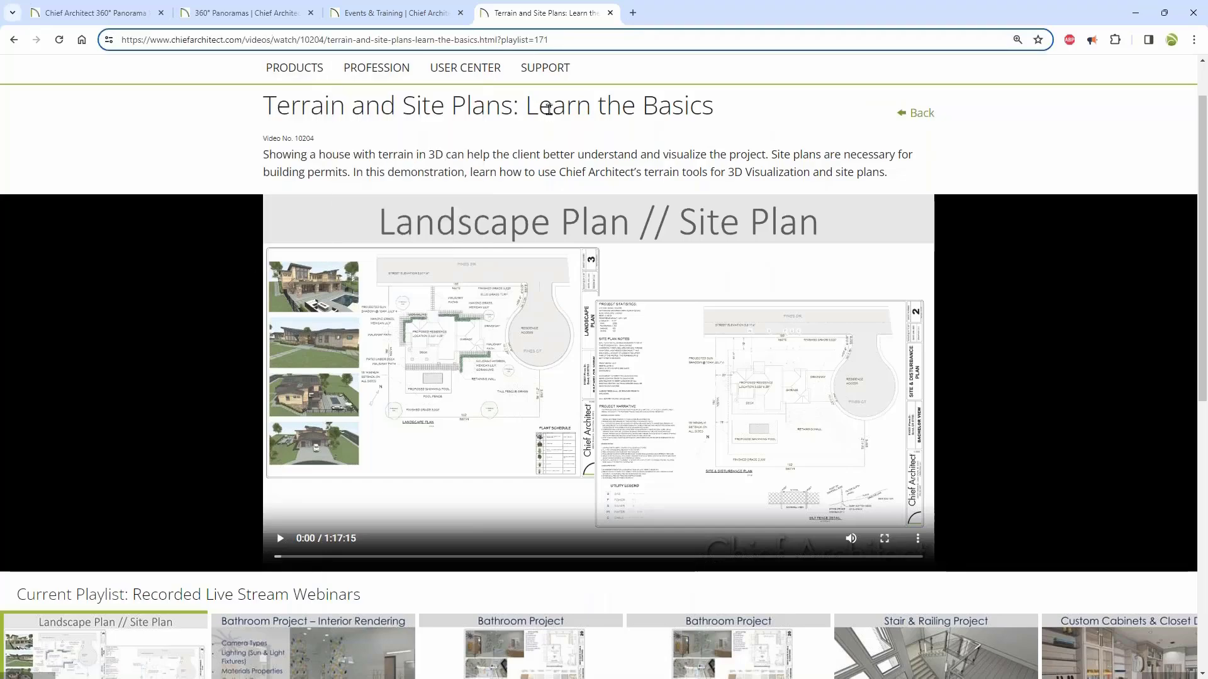
scroll(521, 100, "up", 2)
left_click(494, 129)
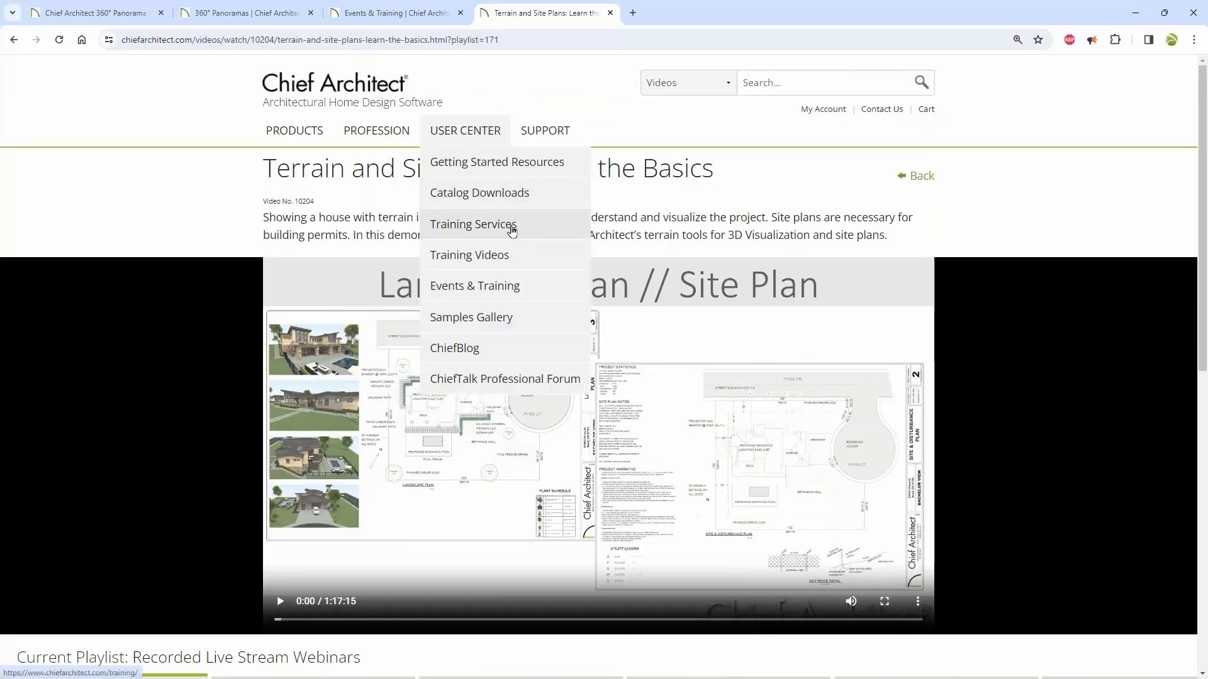
left_click(493, 318)
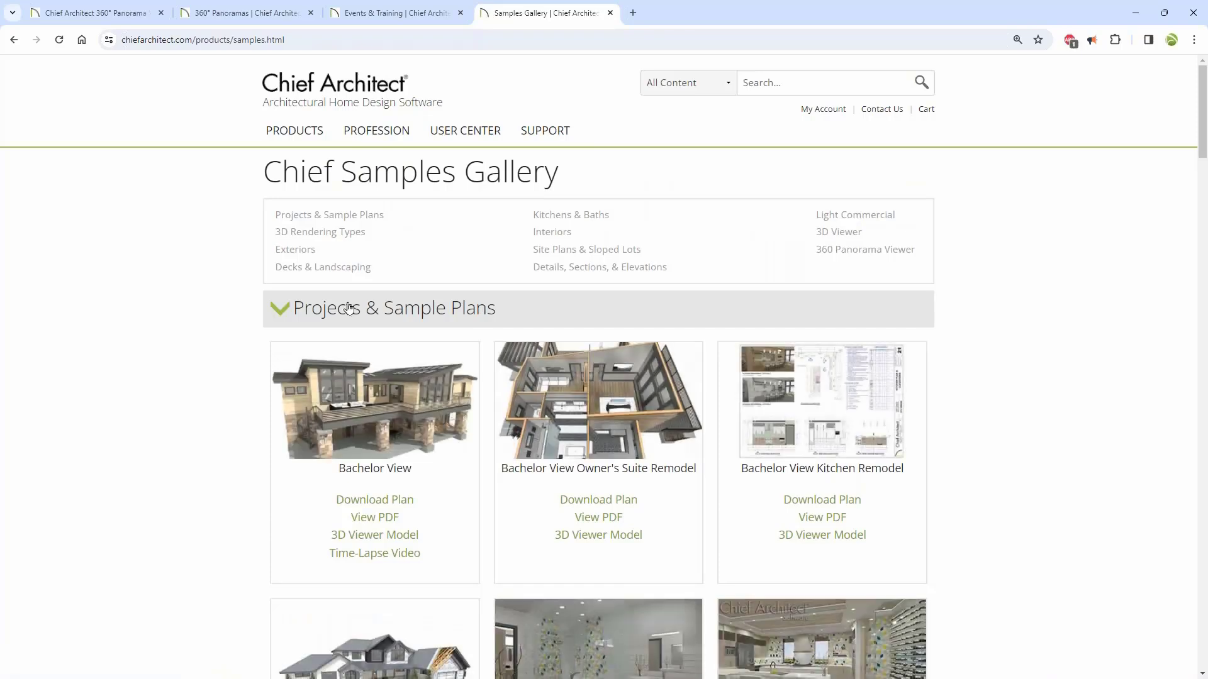
scroll(218, 291, "down", 1)
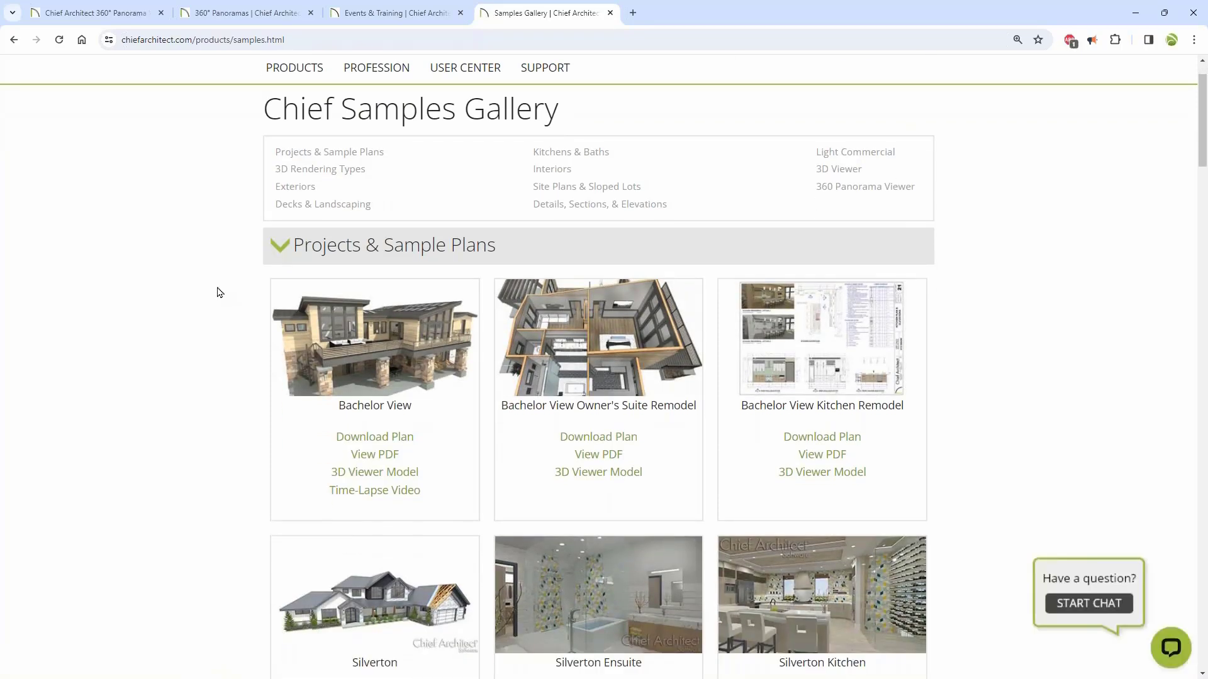
scroll(218, 292, "down", 2)
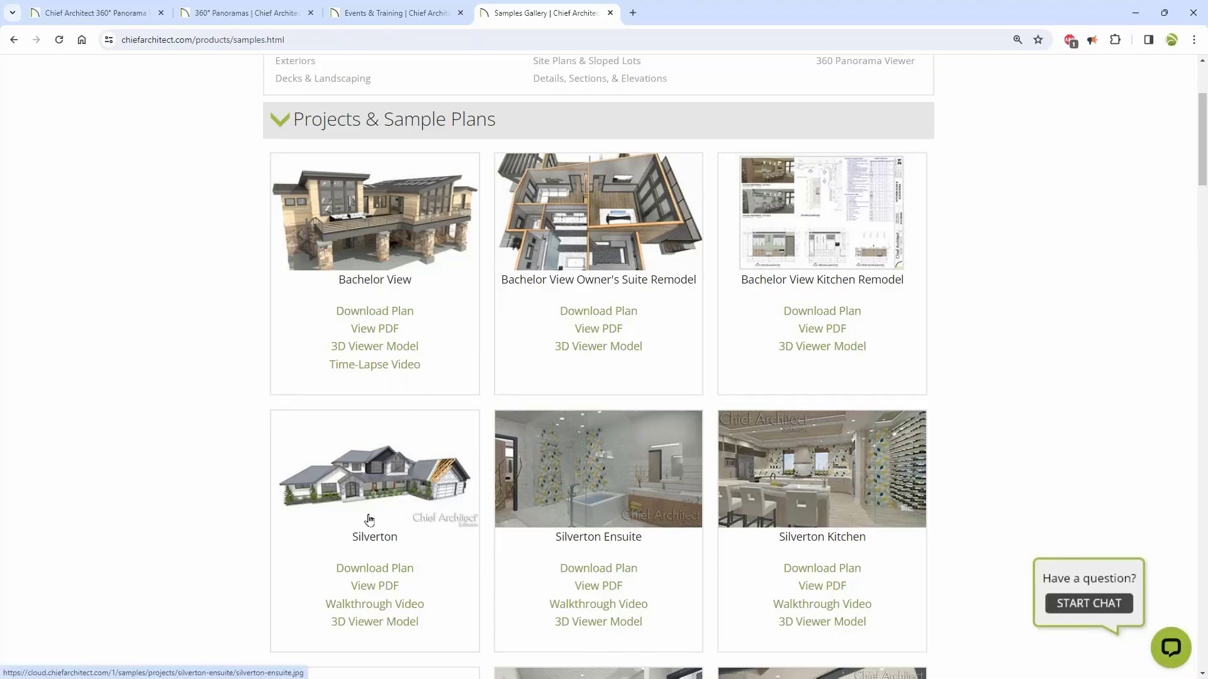
scroll(274, 513, "down", 1)
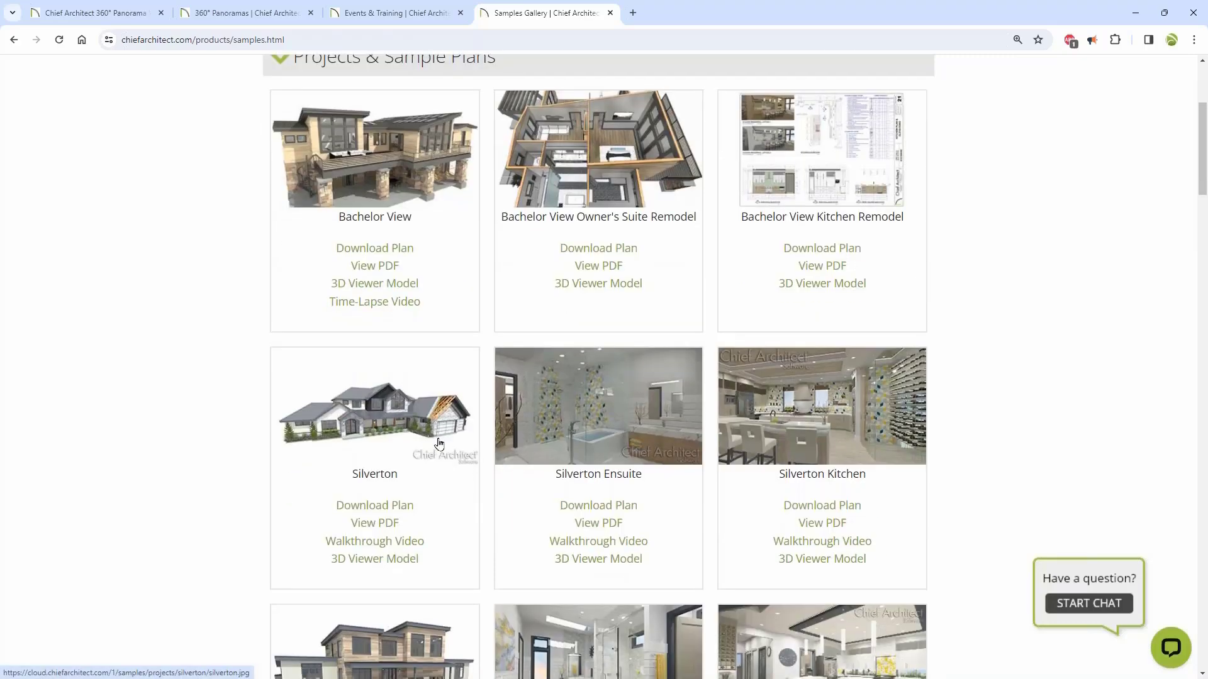
scroll(638, 440, "down", 1)
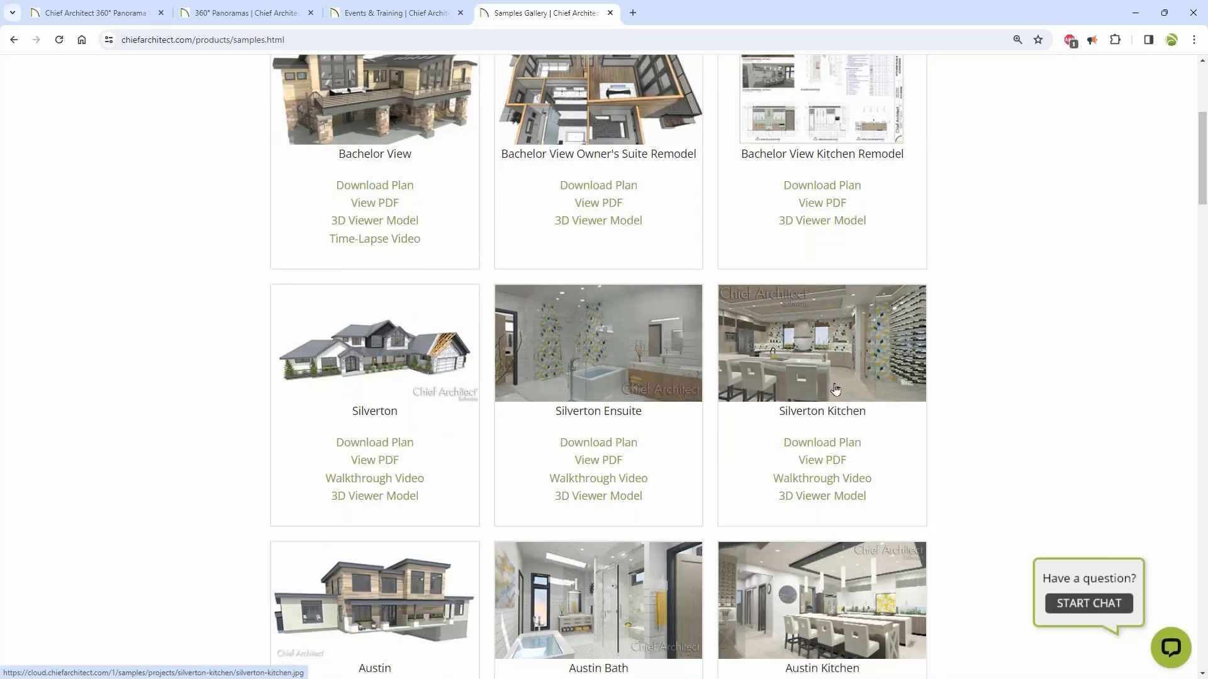
scroll(858, 377, "down", 1)
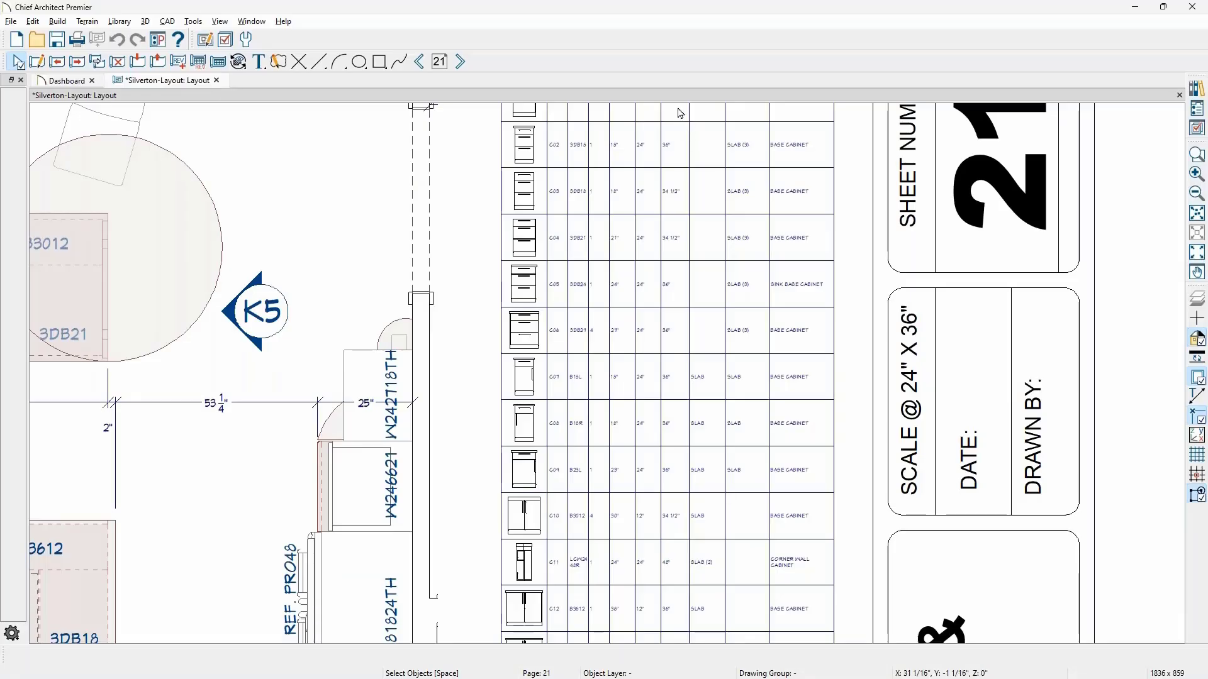
Step: Close the Silverton layout without saving it and open the recent plan Productivity-Tips-Customers.plan
left_click(215, 80)
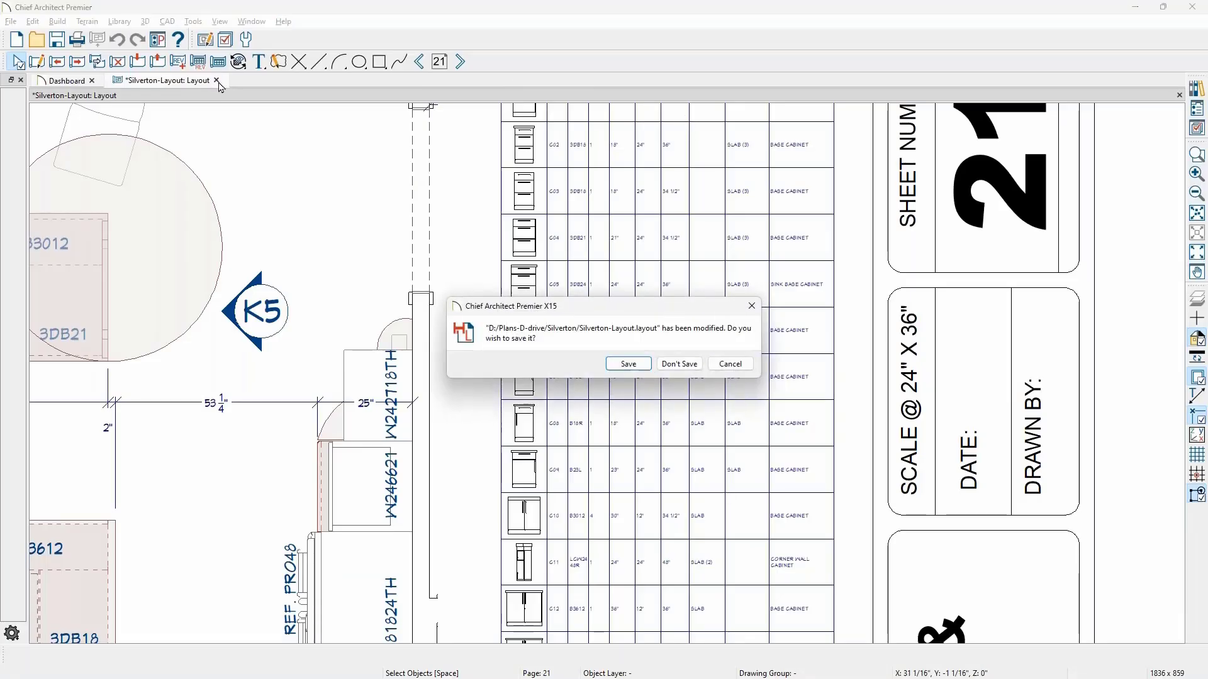
left_click(699, 365)
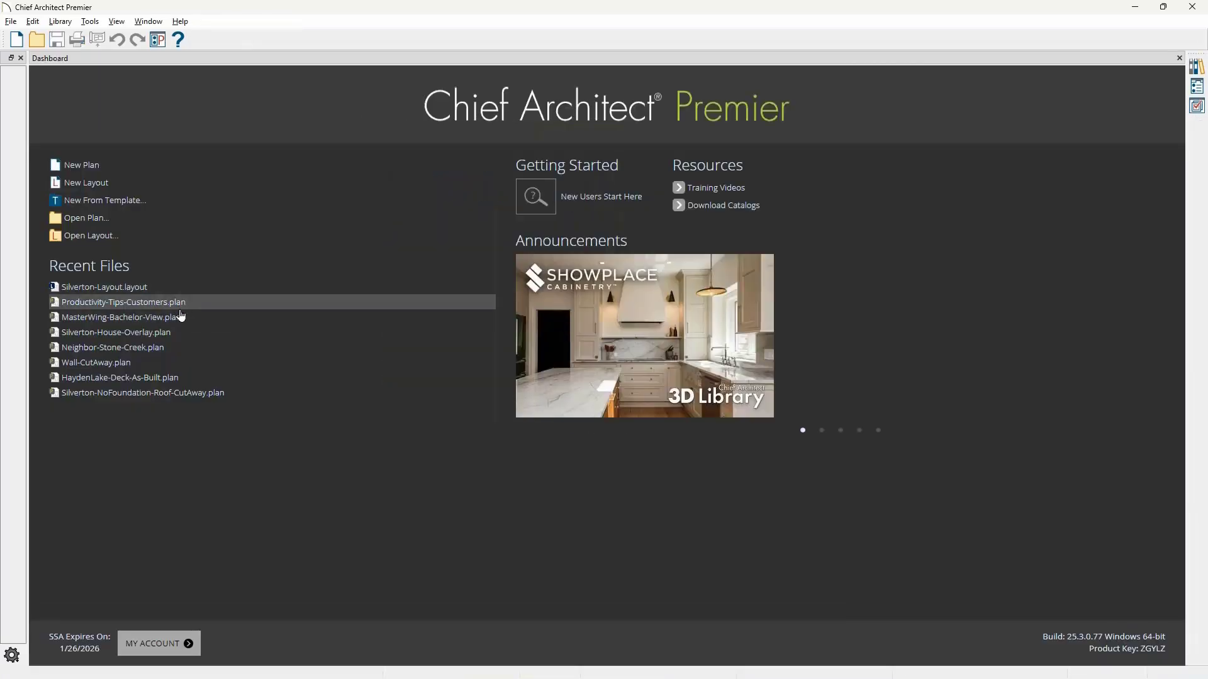
left_click(180, 305)
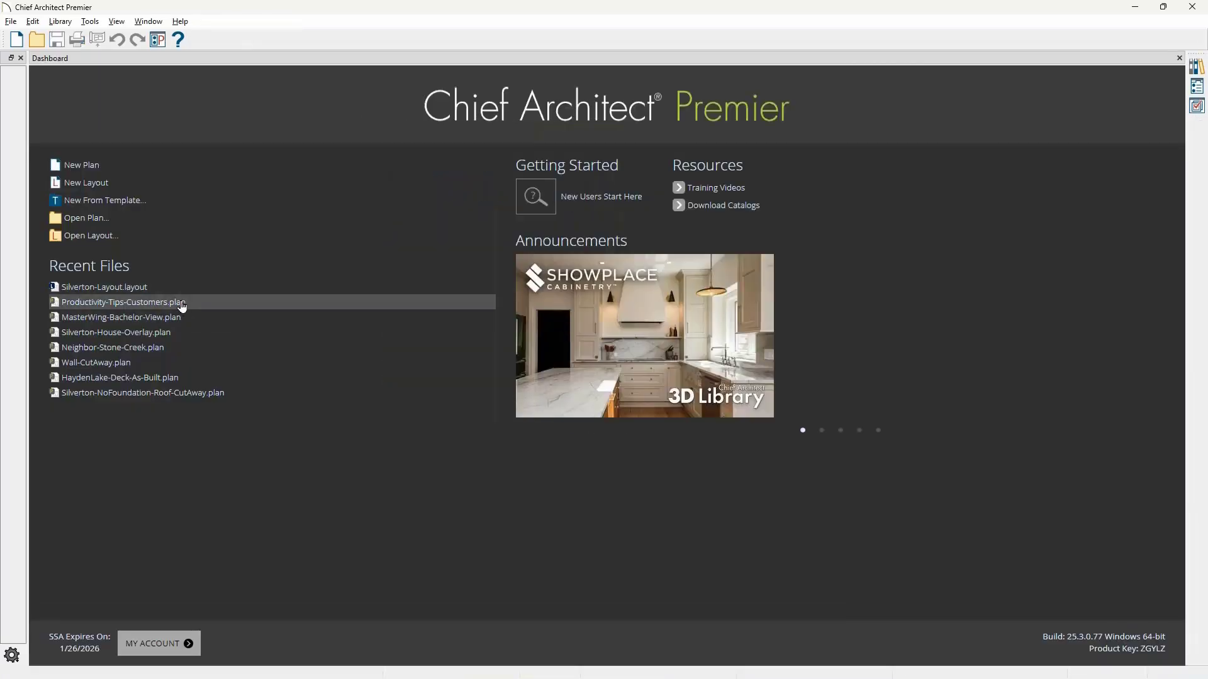
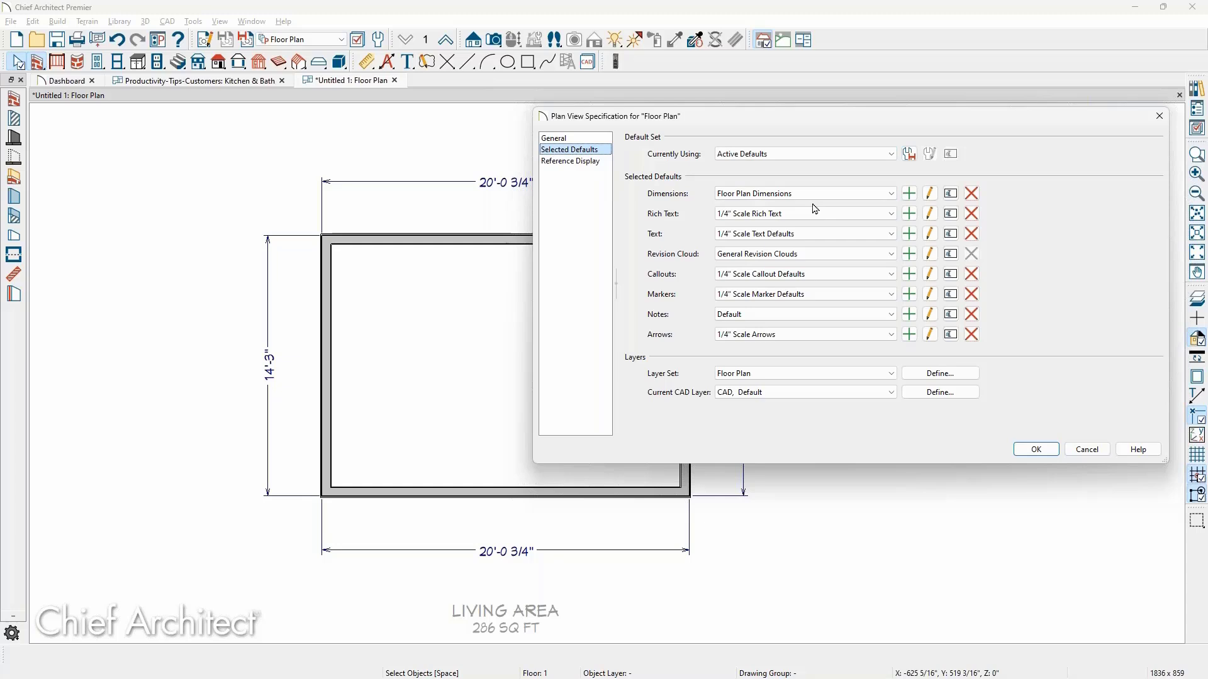
Step: In the Floor Plan Dimensions defaults, copy the layer "Dimensions, Plan" and name the copy "Dimensions, Plan Automatic"
left_click(930, 194)
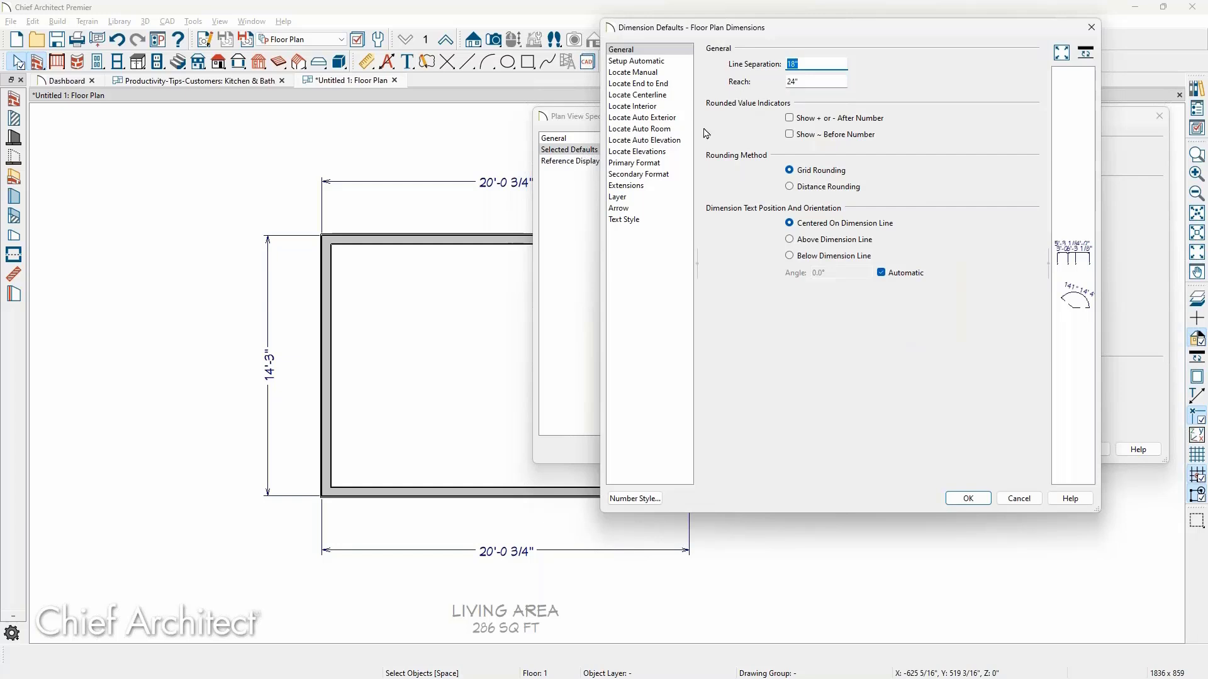
left_click(656, 199)
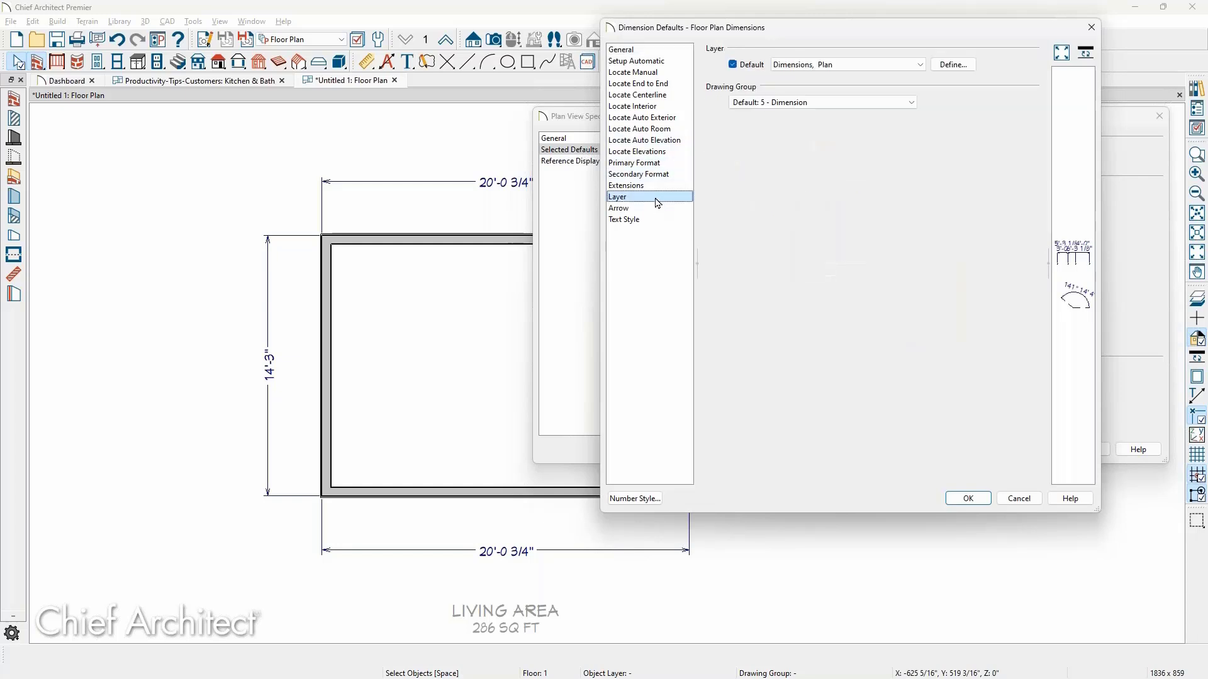
left_click(952, 65)
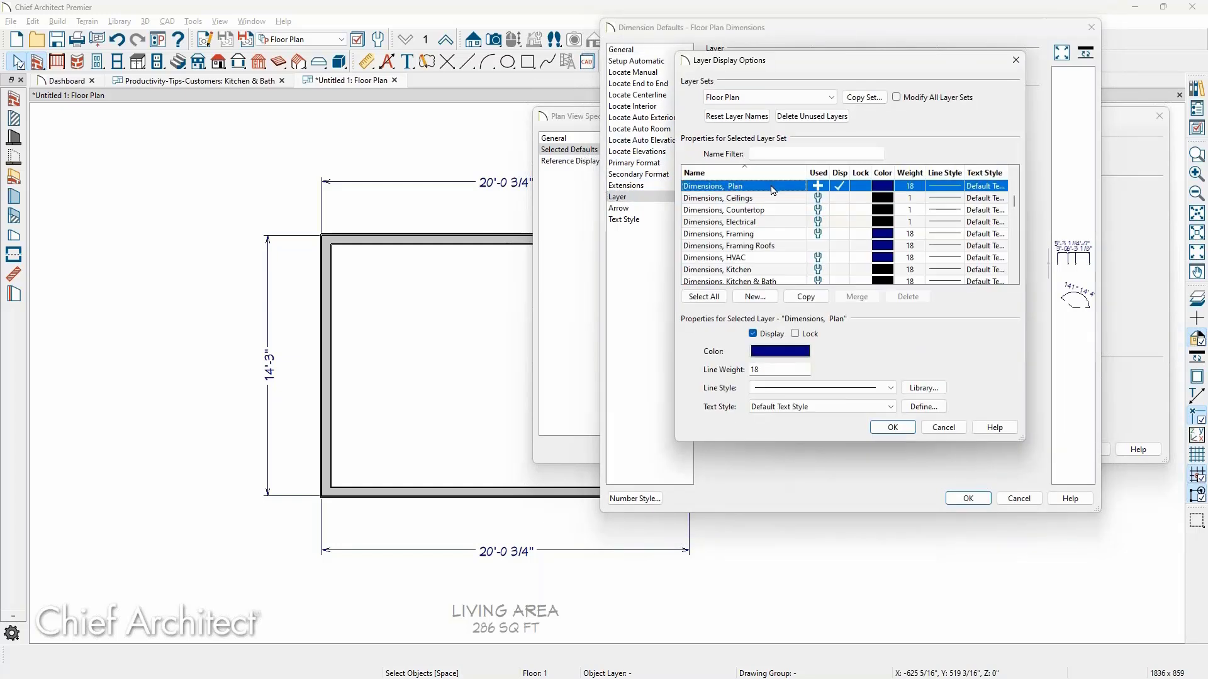
left_click(763, 190)
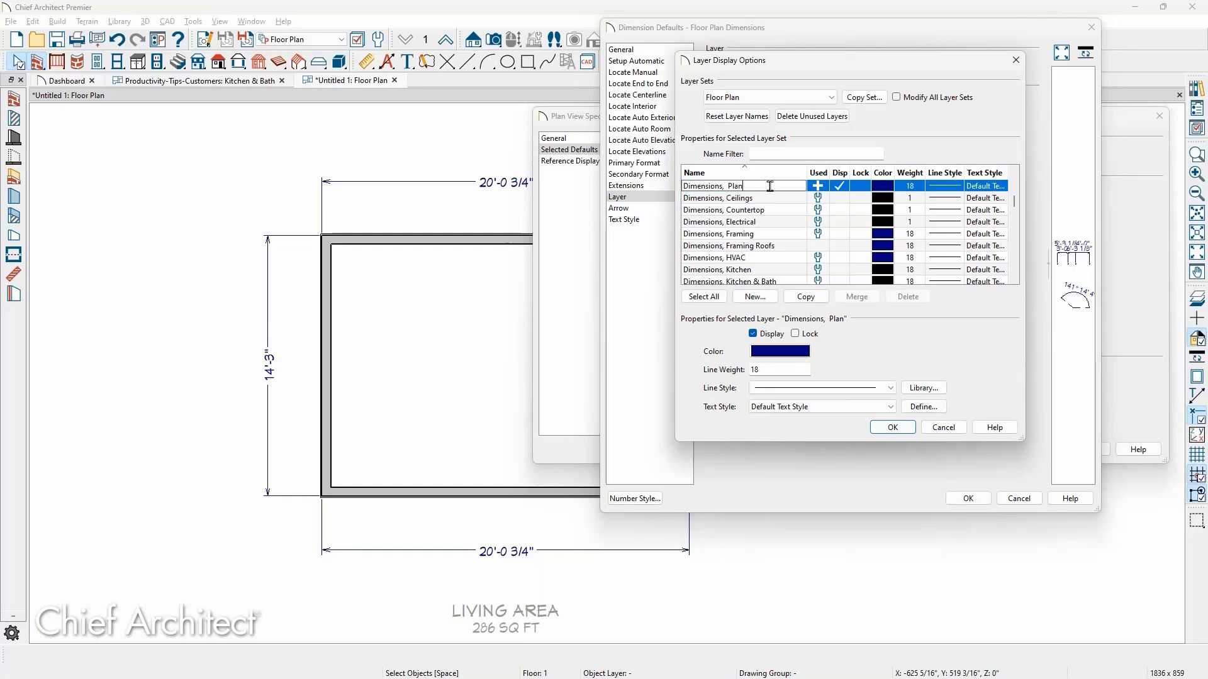
left_click(805, 296)
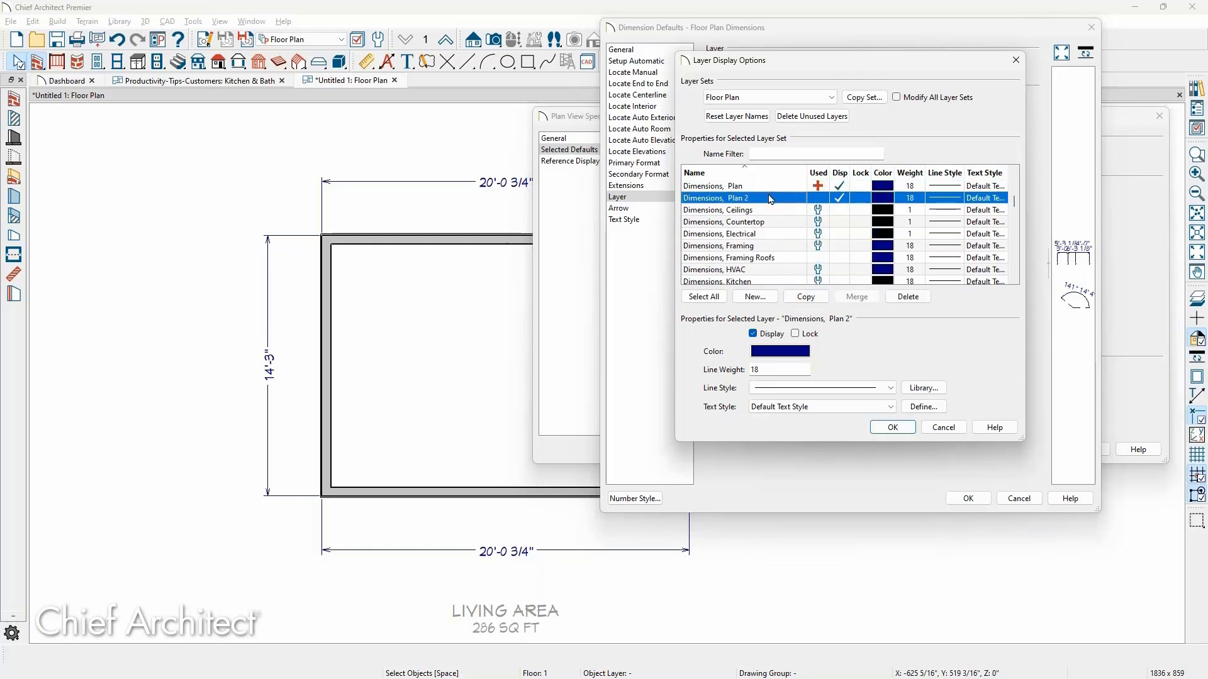
left_click(765, 197)
left_click_drag(744, 198, 802, 209)
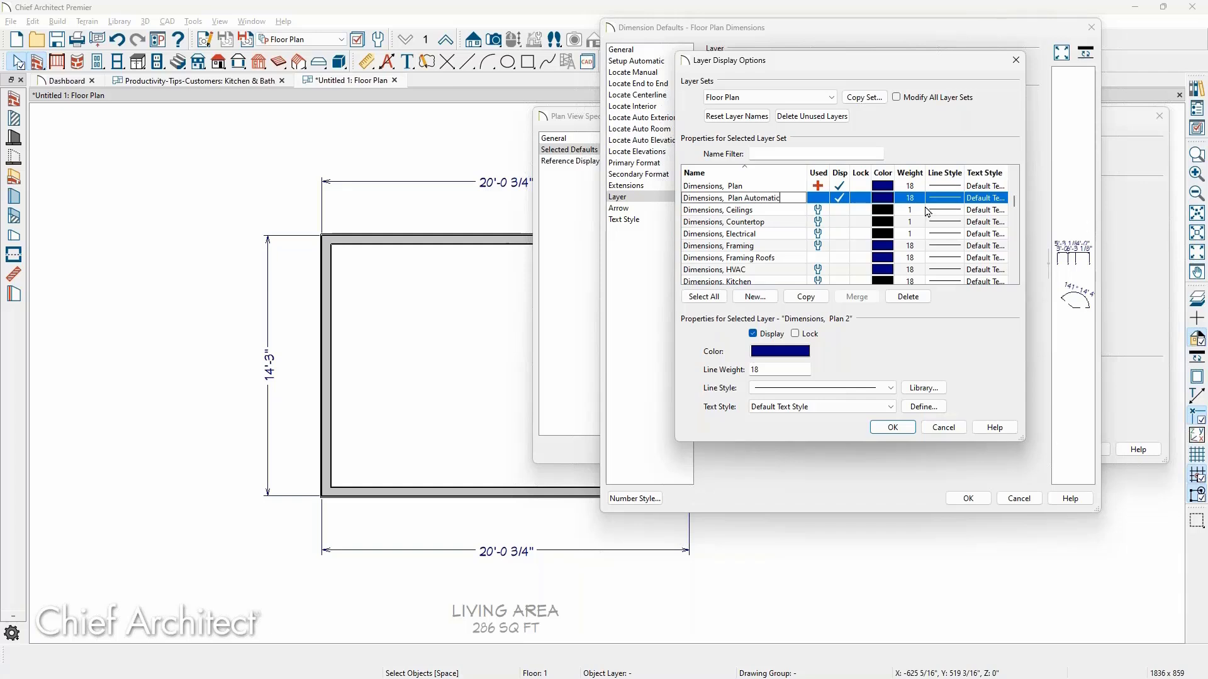
Step: Colour the "Dimensions, Plan Automatic" layer pink and apply it as the layer for the Floor Plan Dimensions defaults
left_click(894, 199)
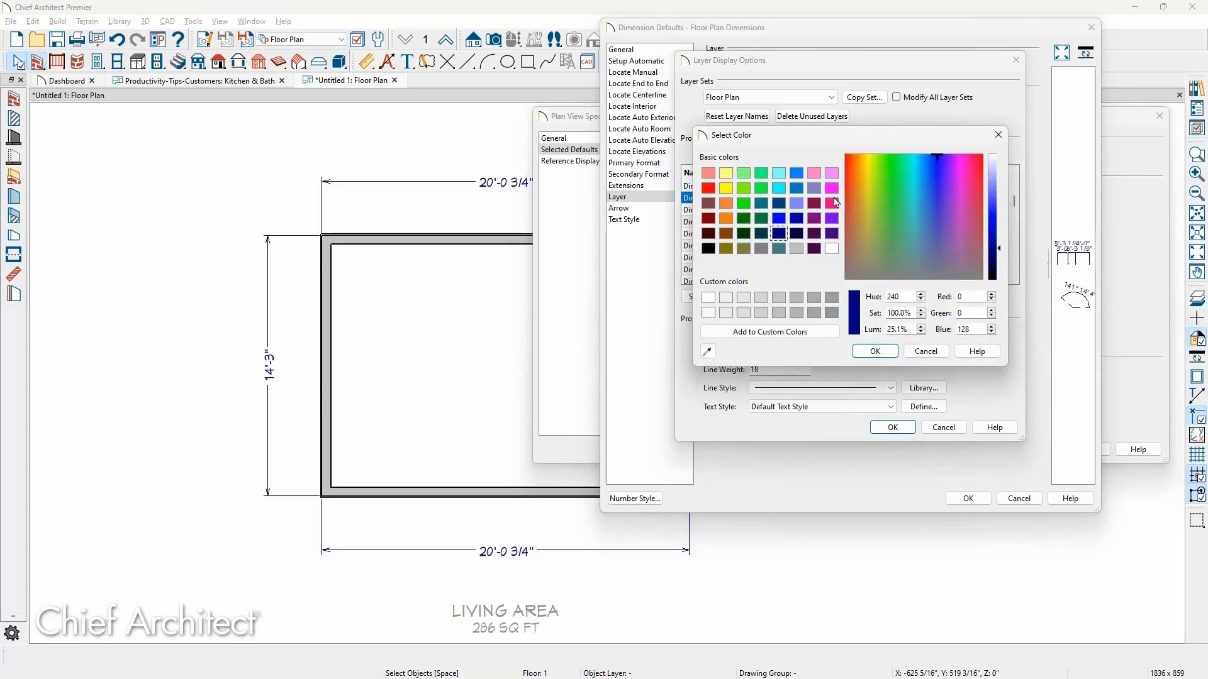
left_click(833, 202)
left_click(875, 351)
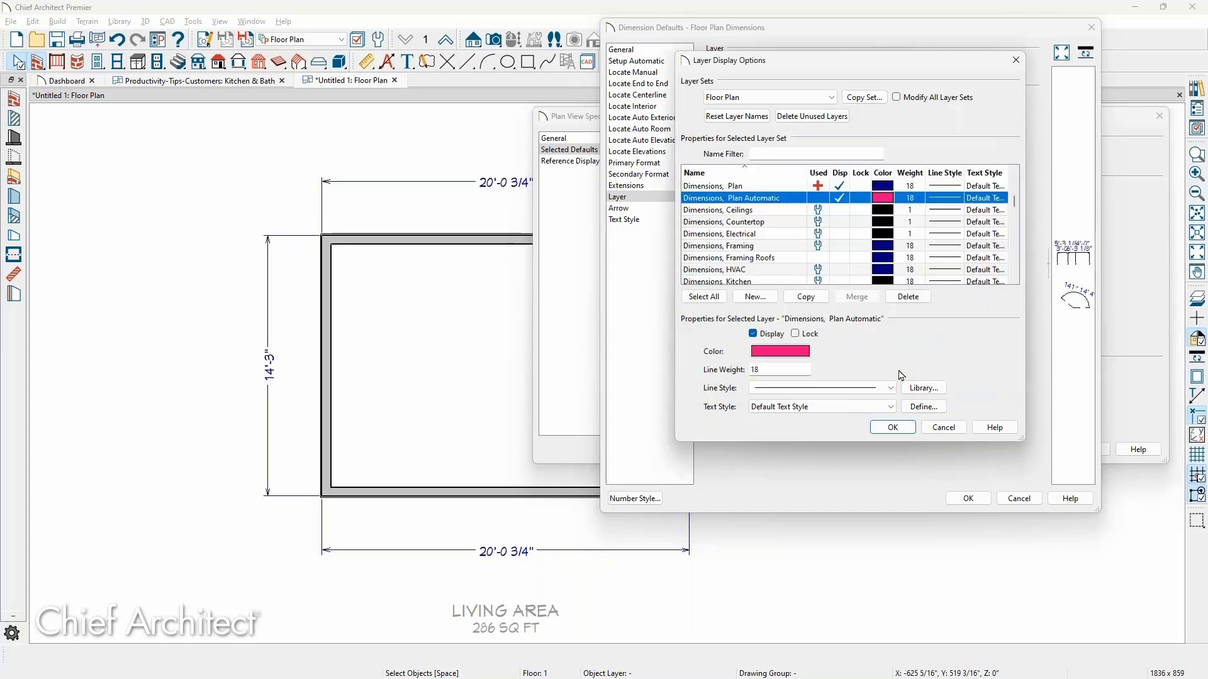
left_click(893, 428)
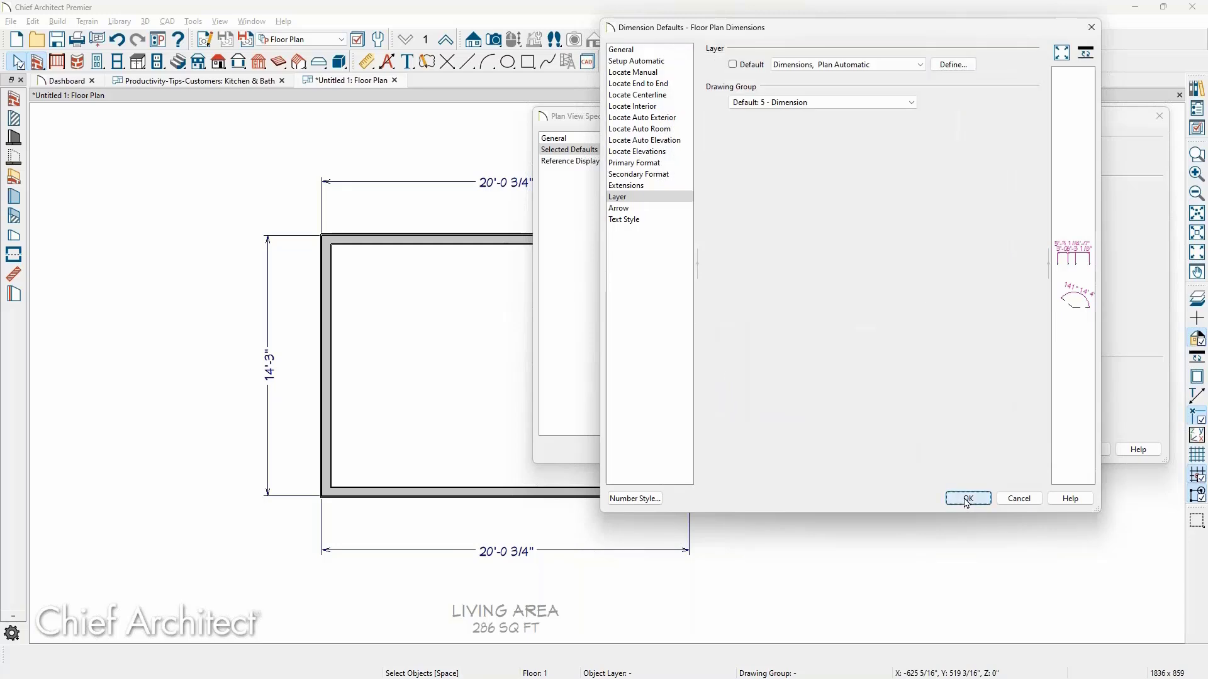
left_click(966, 498)
left_click(1041, 451)
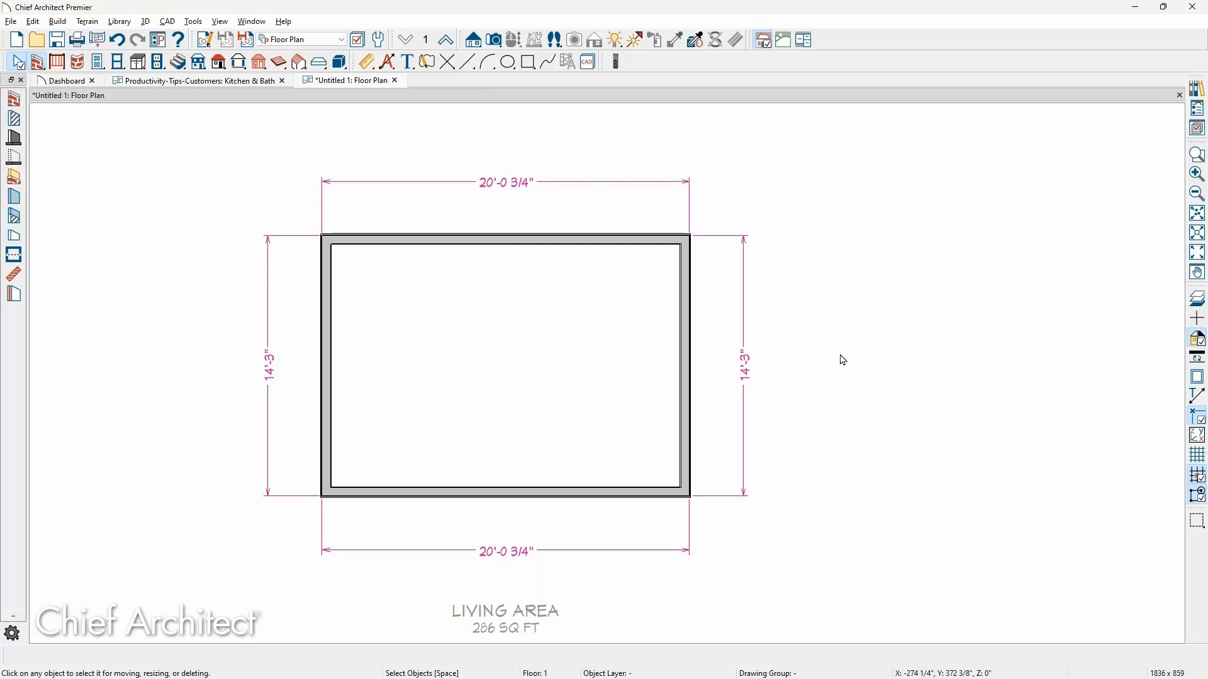
Step: Move the room's right wall inward about 2'-9" and deselect it
left_click(695, 348)
left_click_drag(689, 366, 640, 366)
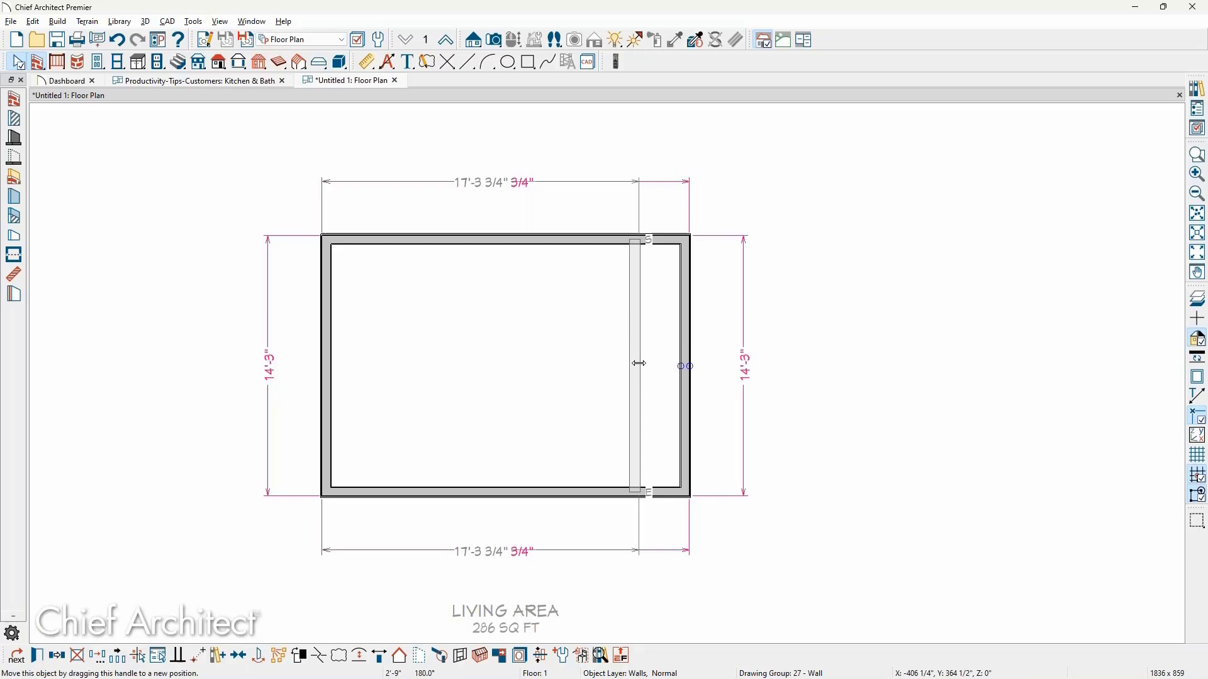
left_click(899, 485)
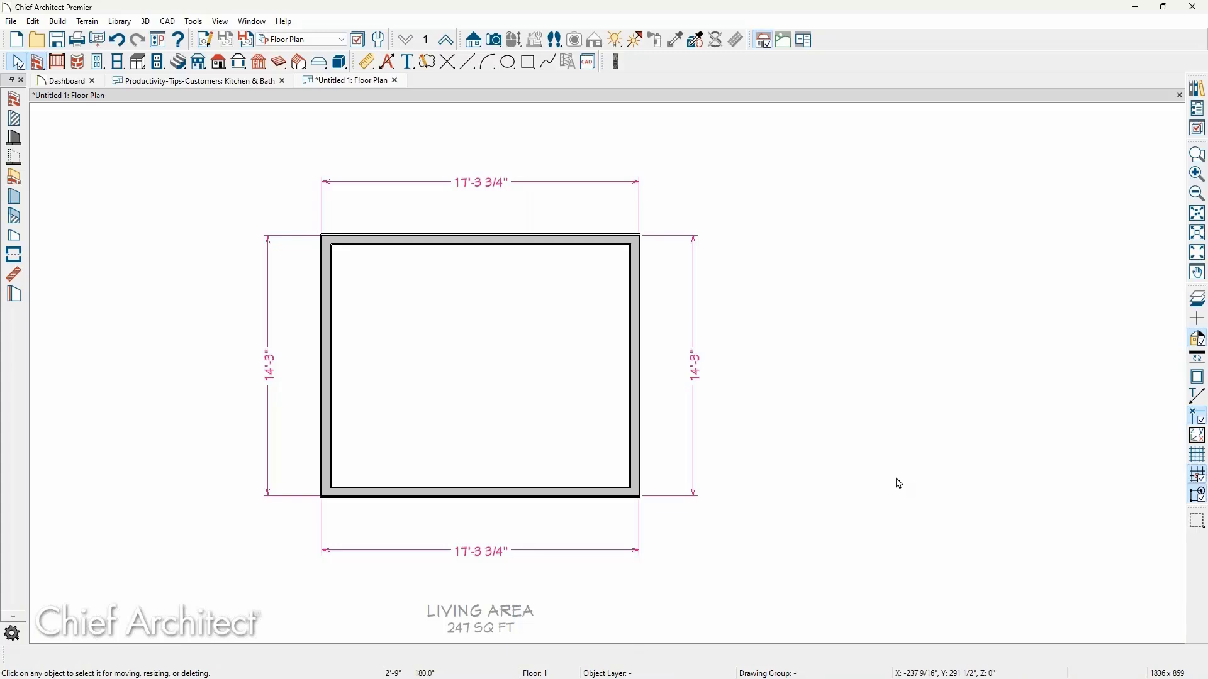
key("space")
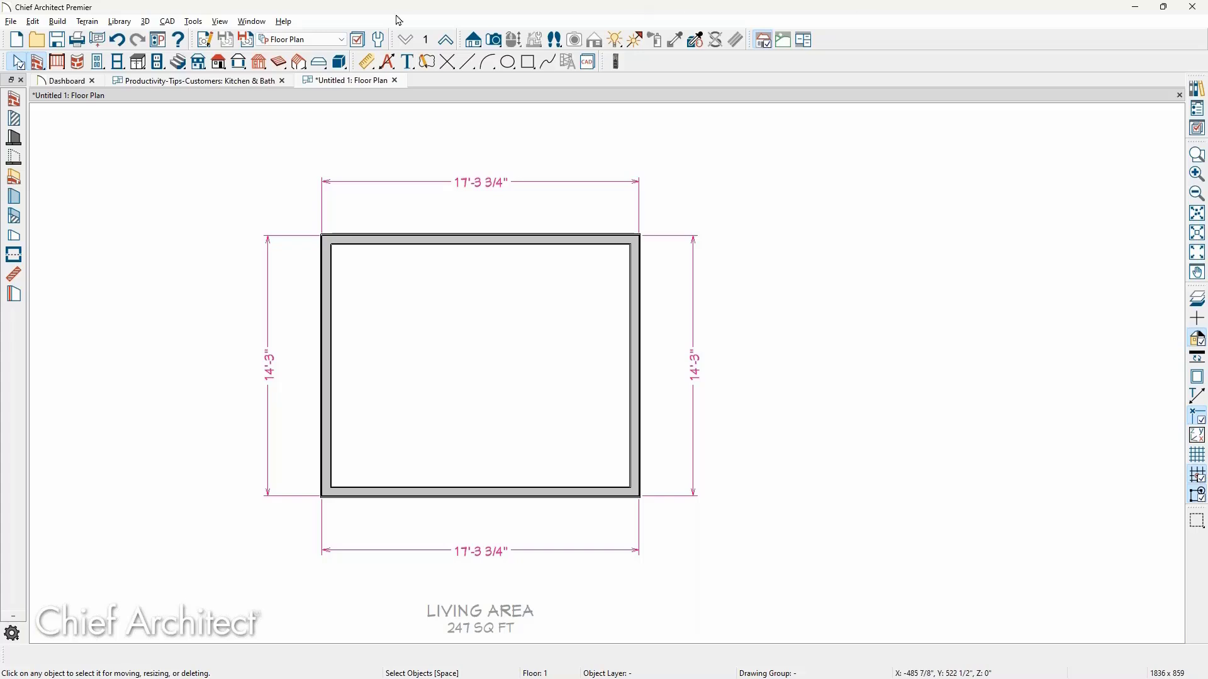
Step: Switch to the Floor Plan Shell plan view and check the layer used by its dimension defaults
left_click(330, 40)
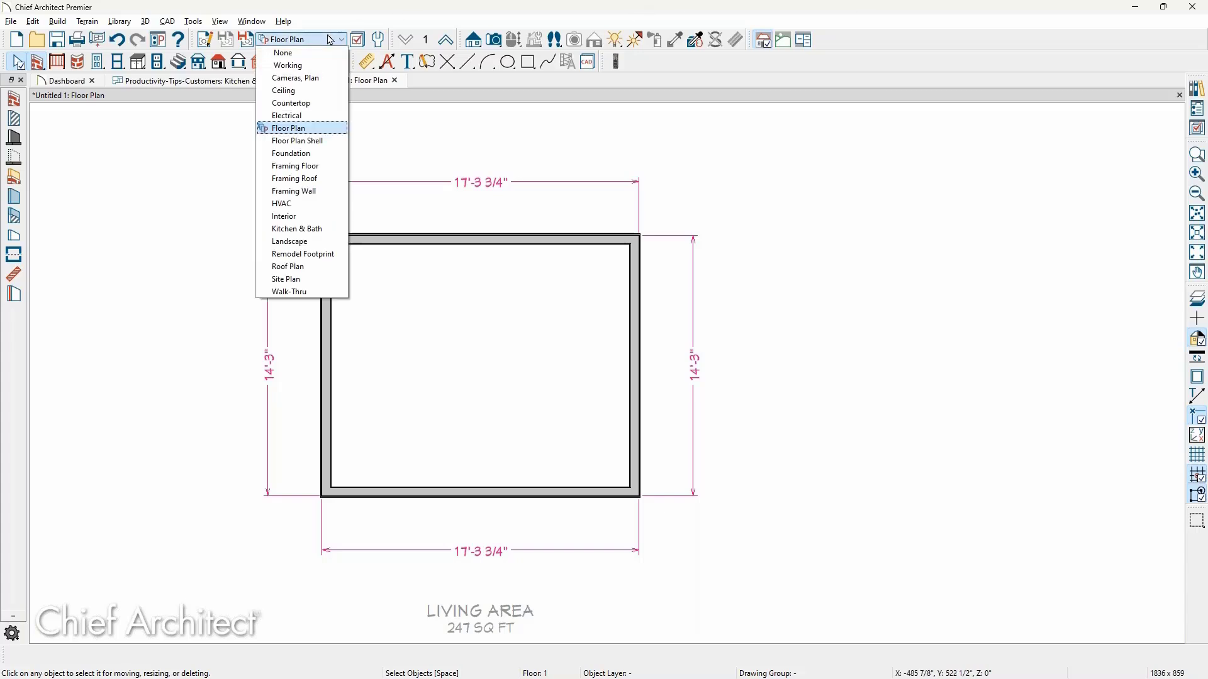
left_click(326, 141)
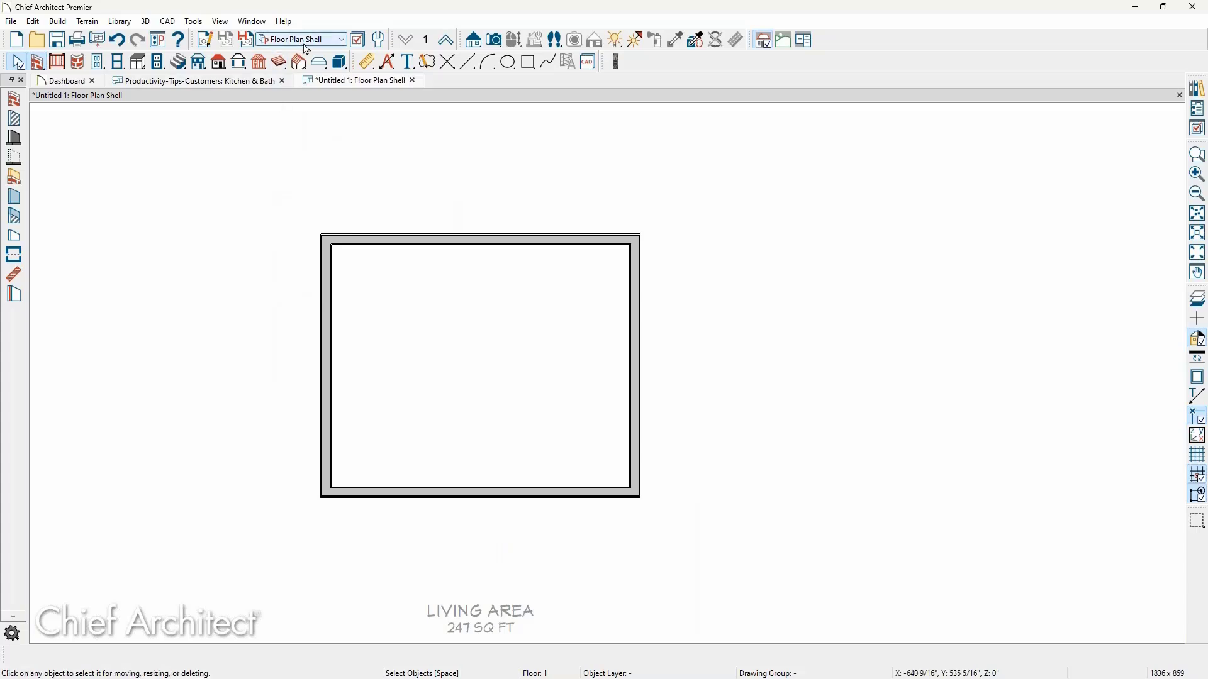
left_click(205, 39)
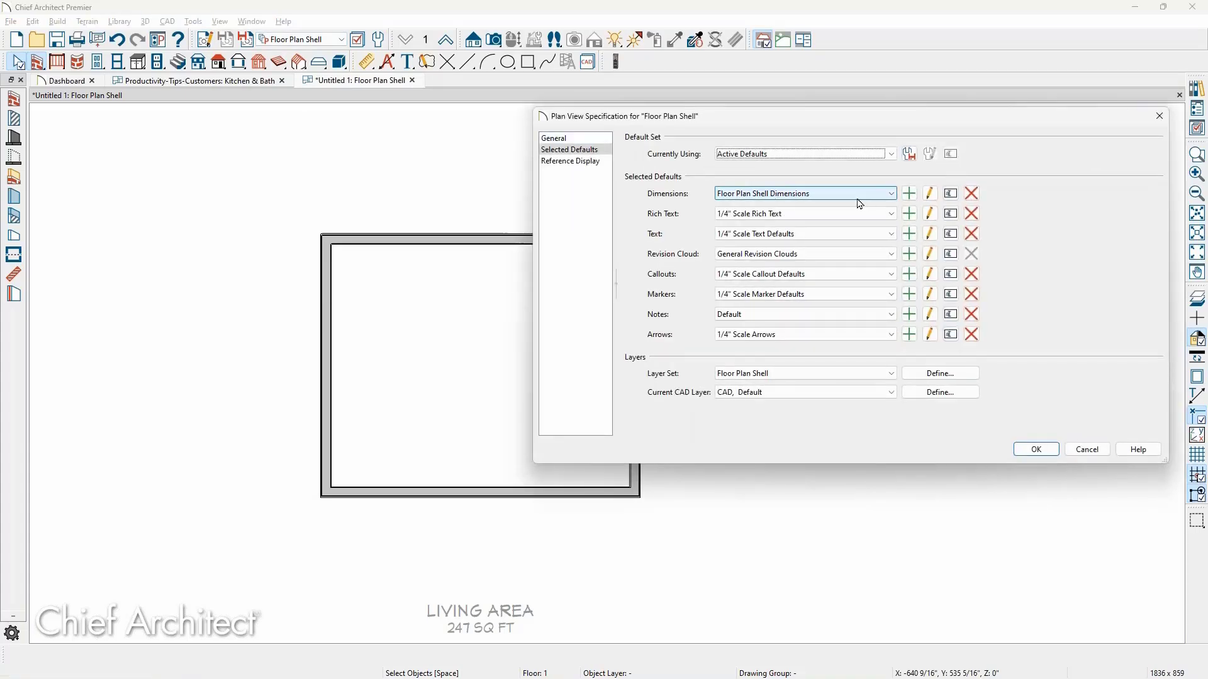
left_click(930, 195)
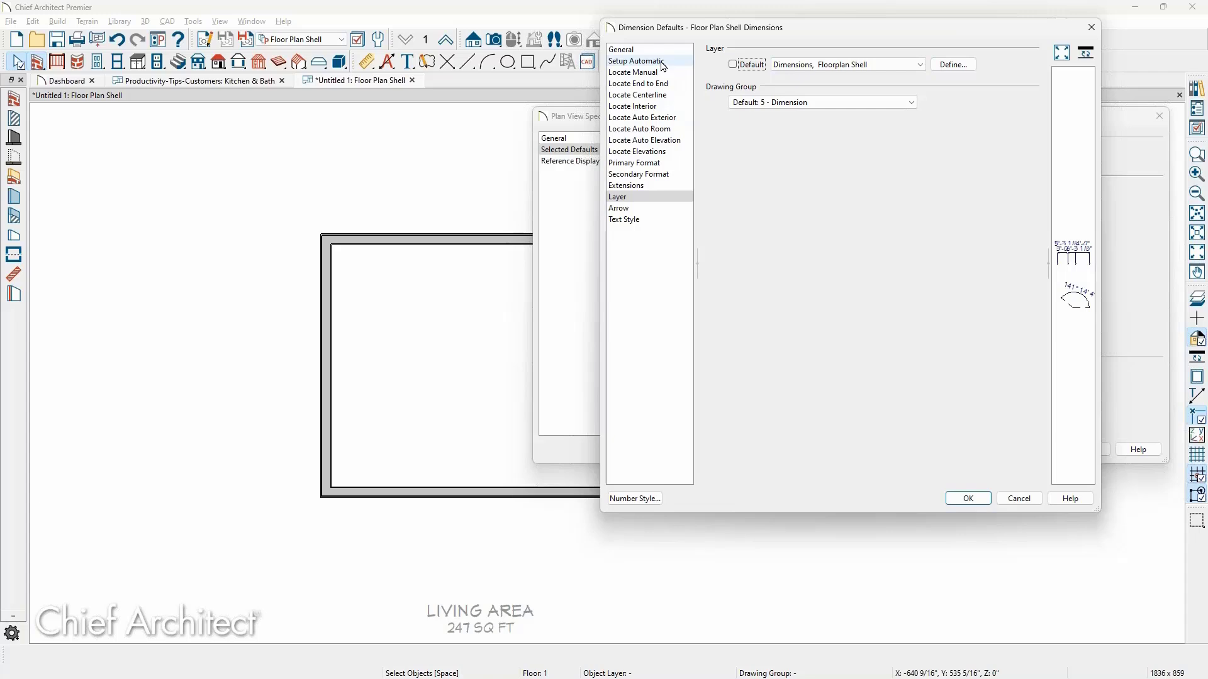
key("Escape")
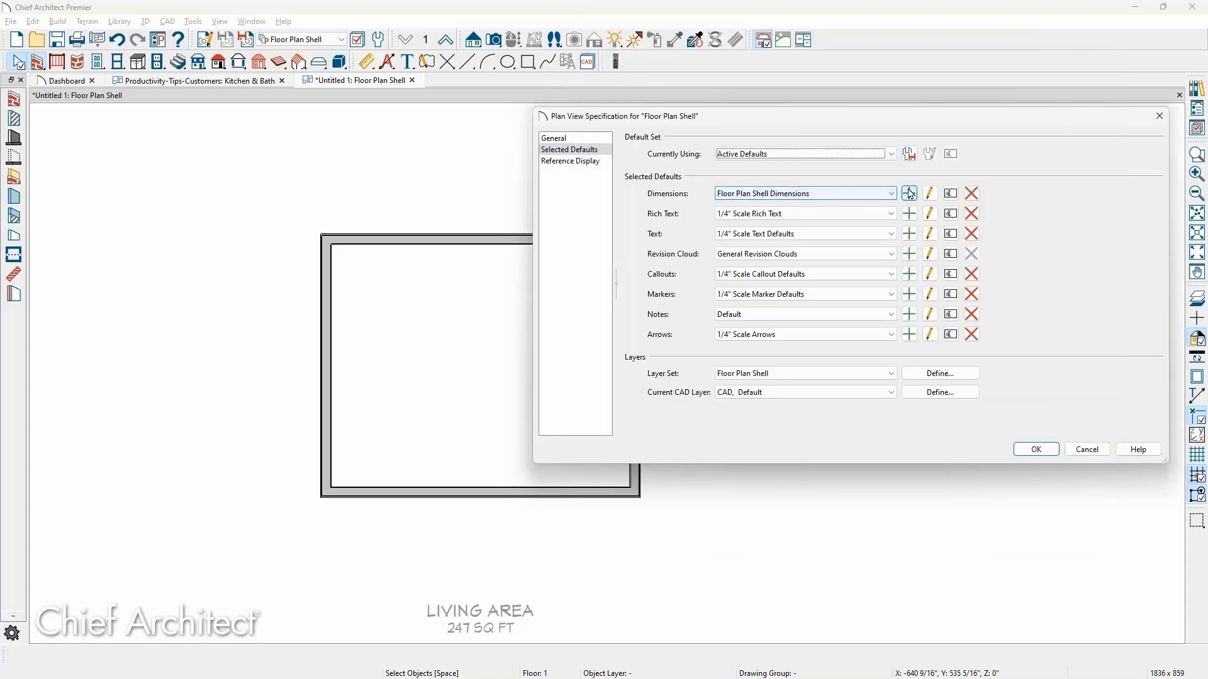
Step: Create a new dimension default from the Floor Plan Shell one, named "Floor Plan Shell Dimensions Manual"
left_click(909, 193)
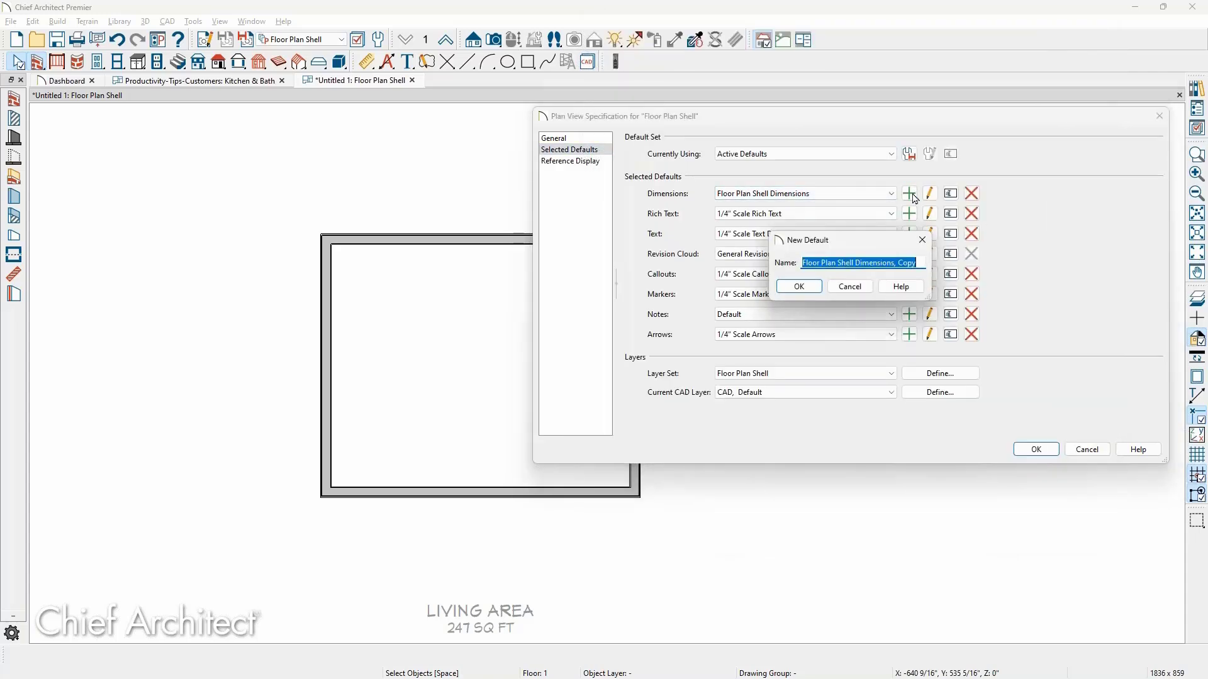
left_click(897, 263)
key("shift+End")
key("Delete")
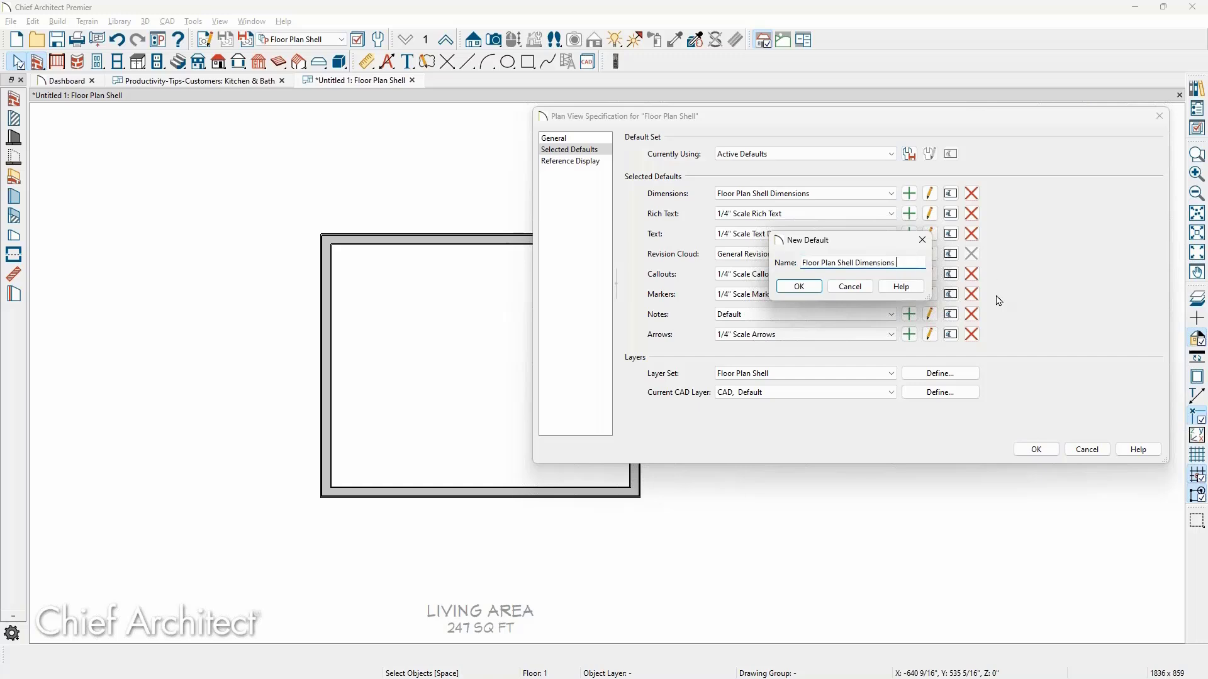
type("Manual")
left_click(799, 286)
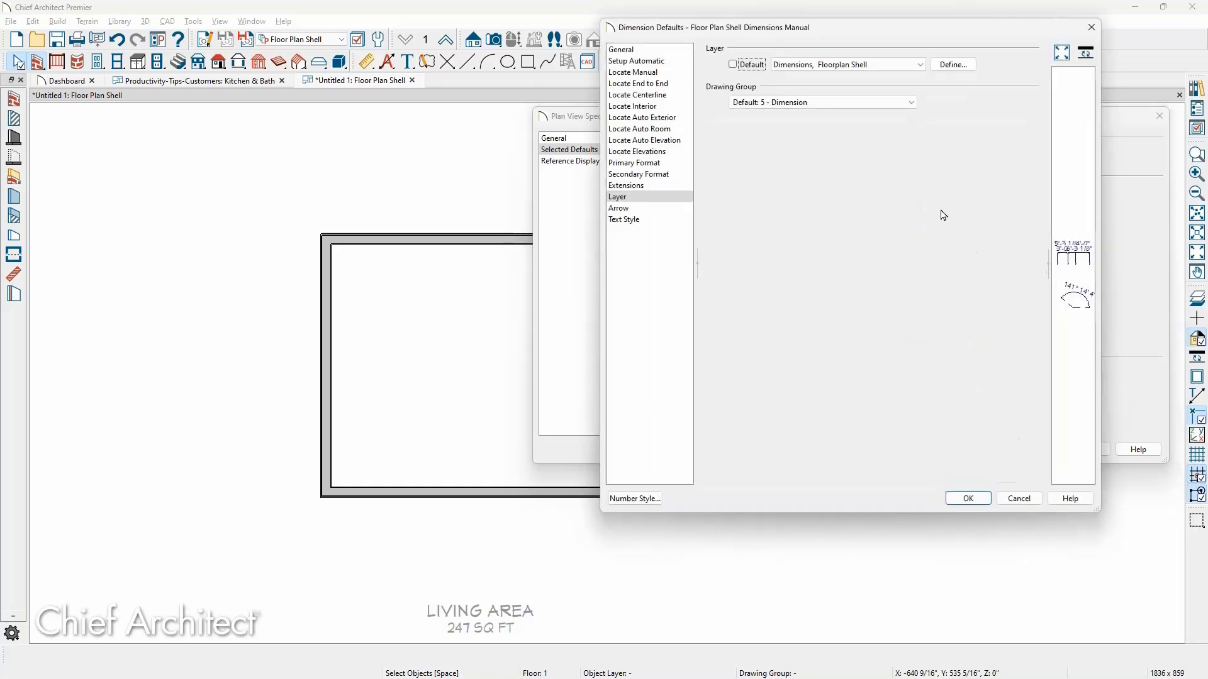
Step: Copy the layer "Dimensions, Floorplan Shell" as "Dimensions, Floorplan Manual" and assign it to the new manual dimension default
left_click(949, 64)
left_click(805, 296)
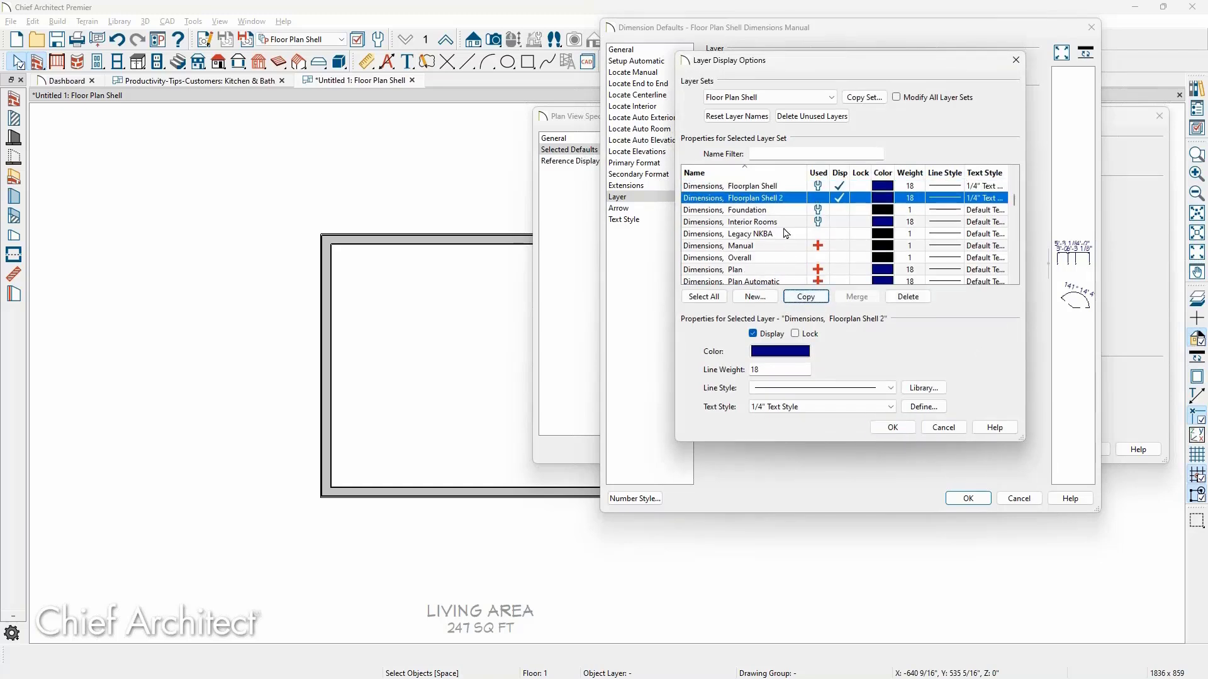
left_click(777, 199)
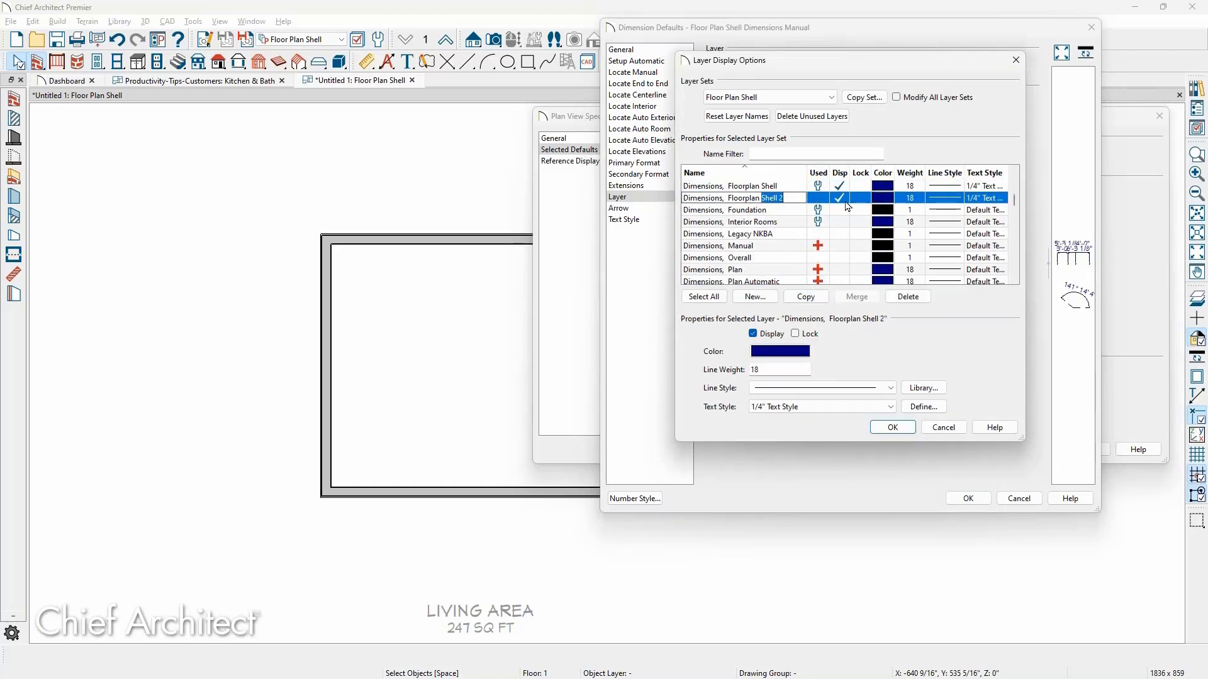
type("Manua")
left_click(891, 427)
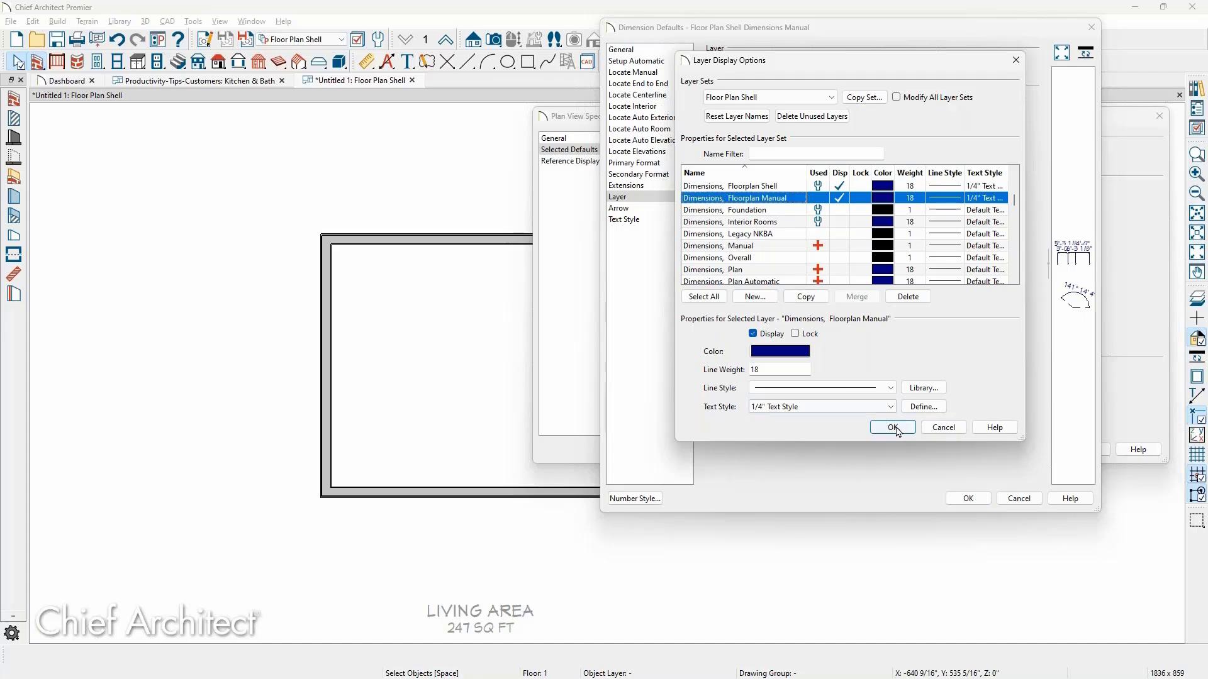
left_click(967, 499)
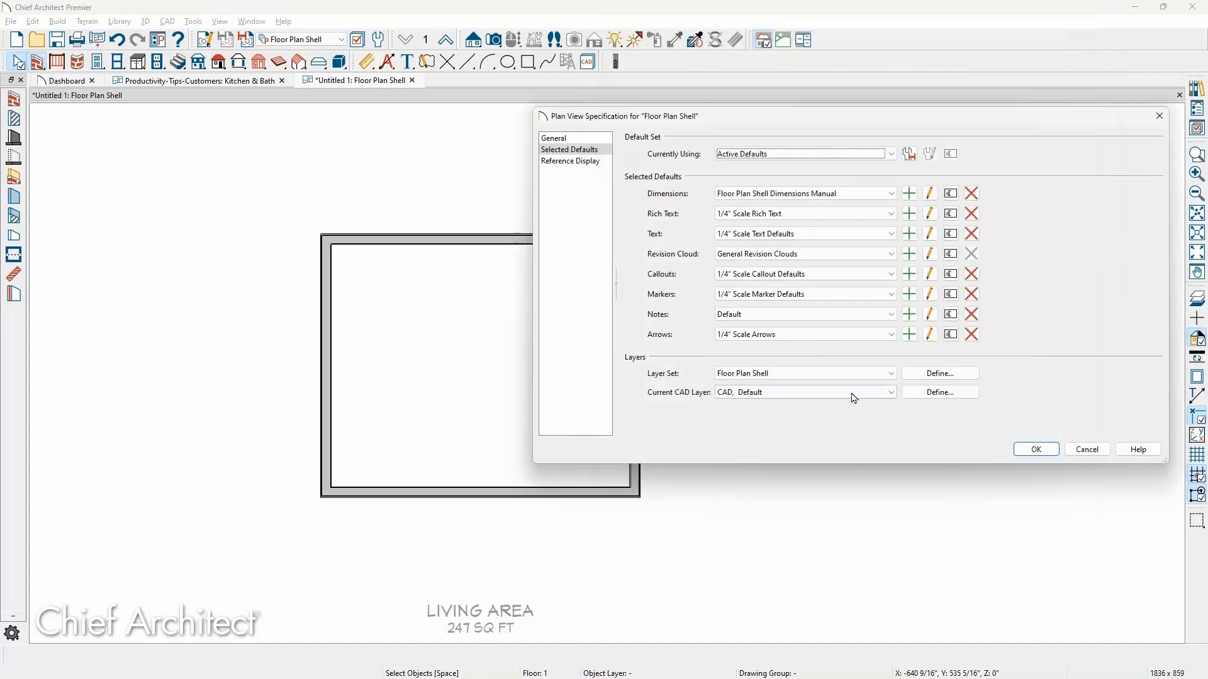
left_click(1036, 448)
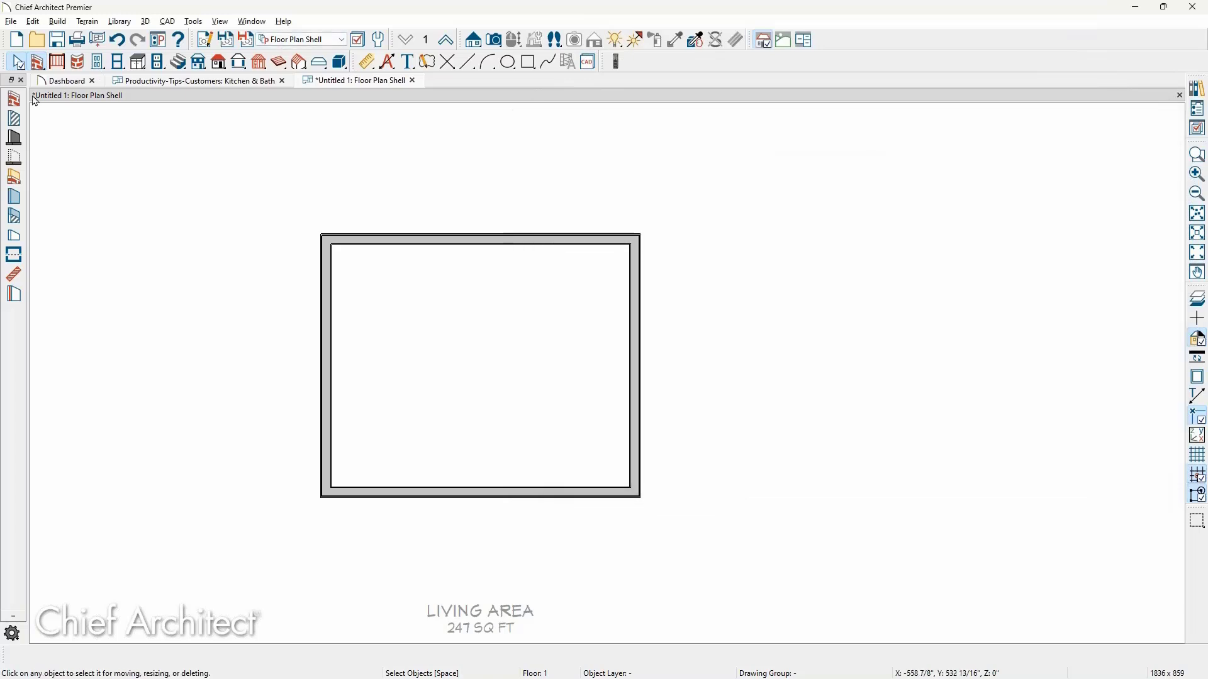
Step: Draw a horizontal manual dimension across the upper part of the room, through both side walls
left_click(367, 61)
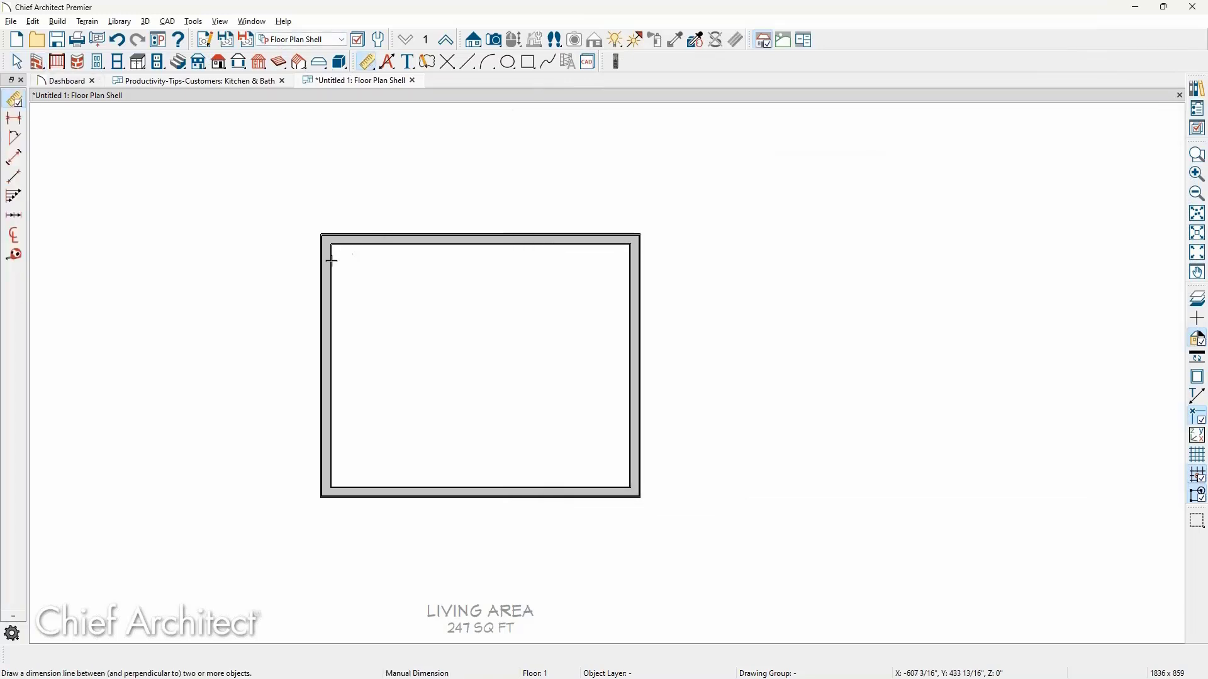
left_click_drag(331, 258, 661, 269)
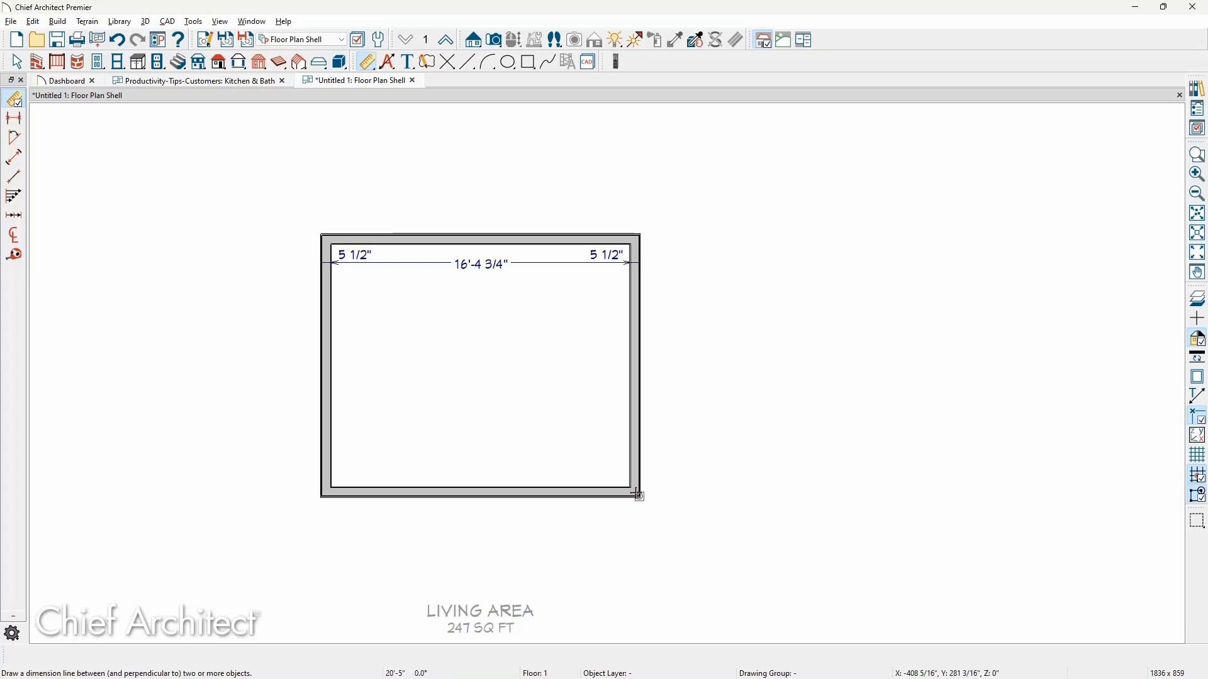
key("space")
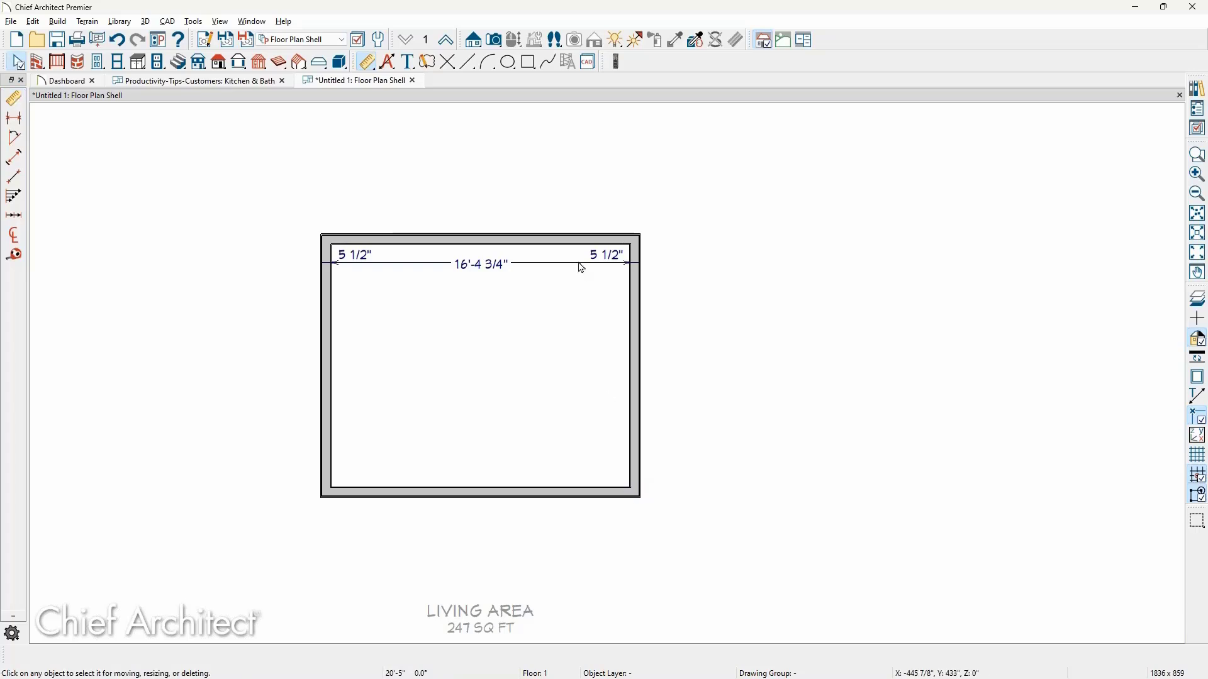
Step: Select the manual dimension line, check its layer in the Active Layer Display Options, and open the Project Browser
left_click(579, 263)
left_click(1197, 128)
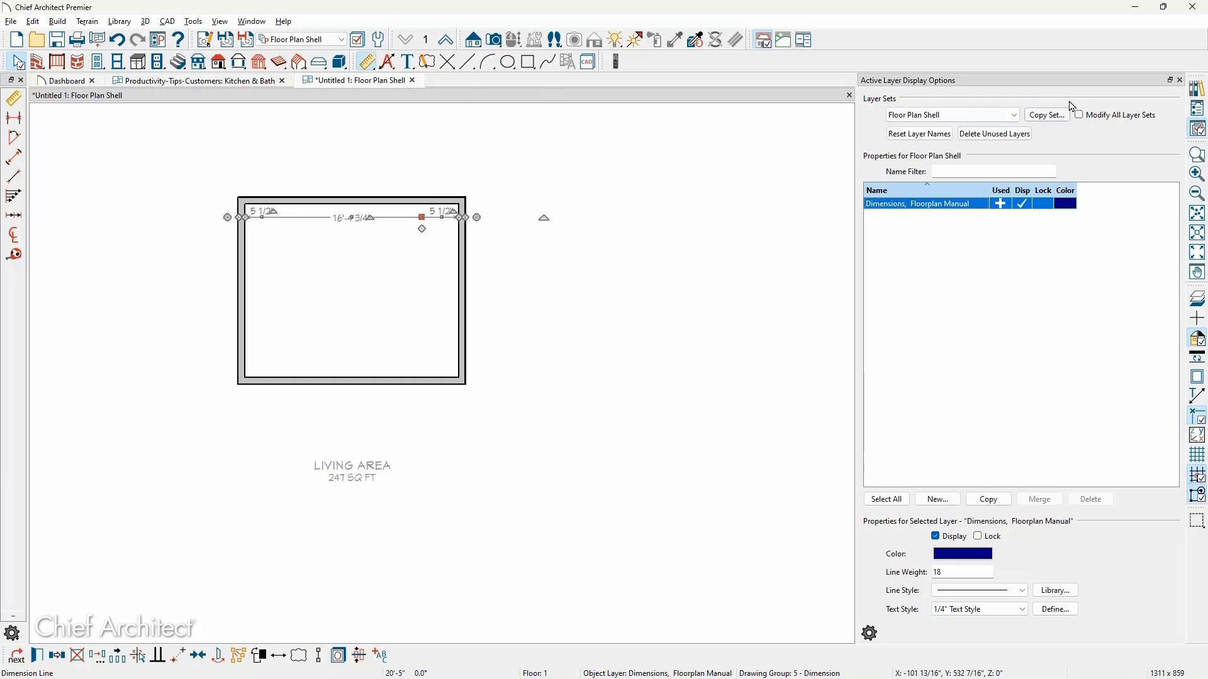
left_click(1197, 108)
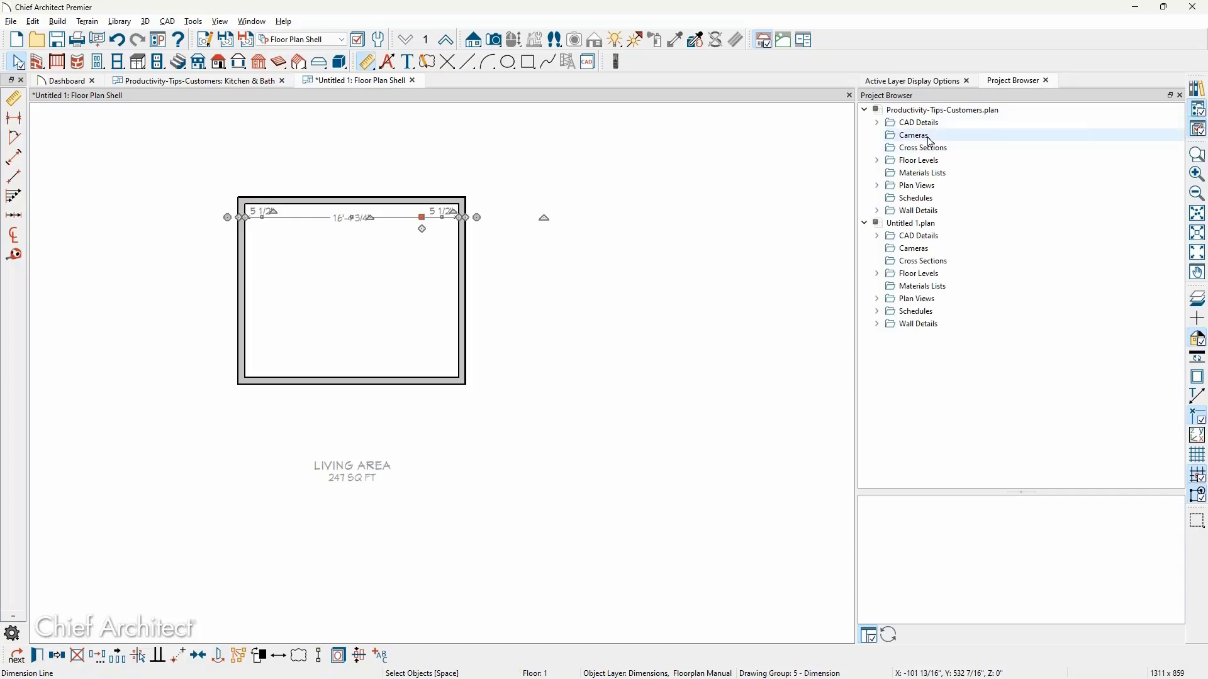
Step: Open the Floor Plan view of the Untitled 1 plan from its Plan Views in the Project Browser
left_click(865, 110)
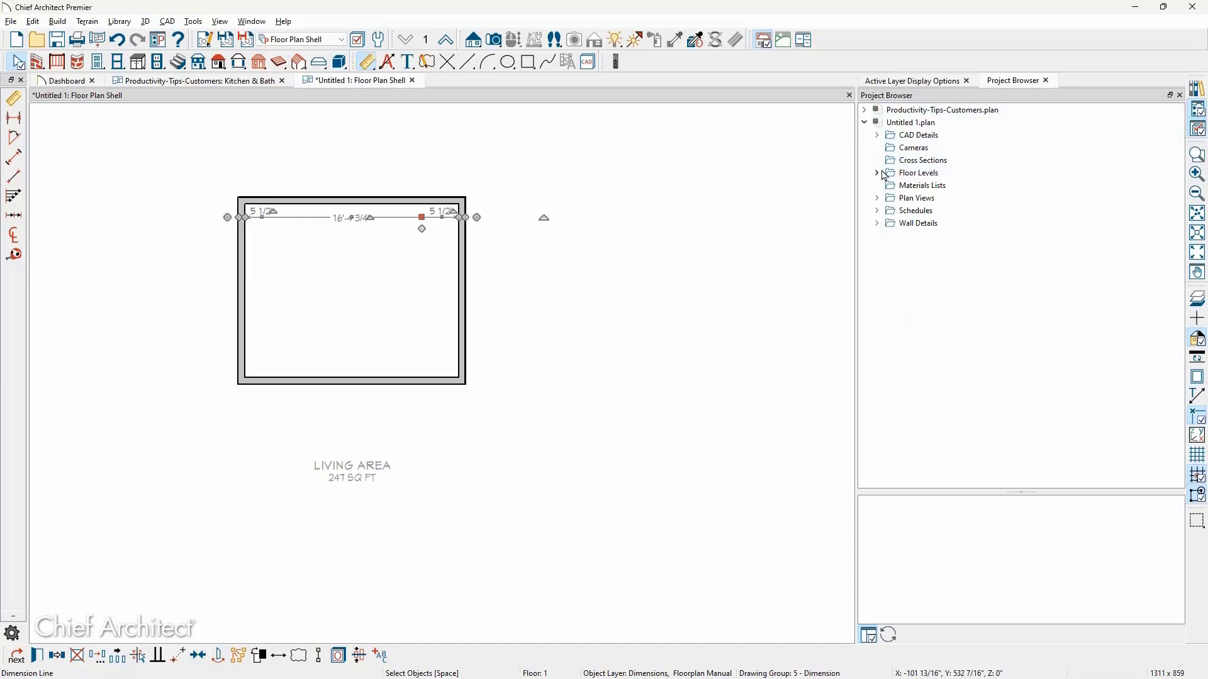
left_click(876, 198)
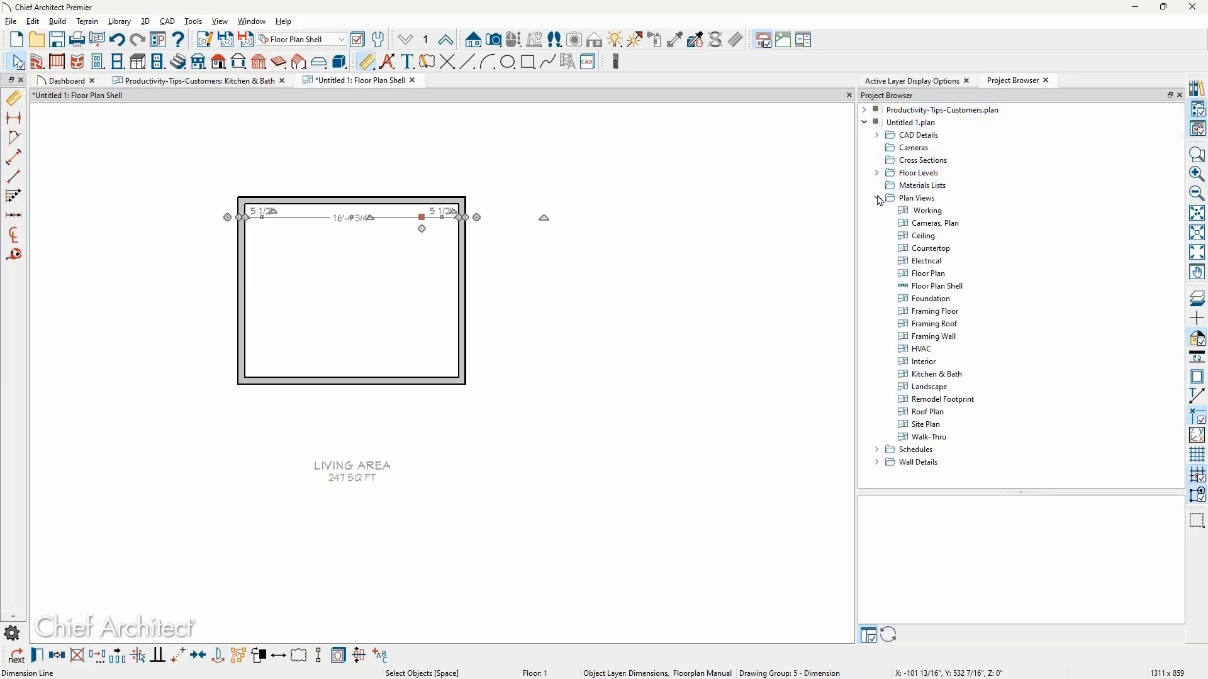
left_click(947, 275)
double_click(947, 274)
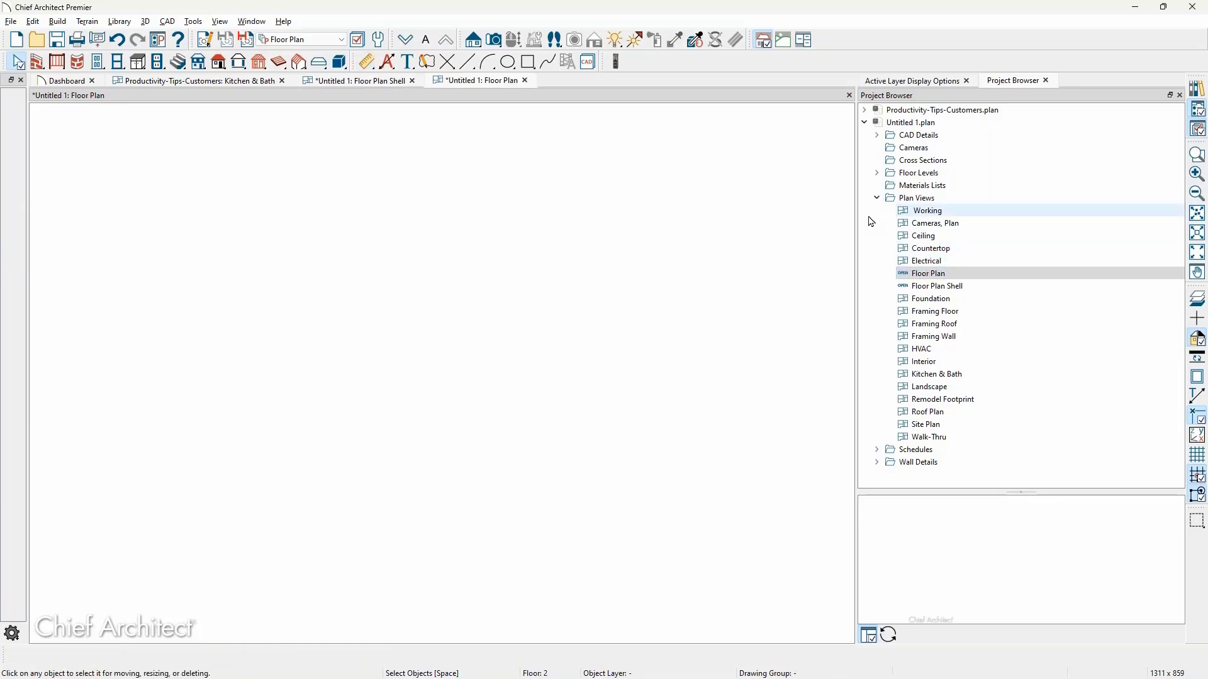
Step: Tile the open views and close all of them, including the Dashboard, except Untitled 1's Floor Plan Shell view
key("shift+F4")
left_click(849, 81)
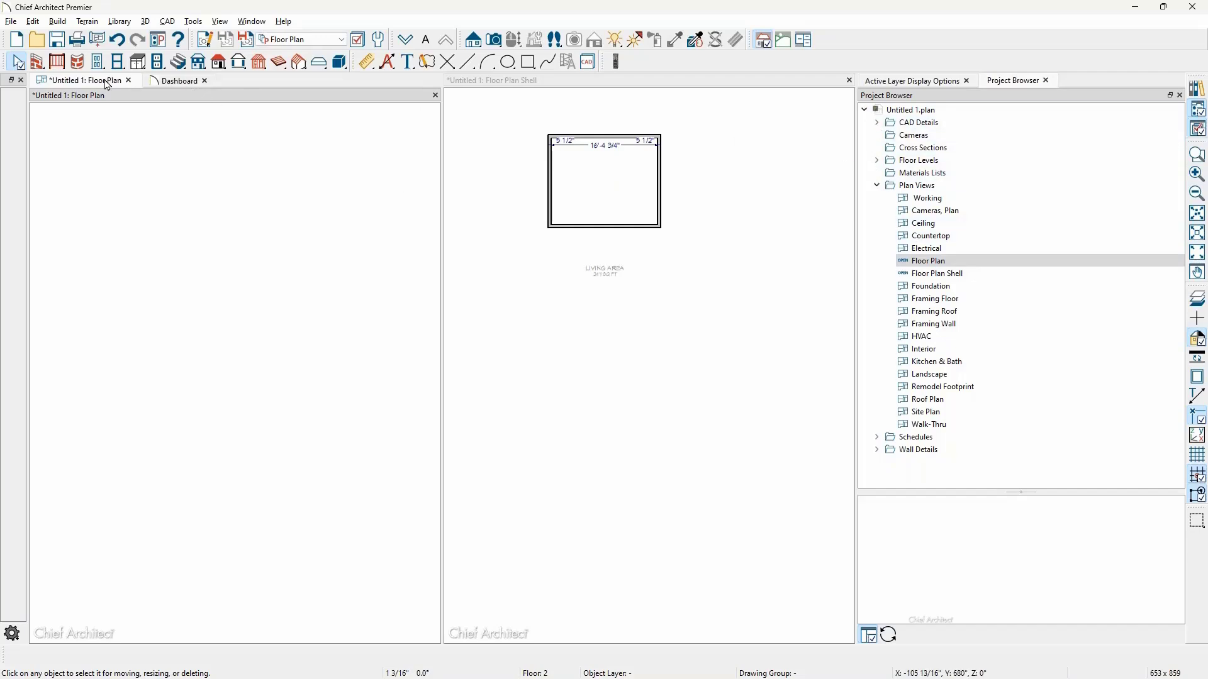
left_click(129, 81)
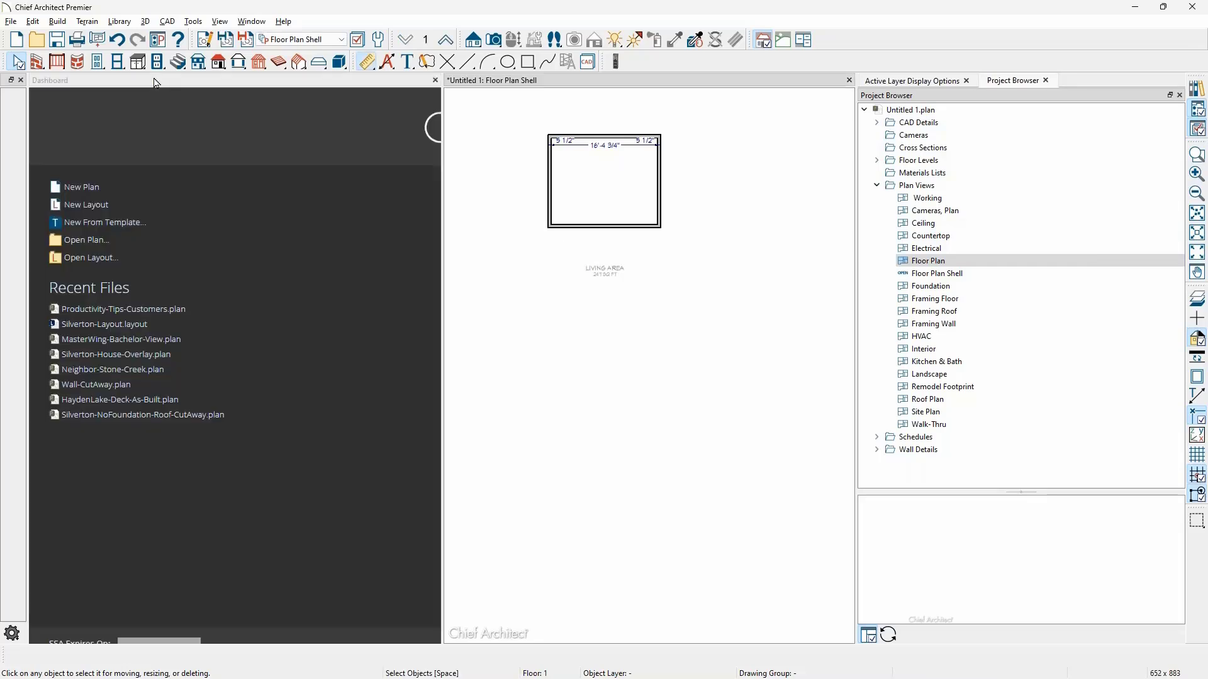
left_click(435, 82)
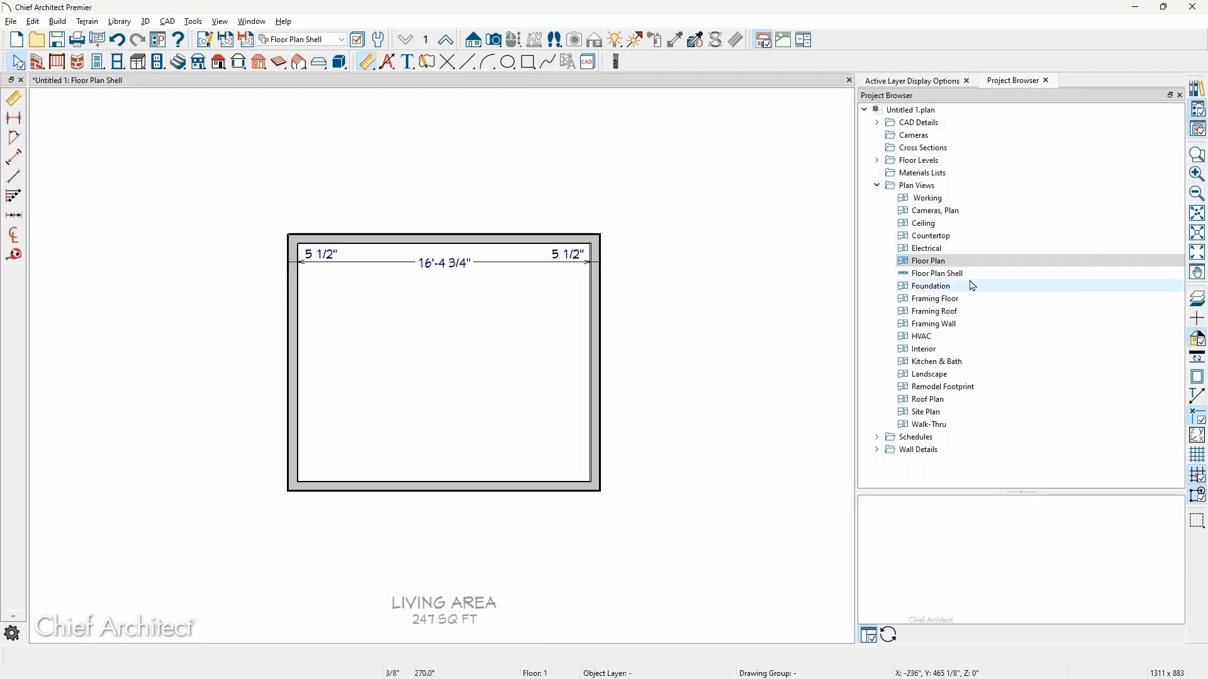
Step: Open Untitled 1's Floor Plan view and switch it down to floor 1
left_click(950, 263)
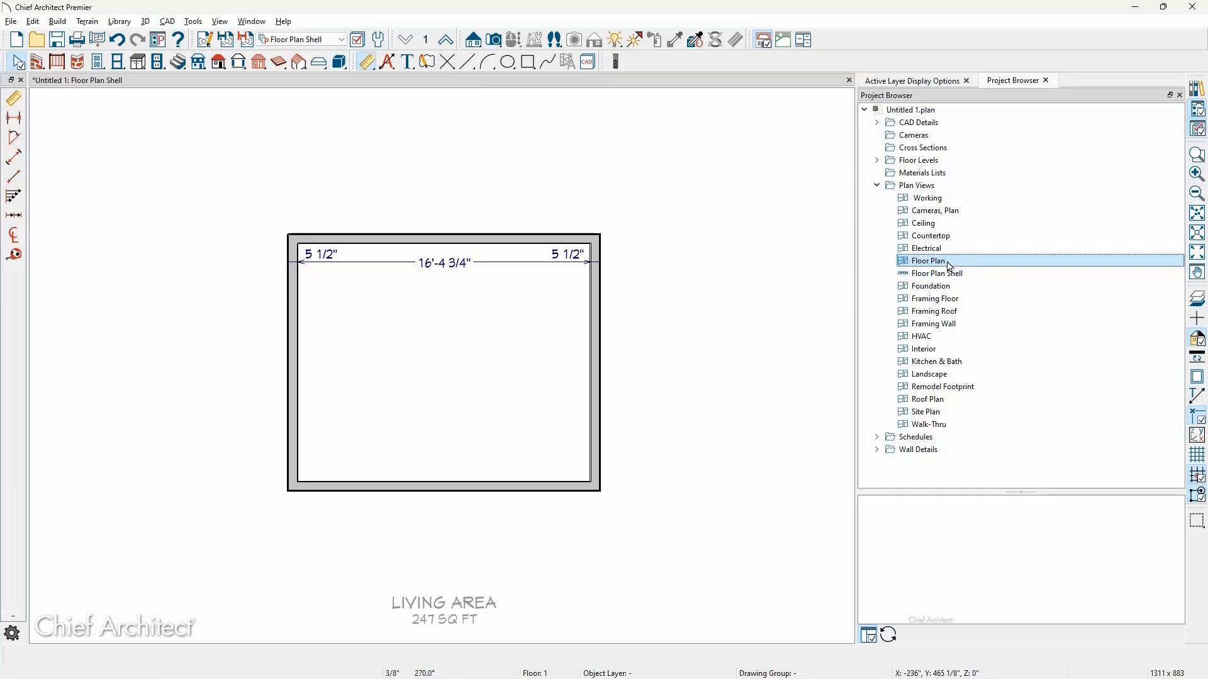
double_click(950, 264)
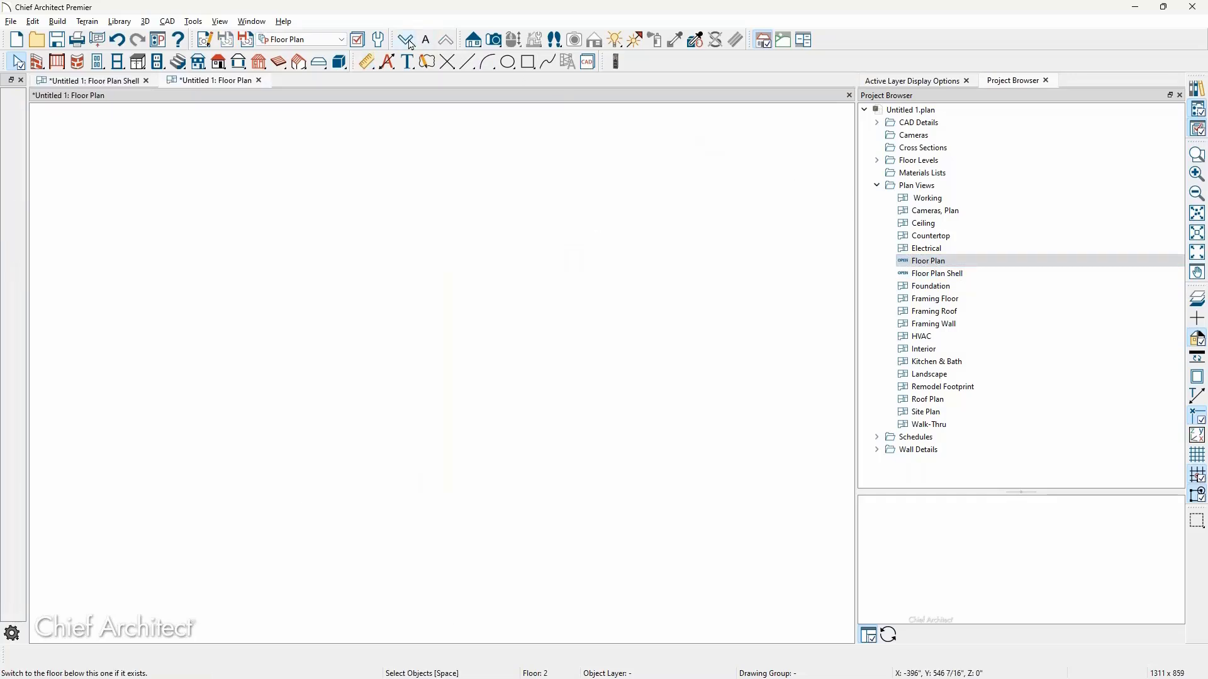
left_click(410, 46)
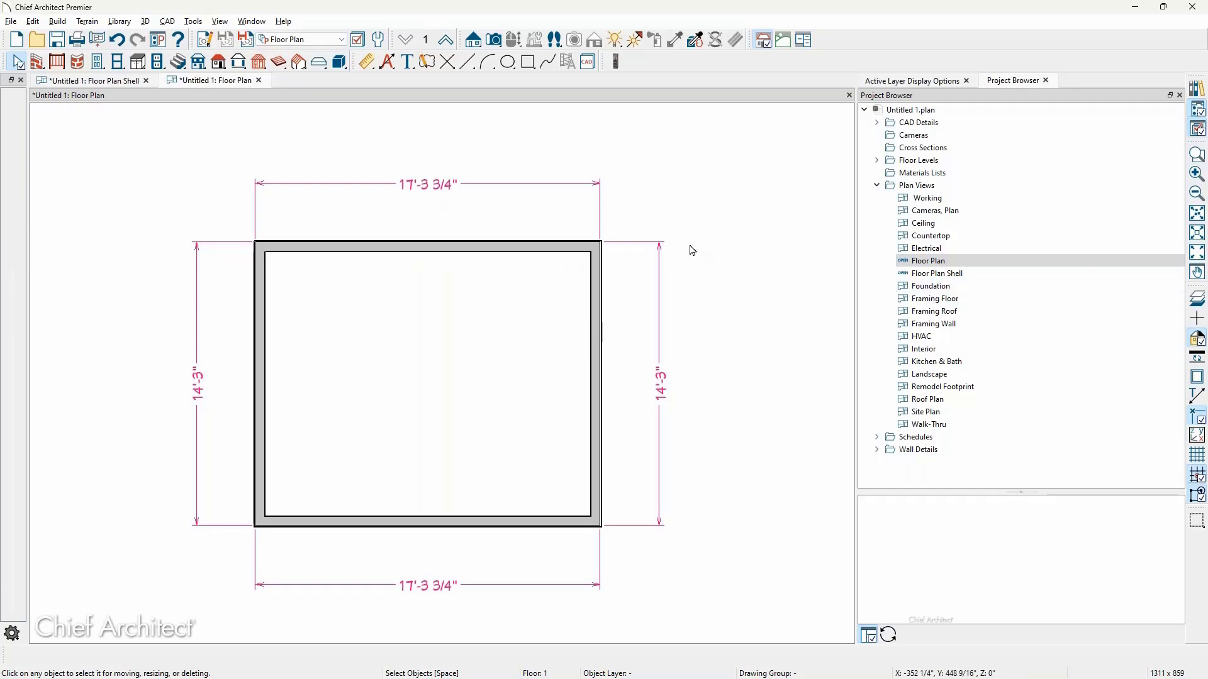
Step: Tile the Floor Plan and Floor Plan Shell views side by side and frame the room in each
key("shift+F4")
scroll(245, 201, "up", 3)
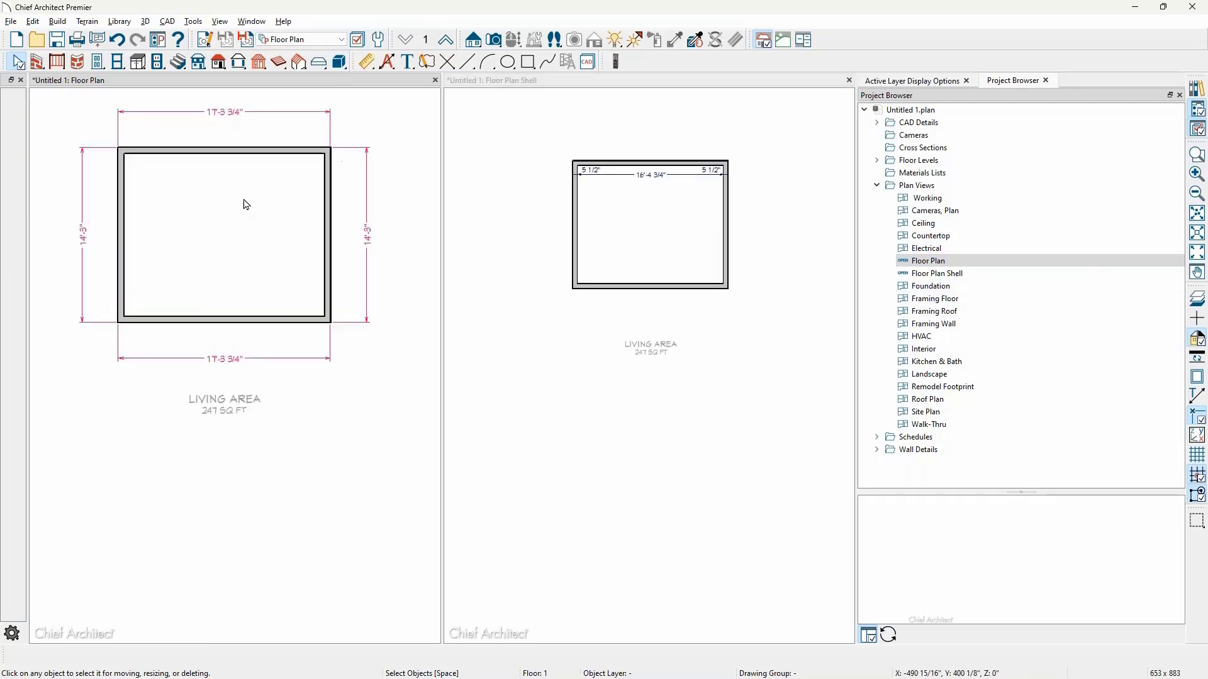
middle_click_drag(263, 203, 288, 321)
scroll(623, 302, "up", 4)
middle_click_drag(639, 290, 630, 423)
left_click(525, 365)
scroll(525, 365, "down", 2)
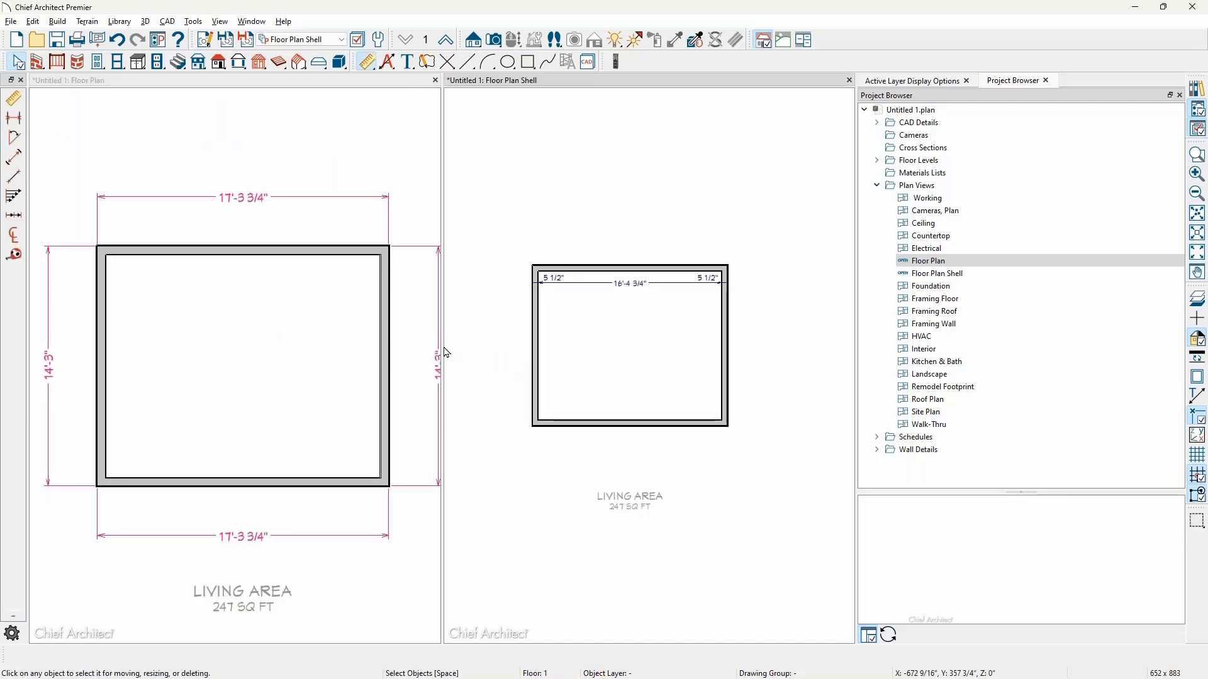
scroll(374, 338, "down", 2)
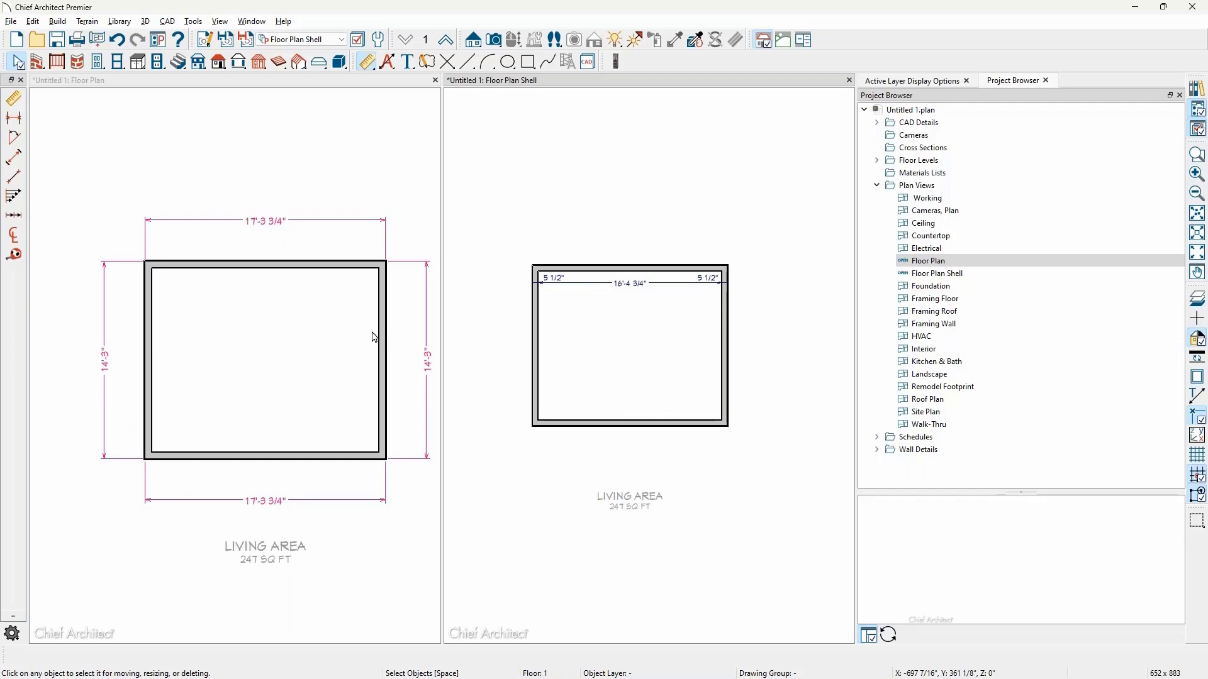
Step: Change the Floor Plan Shell window to the Working plan view, saving the modified Floor Plan Shell settings
left_click(341, 39)
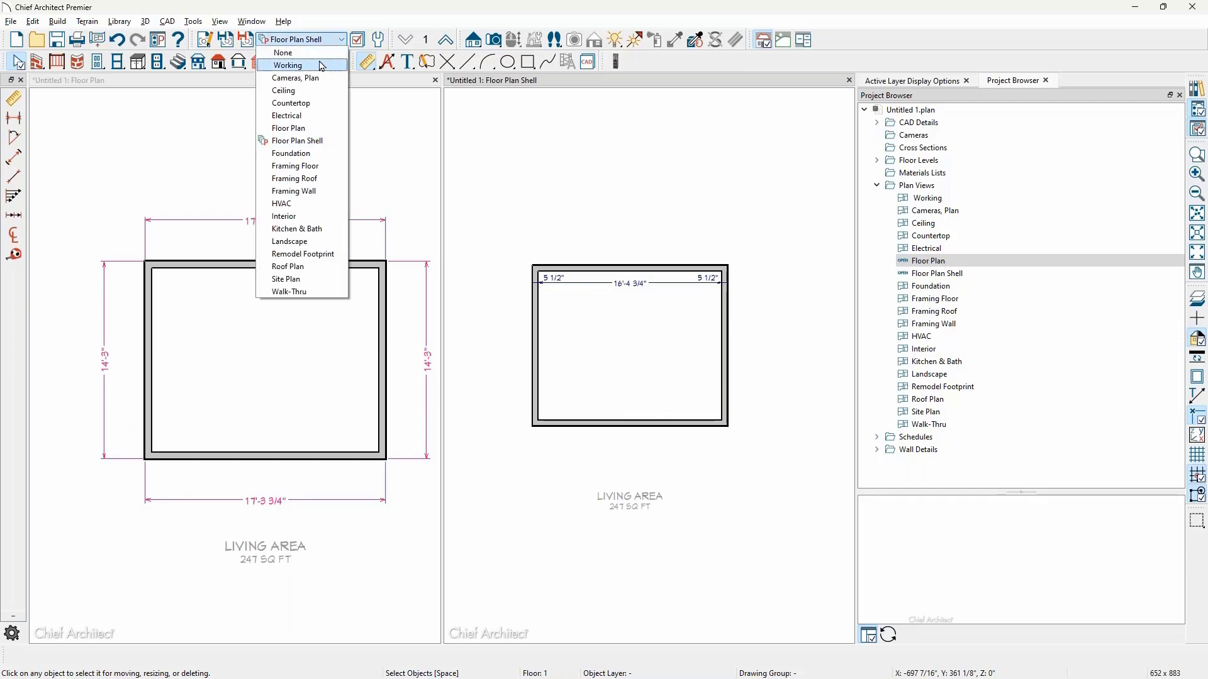
left_click(321, 65)
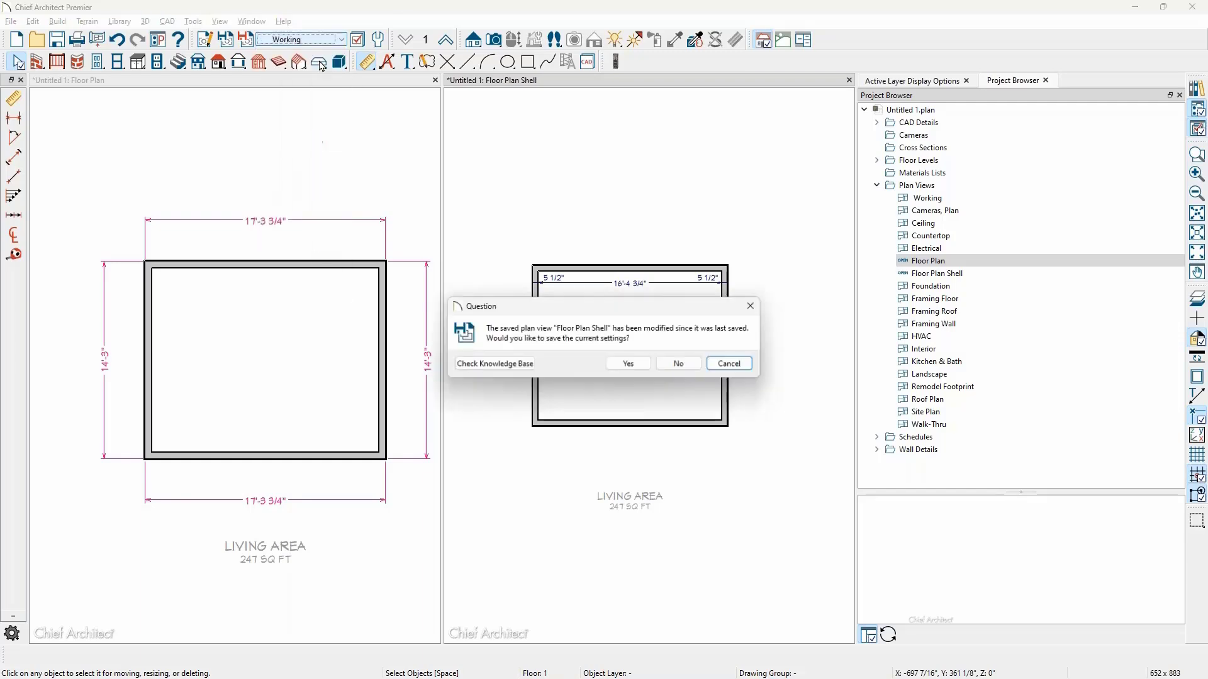
left_click(629, 364)
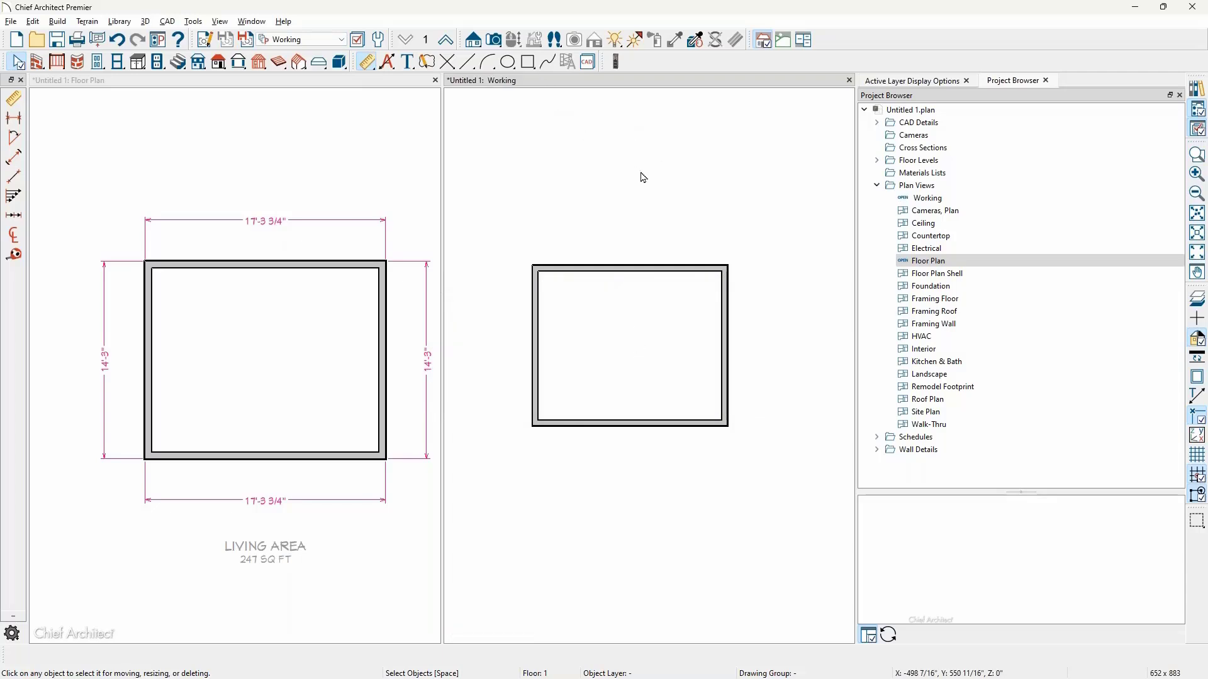
Step: Display the layers "Dimensions, Plan Automatic" and "Dimensions, Floorplan Manual" in the Working layer set
left_click(945, 87)
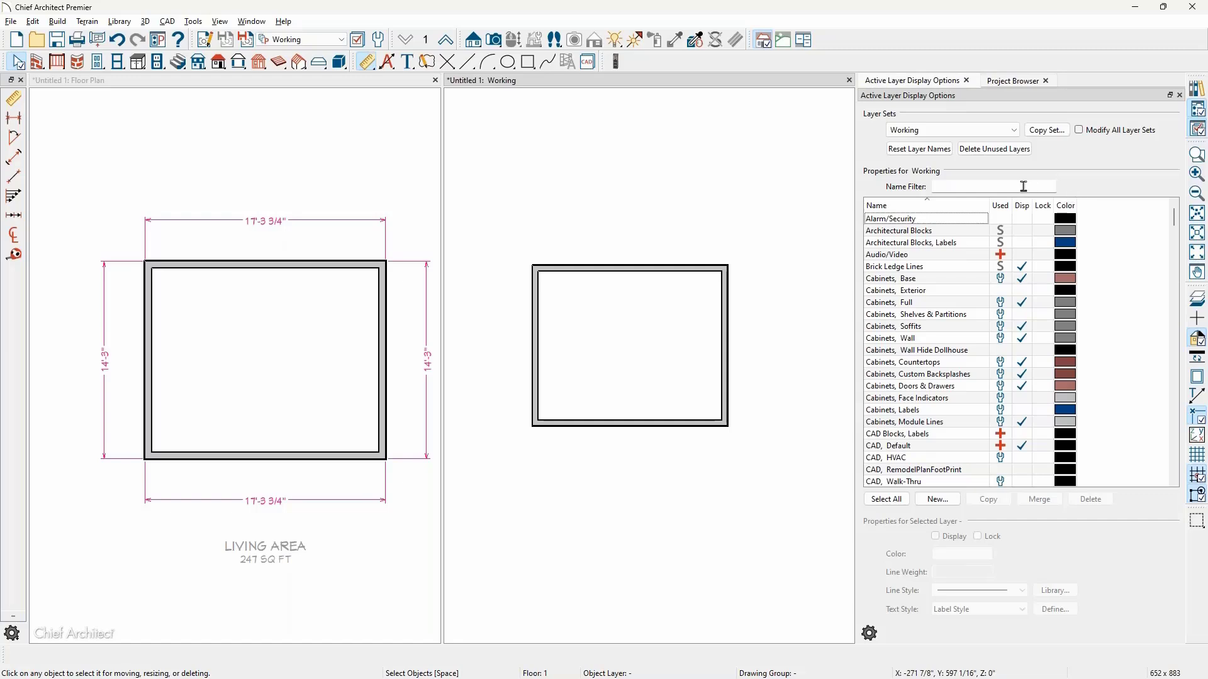
type("aut")
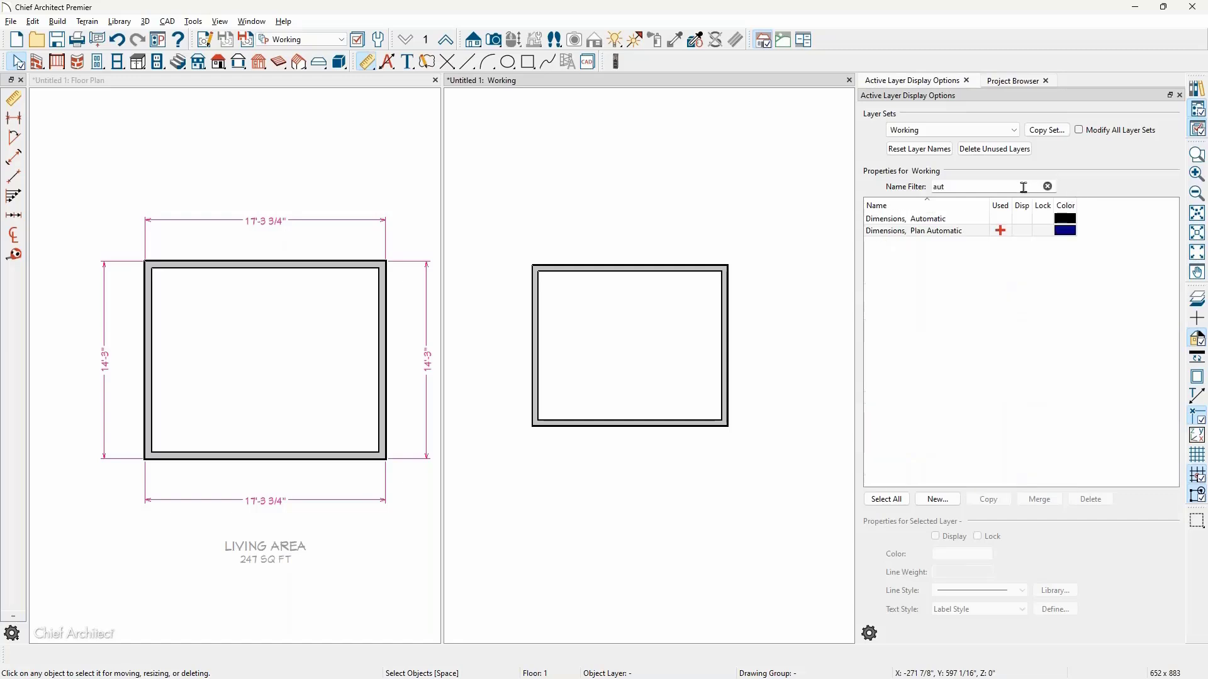
left_click(1020, 233)
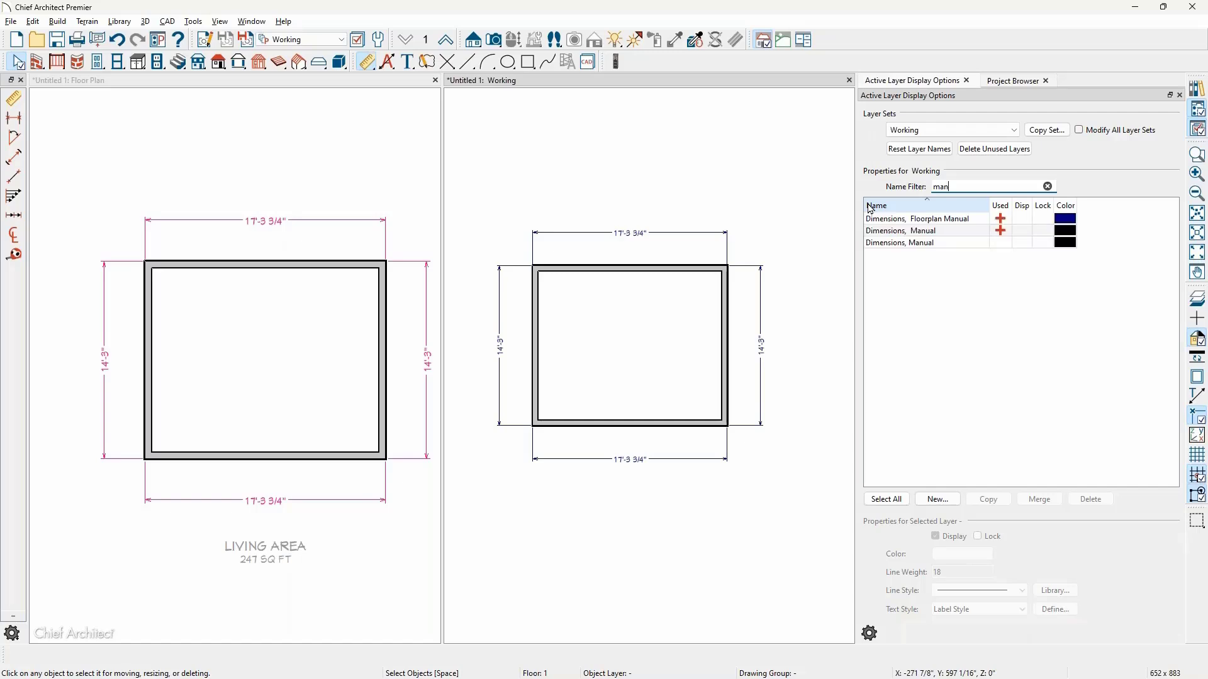
left_click(1022, 219)
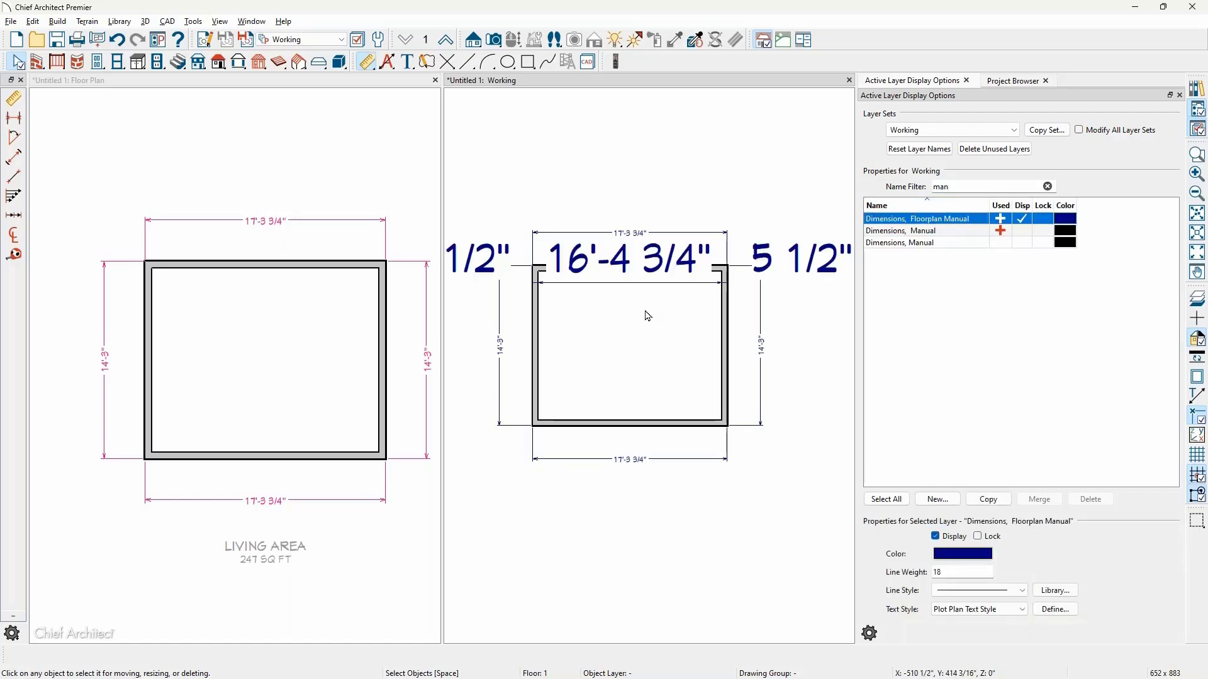
scroll(665, 319, "down", 1)
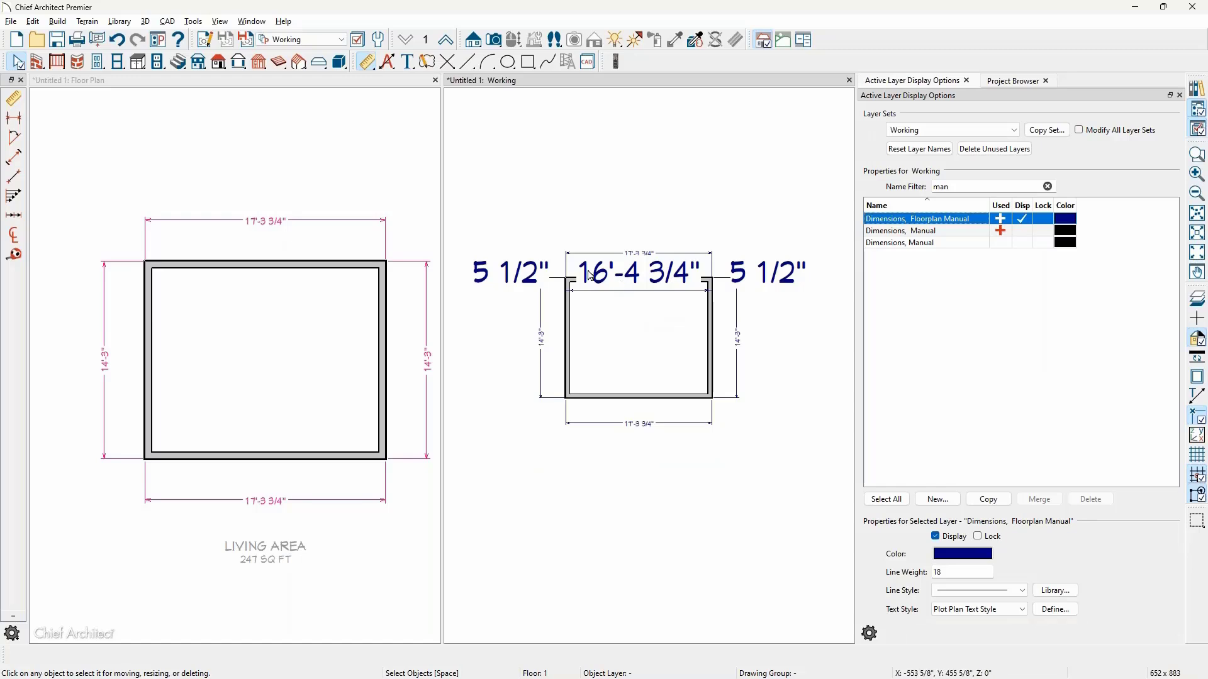
scroll(569, 275, "up", 1)
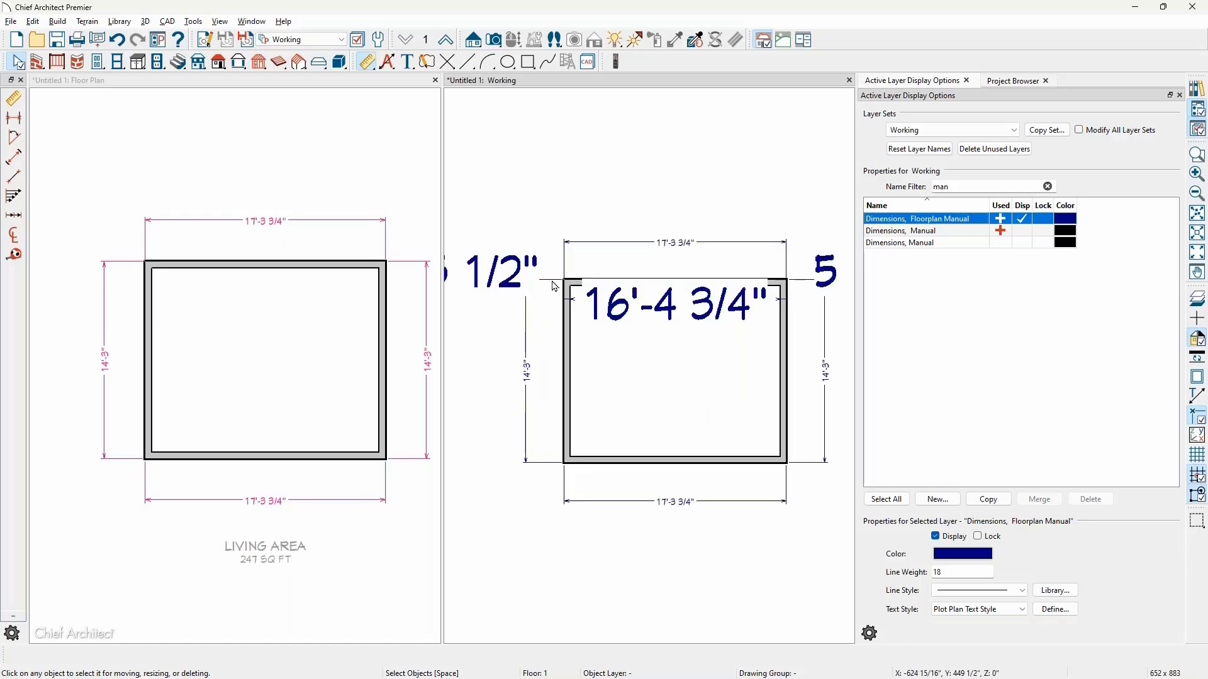
Step: Select an automatic dimension in the Working view and set its layer color to dark magenta (red 109, green 19, blue 72)
left_click(544, 280)
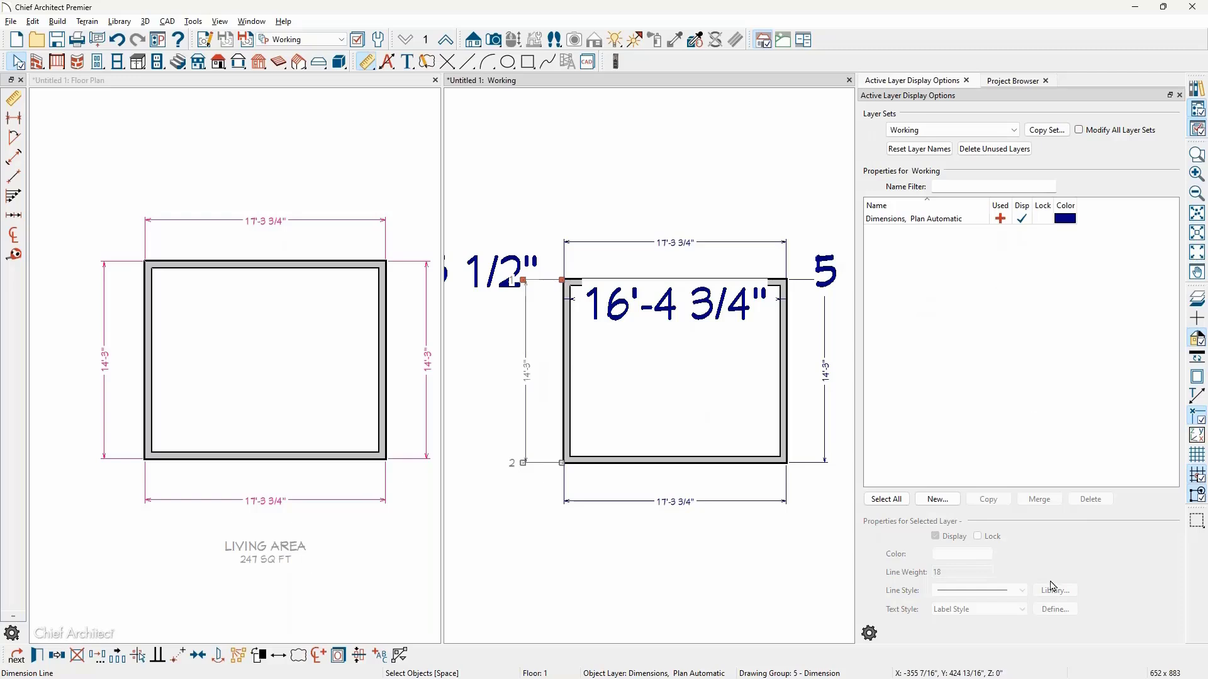
left_click(768, 173)
scroll(774, 189, "down", 2)
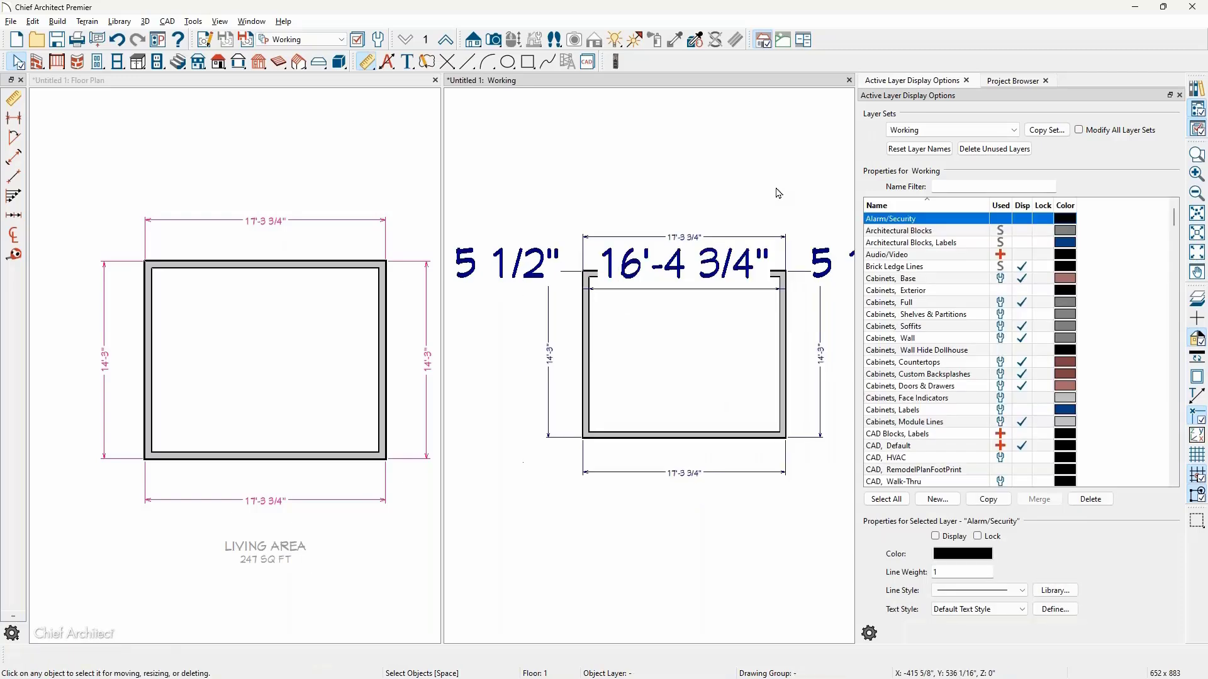
scroll(777, 220, "down", 1)
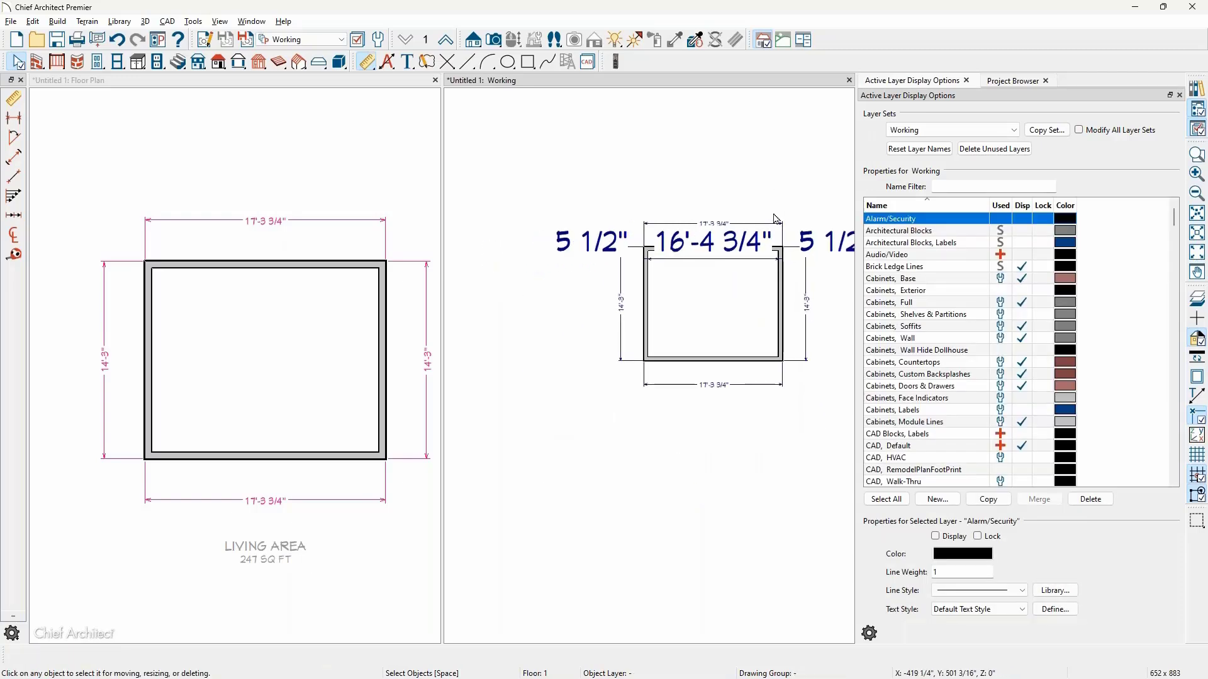
left_click(806, 290)
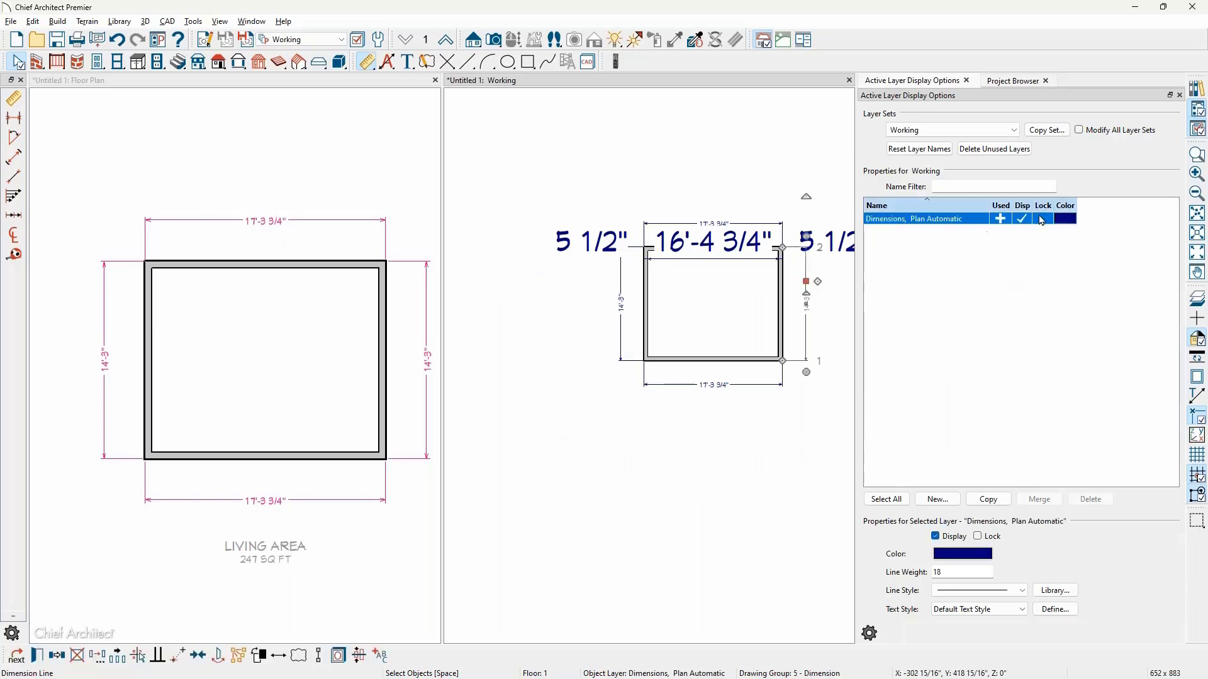
left_click(1065, 218)
left_click(723, 284)
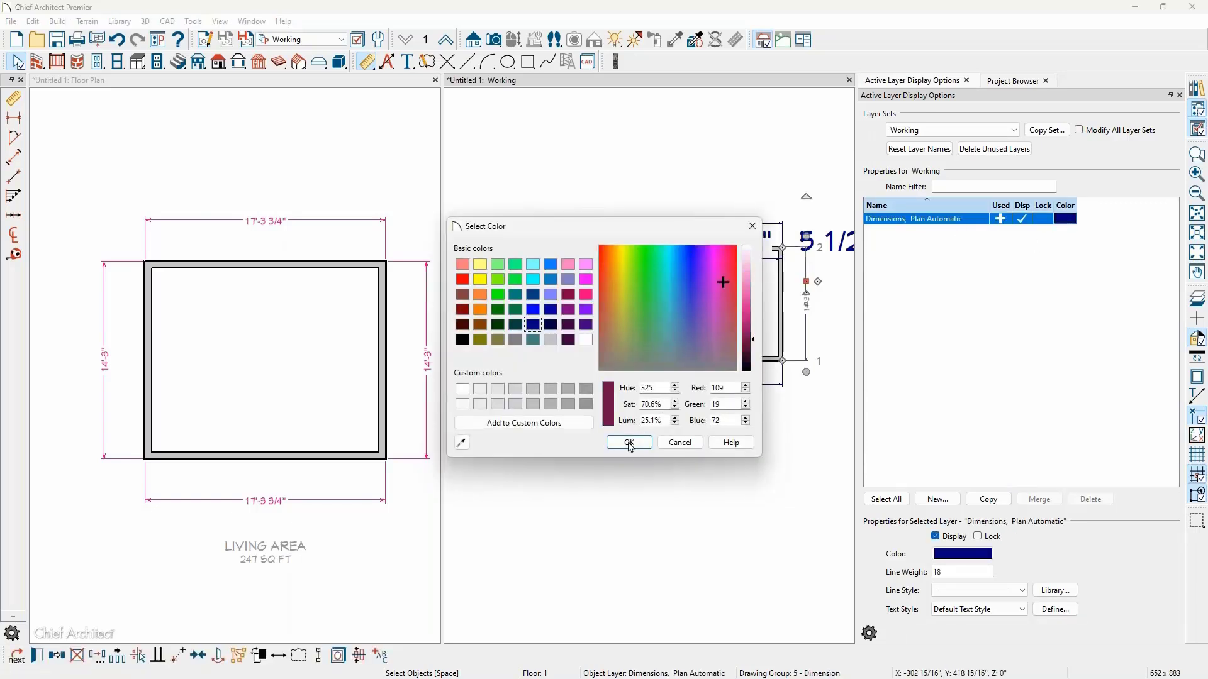
left_click(629, 442)
left_click(698, 439)
Step: Select the manual dimension and set the text style of its layer, "Dimensions, Floorplan Manual", to 1/4" Text Style
scroll(778, 330, "up", 2)
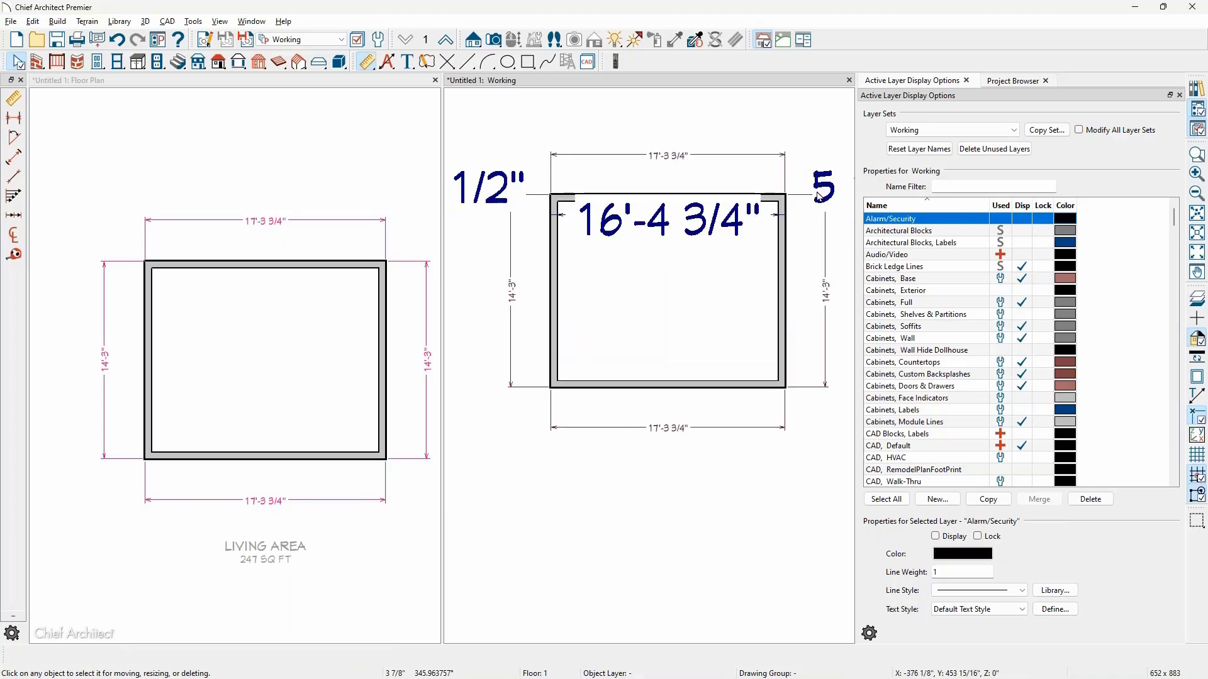
left_click(816, 197)
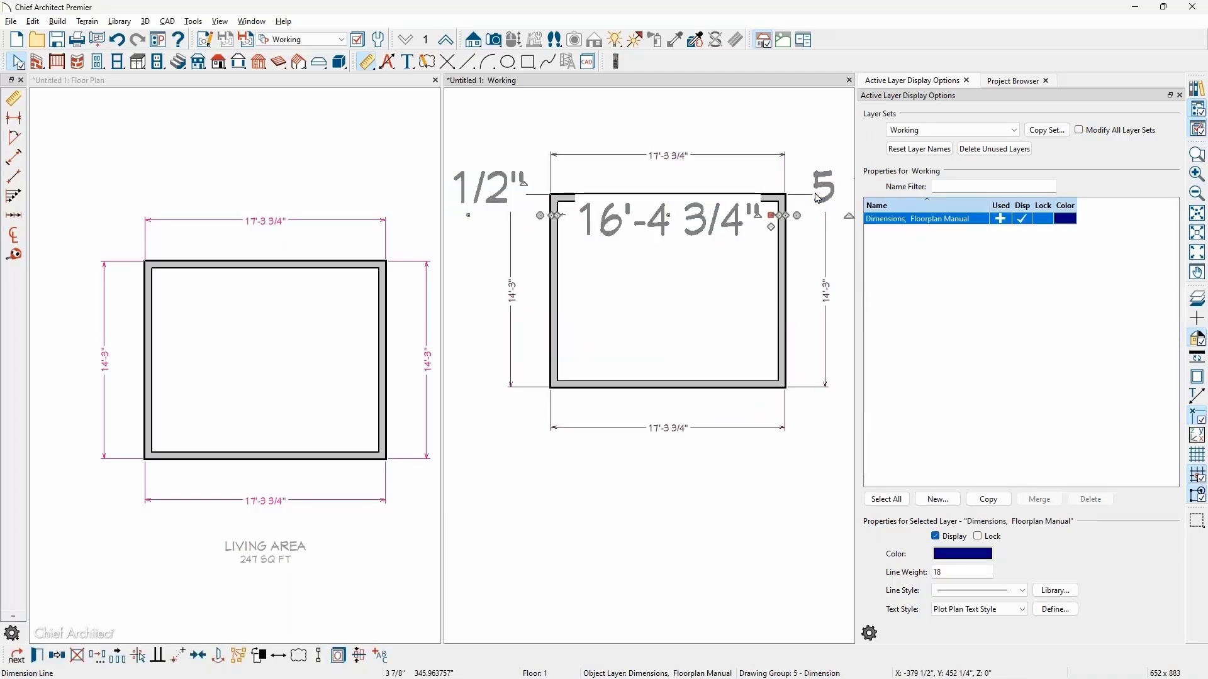
left_click(987, 609)
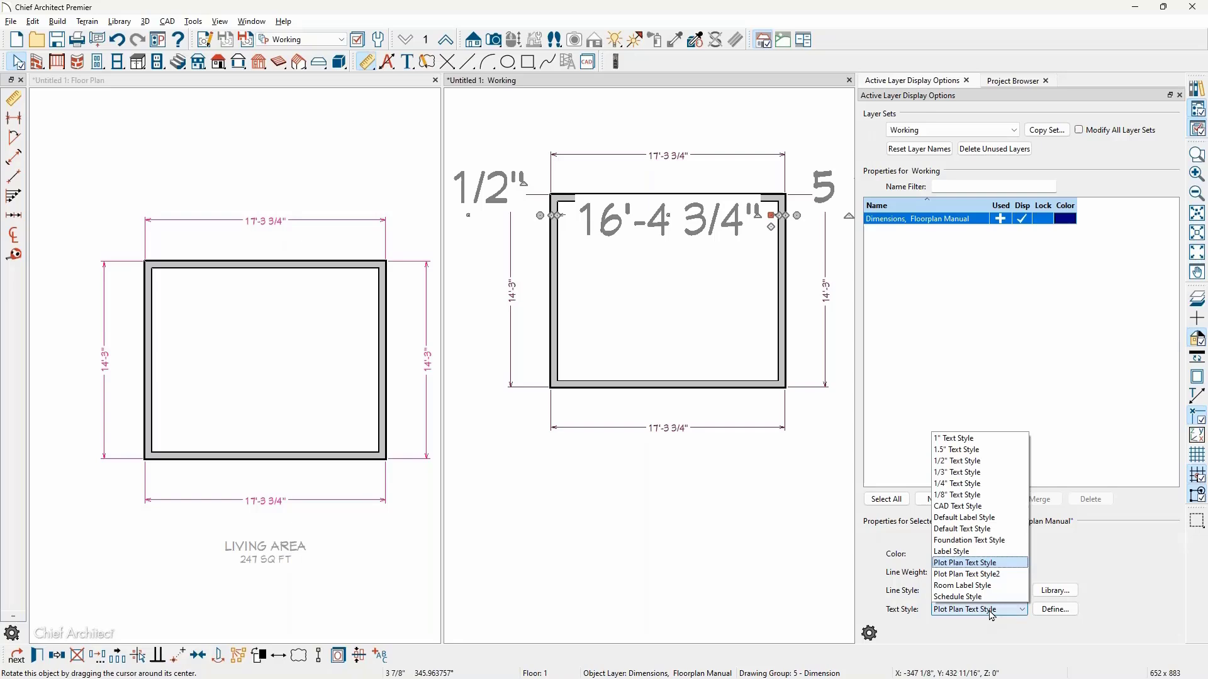
left_click(988, 483)
left_click(731, 510)
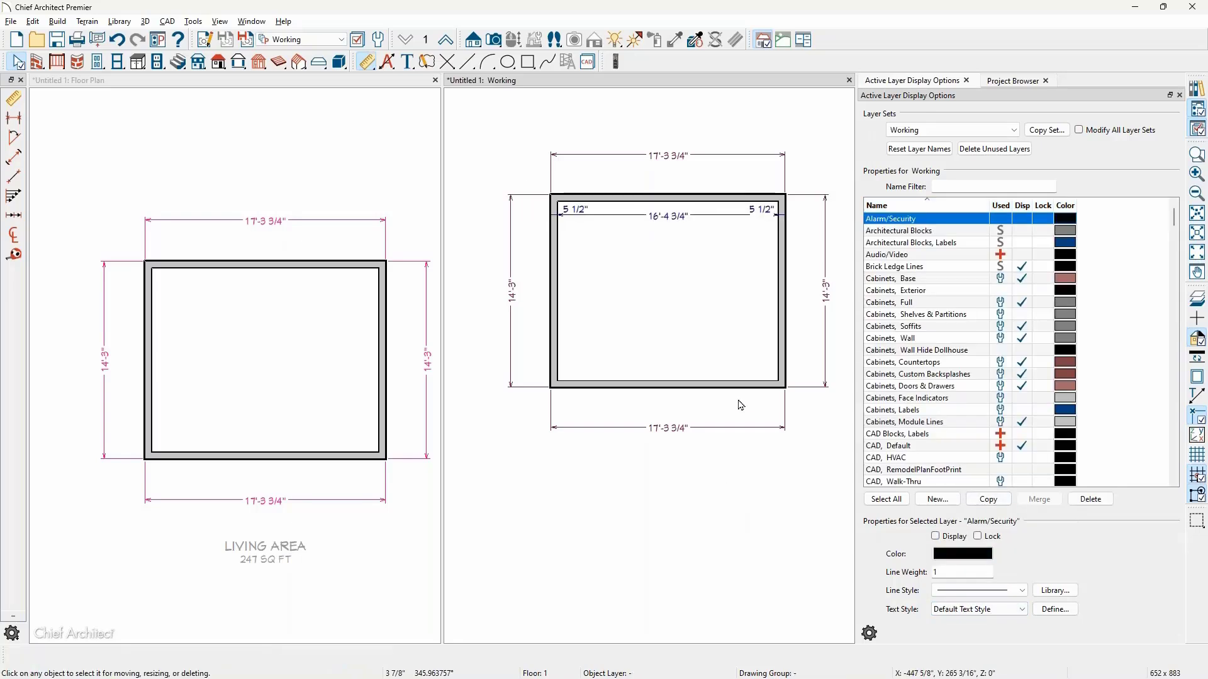
Step: Maximize the Working view and check which layers the manual dimension and the upper automatic dimension are on
double_click(741, 80)
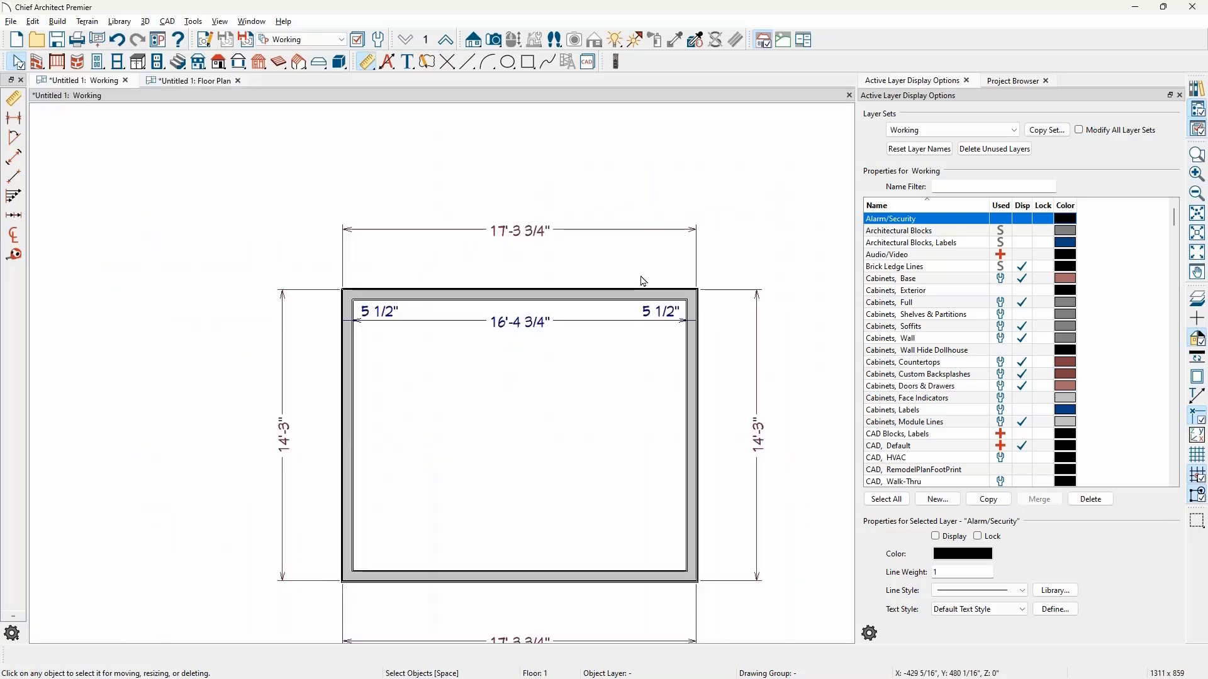
left_click(624, 322)
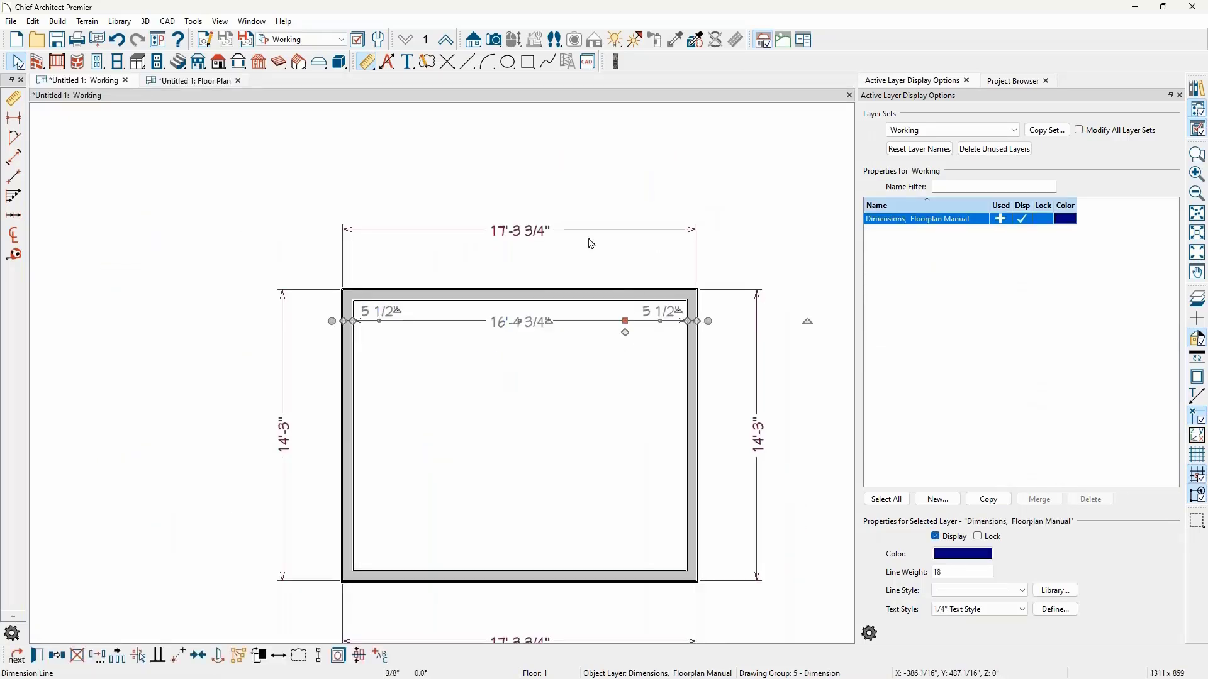
left_click(566, 234)
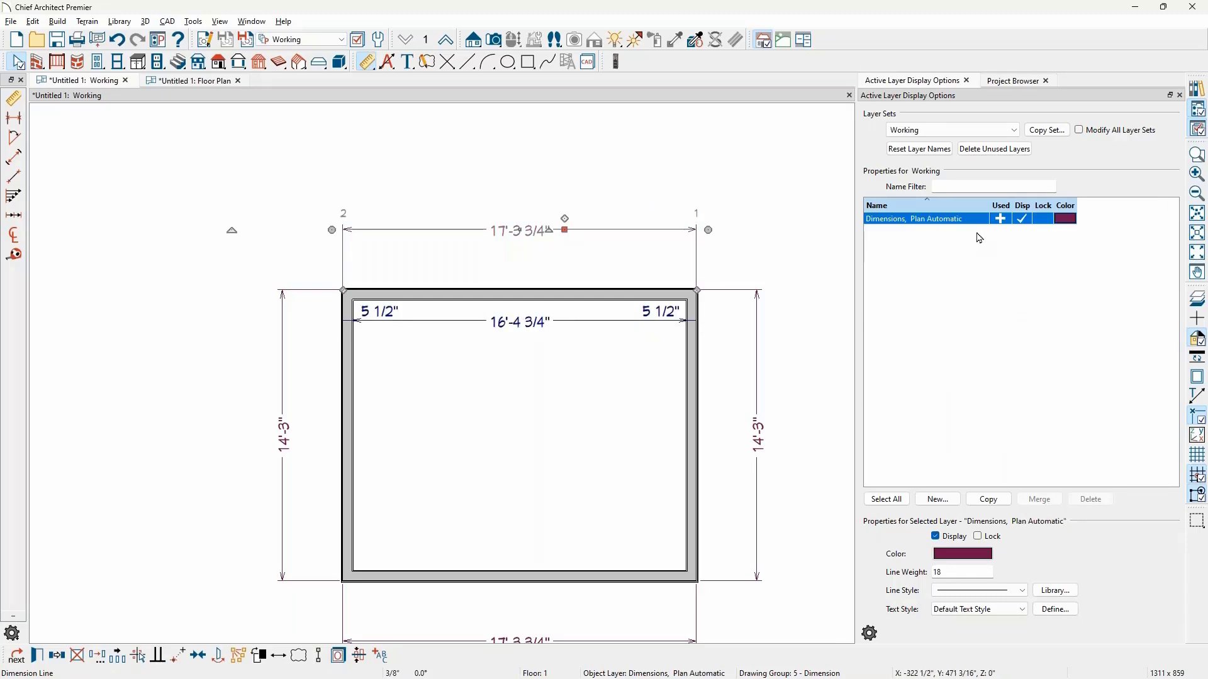
left_click(771, 386)
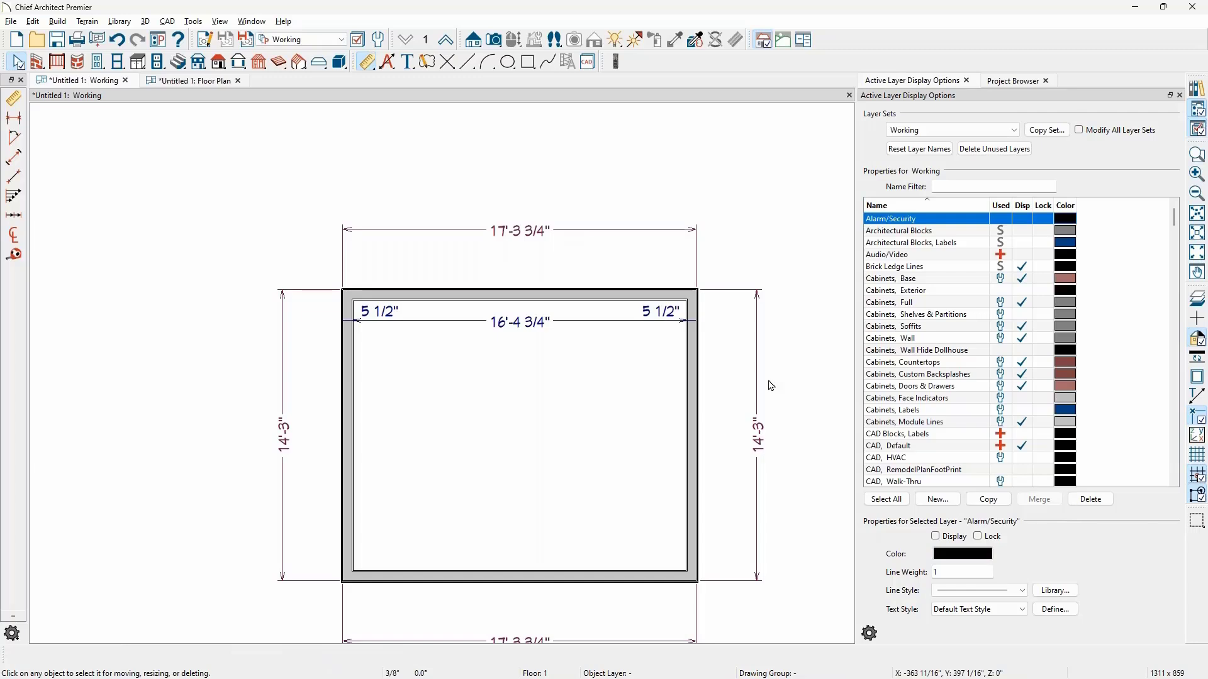
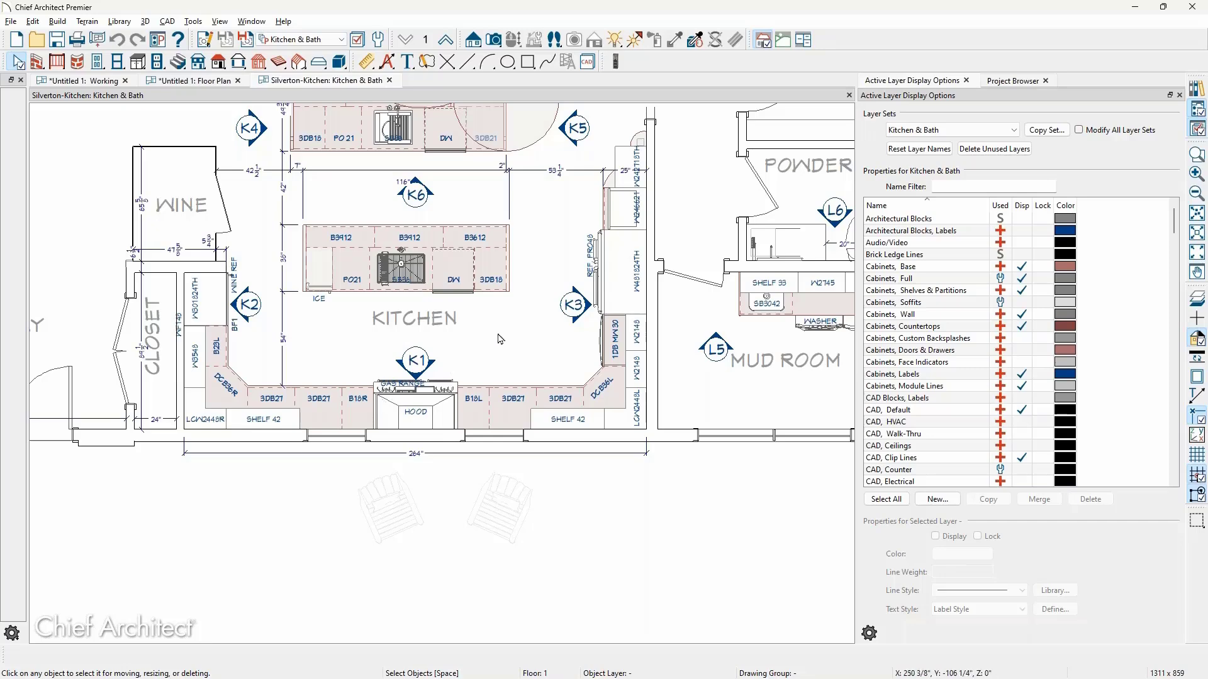
Step: Open the K3 kitchen wall elevation and close the Project Browser and Active Layer Display Options
middle_click_drag(478, 349, 431, 442)
left_click(520, 394)
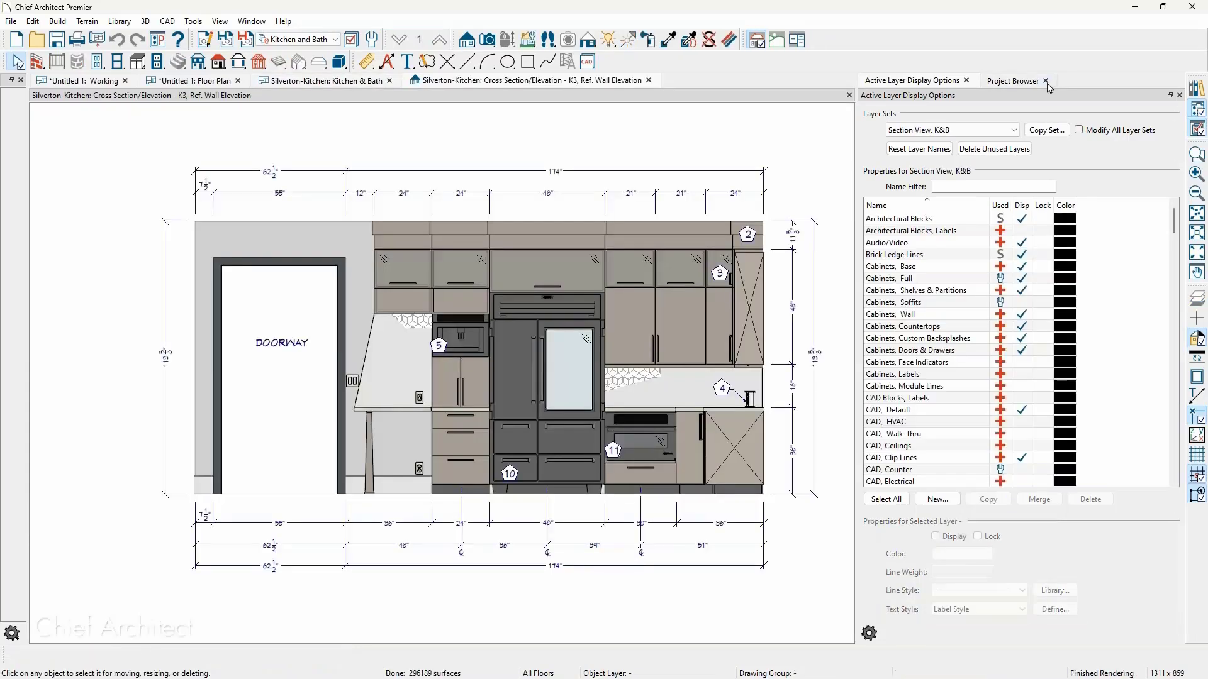
left_click(1045, 80)
left_click(1180, 81)
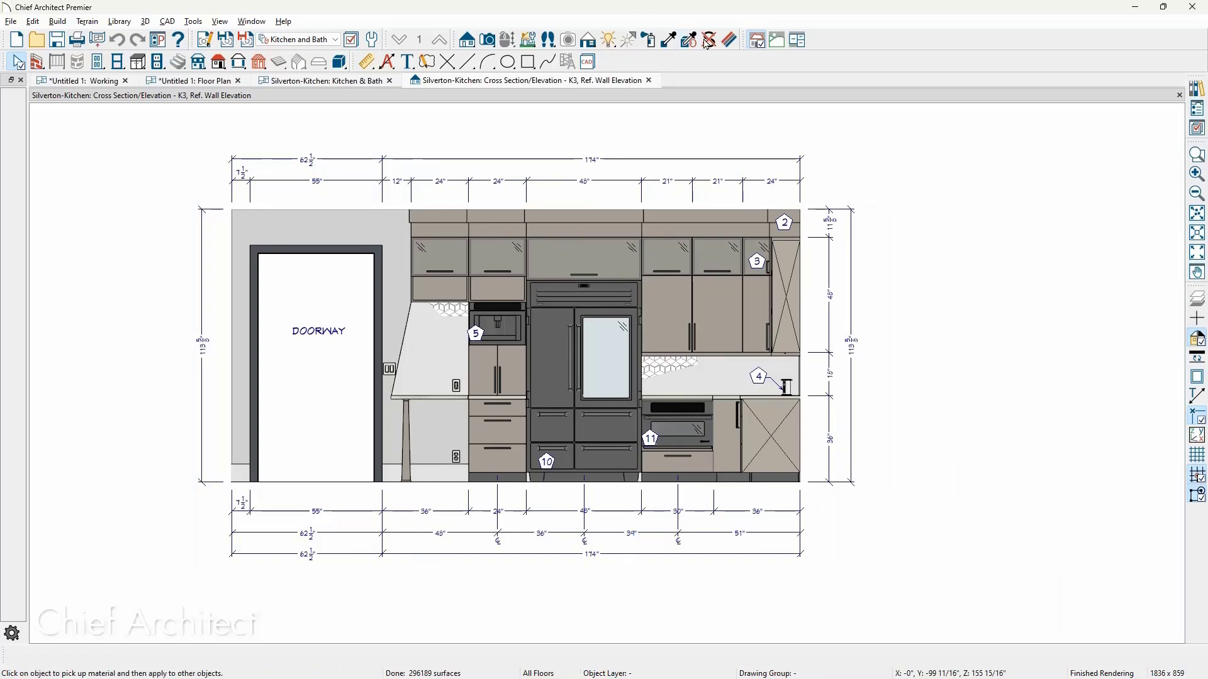
Step: Switch the K3 elevation to the see-through Glass House rendering technique and inspect the outlets behind the refrigerator and lower oven drawer
left_click(588, 40)
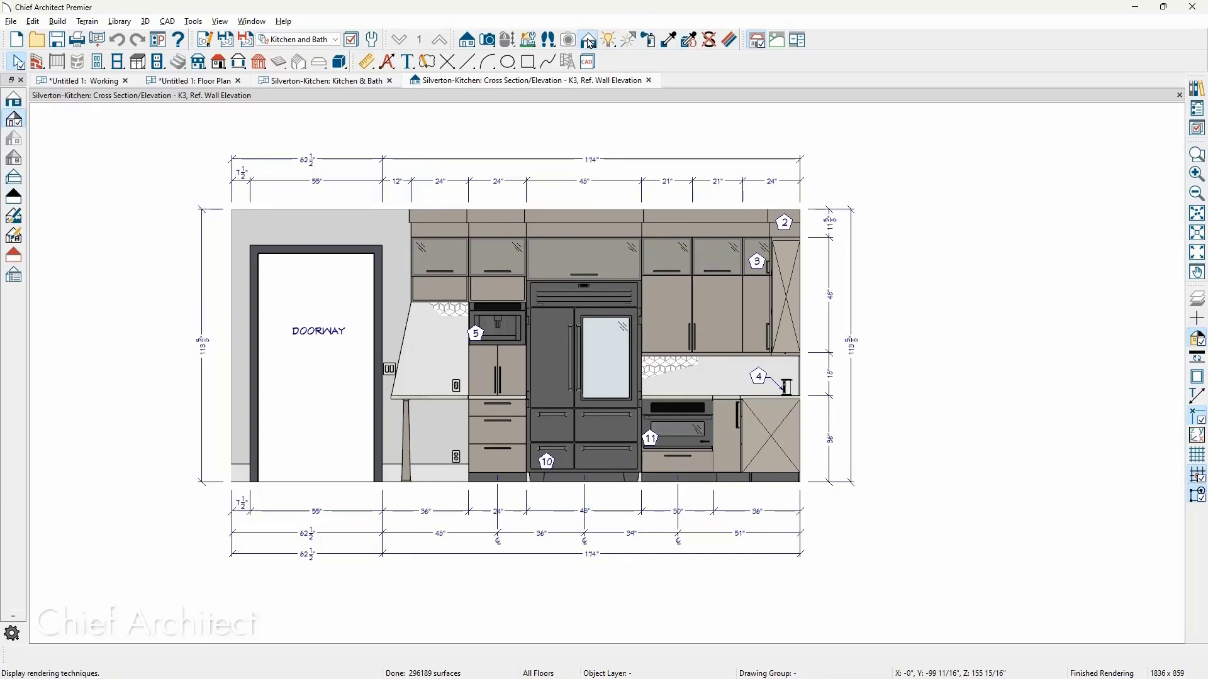
left_click(13, 178)
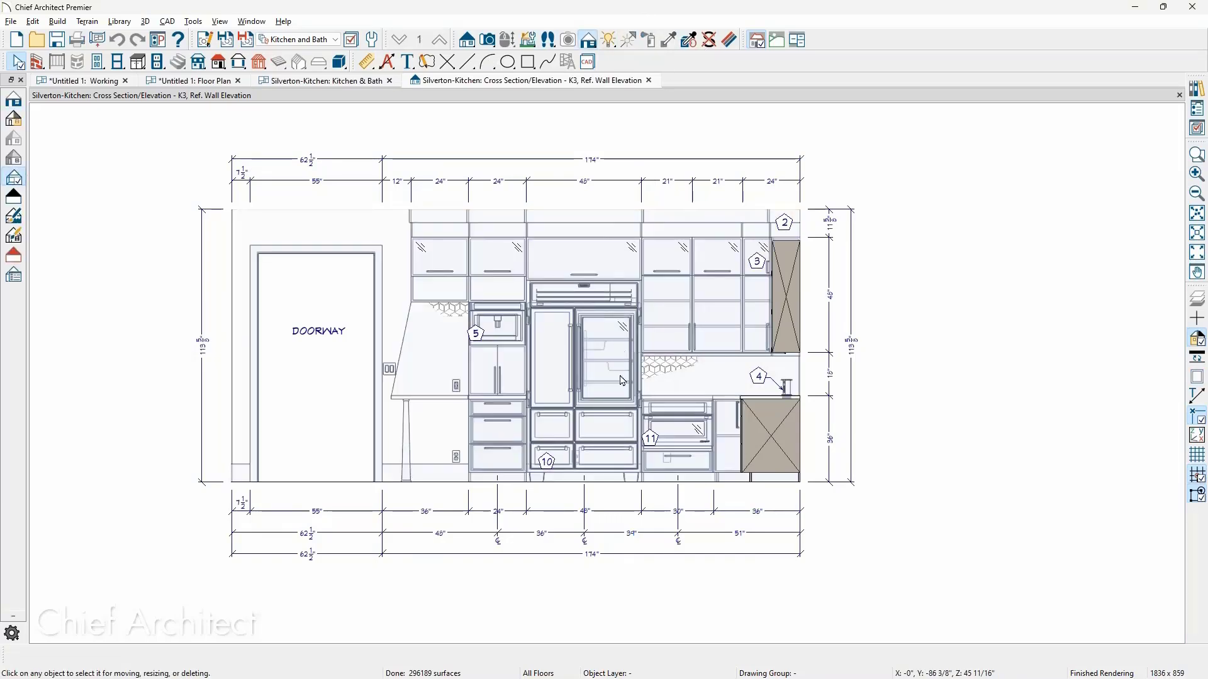
scroll(621, 379, "up", 5)
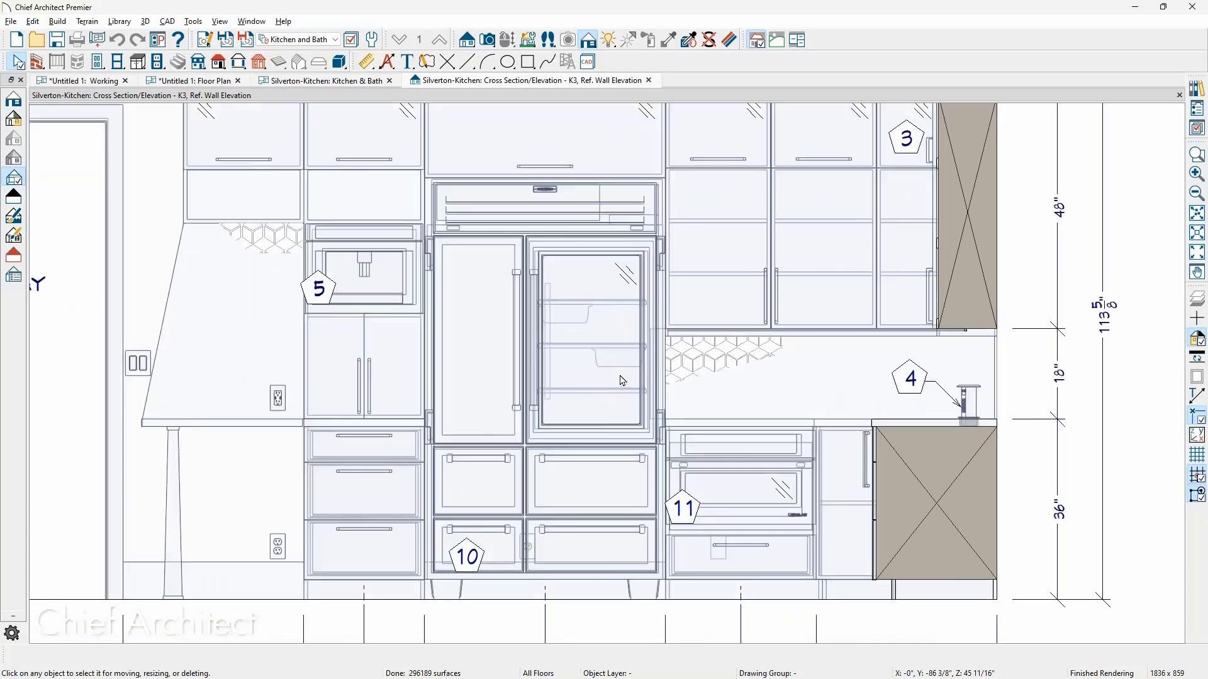
scroll(622, 380, "up", 2)
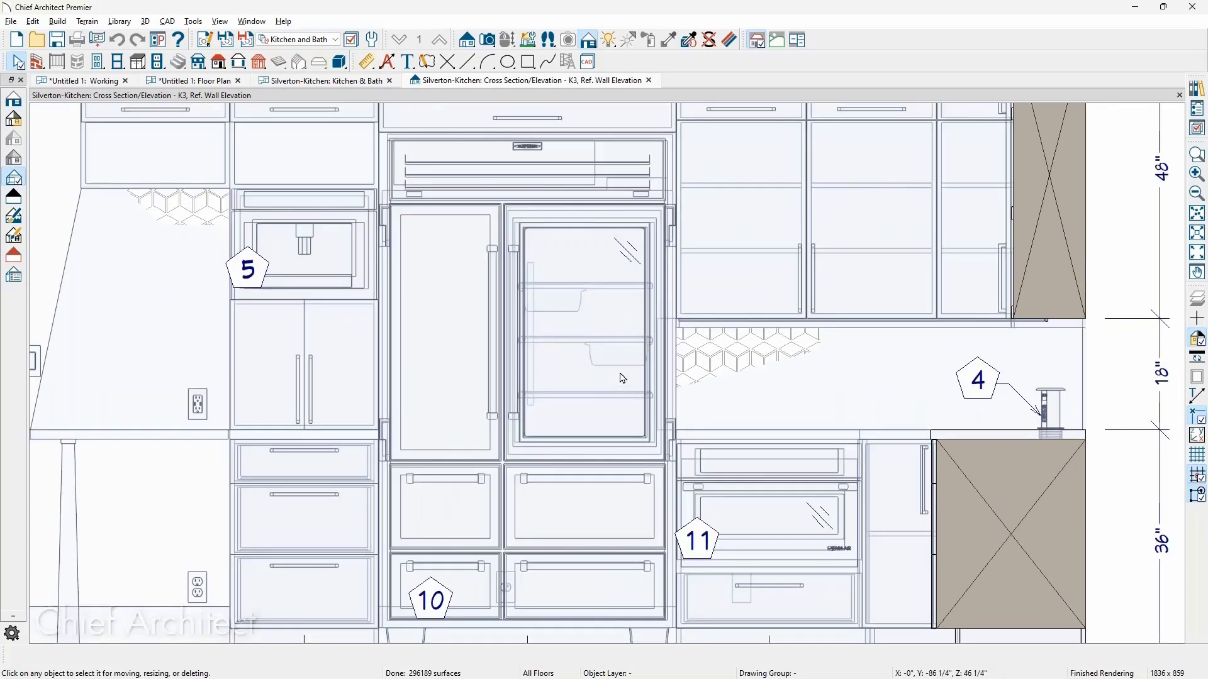
scroll(622, 377, "down", 3)
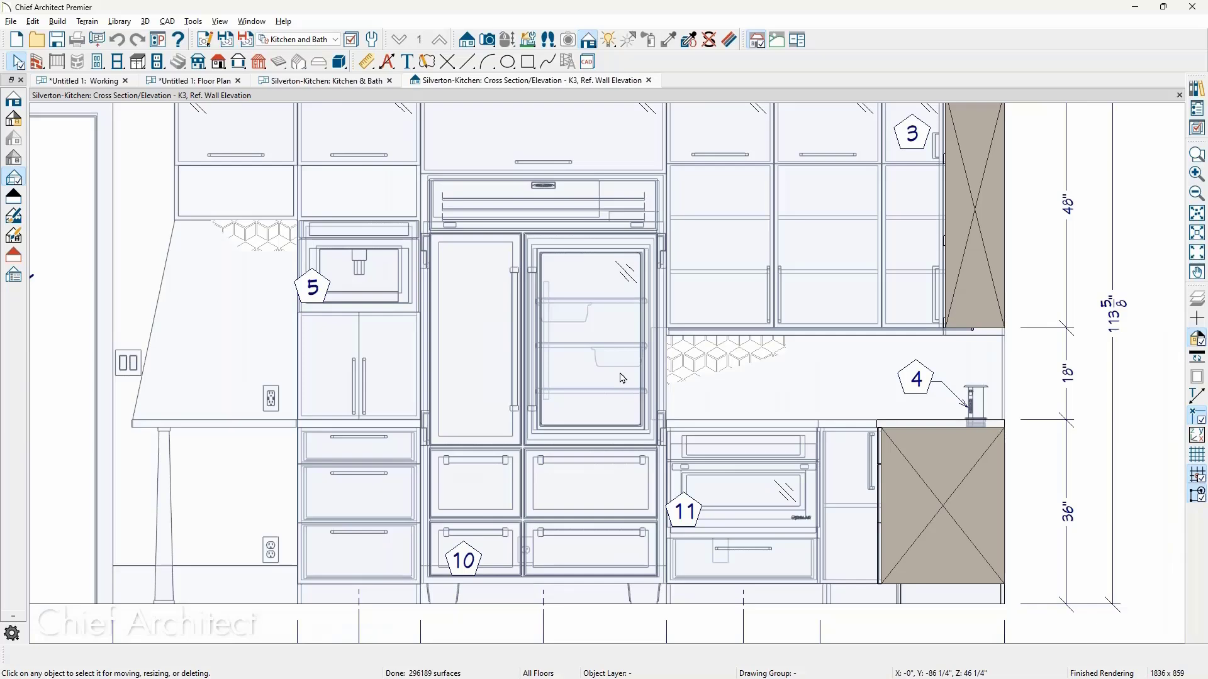
scroll(754, 604, "up", 4)
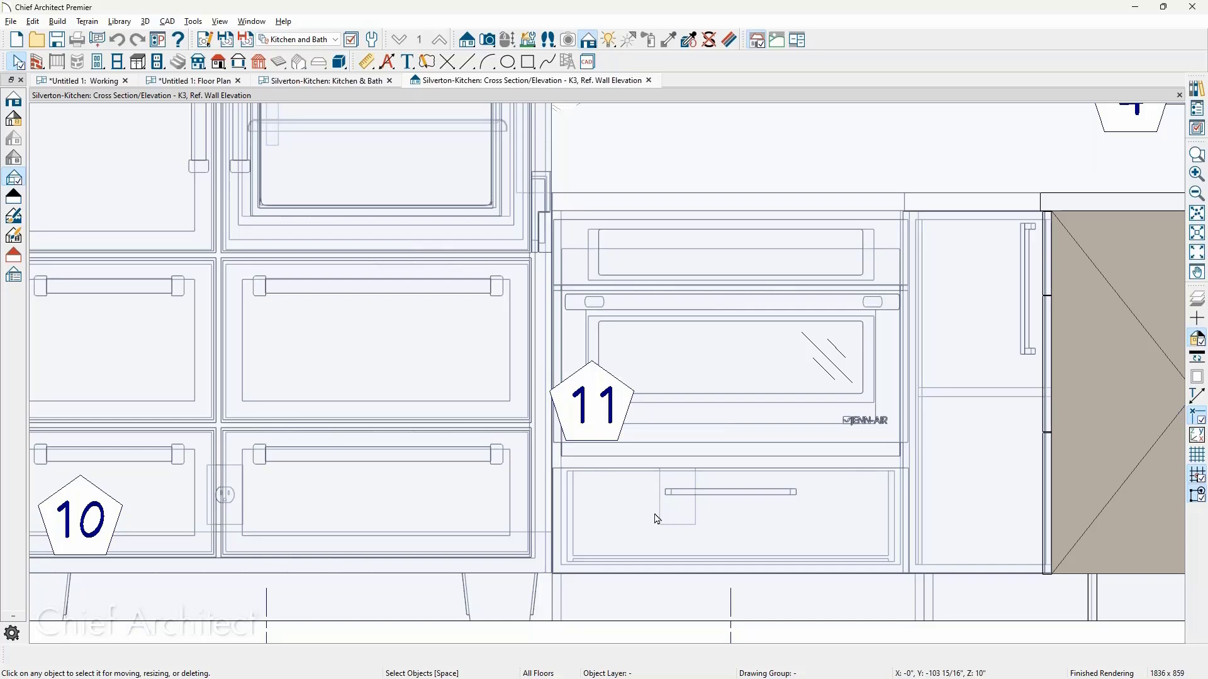
scroll(657, 519, "down", 5)
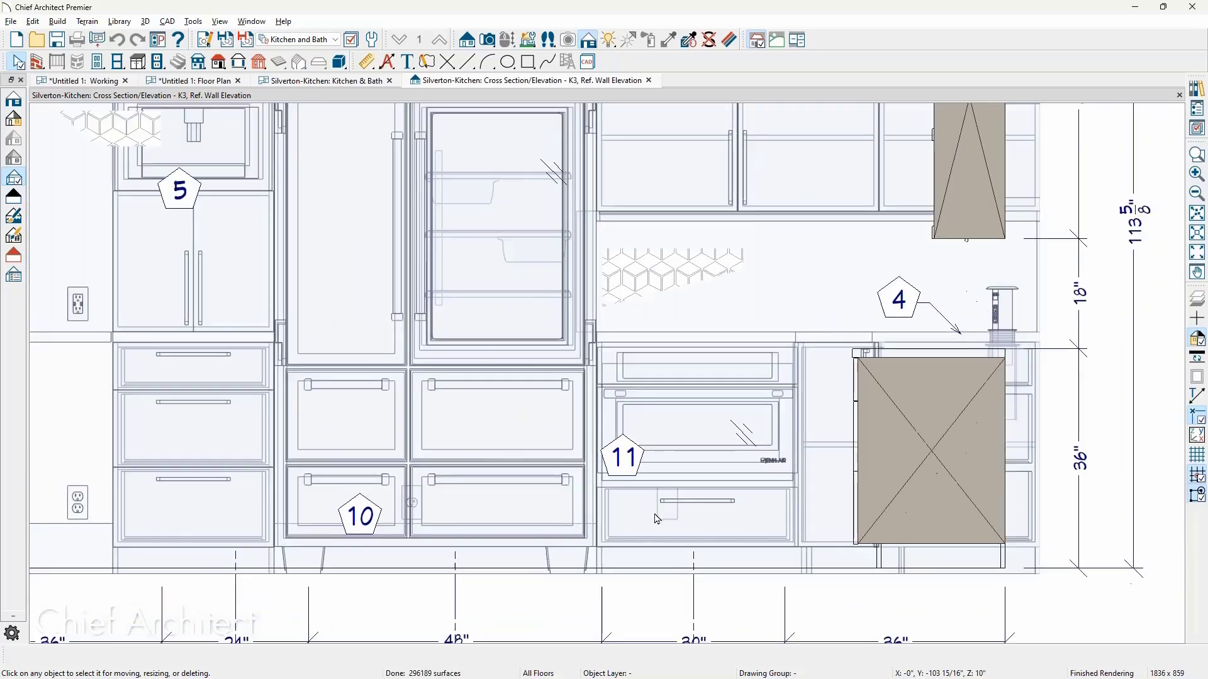
scroll(656, 518, "down", 4)
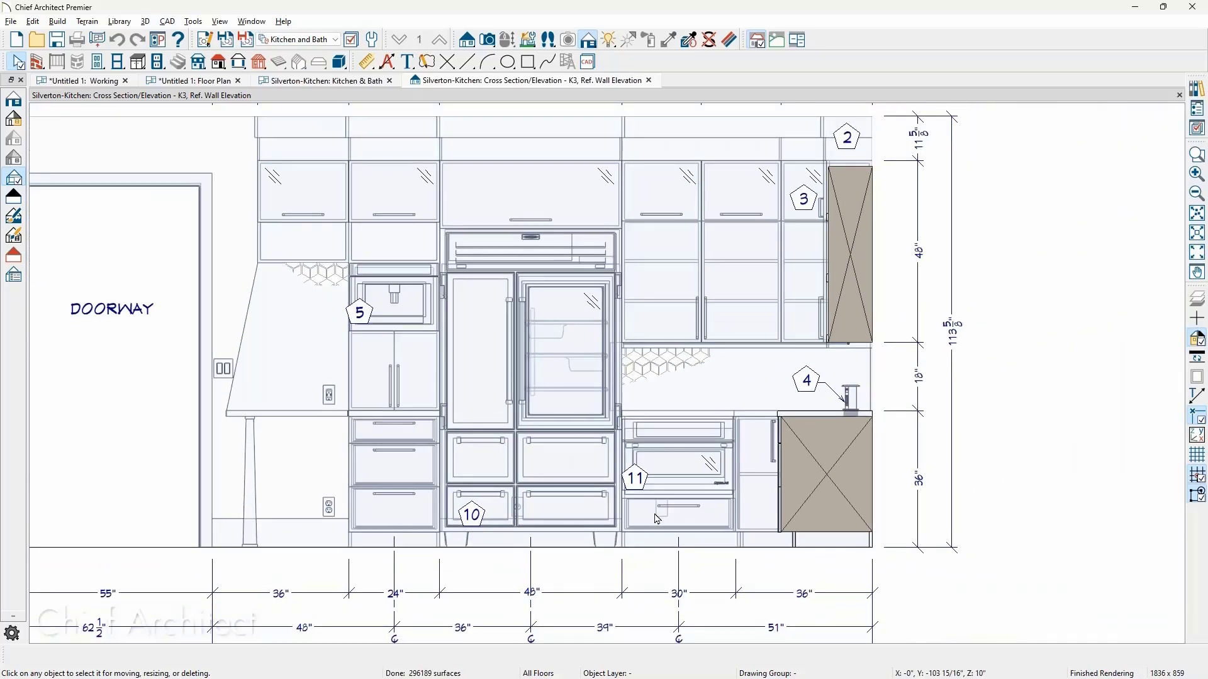
scroll(656, 519, "down", 2)
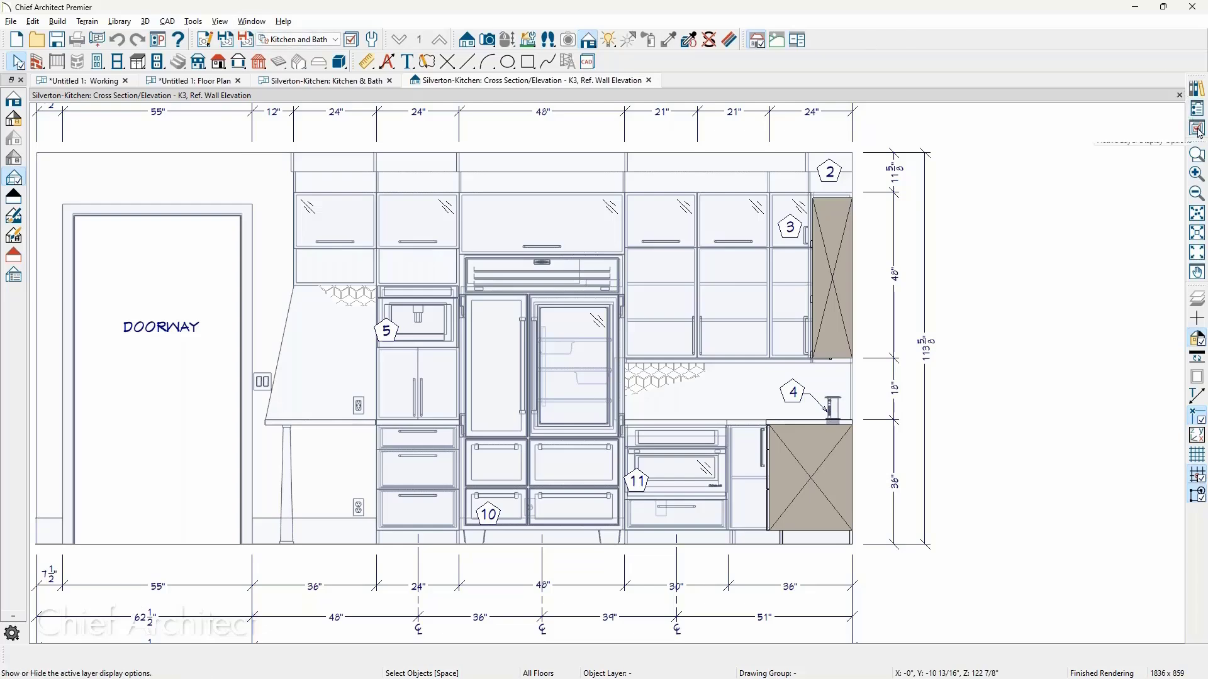
Step: Raise the refrigerator well above the floor to uncover the outlet on the wall behind it
scroll(531, 504, "up", 5)
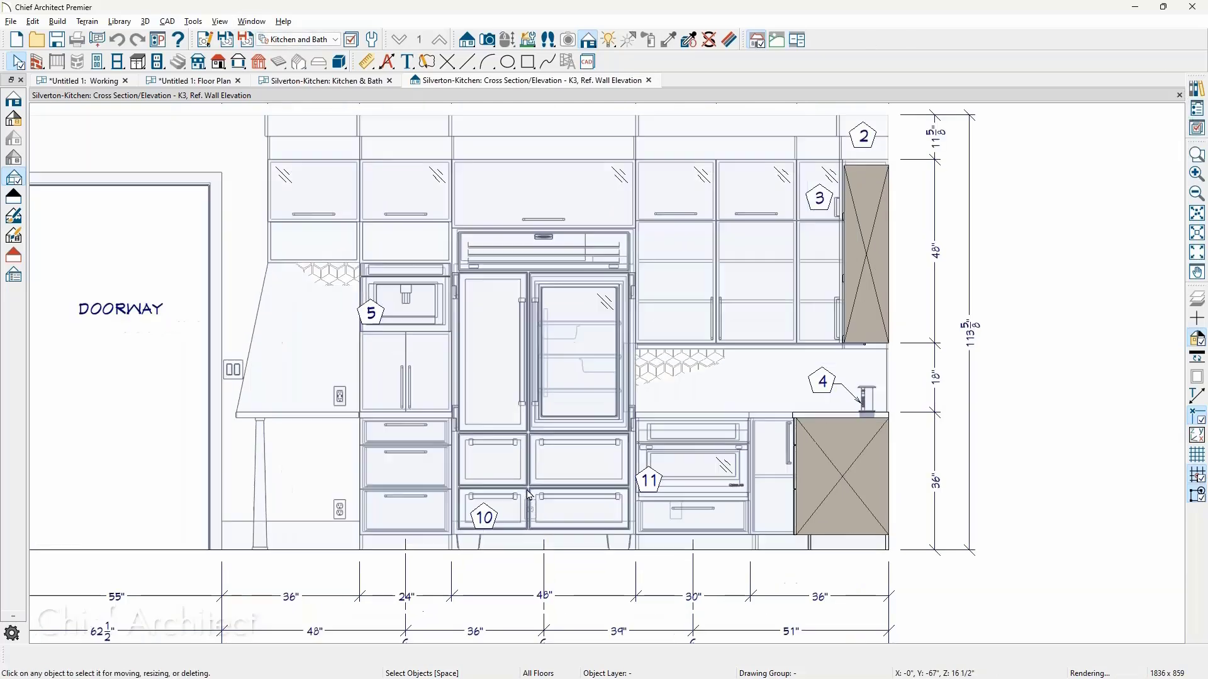
scroll(577, 497, "down", 2)
scroll(577, 497, "down", 2)
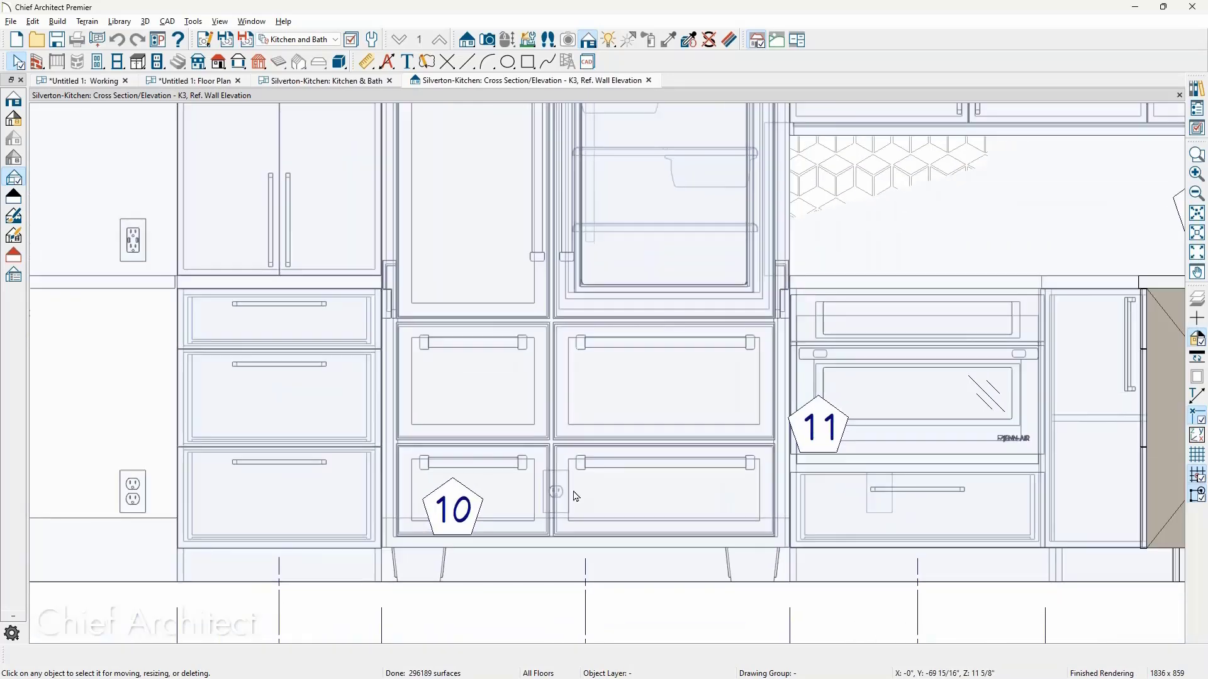
left_click(590, 315)
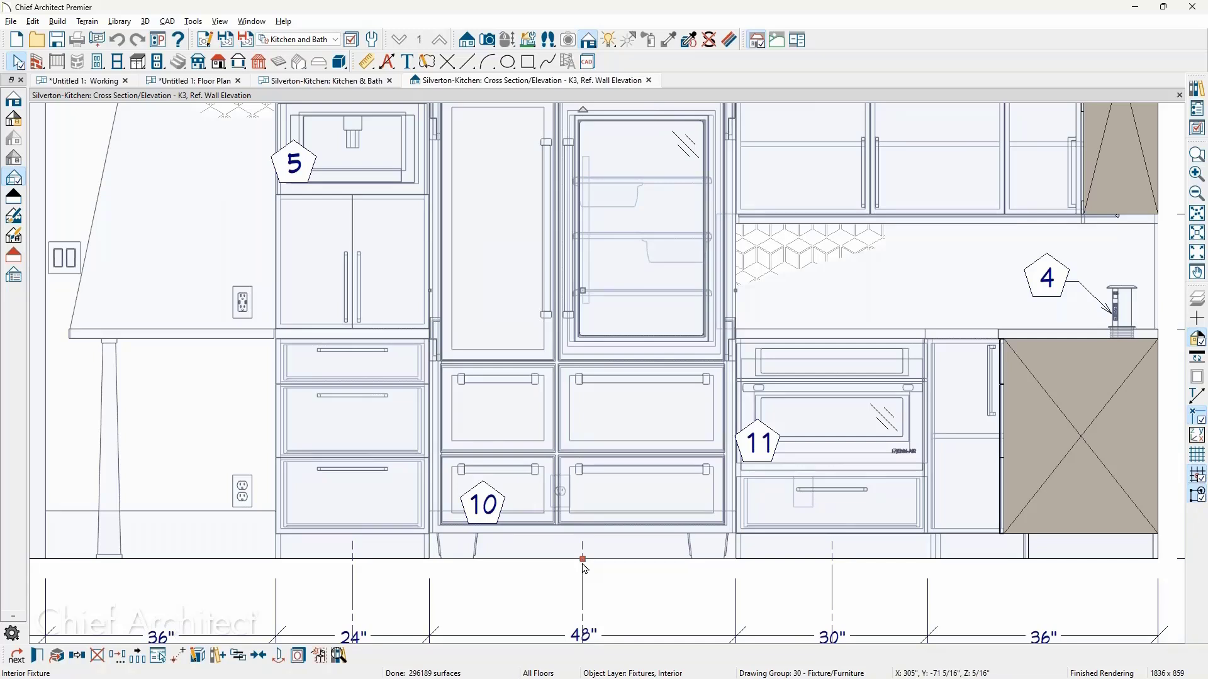
left_click_drag(583, 558, 582, 398)
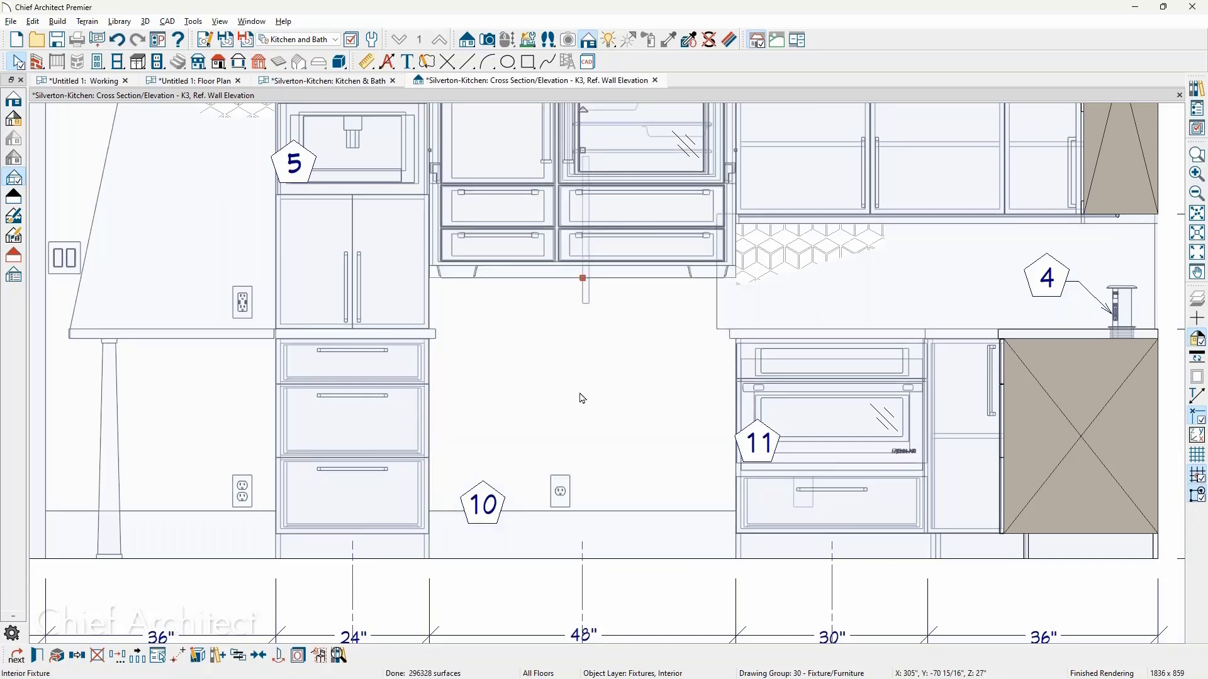
Step: Move the uncovered outlet up the wall, behind the upper solid door of the raised refrigerator
left_click(561, 490)
left_click_drag(561, 490, 502, 164)
key("Escape")
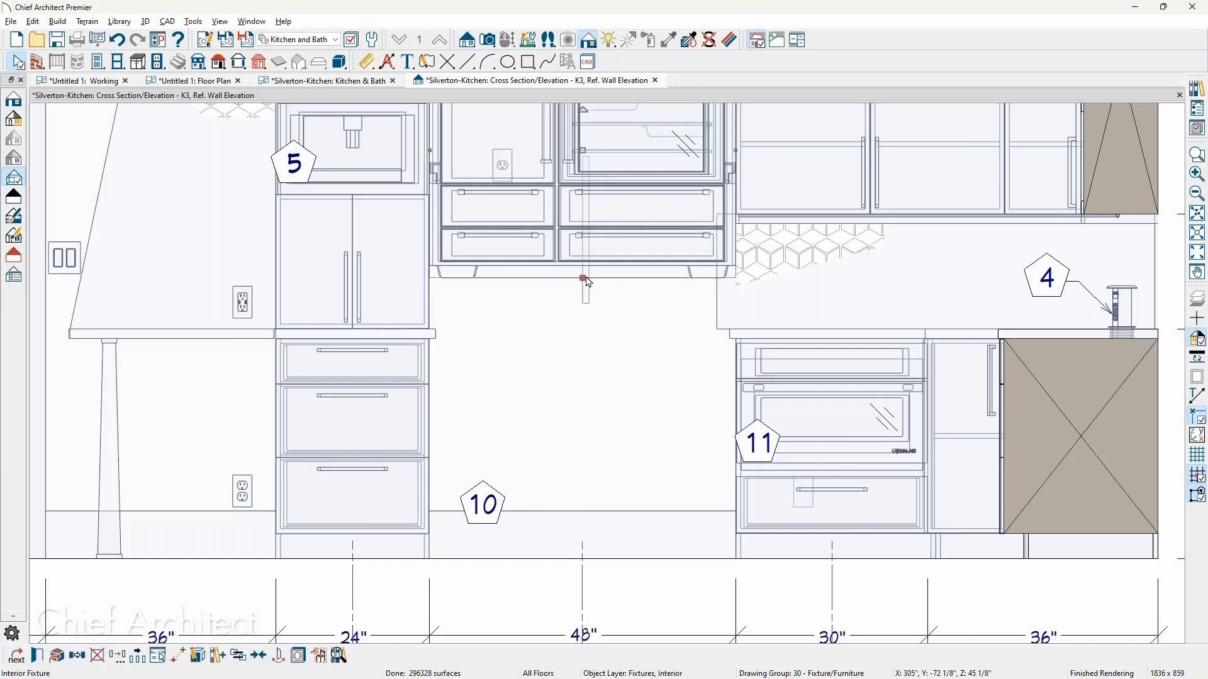
Step: Lower the refrigerator back onto the floor line and check the relocated outlet behind its solid door
left_click(585, 278)
left_click_drag(556, 570, 579, 559)
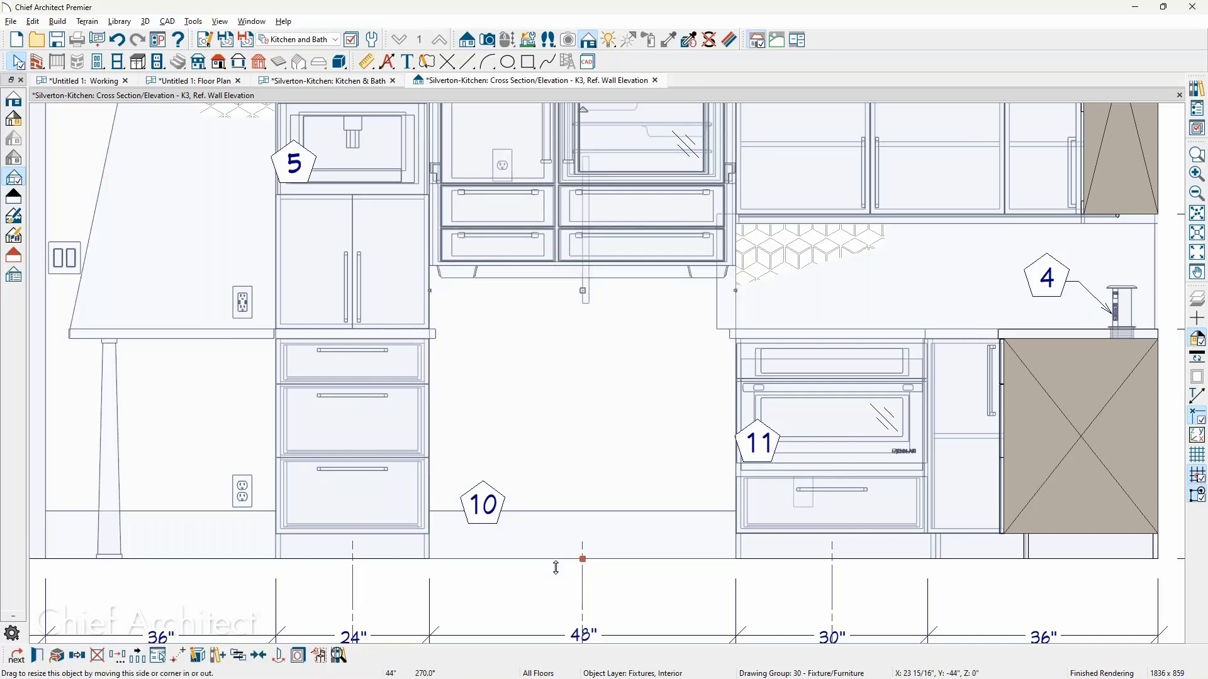
key("Escape")
middle_click_drag(499, 308, 493, 369)
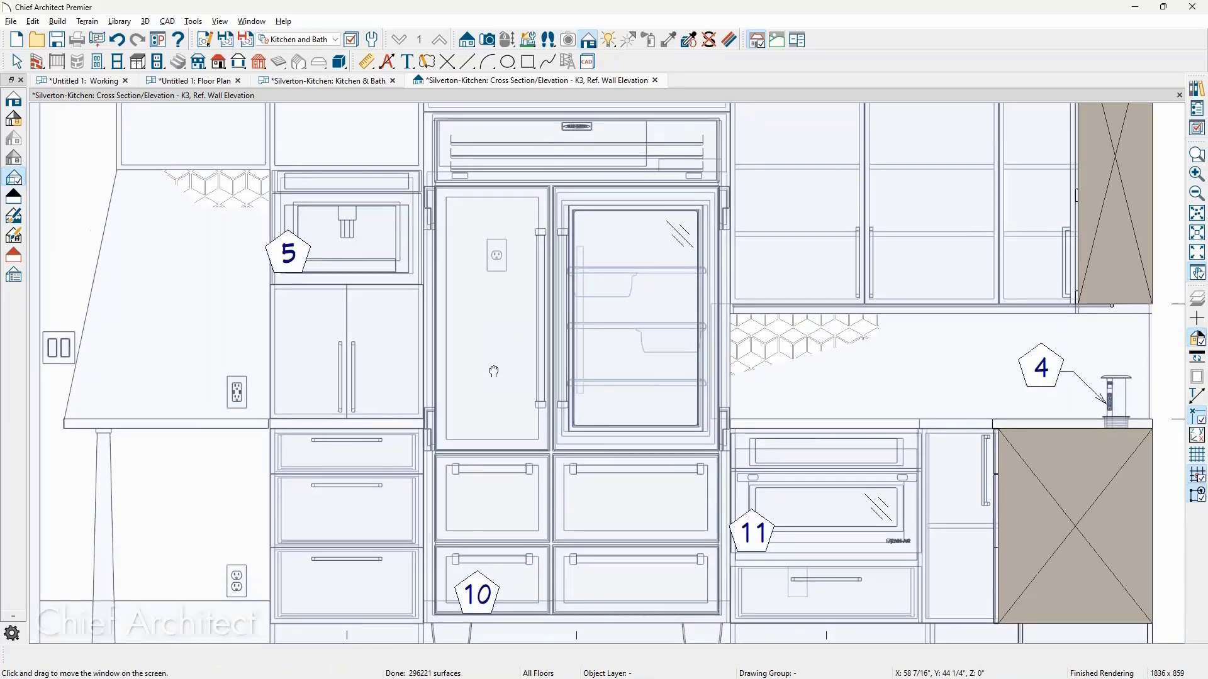
scroll(490, 202, "up", 2)
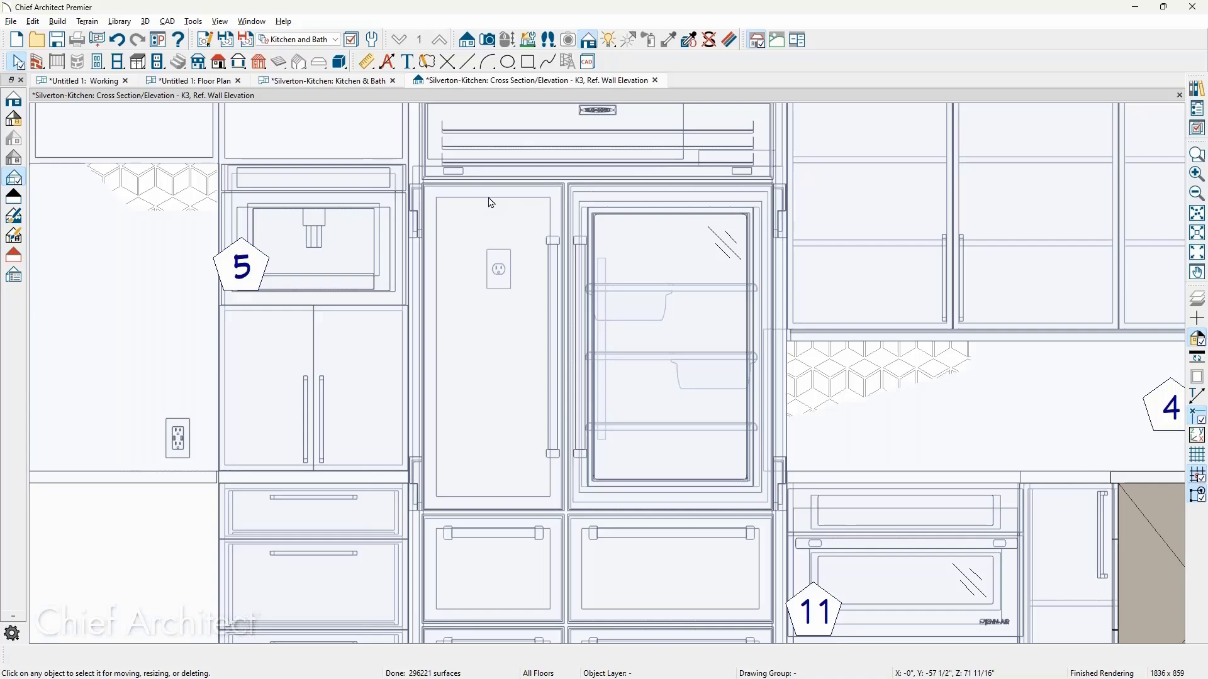
scroll(581, 338, "down", 4)
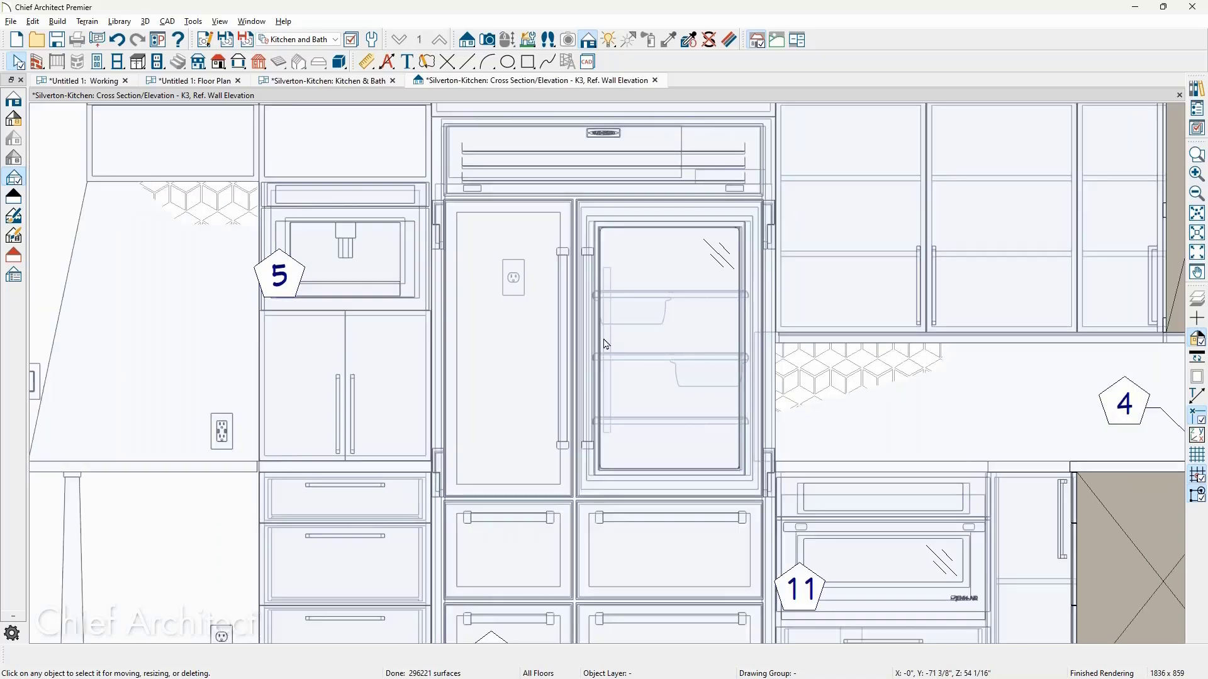
scroll(578, 338, "down", 2)
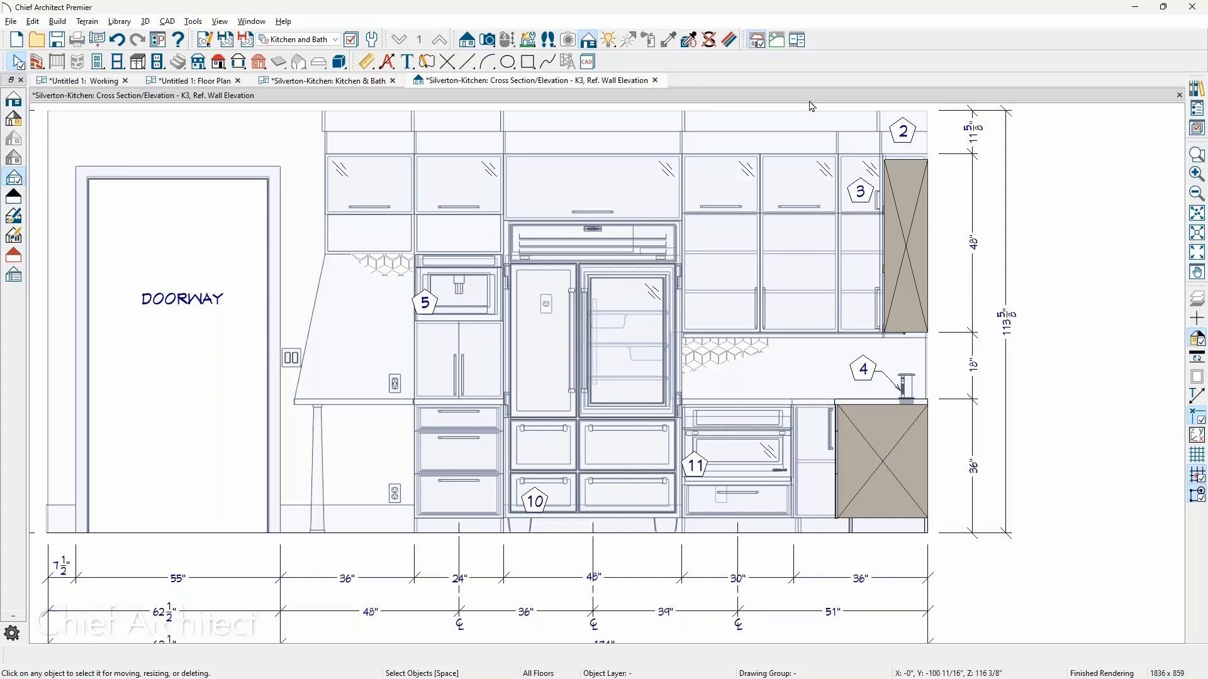
Step: Return the elevation to the Vector View rendering and draw a rectangular polyline about 28" in perimeter on the refrigerator's solid door
left_click(13, 118)
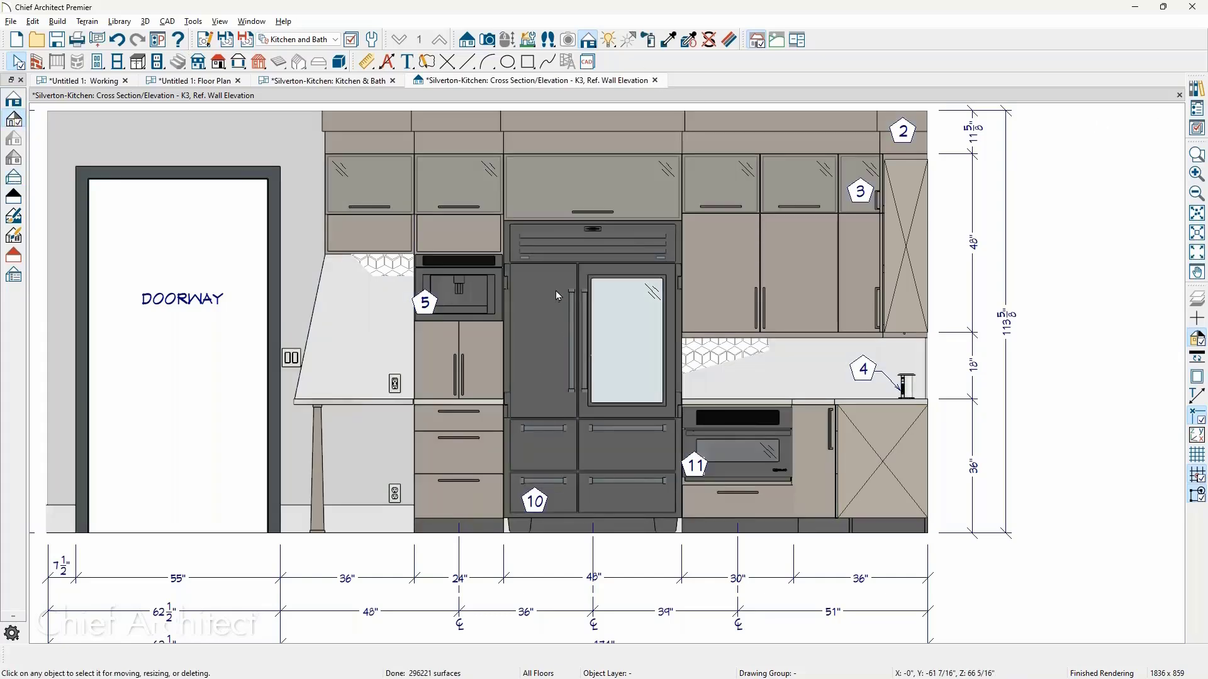
scroll(551, 307, "up", 1)
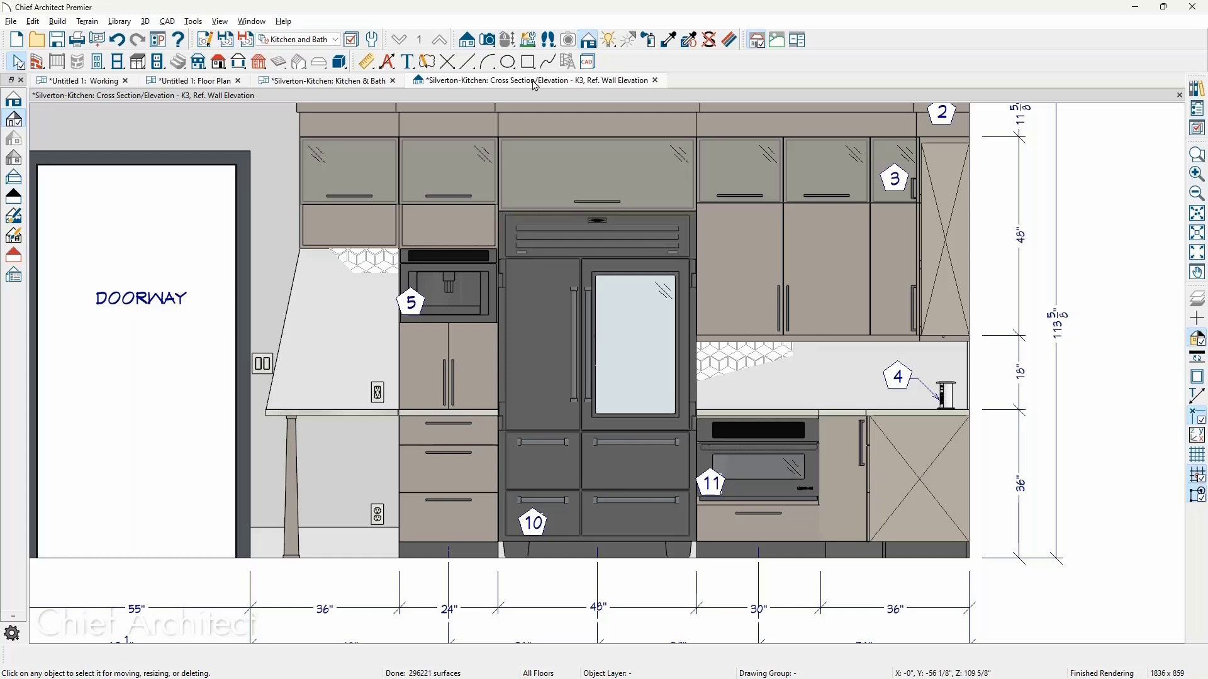
left_click(528, 61)
scroll(541, 277, "up", 2)
left_click_drag(519, 271, 560, 341)
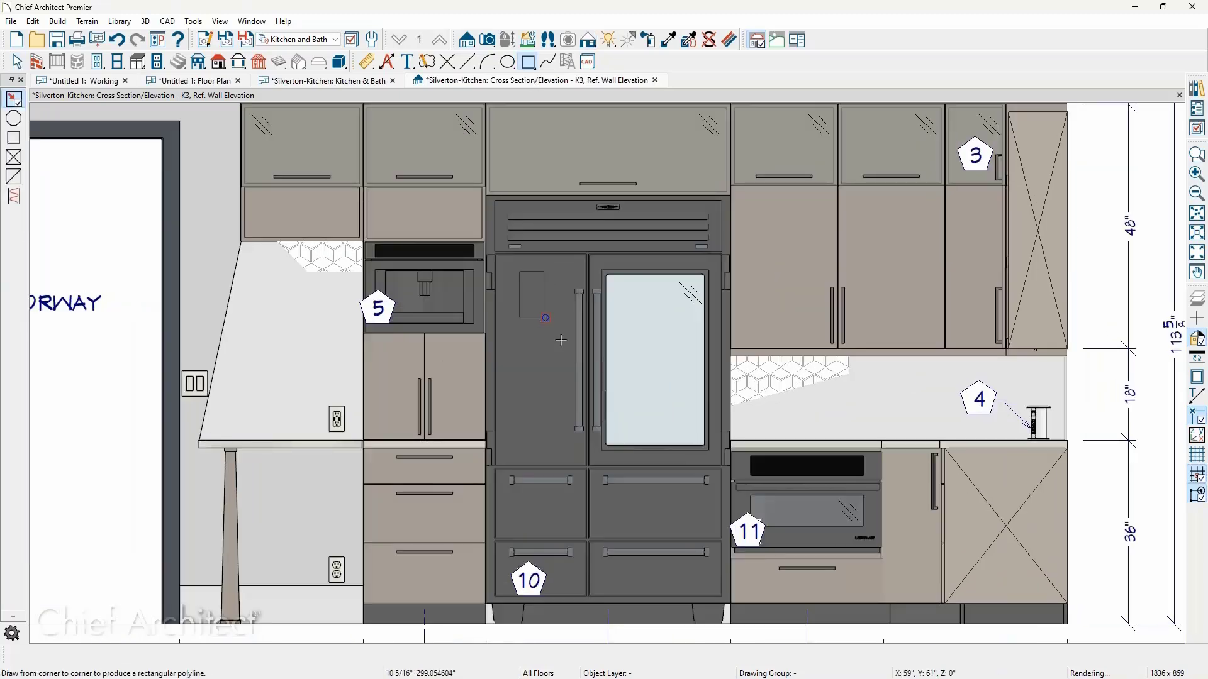
scroll(545, 296, "up", 5)
key("space")
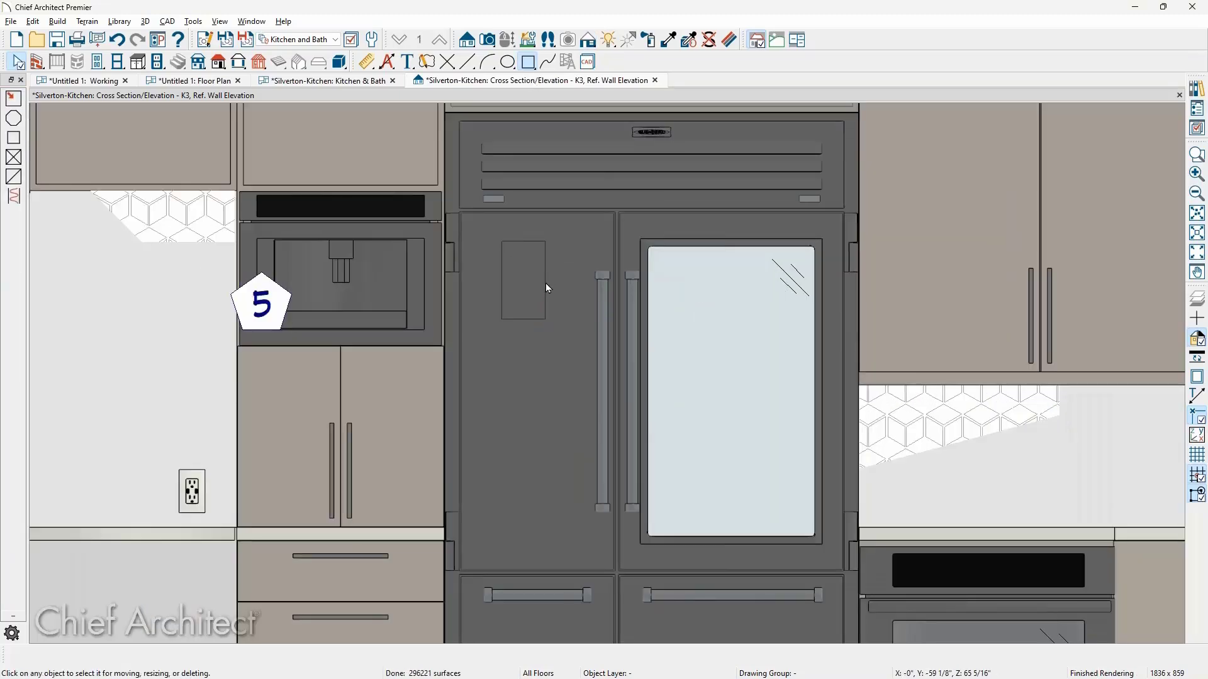
Step: Give the rectangle on the refrigerator door a Solid fill in a custom hot pink color
double_click(544, 288)
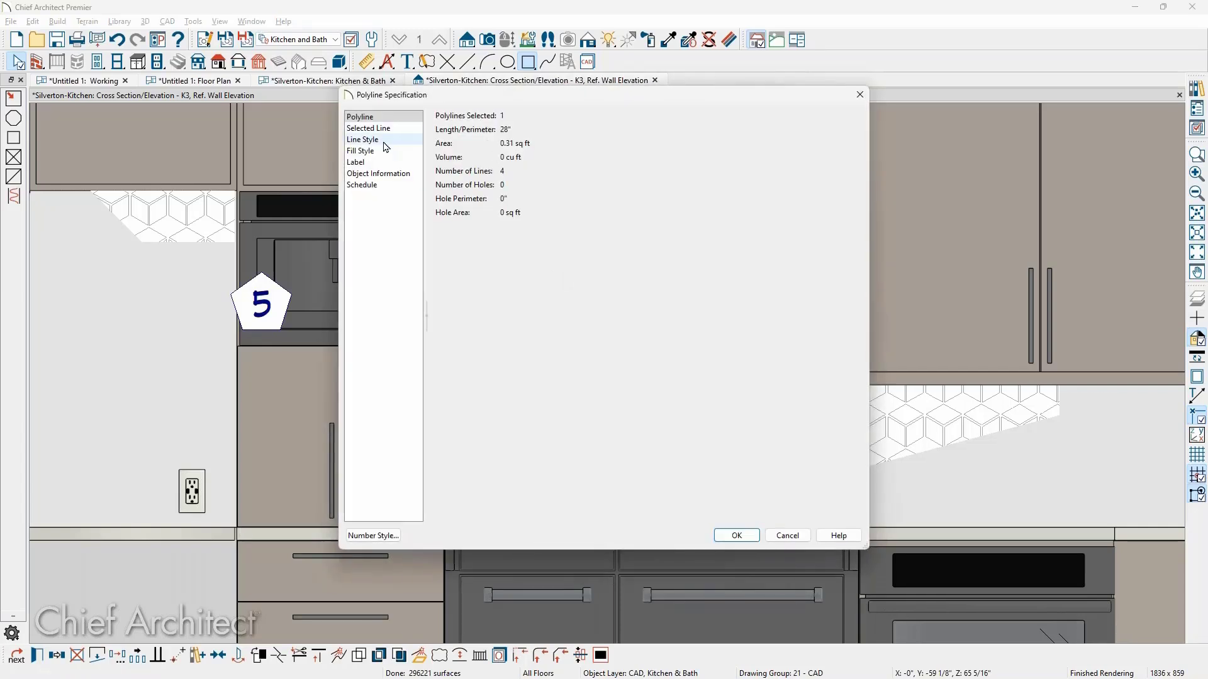
left_click(385, 141)
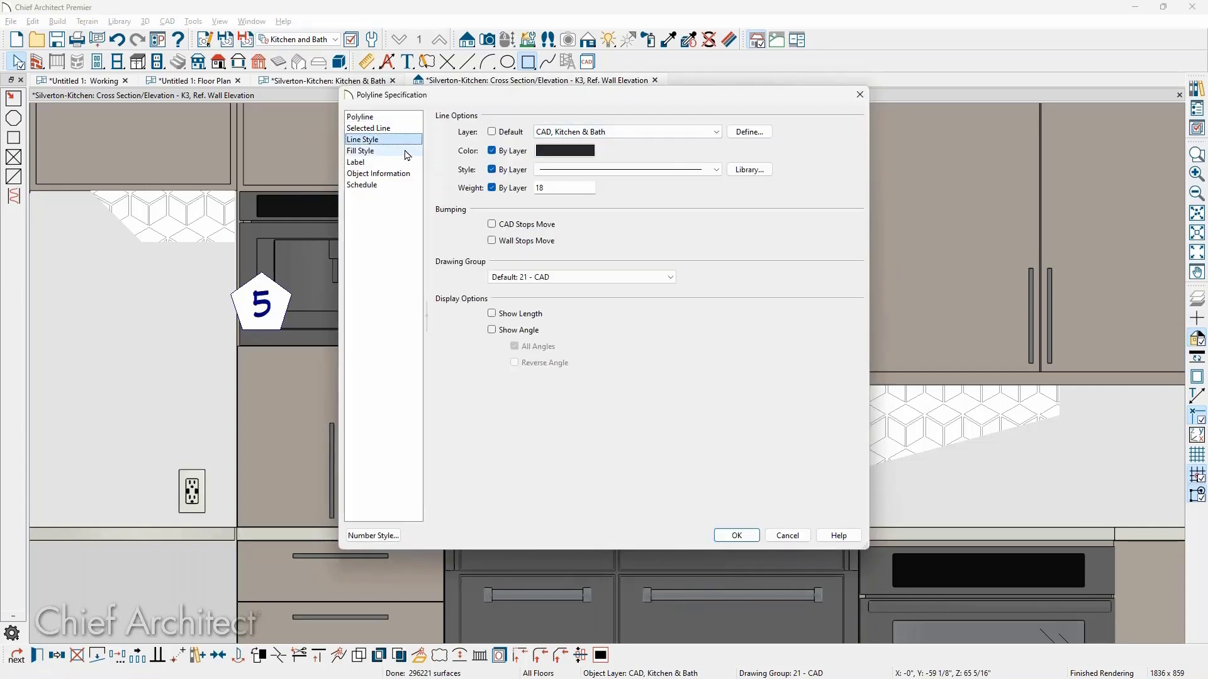
left_click(405, 152)
left_click(551, 131)
left_click(544, 155)
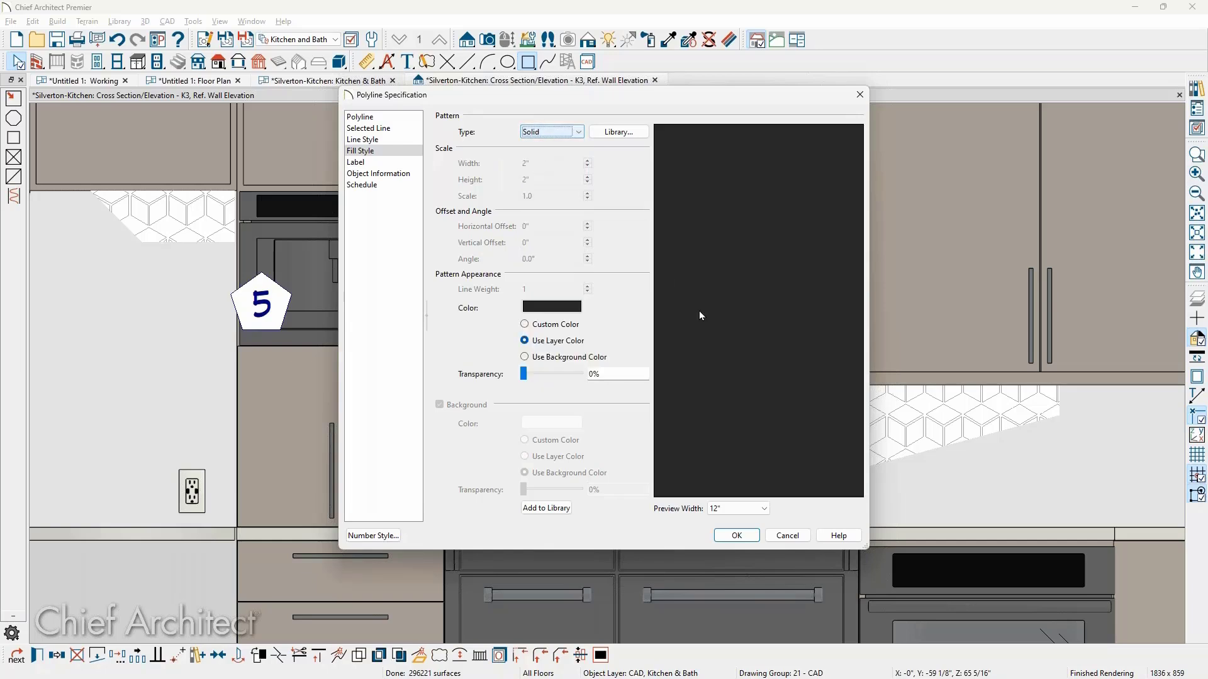
left_click(565, 308)
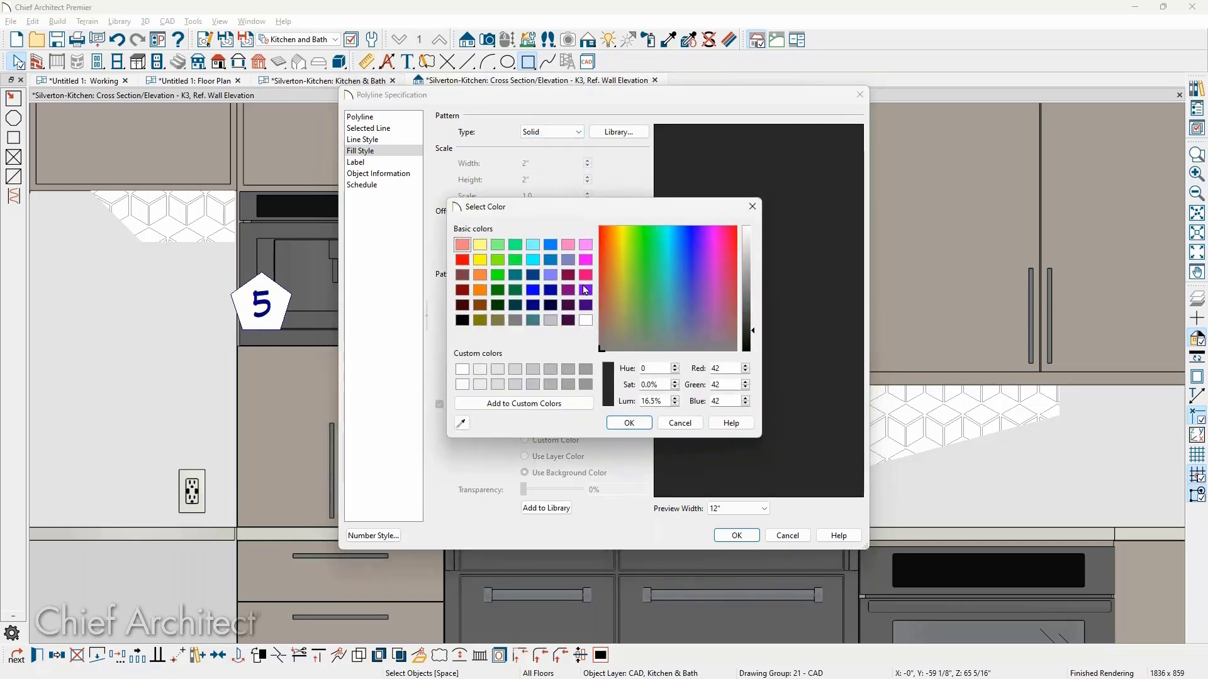
left_click(585, 277)
left_click(629, 422)
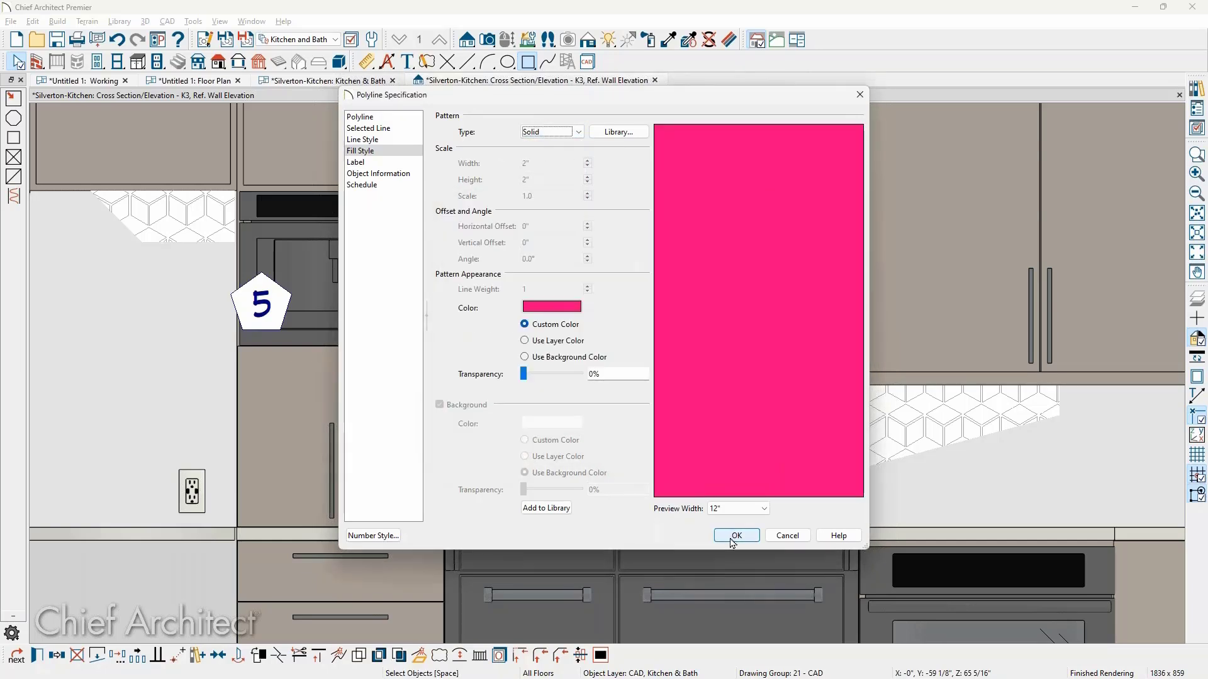
left_click(734, 536)
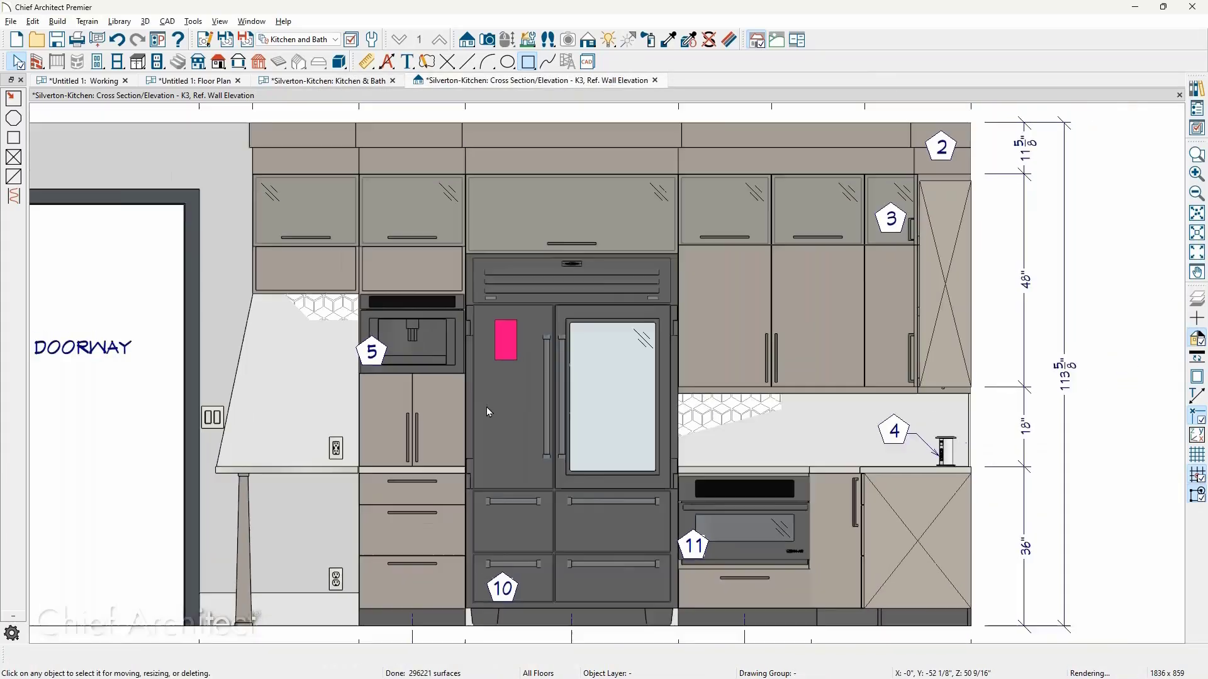
scroll(485, 407, "down", 1)
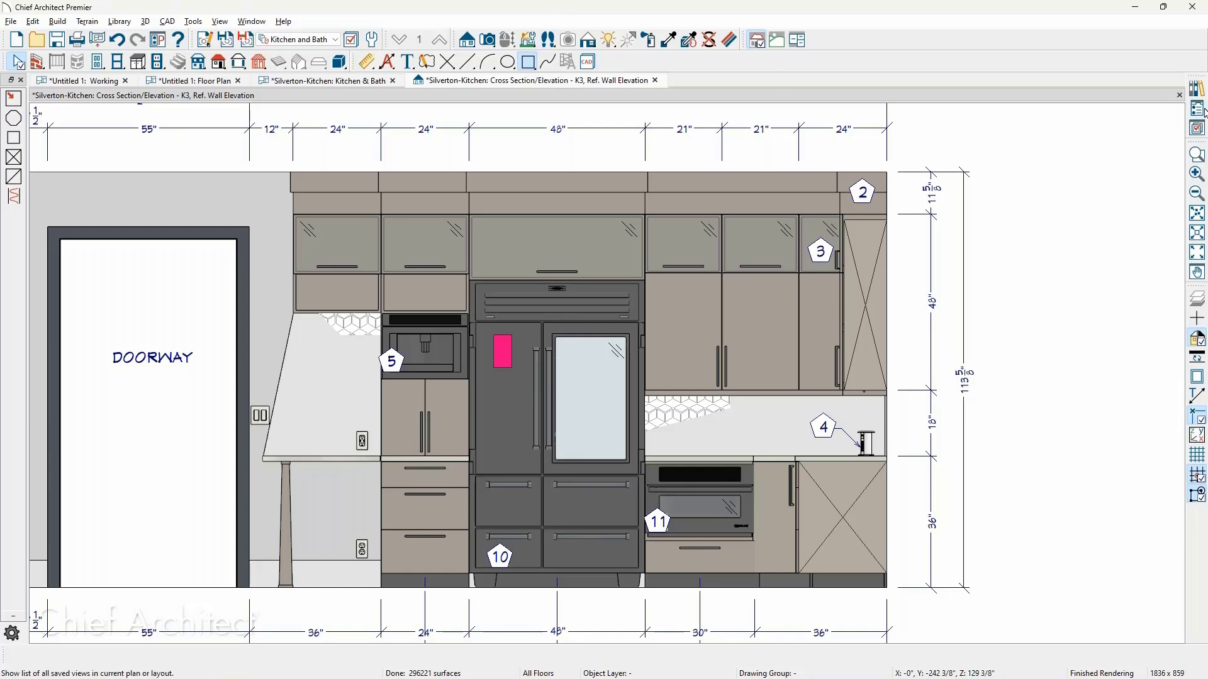
Step: Turn off the color display of the elevation and select the filled rectangle on the refrigerator door
left_click(1197, 340)
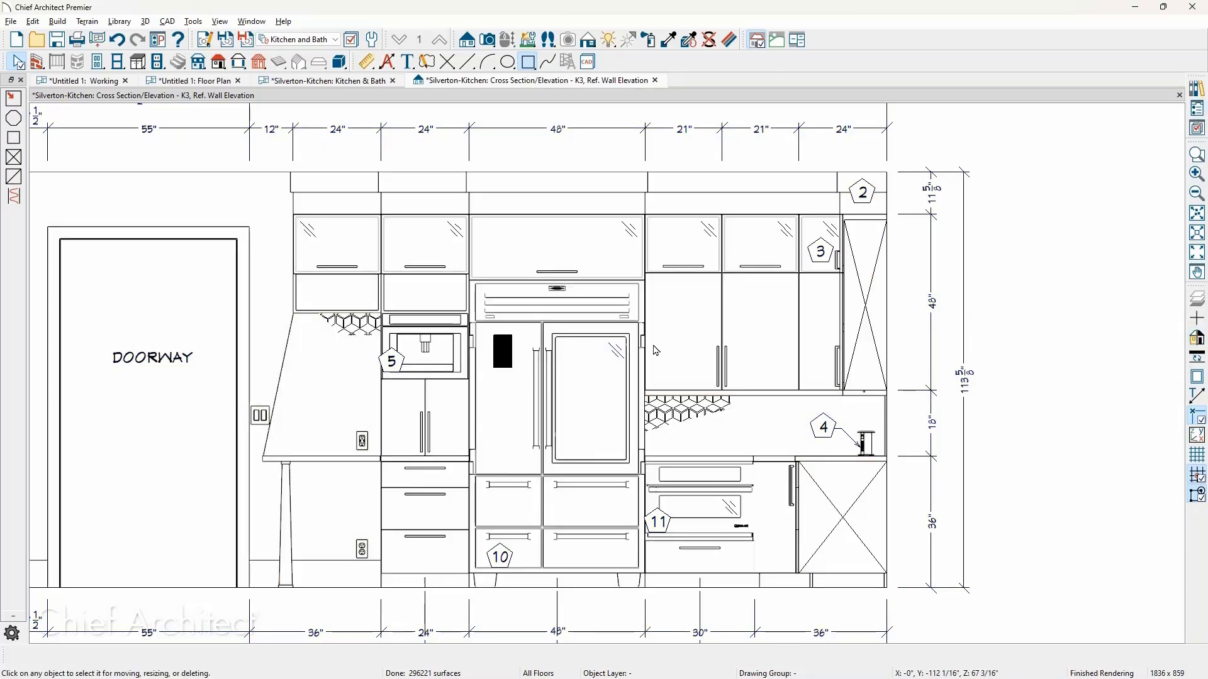
scroll(480, 372, "up", 1)
left_click(507, 348)
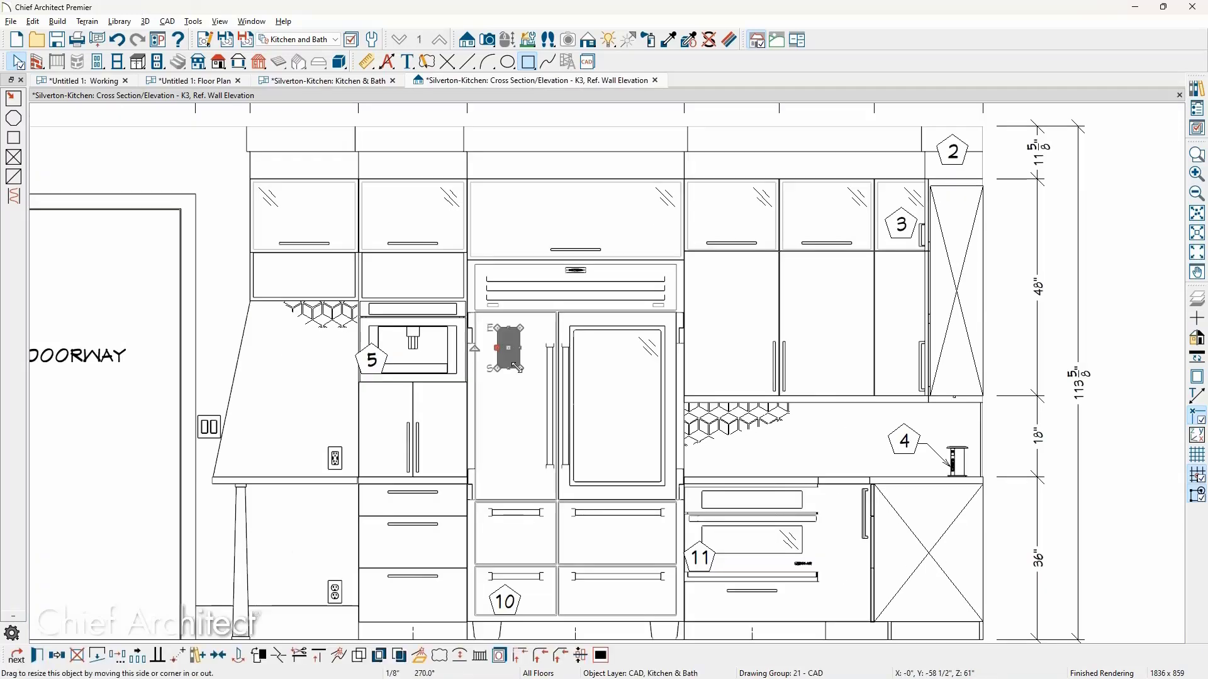
scroll(516, 372, "up", 3)
scroll(514, 374, "down", 2)
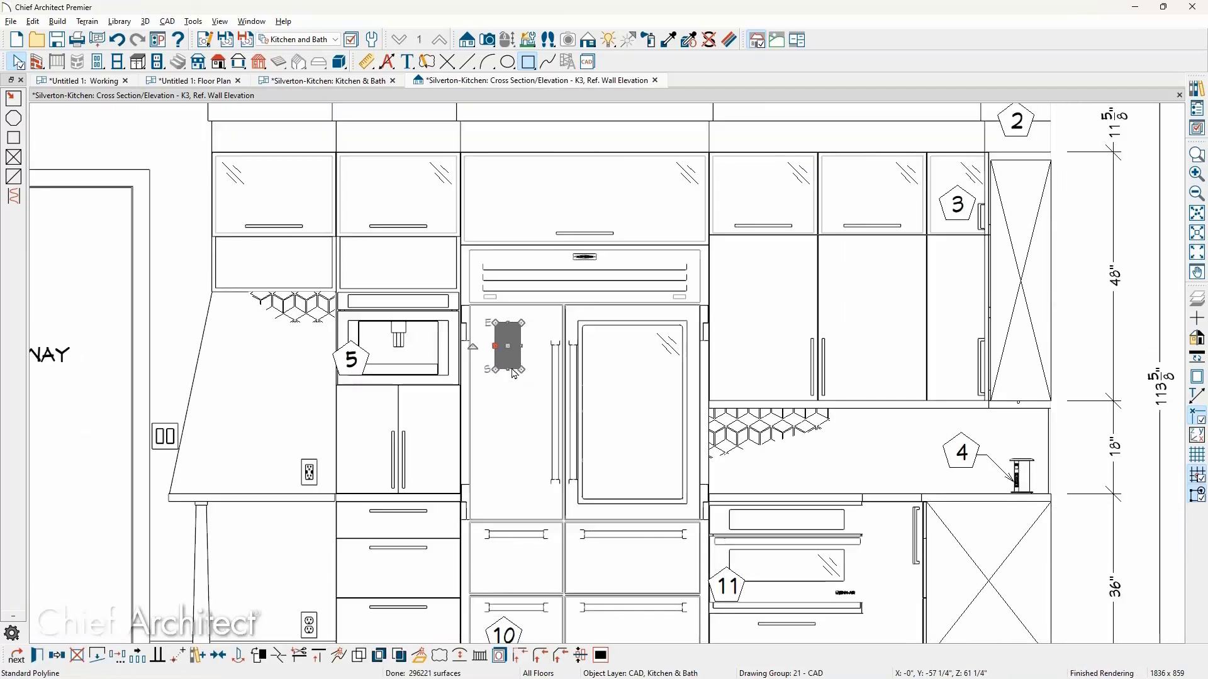
Step: Deselect the filled rectangle and examine how its fill displays on the refrigerator door in the uncolored elevation
key("Escape")
scroll(534, 390, "down", 1)
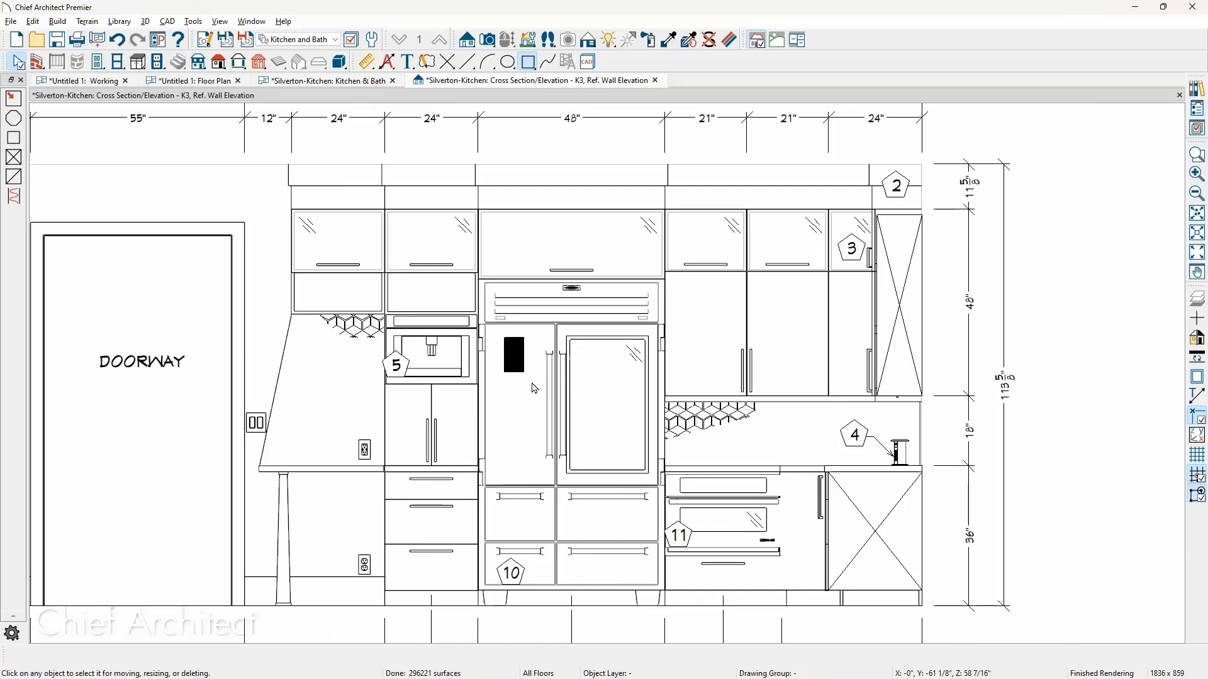
scroll(534, 388, "down", 1)
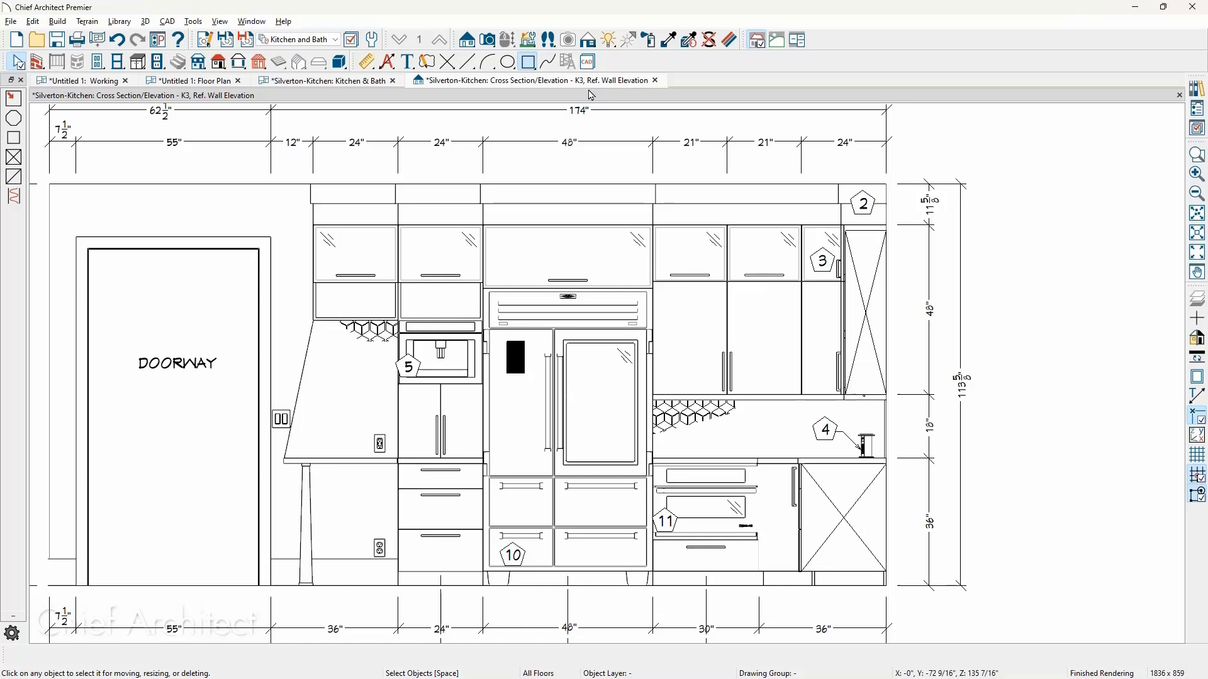
scroll(532, 368, "up", 2)
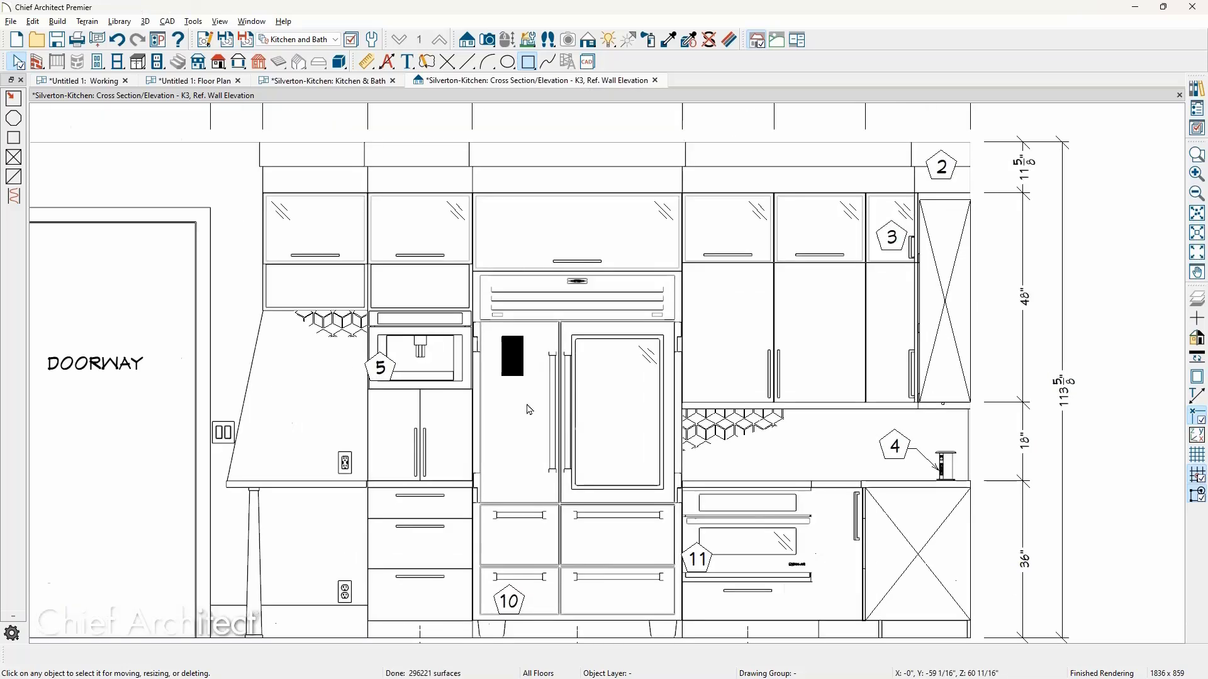
scroll(539, 398, "down", 1)
scroll(539, 398, "down", 1)
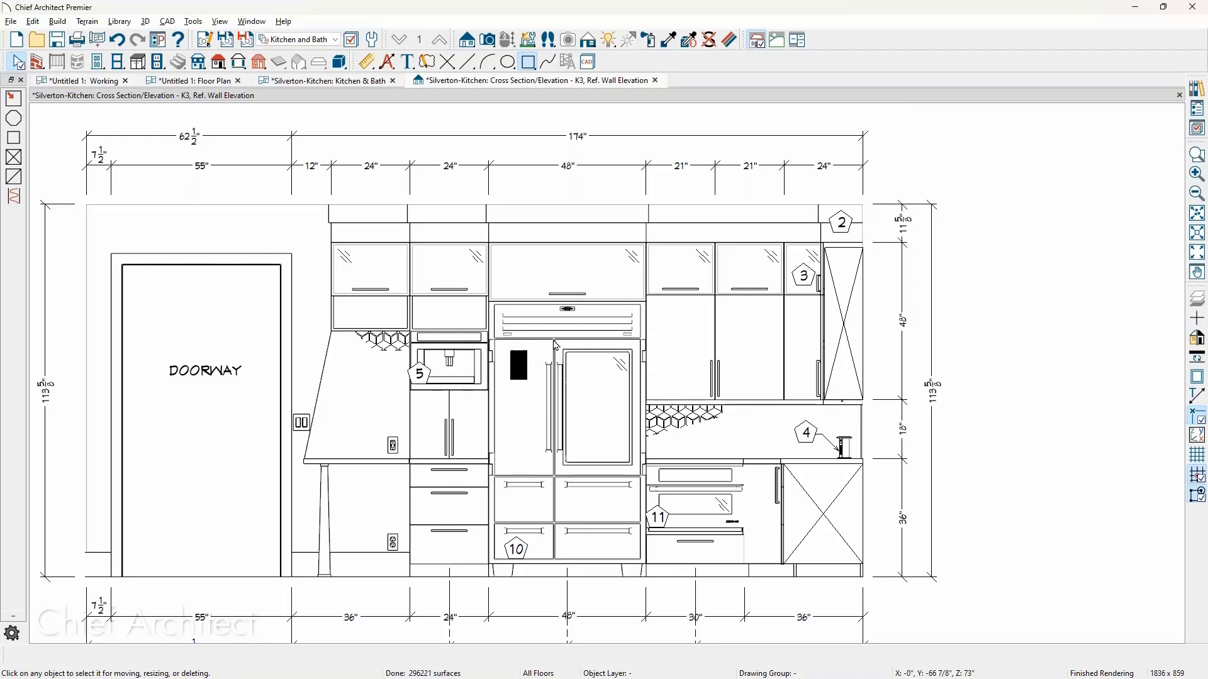
scroll(414, 403, "up", 1)
scroll(414, 402, "up", 3)
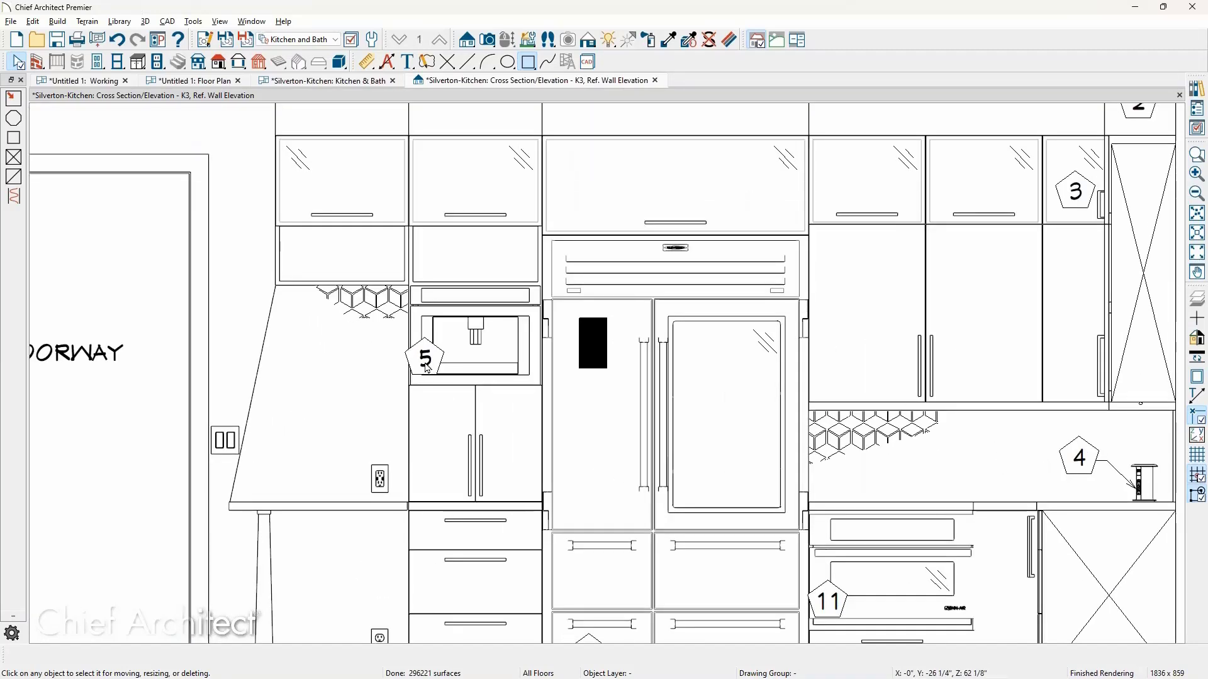
Step: Place a copy of the callout 5 marker from the coffee machine near the top of the refrigerator's solid door
left_click(426, 366)
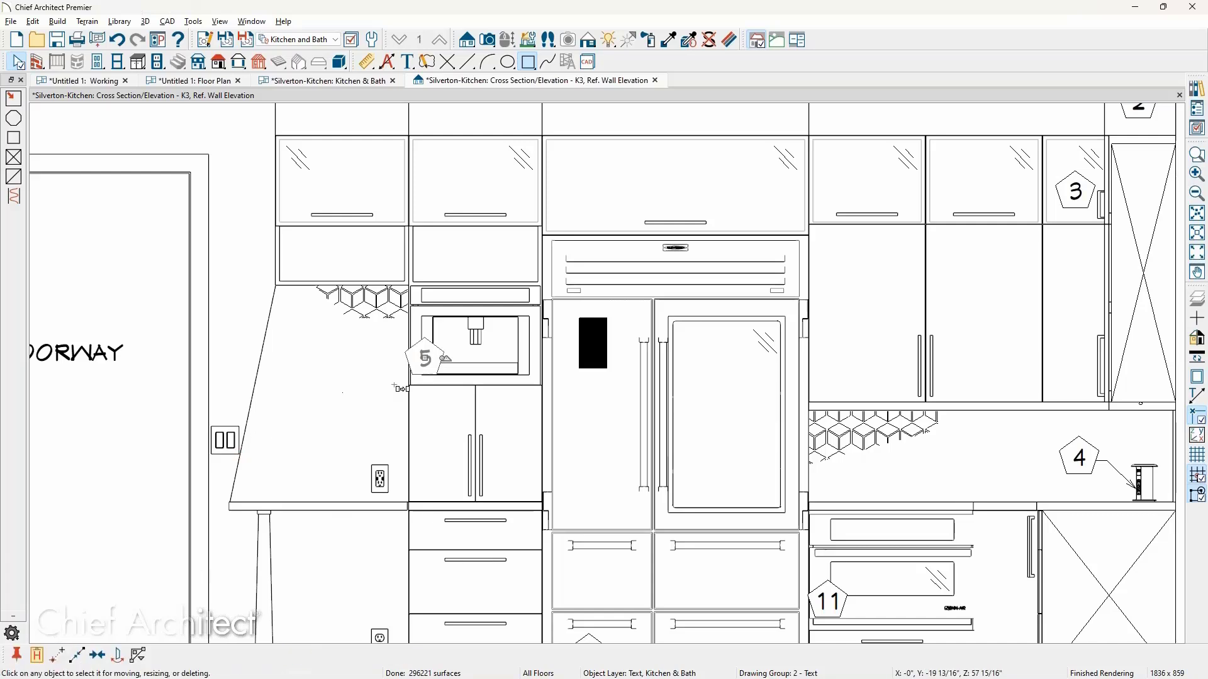
left_click_drag(425, 357, 612, 291)
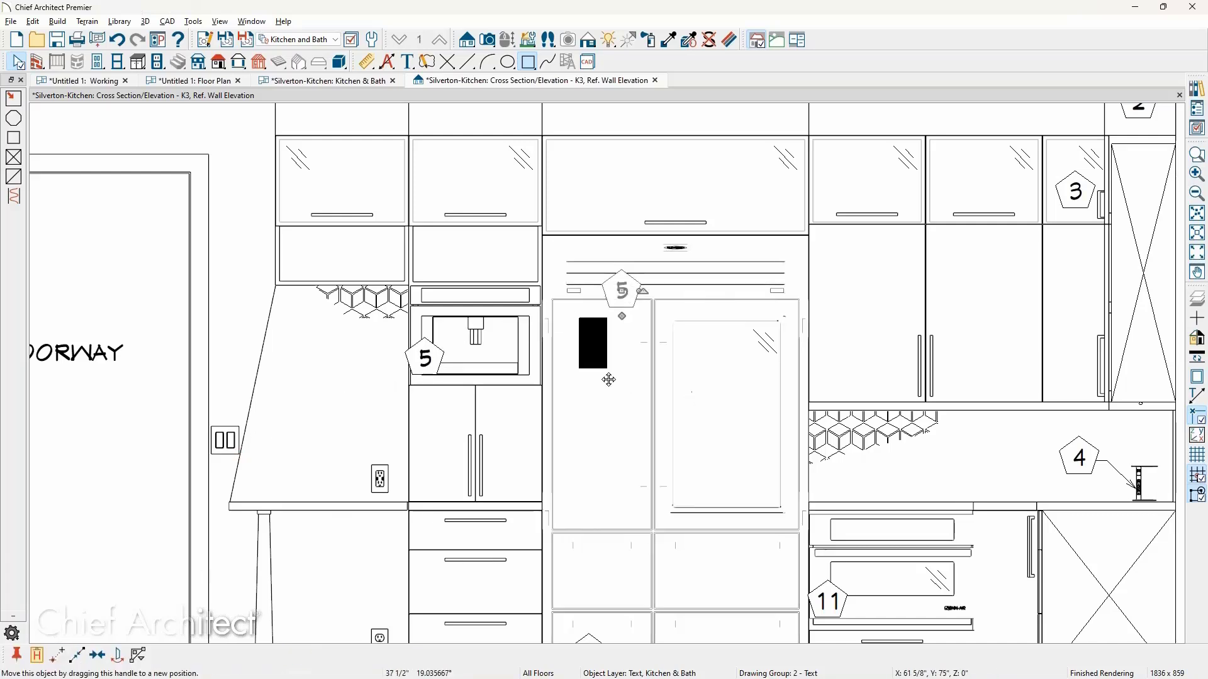
key("Escape")
scroll(598, 385, "down", 4)
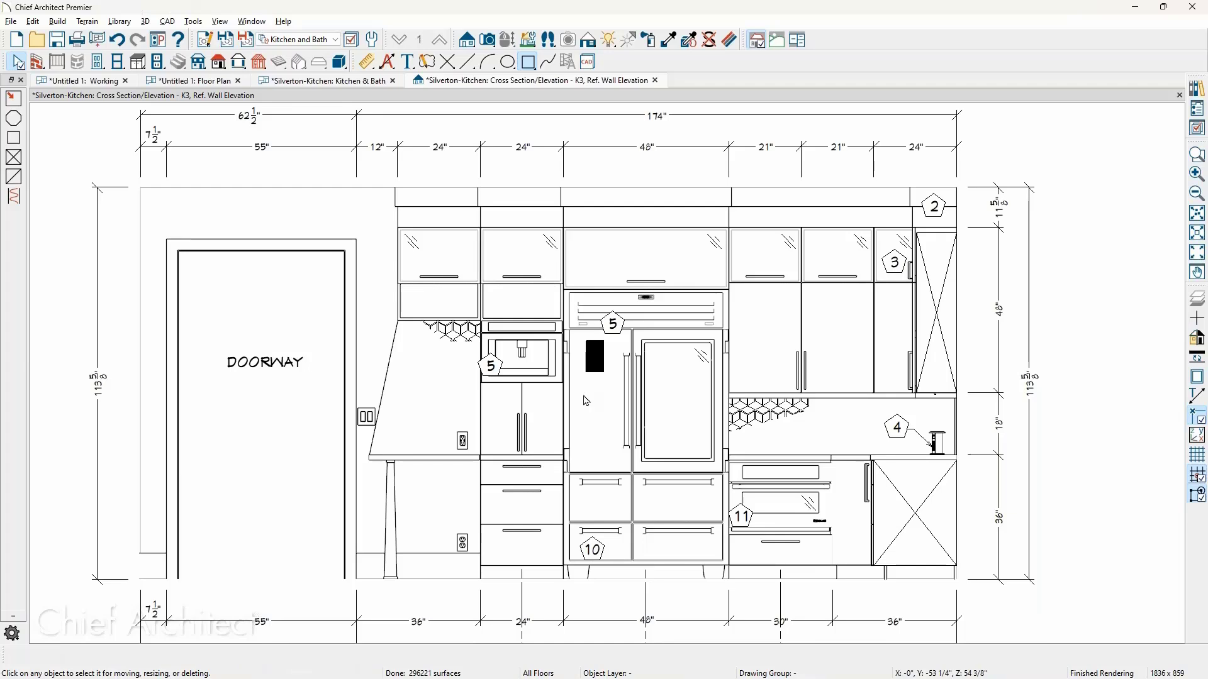
scroll(585, 401, "down", 2)
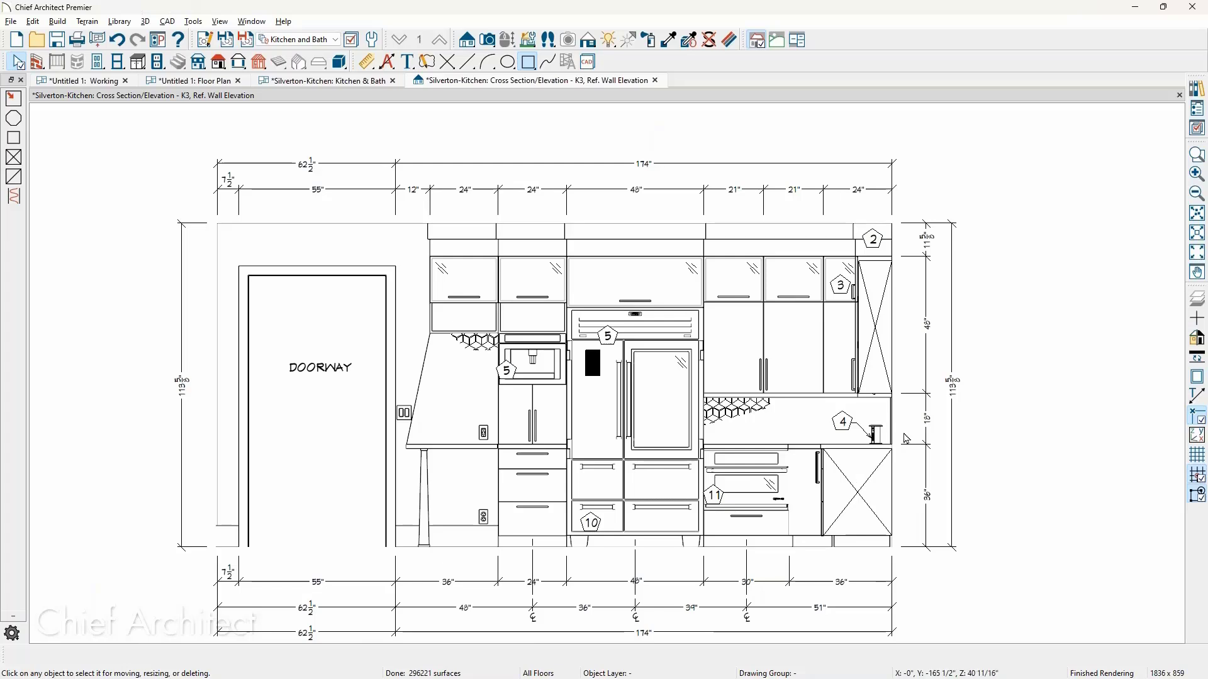
scroll(903, 433, "up", 4)
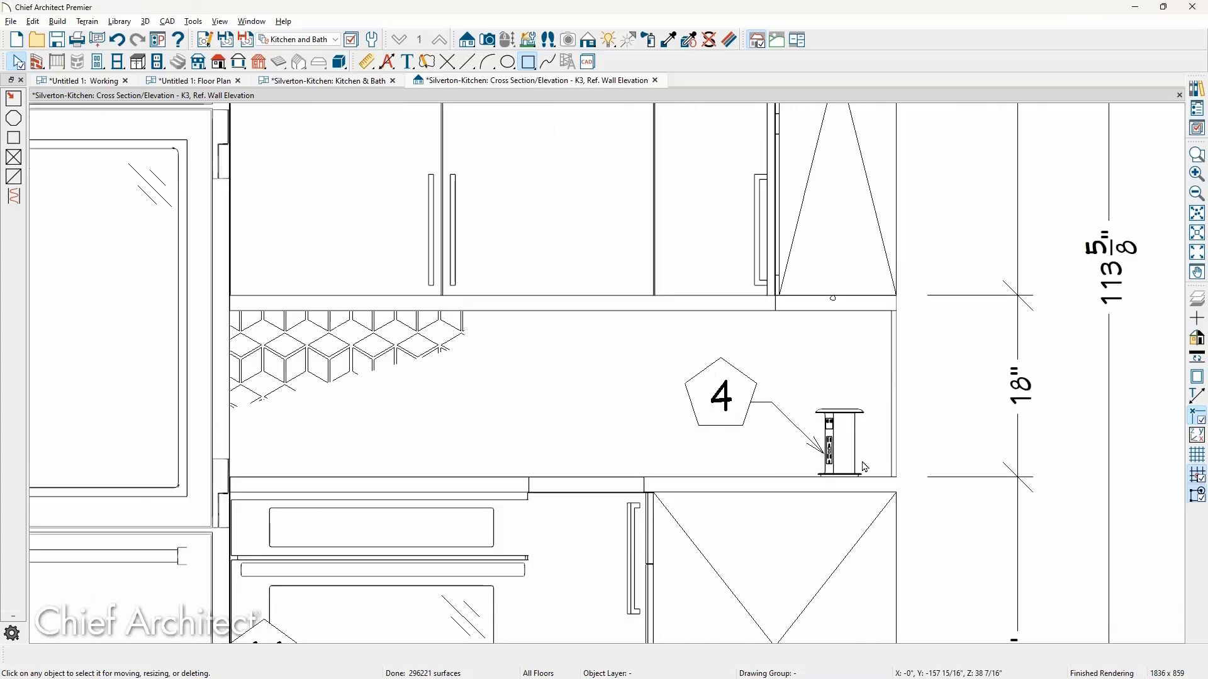
scroll(866, 467, "down", 1)
scroll(865, 467, "down", 4)
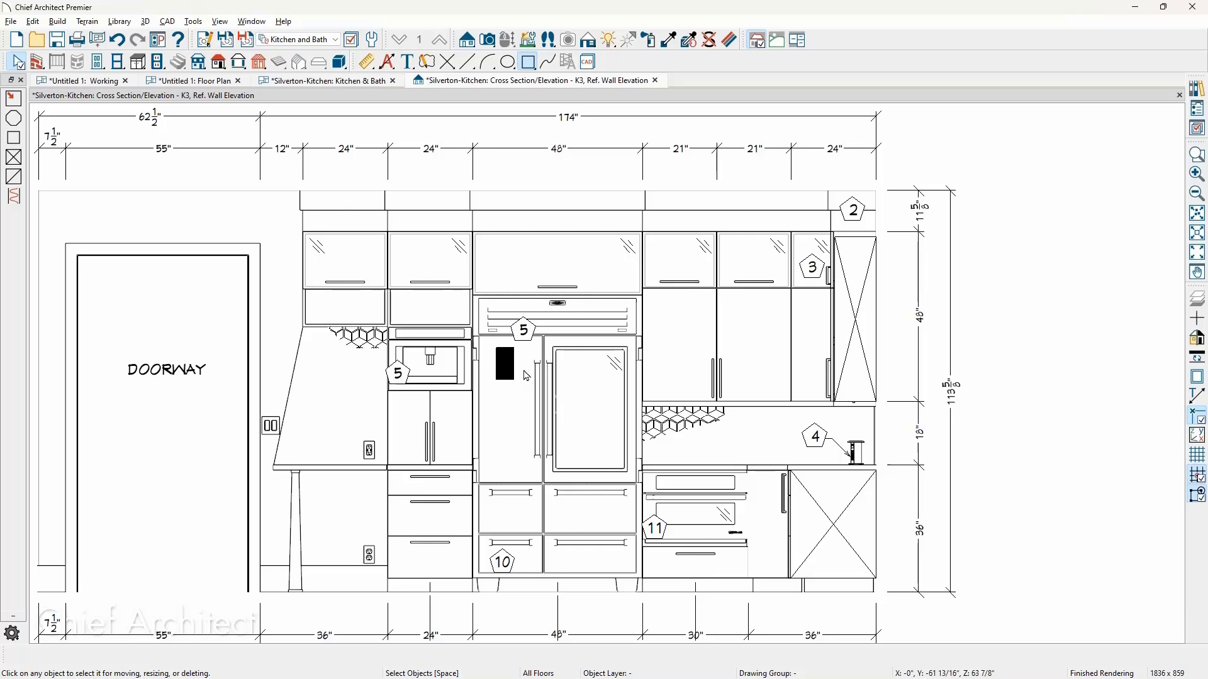
Step: Switch the Silverton-Kitchen plan from Kitchen & Bath to the Electrical plan view and return to the K3 refrigerator wall elevation
left_click(368, 85)
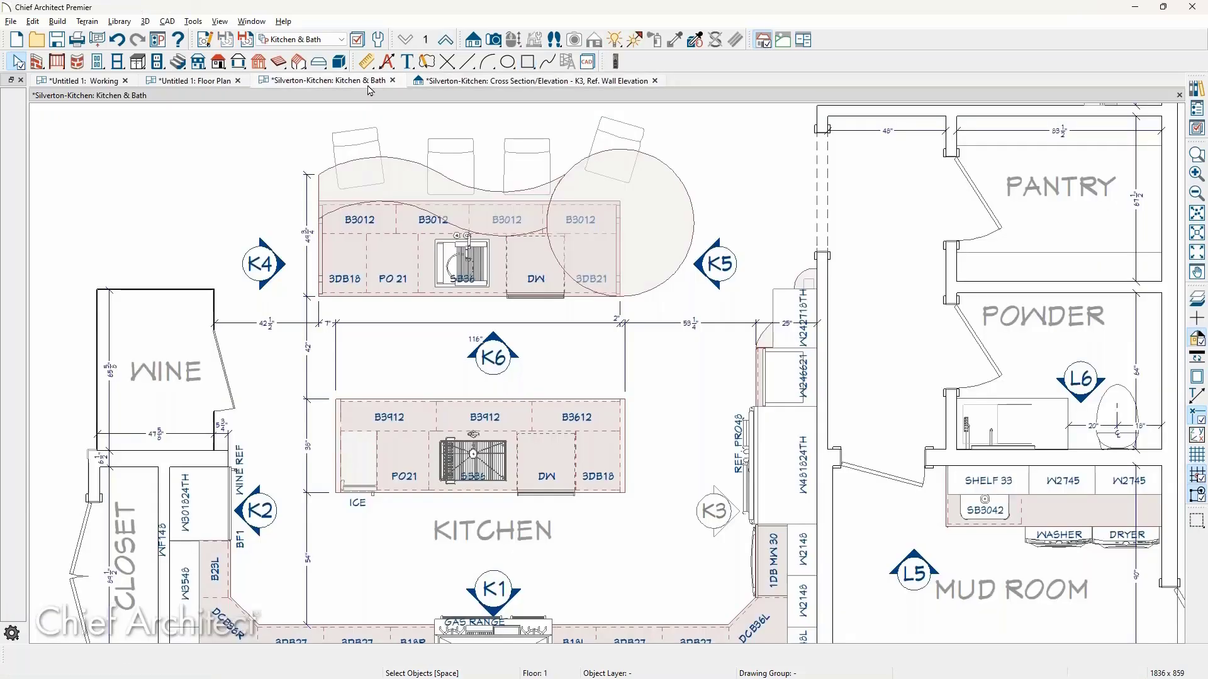
left_click(302, 39)
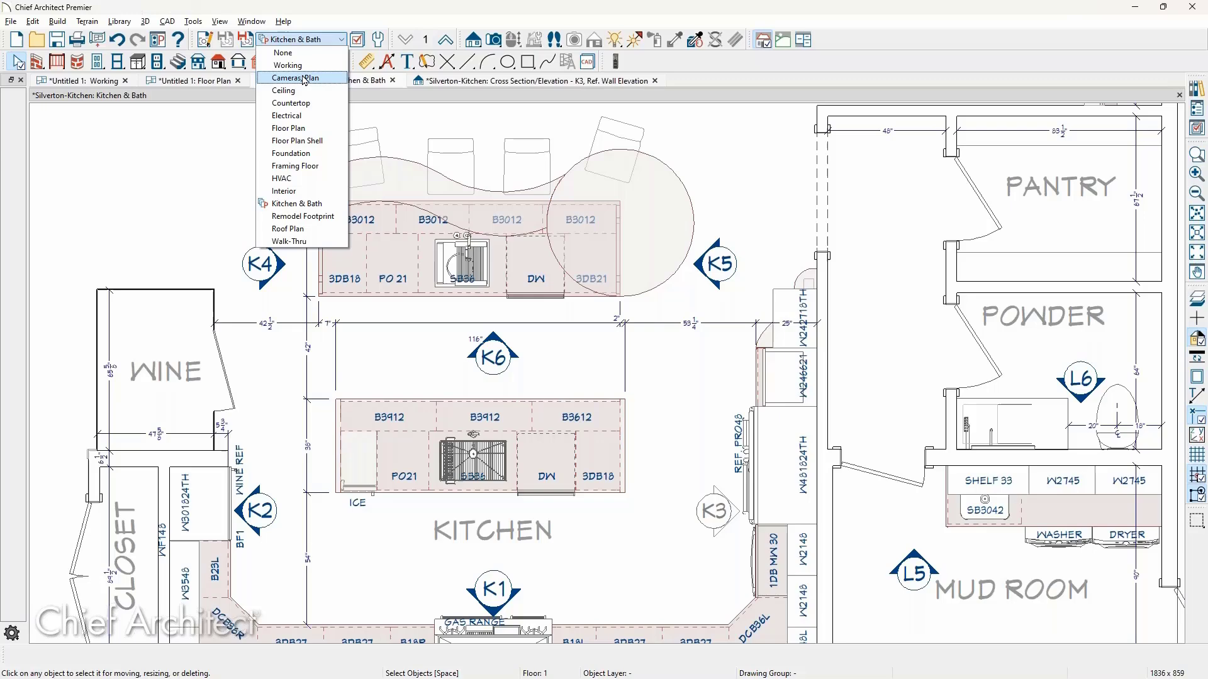
left_click(310, 118)
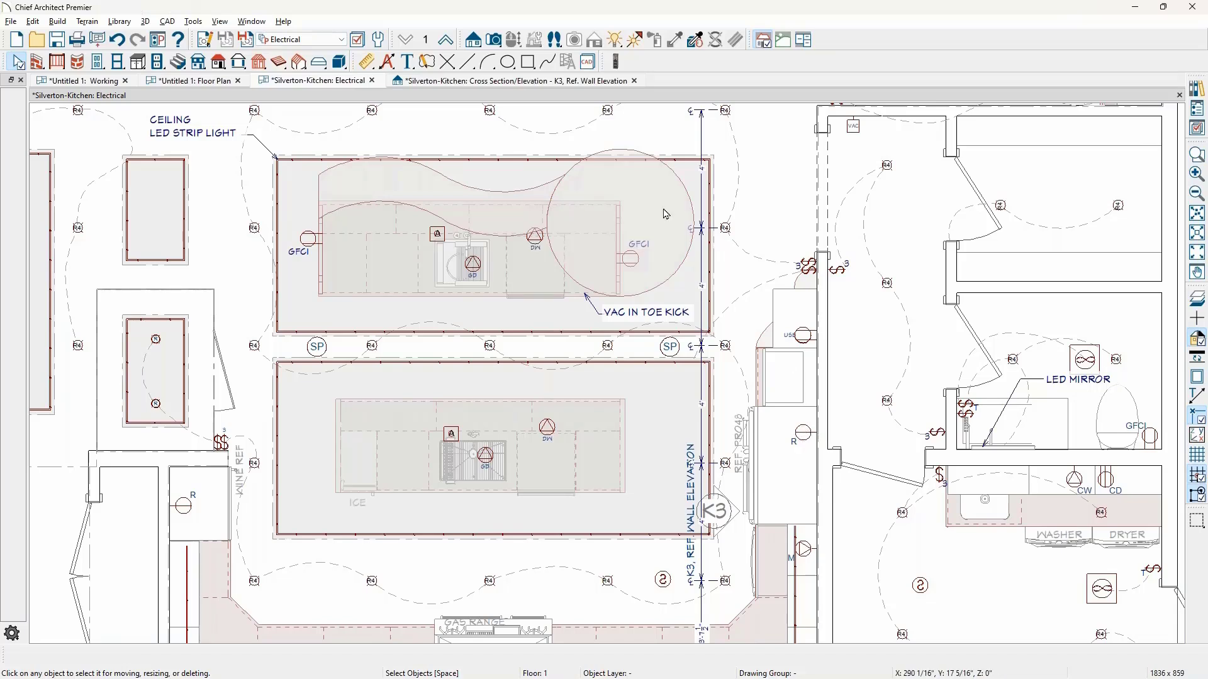
left_click(558, 82)
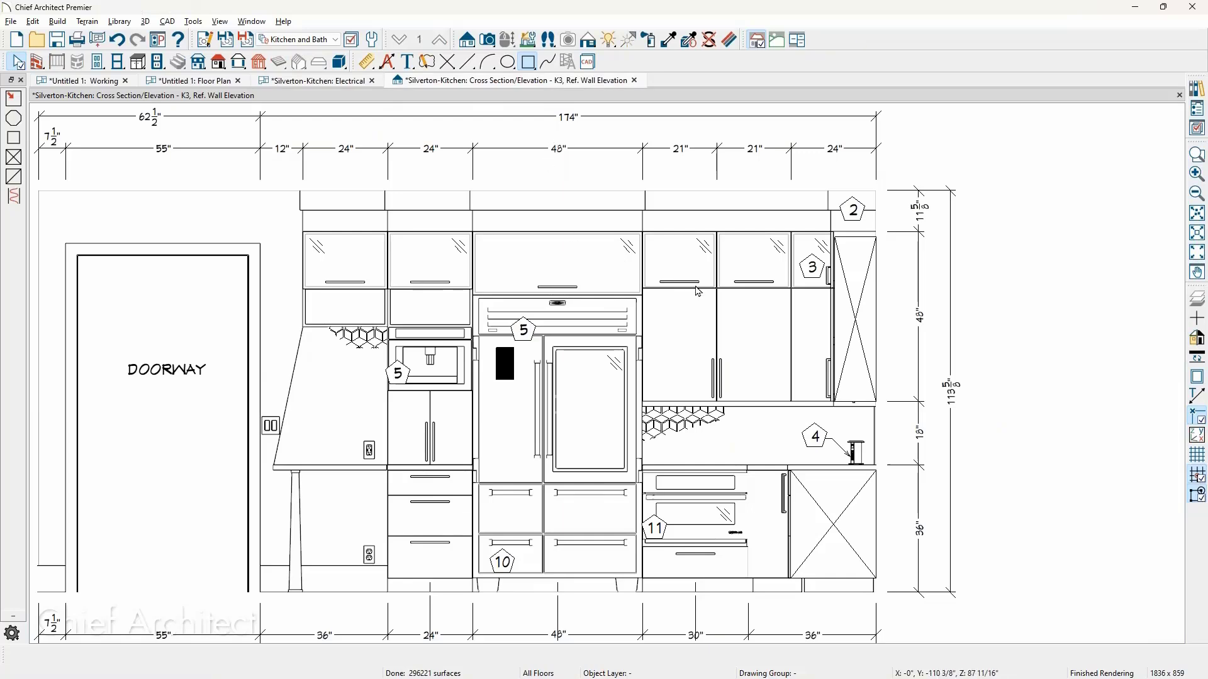
scroll(752, 307, "down", 2)
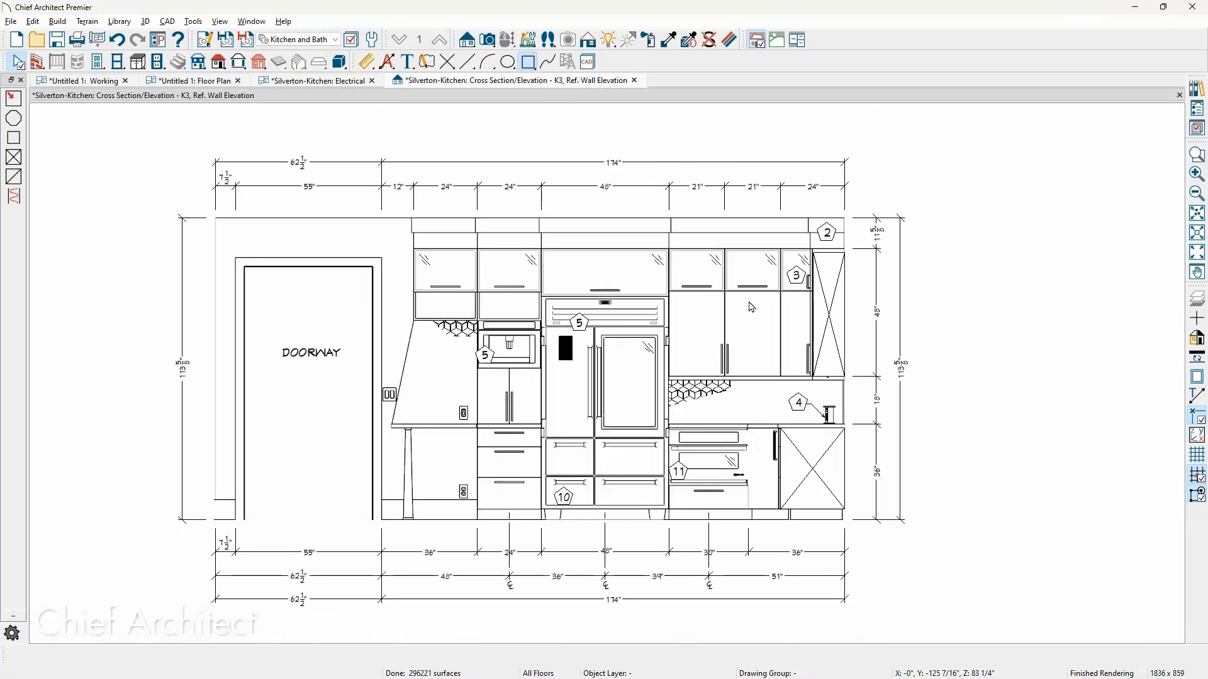
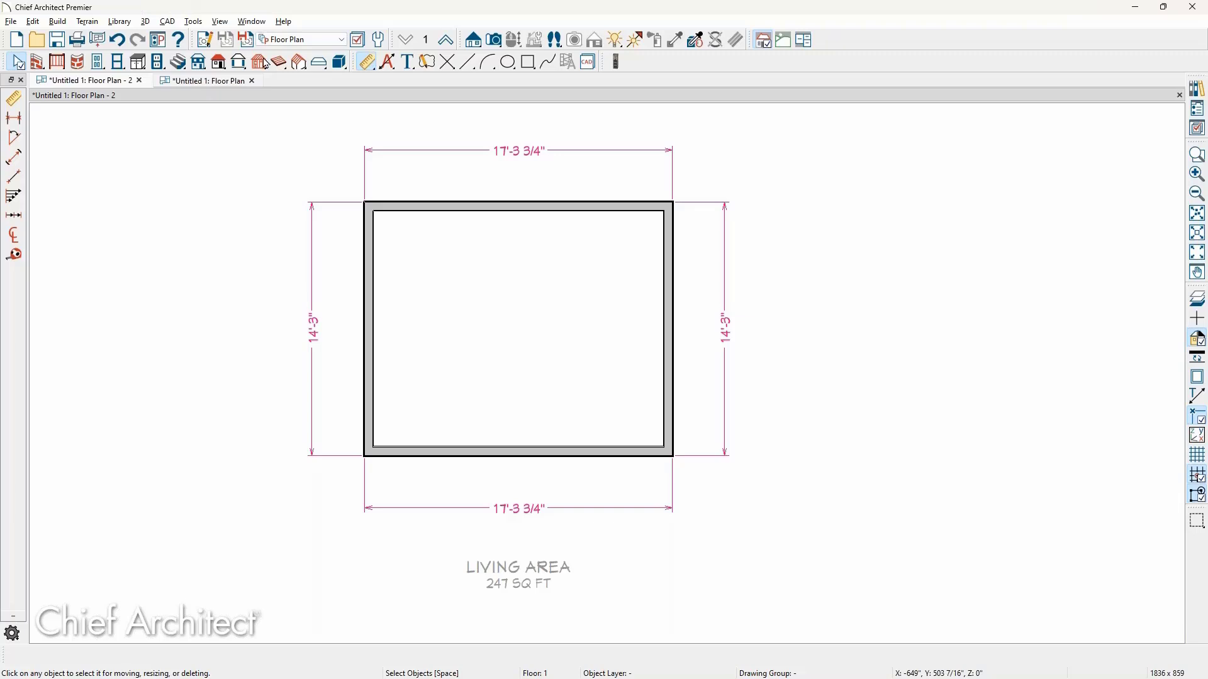
Step: Draw exterior walls for a room about 10'-1" by 8'-2" attached to the left-hand wall of the existing room
key("w")
scroll(170, 248, "up", 2)
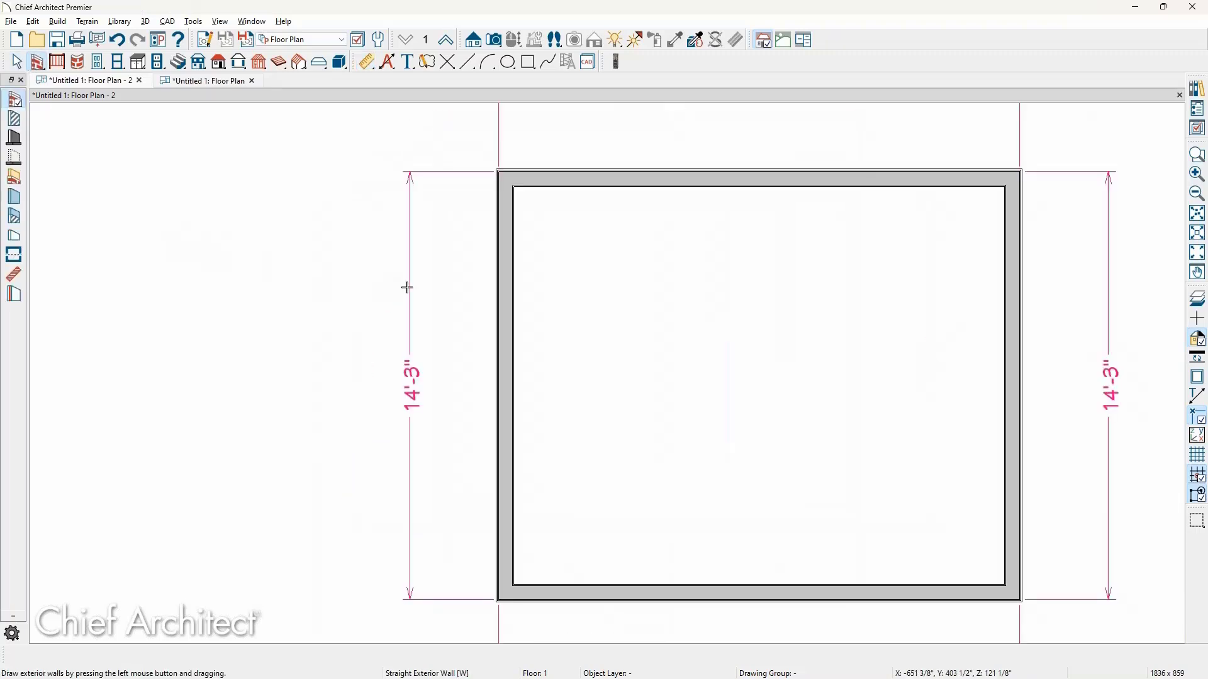
left_click_drag(497, 263, 208, 489)
left_click_drag(208, 489, 497, 501)
key("space")
scroll(485, 443, "down", 2)
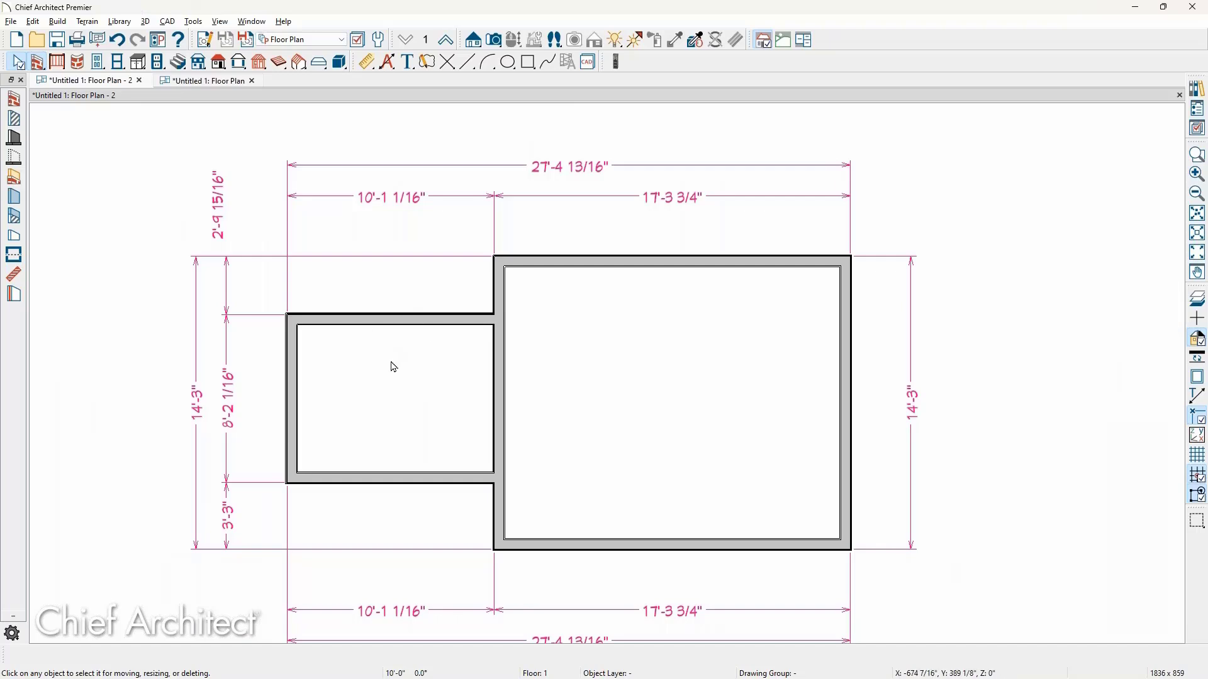
Step: Break the wall shared by the two rooms at both junctions with the smaller room's walls
left_click(497, 381)
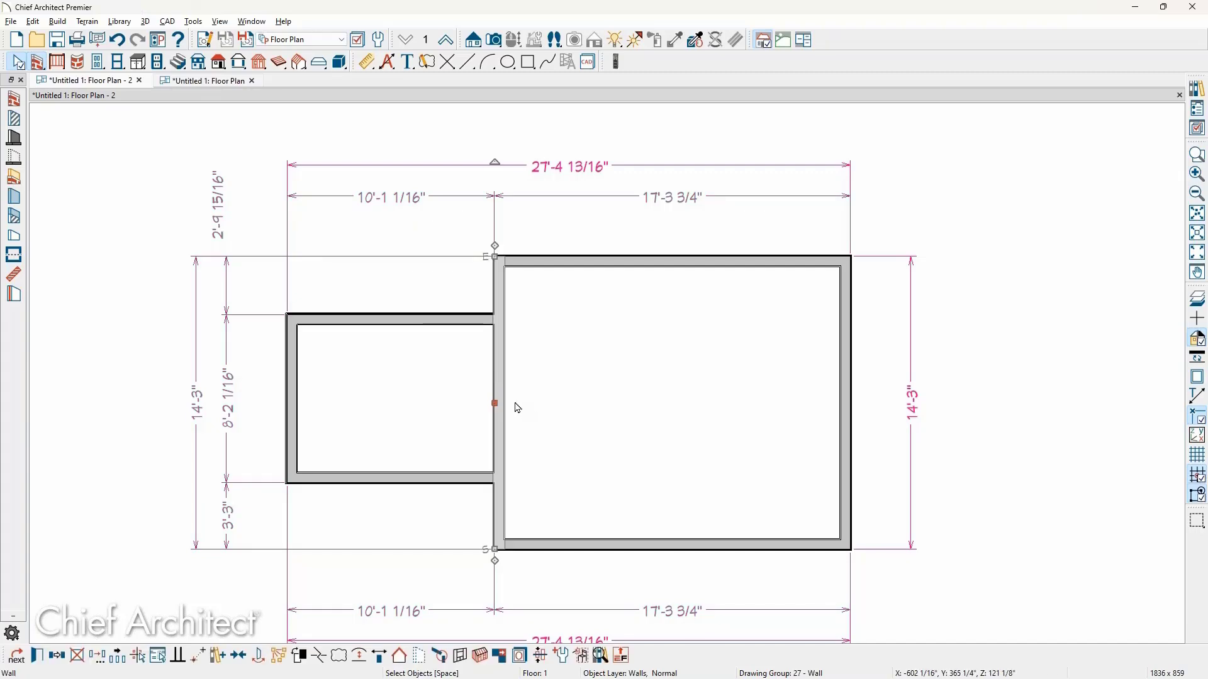
key("Escape")
scroll(483, 418, "up", 2)
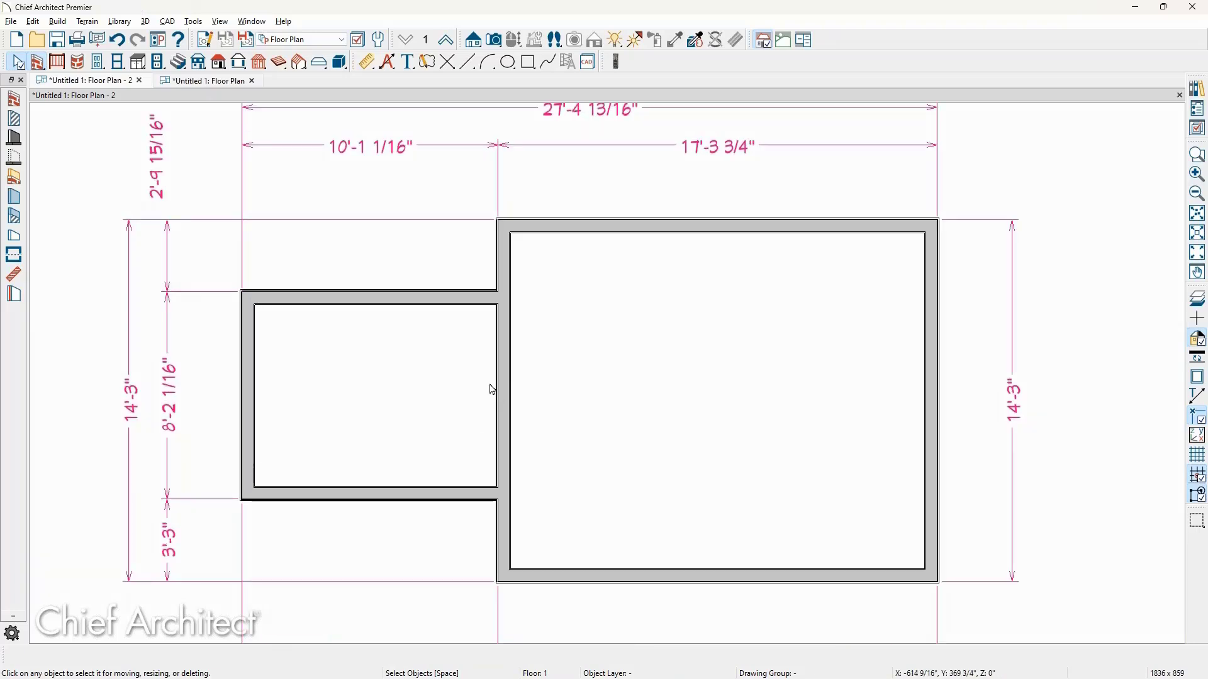
left_click(504, 420)
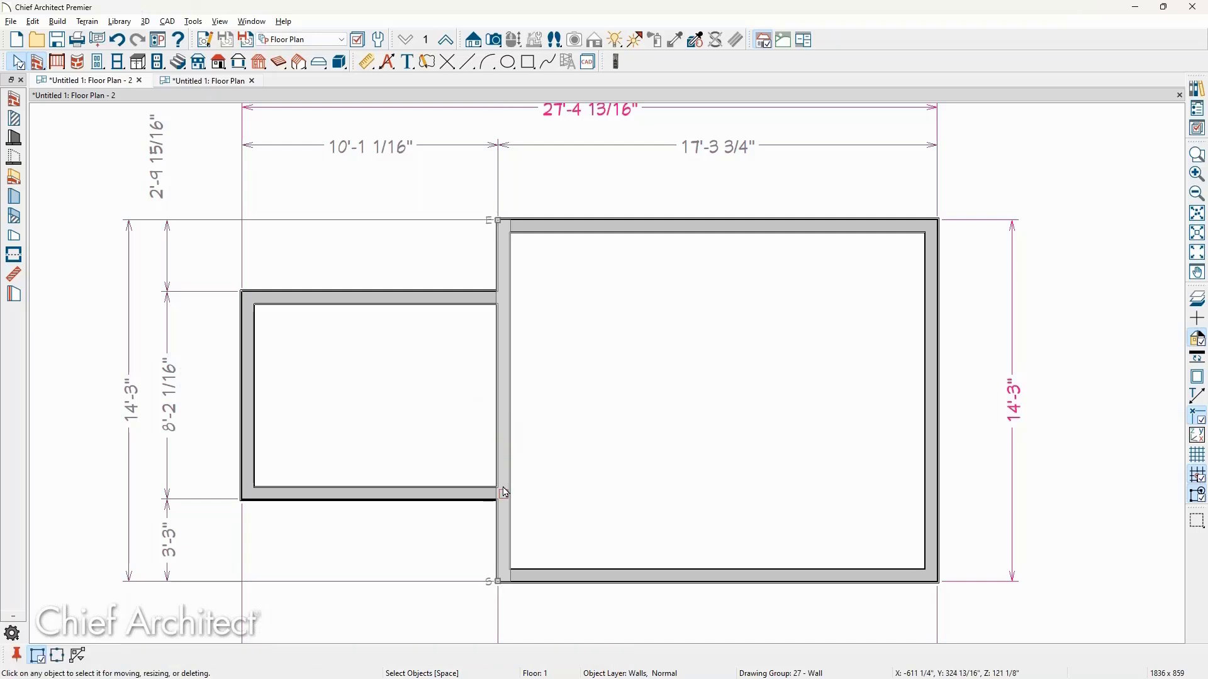
key("3")
key("3")
left_click(507, 369)
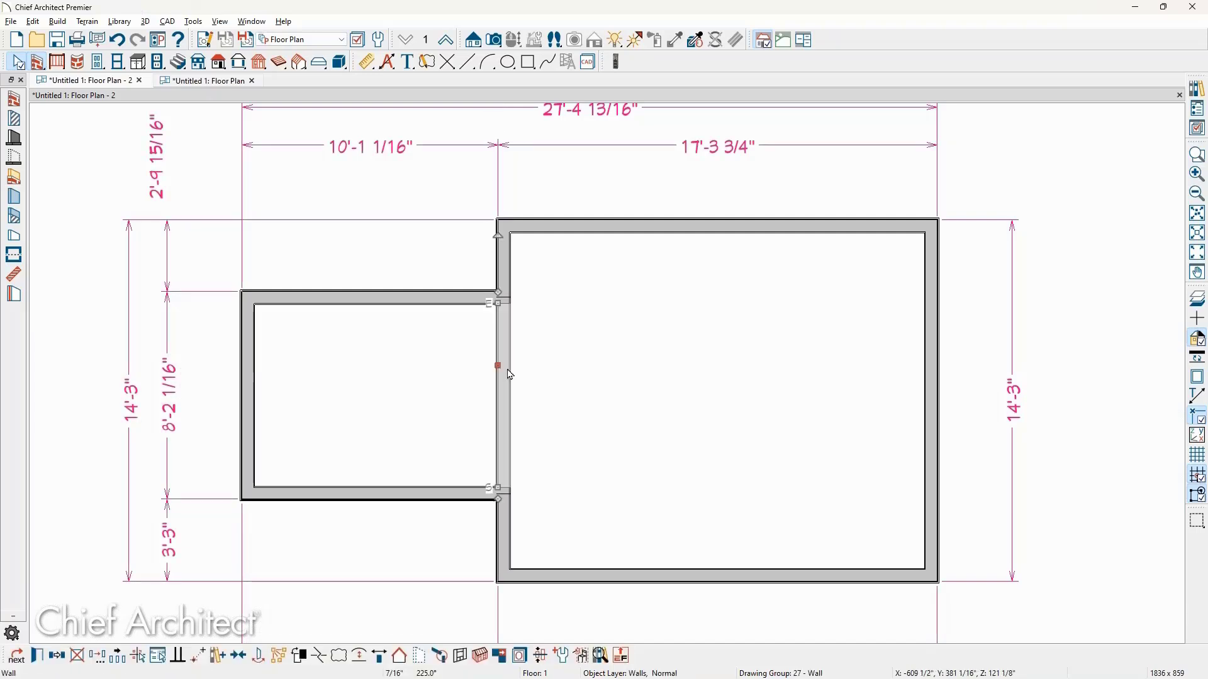
Step: Turn off grid snaps and select the middle segment of the wall between the two rooms
scroll(480, 418, "up", 2)
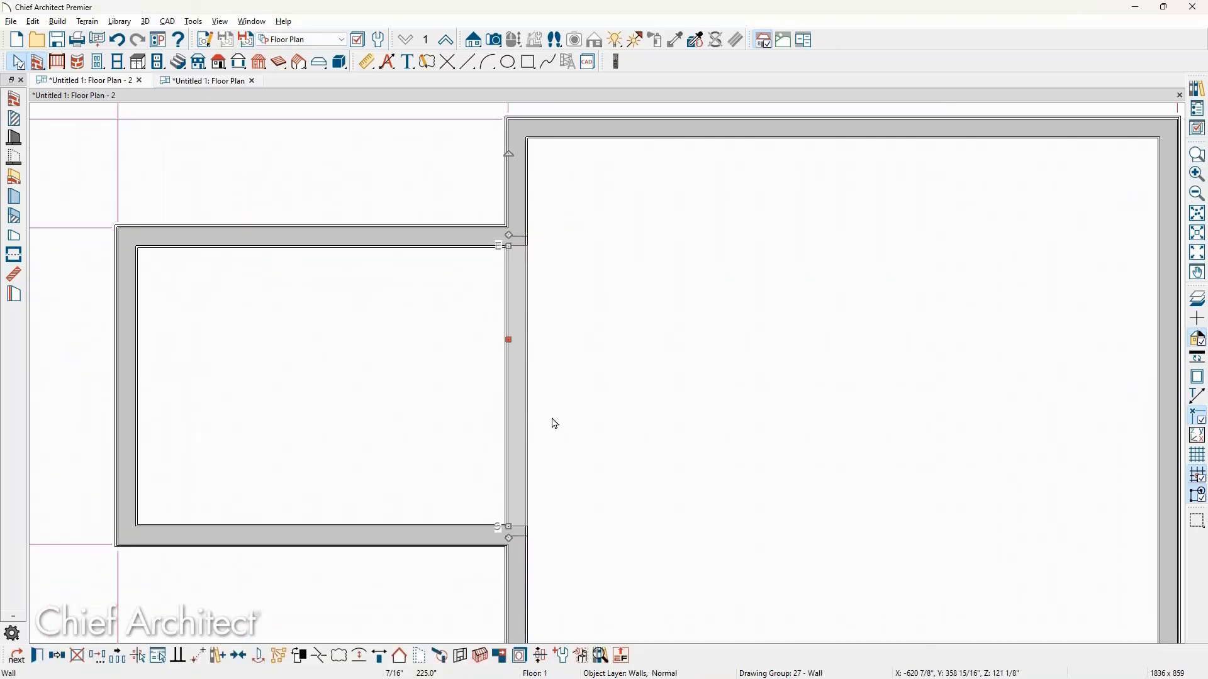
left_click(1197, 476)
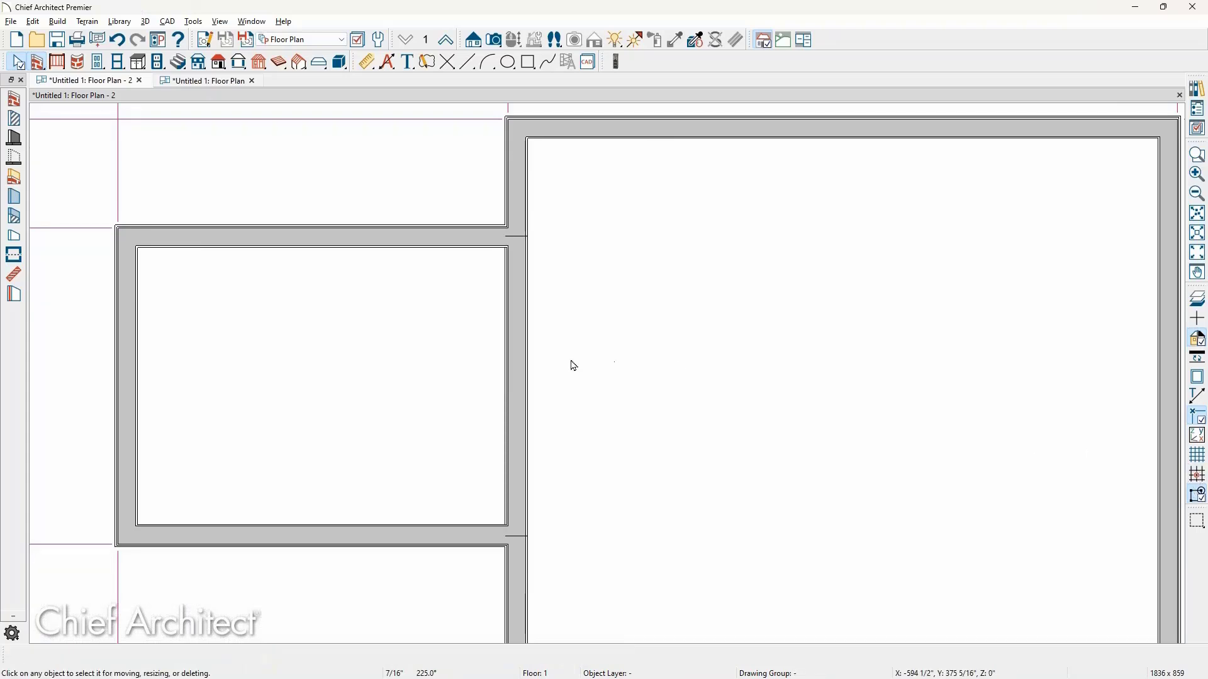
left_click(524, 374)
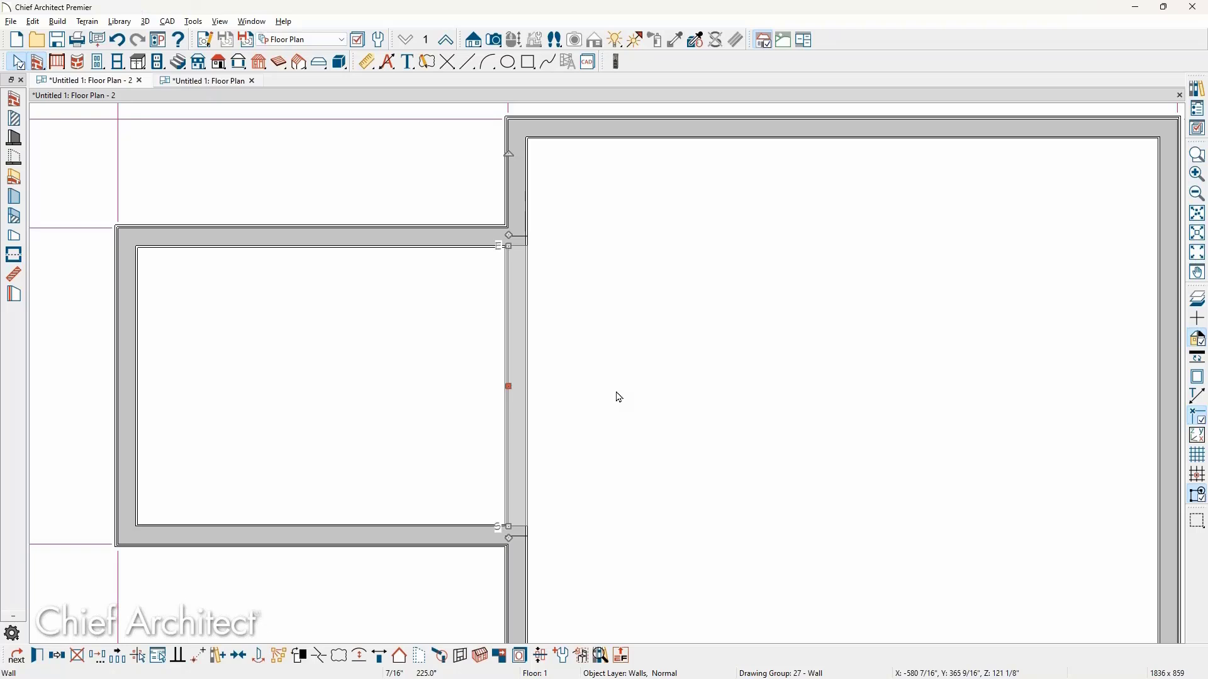
Step: Open the wall type definitions for the selected segment and duplicate the Siding-6 Lap wall type
key("ctrl+e")
left_click(826, 94)
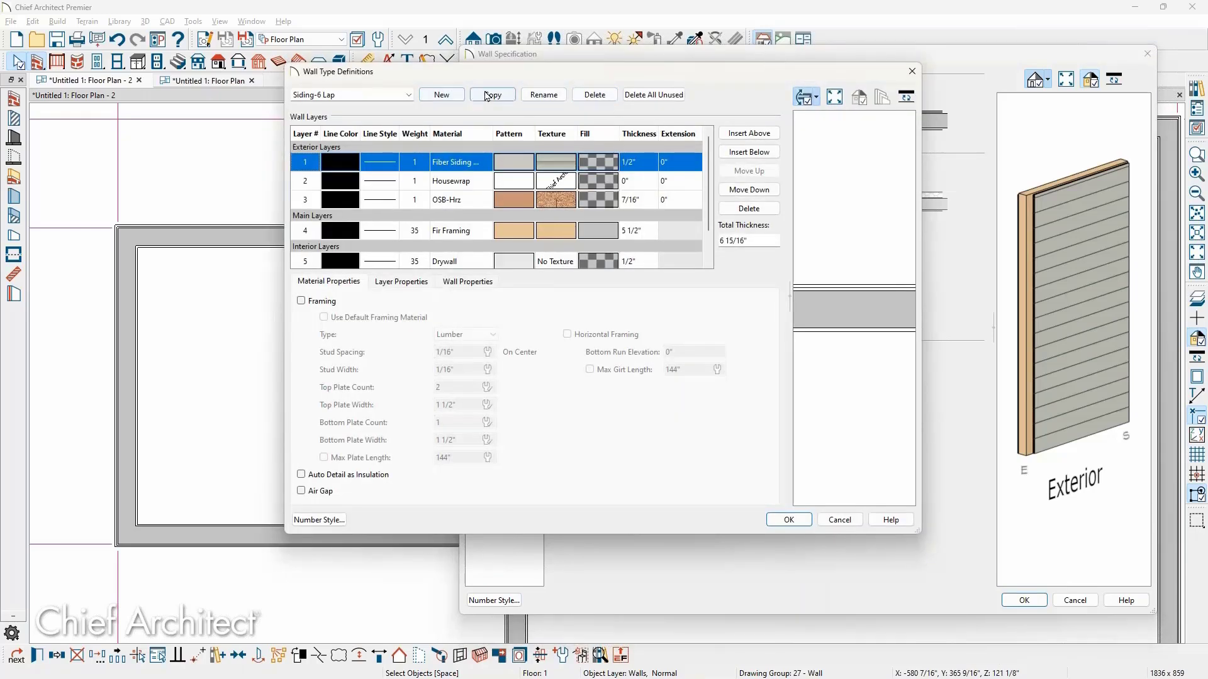
left_click(492, 94)
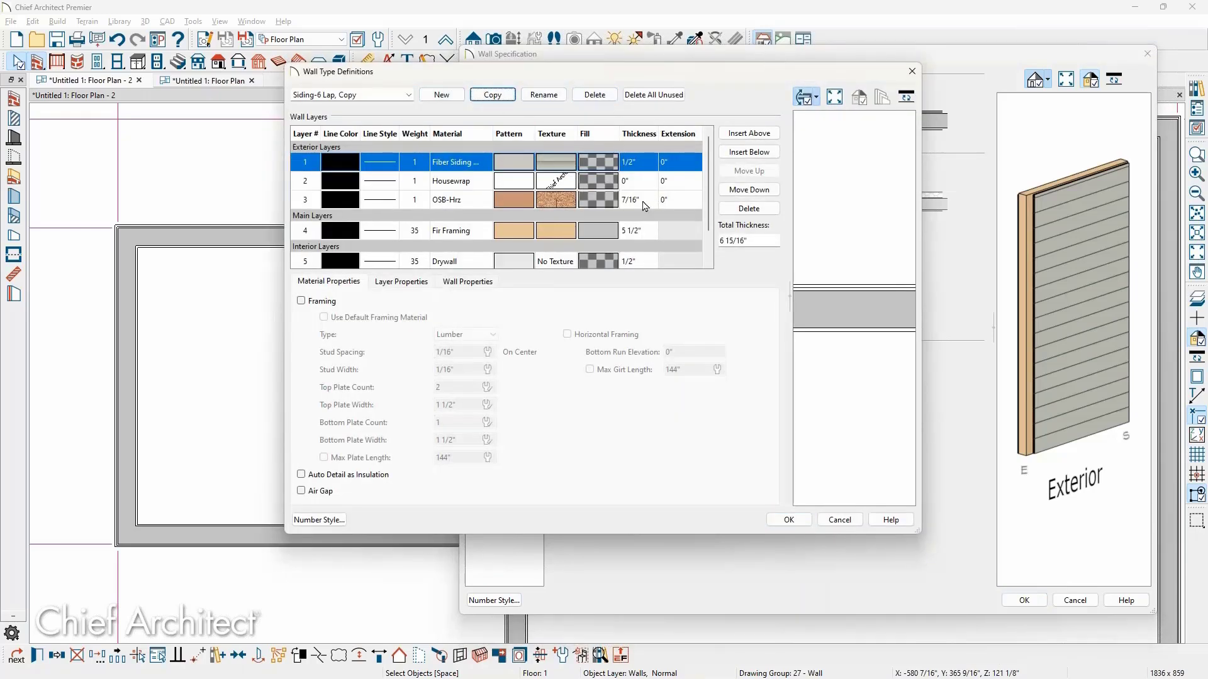
Step: Set the Fir Framing main layer of the copied wall type to 9.25" thick
left_click(648, 234)
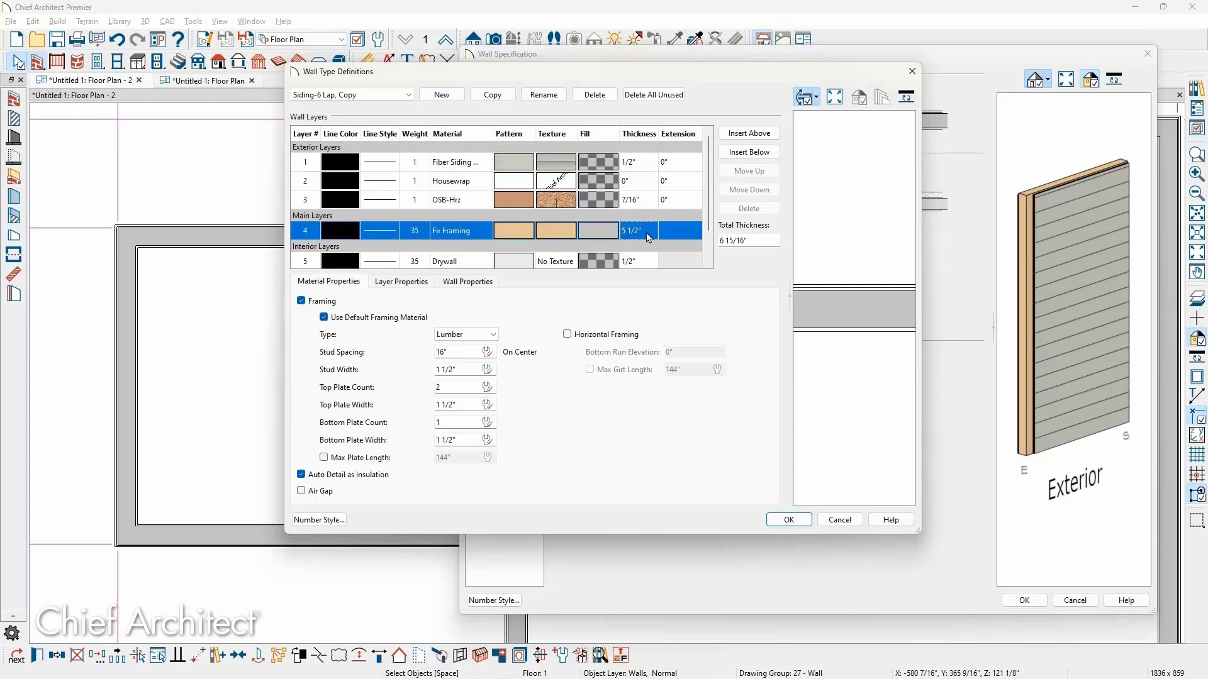
left_click(631, 236)
left_click_drag(629, 232, 618, 230)
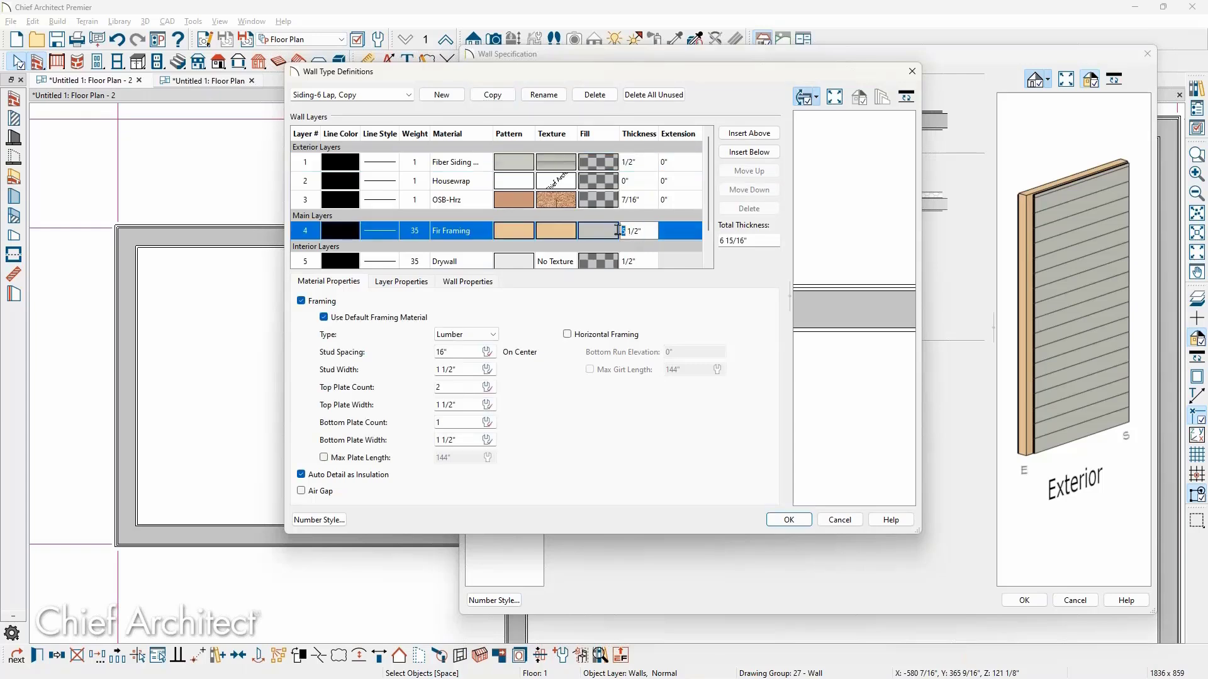
type("9.25")
key("Delete")
key("Delete")
key("Delete")
key("Delete")
key("Tab")
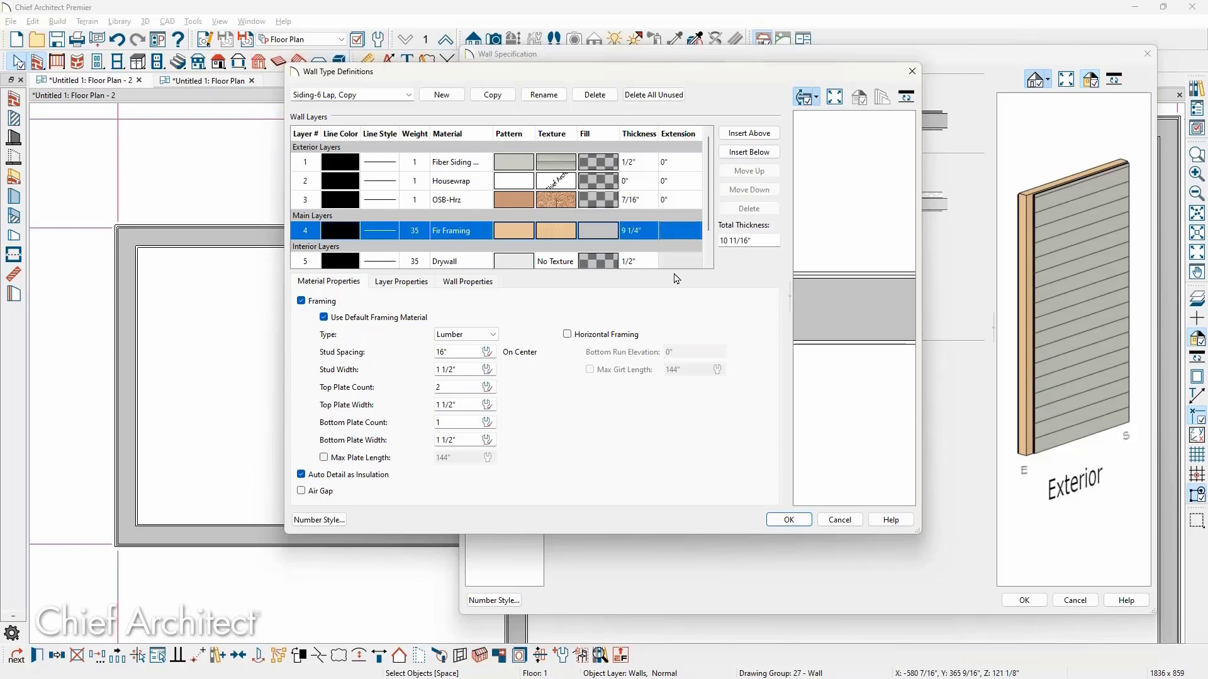
Step: Delete the fiber siding and housewrap exterior layers from the copied wall type
left_click(477, 164)
left_click(751, 210)
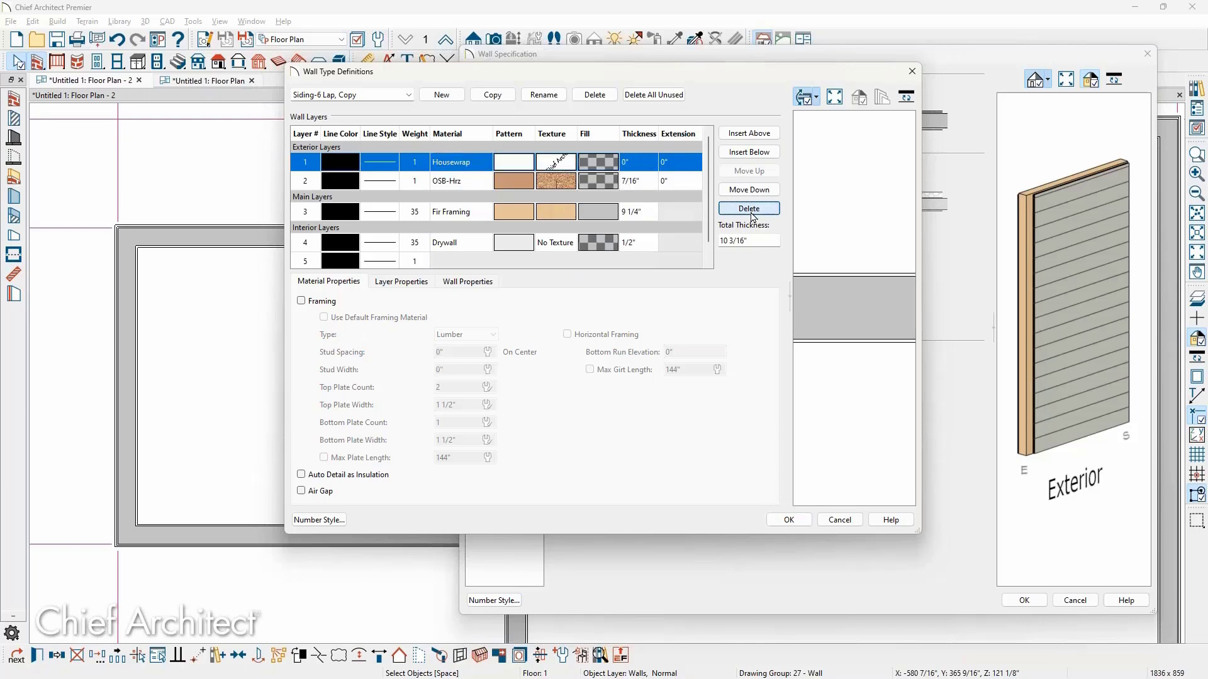
left_click(751, 211)
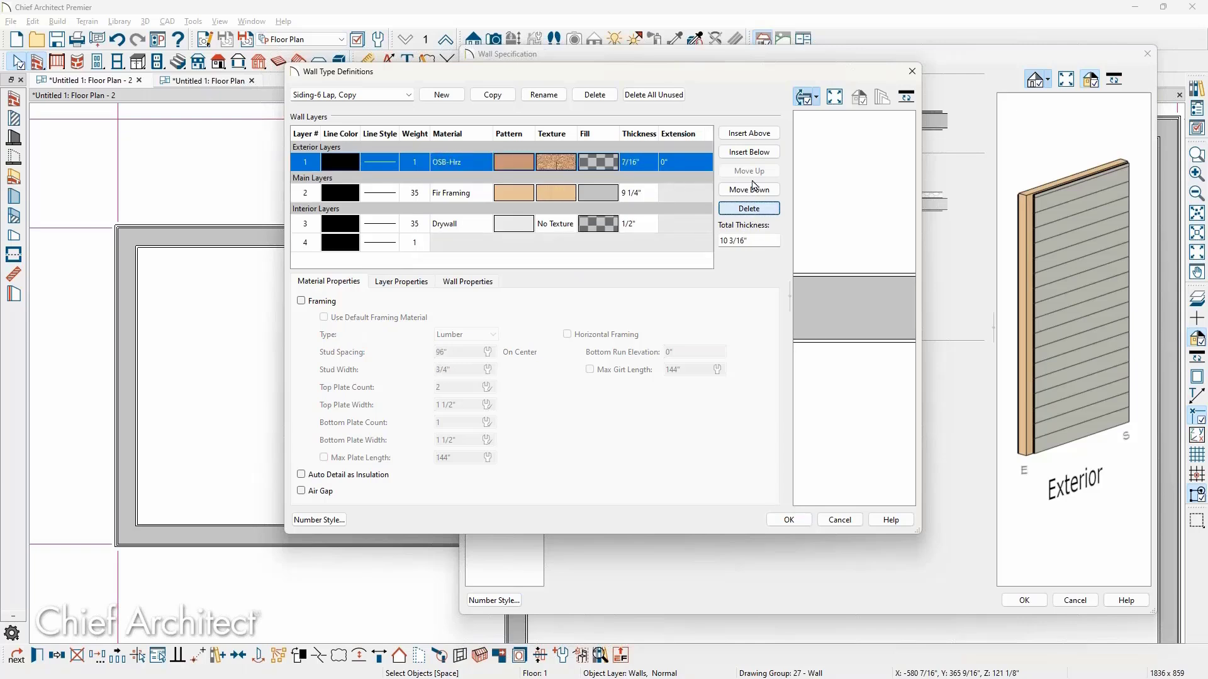
Step: Insert a new exterior layer above the OSB-Hrz layer and make it 1/2" thick
left_click(757, 136)
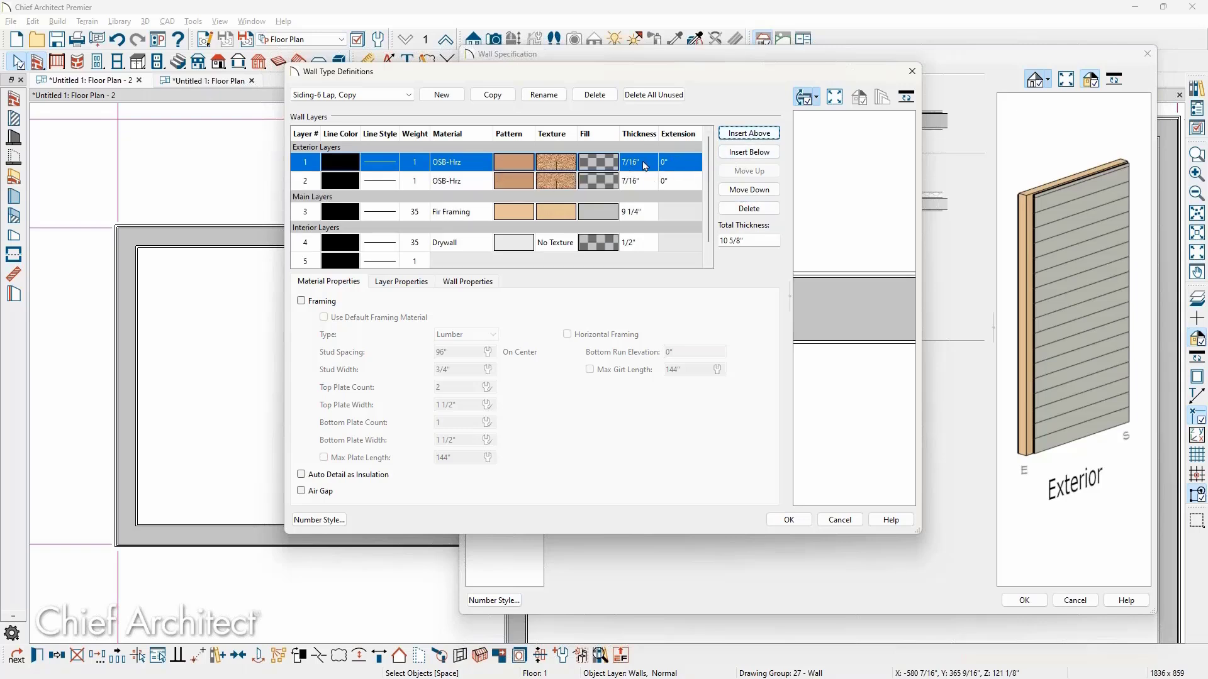
left_click(645, 163)
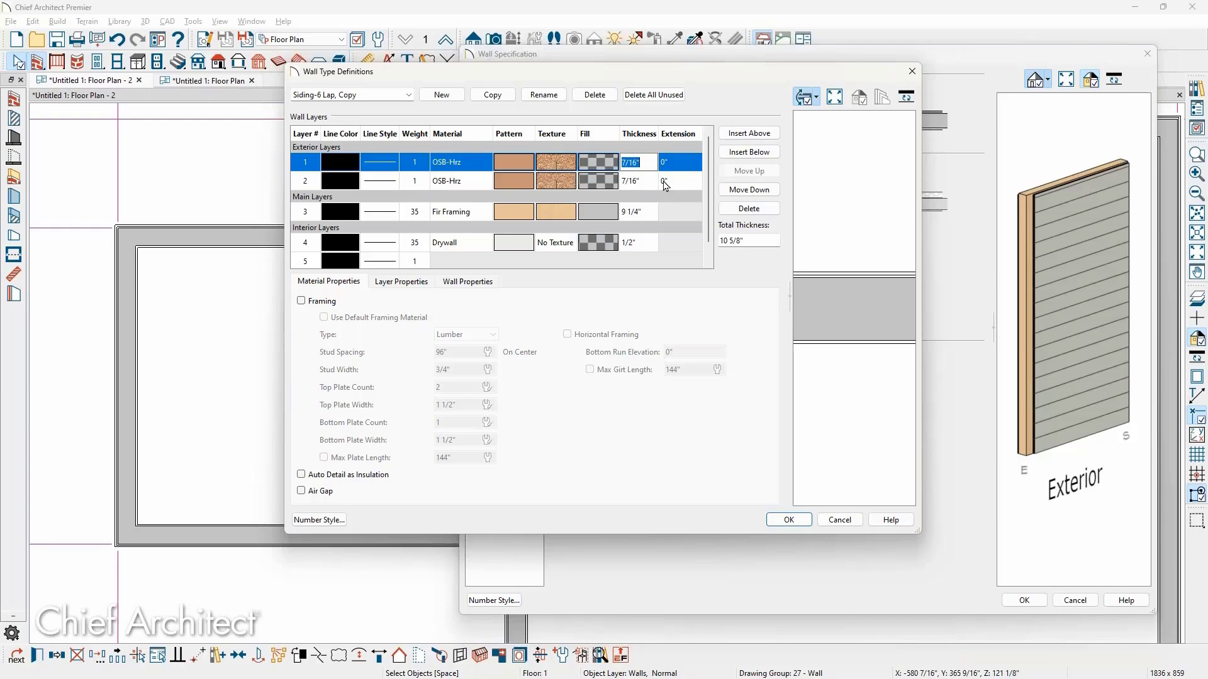
type("1/2")
key("Tab")
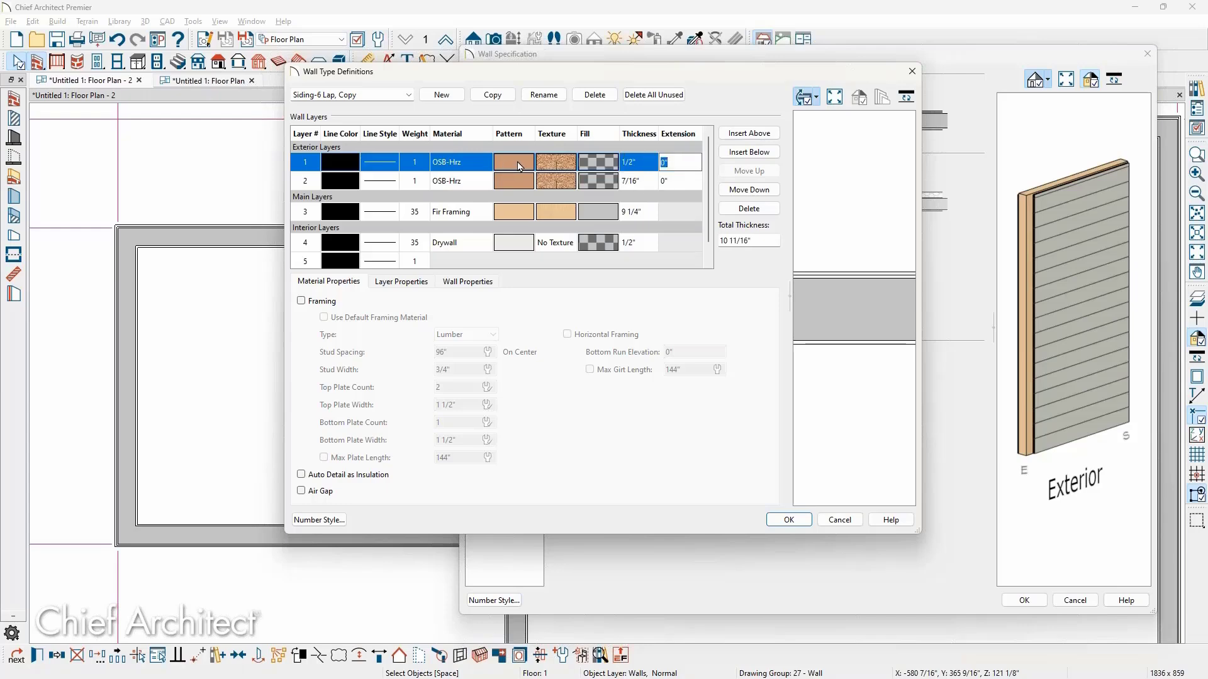
Step: Assign the plan's Drywall material to the new outermost exterior layer
left_click(548, 166)
left_click(545, 164)
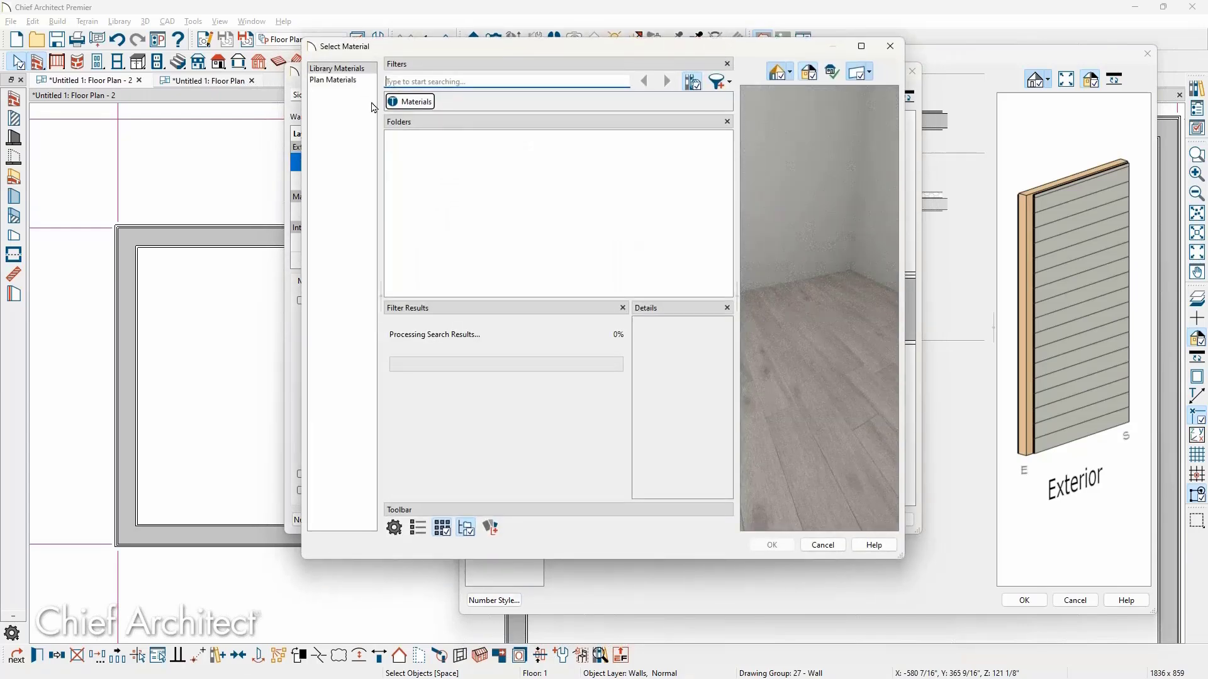
left_click(356, 82)
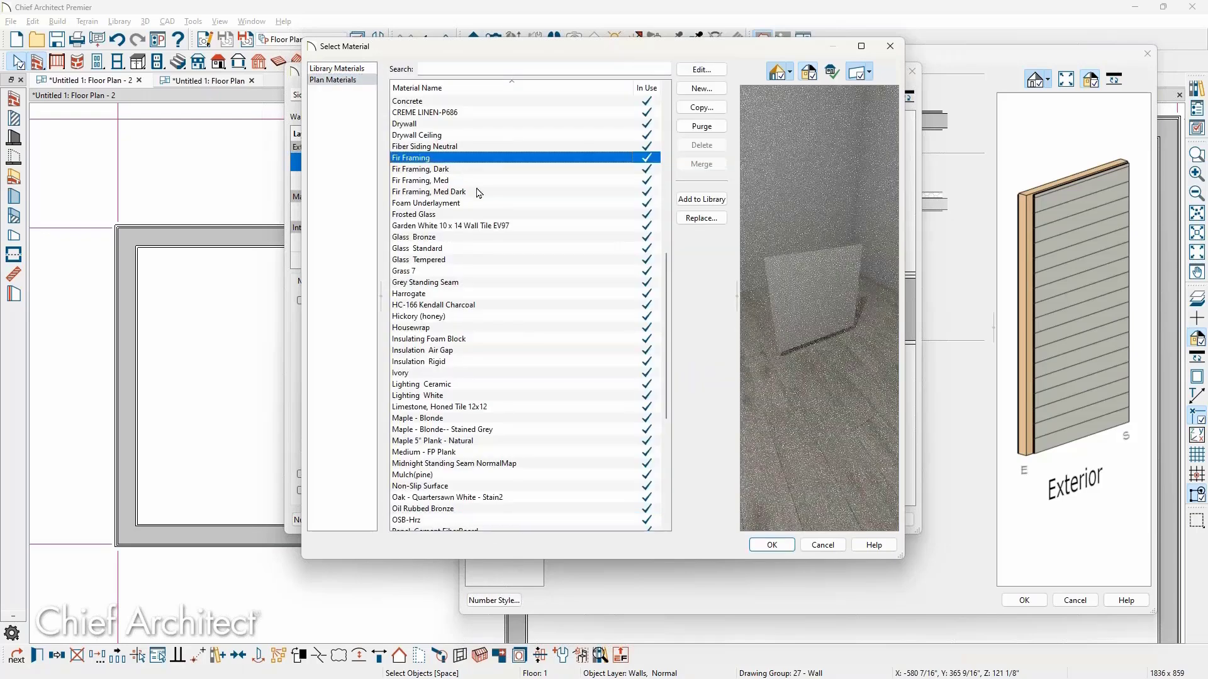
left_click(754, 543)
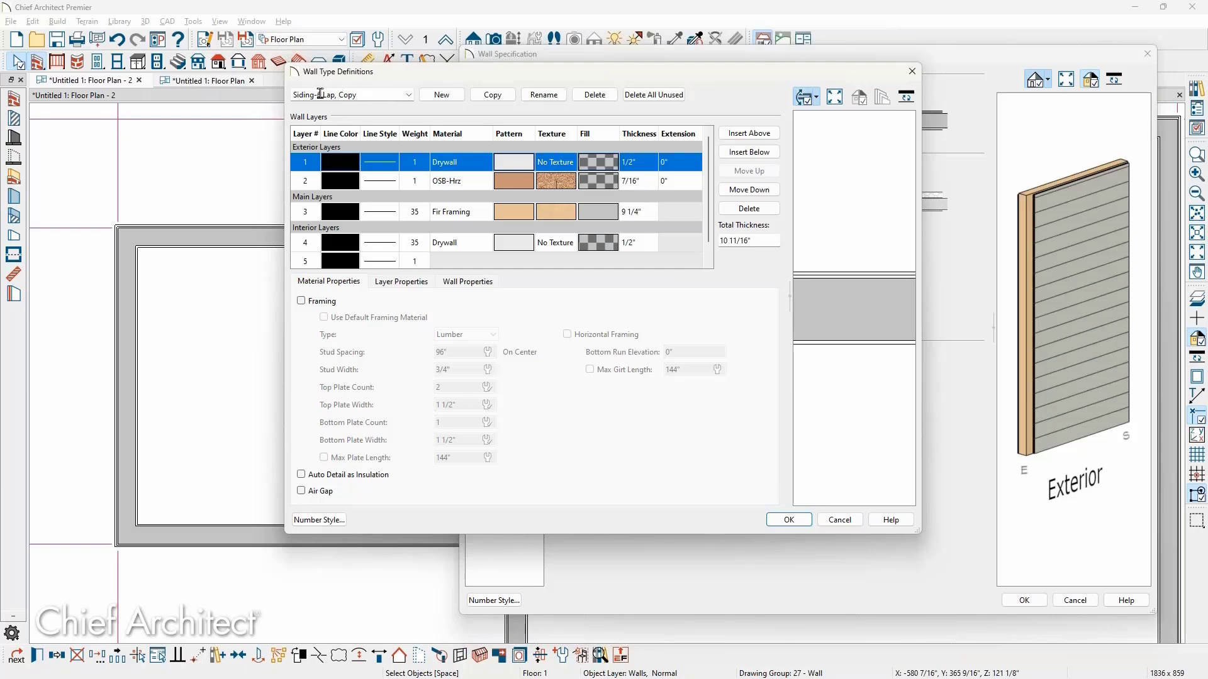
Step: Name the copied wall type 10" wall and accept its definition
left_click_drag(346, 96, 246, 110)
type("10\" wall")
left_click(780, 520)
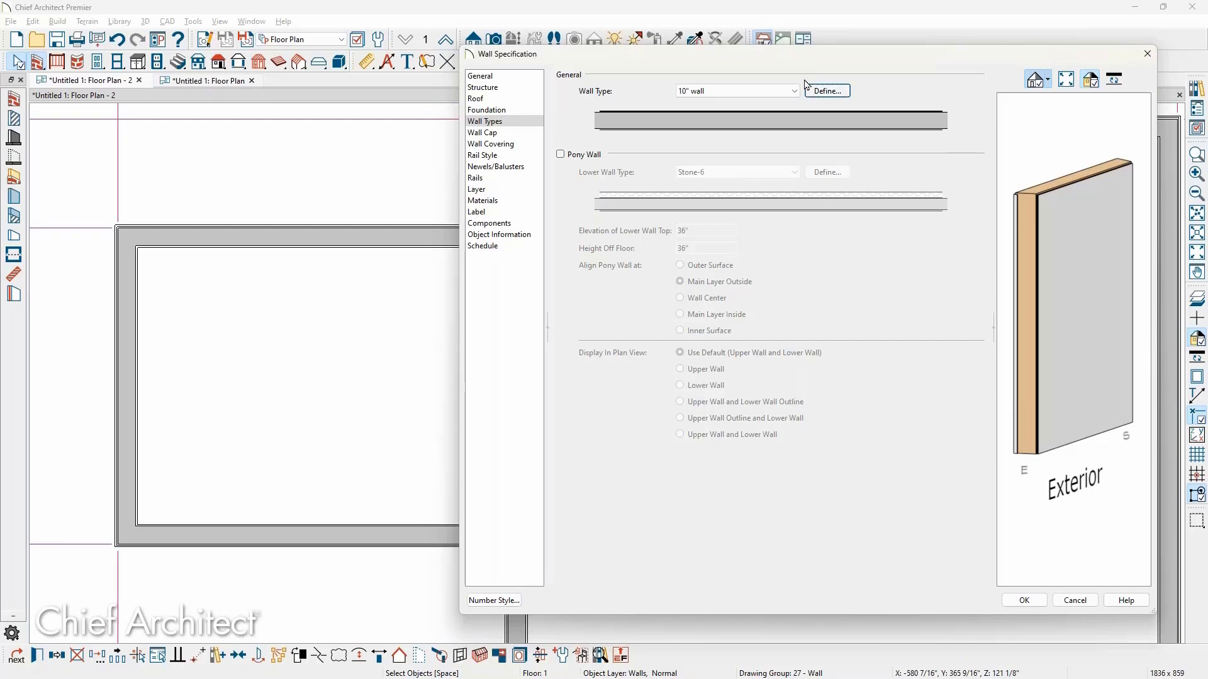
Step: Give the Fir Framing main layer a solid purple fill (RGB 128, 0, 255) and apply the 10" wall type to the segment
left_click(820, 93)
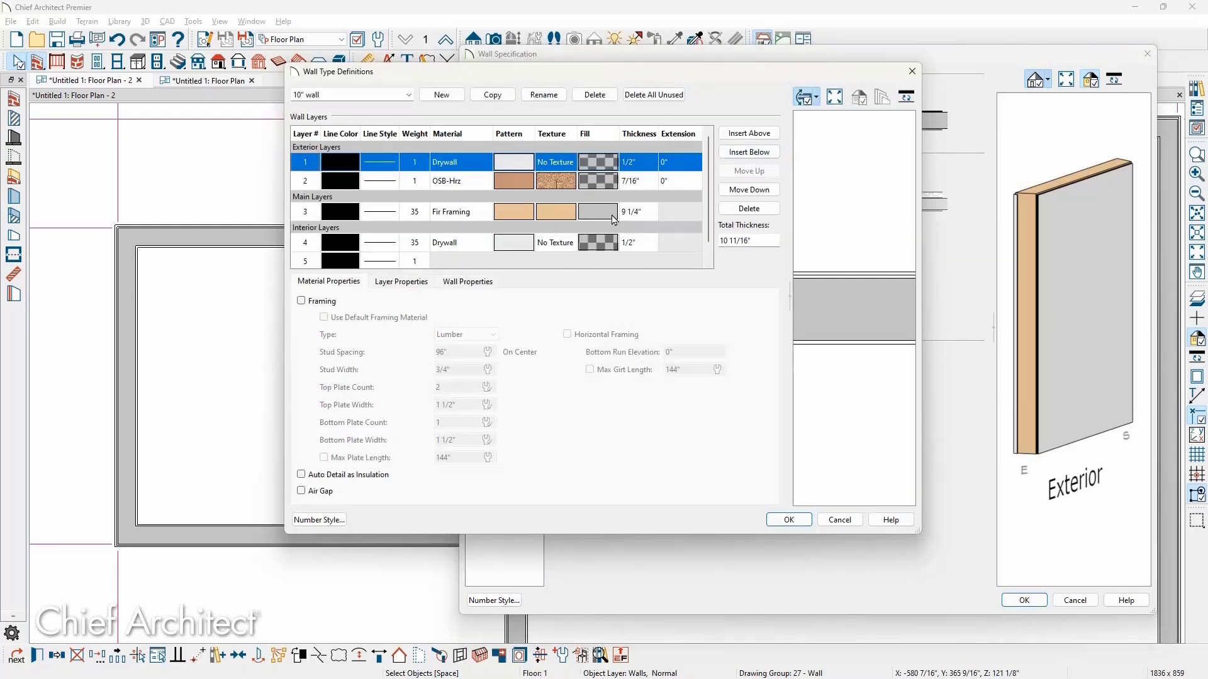
left_click(616, 220)
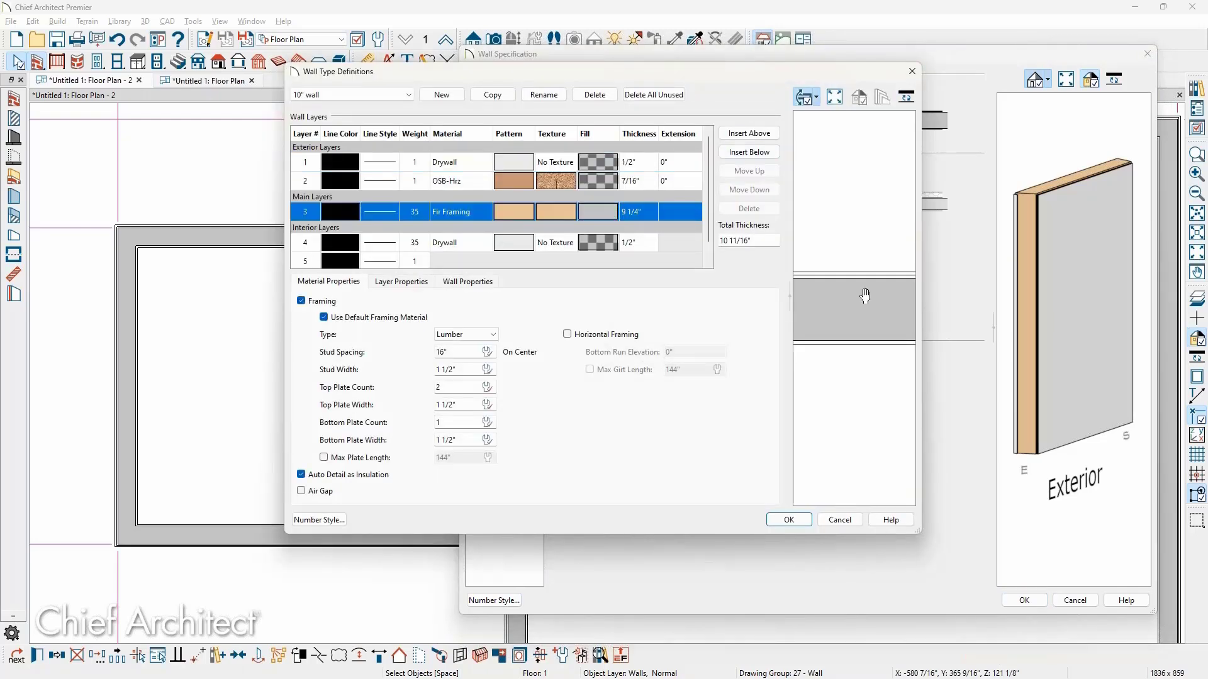
left_click(602, 216)
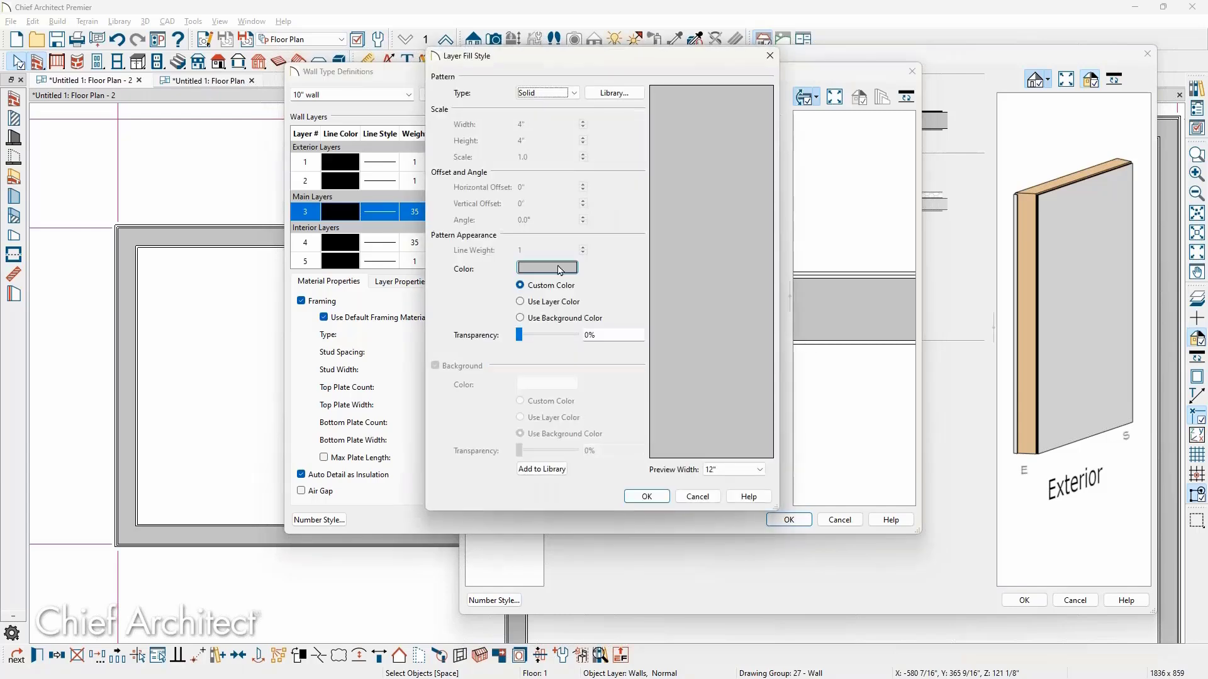
left_click(557, 265)
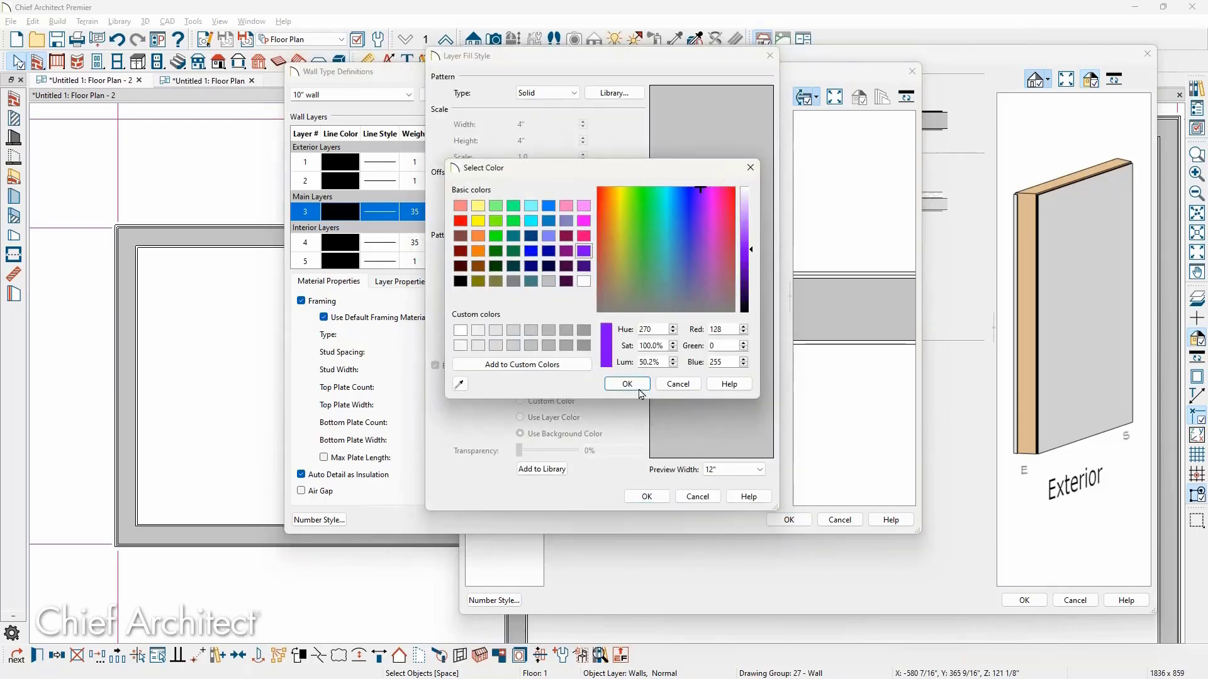
left_click(626, 384)
key("Return")
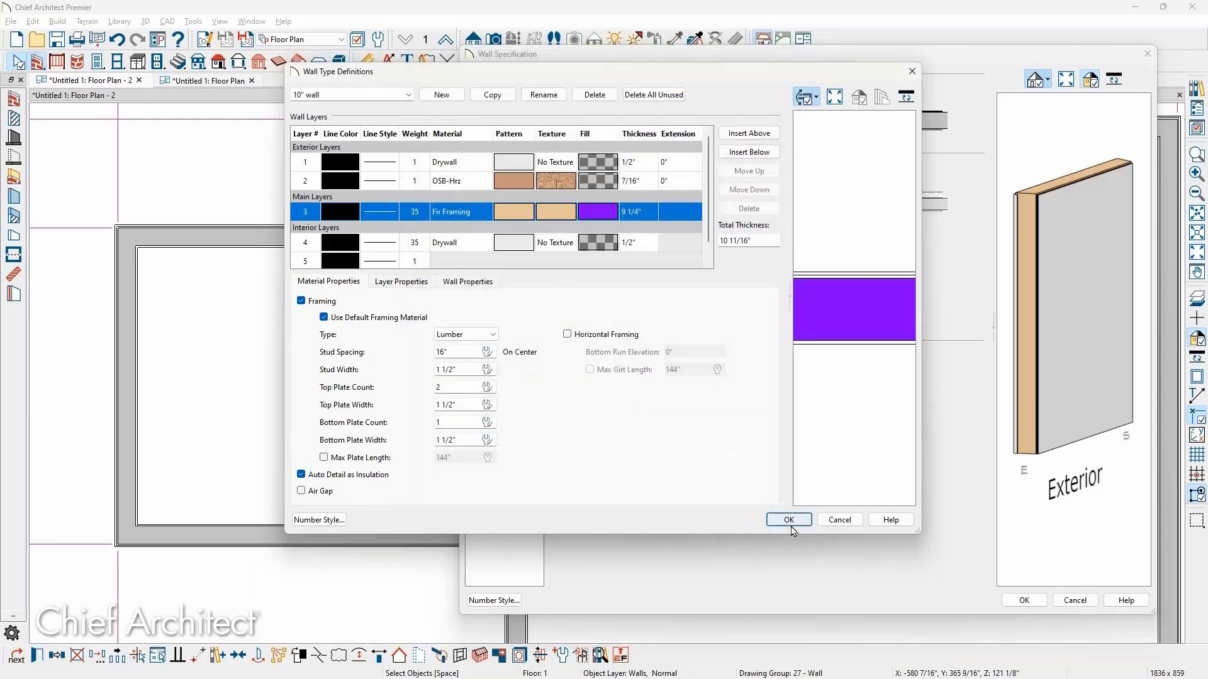
left_click(789, 520)
left_click(1024, 601)
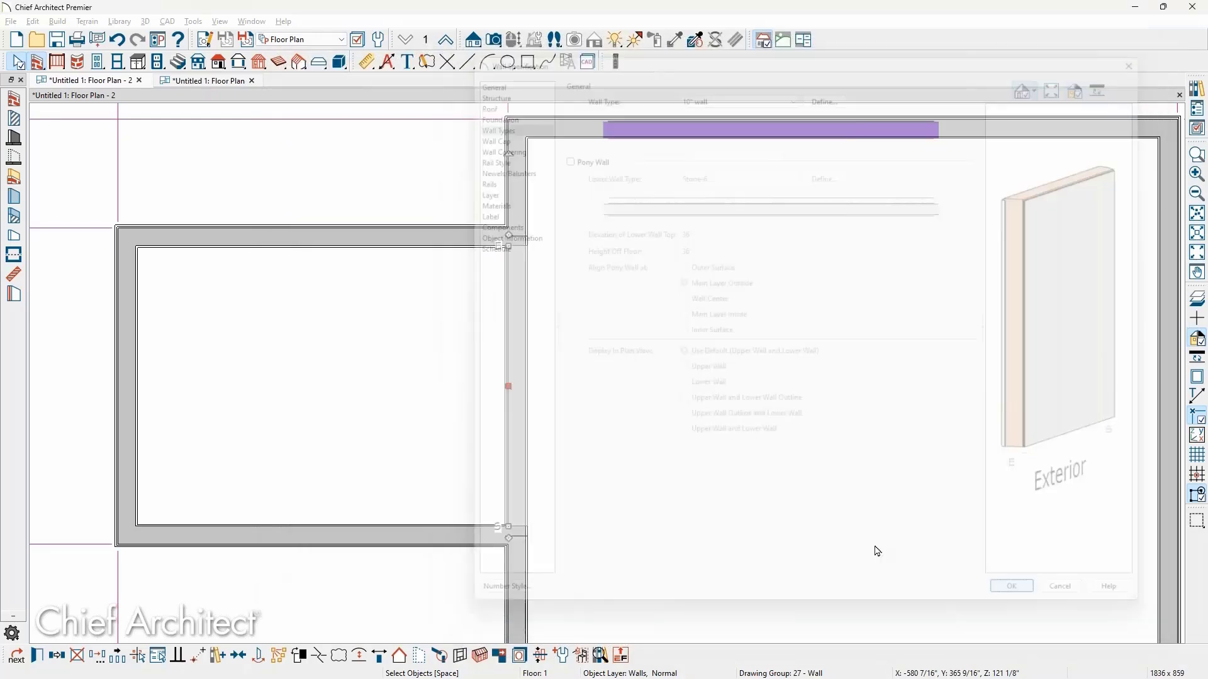
Step: Shift the purple wall segment toward the smaller room, flush with the larger room's inner wall face, and place a hinged door at its middle
scroll(516, 346, "down", 1)
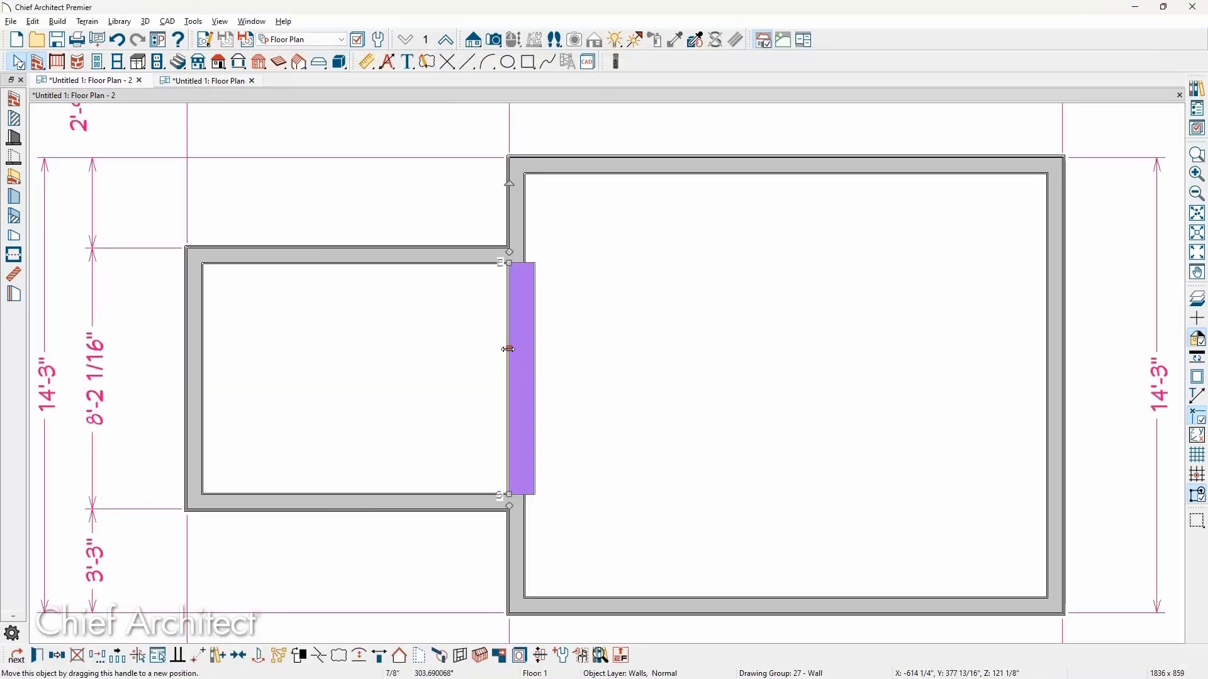
left_click_drag(509, 349, 492, 346)
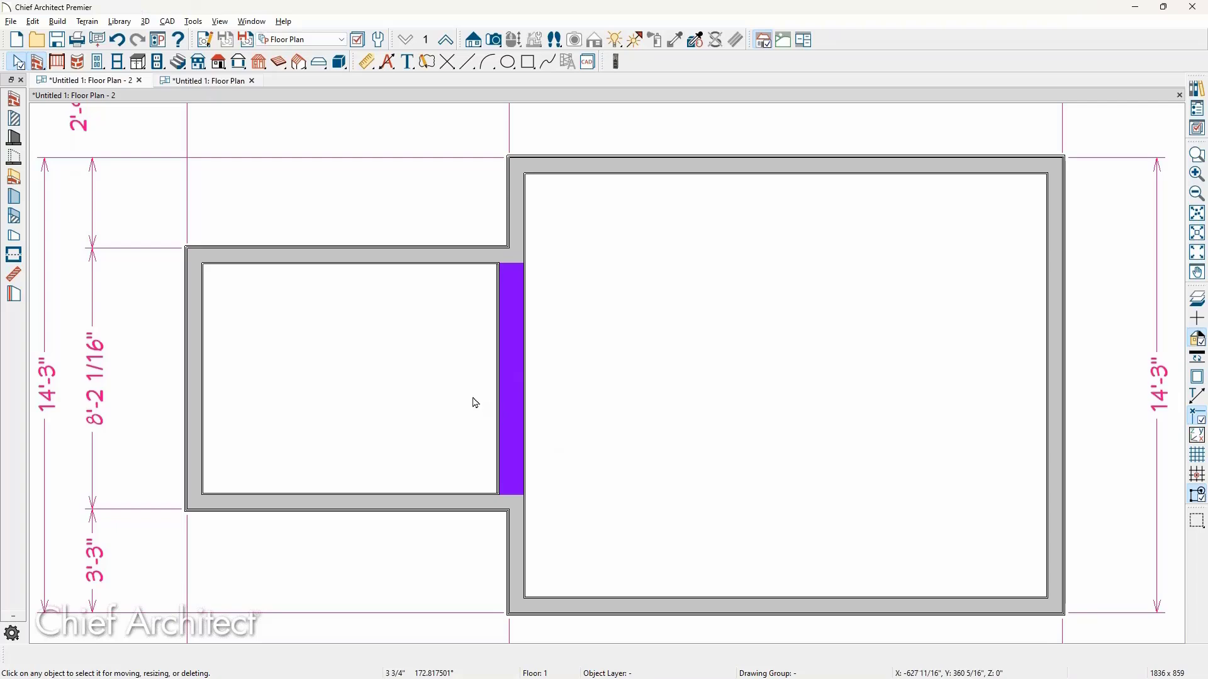
left_click(96, 63)
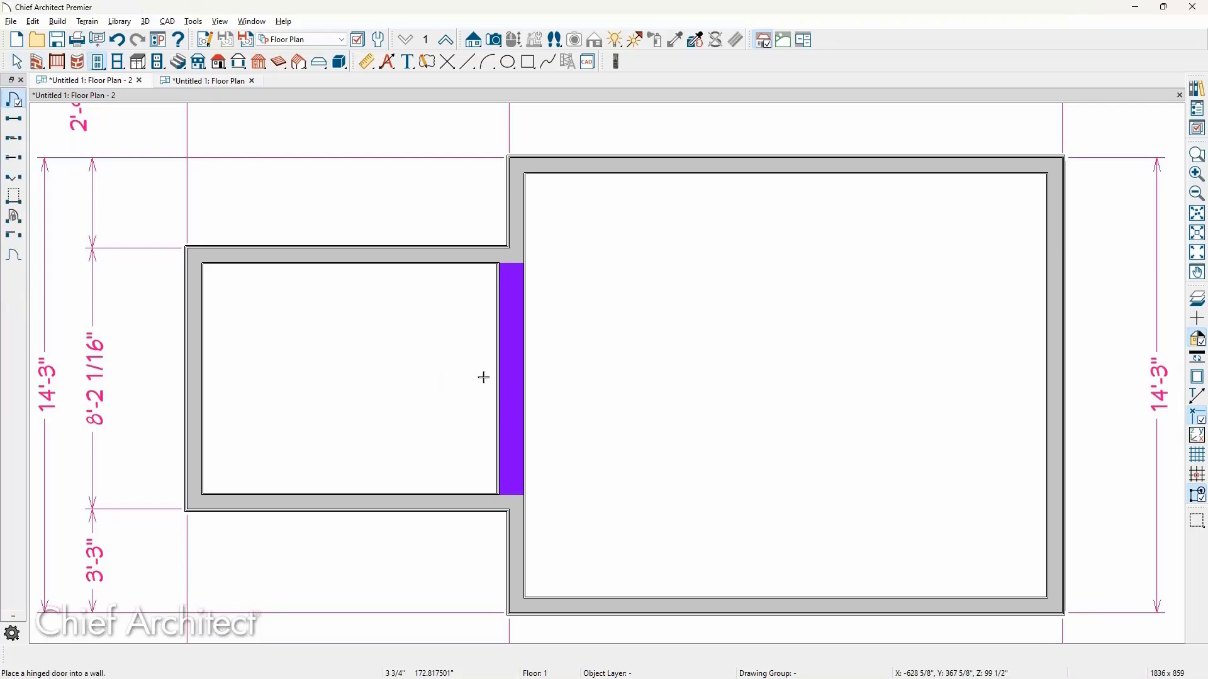
left_click(494, 376)
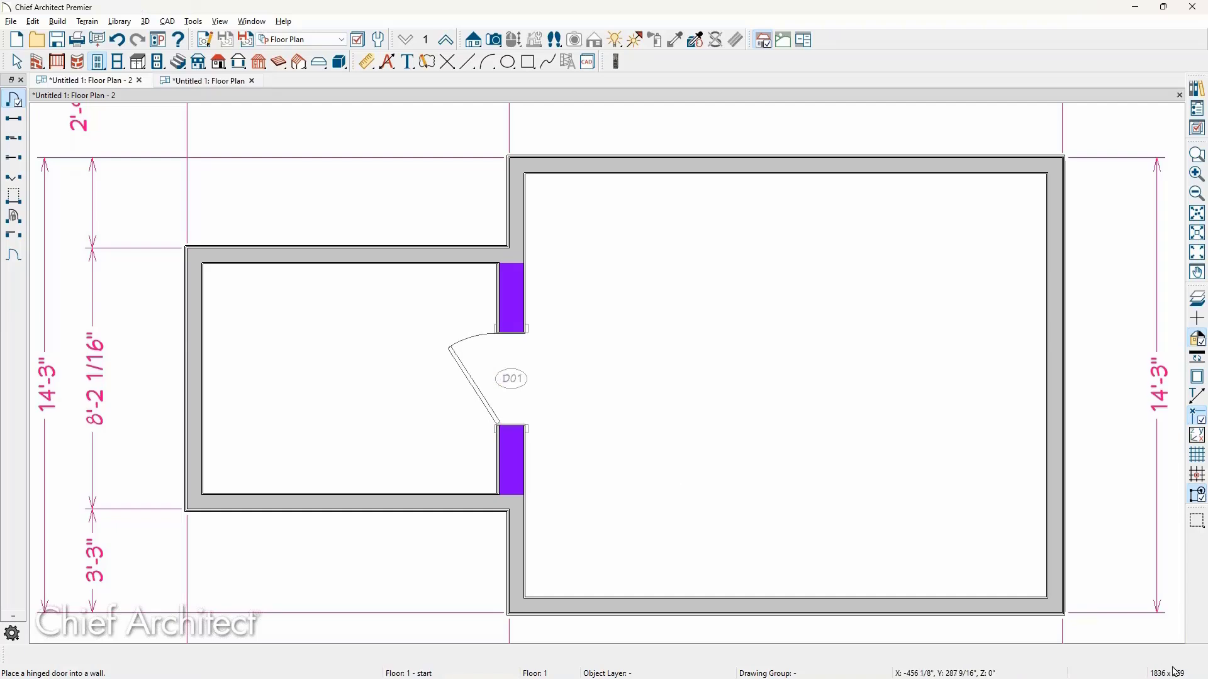
key("space")
Step: Set the larger room's type to Dining and name it rm1
double_click(803, 522)
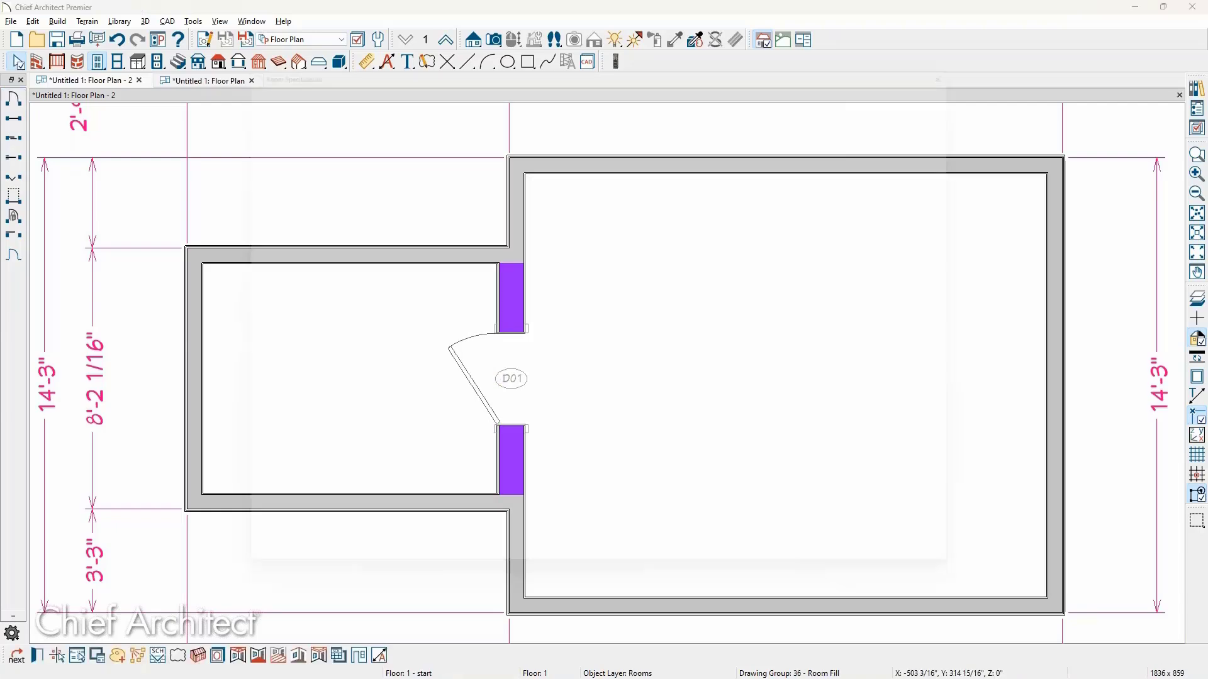
key("s")
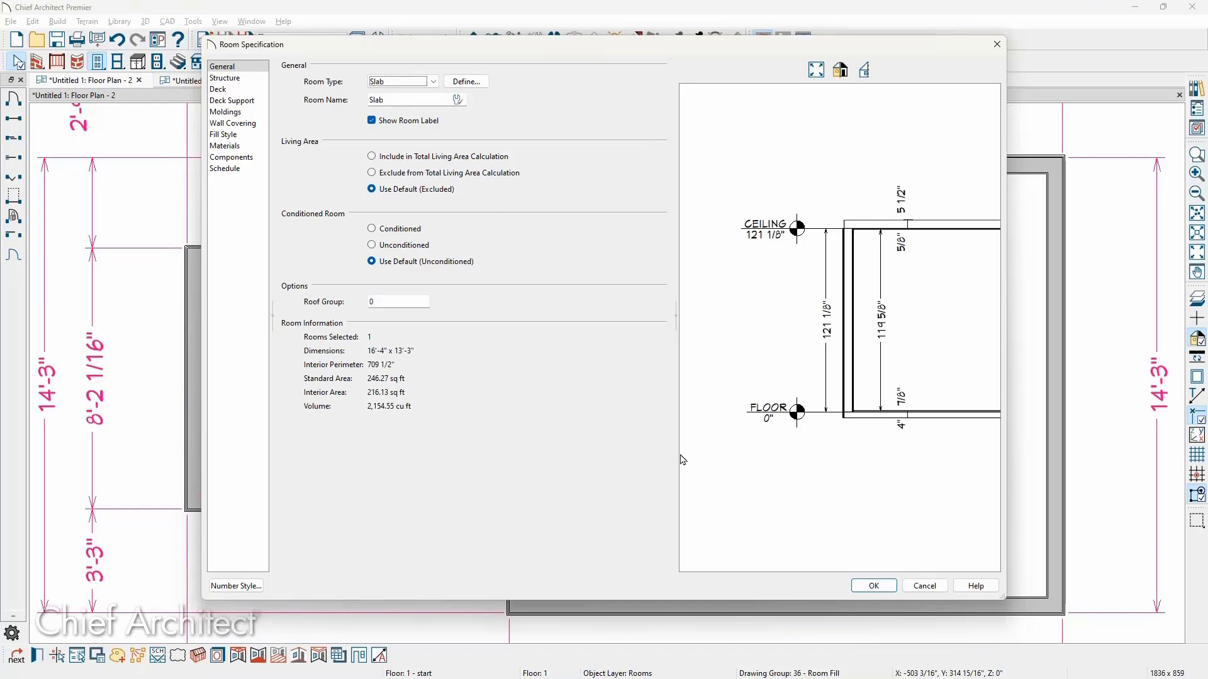
left_click(433, 81)
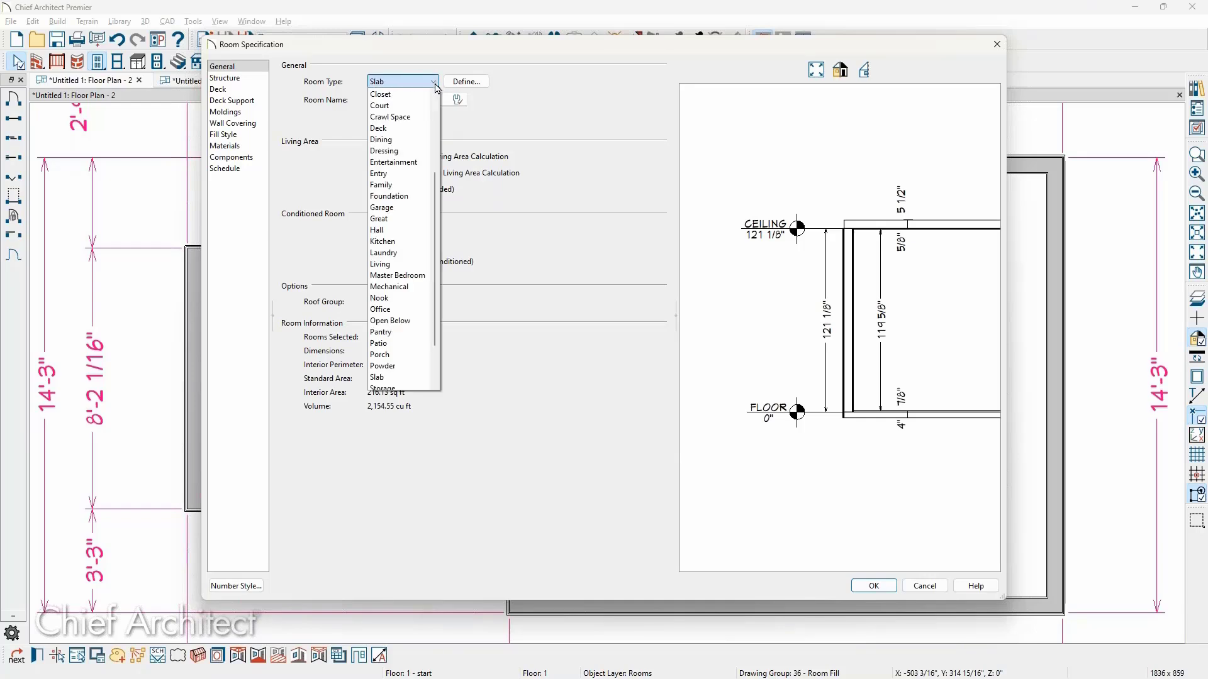
left_click(411, 139)
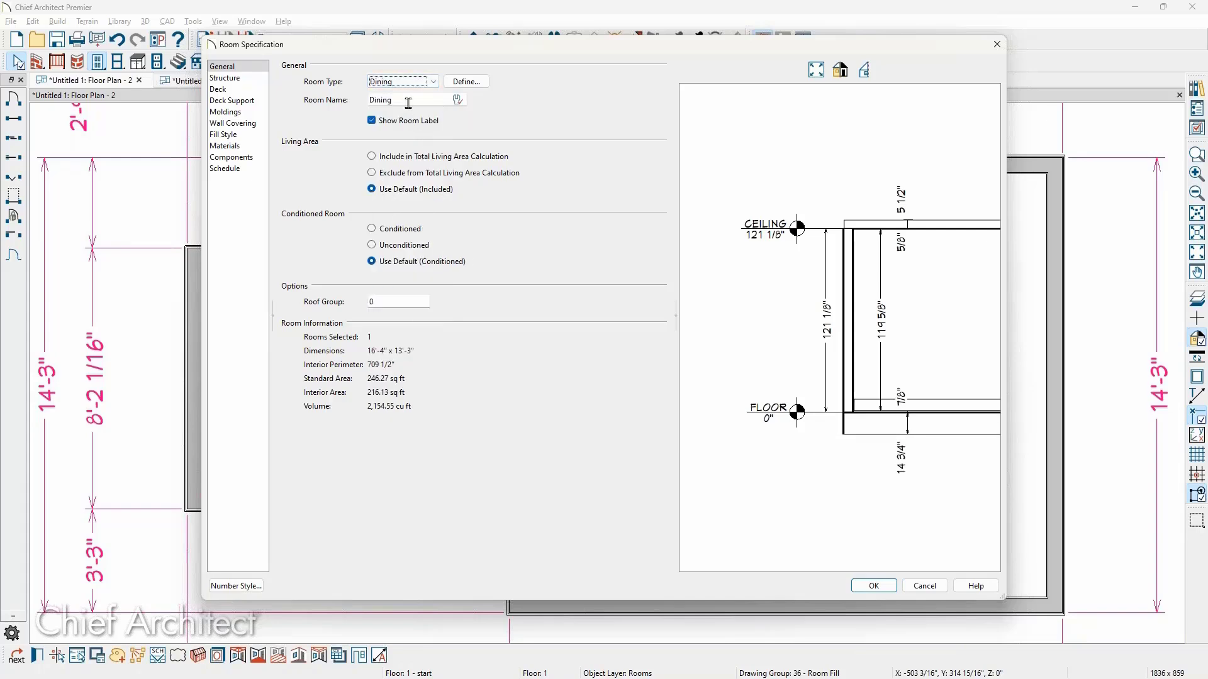
key("Tab")
type("r")
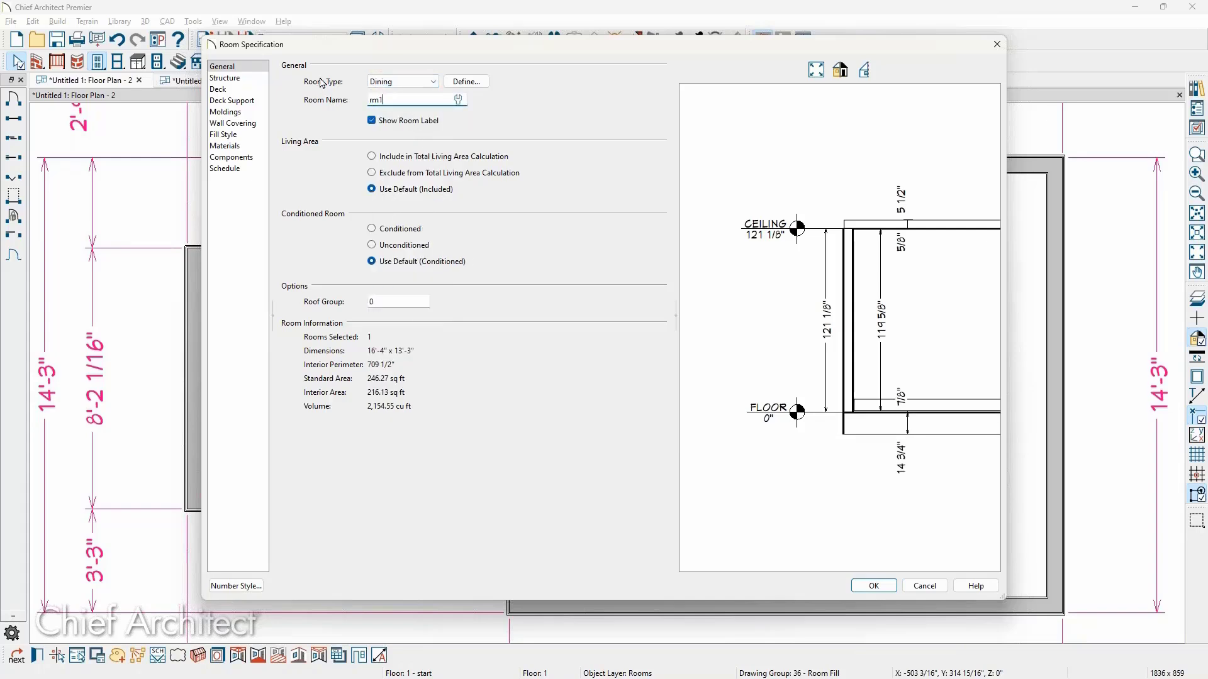
left_click(871, 586)
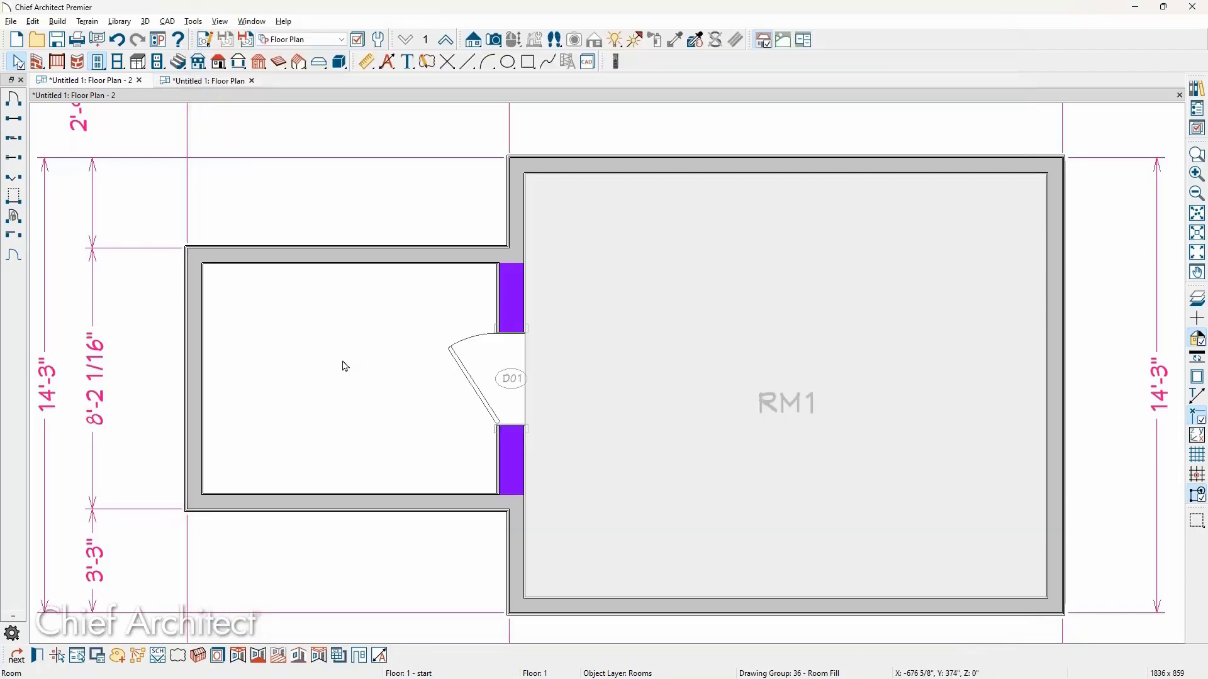
Step: Name the smaller room rm2 and set its room type to Bedroom 1
key("ctrl+e")
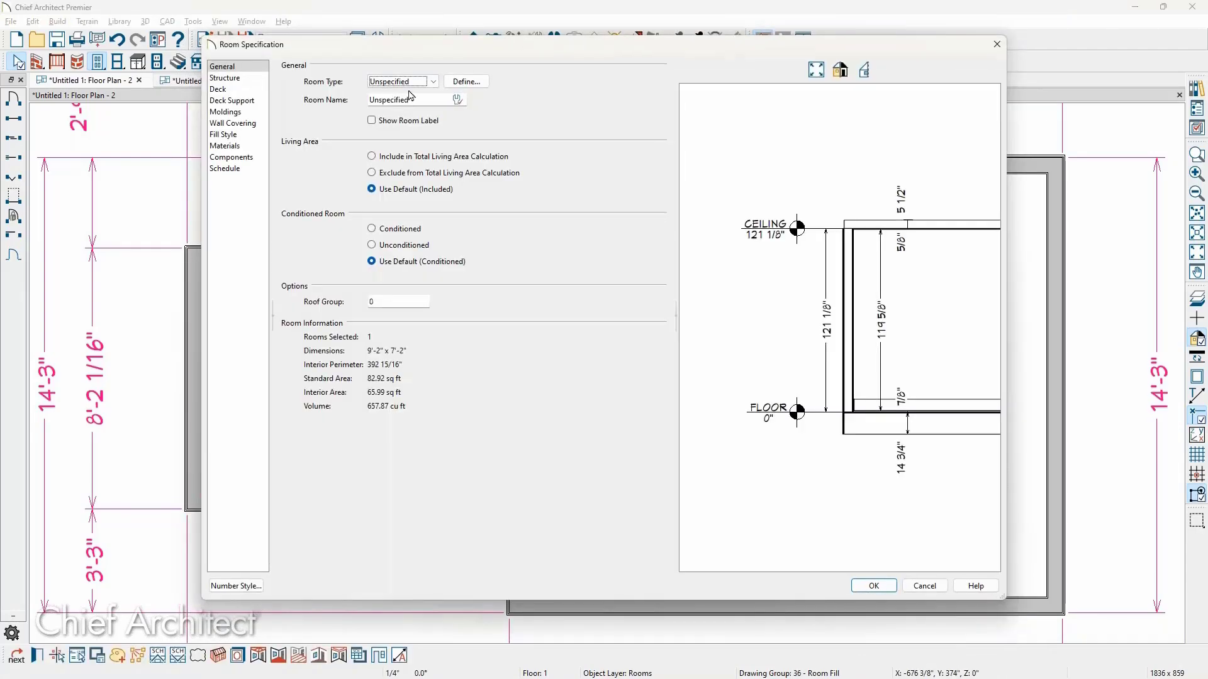
left_click_drag(413, 100, 212, 88)
type("rm2")
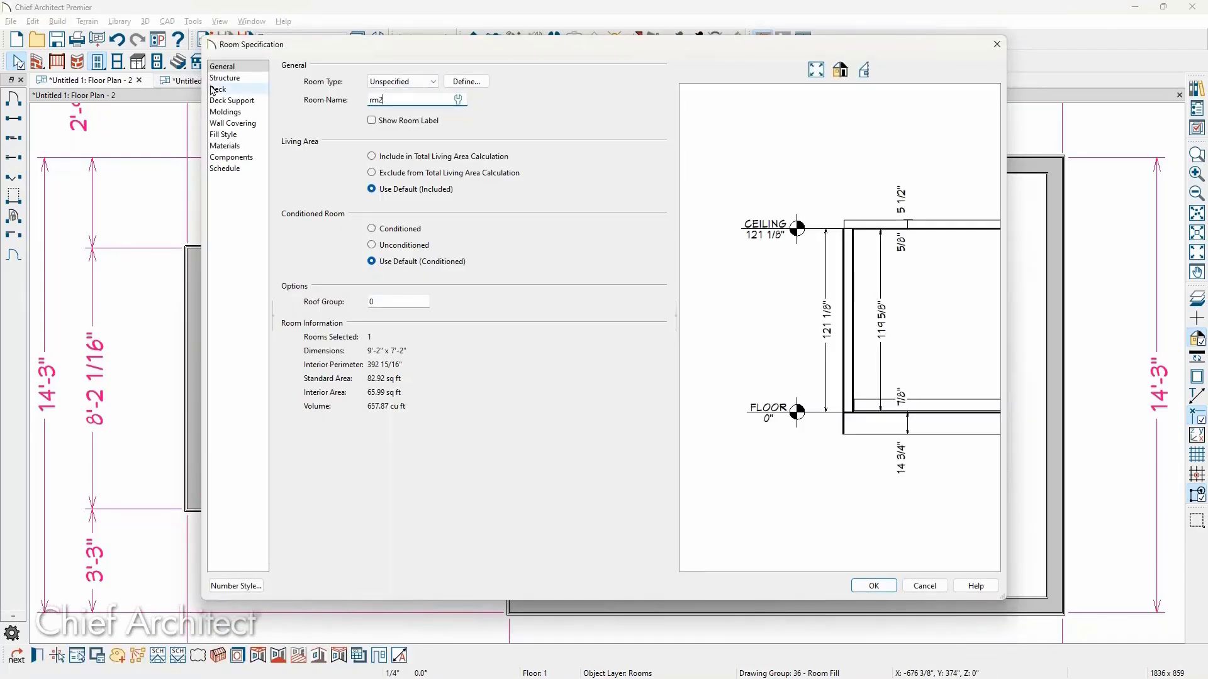
left_click(374, 83)
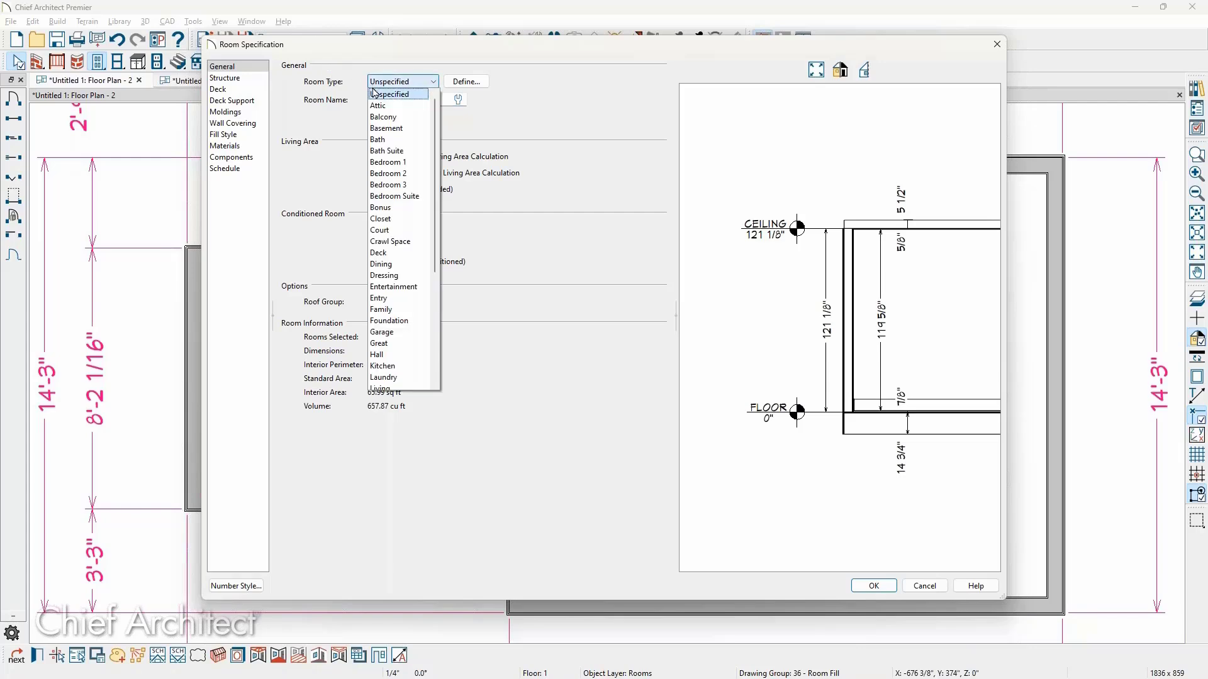
left_click(387, 162)
left_click(891, 589)
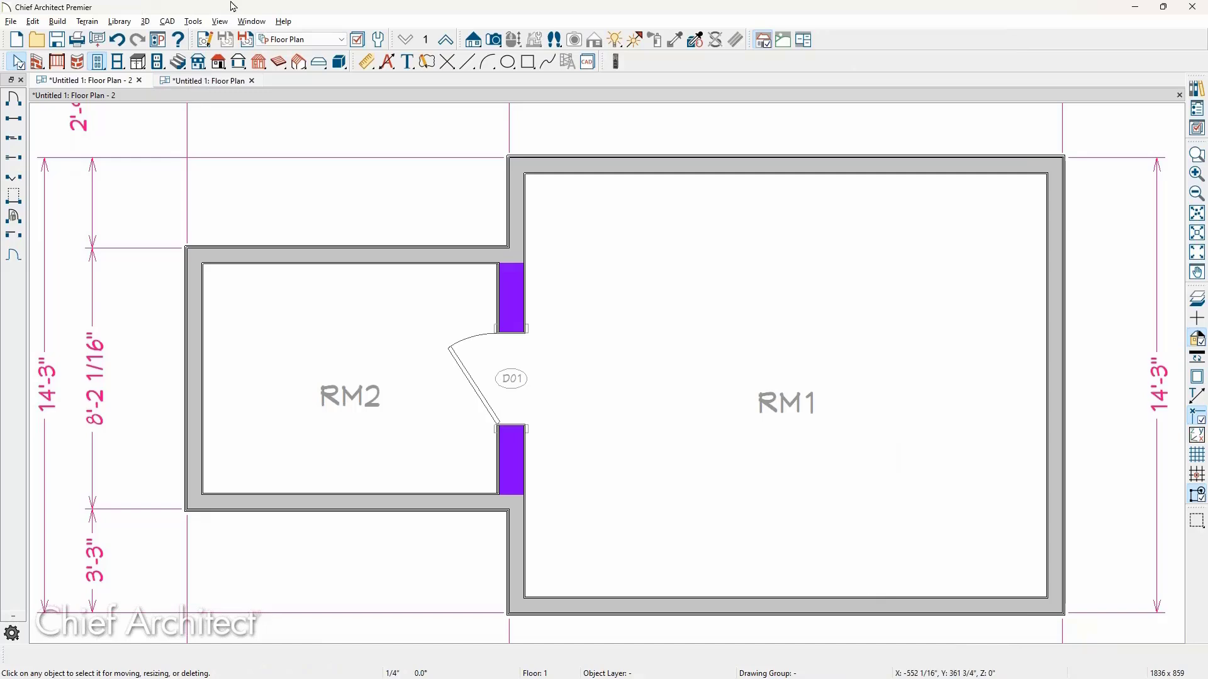
Step: Change the hinged door between RM1 and RM2 to the Doorway door type
left_click(356, 300)
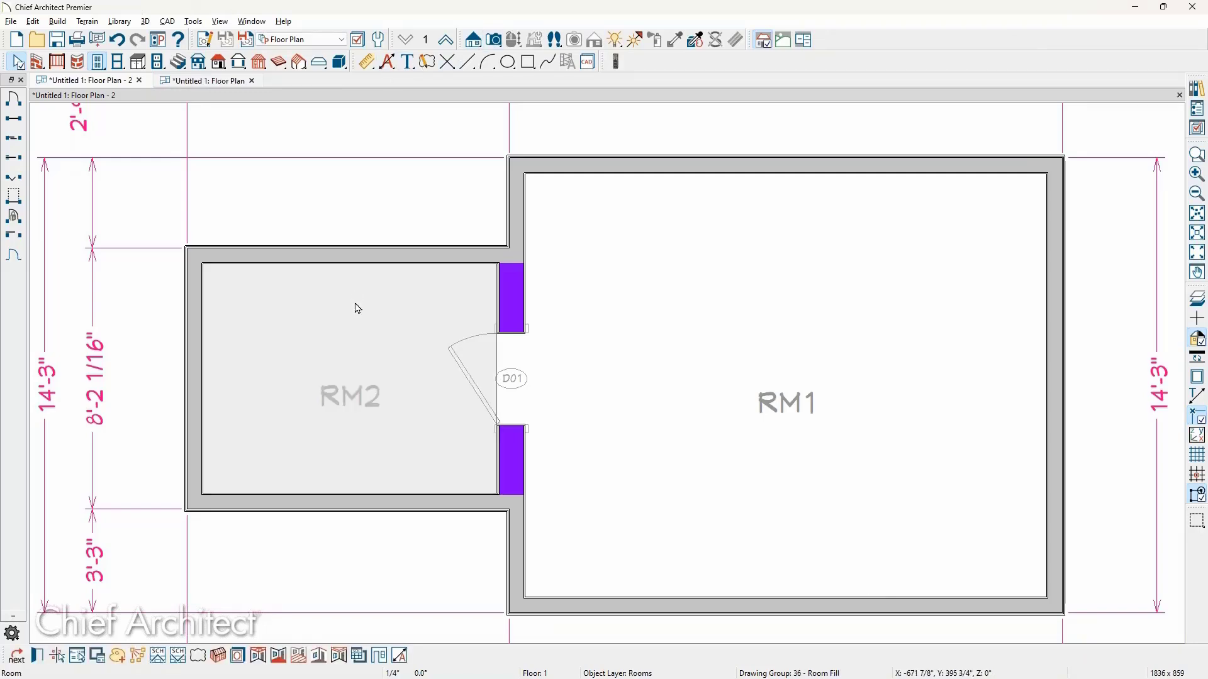
left_click(617, 396)
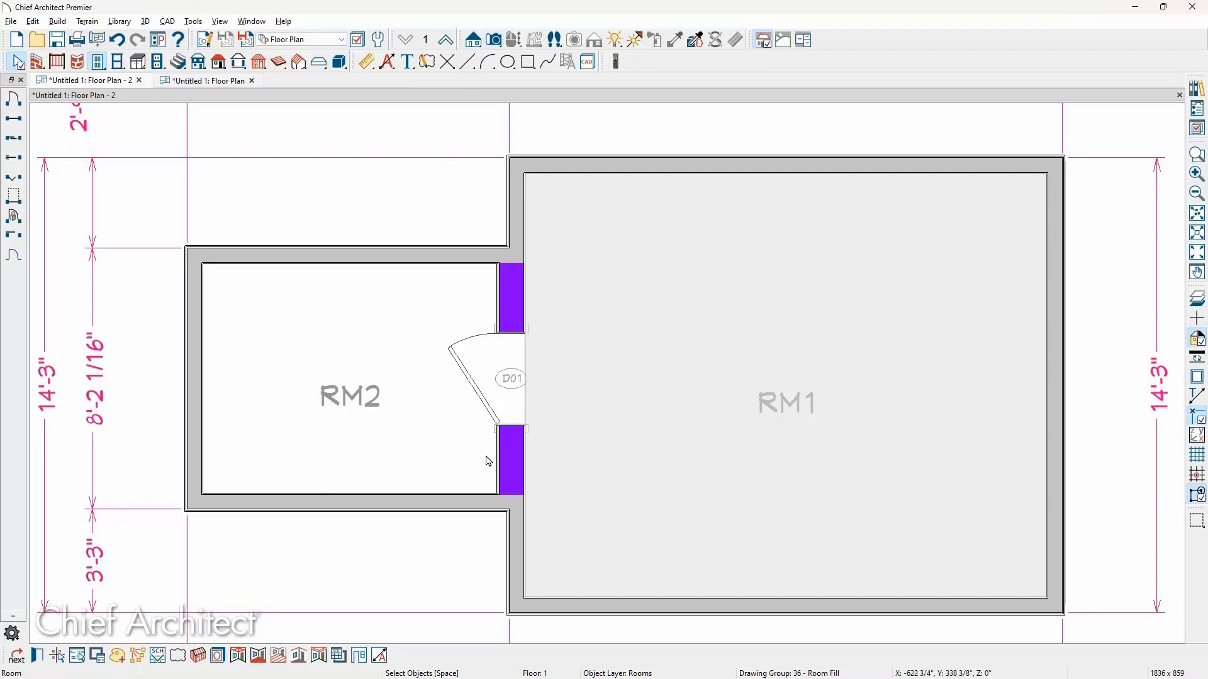
left_click(506, 416)
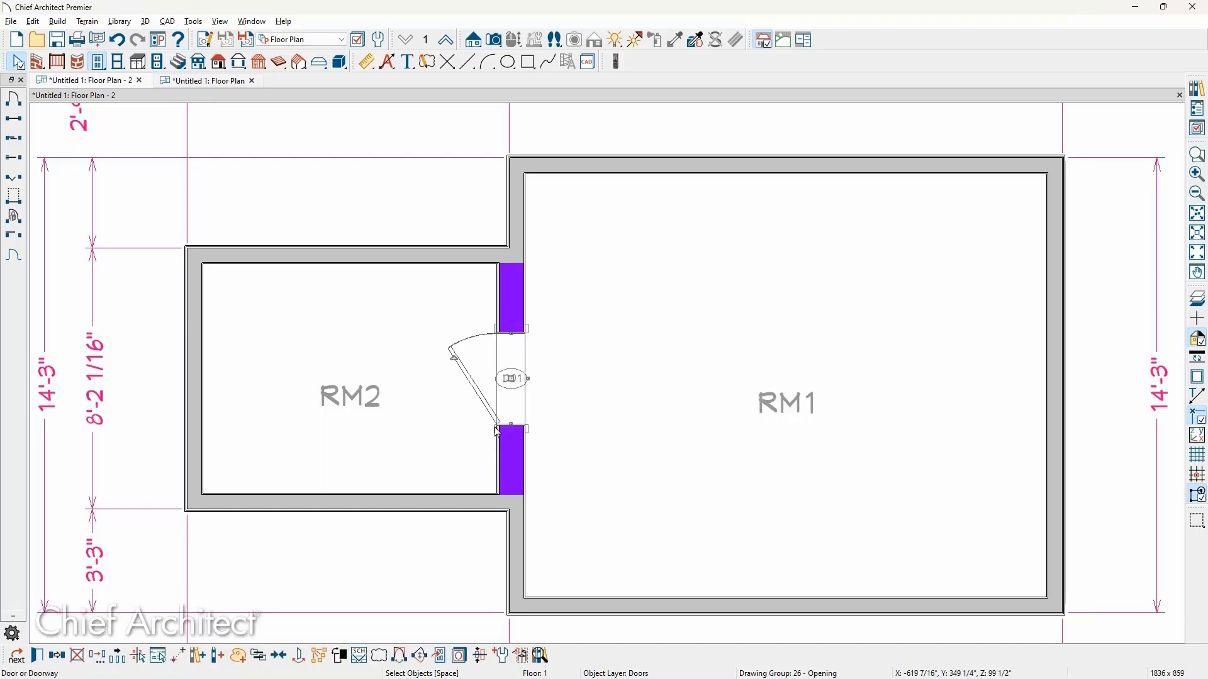
double_click(526, 318)
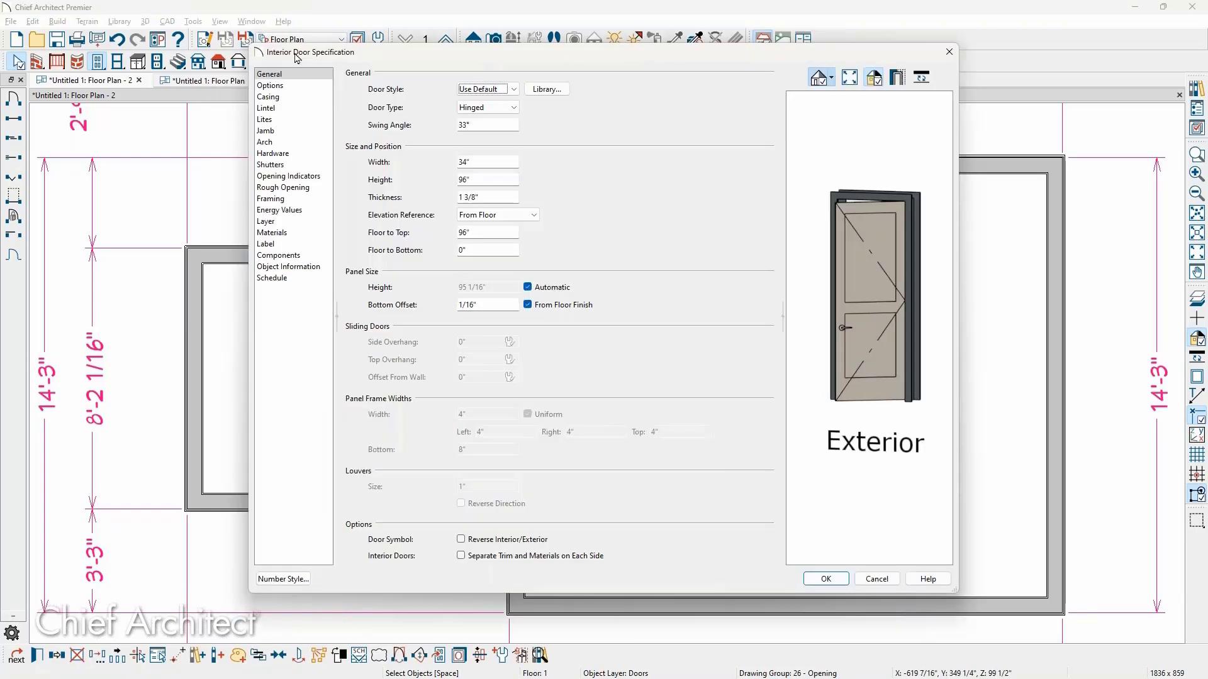
left_click(514, 108)
left_click(507, 120)
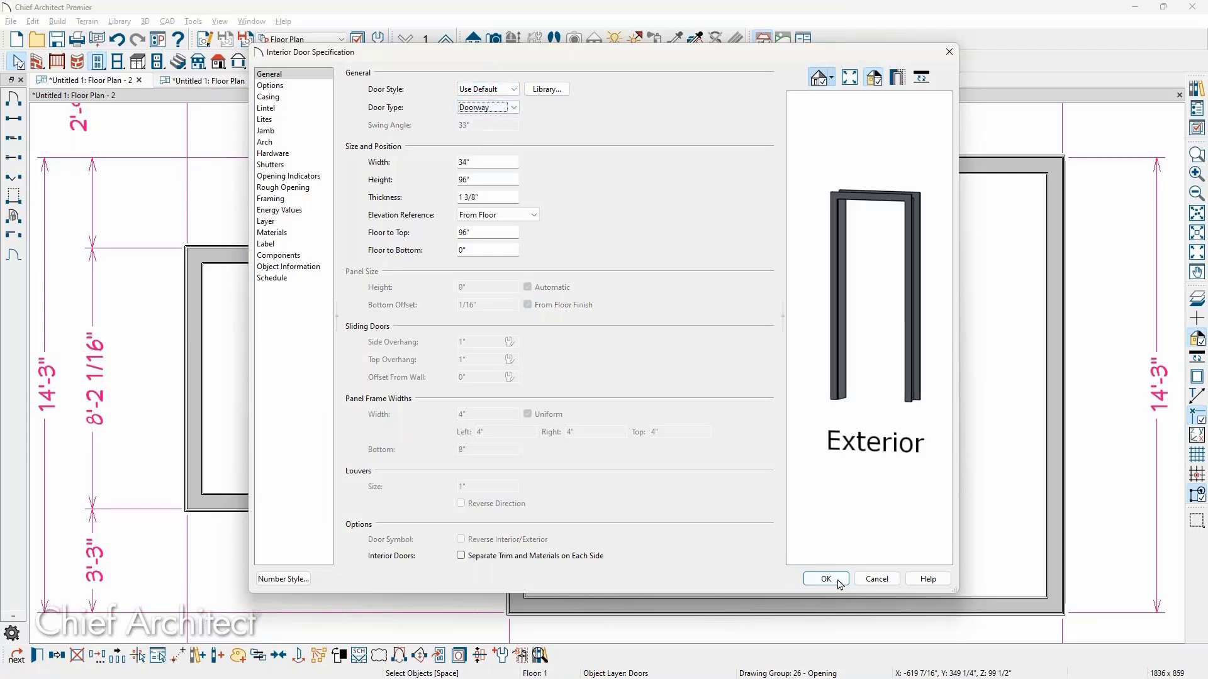
left_click(829, 581)
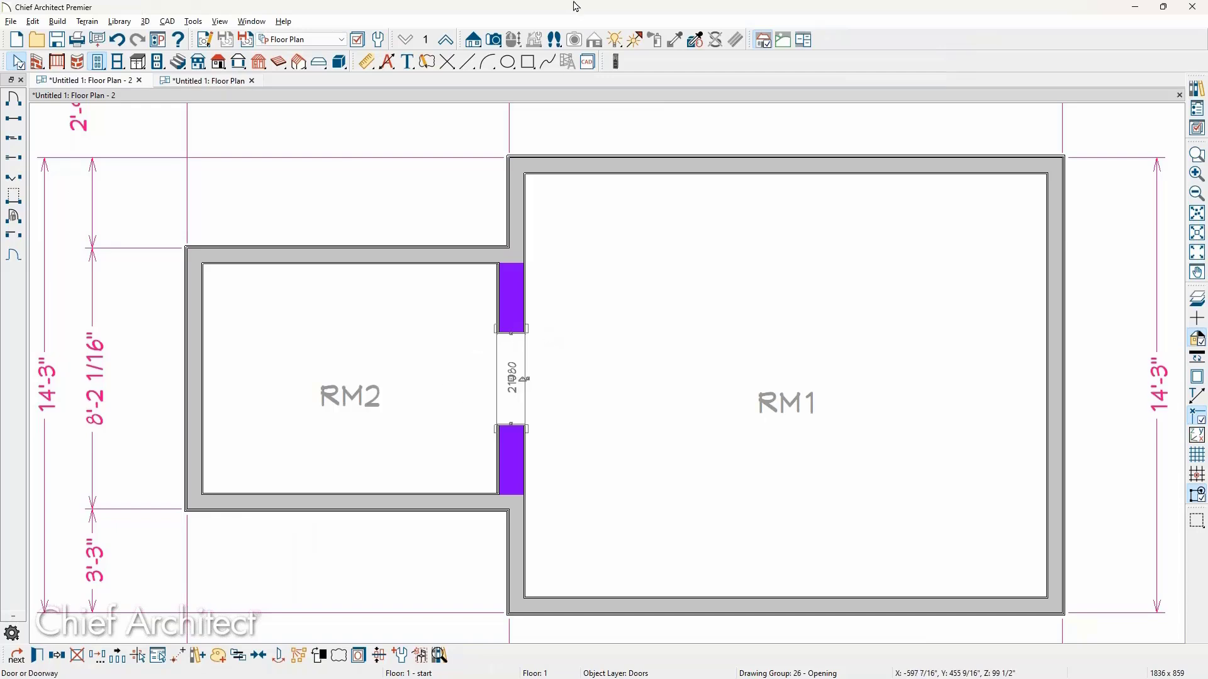
Step: Create a perspective floor overview of the two rooms
left_click(485, 36)
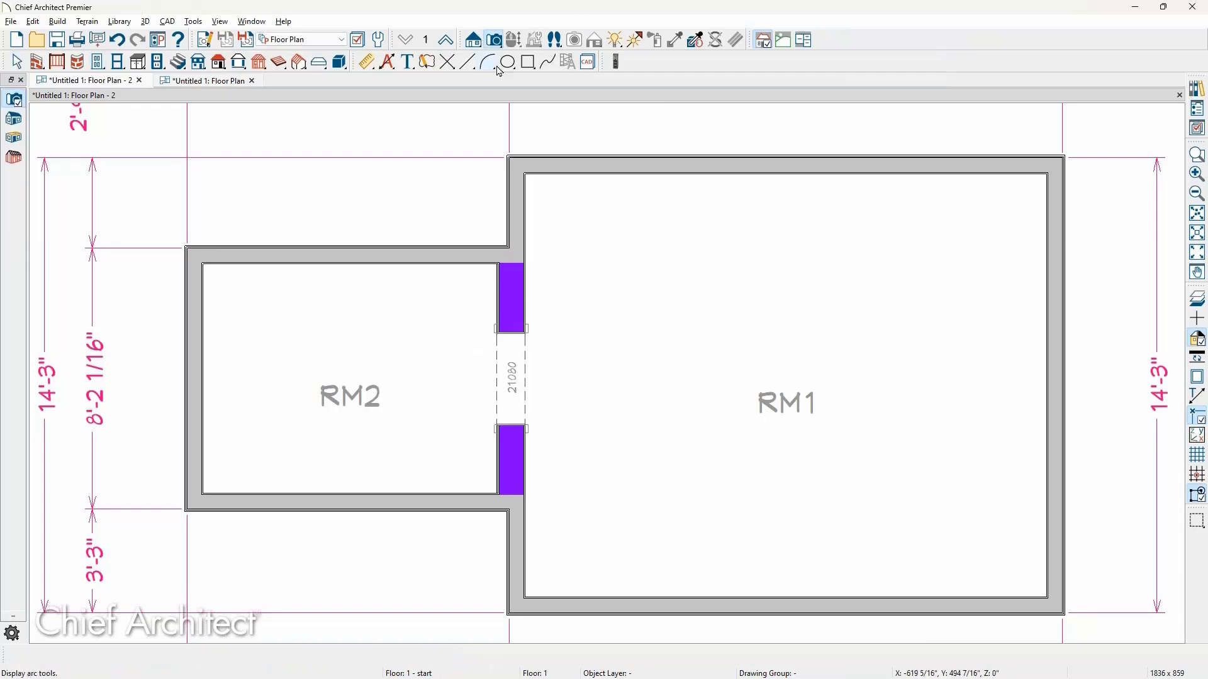
left_click(14, 139)
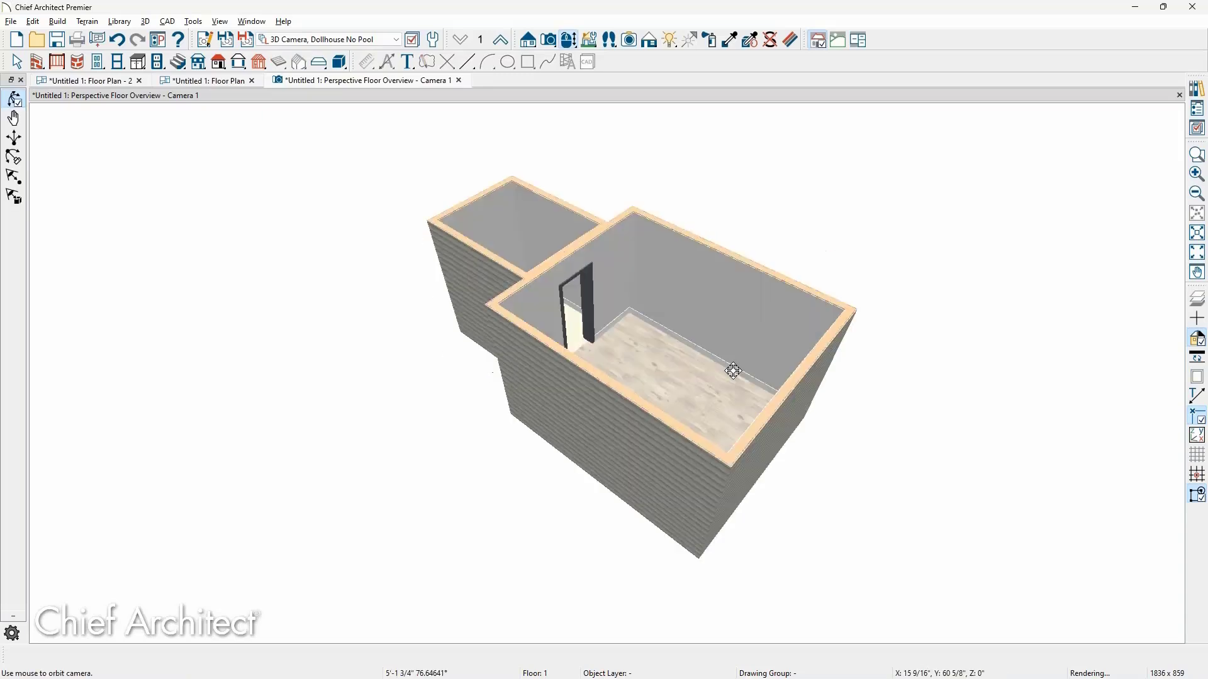
Step: Examine the doorway threshold in the perspective overview, where the two rooms' floor materials meet within the thick shared wall
scroll(572, 329, "up", 10)
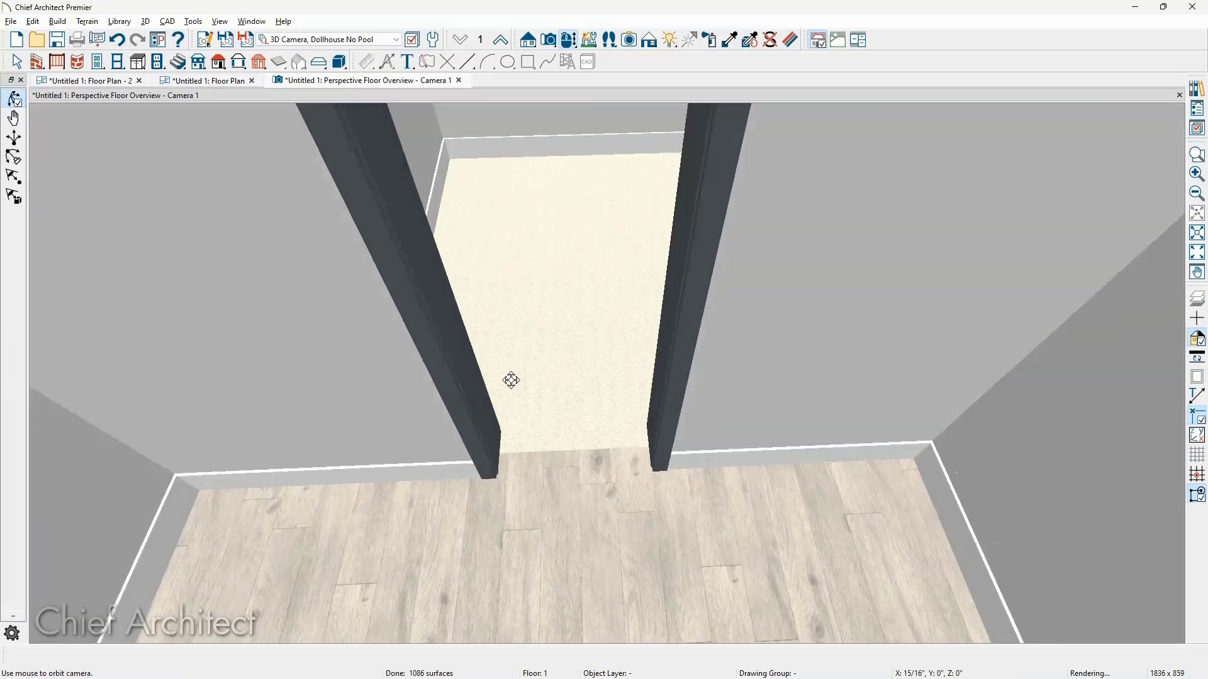
left_click_drag(511, 379, 494, 359)
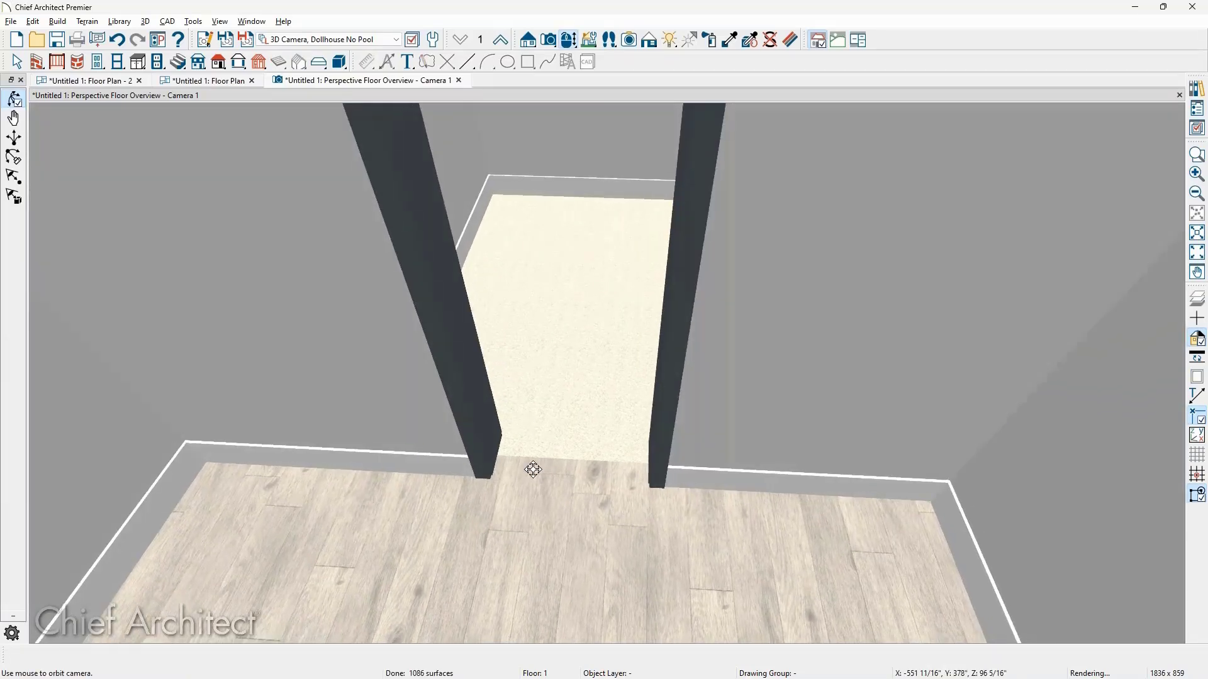
scroll(544, 479, "up", 8)
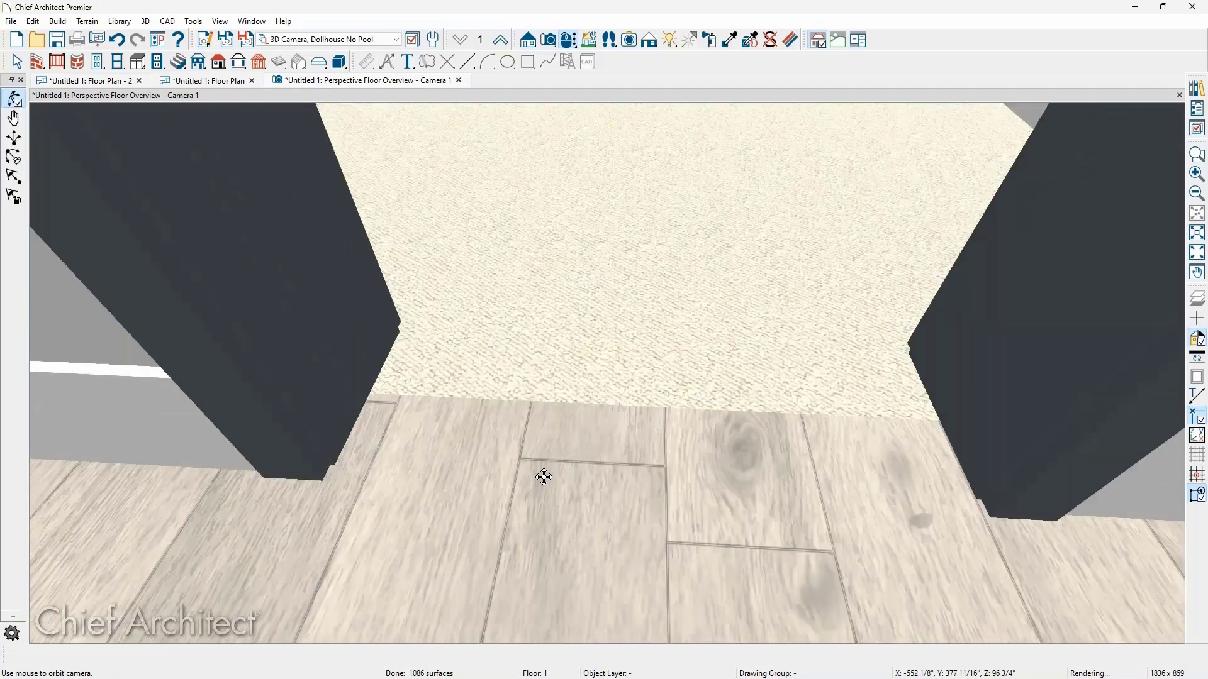
scroll(544, 477, "down", 5)
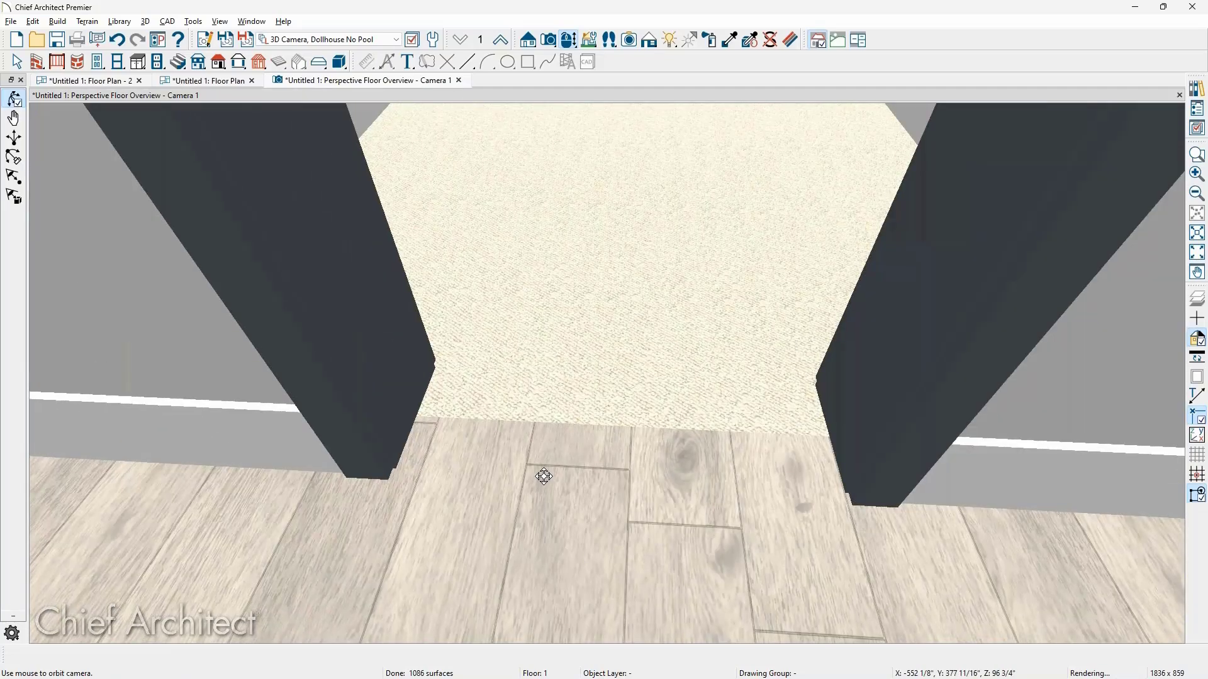
scroll(544, 476, "down", 5)
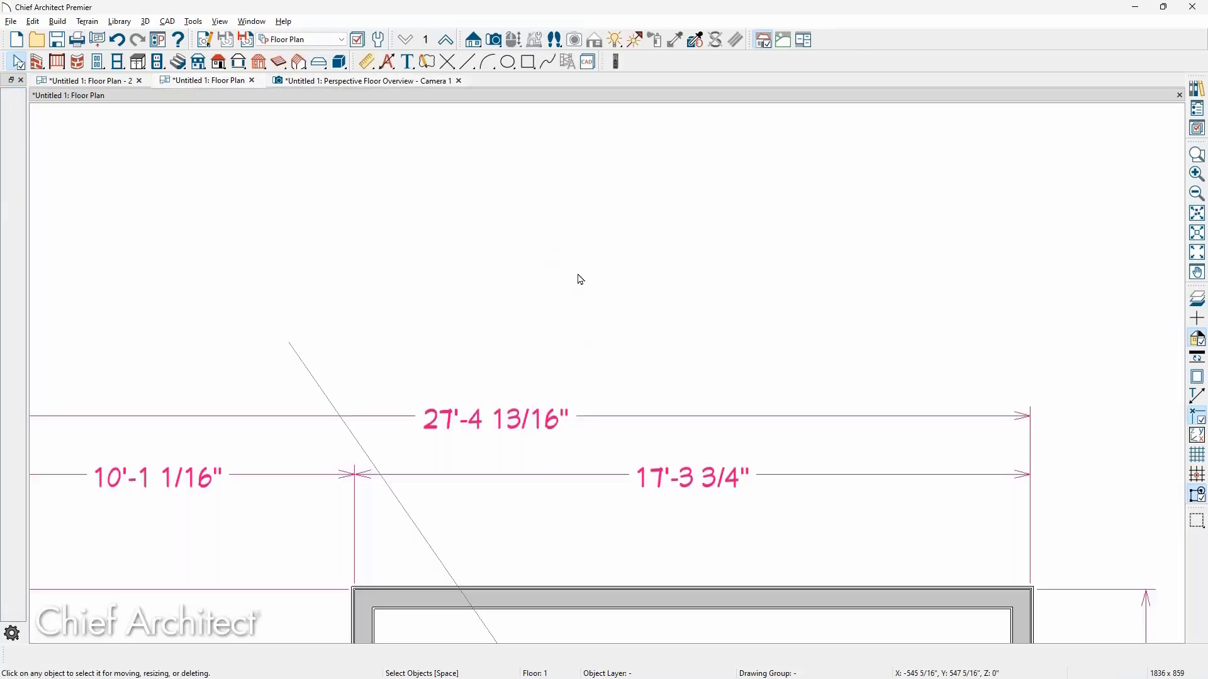
Step: Select room RM2 in the floor plan and inspect its boundary along the shared wall with the doorway
scroll(577, 278, "down", 3)
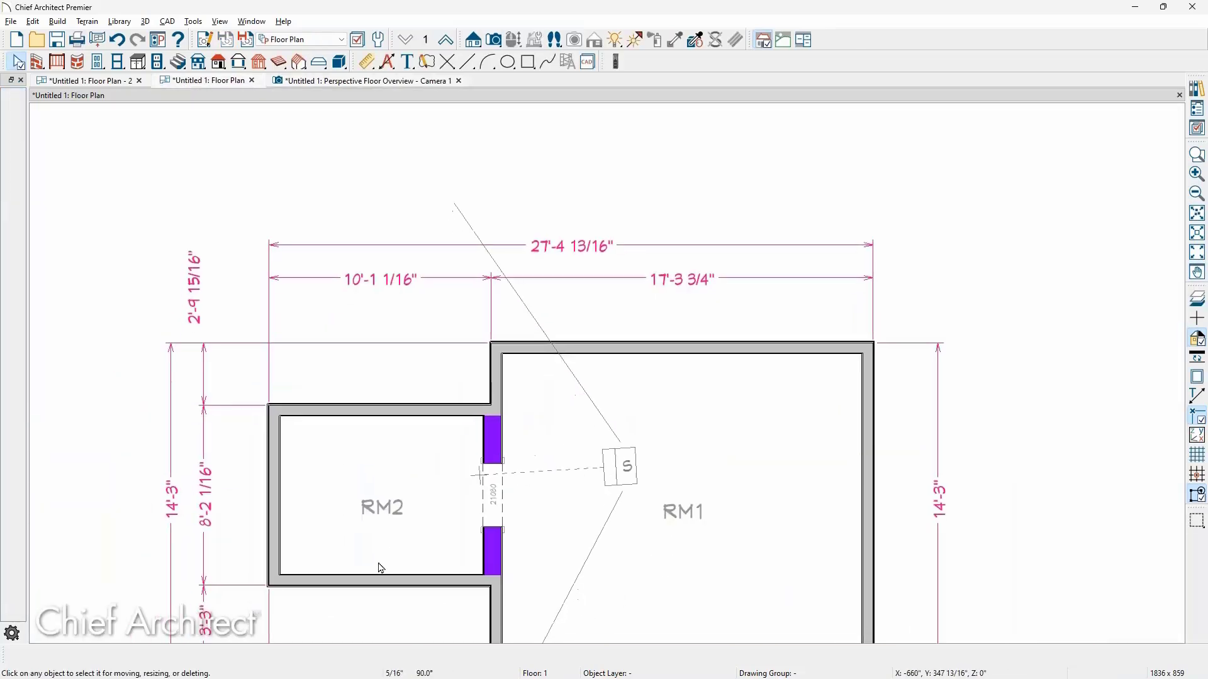
left_click(409, 474)
scroll(409, 474, "up", 4)
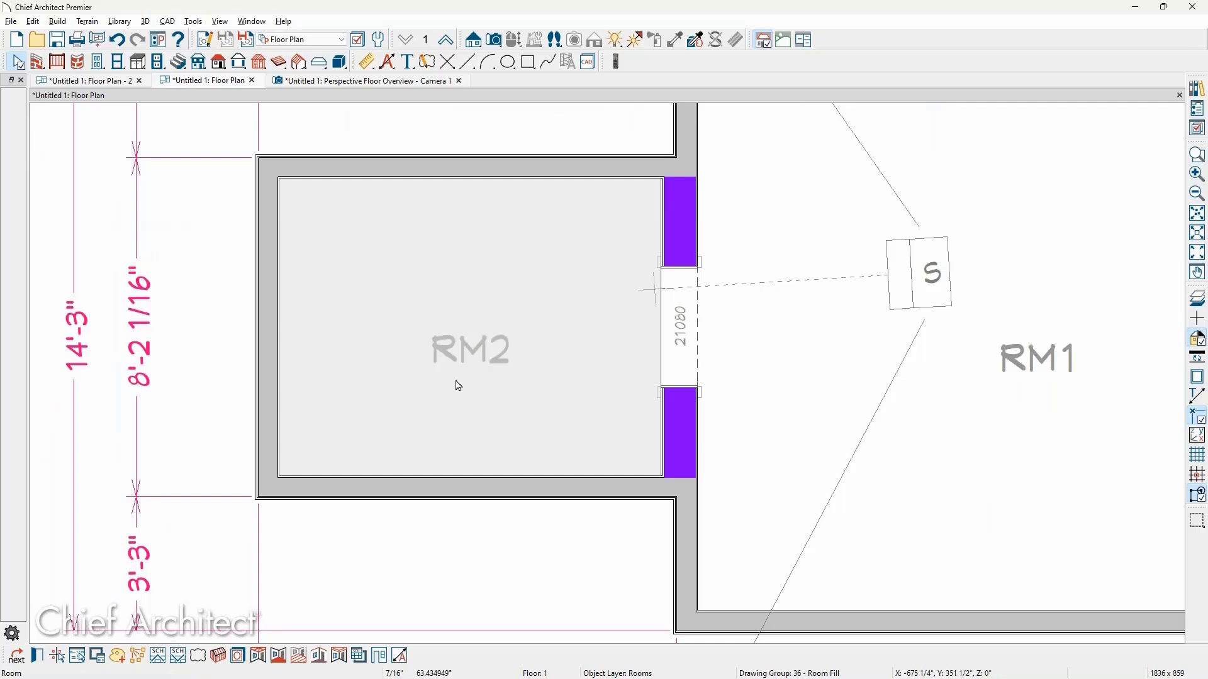
scroll(390, 382, "down", 1)
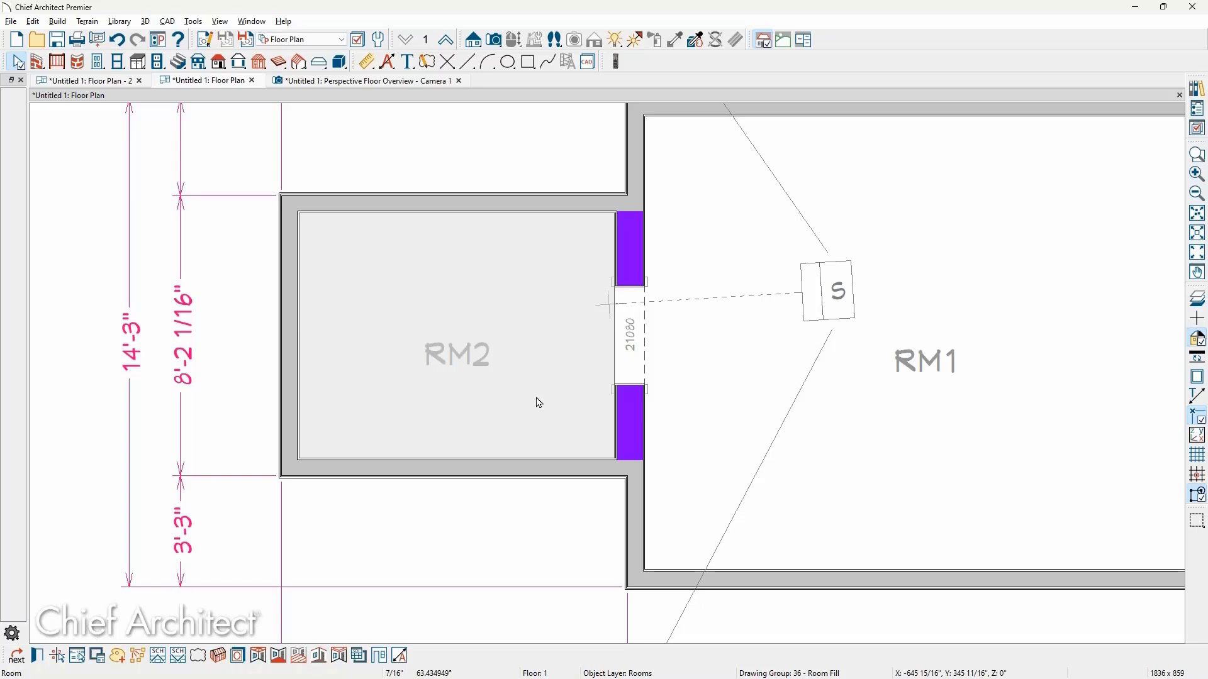
Step: Reopen the perspective view from its camera in the plan to review the doorway, and switch to the Questions slide in the image viewer
double_click(803, 292)
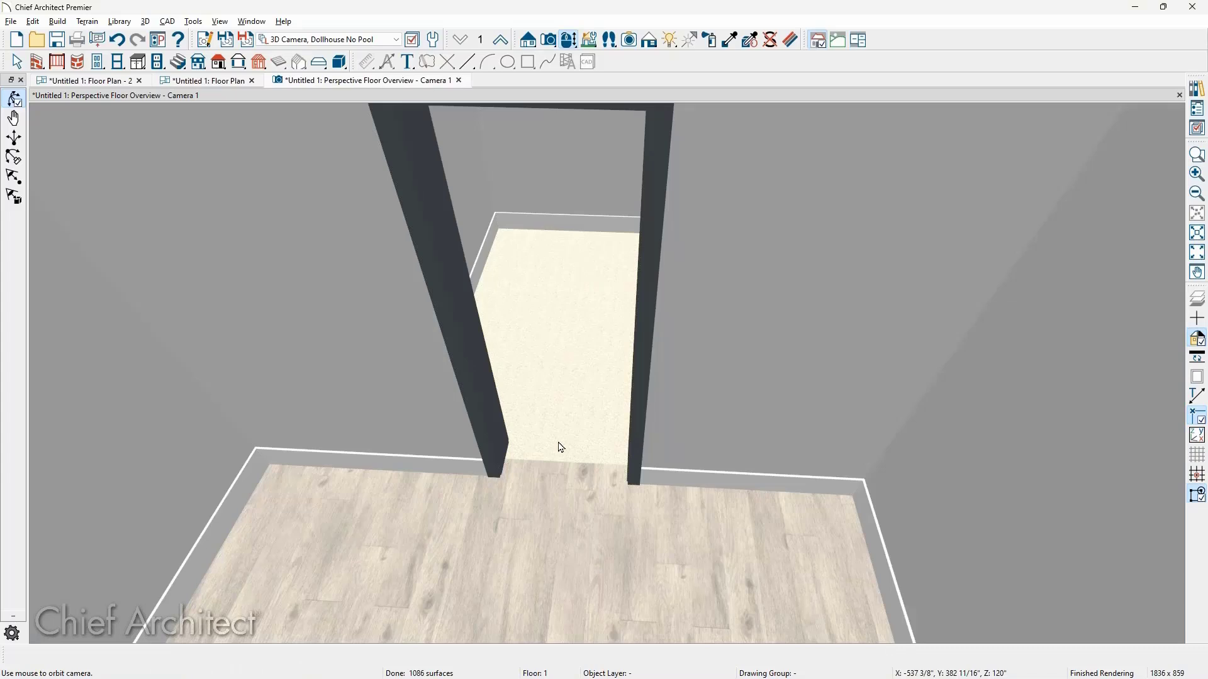
scroll(561, 447, "down", 3)
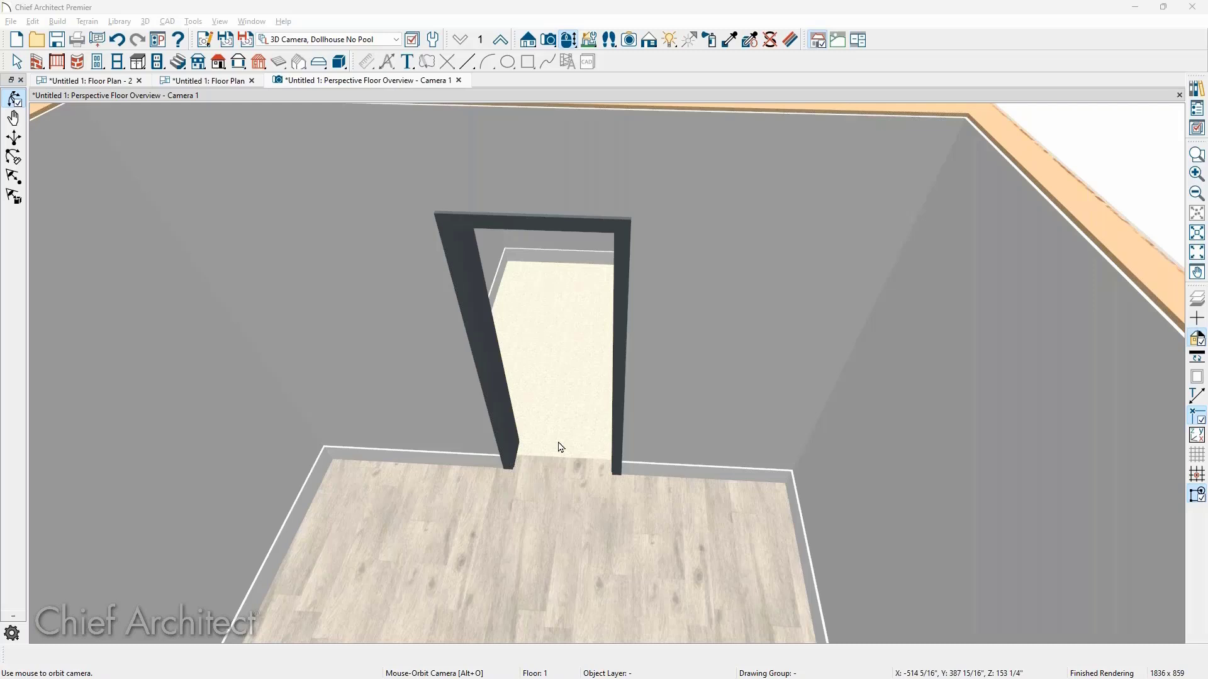
key("alt+Tab")
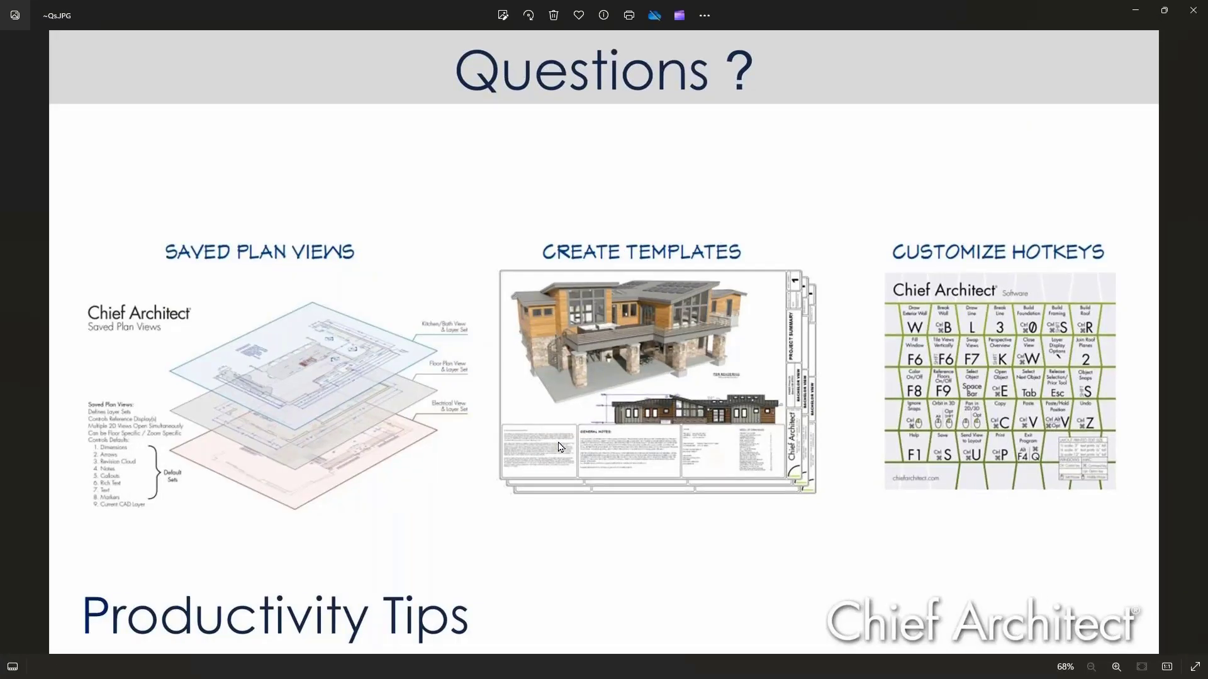